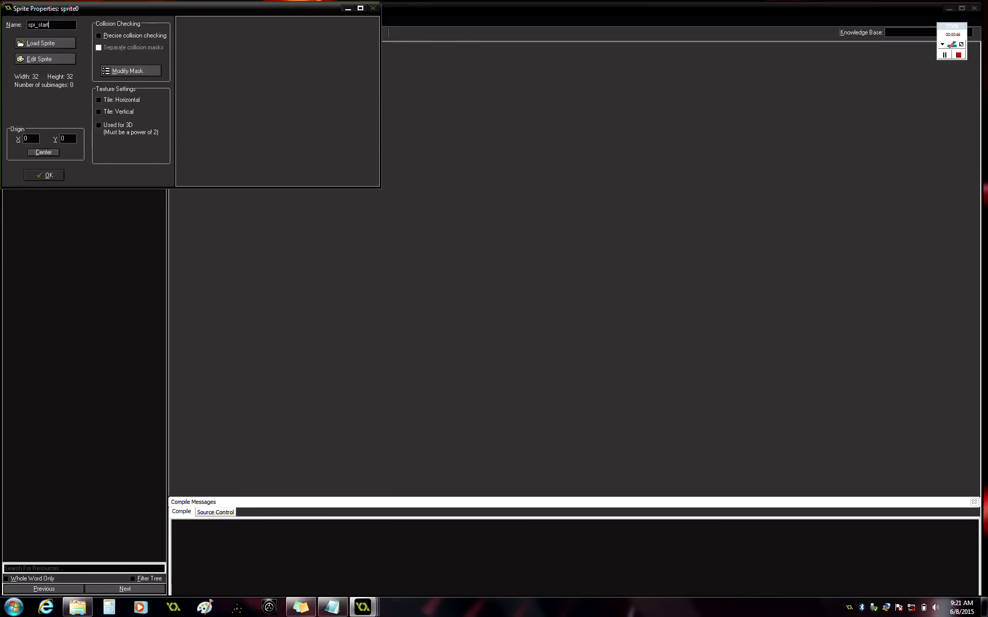
Step: Start the spr_start sprite's artwork with a single blank frame, removing the extra one, and open that frame for drawing
left_click(50, 63)
left_click(413, 156)
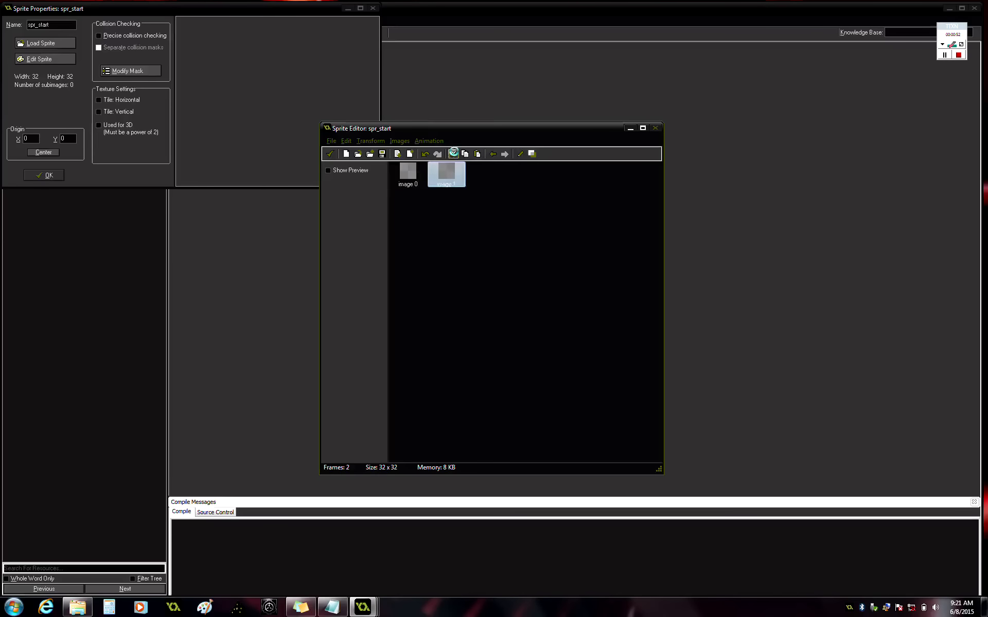
left_click(453, 154)
double_click(409, 172)
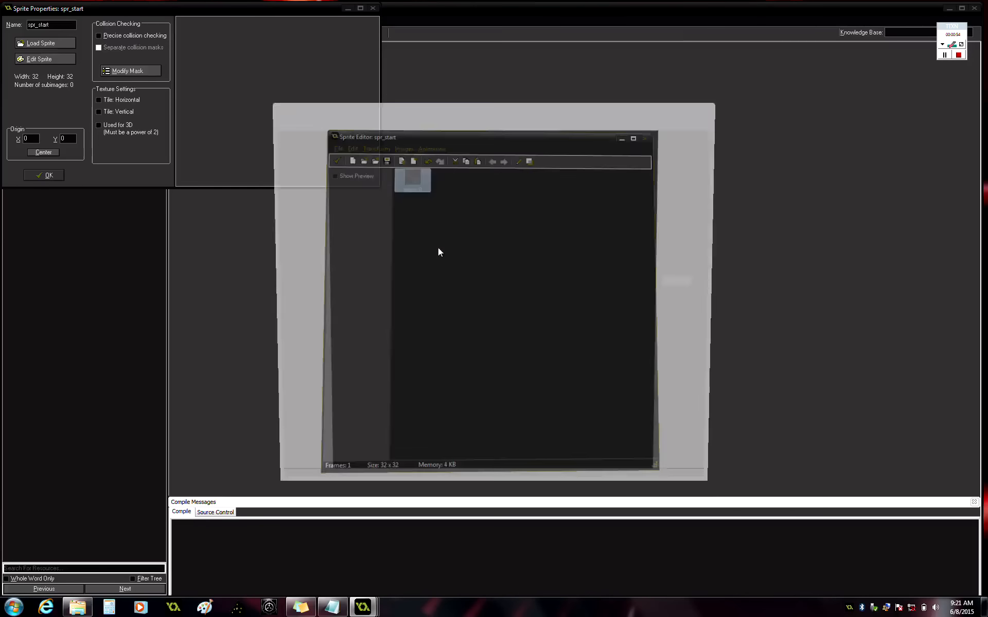
Step: Add the white text "start" near the middle of the blank image and save the image and the sprite
left_click(279, 212)
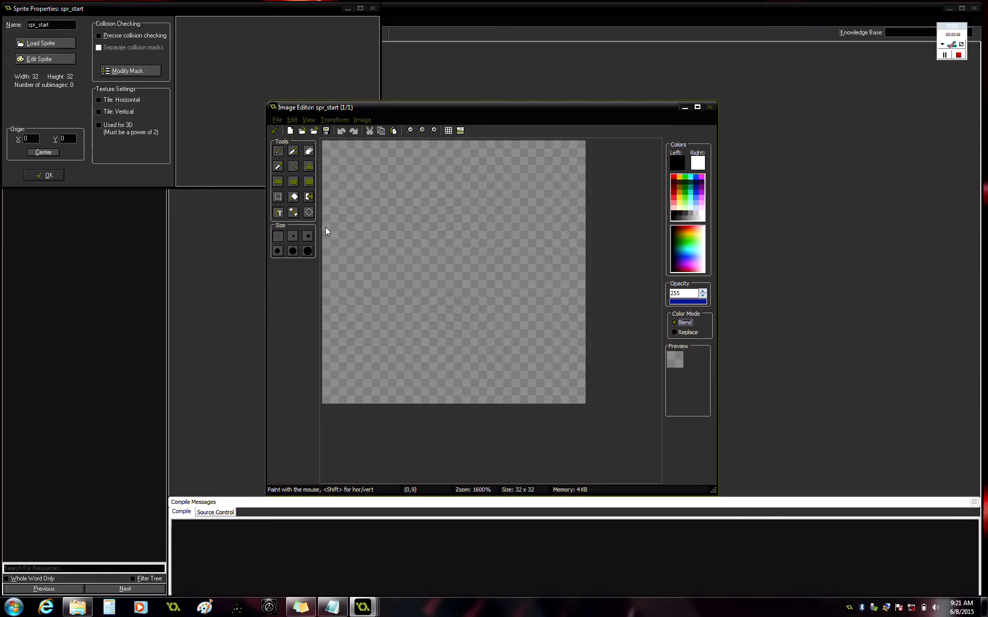
left_click(338, 238)
type("start")
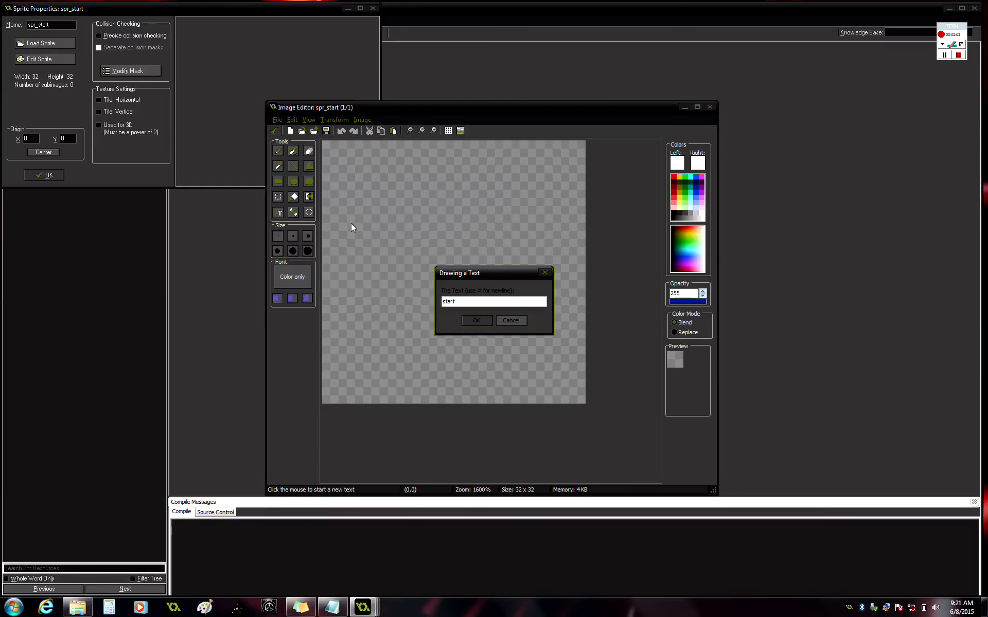
key("Return")
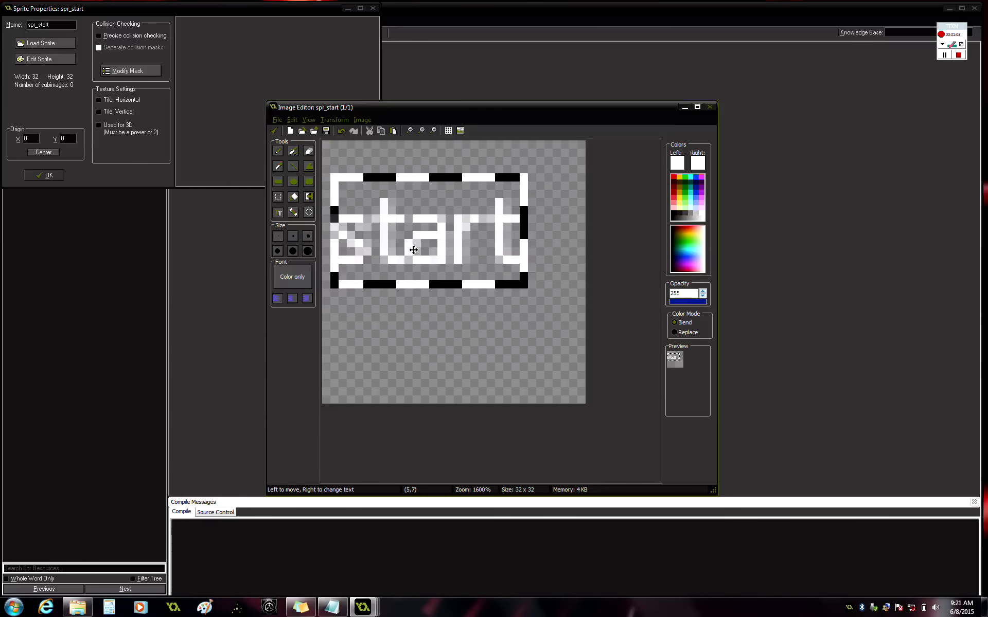
mouse_move(413, 247)
left_mouse_down()
mouse_move(454, 289)
mouse_move(437, 280)
left_mouse_up()
left_click(273, 131)
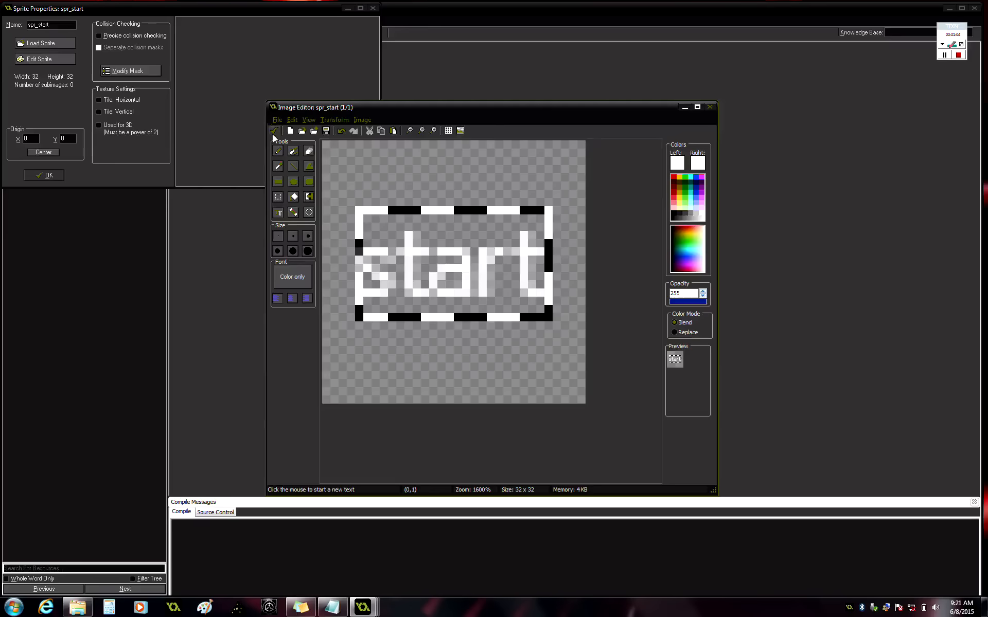
left_click(282, 136)
left_click(335, 153)
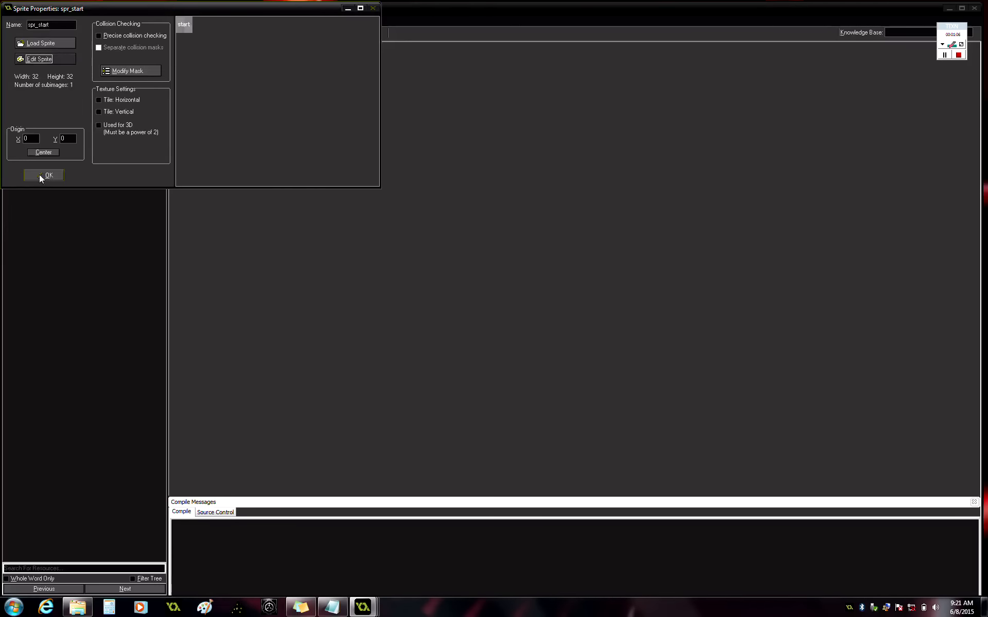
left_click(37, 178)
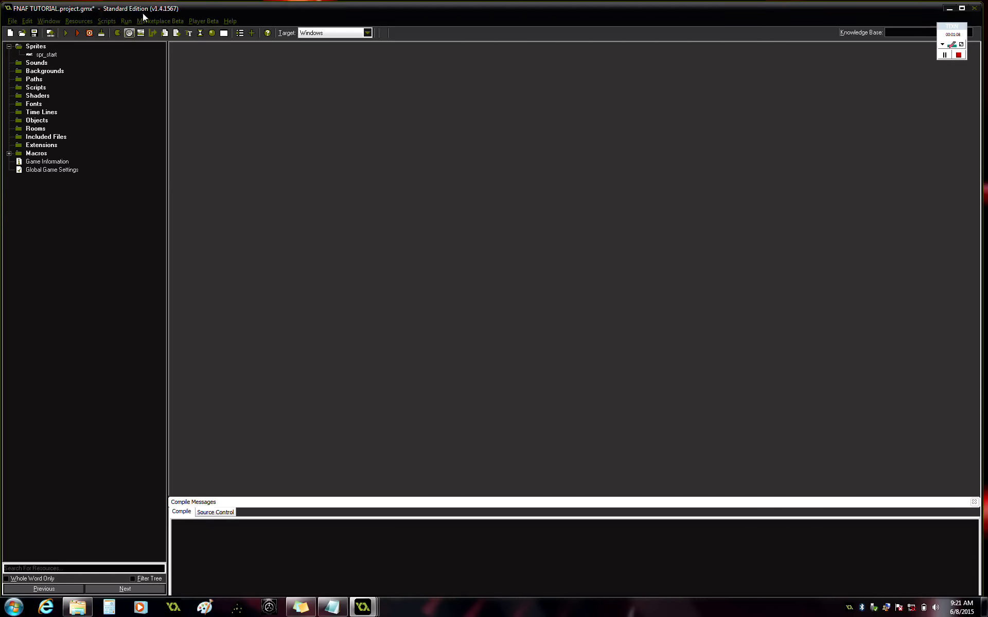
Step: Create a second sprite named spr_creepymenuthing
left_click(116, 35)
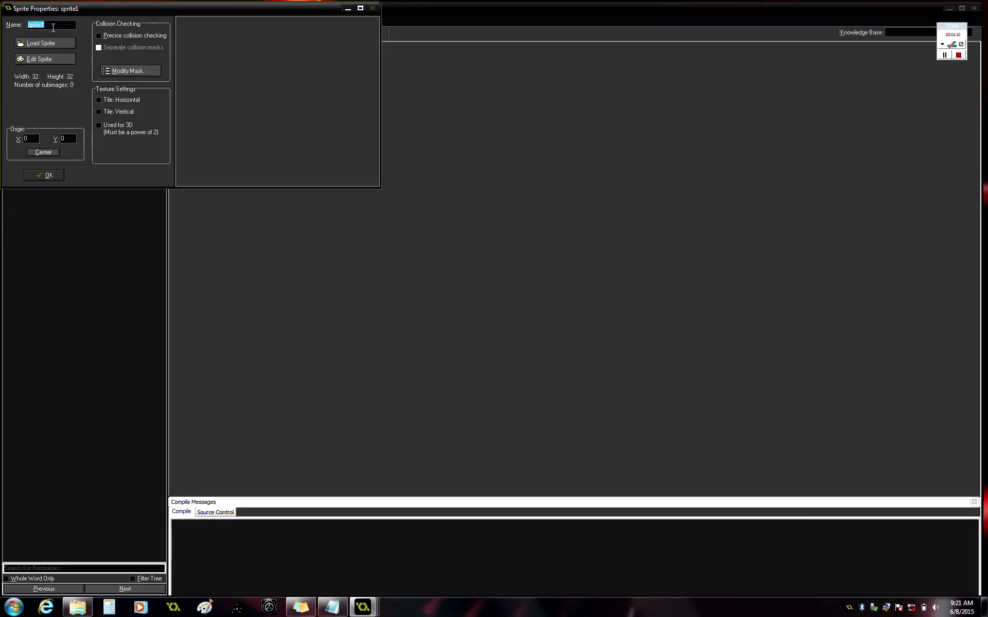
key("BackSpace")
type("spr_creepymenuthing")
Step: Load the "chica staring" picture from the game picture folder into the sprite with its background removed, check it enlarged, and save the sprite
left_click(50, 44)
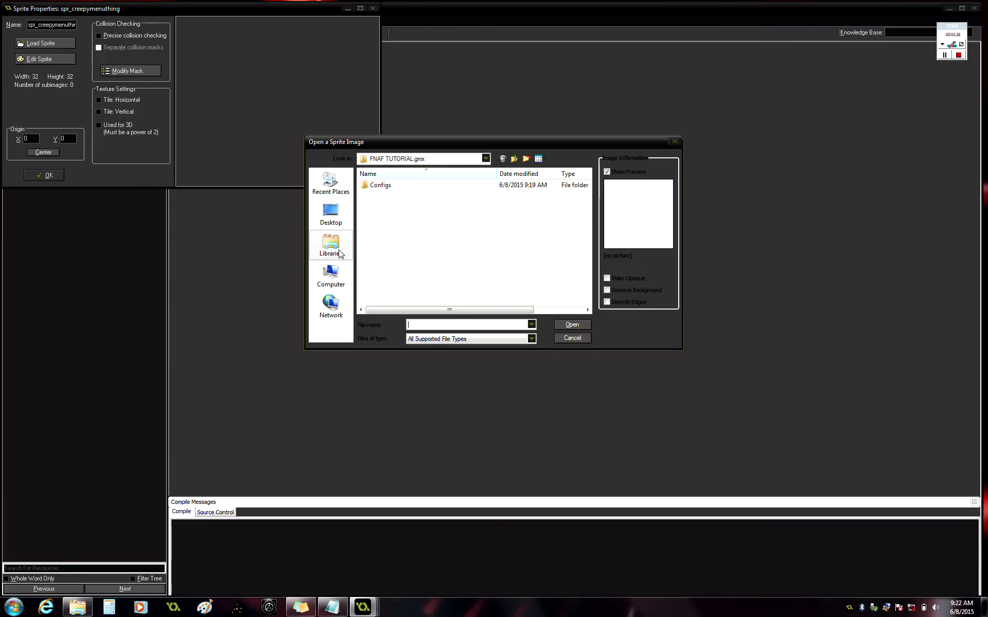
left_click(339, 253)
double_click(418, 211)
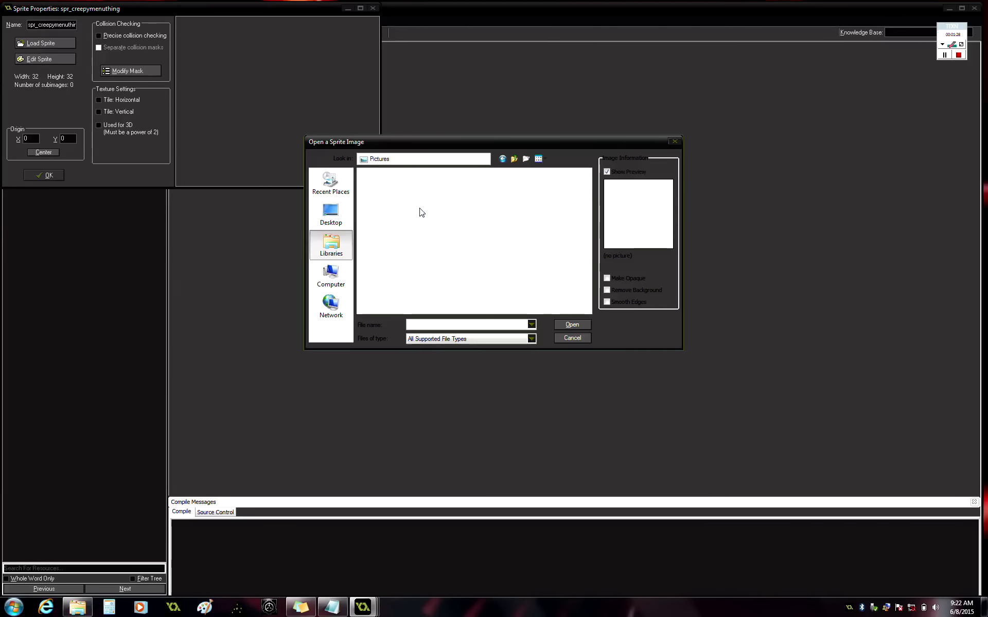
double_click(546, 201)
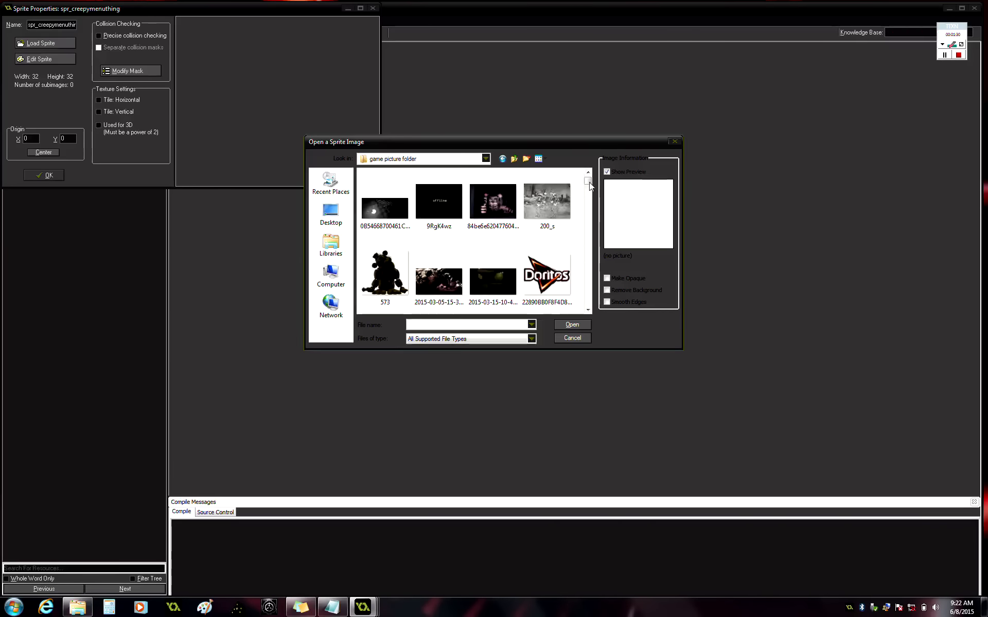
scroll(588, 186, "down", 2)
mouse_move(588, 188)
left_mouse_down()
mouse_move(591, 212)
mouse_move(588, 188)
left_mouse_up()
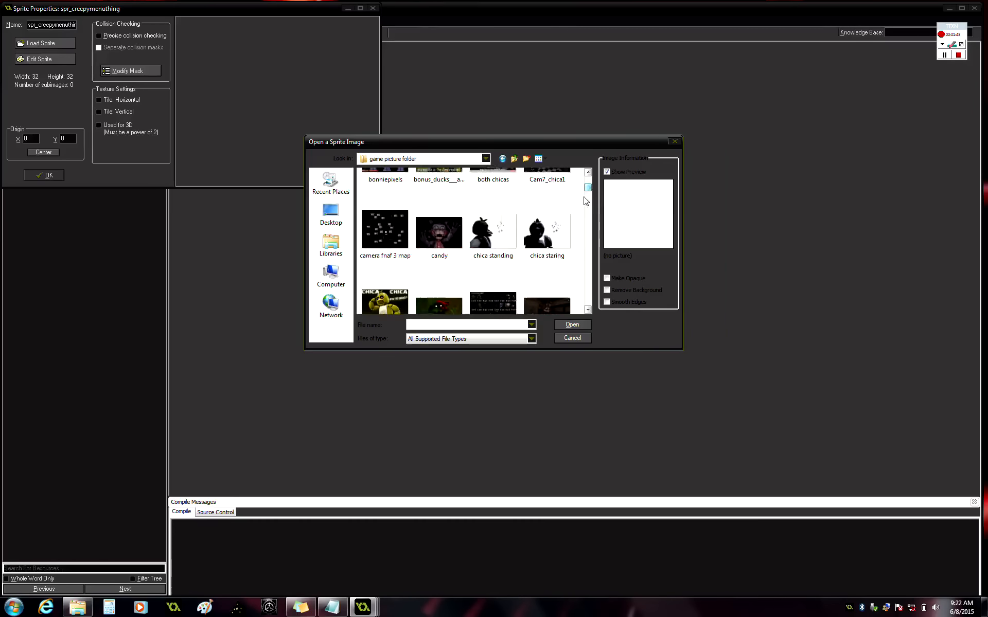
left_click(546, 231)
left_click(608, 291)
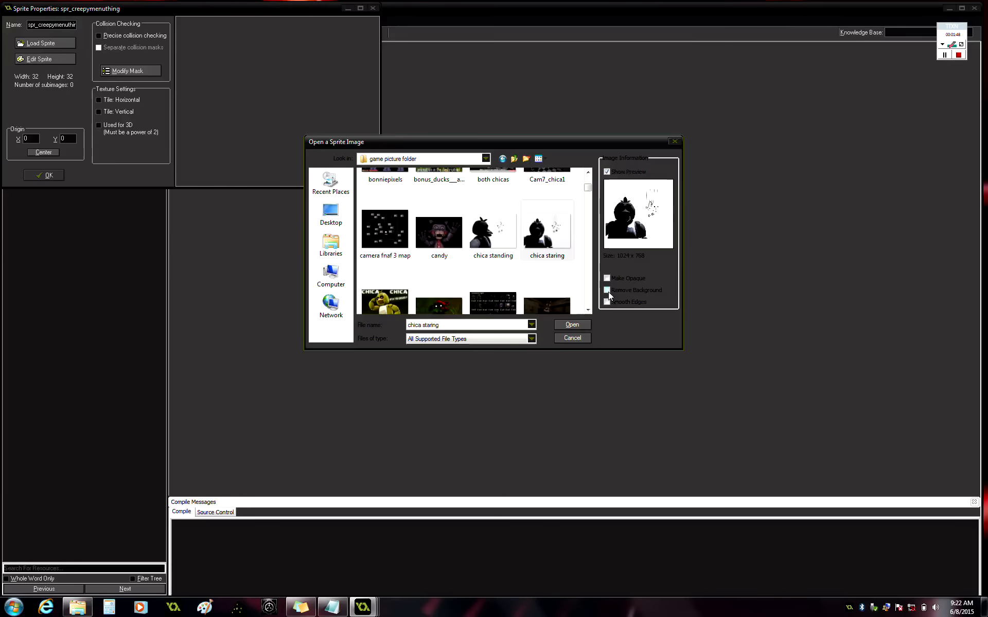
left_click(572, 324)
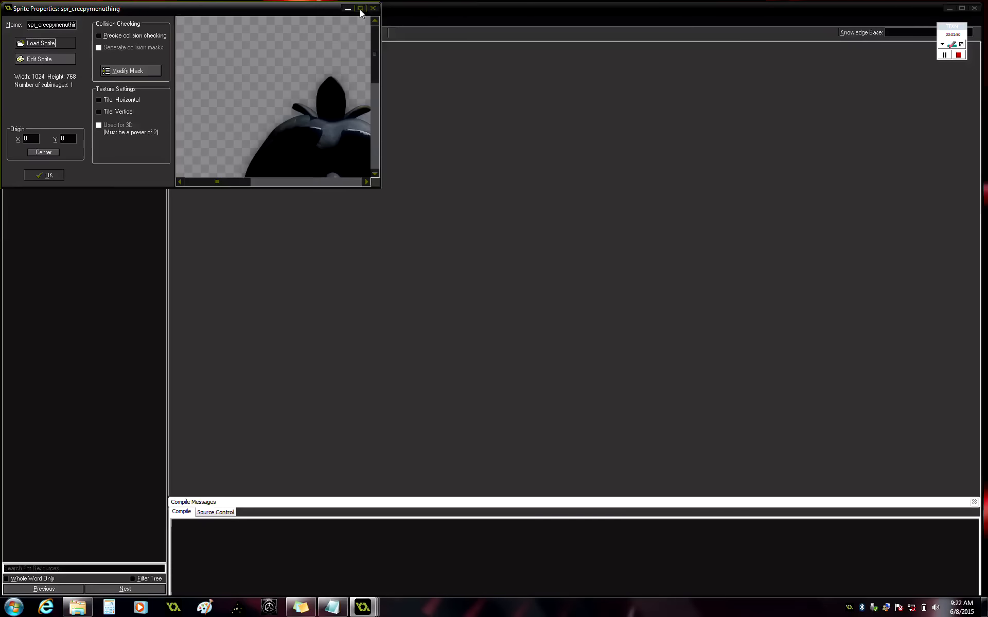
left_click(359, 9)
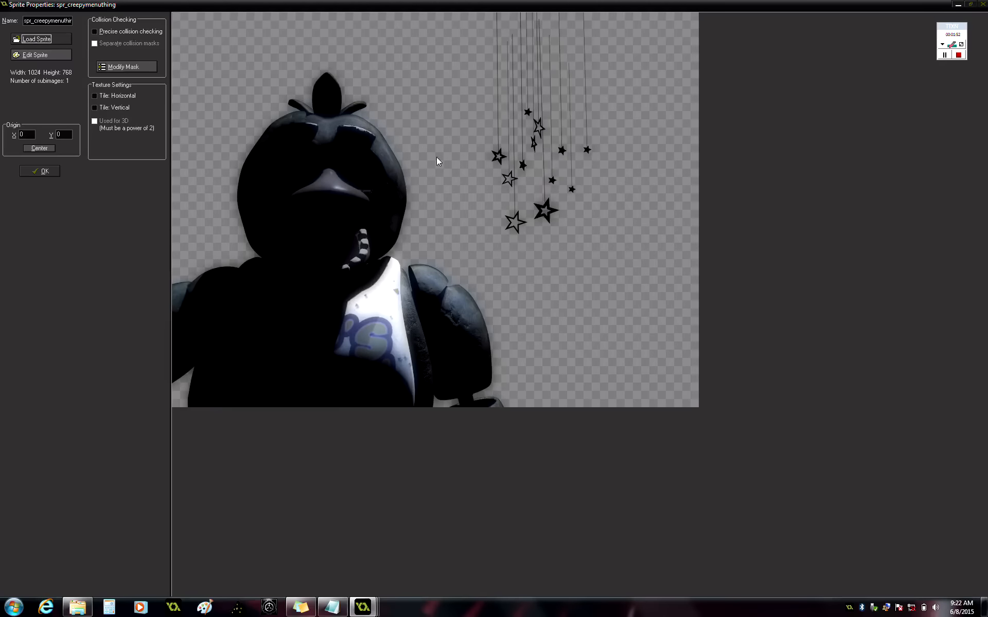
left_click(54, 174)
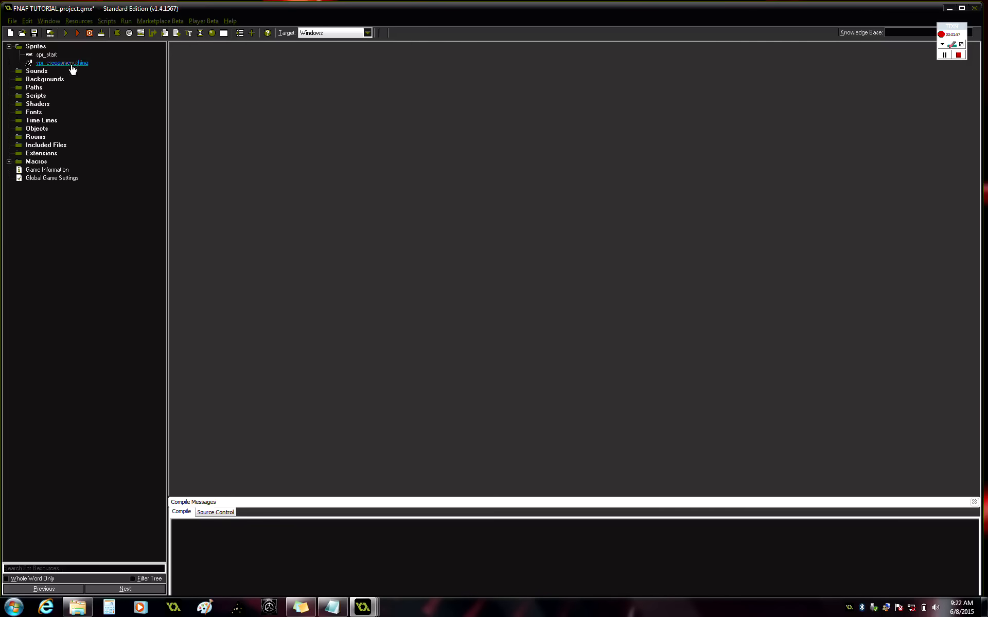
Step: Create an object named obj_start and assign the spr_start sprite to it
left_click(212, 33)
type("ob")
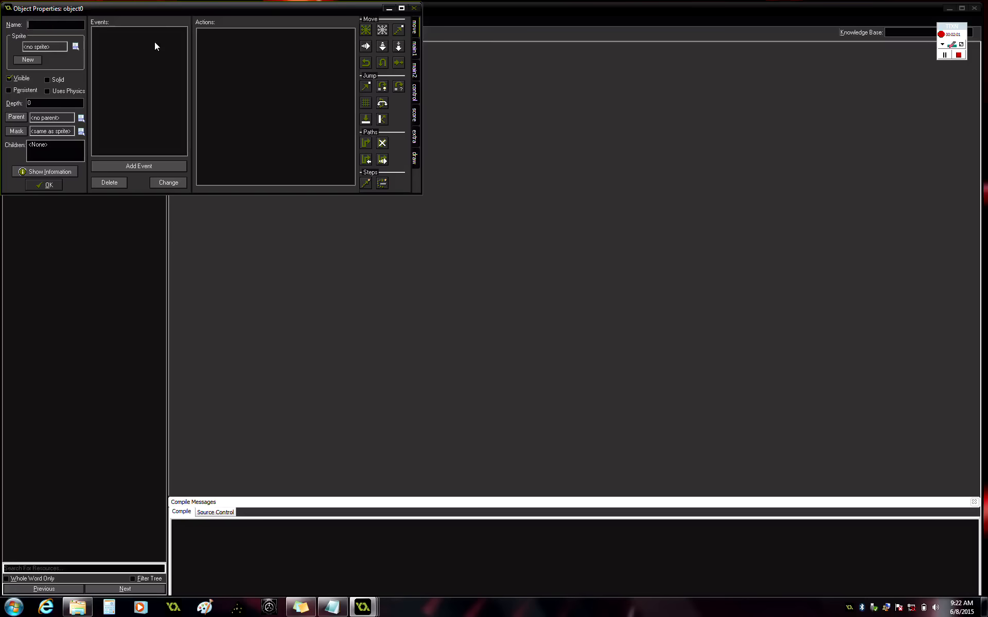
type("j_start")
left_click(75, 46)
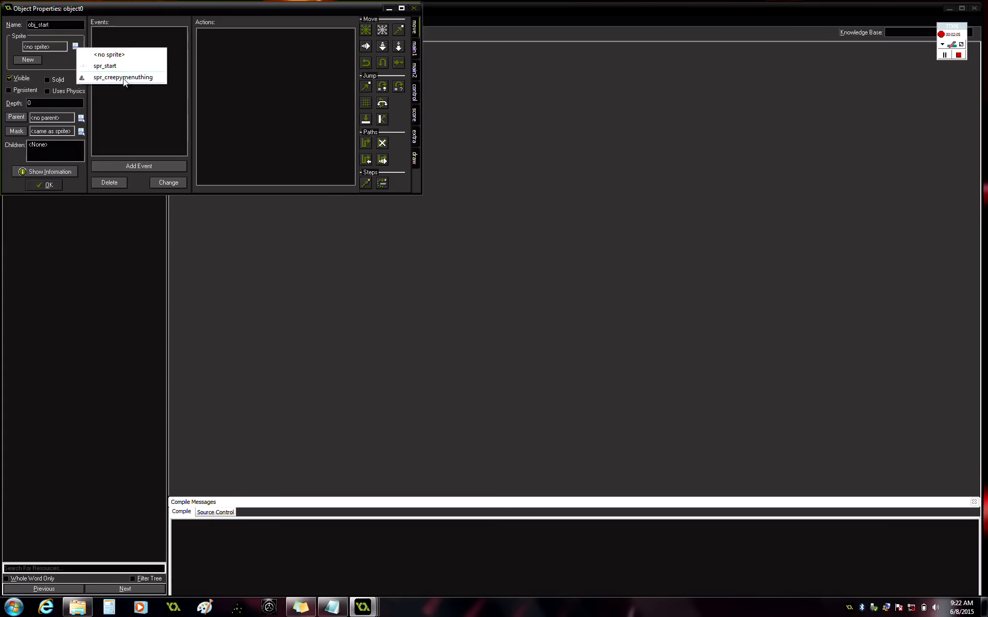
left_click(117, 66)
Step: Add a mouse Left released event to obj_start
left_click(171, 167)
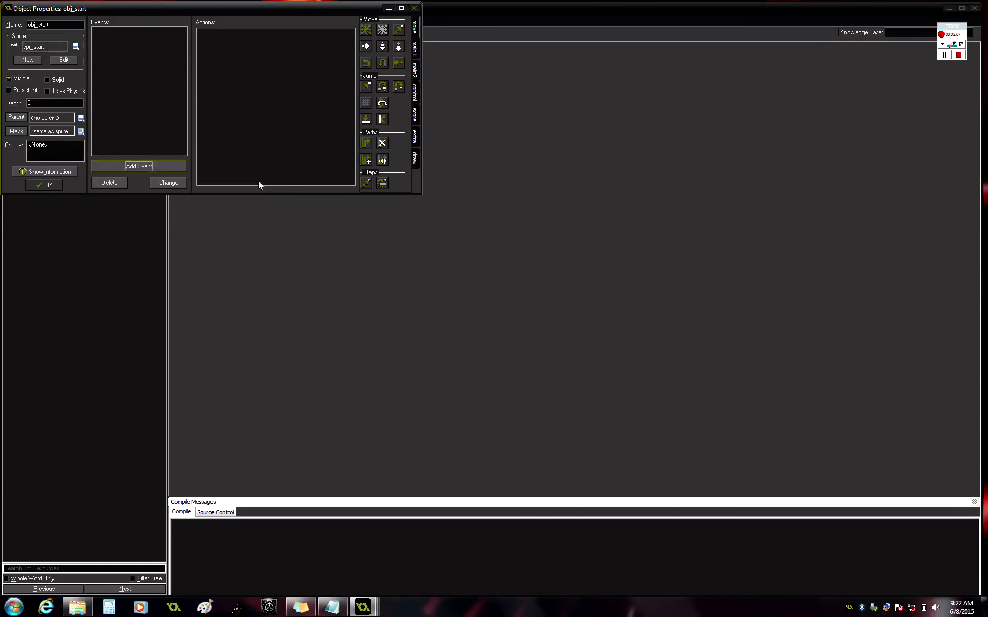
left_click(529, 253)
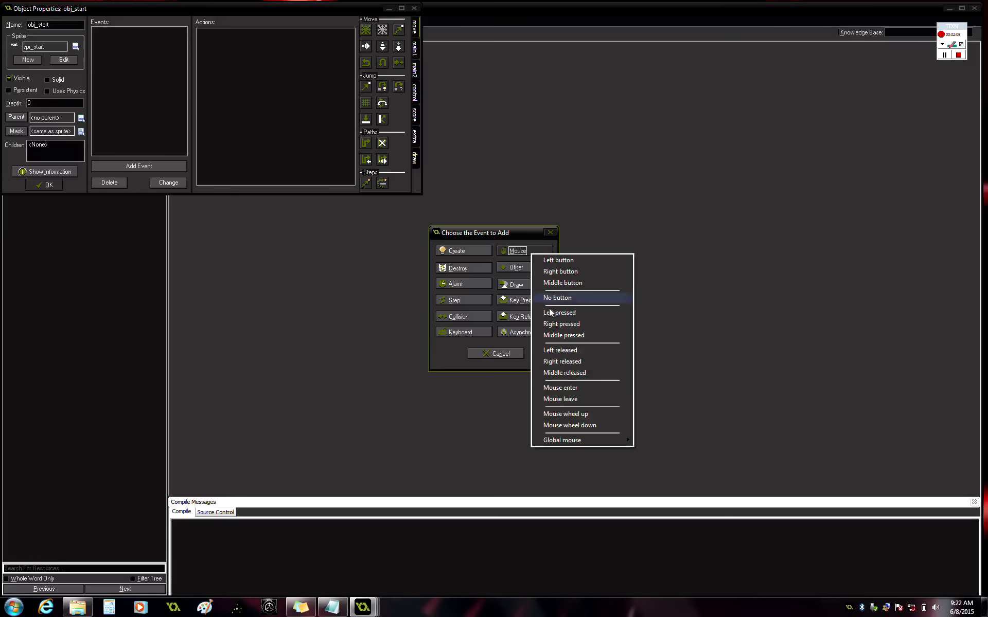
left_click(563, 349)
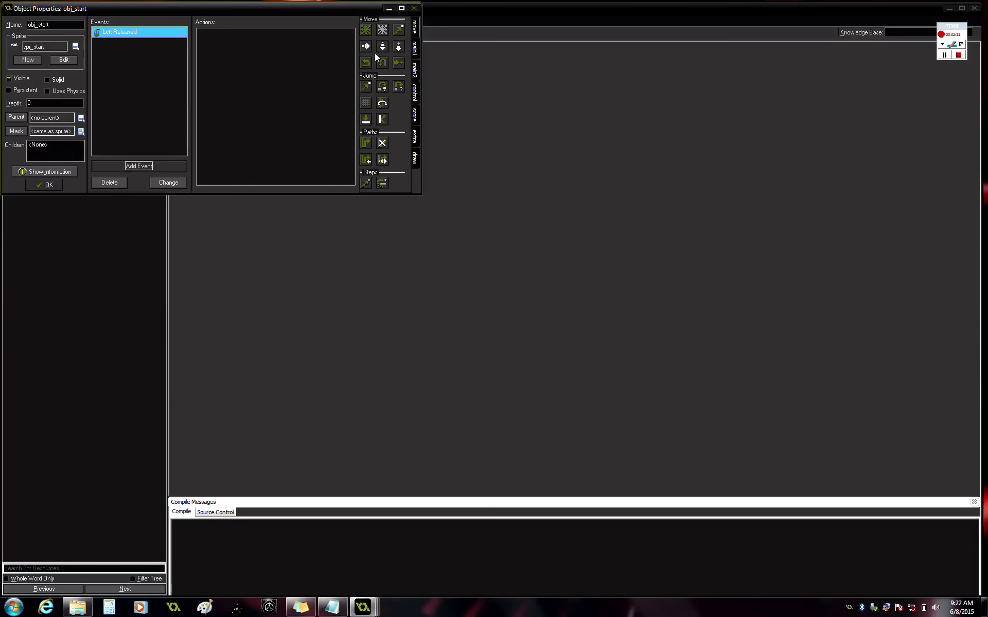
Step: Add a Different Room action with no room chosen to the Left Released event and close the object
left_click(415, 72)
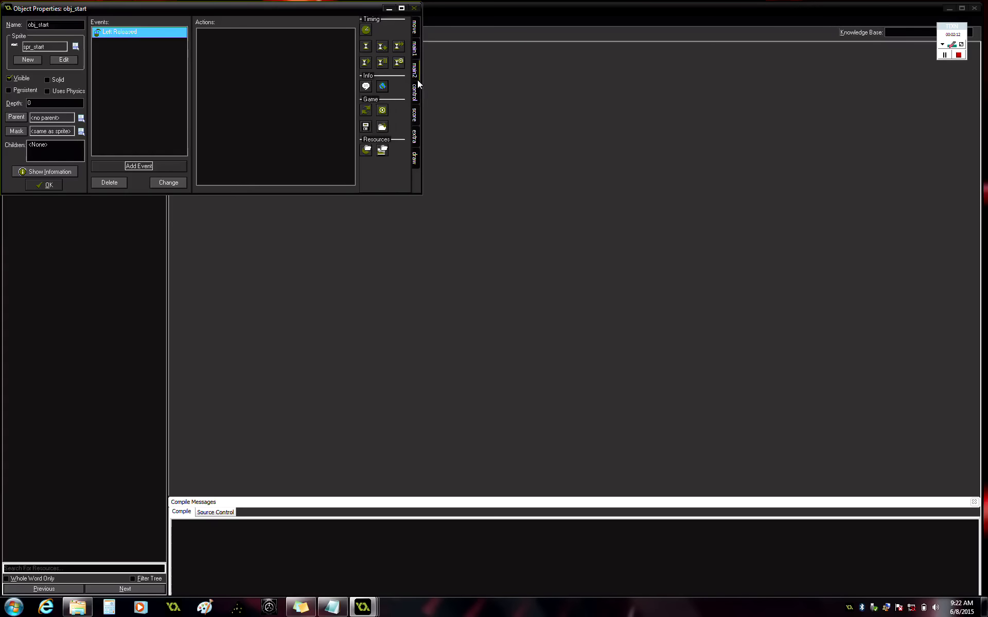
left_click(416, 51)
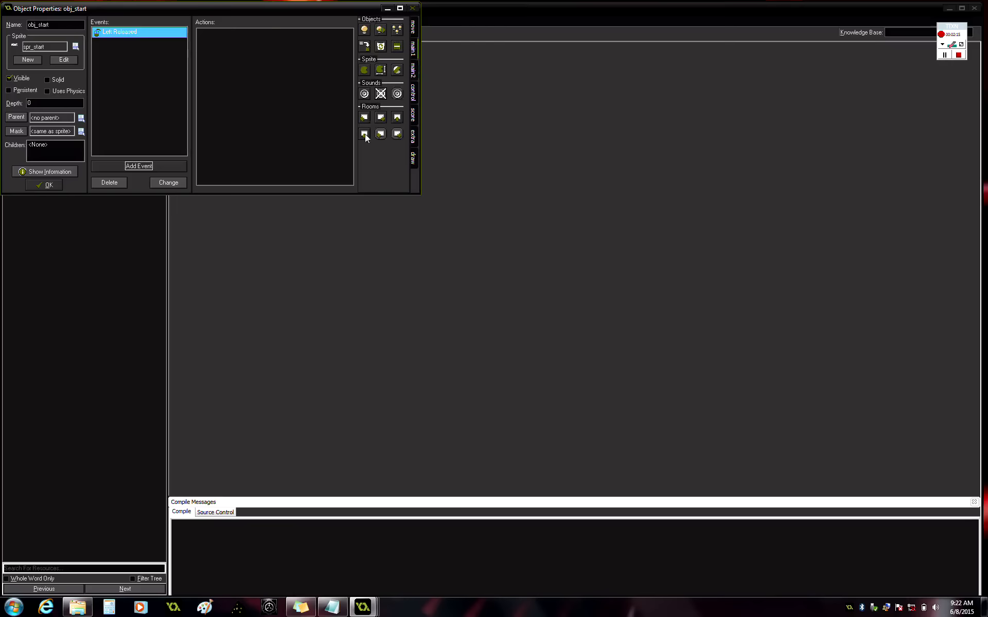
left_click_drag(364, 134, 273, 62)
left_click(432, 375)
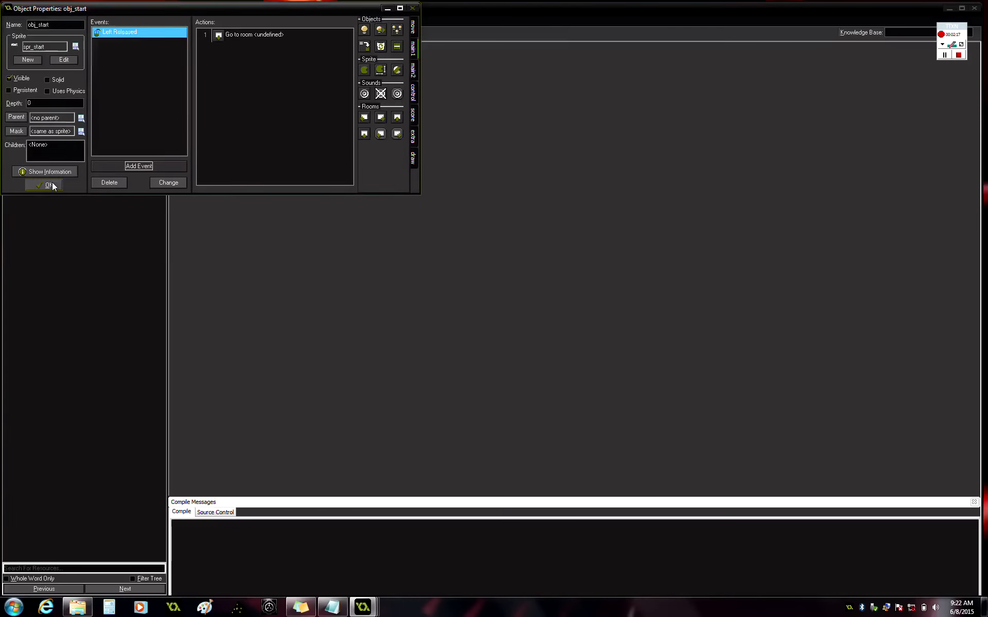
left_click(410, 9)
Step: Create a room named rm_menu and save it
left_click(221, 34)
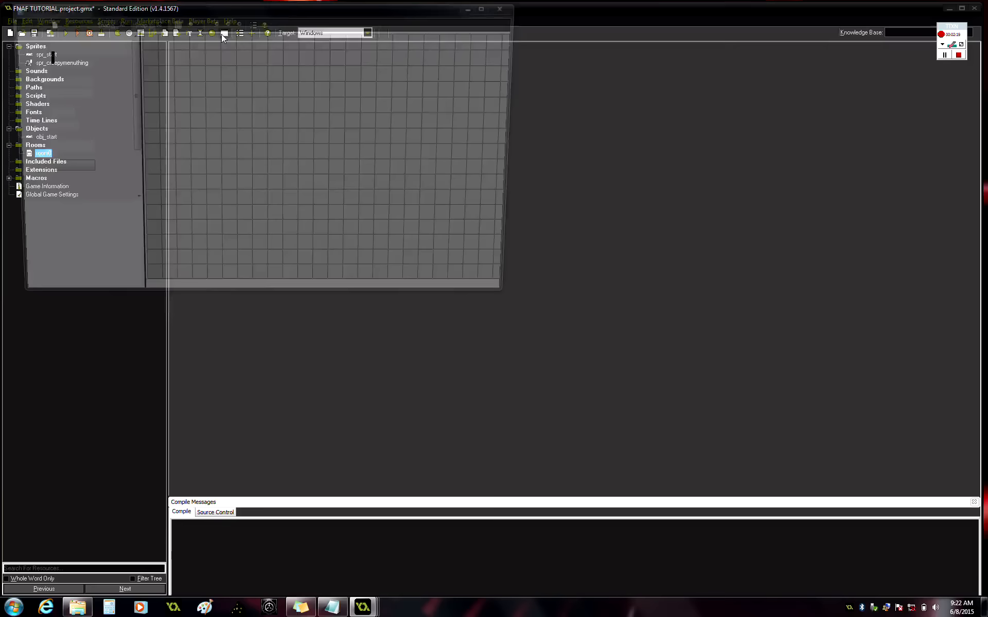
double_click(51, 62)
type("m")
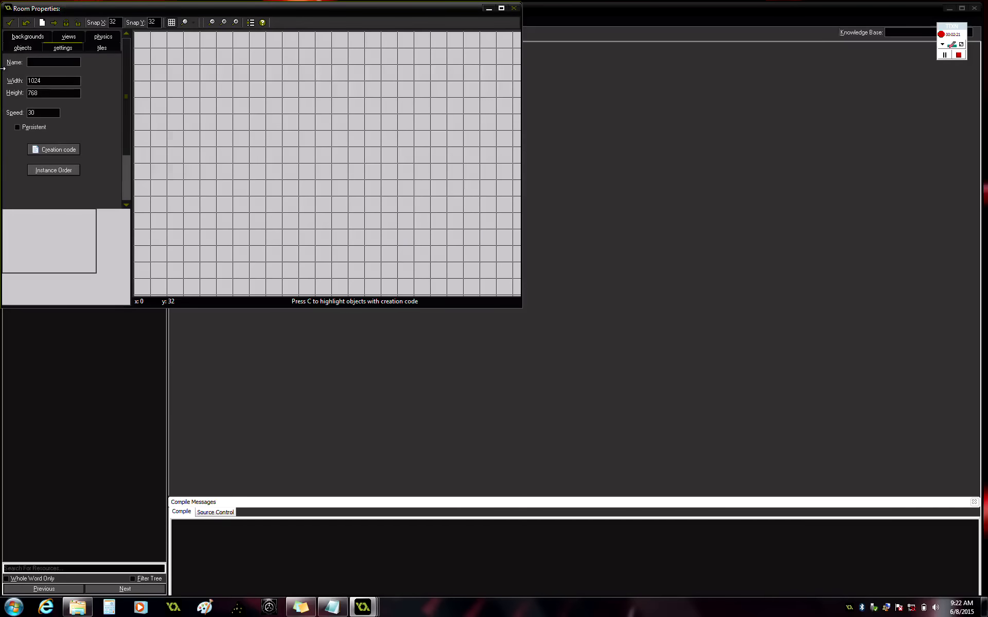
type("enu")
type("rm")
type("_")
left_click(10, 23)
Step: Create another room named rm_office and save it
left_click(224, 33)
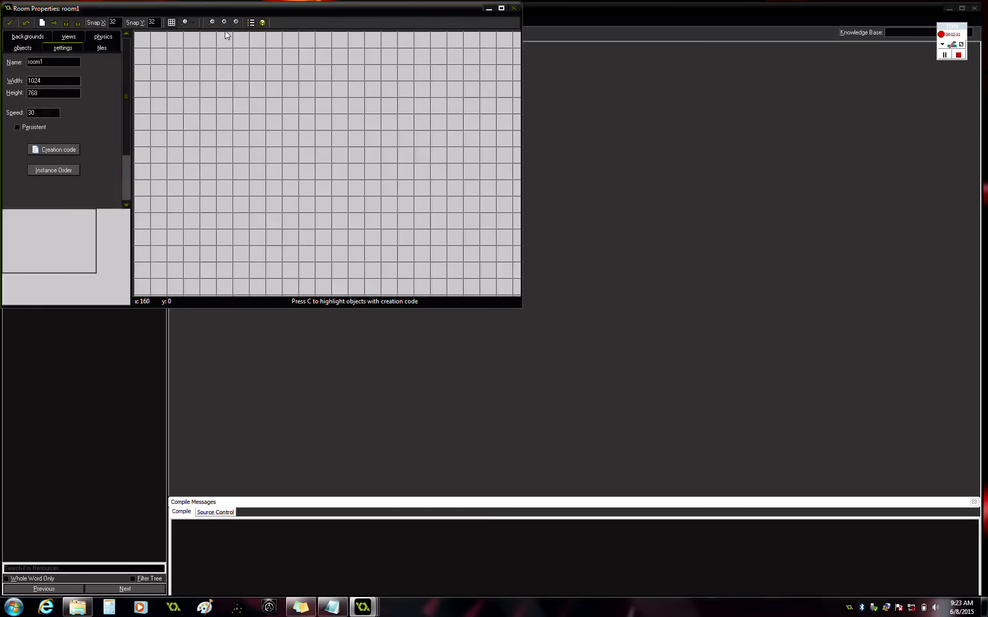
double_click(36, 62)
type("r")
key("BackSpace")
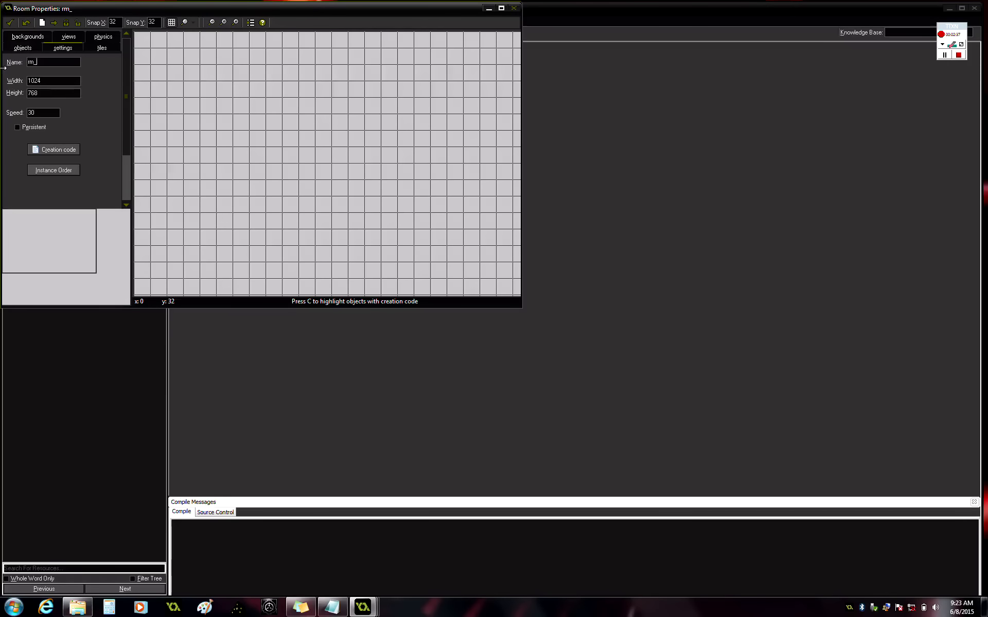
type("m_office")
left_click(12, 24)
left_click(39, 155)
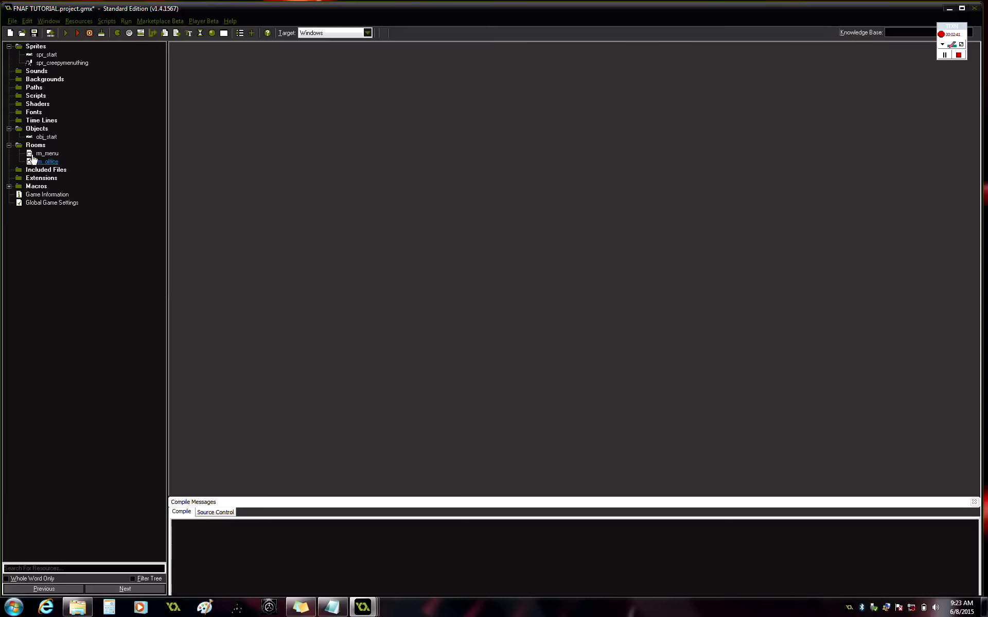
left_click(39, 155)
double_click(36, 156)
left_click(513, 8)
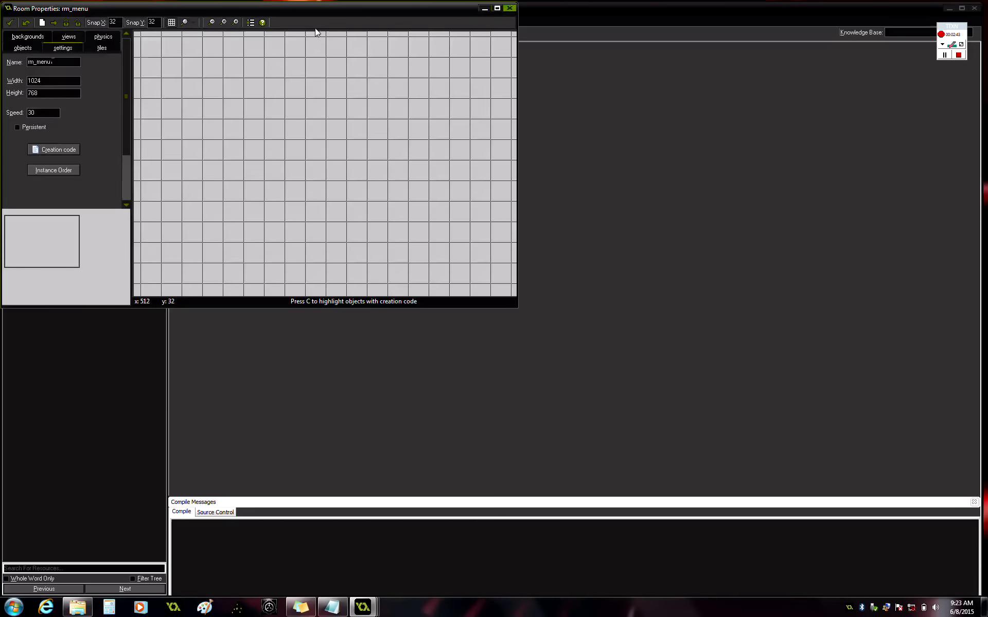
Step: Set rm_office as the new room in obj_start's Left Released room-change action
double_click(47, 137)
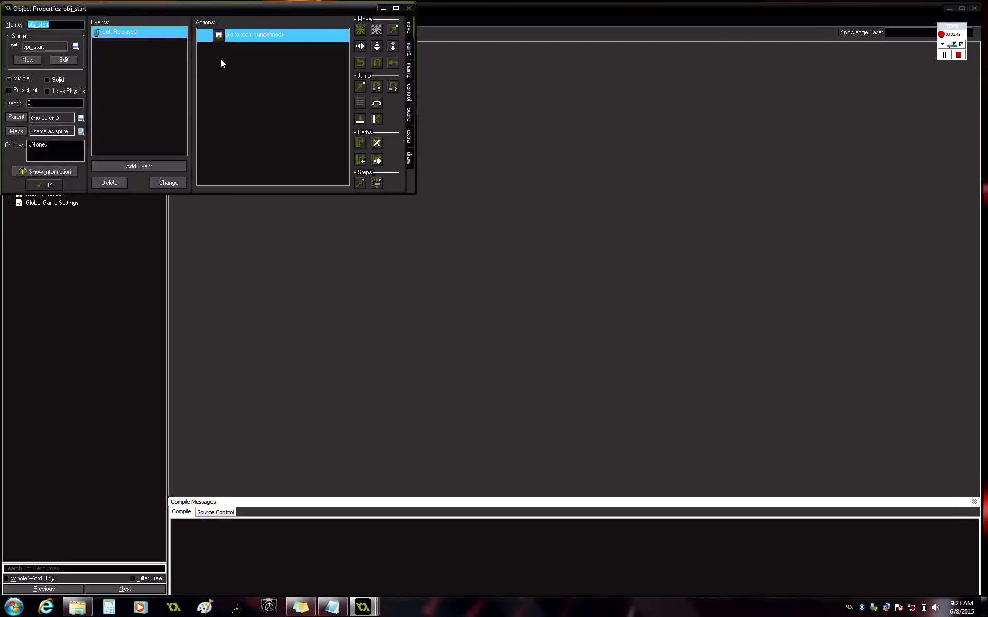
double_click(216, 34)
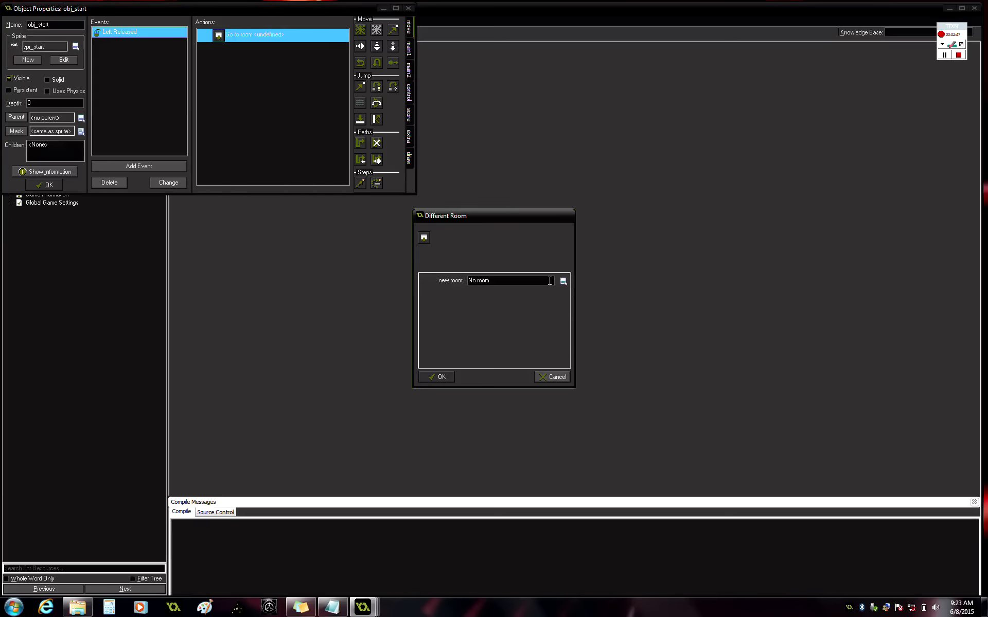
left_click(562, 281)
left_click(594, 306)
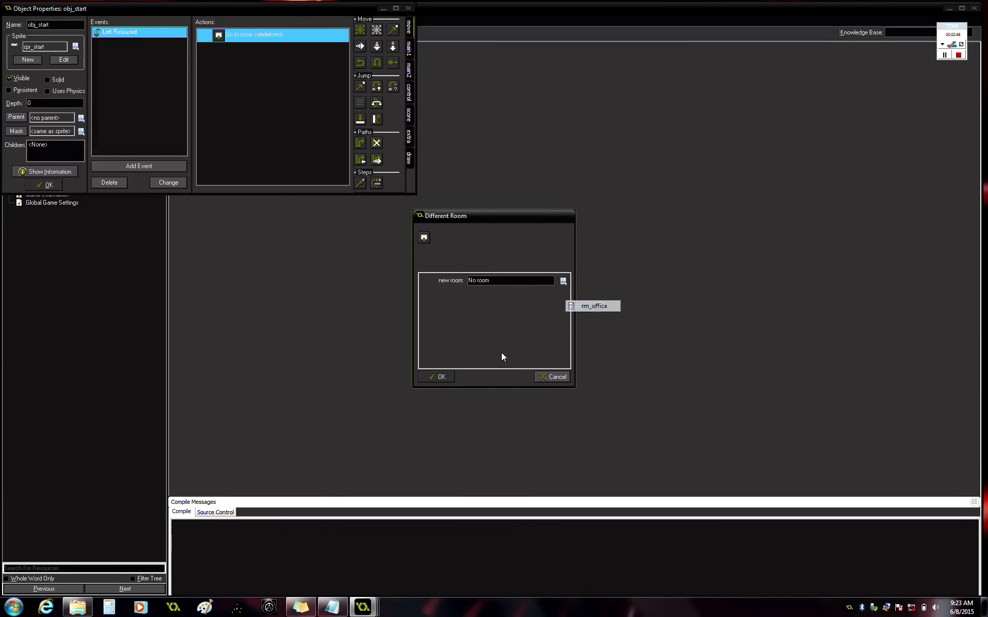
left_click(437, 377)
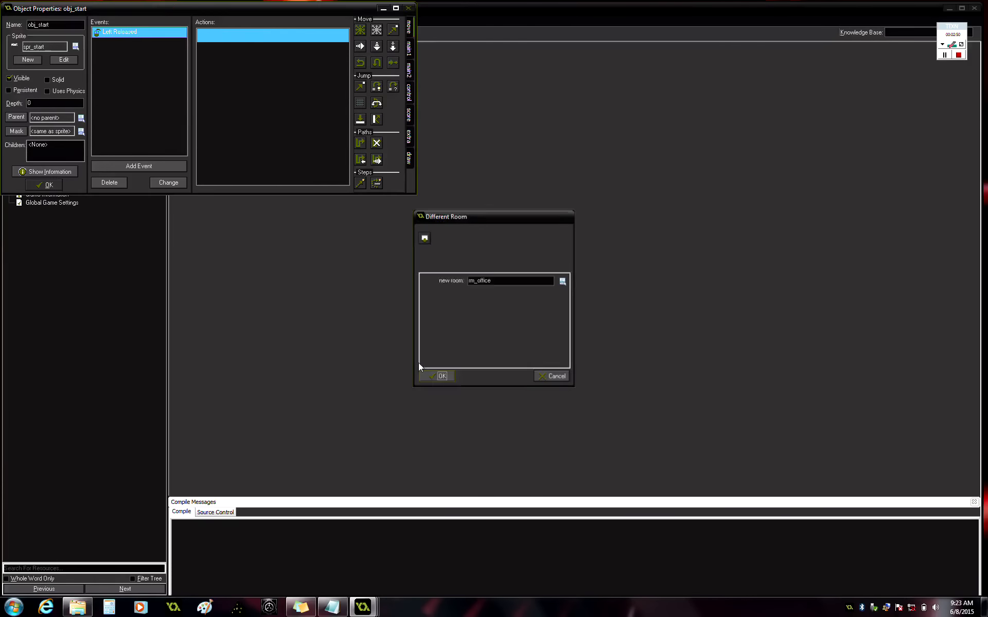
Step: Close the obj_start properties and create a group named decor under Objects
left_click(45, 187)
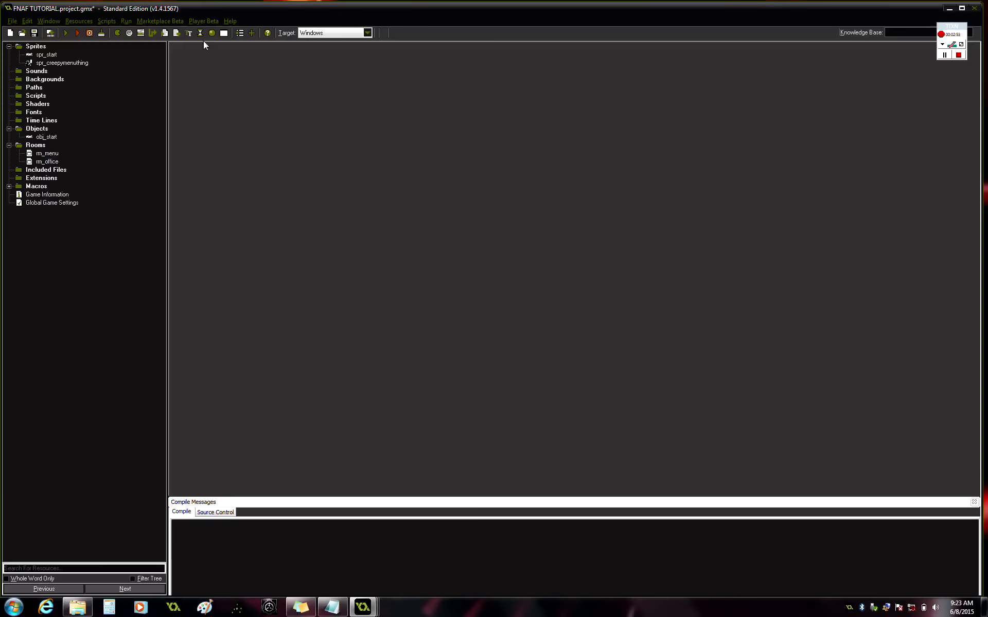
right_click(45, 136)
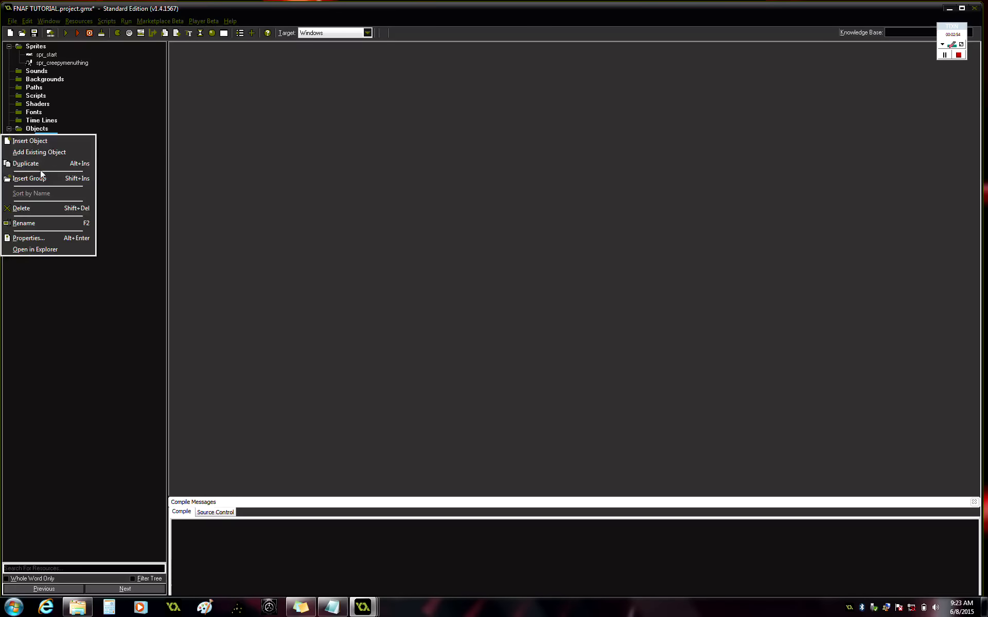
left_click(29, 178)
type("decor")
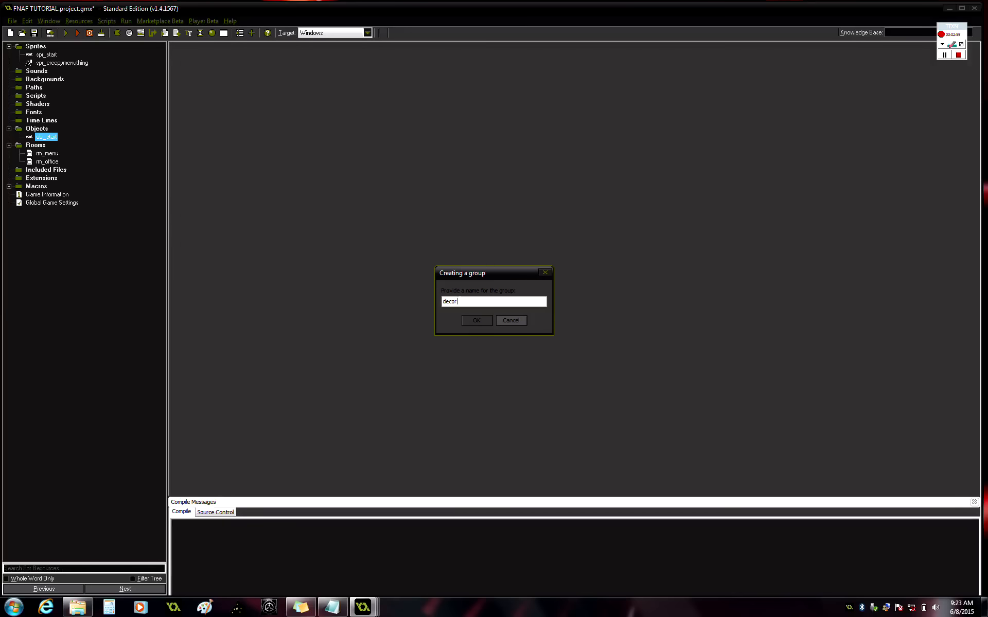
left_click(473, 320)
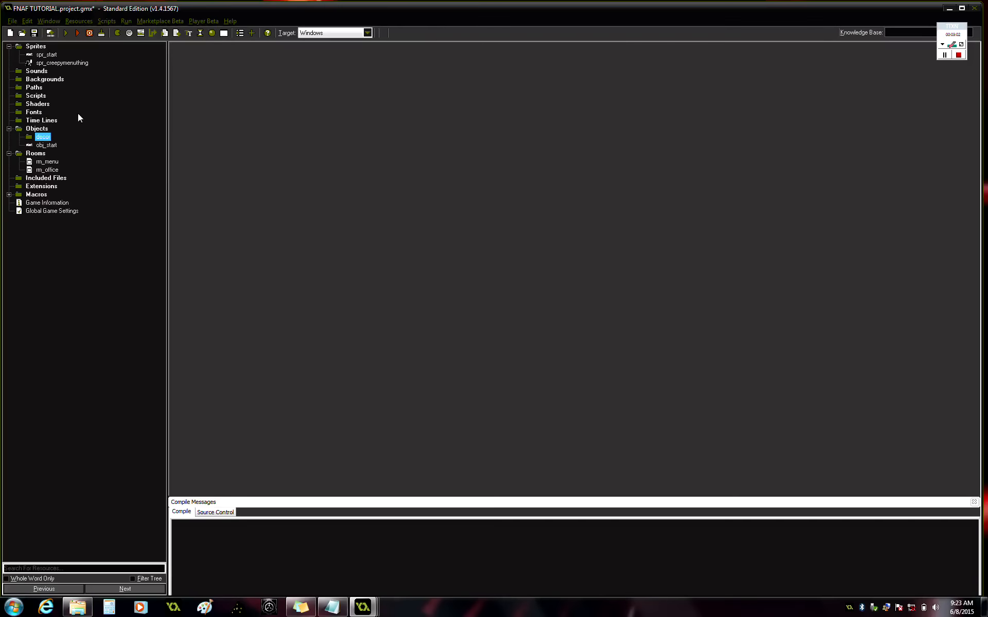
Step: Create an object named obj_scarymenuthing with the sprite spr_creepymenuthing and save it
left_click(214, 32)
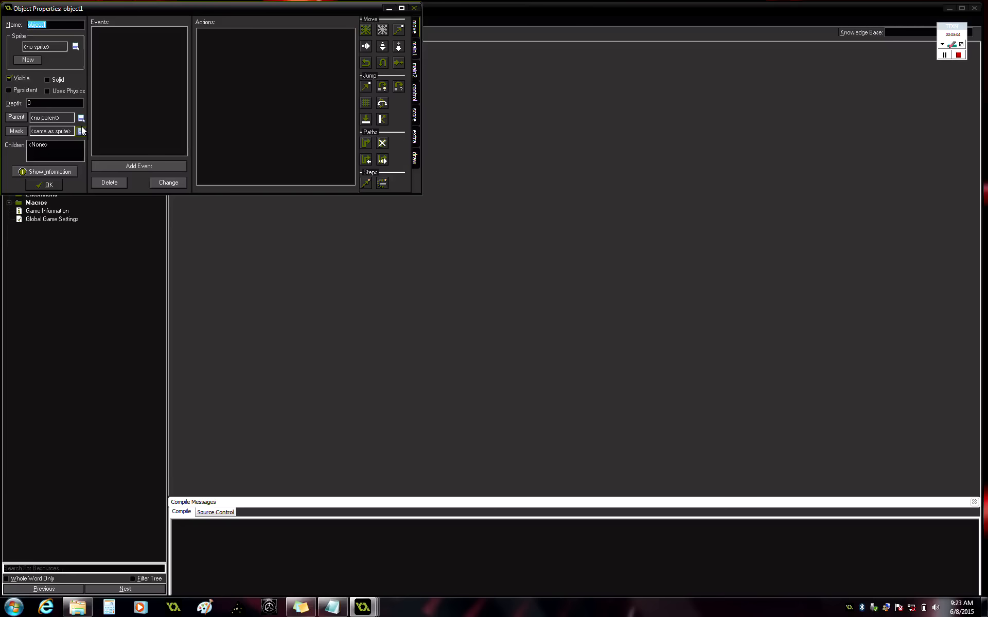
type("obj_scarymenuth")
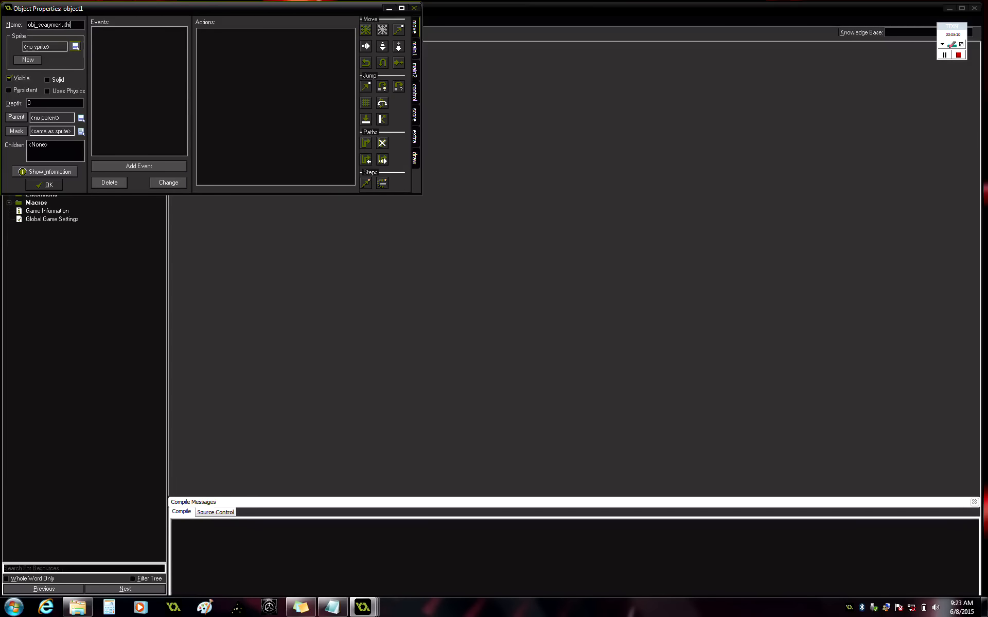
type("ing")
left_click(75, 47)
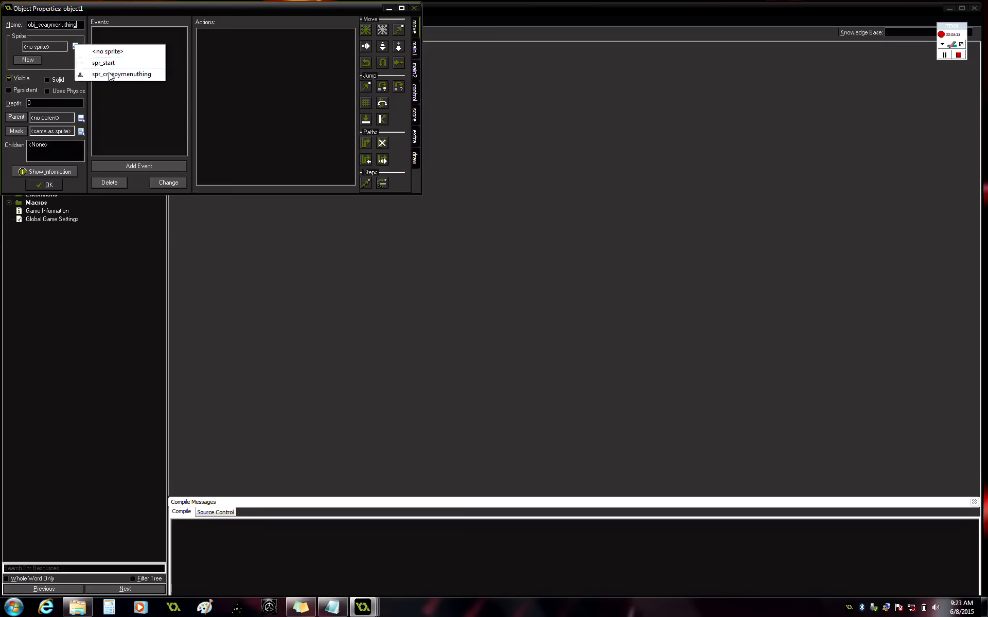
left_click(109, 74)
left_click(41, 186)
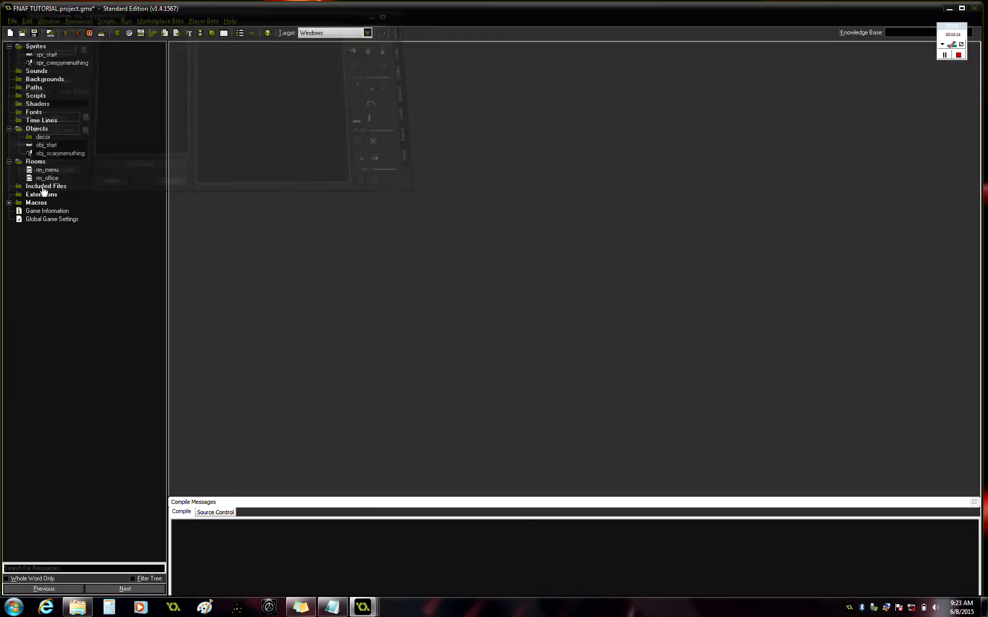
Step: Move obj_scarymenuthing into the decor group
double_click(47, 153)
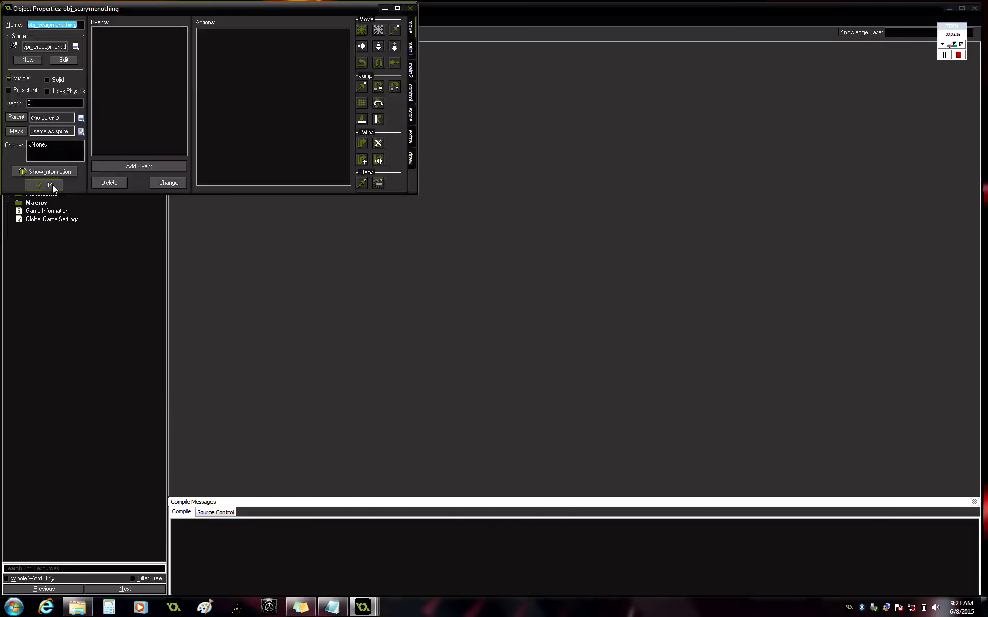
left_click(53, 185)
left_click_drag(61, 155, 41, 146)
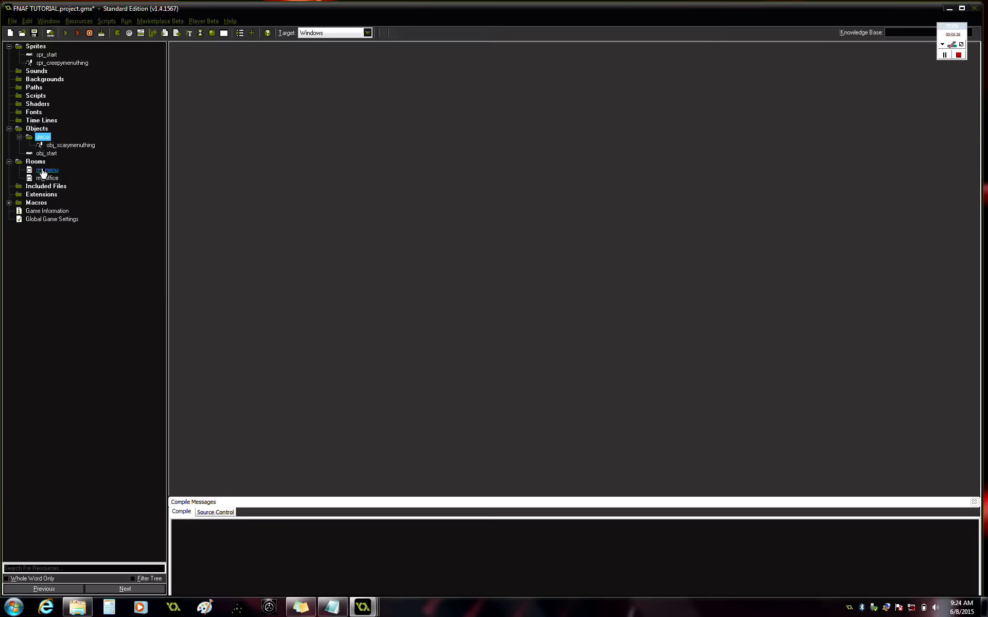
Step: Place an obj_start instance in rm_menu and enlarge it to a scale of 6.00 in X and Y
double_click(43, 172)
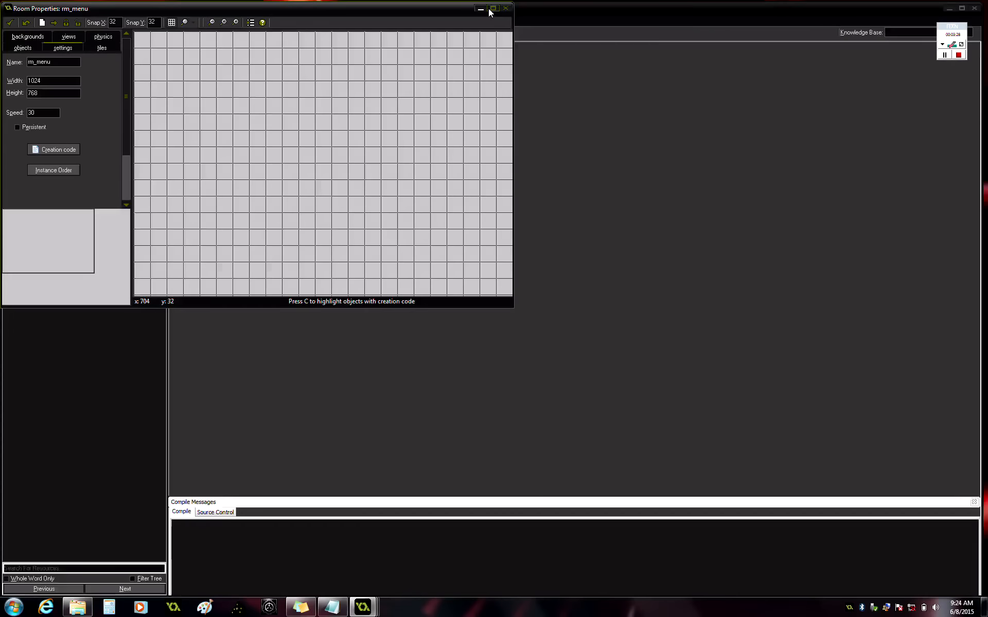
left_click(491, 9)
left_click(22, 45)
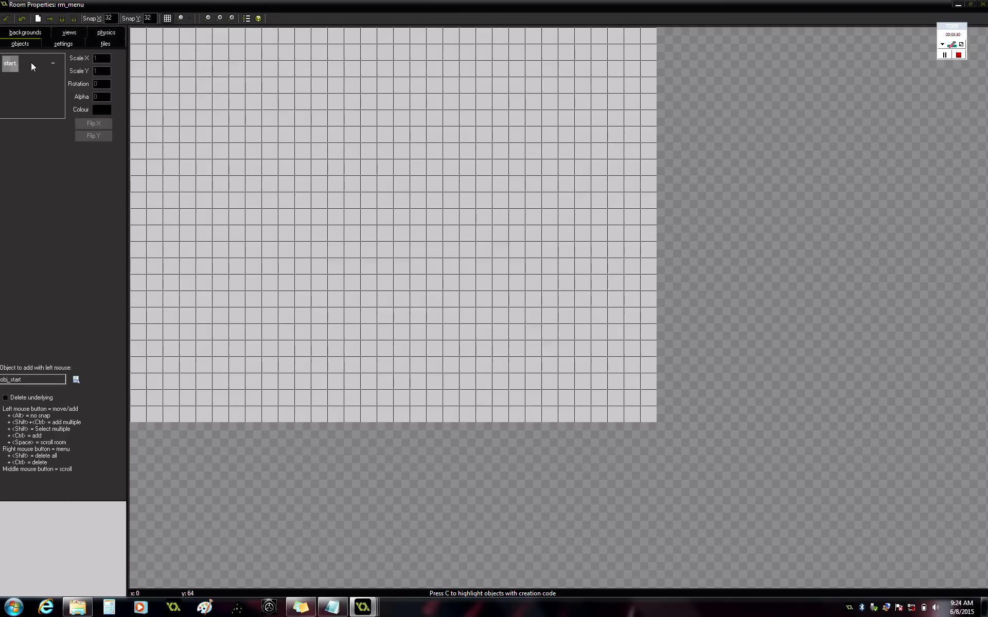
left_click(31, 63)
left_click(46, 81)
left_click_drag(170, 102, 289, 299)
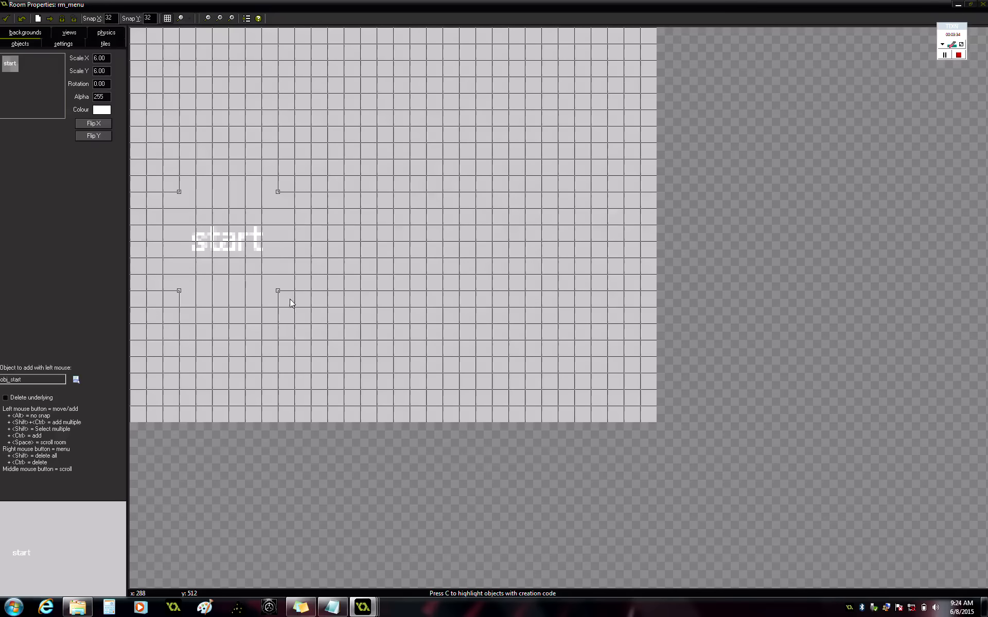
Step: Place obj_scarymenuthing in rm_menu at about x 224, y 0 and move the start text to the room's left edge
left_click(28, 68)
mouse_move(57, 78)
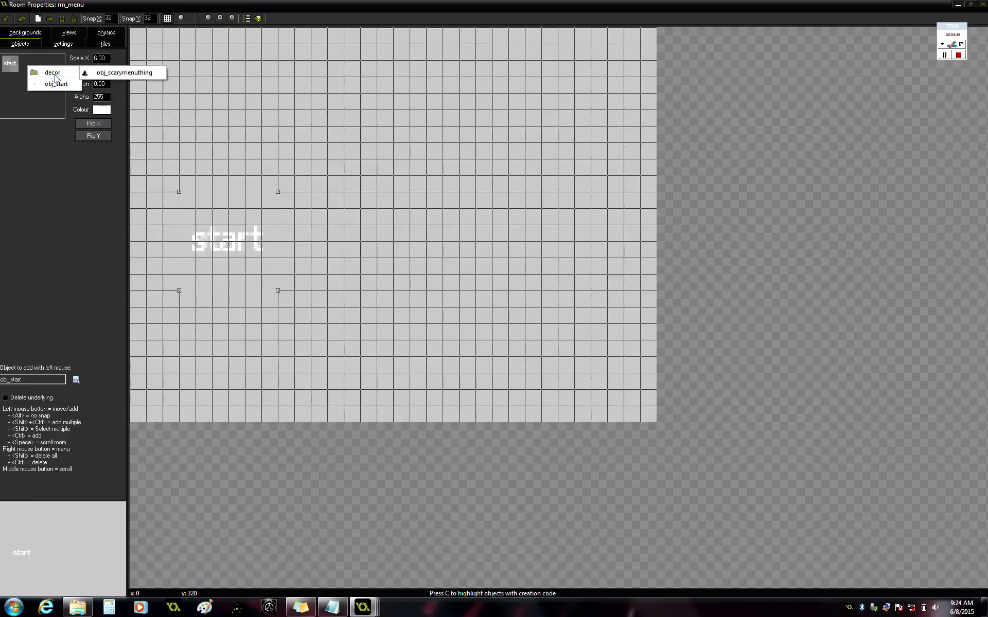
left_click(124, 73)
left_click_drag(216, 124, 251, 39)
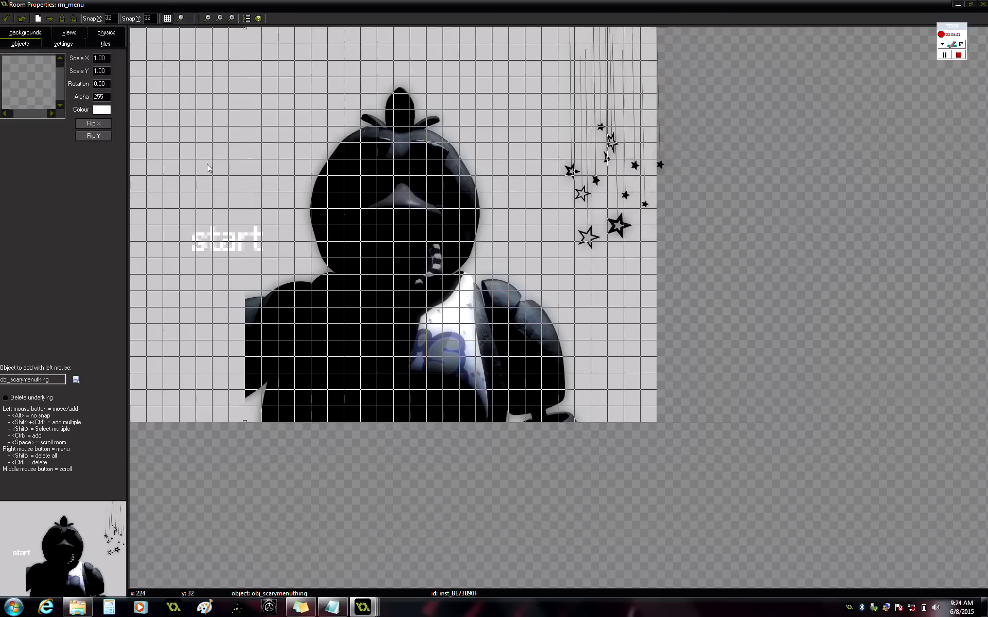
left_click_drag(226, 239, 177, 223)
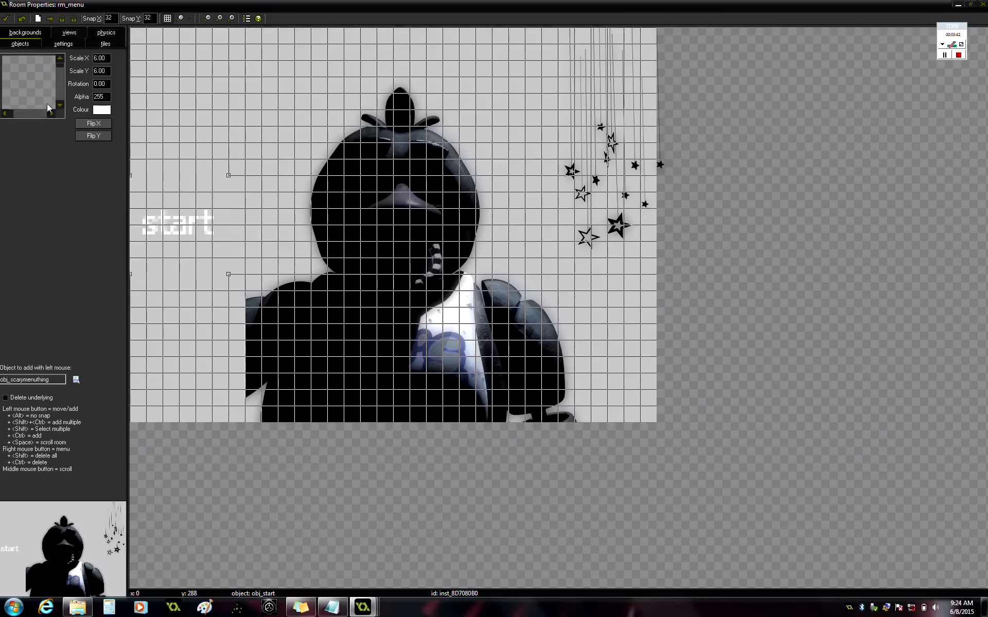
Step: Set rm_menu's background color to black, shift the menu figure one grid cell left and save the room
left_click(25, 32)
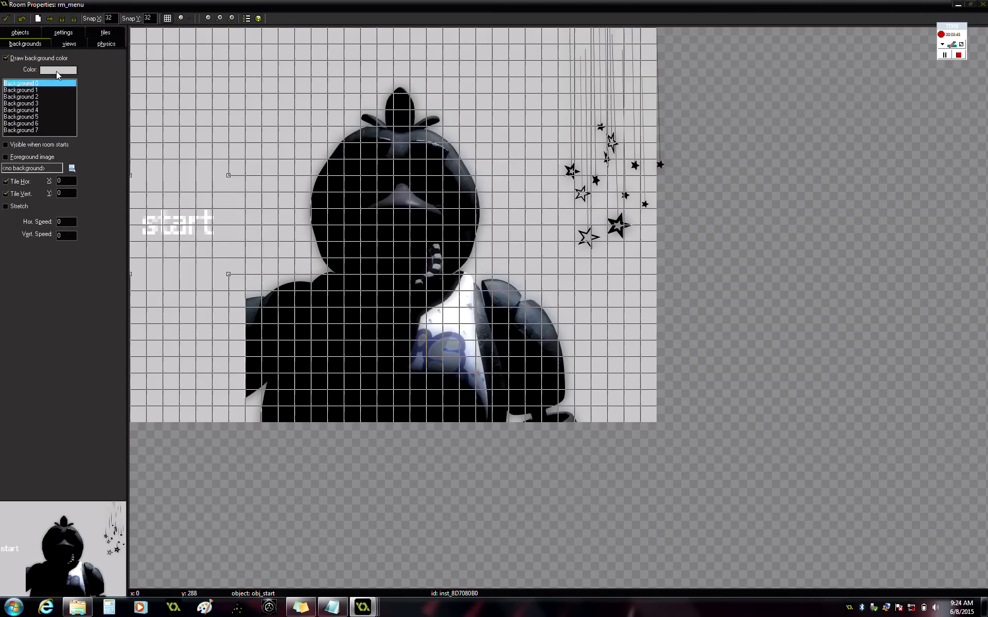
left_click(57, 70)
left_click(57, 71)
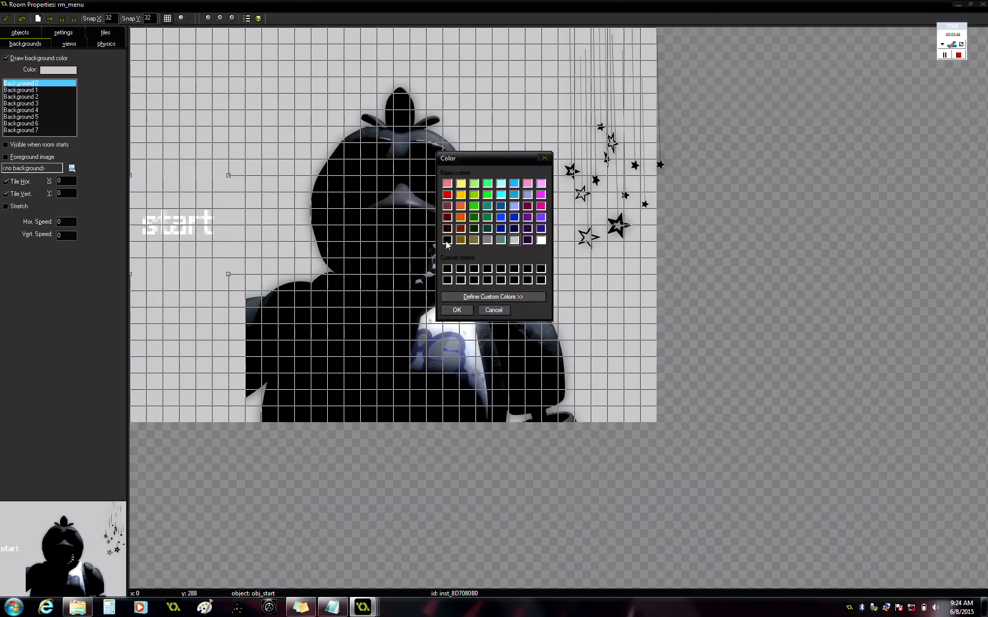
left_click(447, 239)
left_click(456, 309)
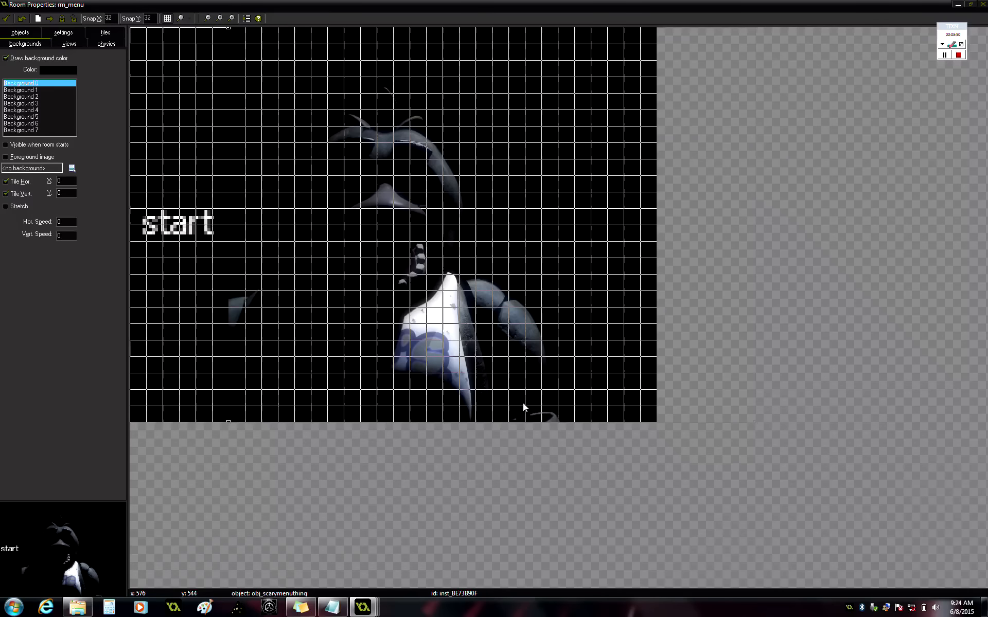
right_click(753, 530)
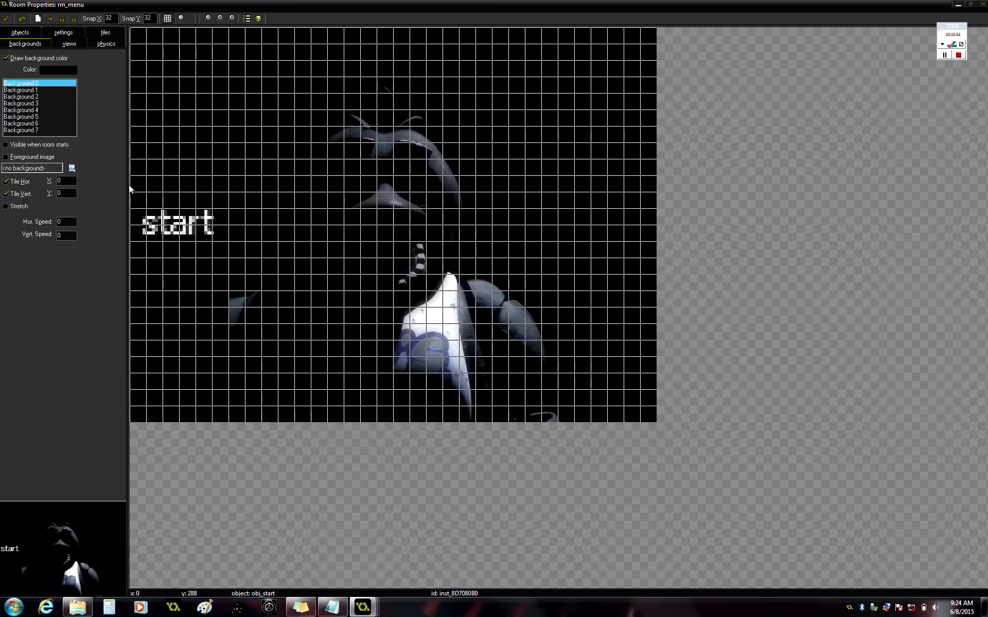
left_click(6, 21)
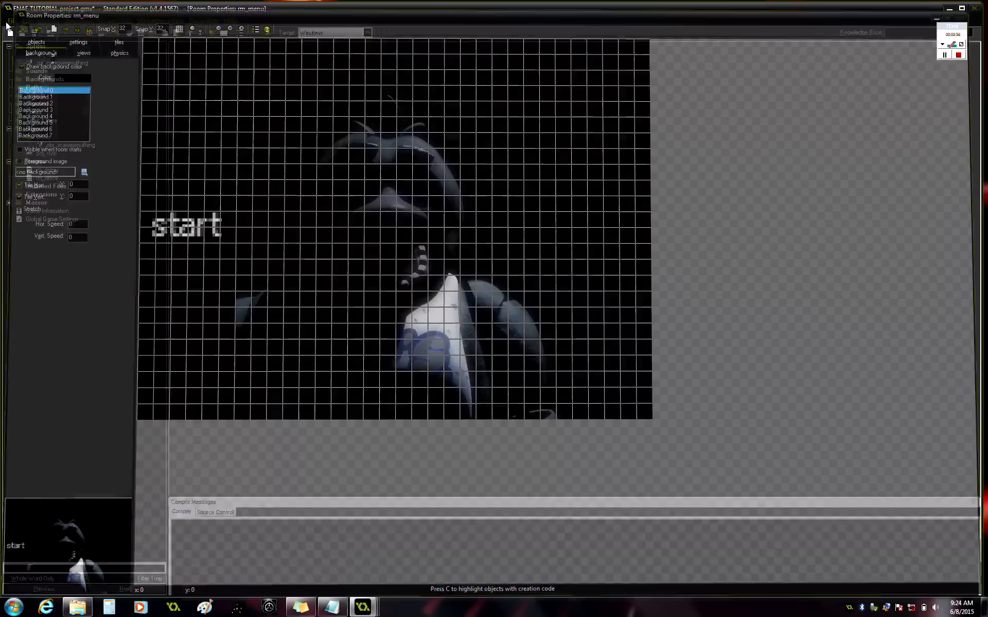
Step: Create a sound and load FNaF_2_Title_Theme-ringtone-1751336 from the game sounds folder in the Music library
left_click(128, 33)
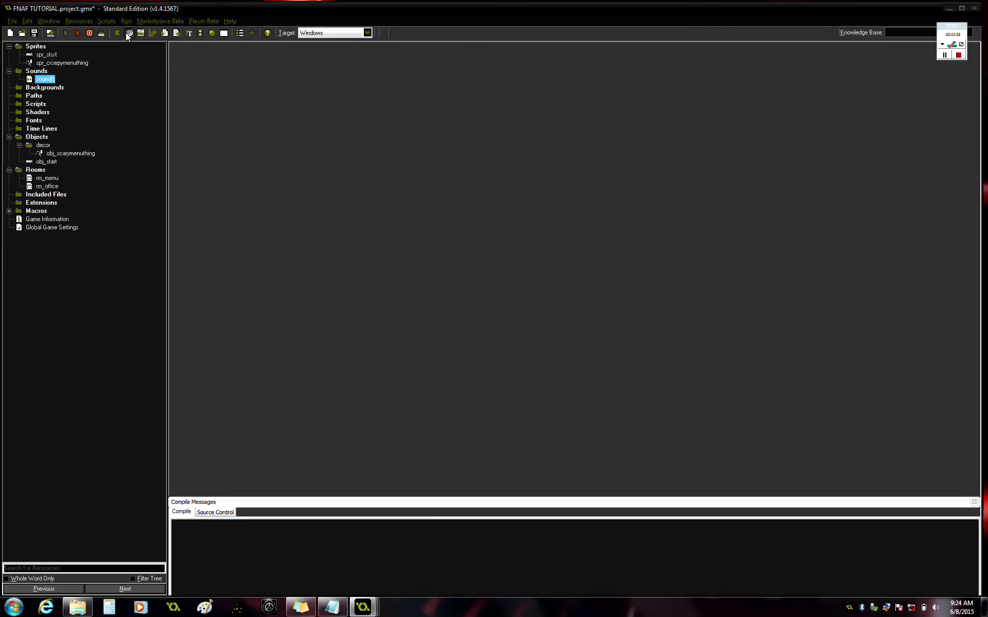
left_click(192, 25)
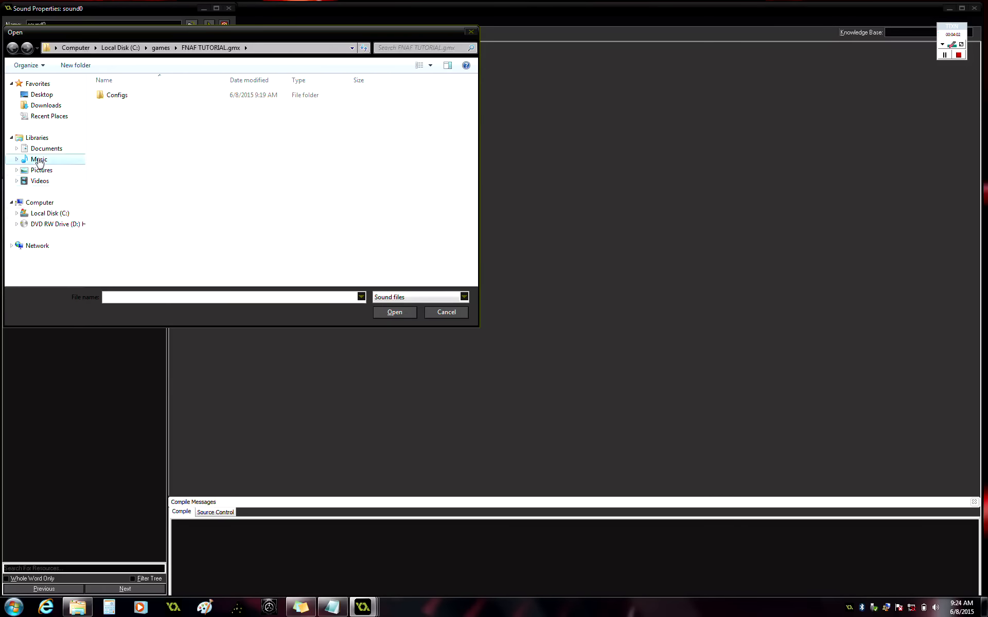
left_click(38, 160)
double_click(122, 127)
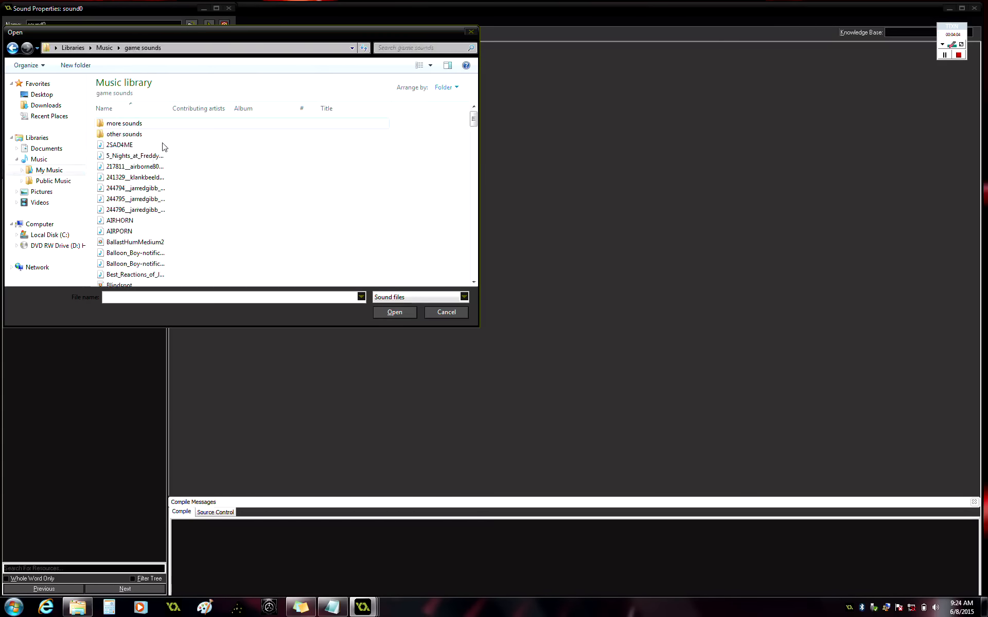
scroll(163, 154, "down", 15)
scroll(163, 161, "up", 6)
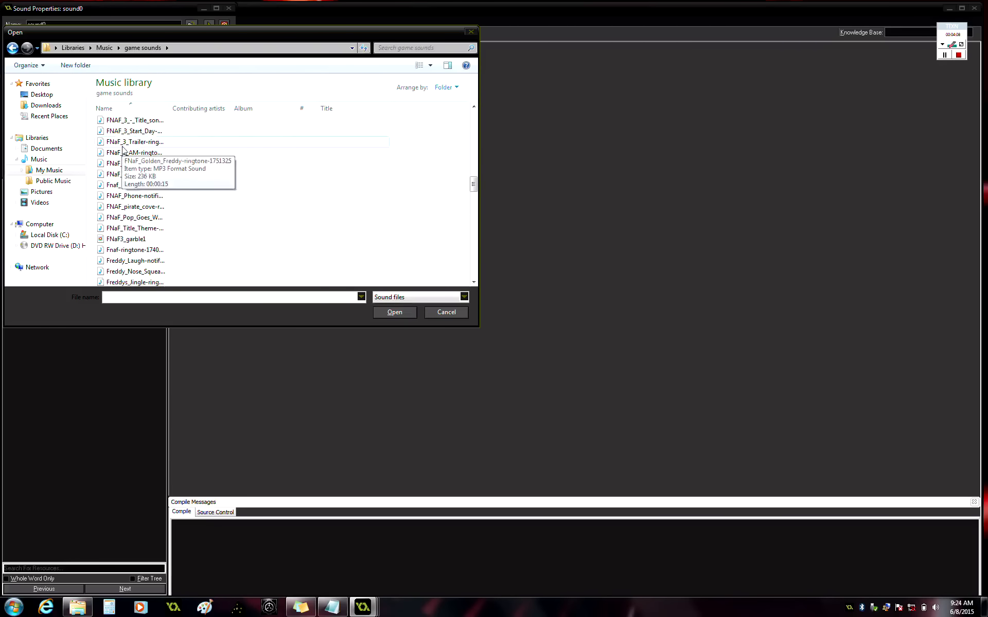
scroll(138, 144, "up", 2)
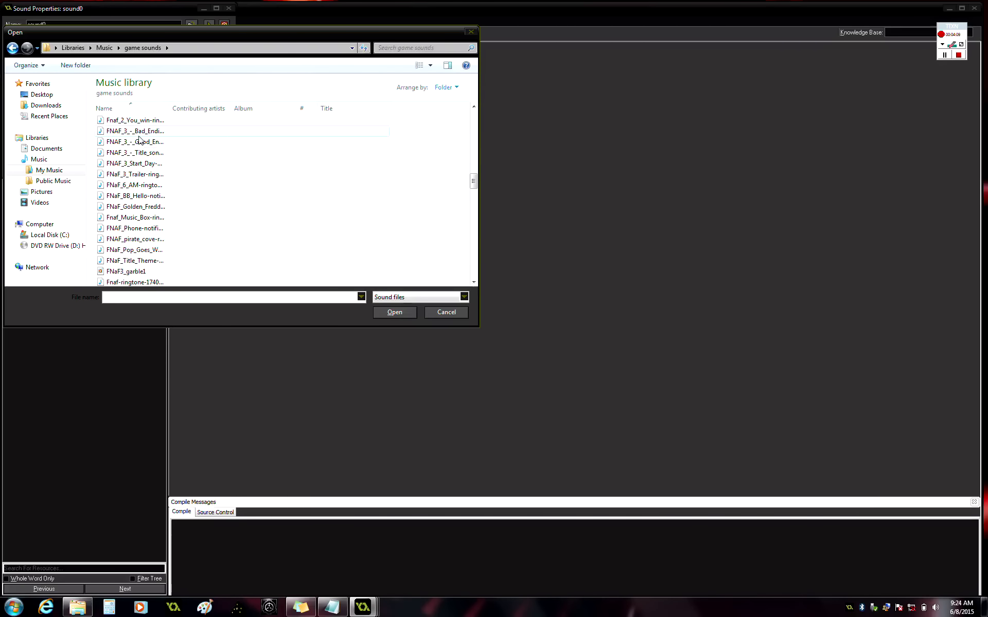
scroll(140, 135, "up", 1)
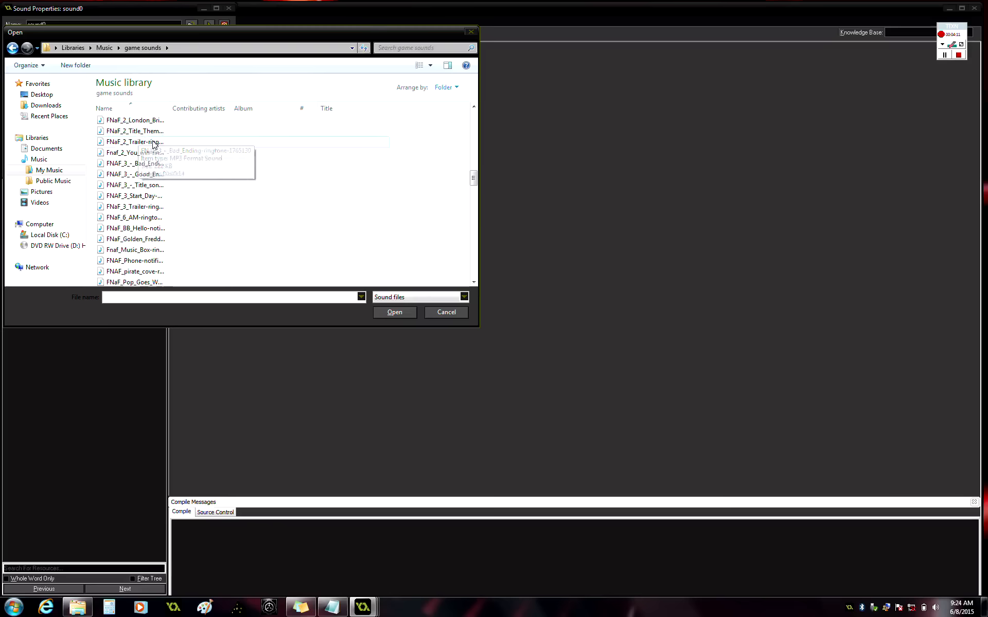
double_click(147, 131)
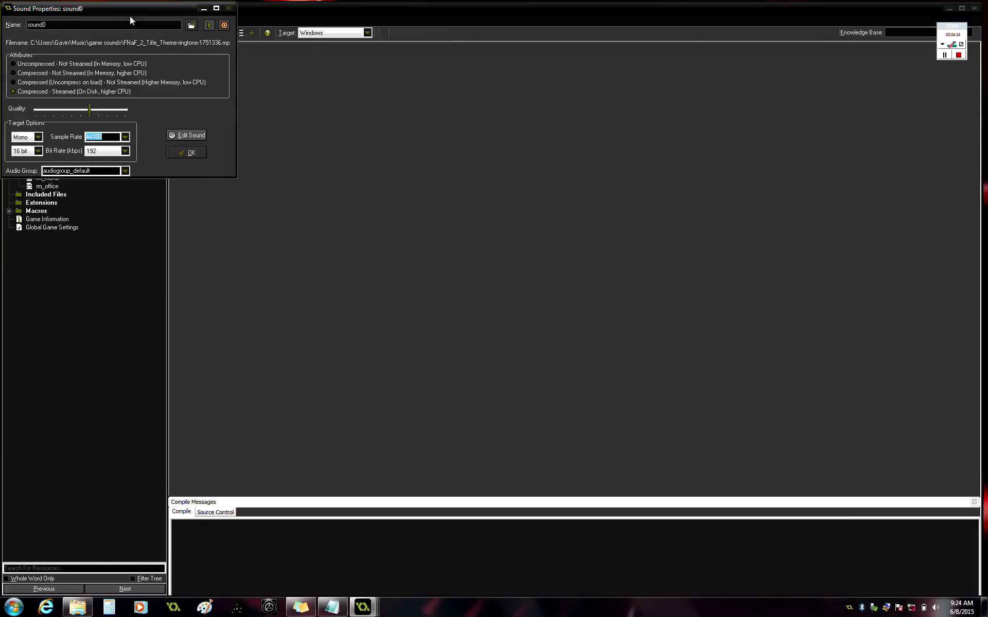
Step: Rename the new sound as snd_titlesound
left_click_drag(93, 25, 3, 26)
key("BackSpace")
type("snd_tutlesoun")
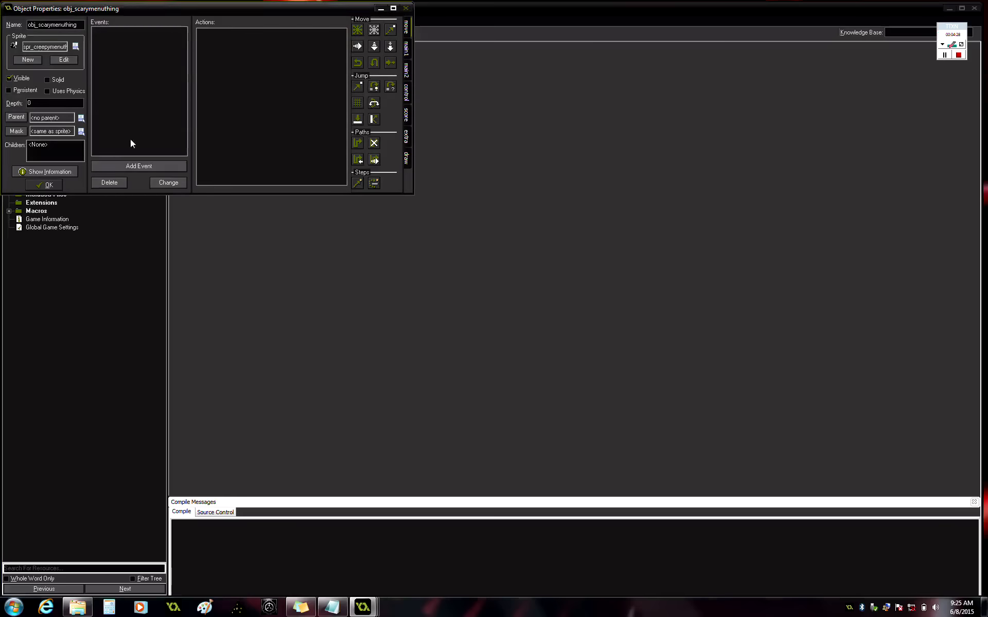
Step: Add a Create event to obj_scarymenuthing and give it a Play Sound action
left_click(138, 166)
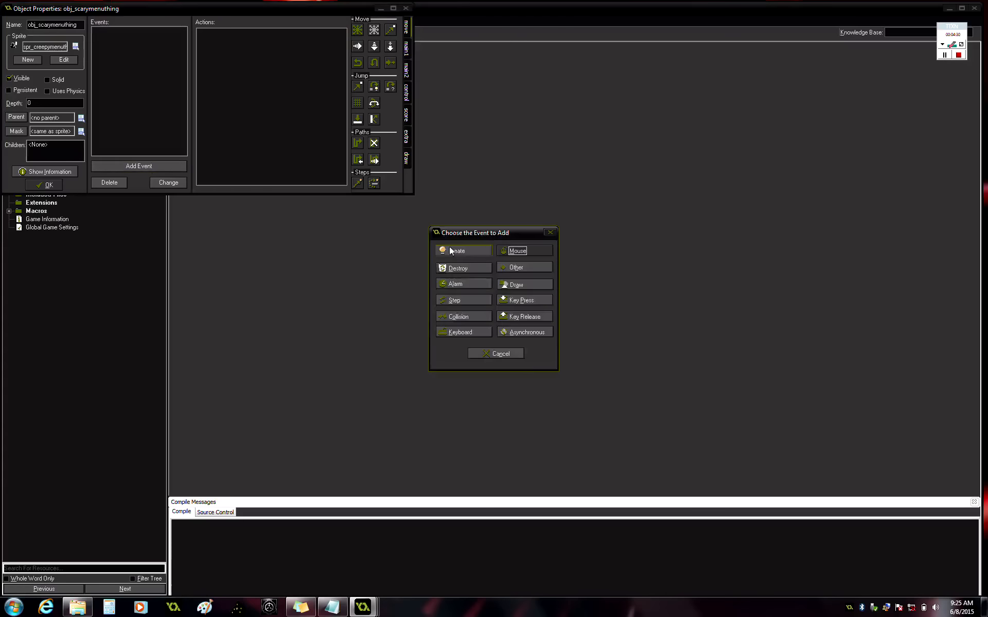
left_click(450, 251)
left_click(407, 94)
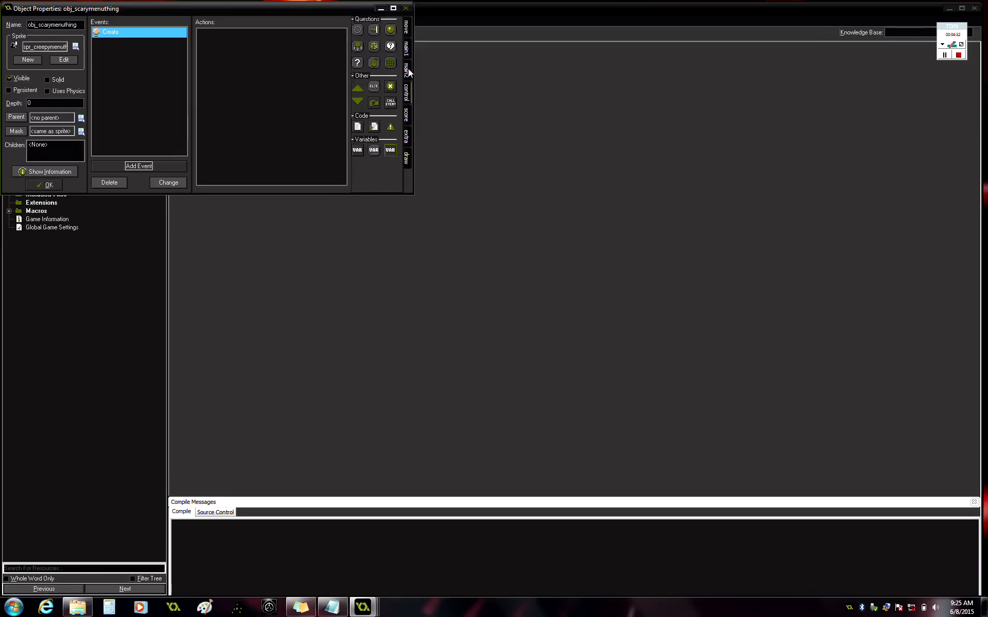
left_click(406, 69)
left_click(410, 57)
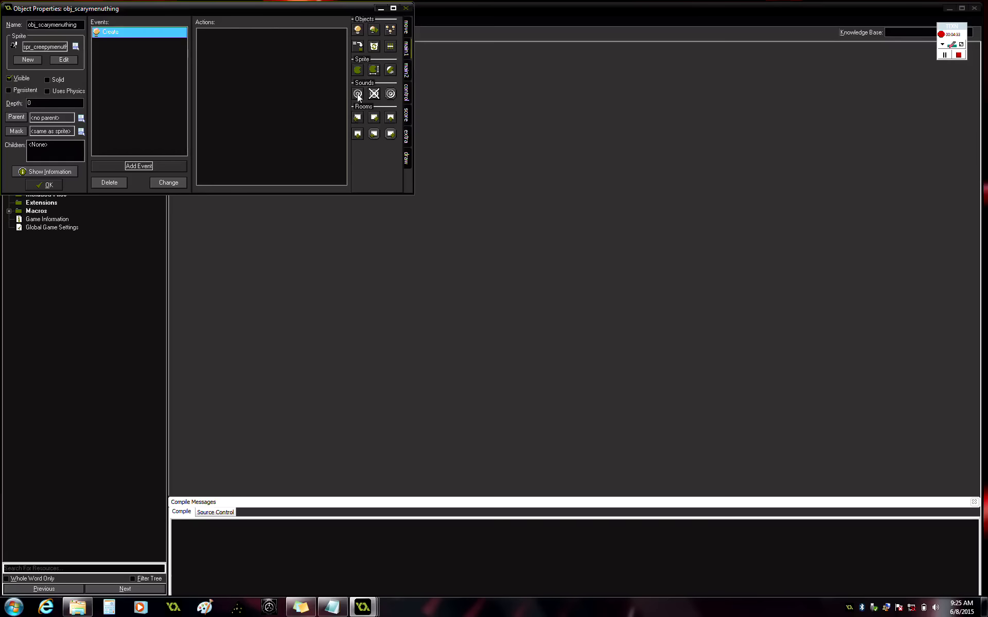
left_click_drag(357, 94, 281, 129)
Step: Set the Play Sound action to play snd_titlesound with loop set to true
left_click(562, 282)
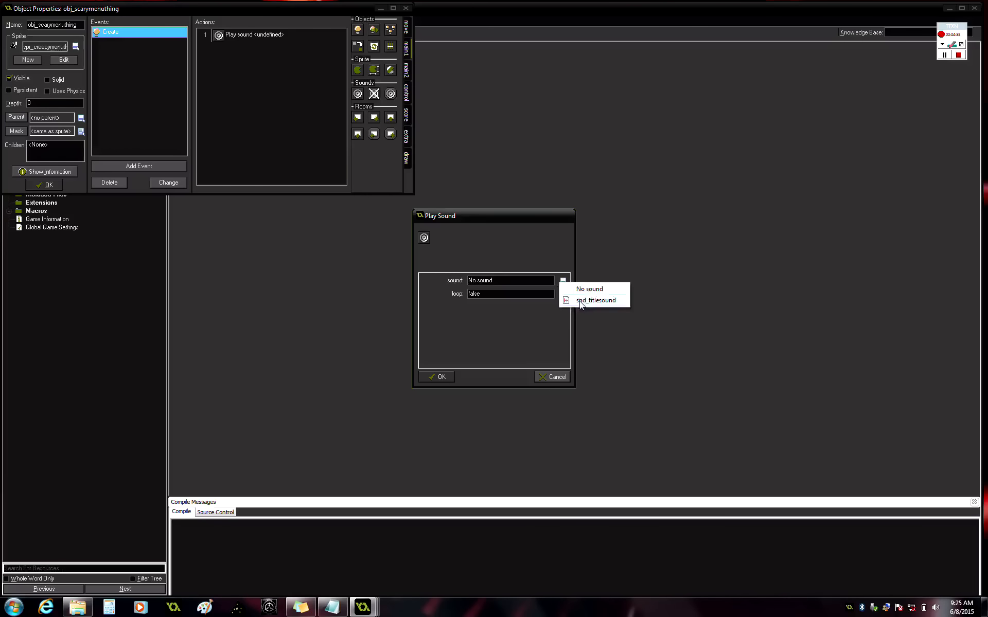
left_click(586, 300)
left_click(562, 294)
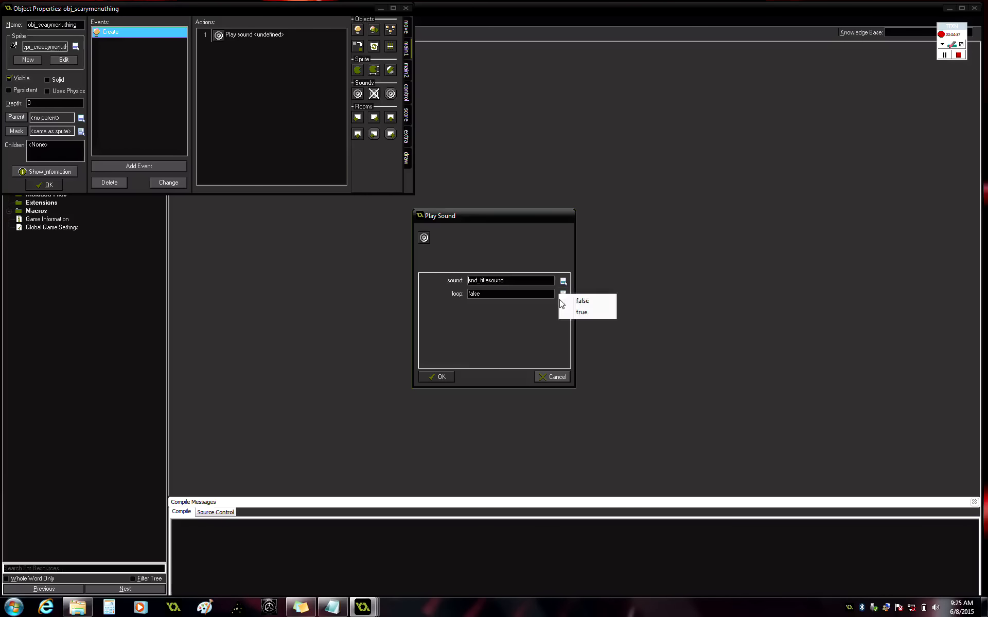
left_click(567, 312)
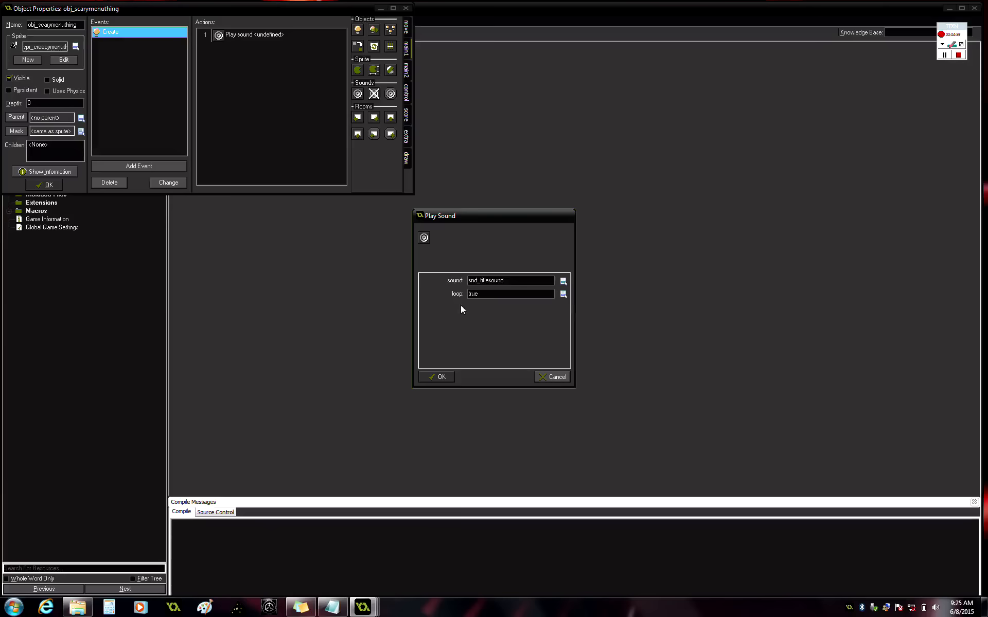
key("Return")
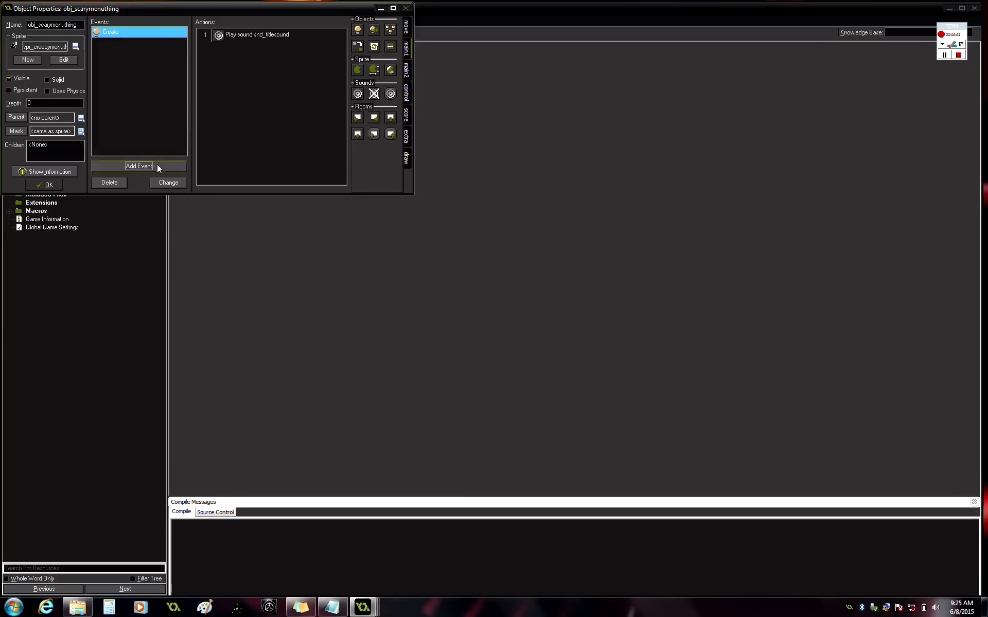
Step: Add a Room End event to obj_scarymenuthing with a Check Sound action for snd_titlesound
left_click(156, 165)
left_click(523, 268)
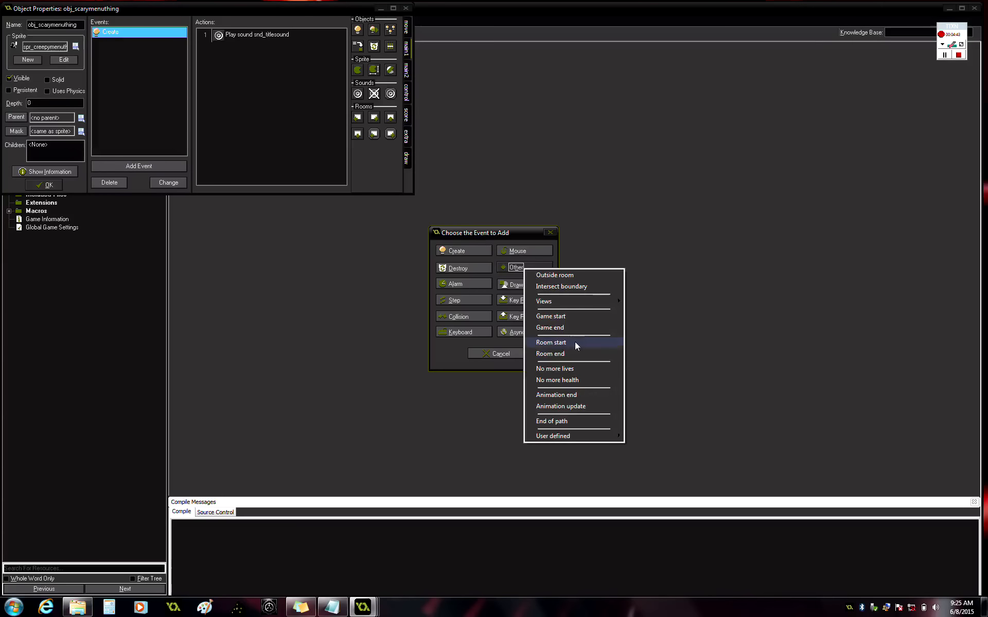
left_click(551, 354)
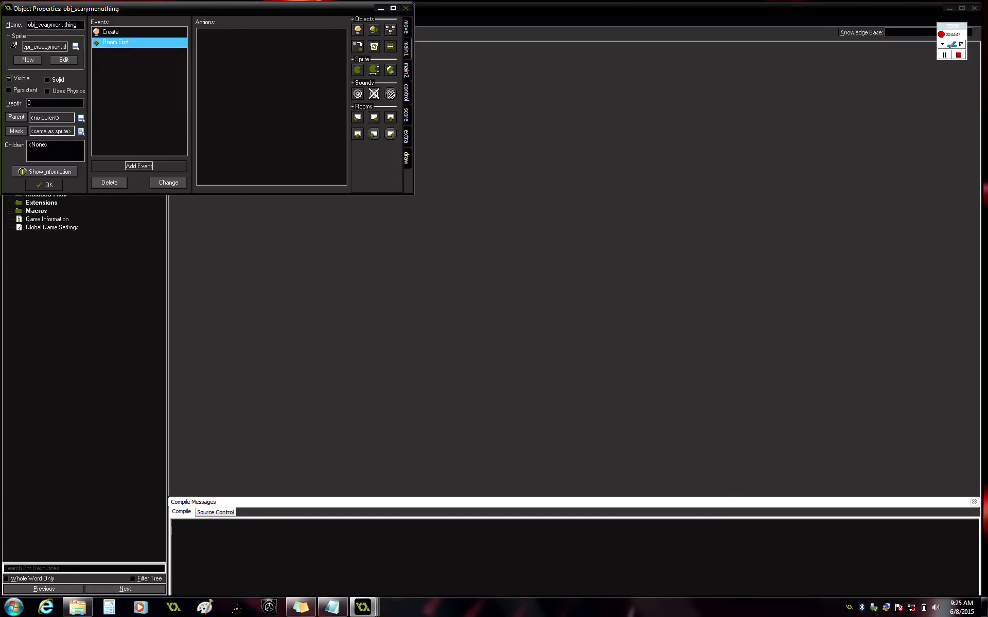
left_click_drag(390, 93, 267, 56)
left_click(563, 280)
left_click(604, 296)
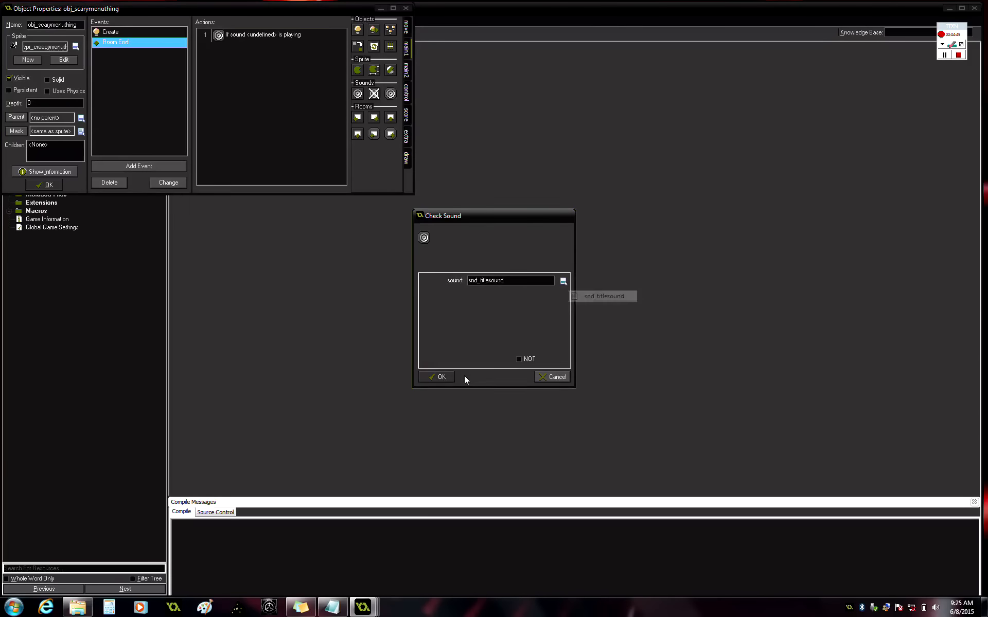
left_click(441, 376)
Step: Add a Stop Sound action for snd_titlesound to the Room End event and save the object
left_click_drag(283, 109, 283, 109)
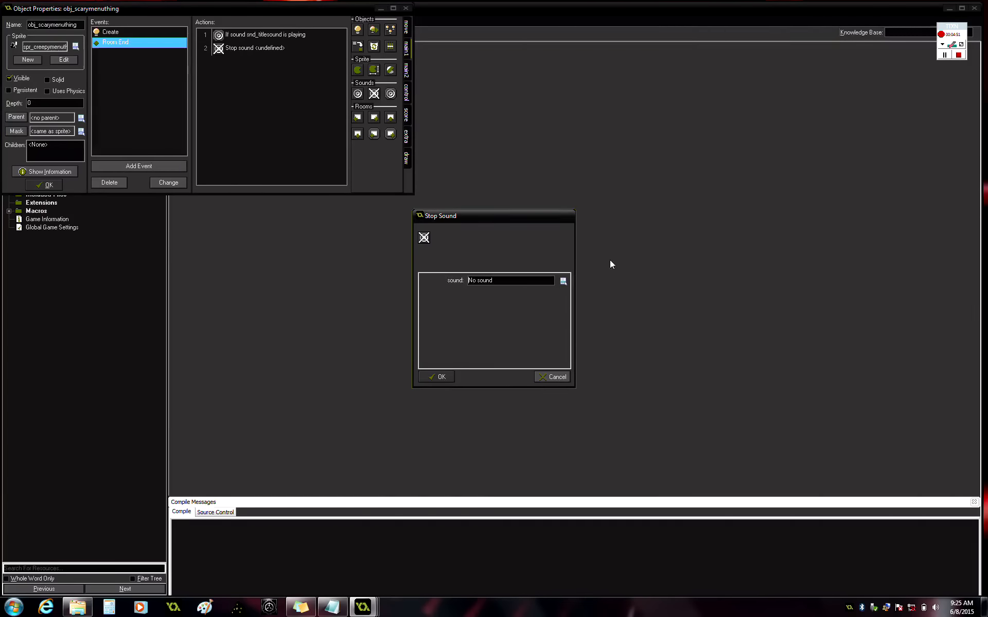
left_click(563, 281)
left_click(591, 303)
left_click(452, 377)
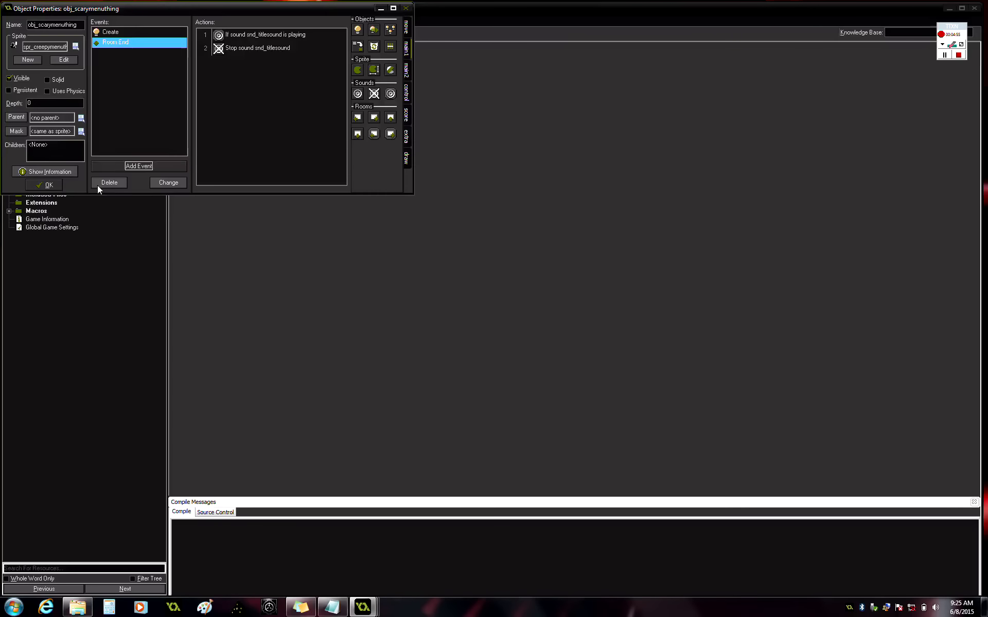
left_click(45, 185)
Step: Run the game, test the start button on the menu and close the game window
left_click(66, 32)
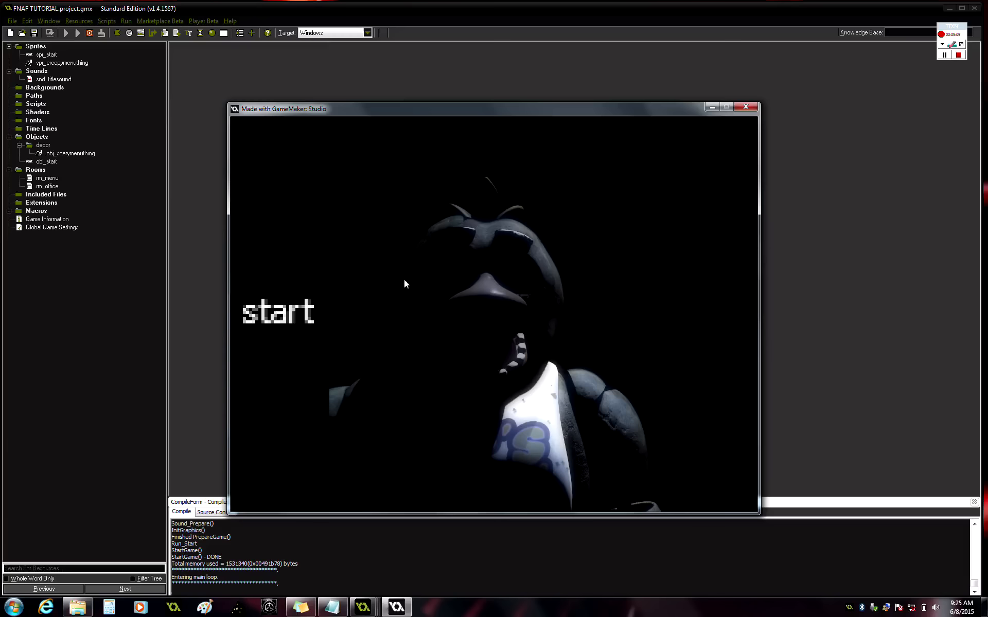
left_click(308, 307)
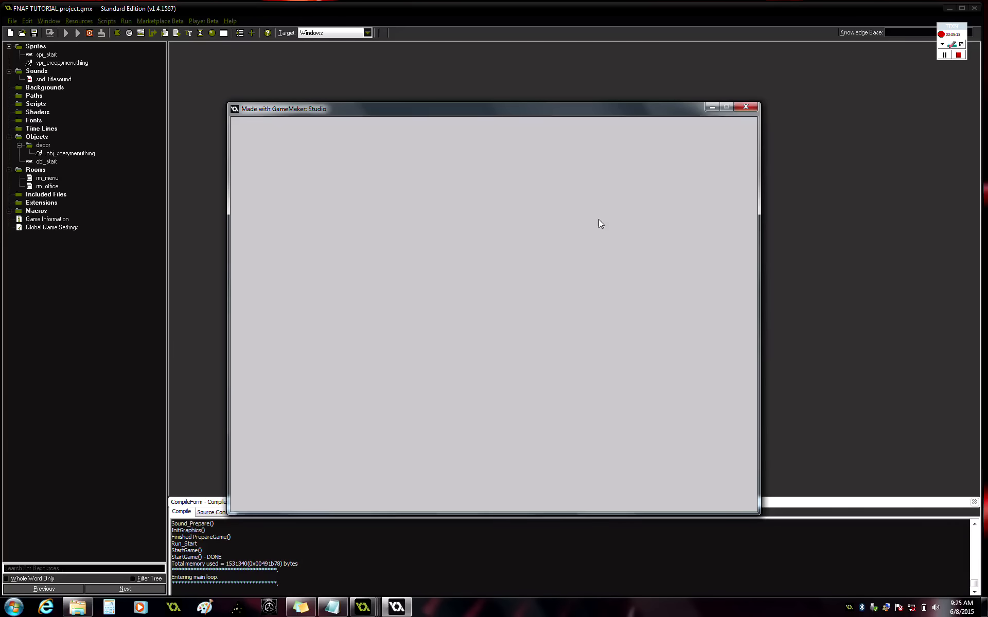
left_click(745, 106)
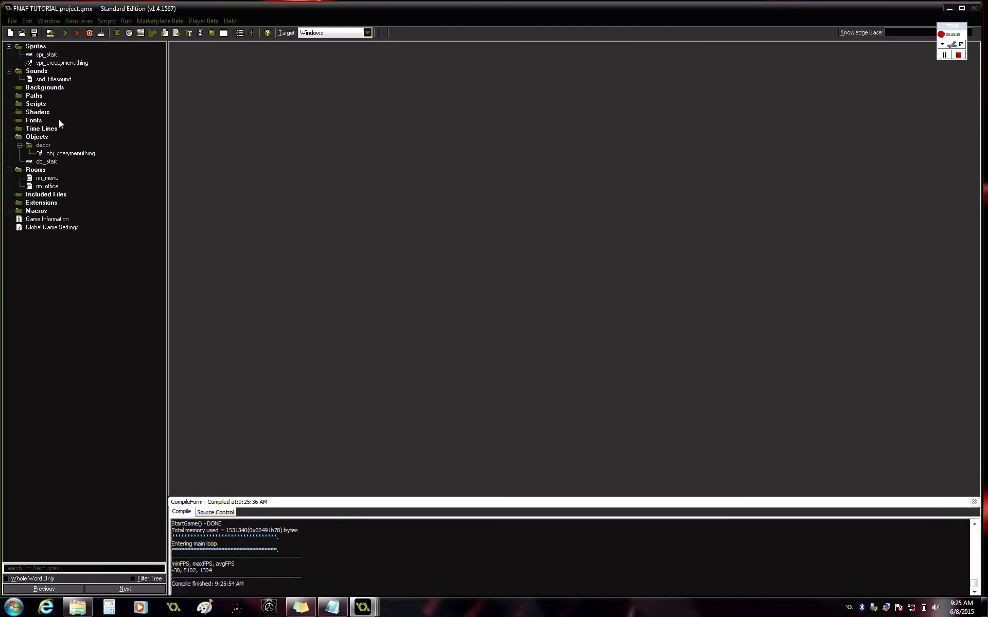
Step: Create a group named menu stuff inside the decor group
right_click(40, 147)
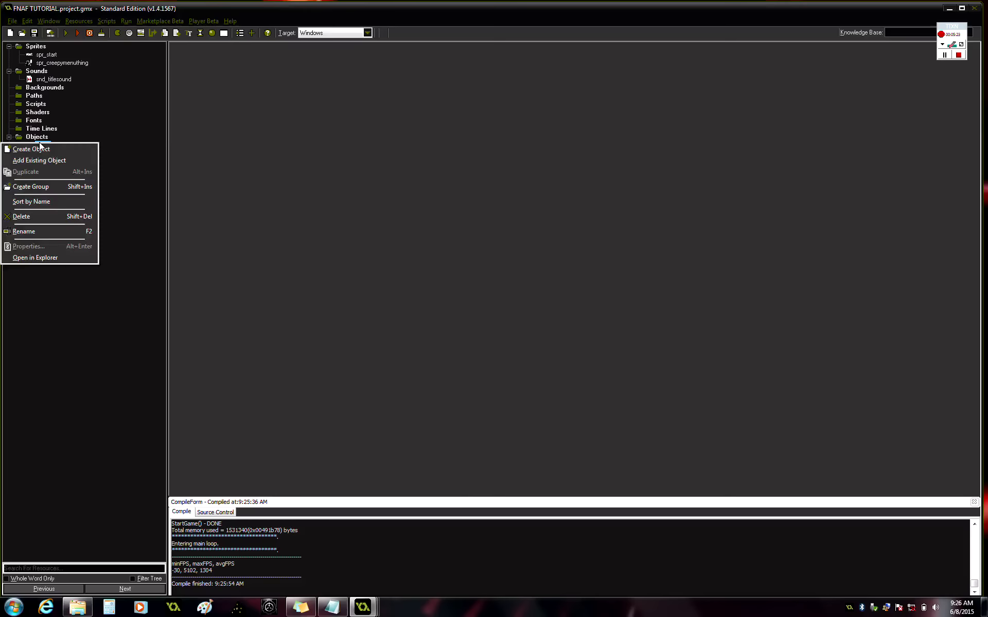
left_click(31, 186)
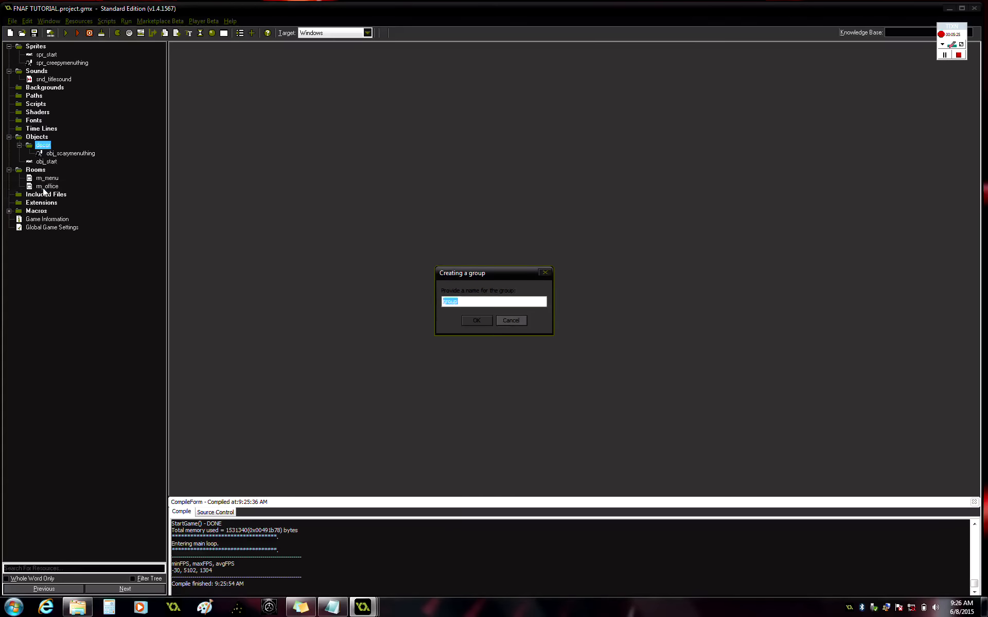
type("menu stuff")
left_click(477, 320)
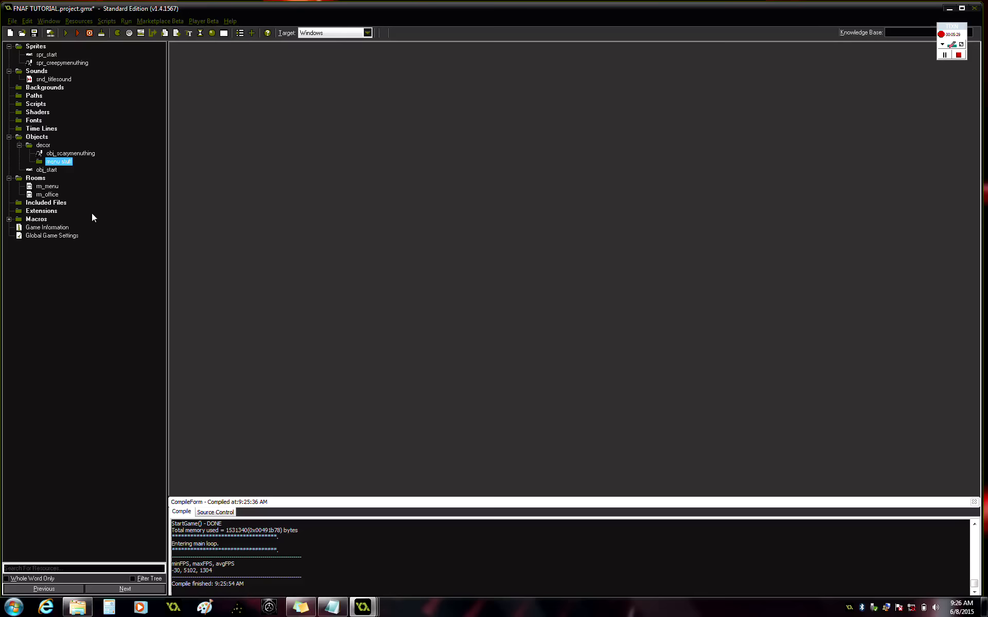
Step: Delete the menu stuff group nested inside decor
right_click(52, 163)
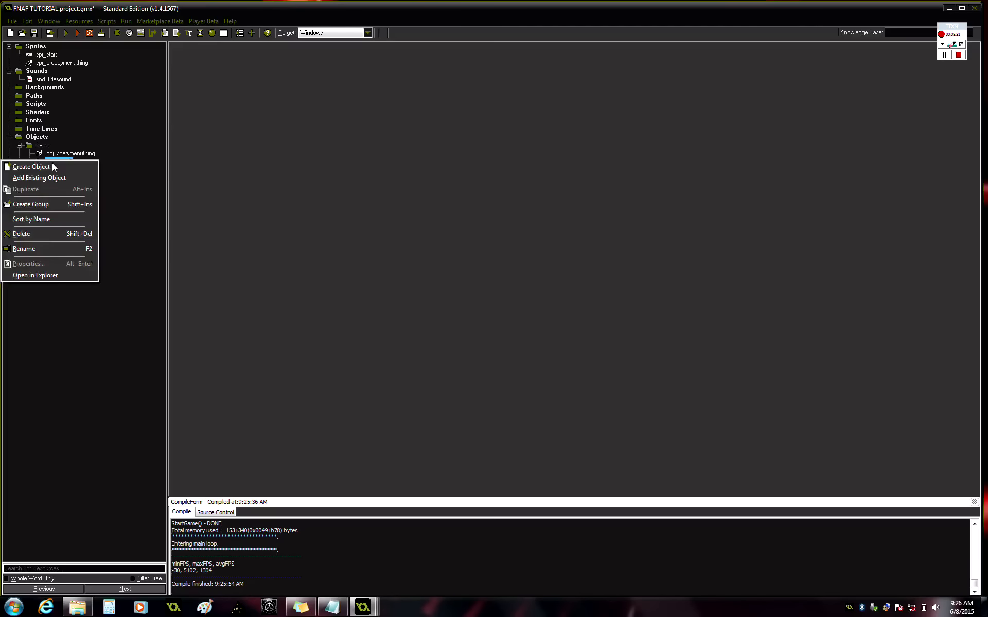
left_click(45, 236)
left_click(522, 325)
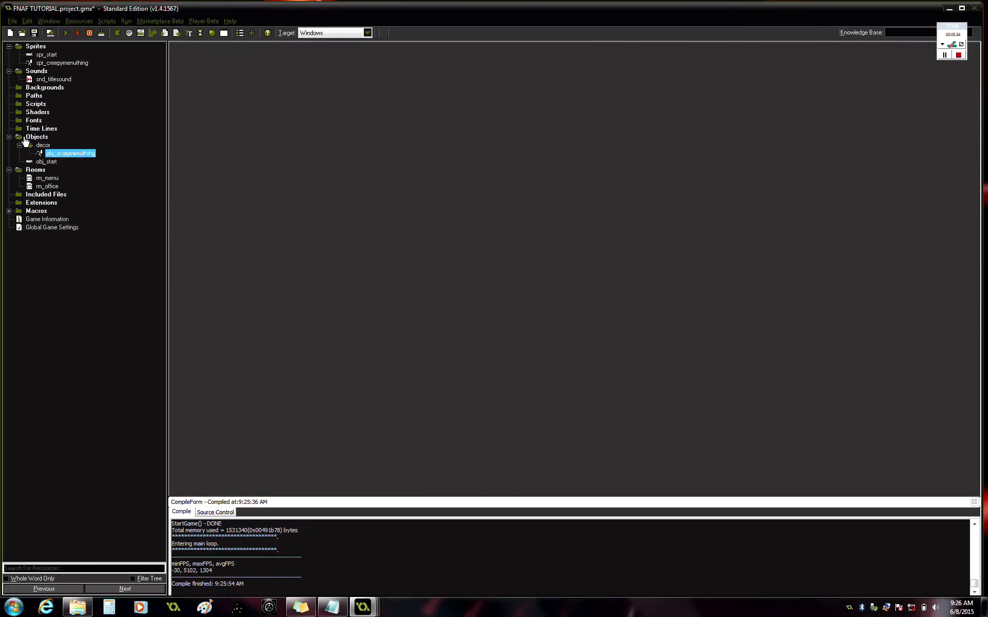
Step: Move obj_start into the decor group together with obj_scarymenuthing
mouse_move(39, 162)
left_mouse_down()
mouse_move(72, 158)
mouse_move(43, 154)
left_mouse_up()
double_click(32, 143)
left_click(45, 203)
right_click(42, 175)
left_click(44, 145)
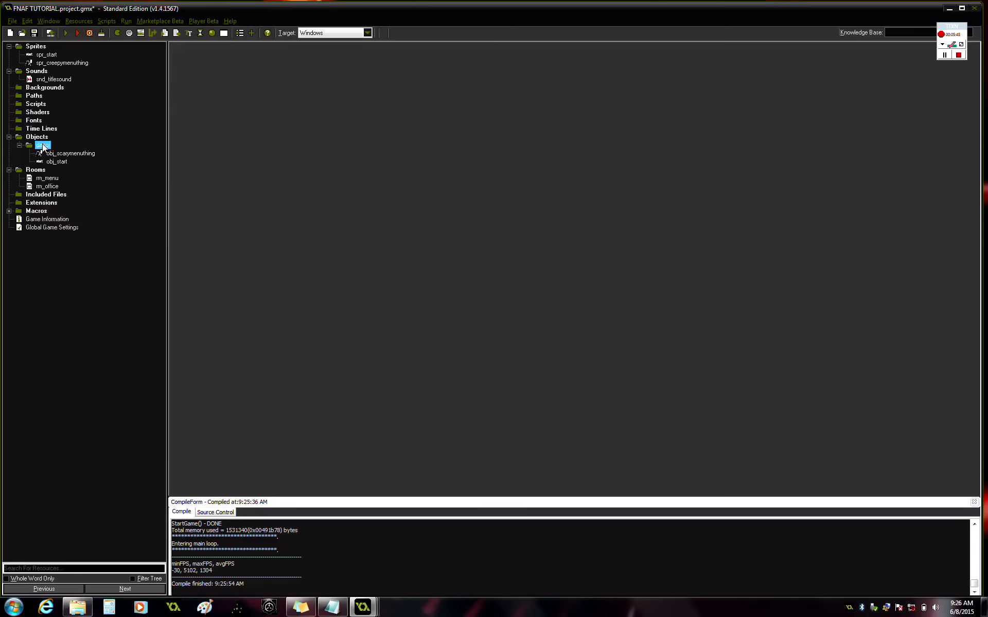
Step: Rename the decor group as menu stuff
right_click(43, 146)
left_click(53, 233)
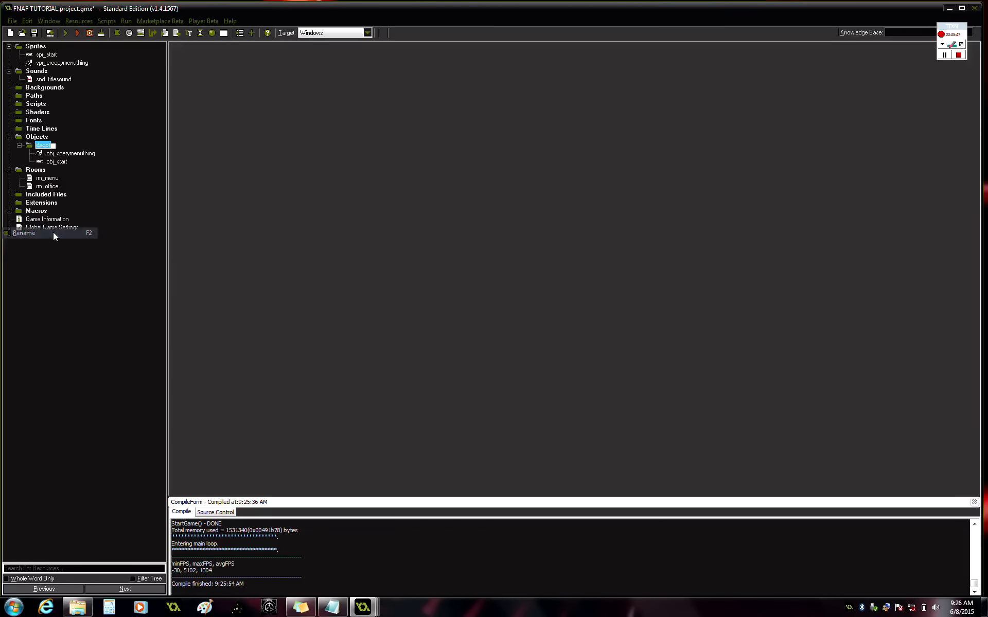
type("m")
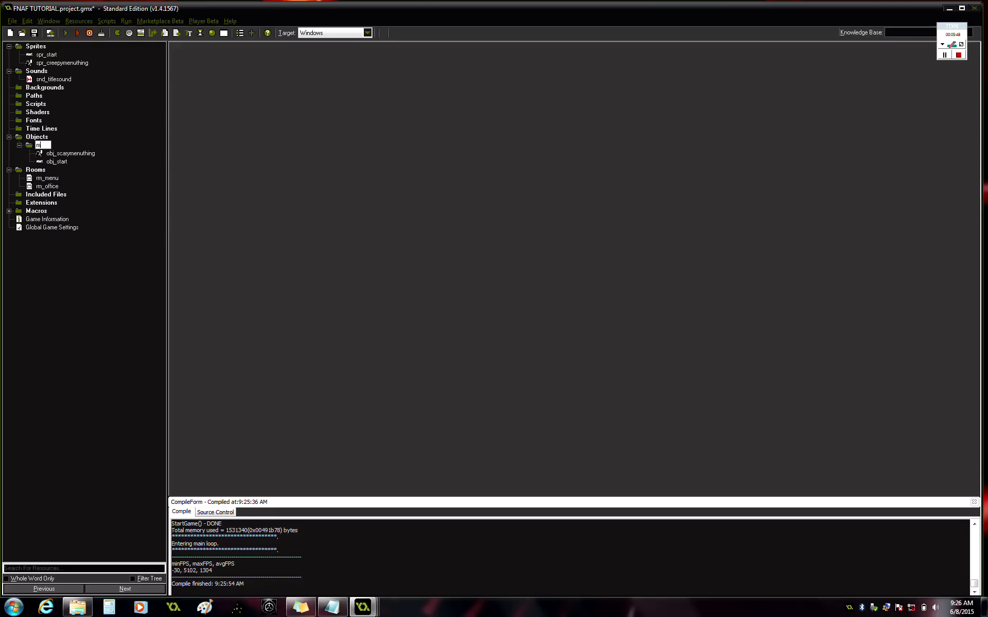
type("enu stuff")
key("Return")
Step: Create a background with the name prefix bk_ and load the office image from the game picture folder in the Pictures library
left_click(139, 32)
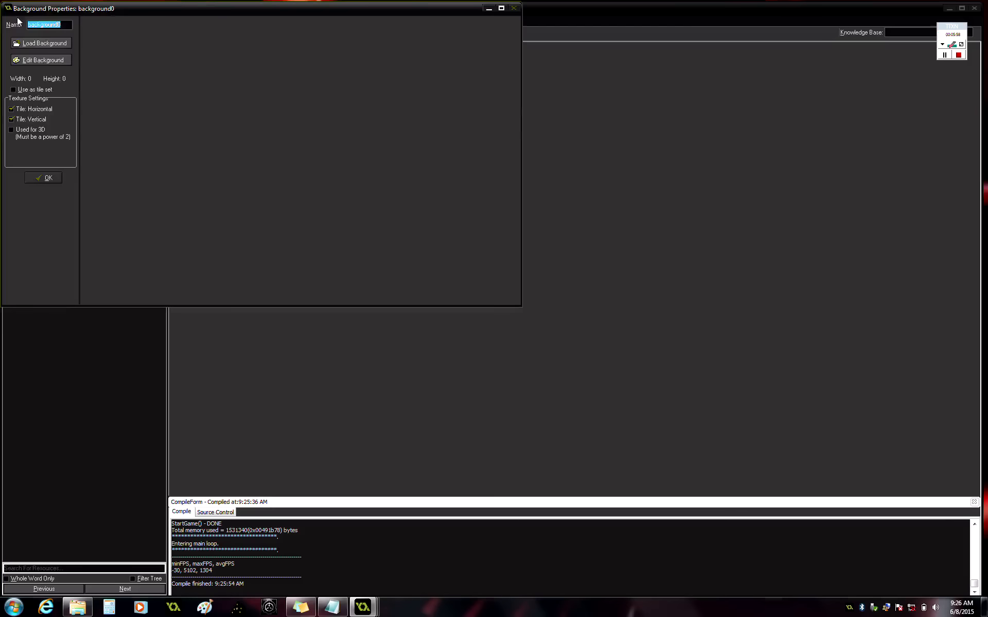
key("BackSpace")
type("bk_")
left_click(56, 46)
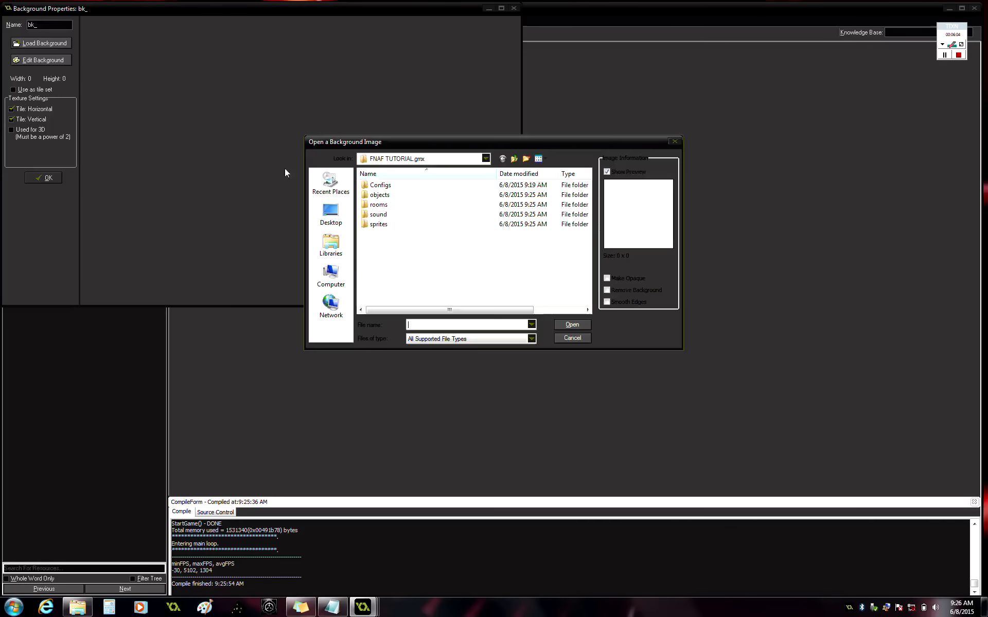
left_click(331, 244)
double_click(417, 214)
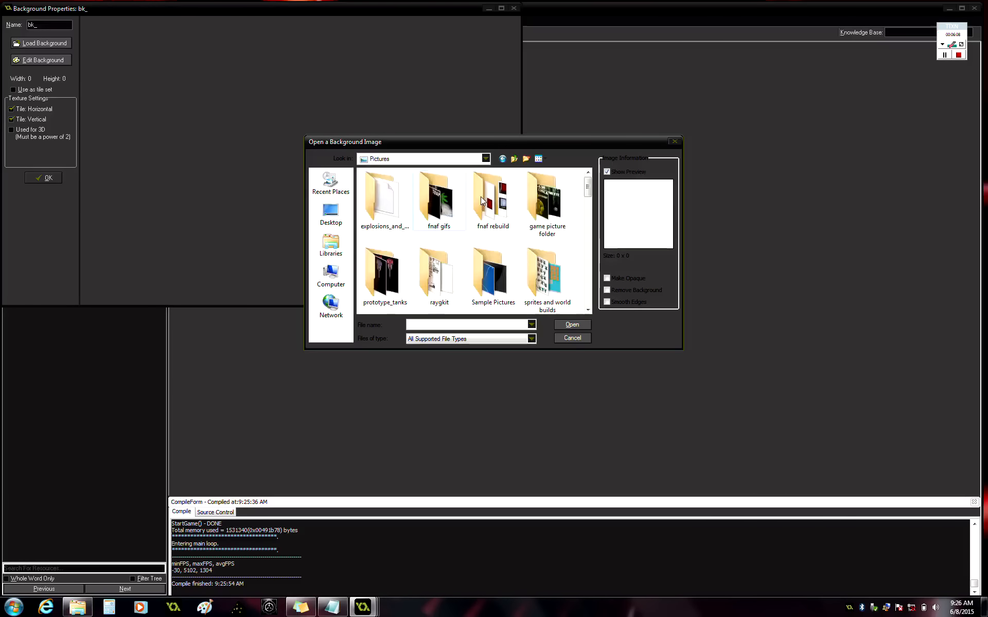
double_click(547, 196)
scroll(590, 194, "down", 1)
left_click_drag(590, 194, 588, 278)
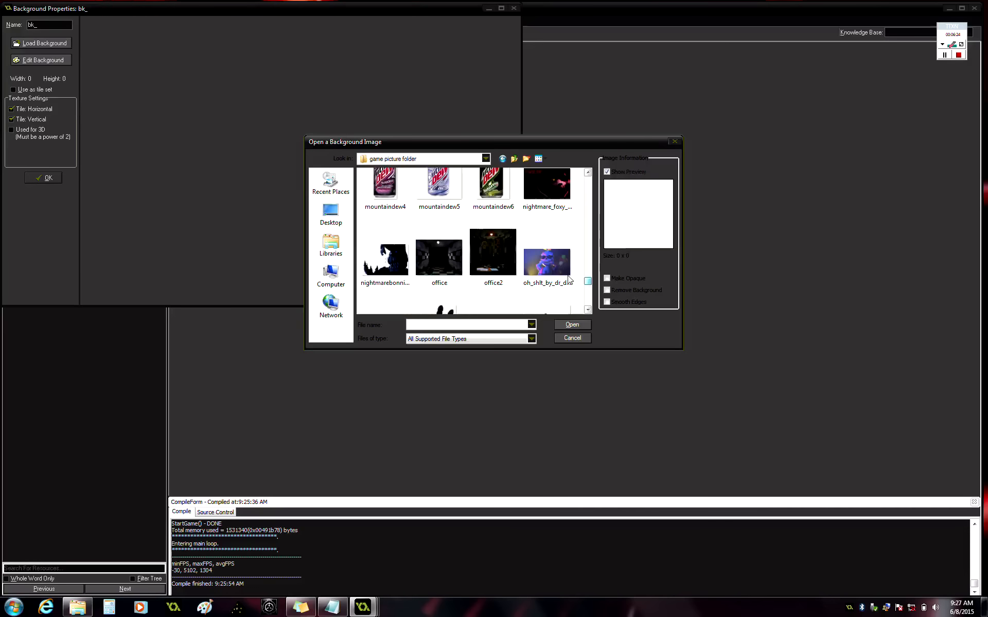
double_click(439, 255)
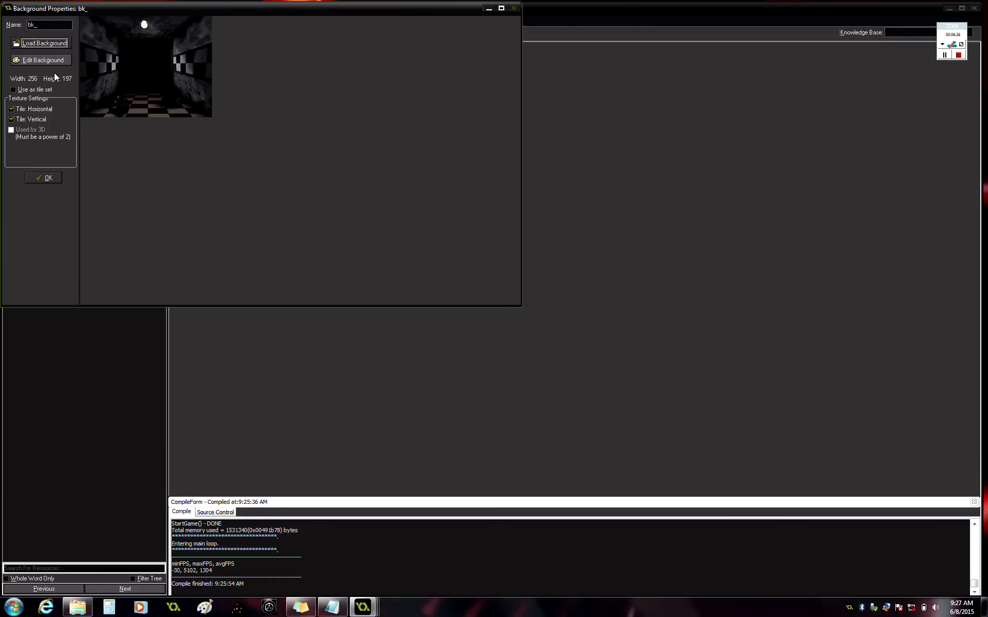
Step: Complete the background's name as bk_office and save the background
left_click(47, 24)
type("off")
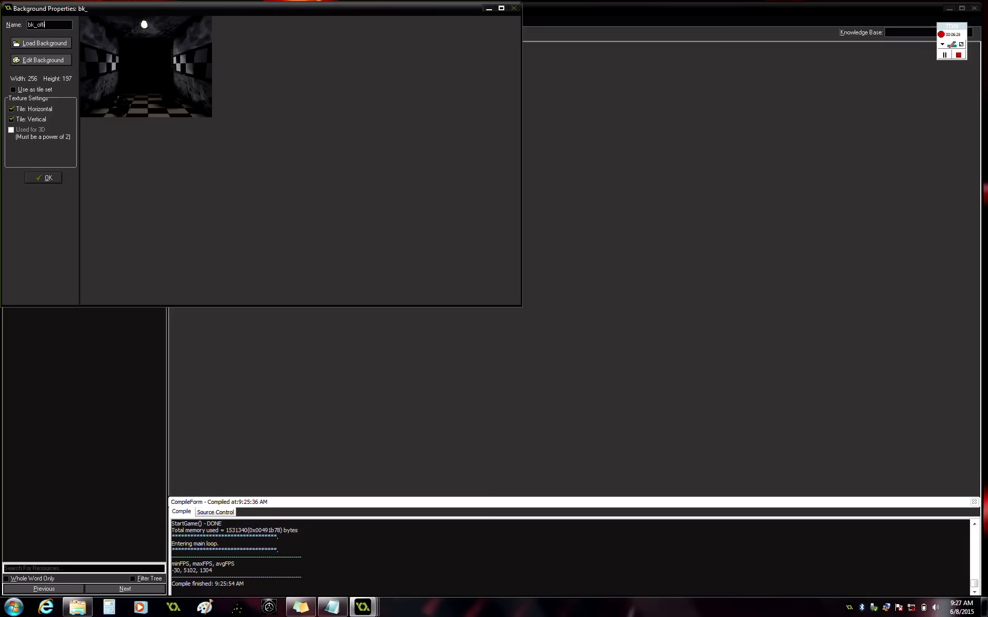
type("ice")
left_click(36, 177)
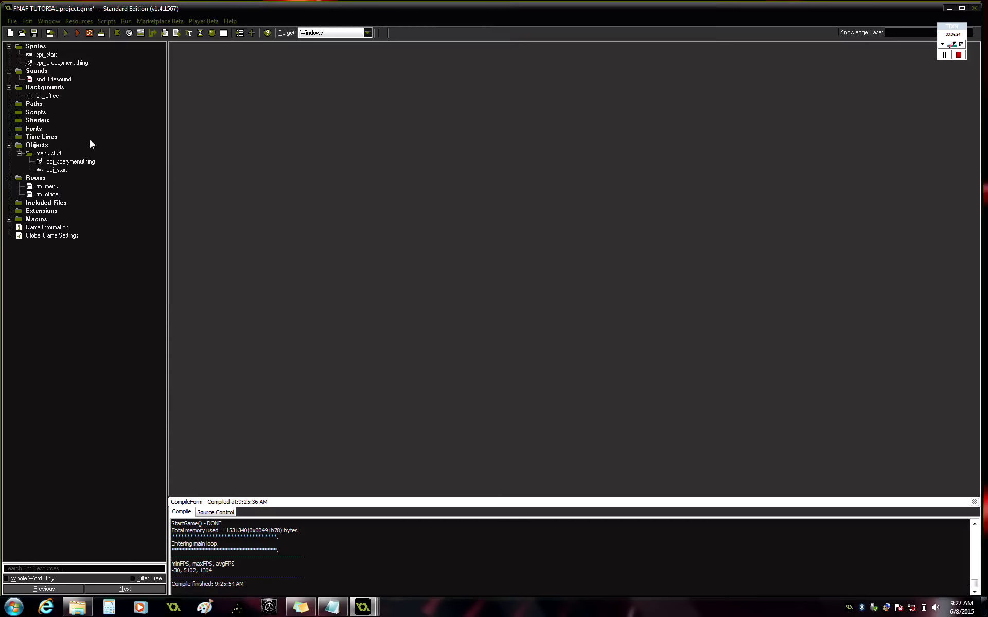
Step: Create an object without a sprite, name it obj_office_view and save it
left_click(209, 33)
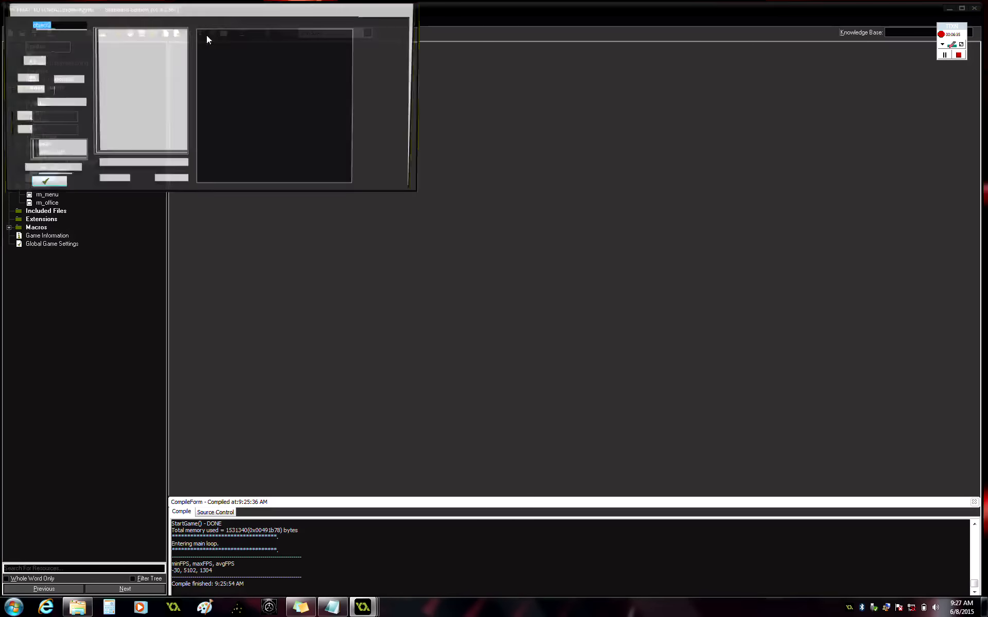
type("ob")
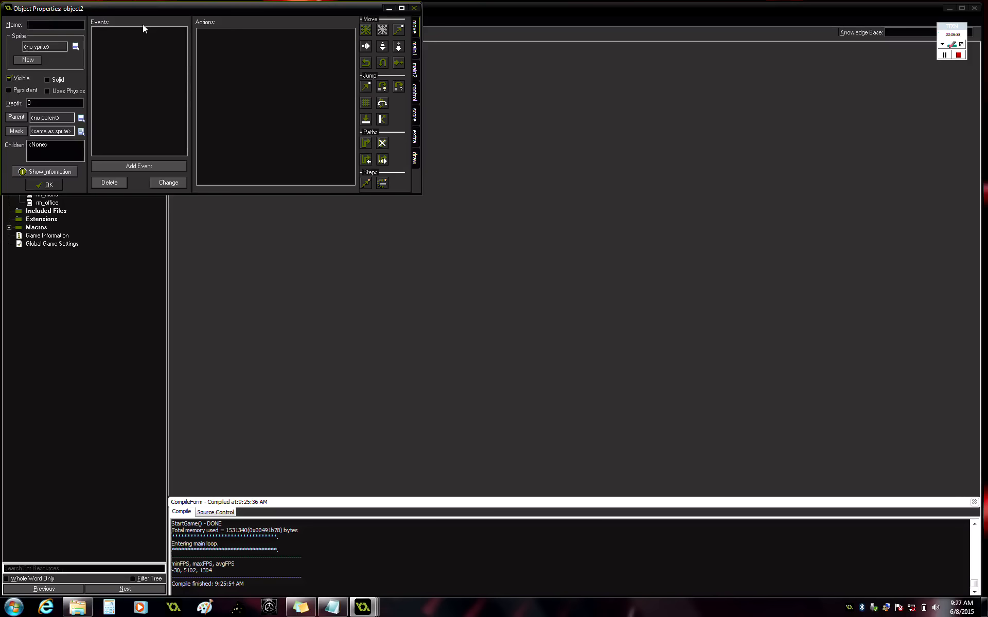
type("j_office view")
left_click(57, 184)
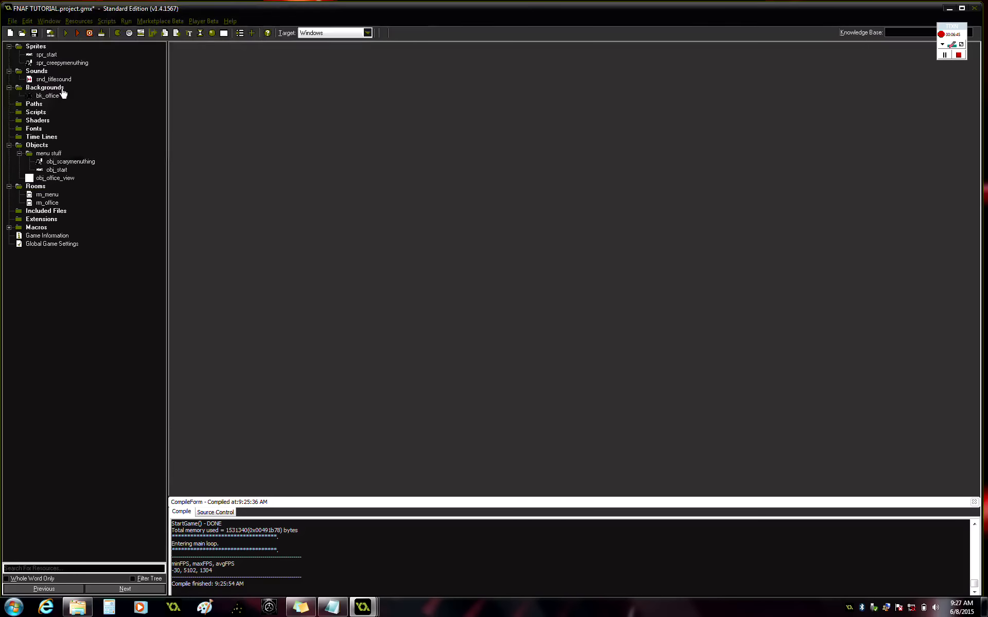
Step: Create a sprite named spr_office_veiwer and add a blank 32 x 32 frame to it
left_click(103, 33)
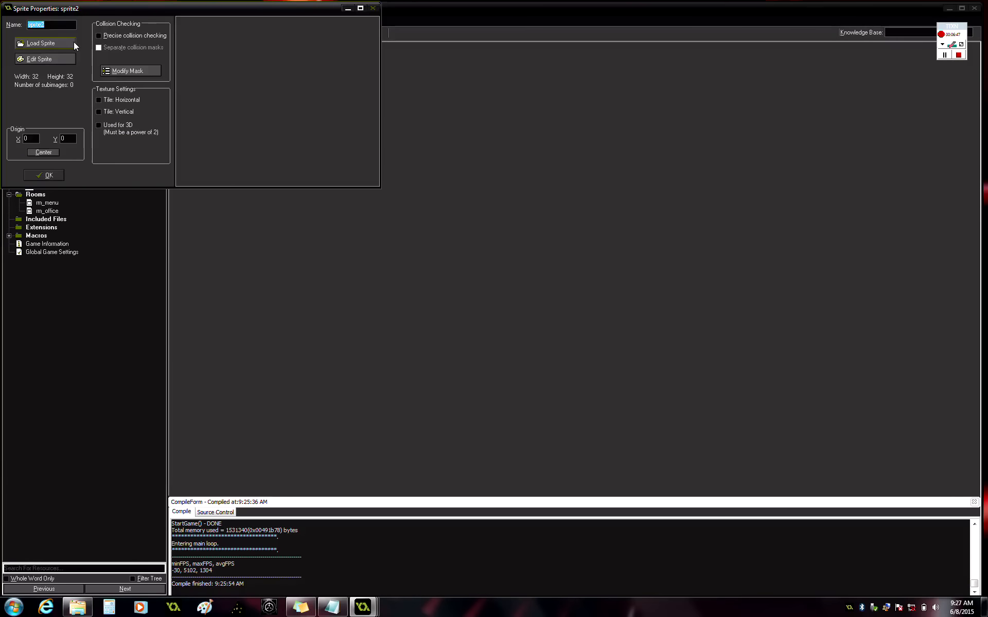
type("spr_office_veiwer")
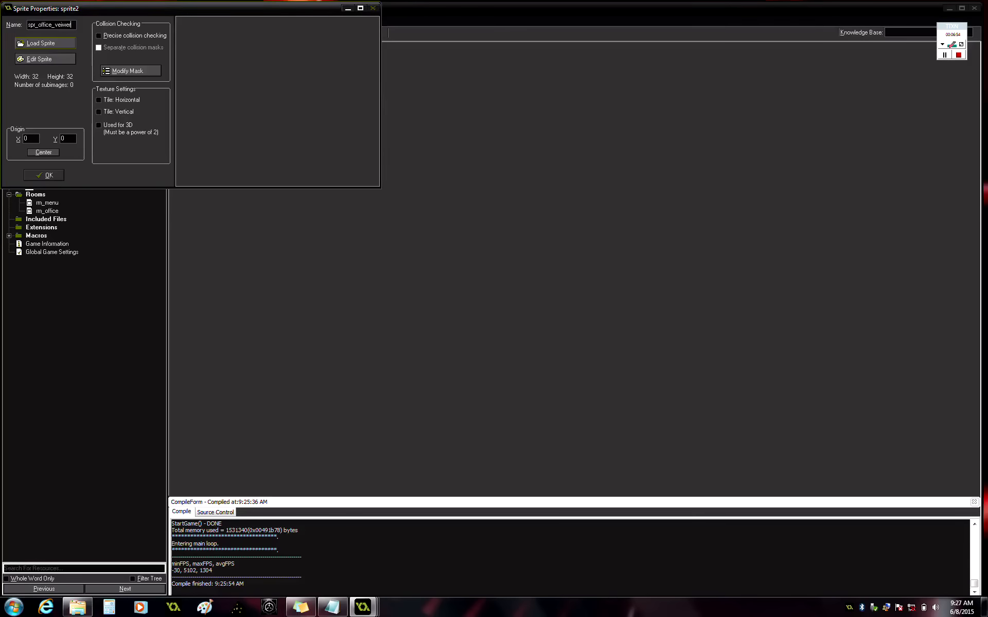
left_click(58, 59)
left_click(410, 154)
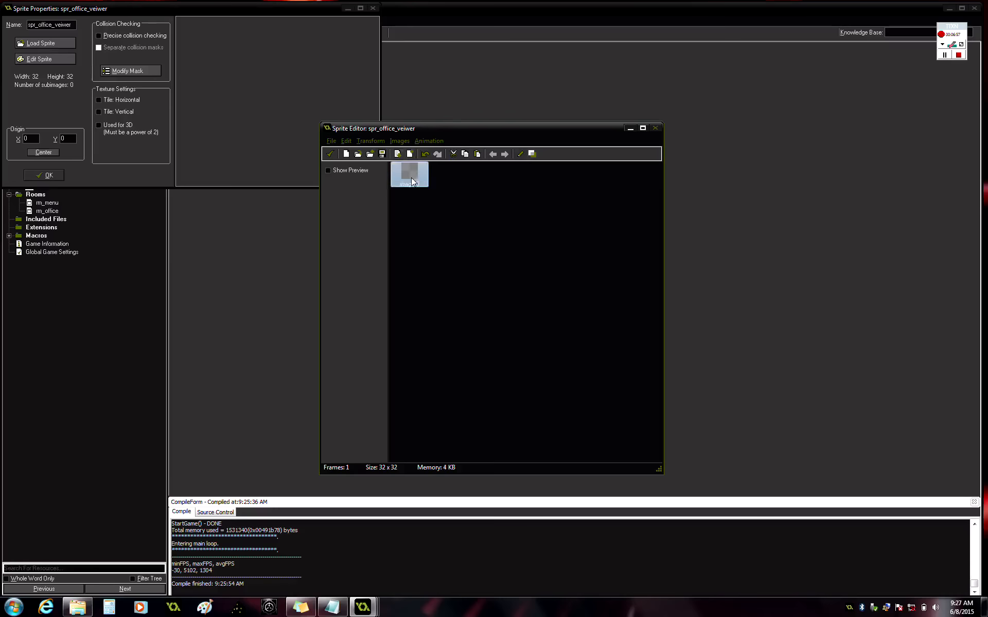
Step: Draw a white ellipse with a black outline filling most of the blank frame and save the spr_office_veiwer sprite
double_click(410, 176)
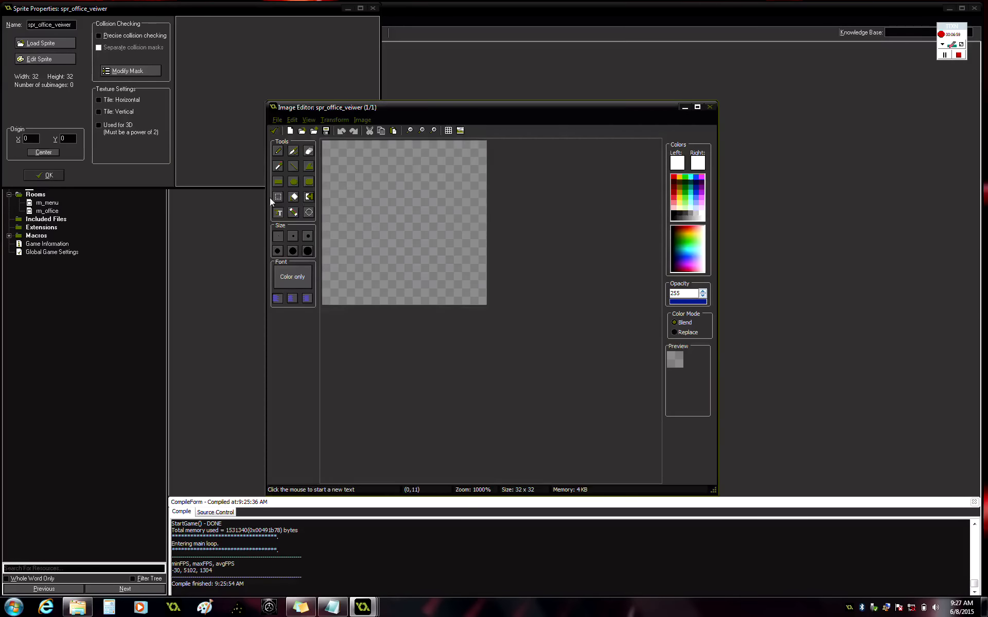
left_click(294, 181)
left_click(673, 213)
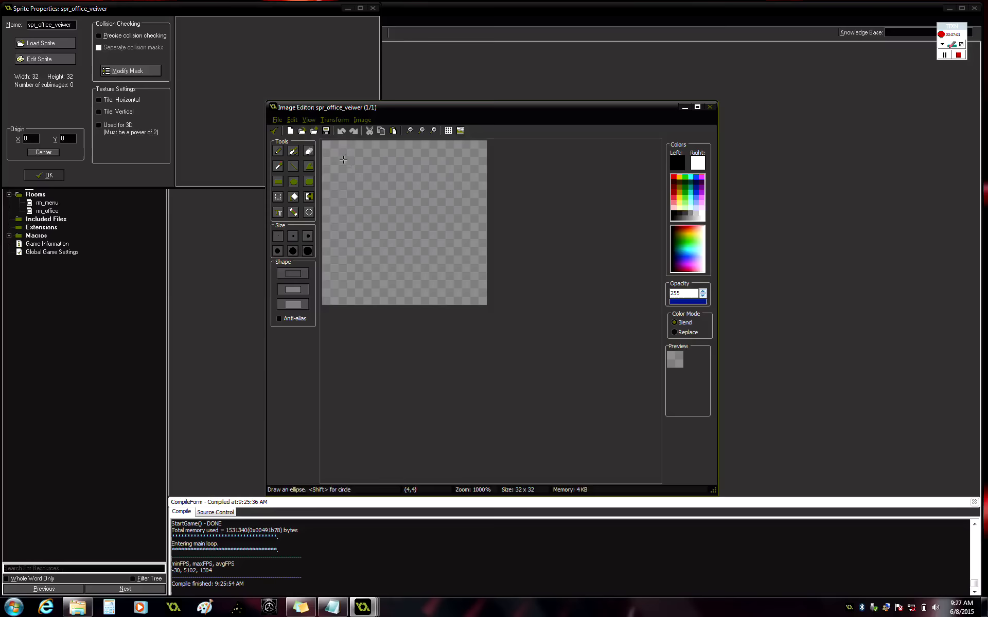
mouse_move(325, 148)
left_mouse_down()
mouse_move(380, 176)
mouse_move(476, 290)
mouse_move(470, 261)
left_mouse_up()
left_click(274, 130)
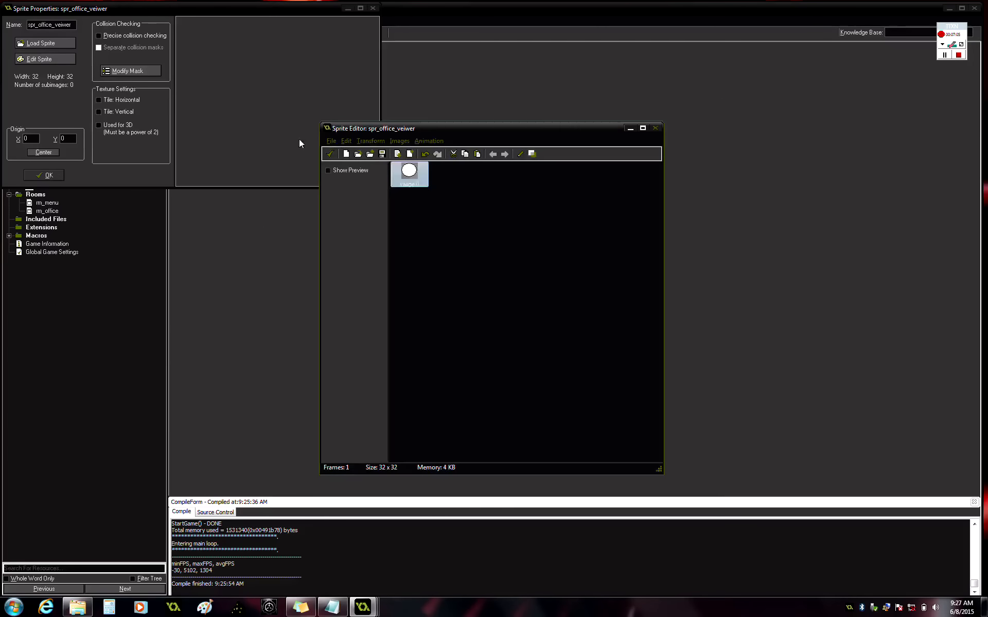
left_click(330, 152)
left_click(58, 175)
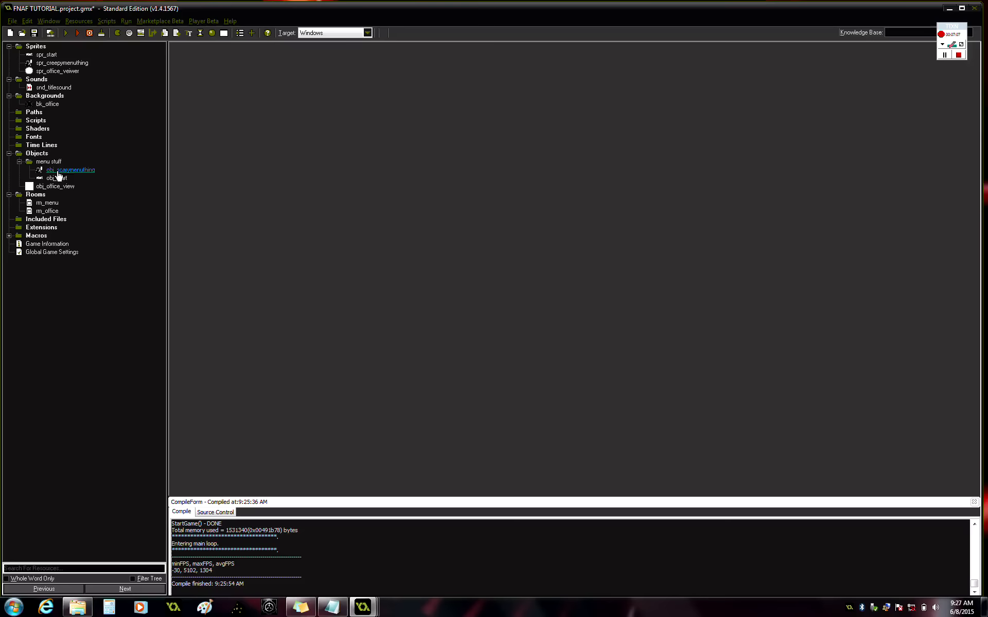
Step: Assign the spr_office_veiwer sprite to obj_office_view and make the object not visible
left_click(61, 186)
left_click(63, 187)
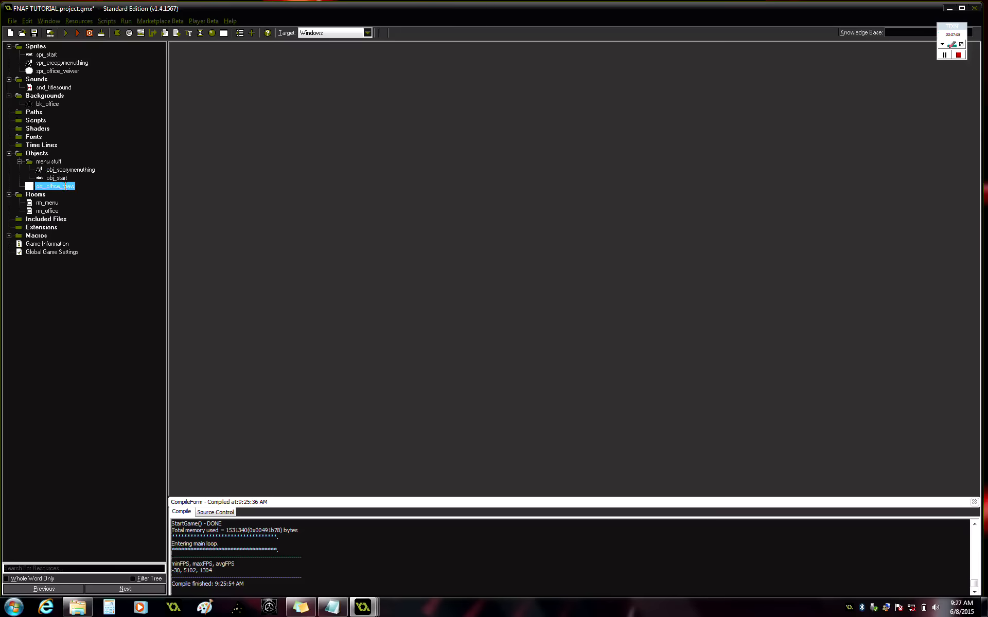
left_click(101, 193)
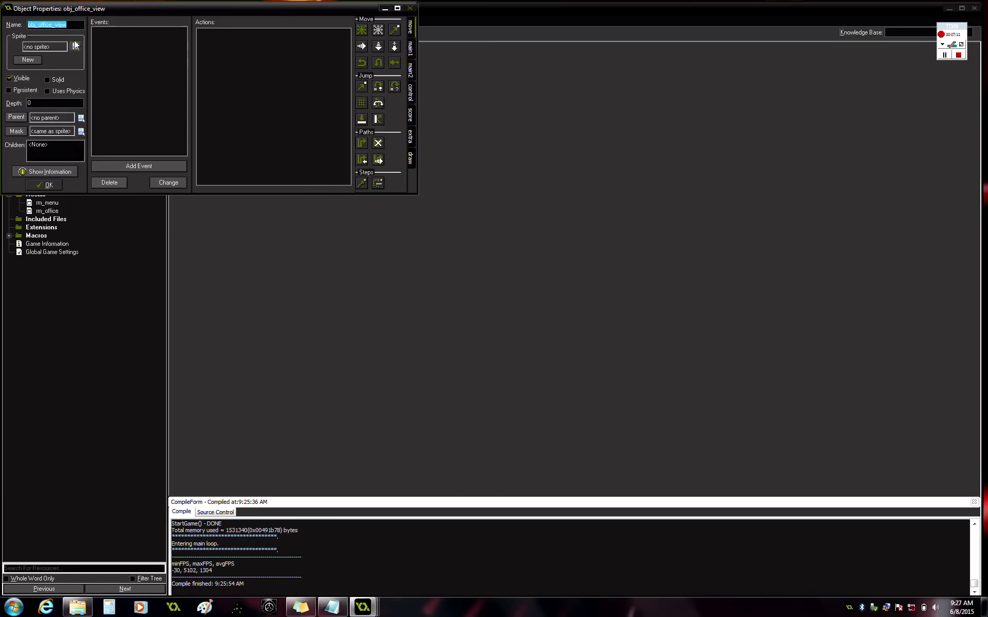
left_click(76, 45)
left_click(90, 82)
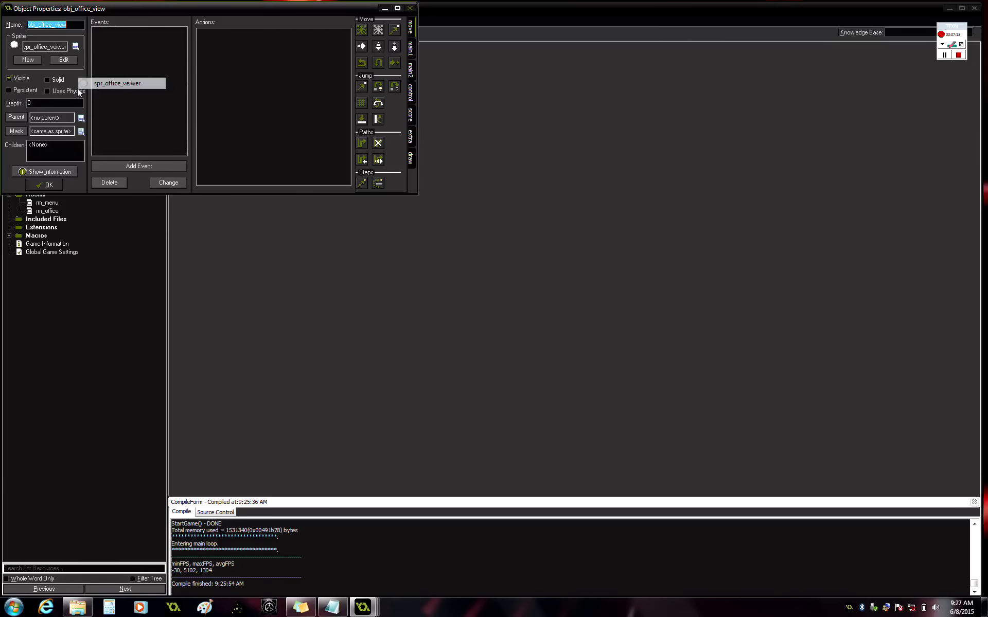
left_click(9, 77)
Step: Add a regular Step event to obj_office_view
left_click(155, 165)
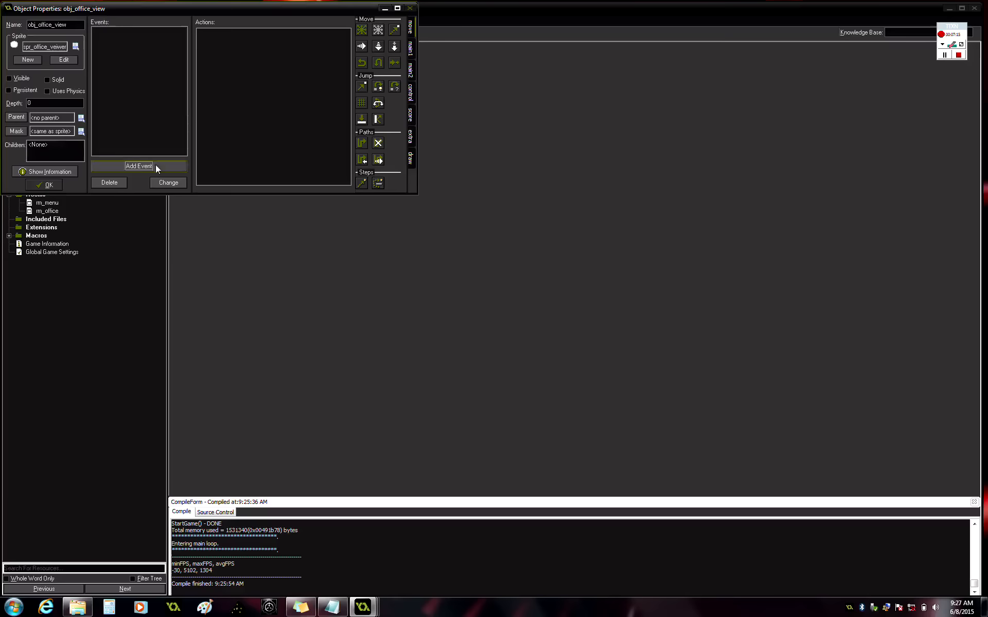
left_click(464, 300)
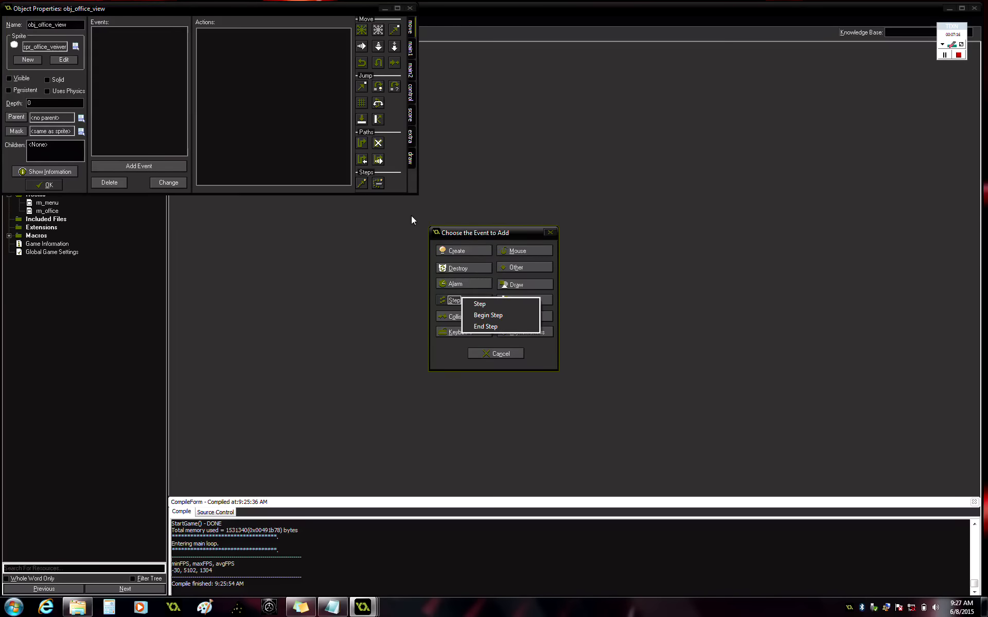
left_click(468, 303)
Step: Add a Jump to Position action to the Step event with x mouse_x and y mouse_y, and save the object
left_click(410, 101)
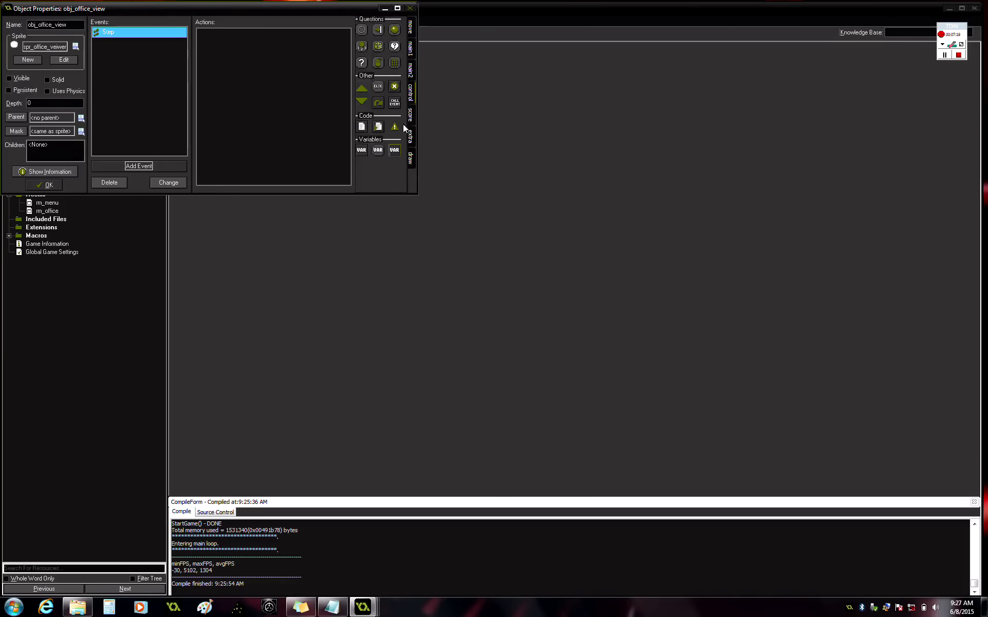
left_click(410, 114)
left_click(411, 156)
left_click(410, 136)
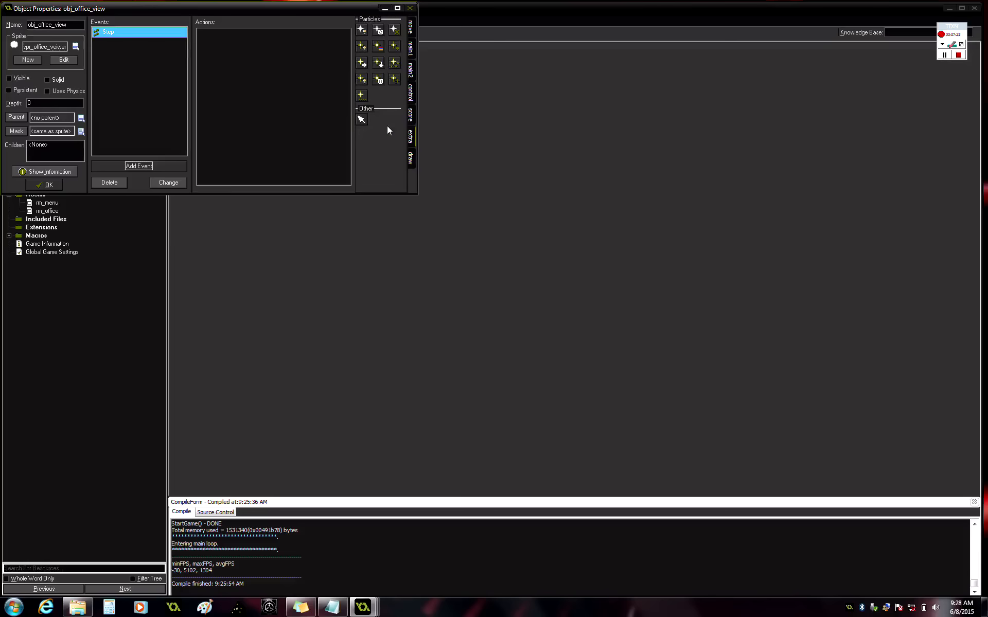
left_click(411, 114)
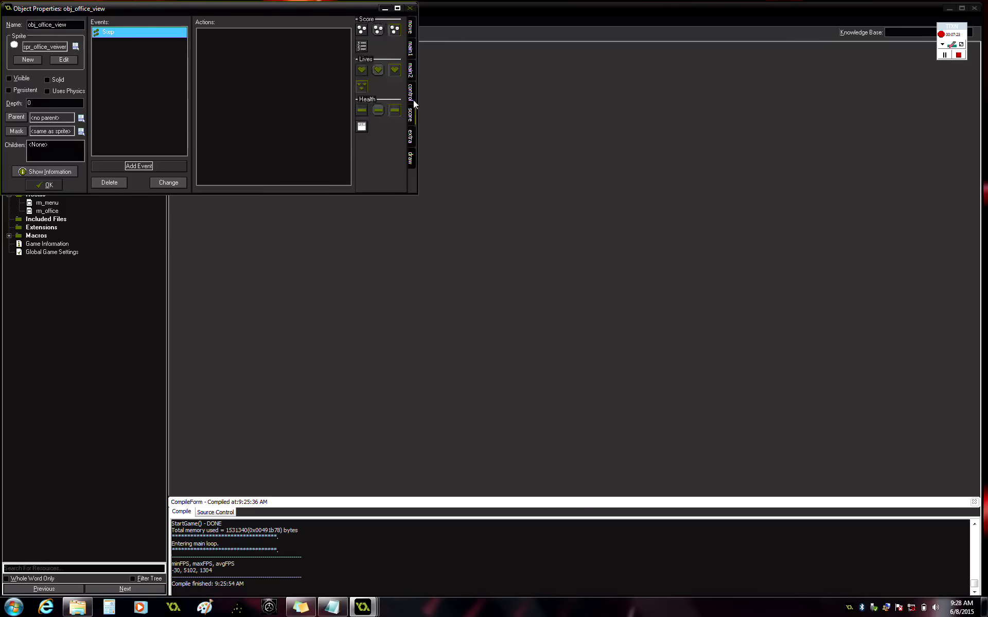
left_click(413, 100)
left_click(411, 45)
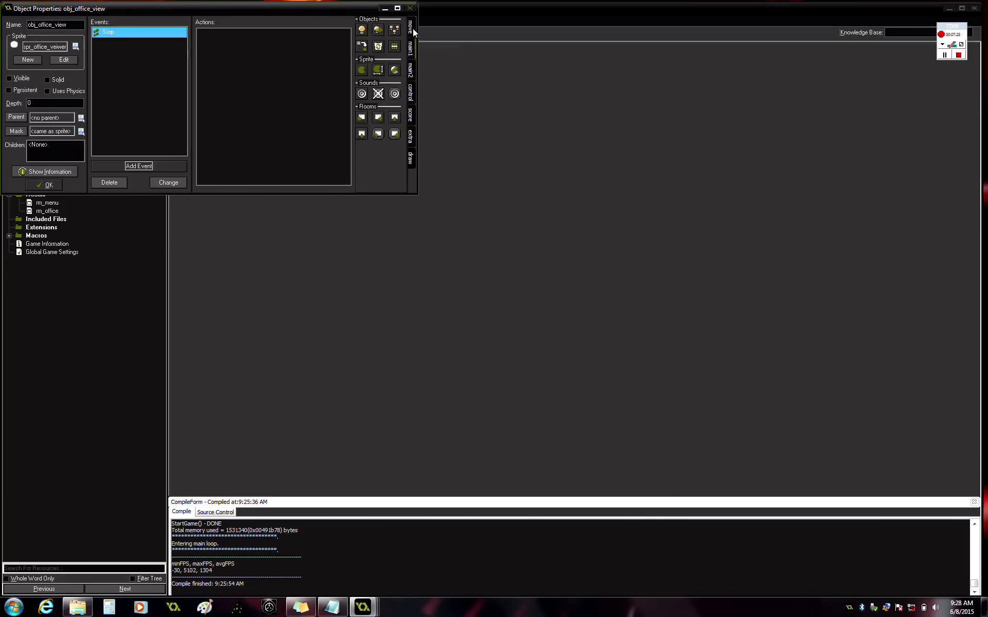
left_click(410, 27)
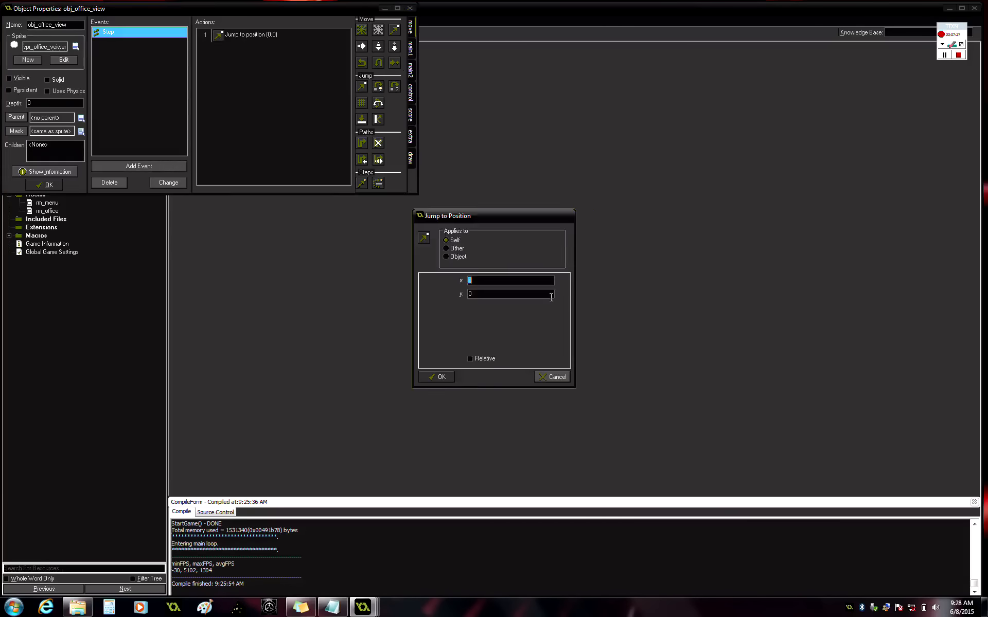
type("mouse_x")
left_click(529, 293)
type("mouse_y")
left_click(437, 377)
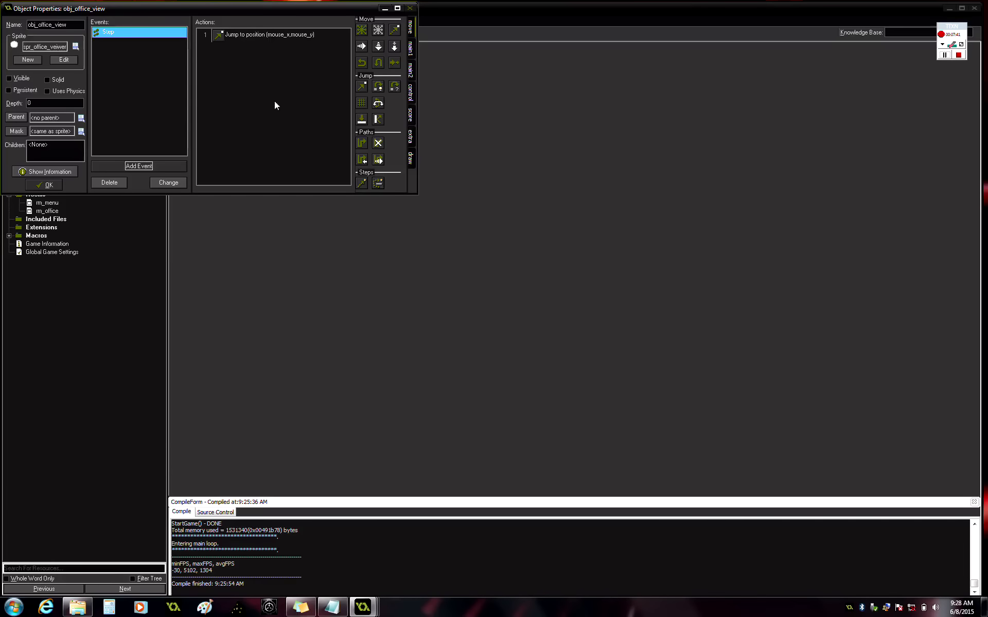
left_click(51, 187)
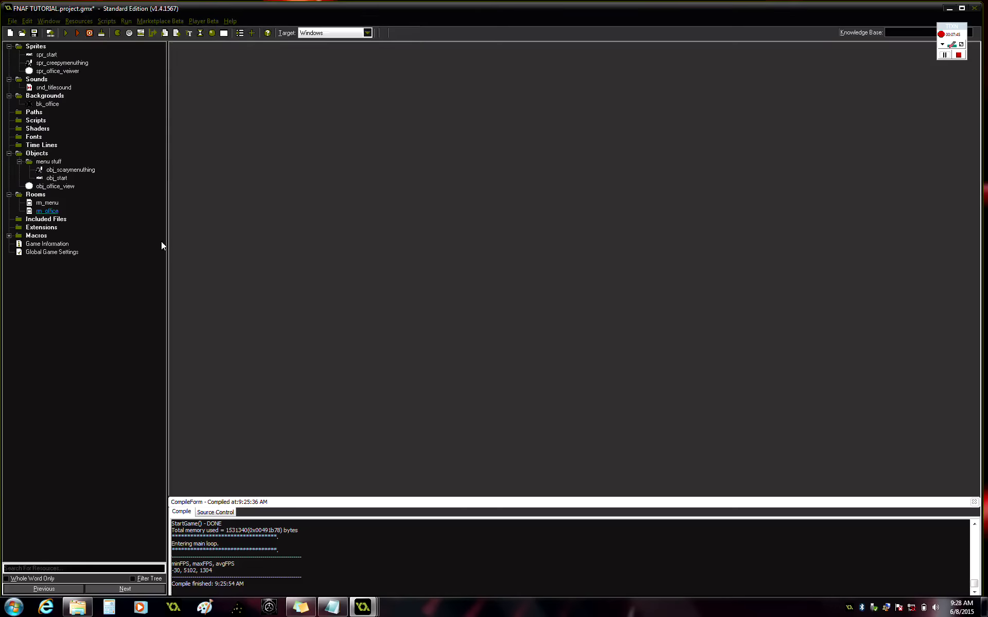
Step: Open the rm_office room in a maximized window and set its background color to black
double_click(46, 211)
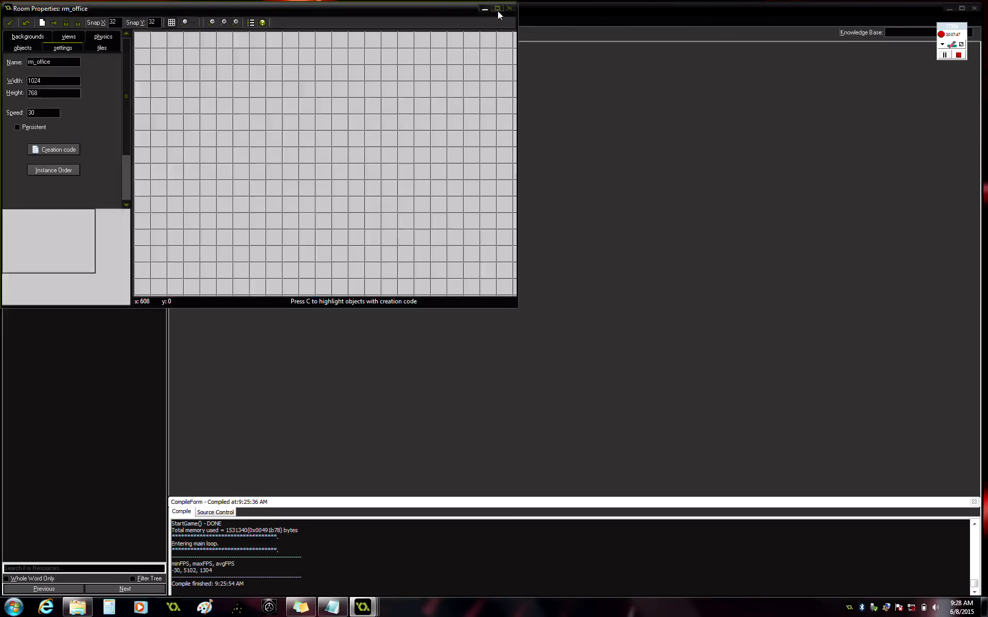
left_click(497, 9)
left_click(32, 33)
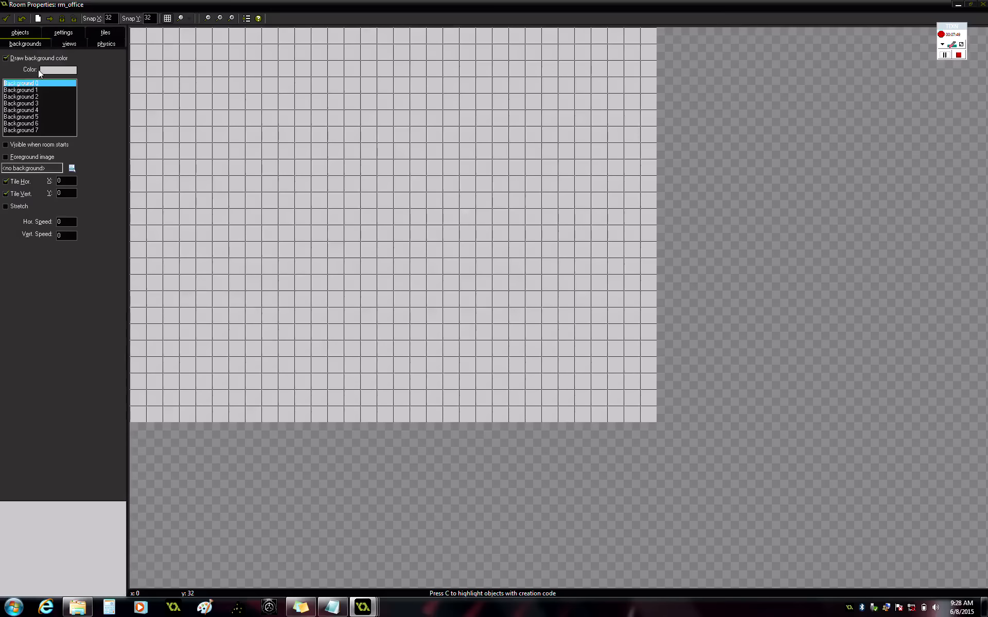
left_click(57, 70)
left_click(447, 240)
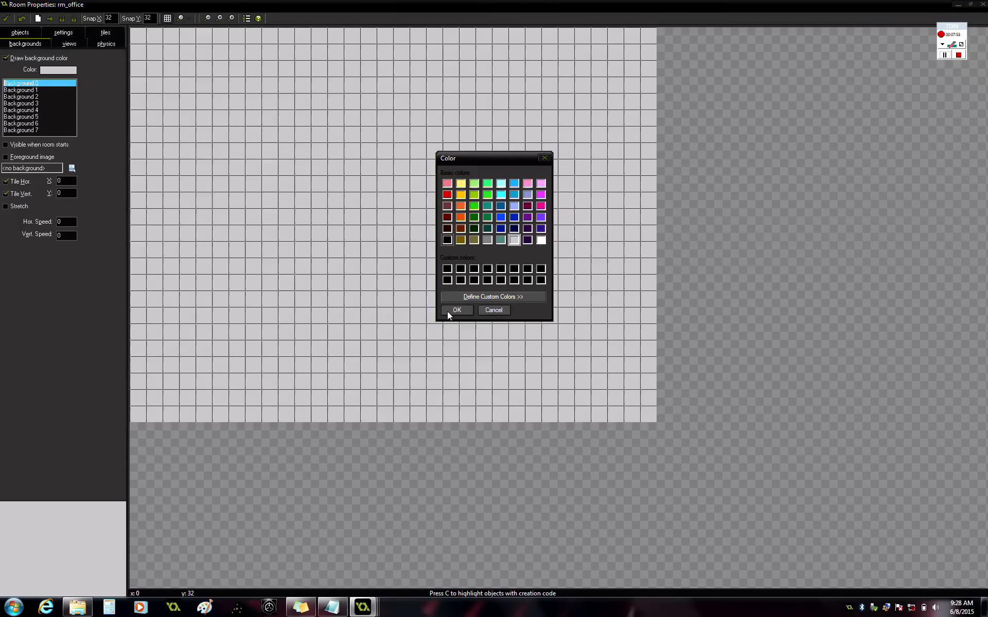
left_click(448, 311)
Step: Use bk_office as Background 0 of the room and stretch it over the whole room
left_click(72, 168)
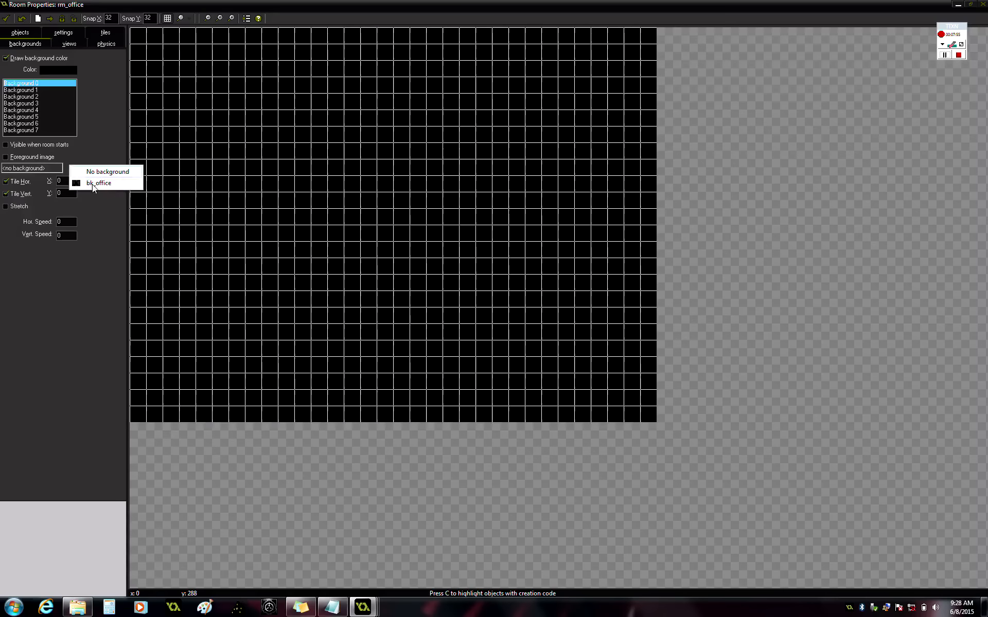
left_click(98, 187)
left_click(5, 206)
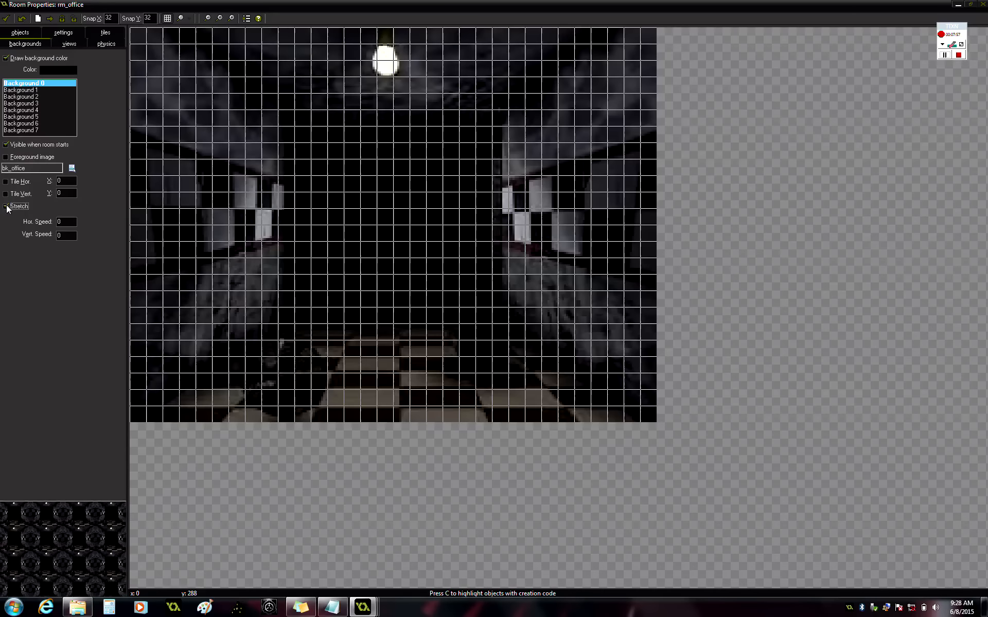
Step: Try tiling the office background horizontally and vertically instead of stretching it, and return it to stretched
left_click(5, 207)
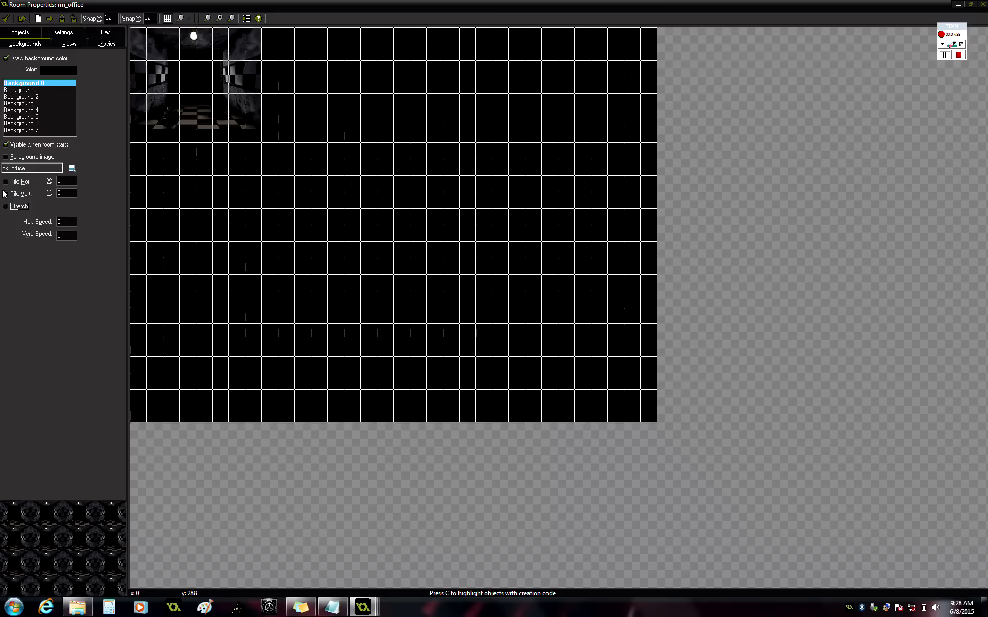
left_click(5, 192)
left_click(6, 181)
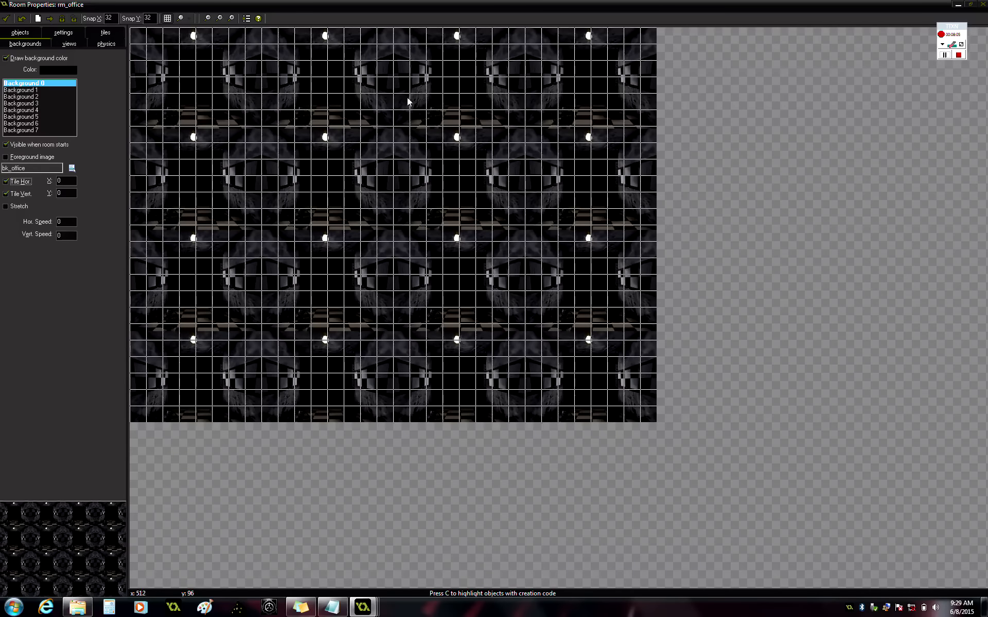
left_click(6, 206)
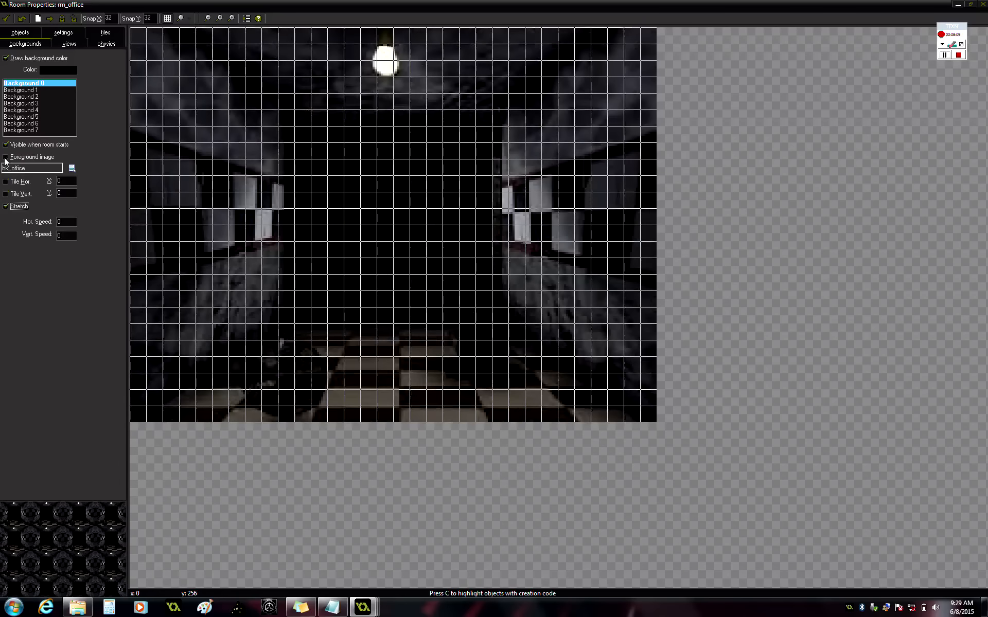
Step: Place one instance of obj_office_view near the center of the office room
left_click(21, 33)
left_click(5, 68)
left_click(31, 84)
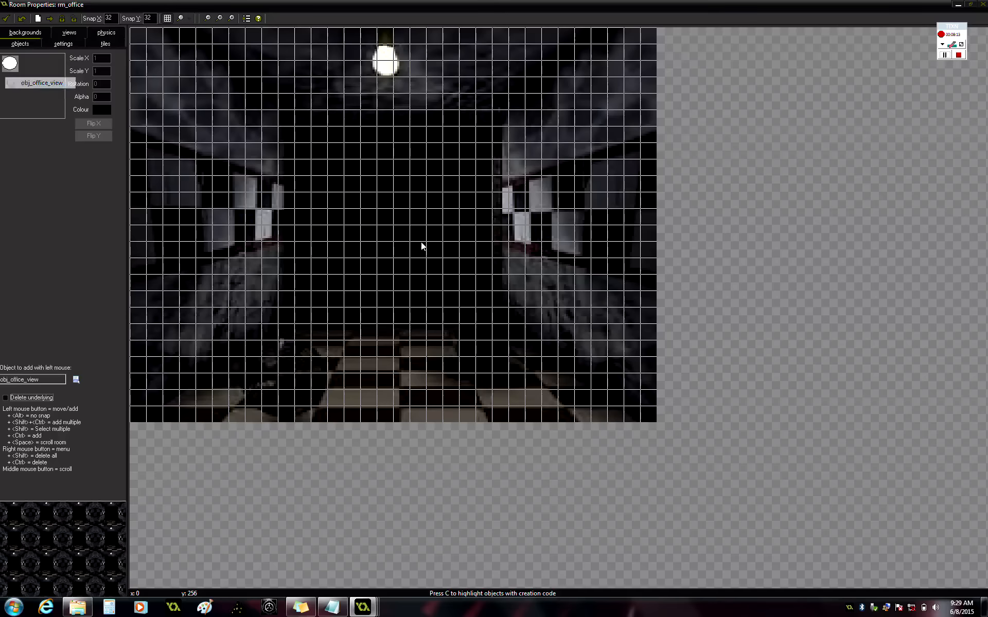
left_click(396, 217)
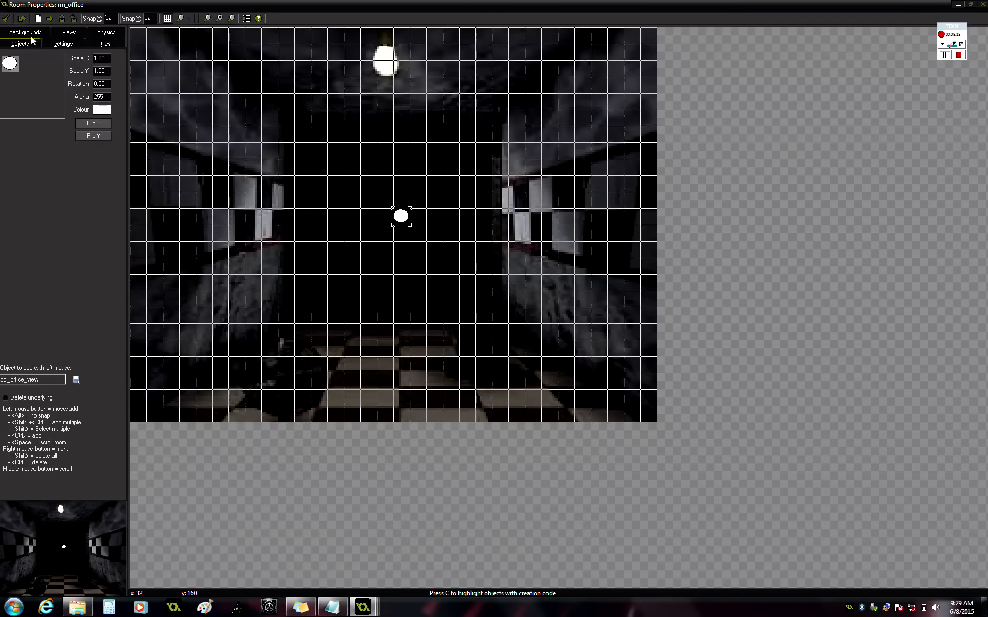
left_click(12, 62)
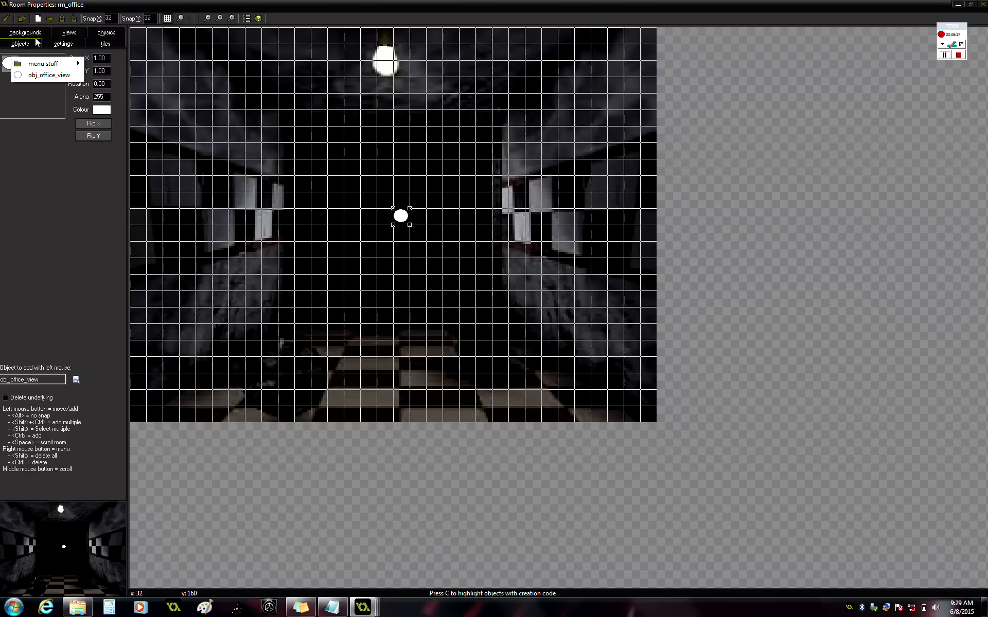
Step: Enable the use of views in rm_office and make View 0 visible when the room starts
left_click(66, 37)
left_click(65, 36)
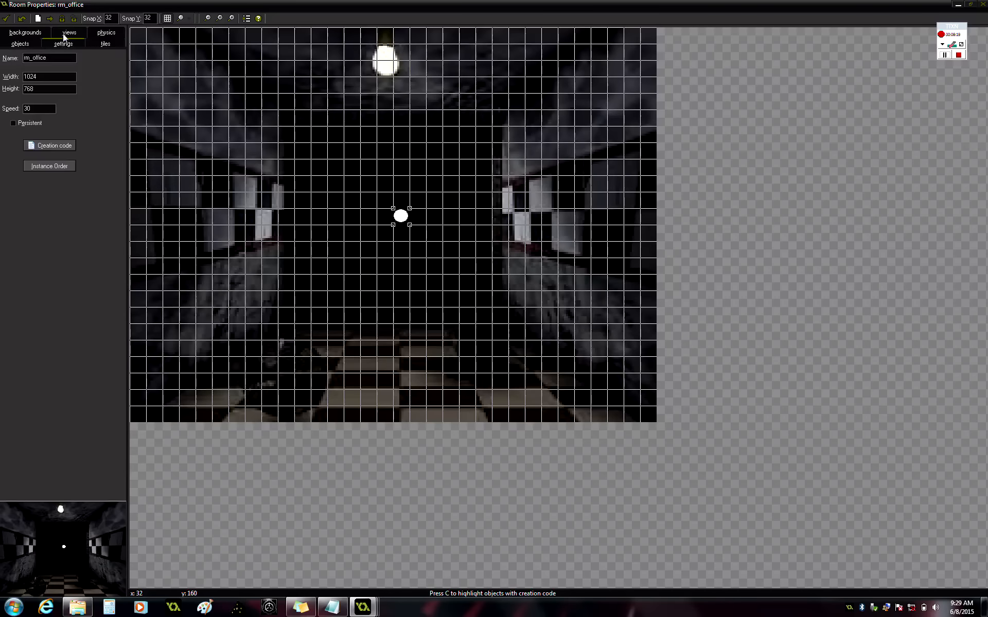
left_click(66, 34)
left_click(4, 130)
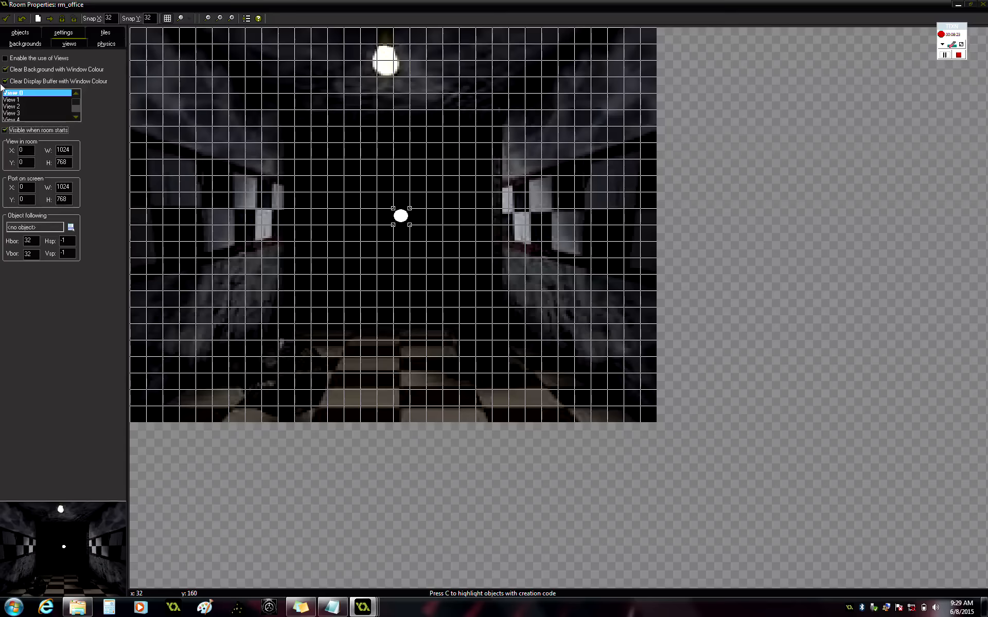
left_click(5, 59)
Step: Set View 0's width and height in the room to 700 each
double_click(73, 151)
type("700")
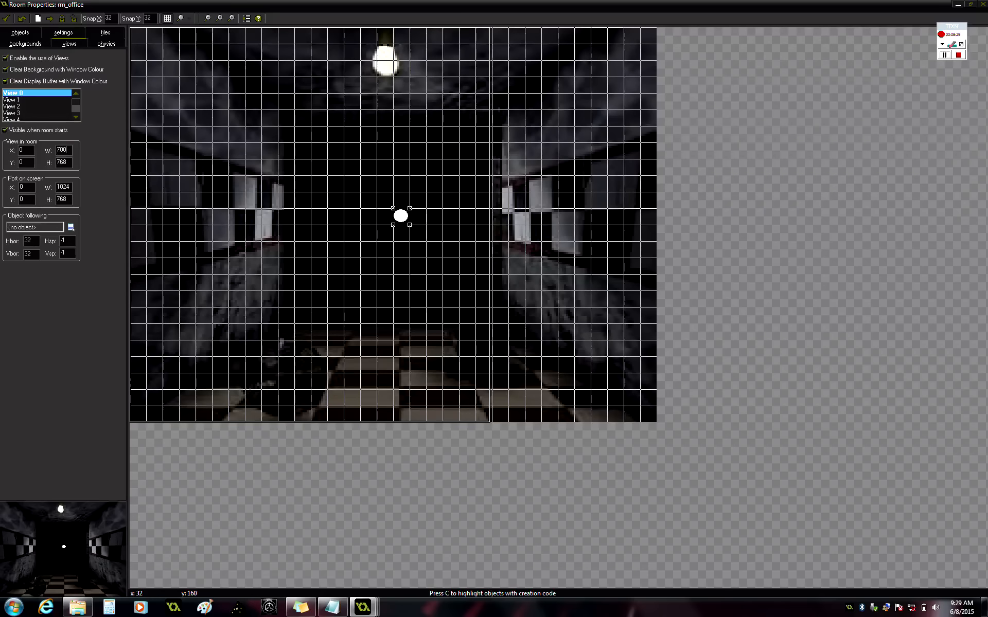
left_click(70, 163)
double_click(70, 163)
type("70")
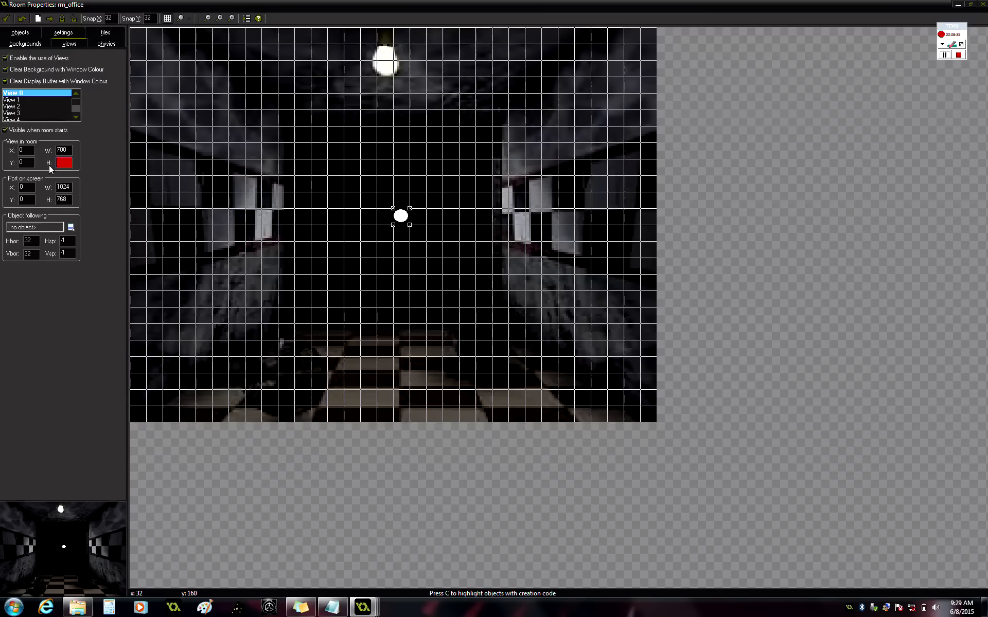
type("0")
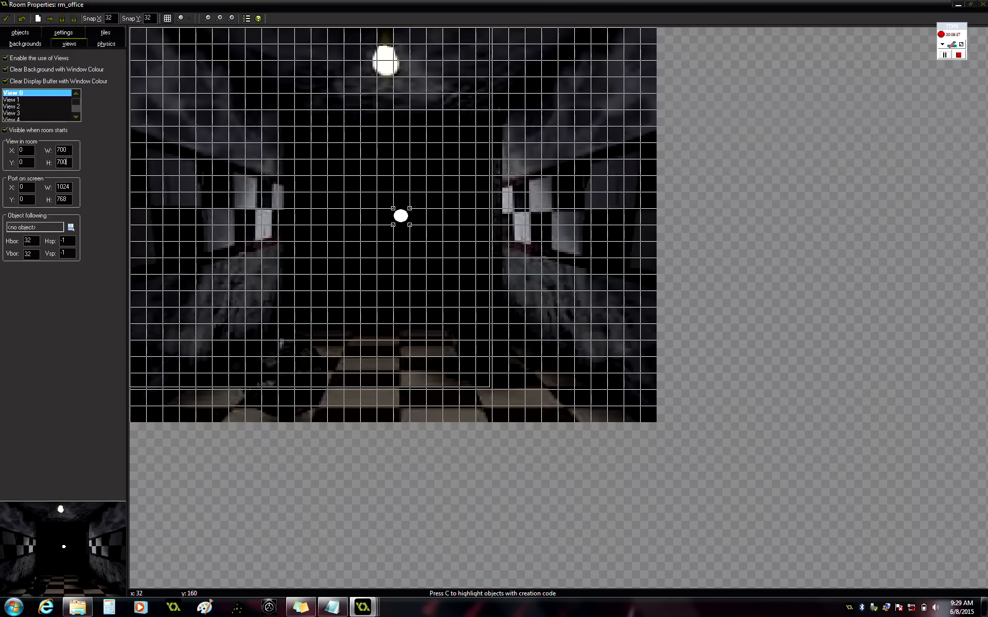
Step: Set View 0's size in the room to a width of 690 and a height of 768
key("BackSpace")
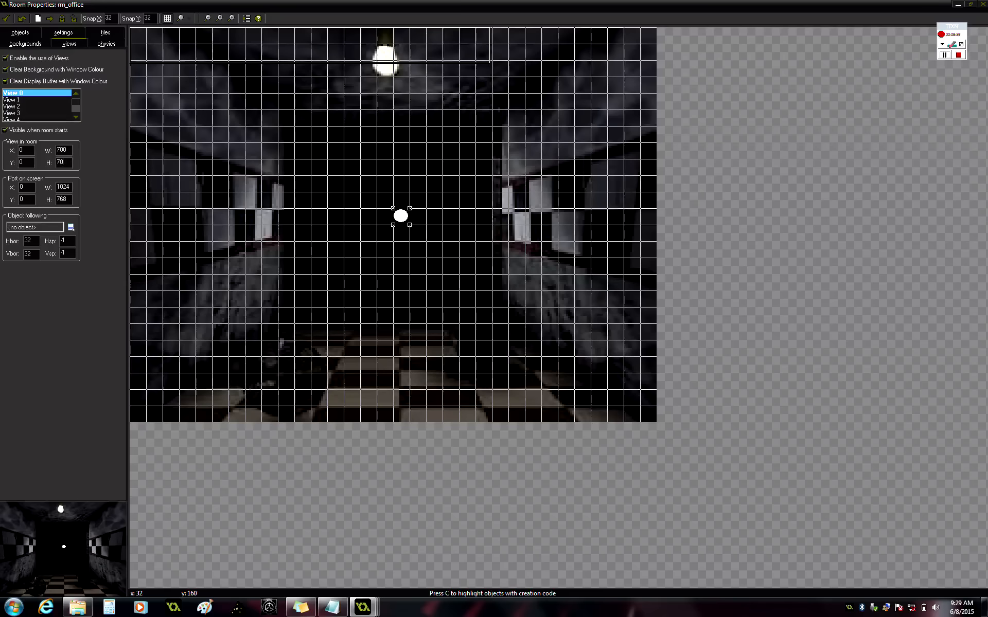
type("64")
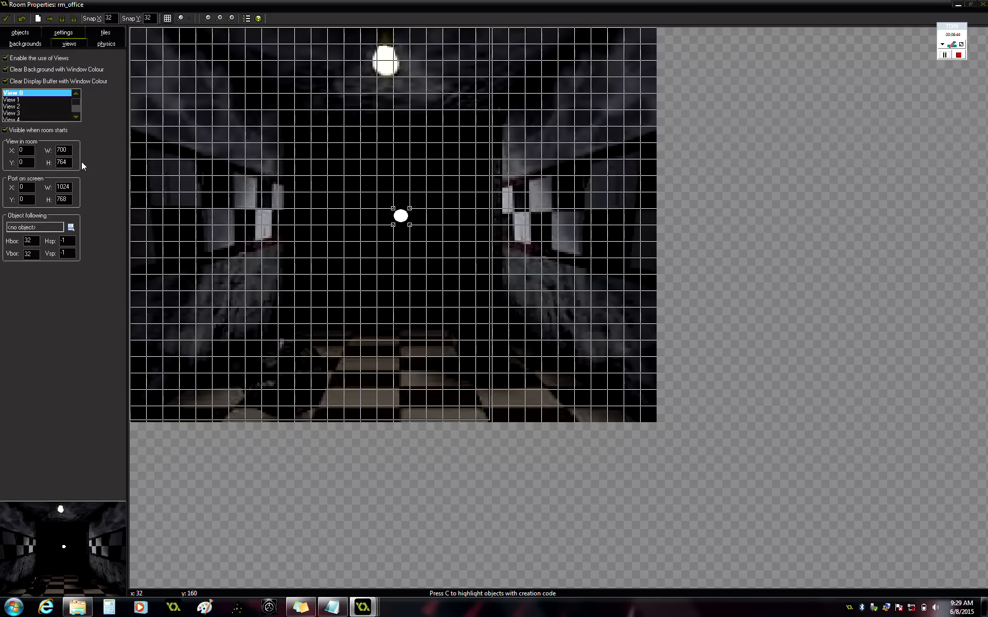
key("BackSpace")
type("6")
key("BackSpace")
type("78")
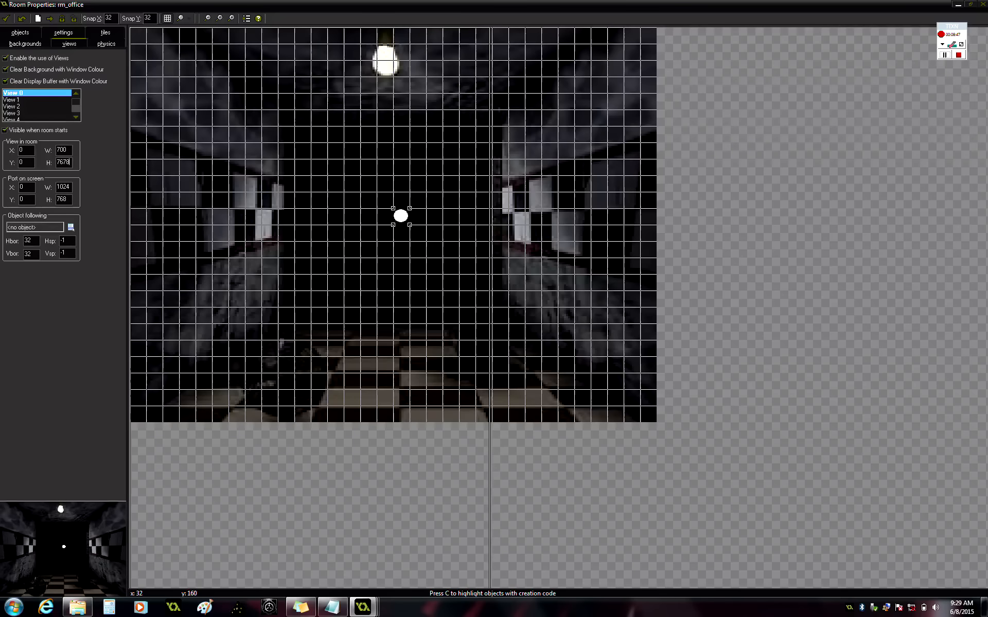
key("BackSpace")
key("BackSpace")
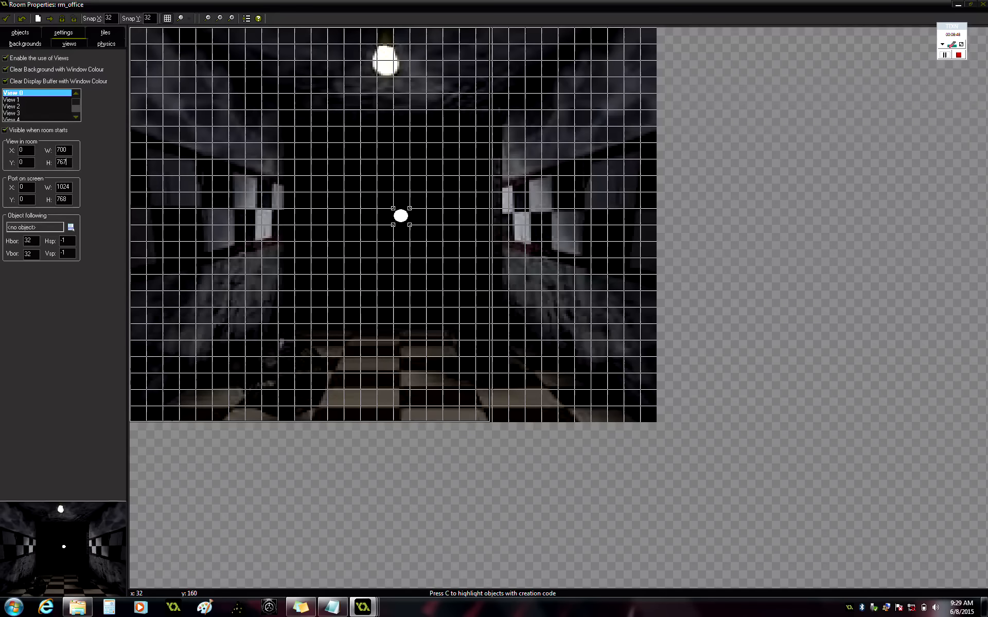
type("8")
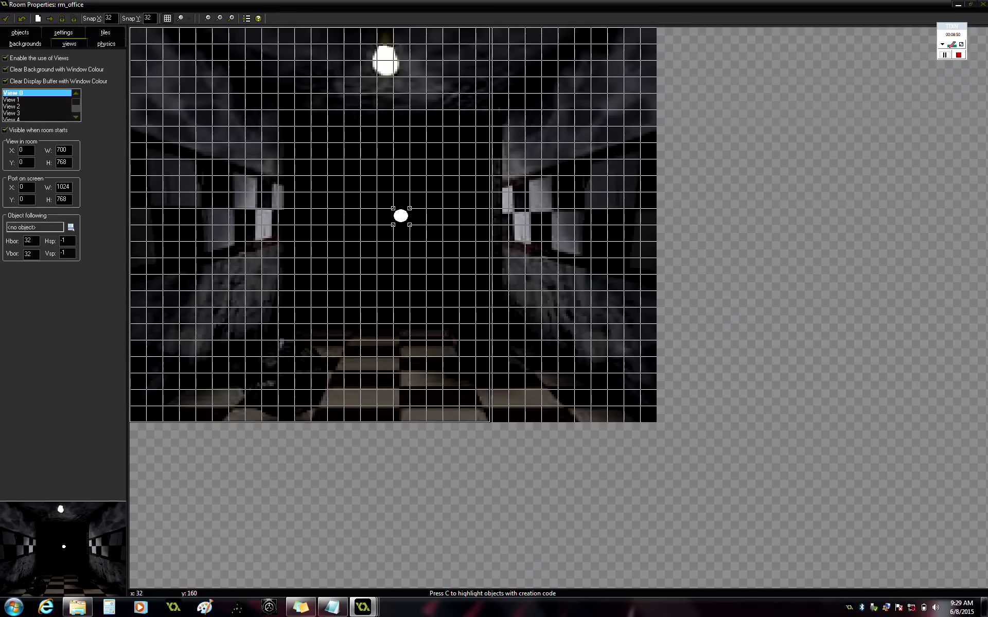
left_click_drag(68, 151, 51, 146)
type("690")
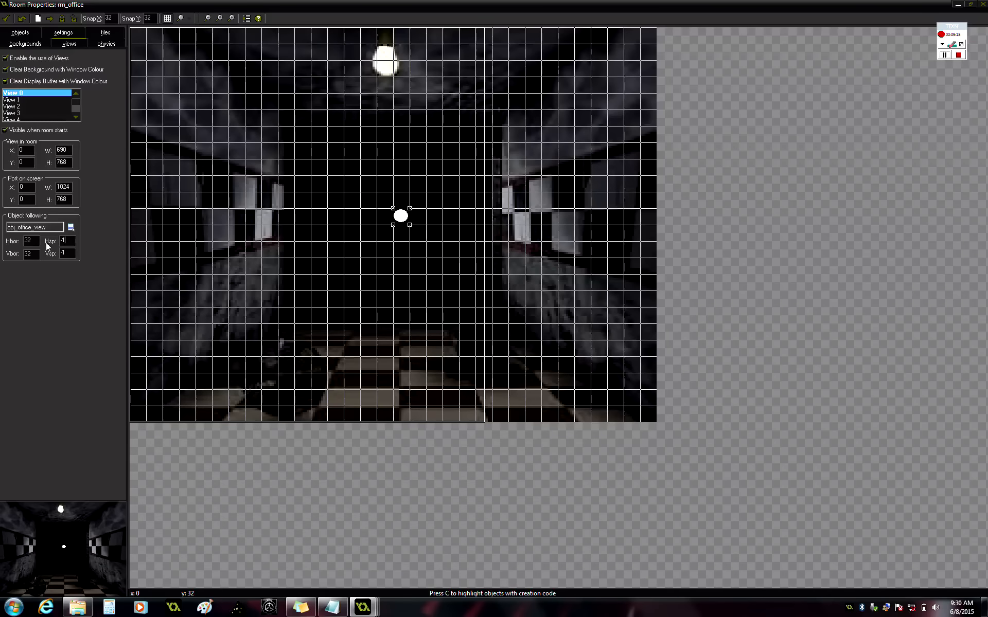
Step: Make View 0 follow obj_office_view and accept the rm_office settings
left_click_drag(32, 241, 19, 244)
left_click(73, 242)
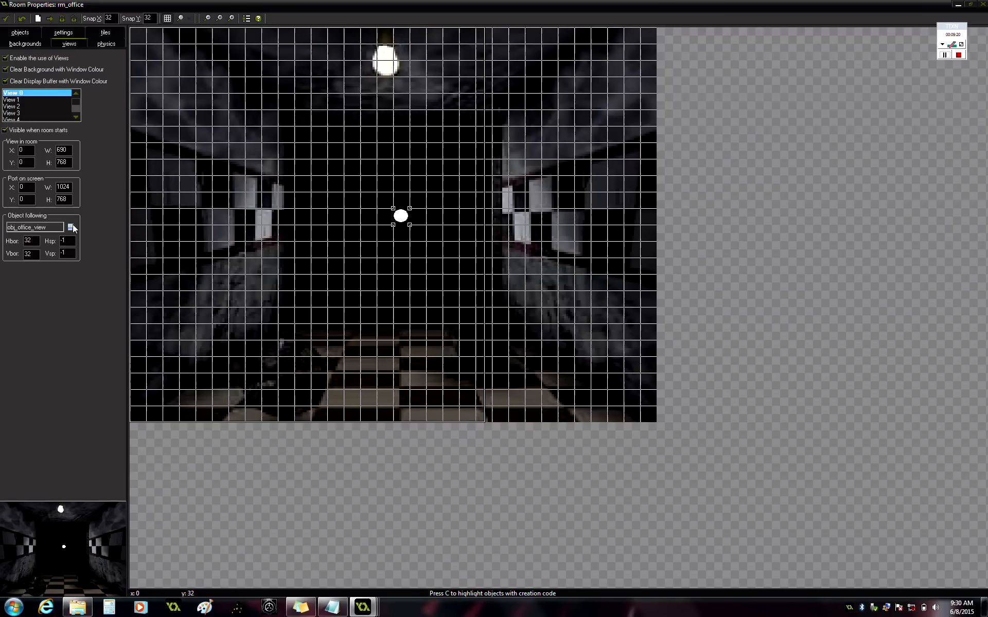
left_click(943, 57)
left_click(7, 19)
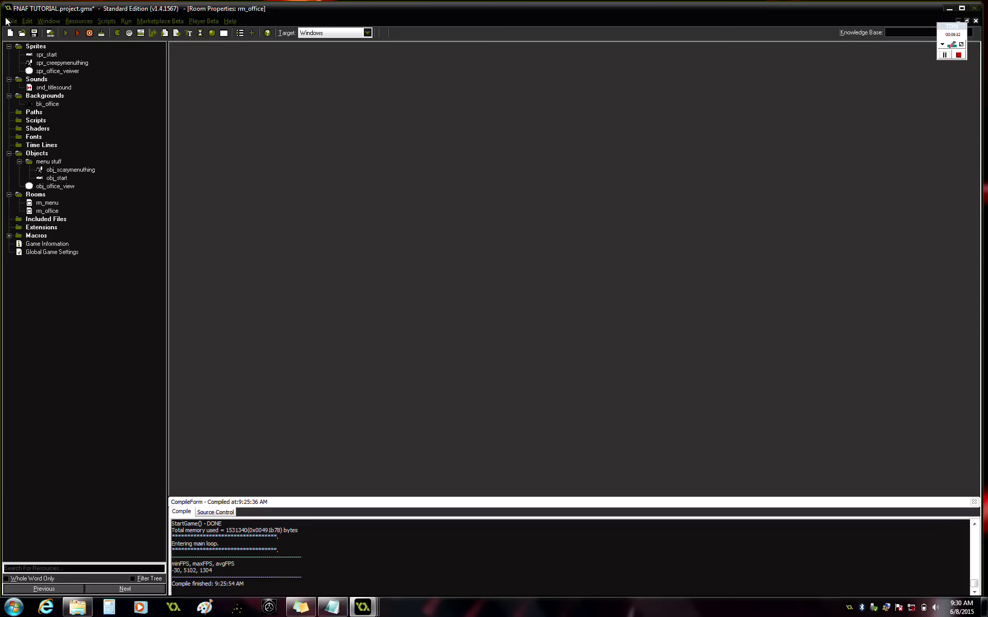
Step: Run the game, start it from the menu to test the office view, and close the game window
left_click(65, 32)
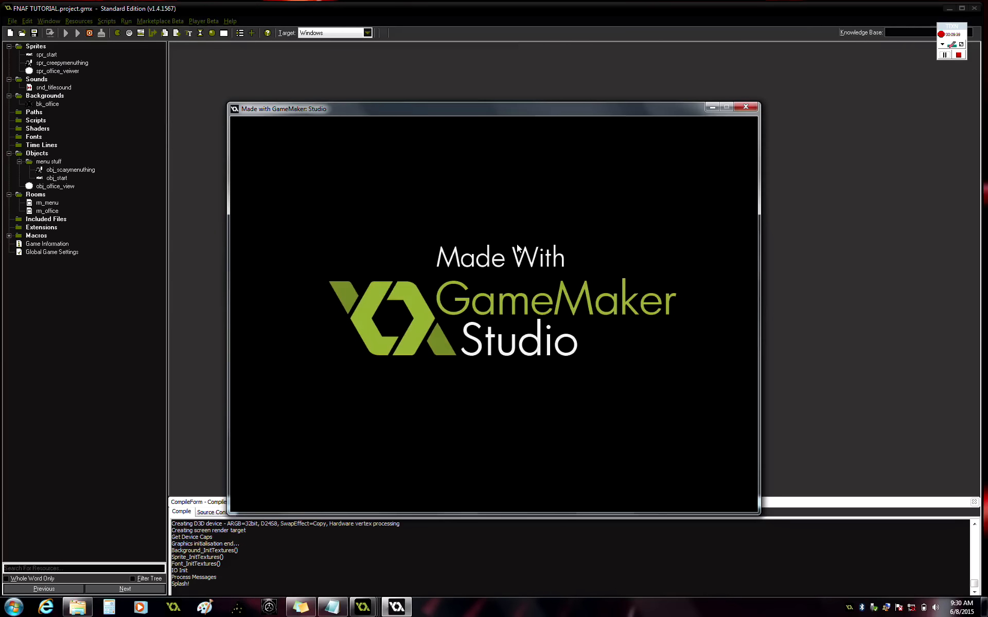
left_click(326, 302)
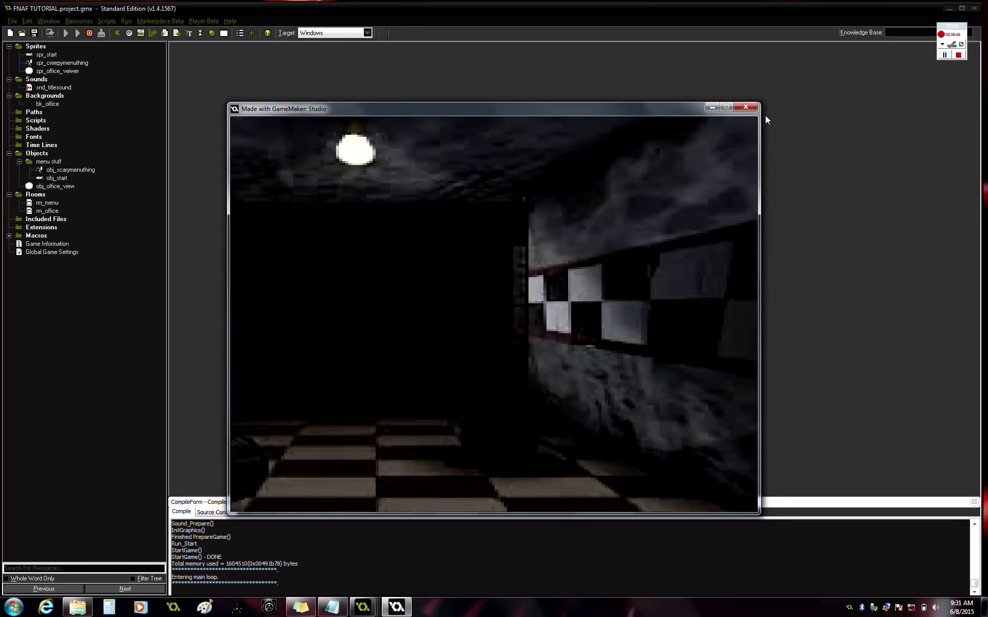
left_click(745, 107)
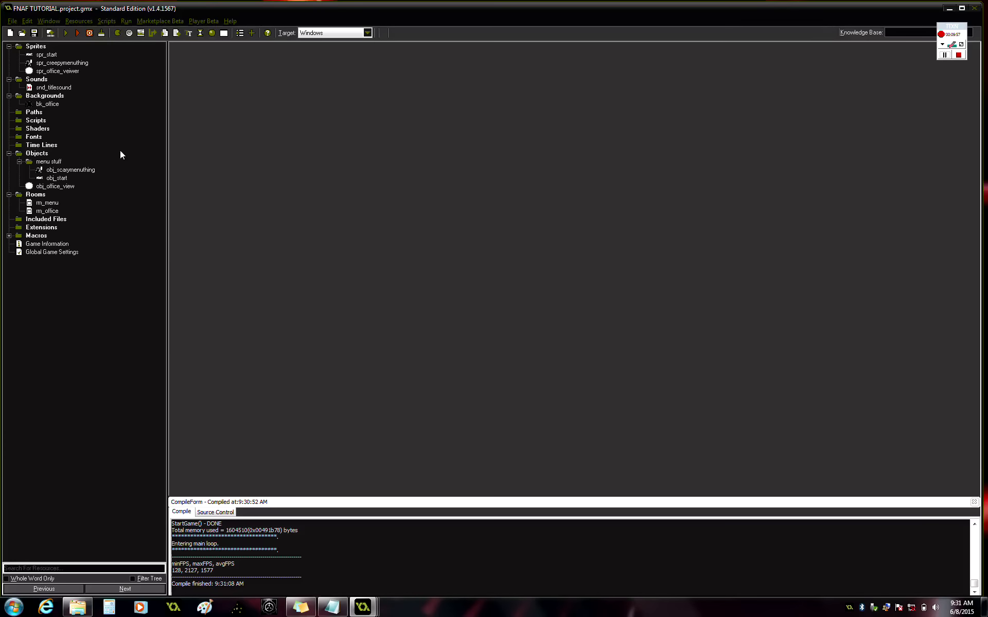
Step: Create a sprite named spr_hall using the office image from the game picture folder
left_click(117, 34)
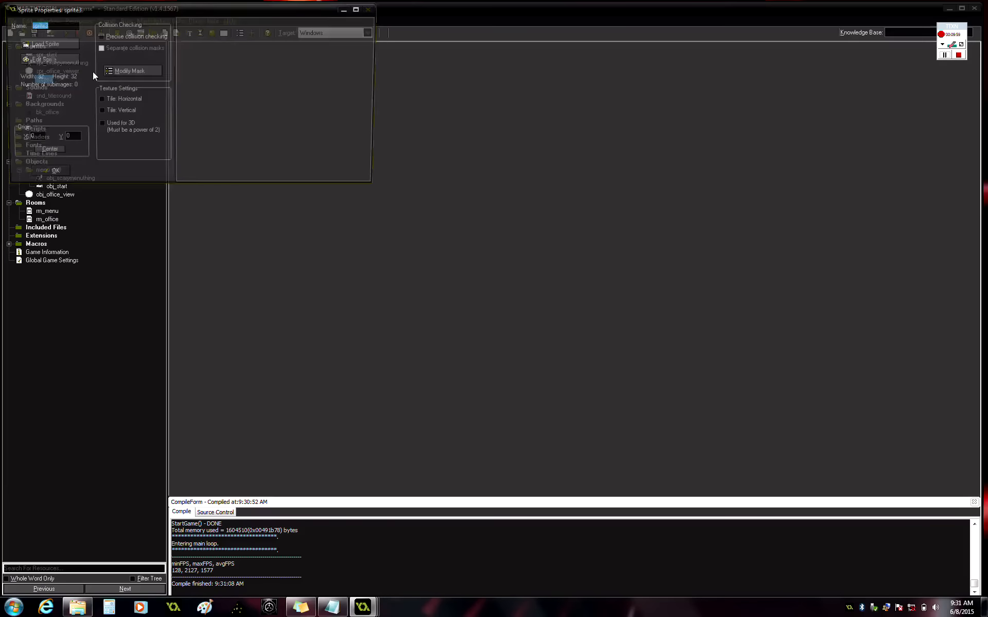
type("s")
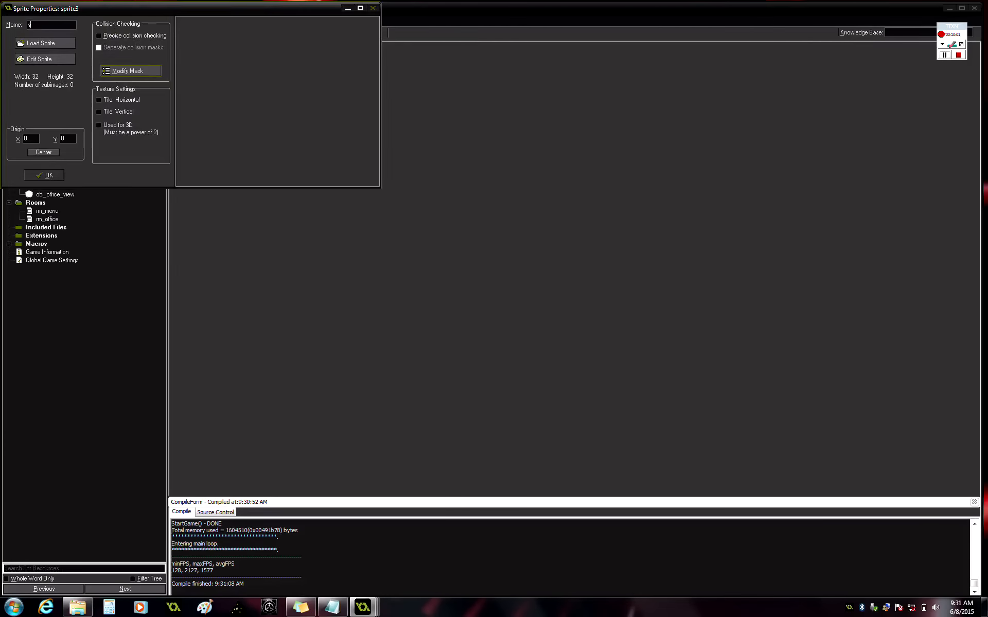
type("pr_hall")
left_click(45, 44)
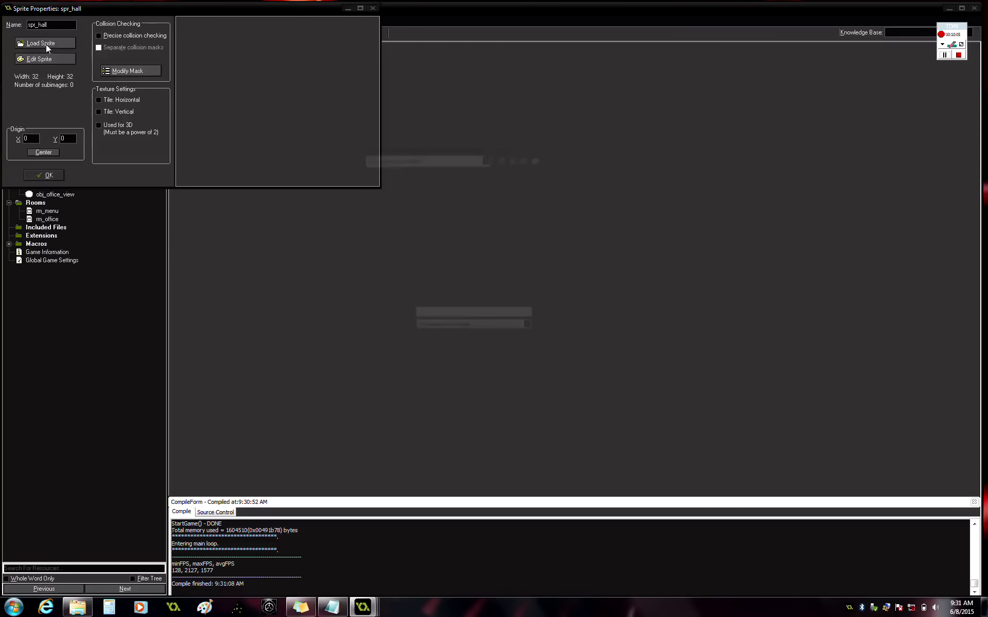
left_click(590, 262)
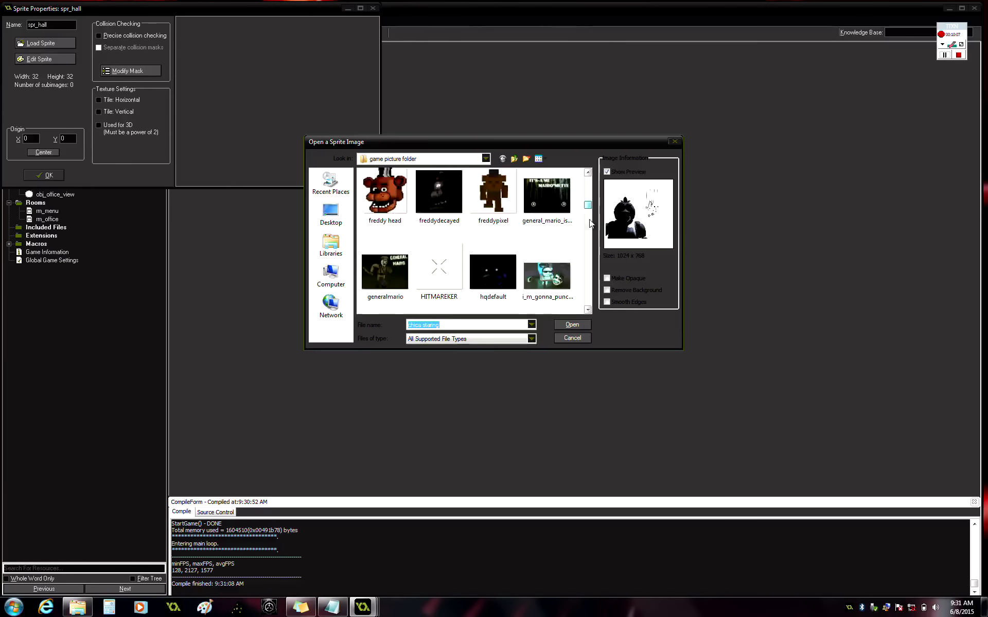
left_click(590, 277)
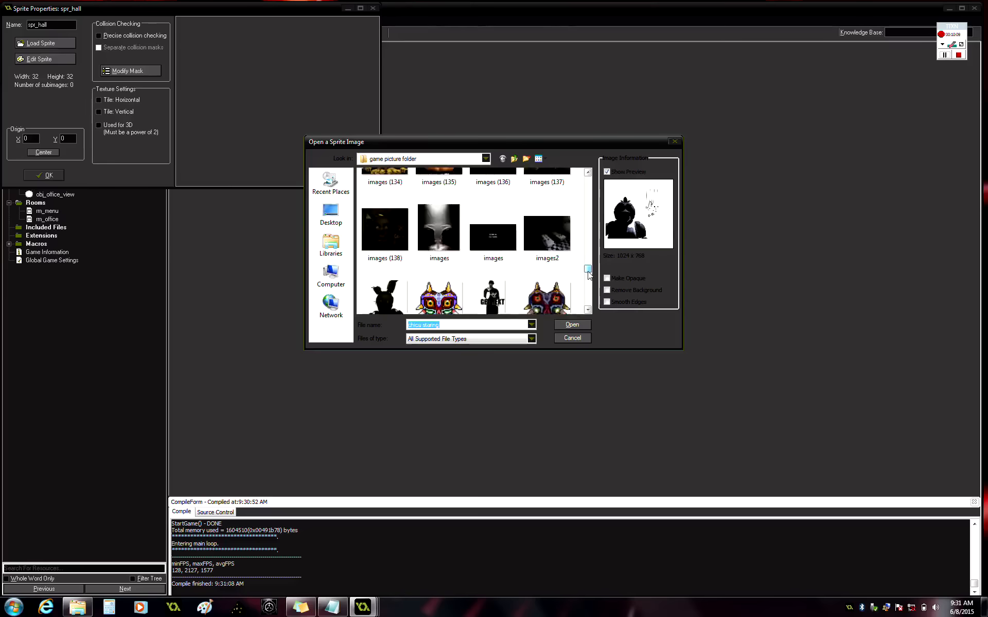
left_click_drag(589, 275, 588, 286)
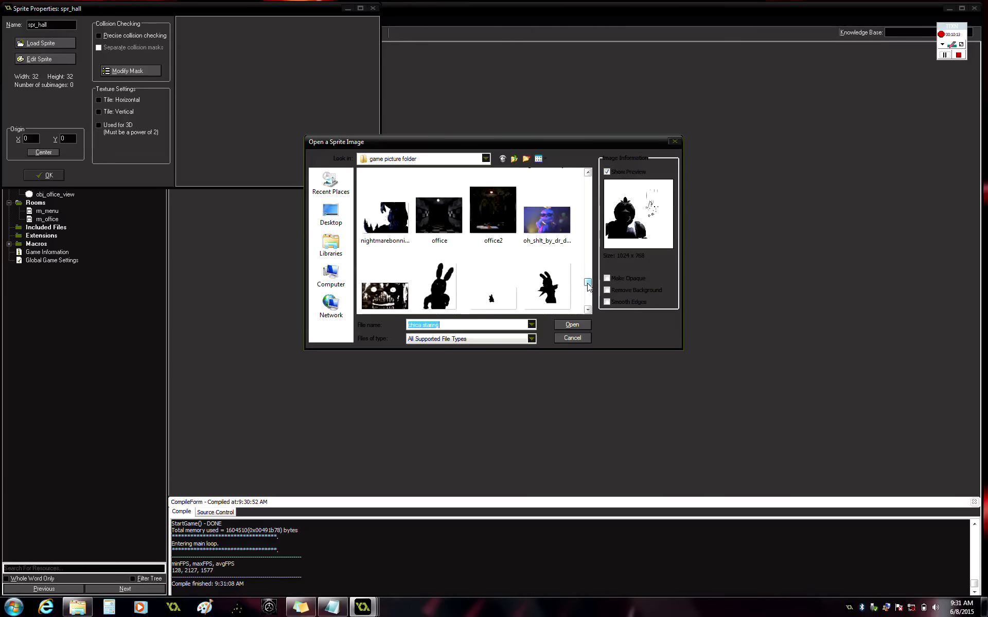
left_click(440, 221)
left_click(571, 324)
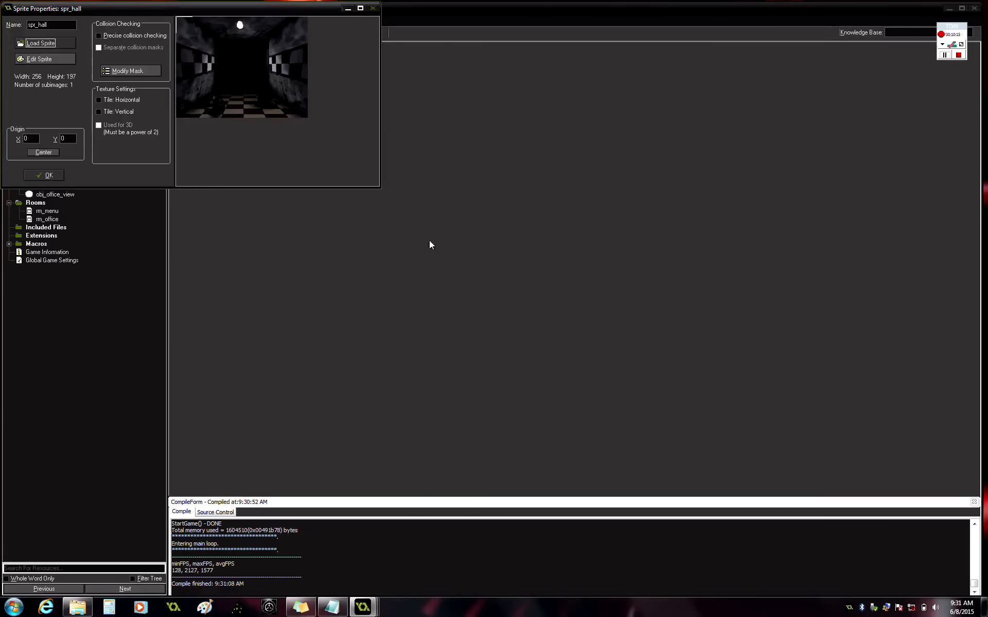
key("Return")
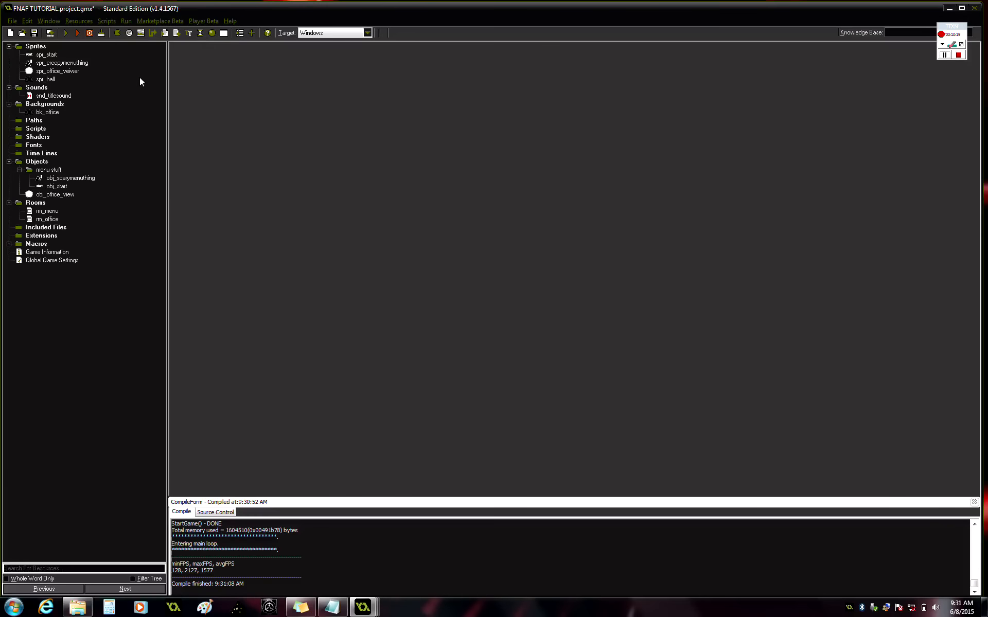
Step: Create a new sprite named spr_desk
left_click(118, 32)
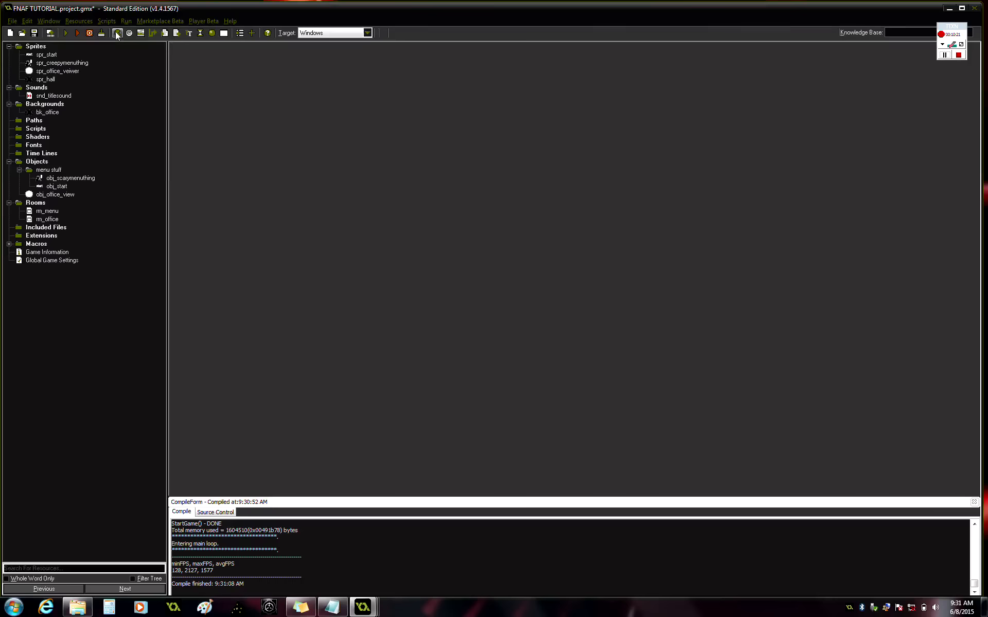
left_click(116, 33)
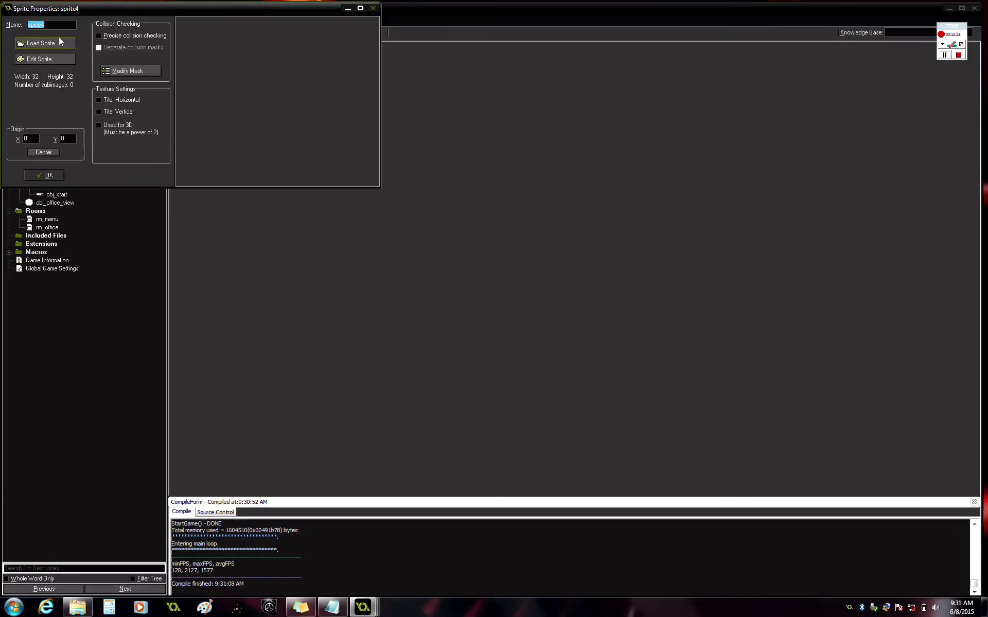
type("spr_des")
type("k")
Step: Load Five_nights_at_freddys_desk from the fnaf gifs folder into spr_desk's sprite editor with Remove Background enabled
left_click(58, 58)
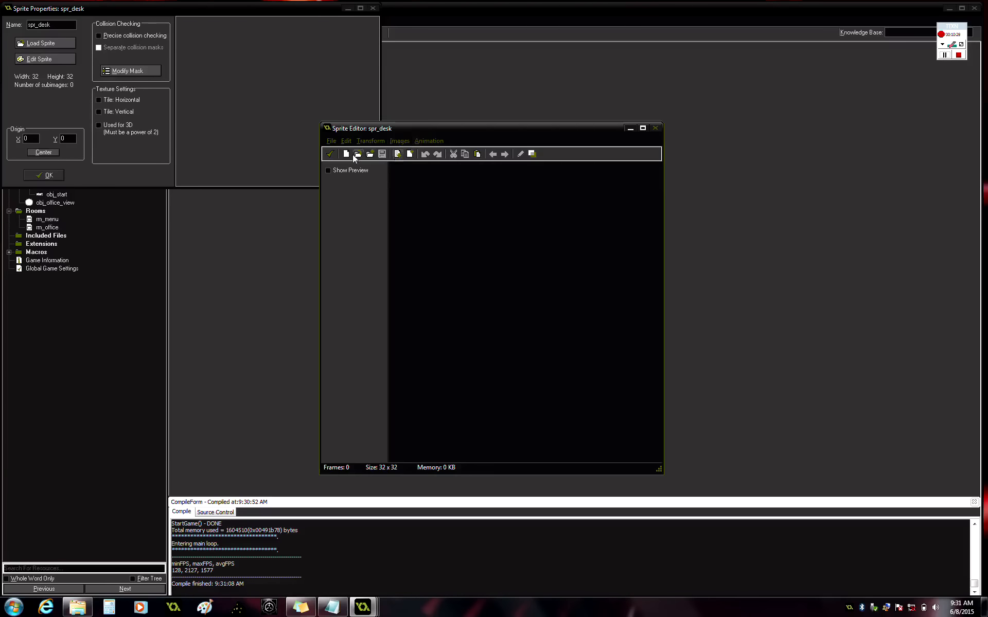
left_click(357, 154)
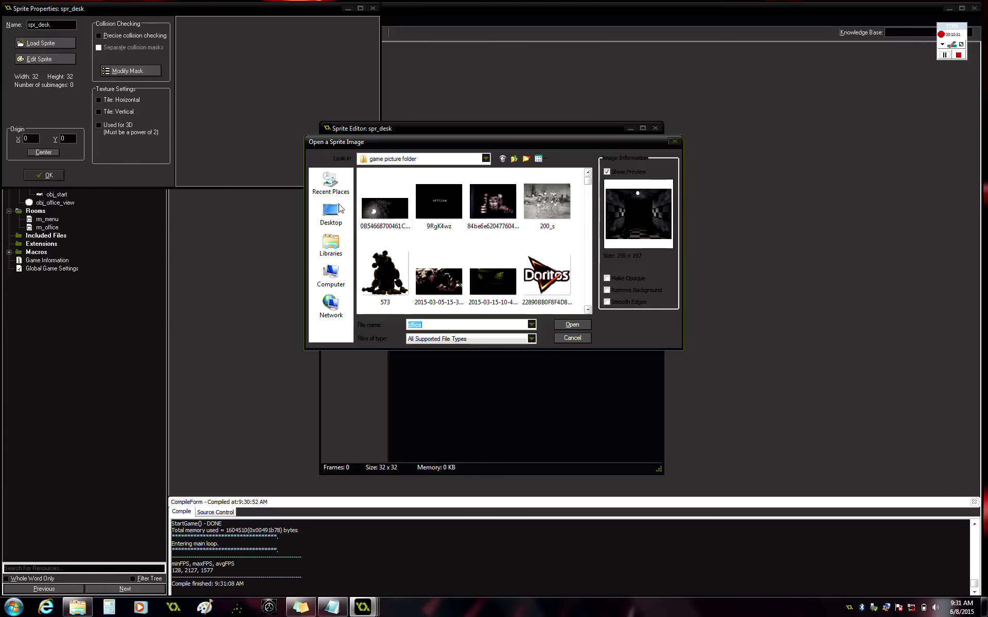
left_click(332, 243)
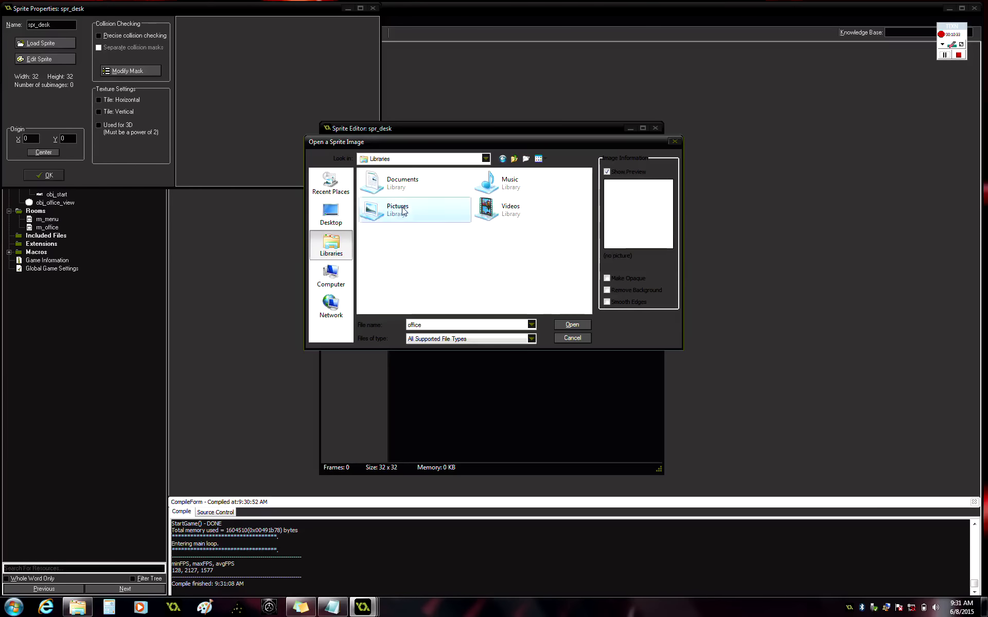
double_click(417, 206)
double_click(427, 198)
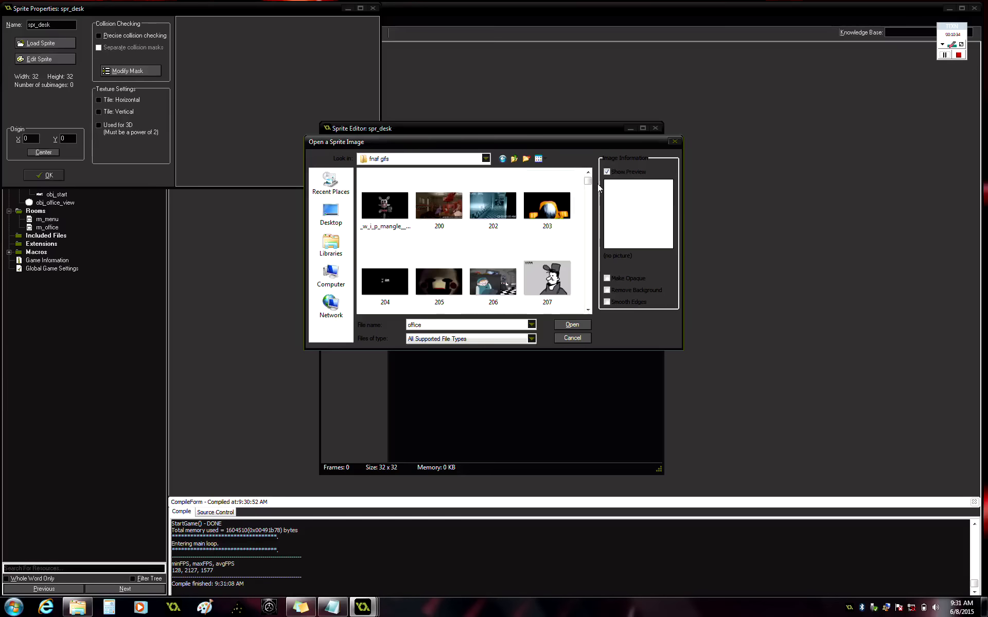
left_click_drag(590, 182, 591, 213)
left_click(496, 199)
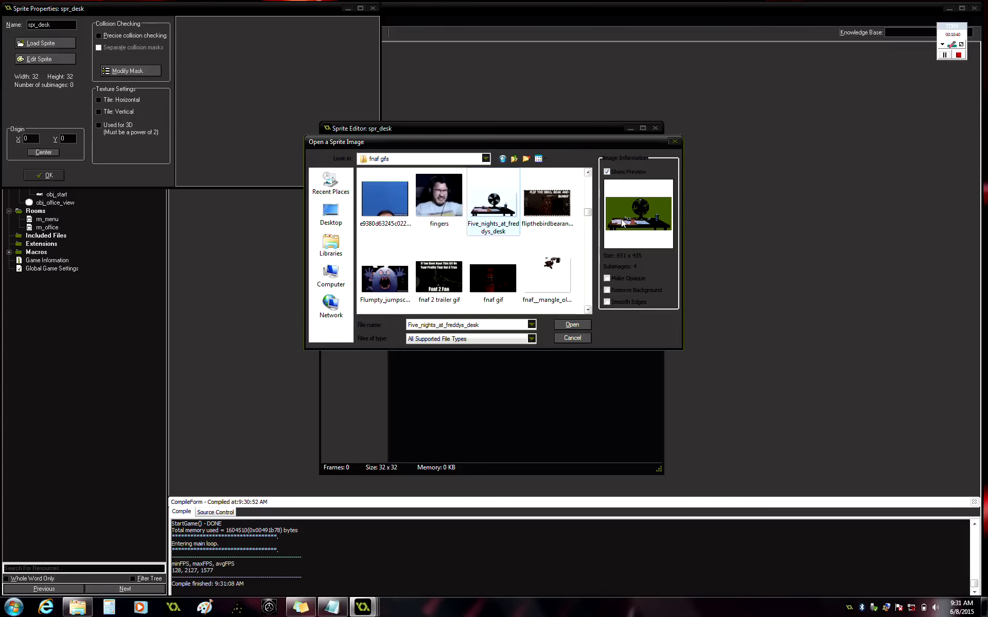
left_click(607, 290)
left_click(585, 327)
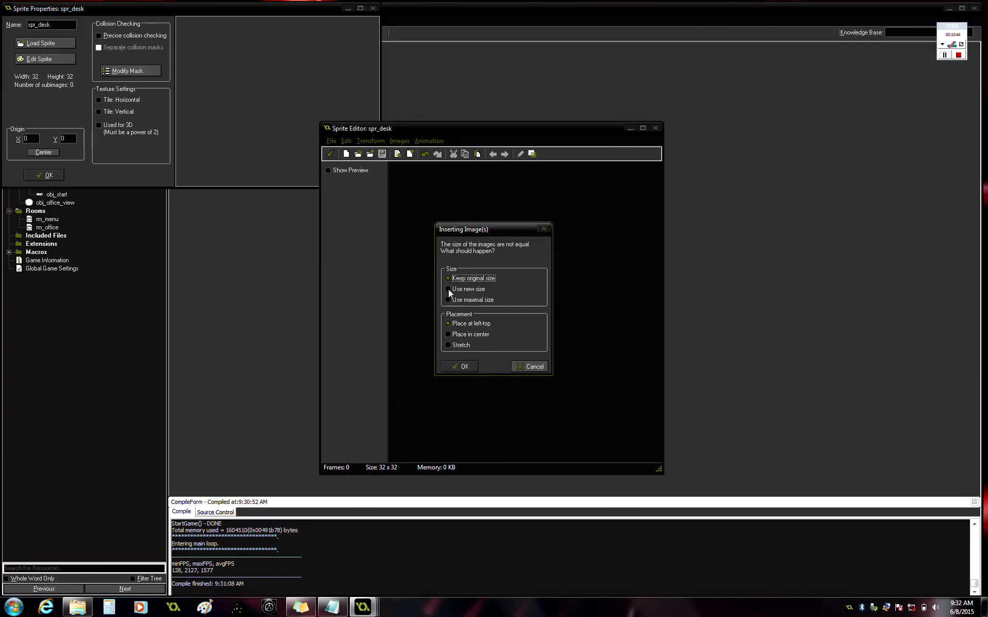
Step: Insert the desk frames using the new size and save spr_desk
left_click(448, 289)
left_click(474, 366)
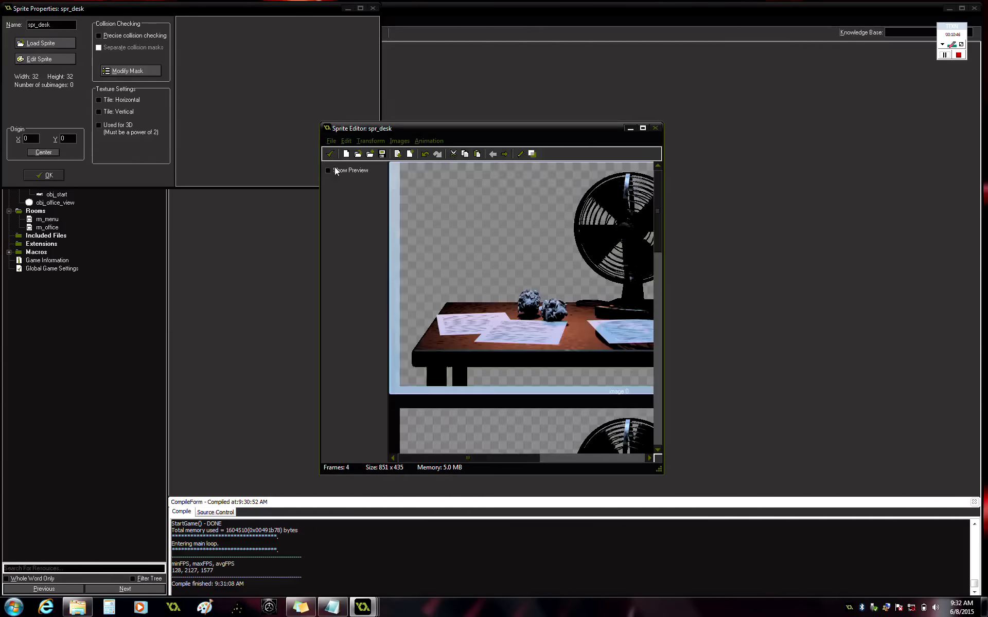
left_click(329, 154)
left_click(49, 175)
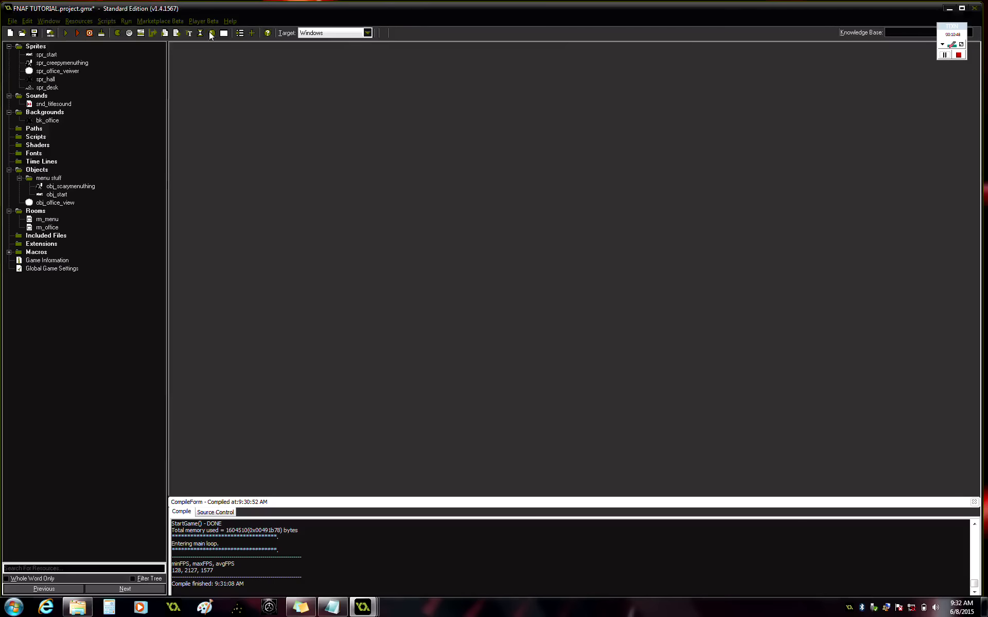
Step: Create an object named obj_desk_fan and assign it the spr_desk sprite
left_click(211, 33)
key("BackSpace")
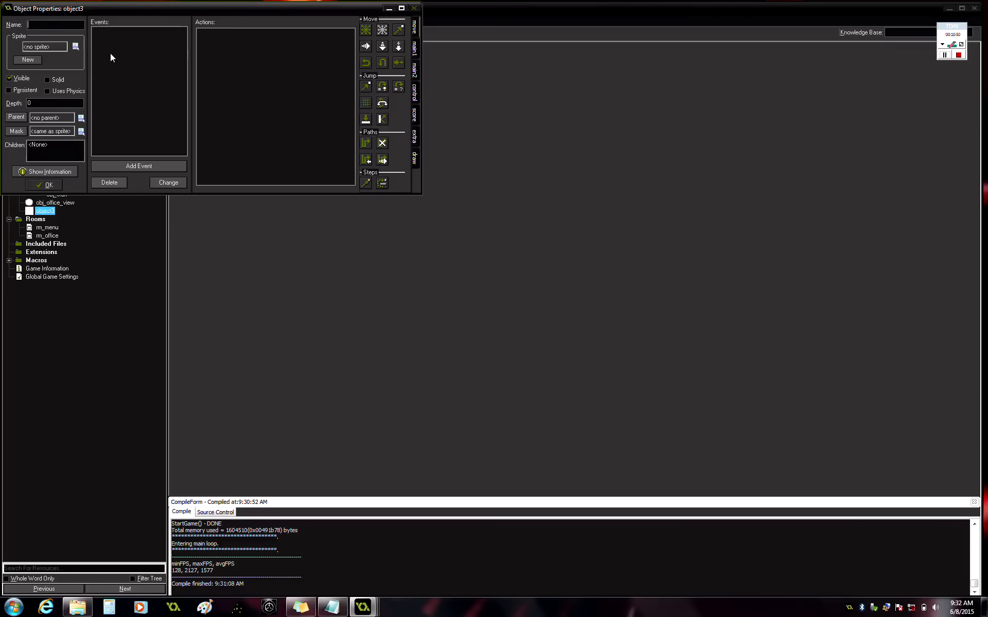
type("obj_desk fan")
left_click(75, 47)
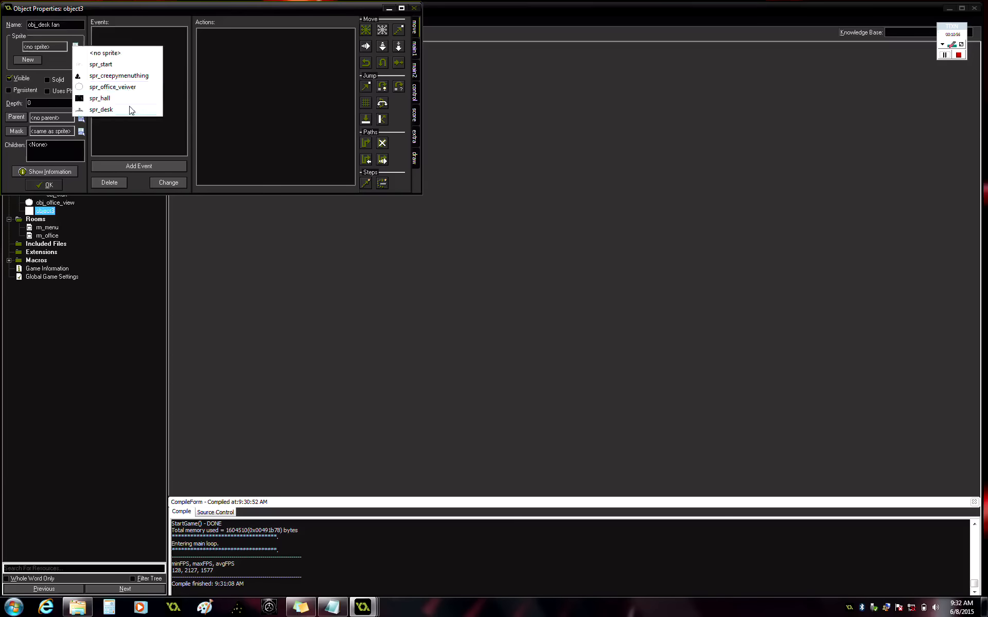
left_click(102, 109)
left_click(47, 184)
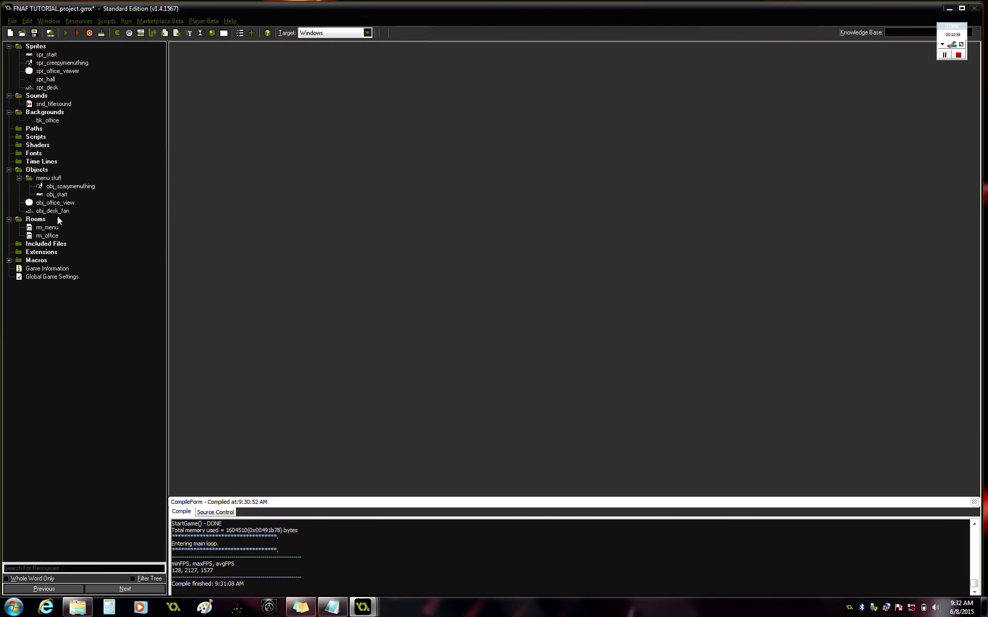
Step: Create an object group named office stuff and put obj_desk_fan in it
right_click(57, 218)
left_click(51, 210)
right_click(51, 211)
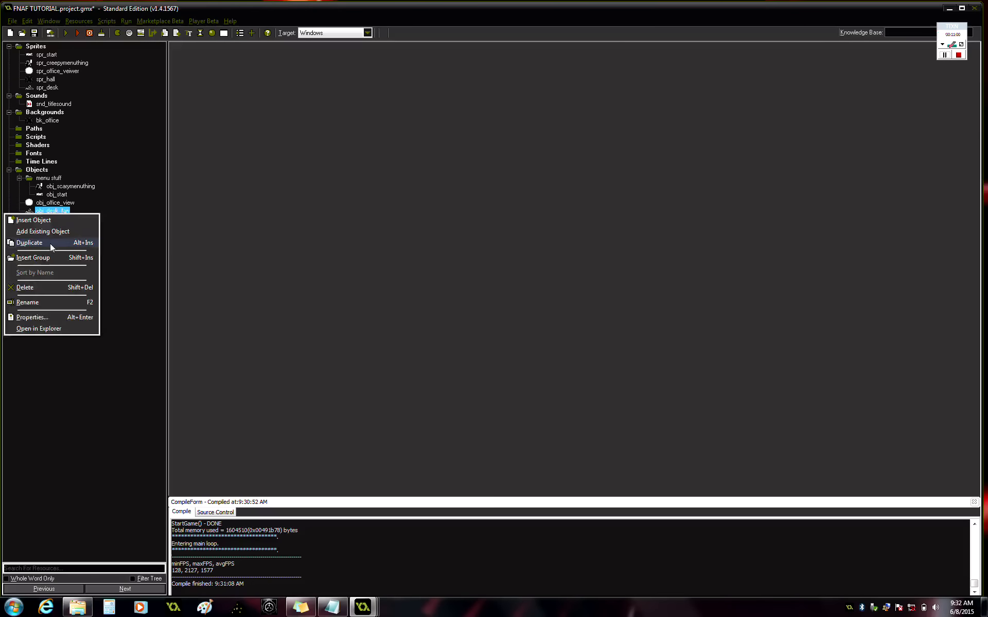
left_click(53, 261)
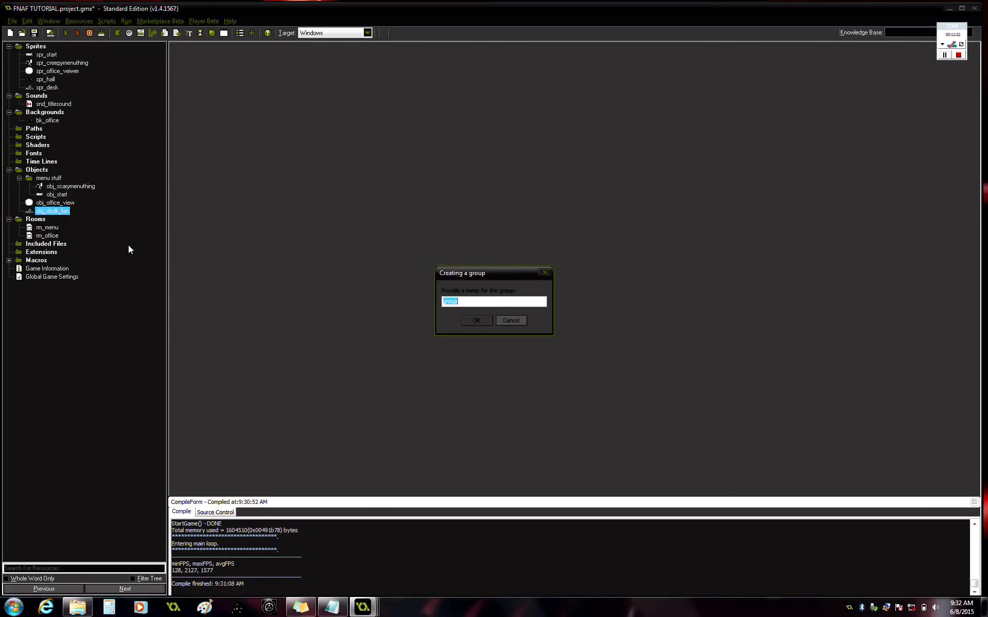
type("office stuff")
left_click(469, 320)
left_click_drag(47, 212, 50, 211)
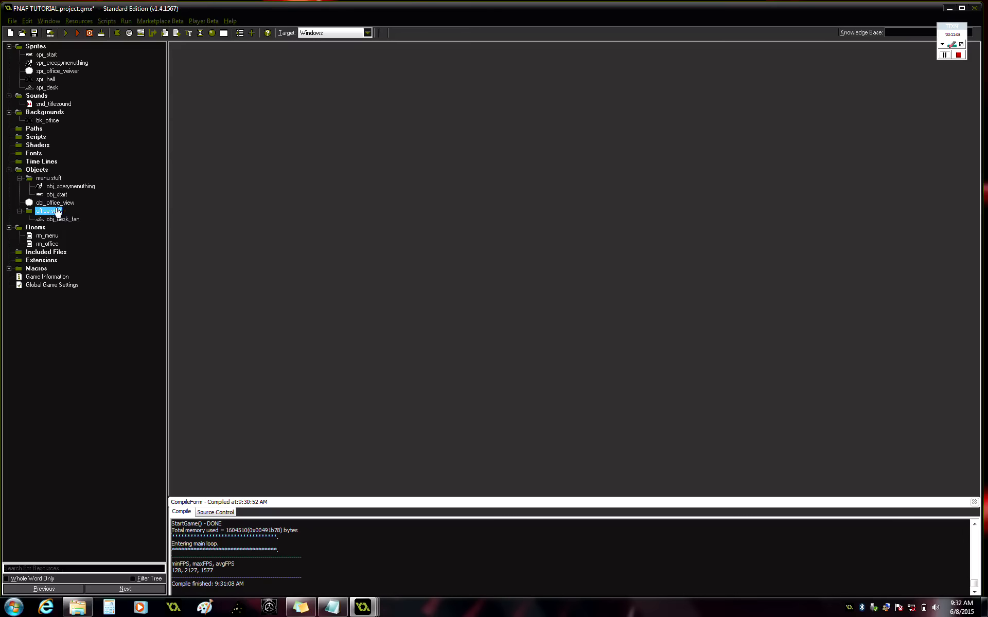
Step: Move obj_office_view into the office stuff object group and collapse the menu stuff group
double_click(59, 209)
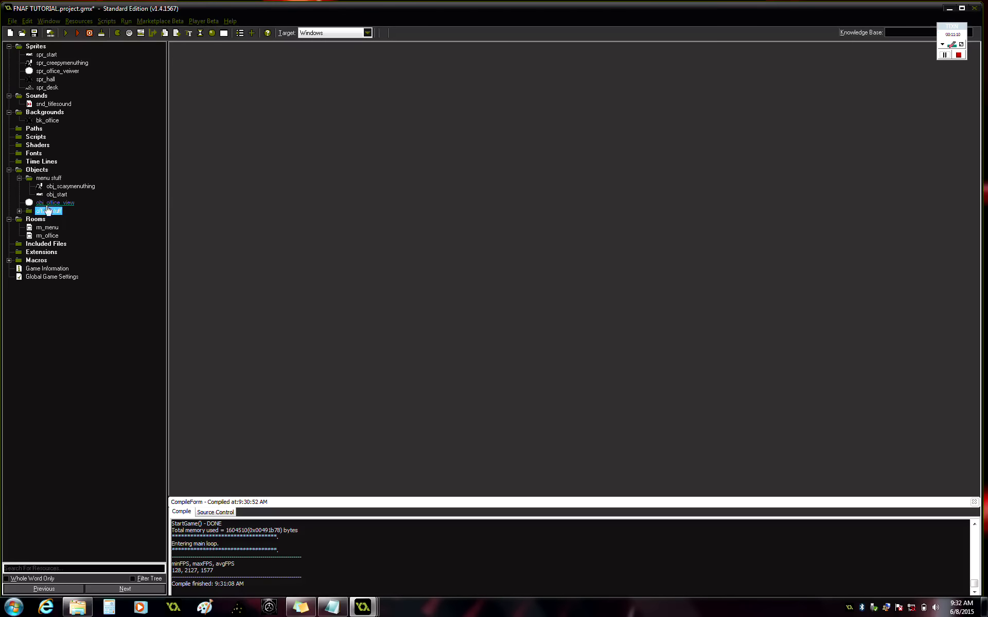
left_click_drag(45, 211, 45, 211)
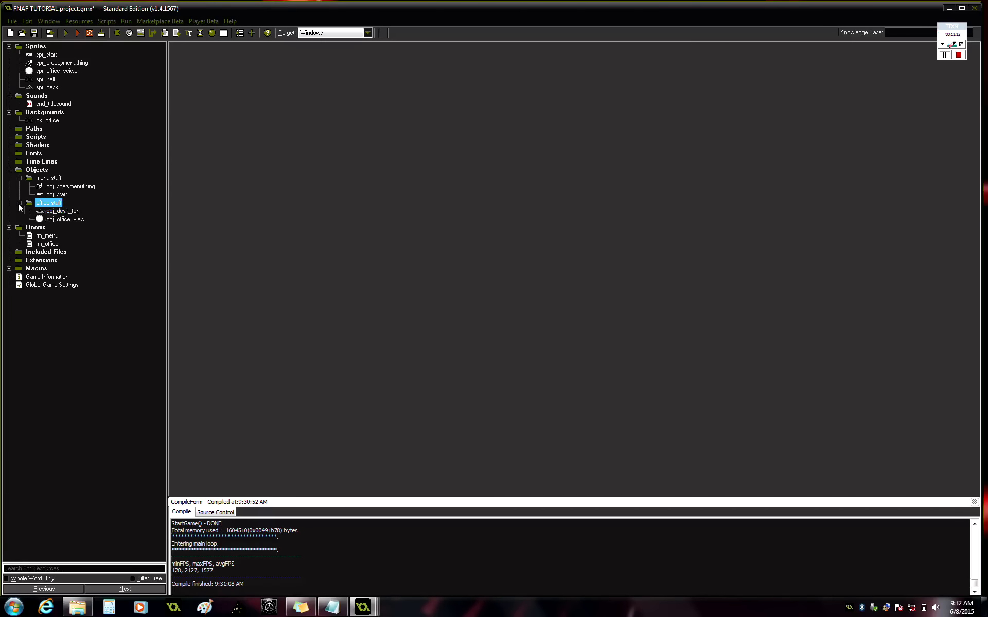
left_click(19, 203)
left_click(19, 178)
left_click(20, 178)
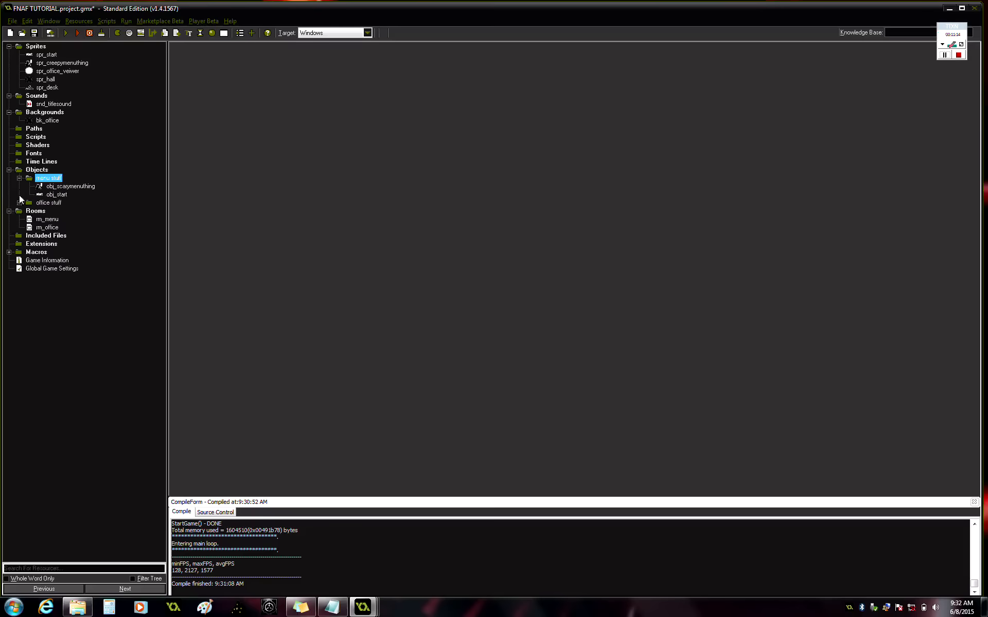
left_click(19, 202)
left_click(19, 178)
Step: Place an obj_desk_fan instance in rm_office so the desk spans the lower centre of the room, and save the room
double_click(46, 228)
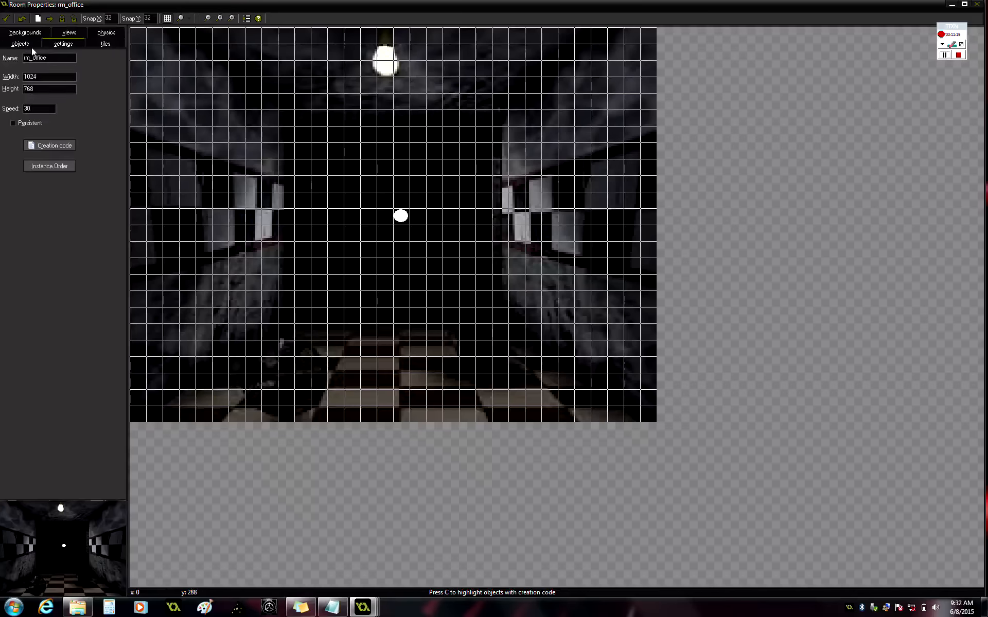
left_click(32, 46)
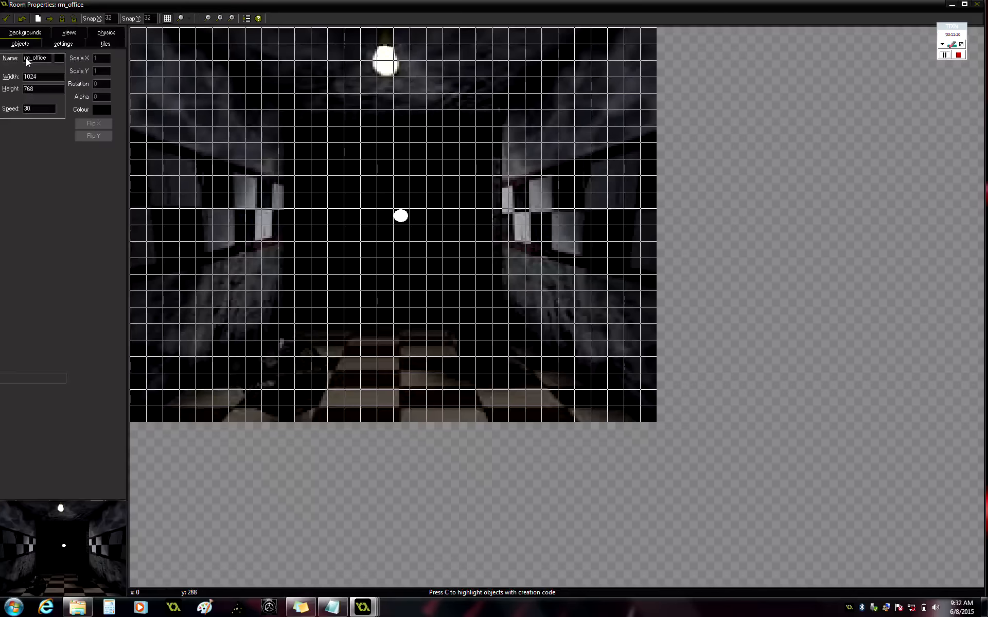
left_click(25, 63)
mouse_move(57, 80)
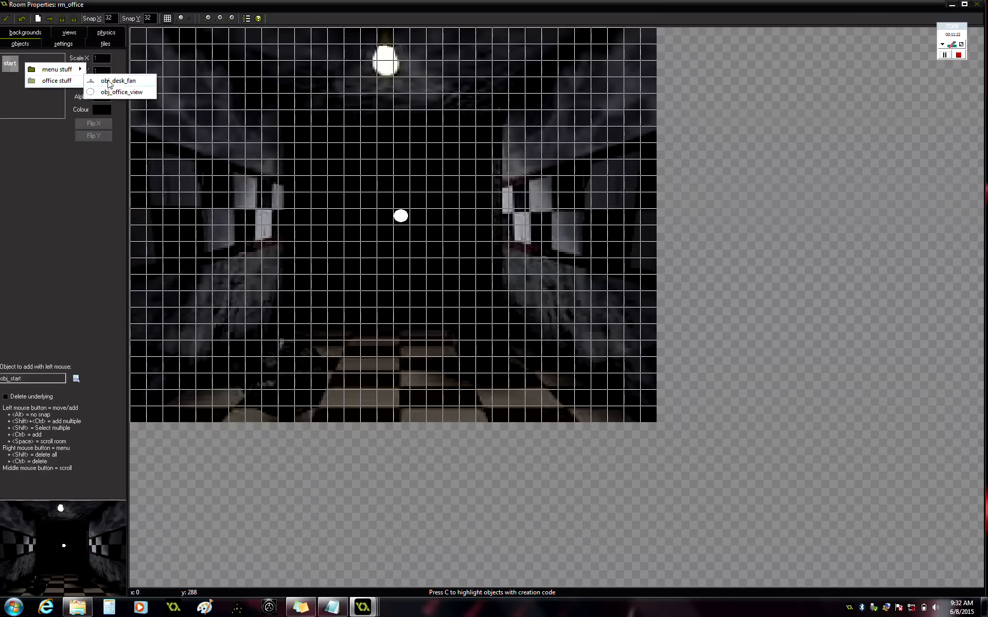
left_click(116, 81)
left_click(354, 409)
left_click_drag(292, 322, 192, 216)
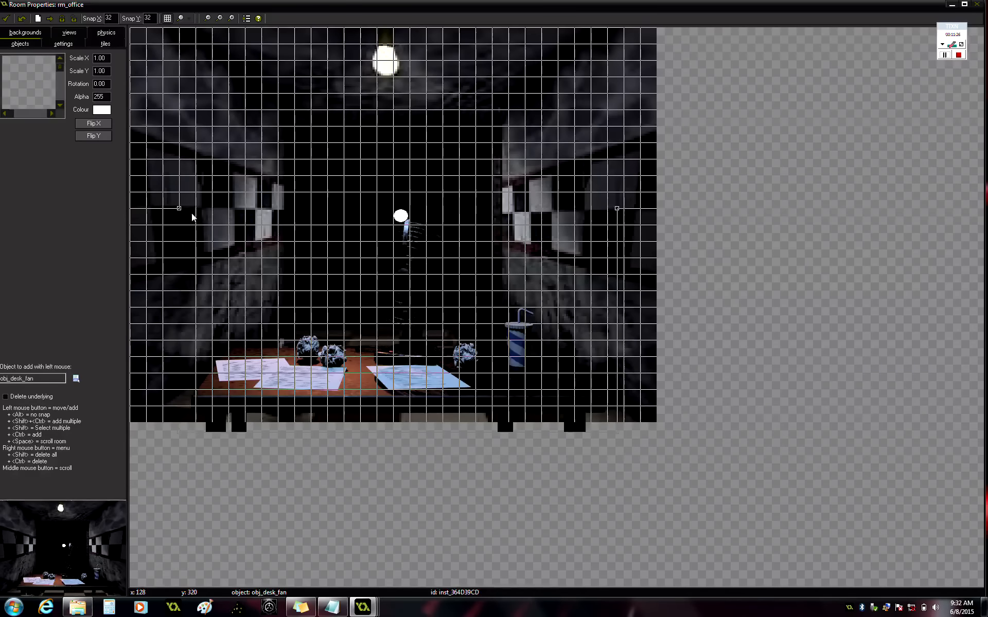
left_click(6, 19)
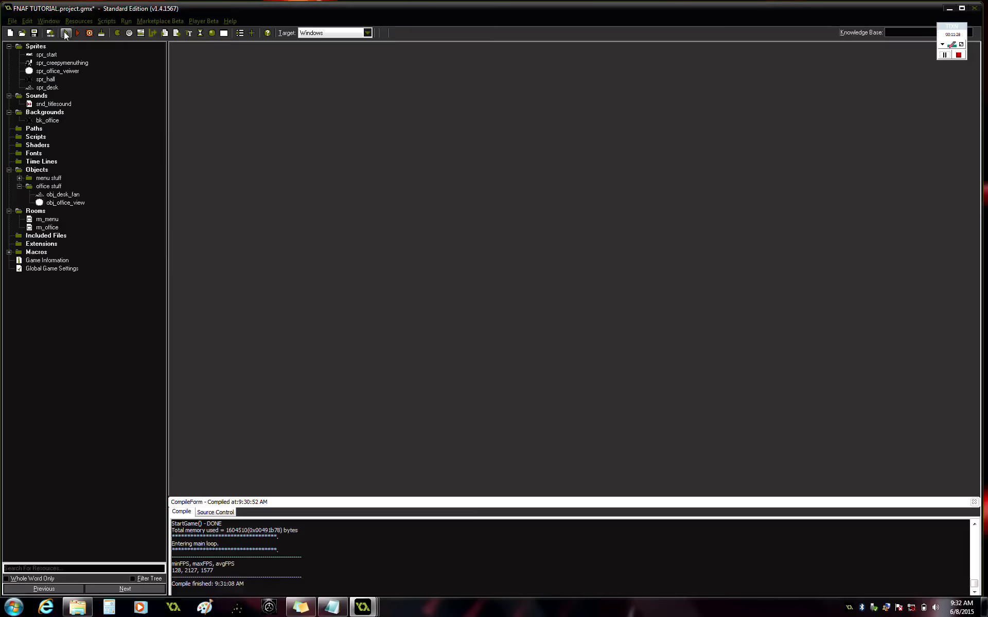
Step: Run the game, enter the office from the menu to check the desk and fan, and close the game window
left_click(66, 32)
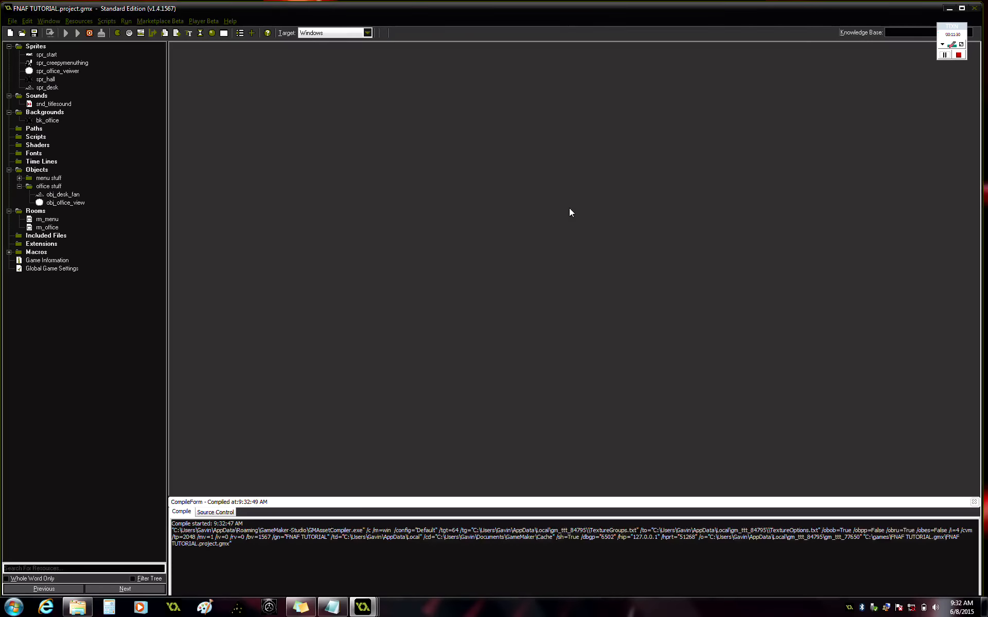
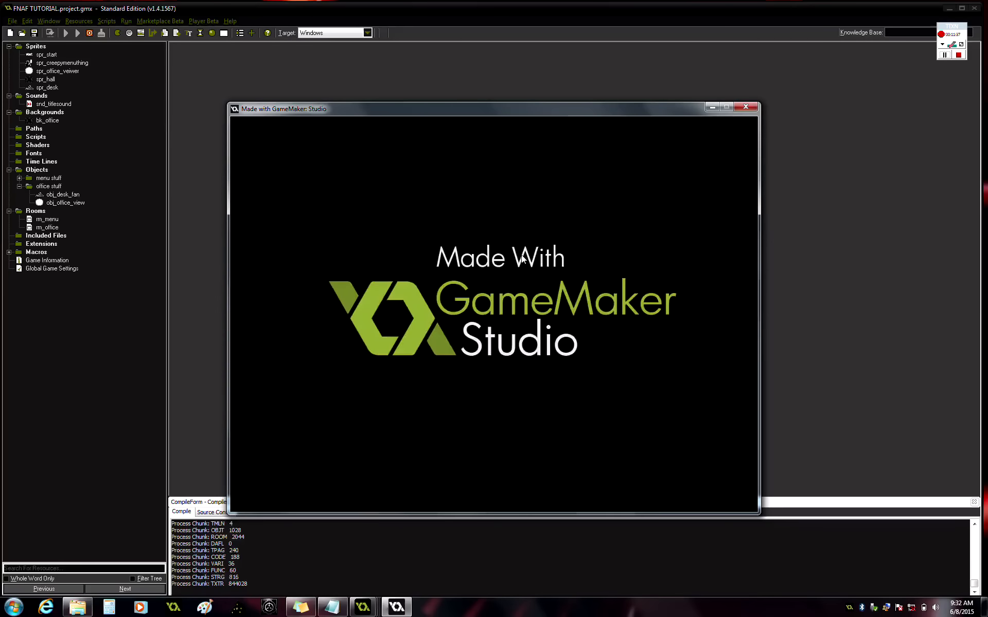
left_click(270, 319)
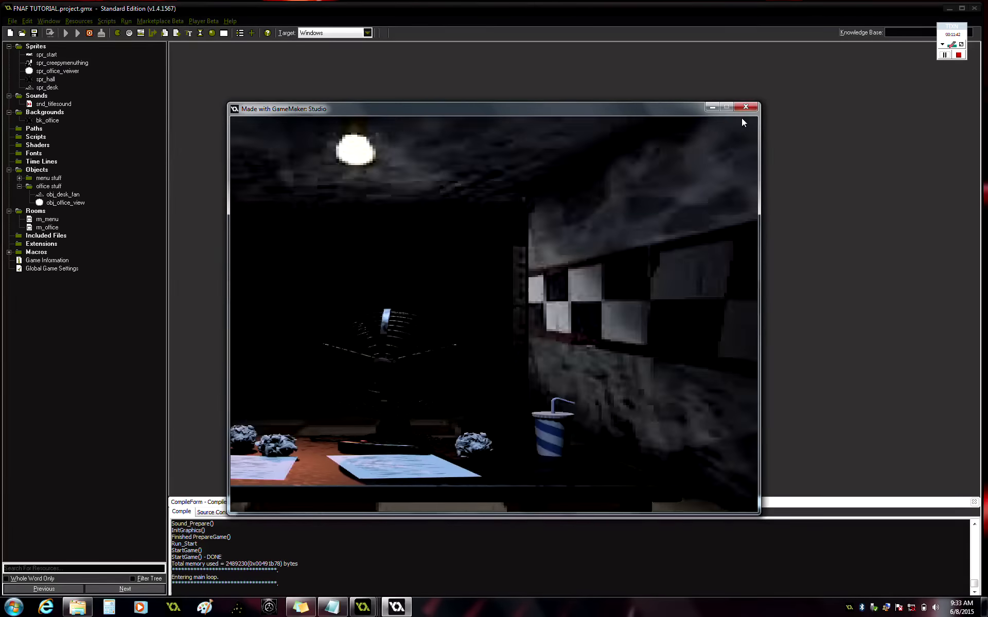
left_click(745, 106)
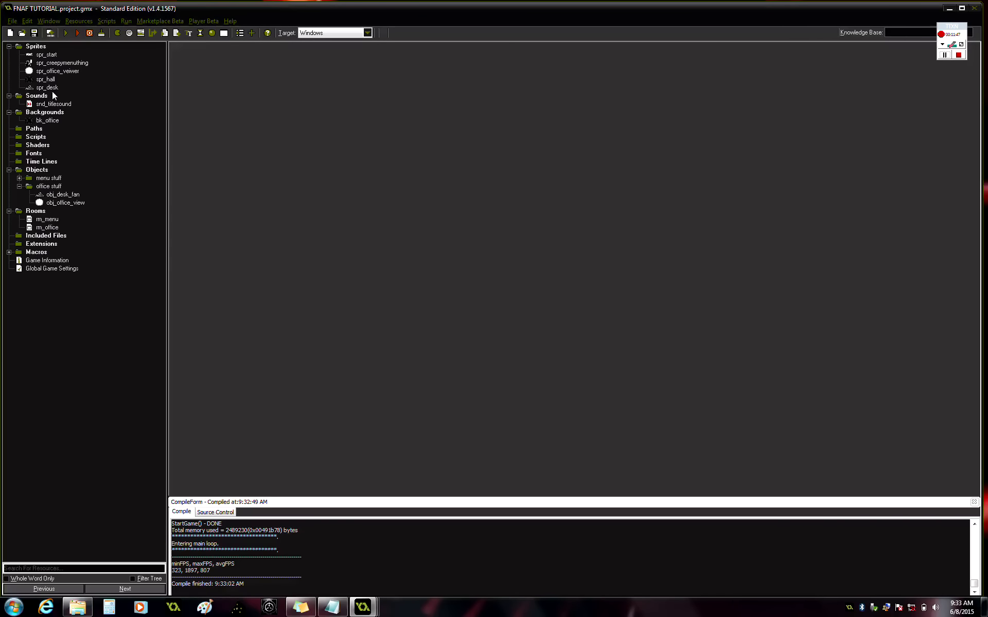
Step: Create an object named obj_hall and add a Create event with an Execute Code action
left_click(208, 32)
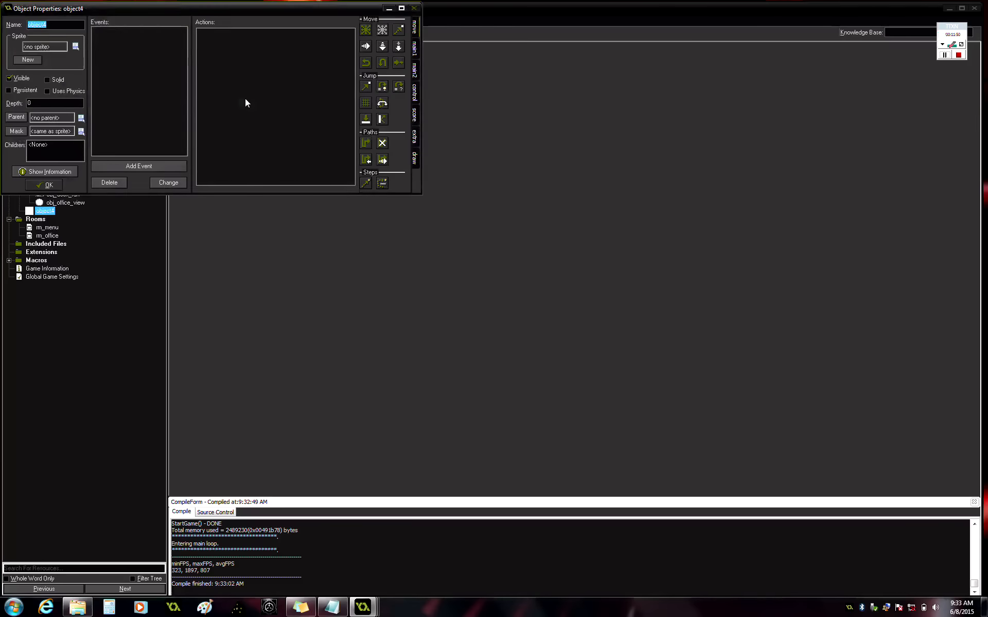
type("ob__hall")
left_click(153, 169)
left_click(462, 249)
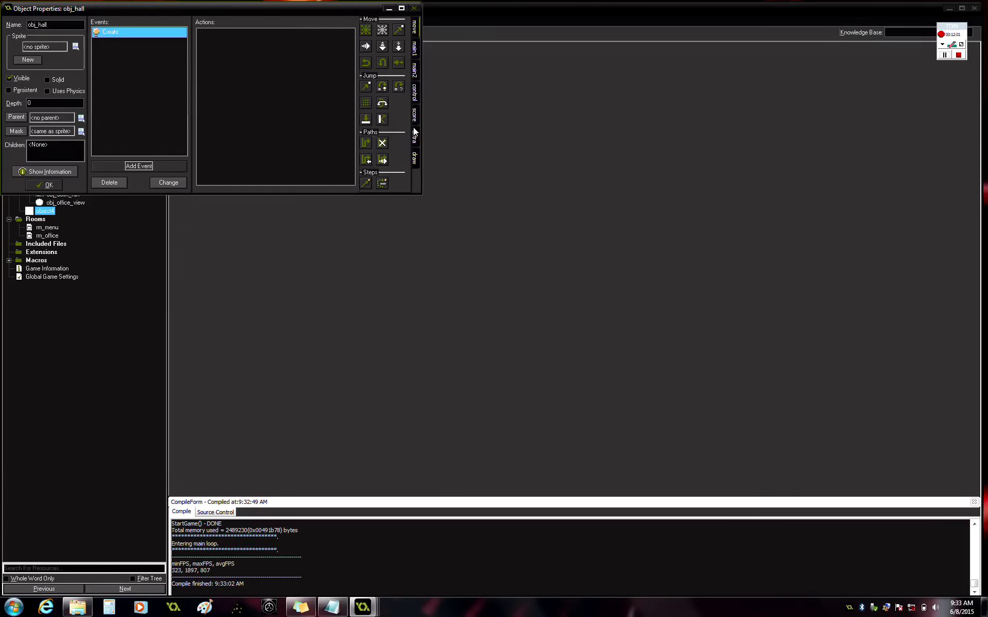
left_click(415, 95)
left_click_drag(364, 127, 270, 135)
type(";hgolnfgo;")
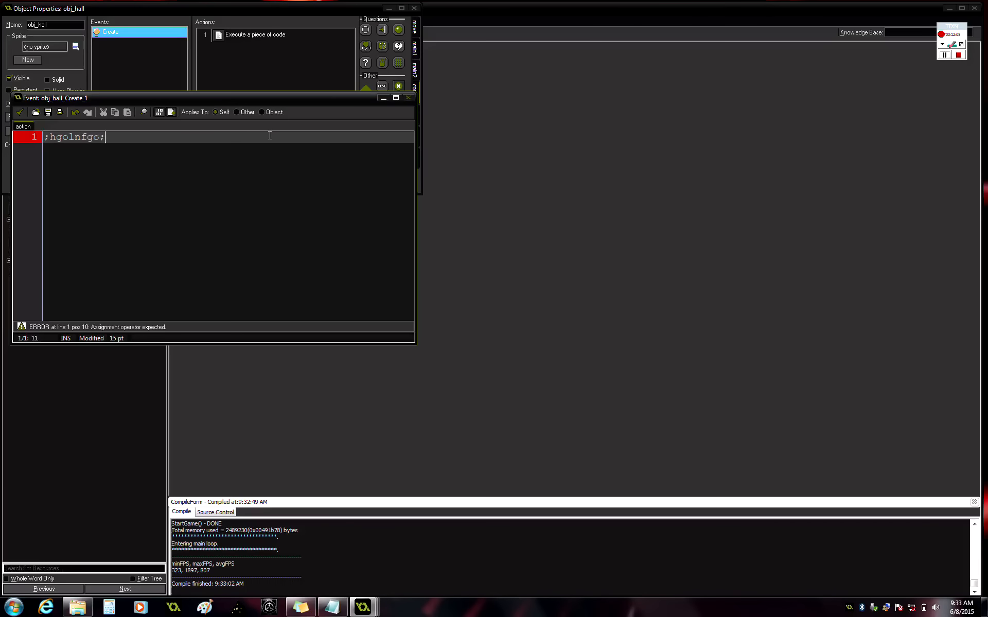
key("BackSpace")
key("BackSpace")
key("BackSpace")
key("BackSpace")
key("BackSpace")
key("BackSpace")
key("BackSpace")
Step: Write instance_deactivate_object(self) as obj_hall's Create code and save the code and the object
type("i")
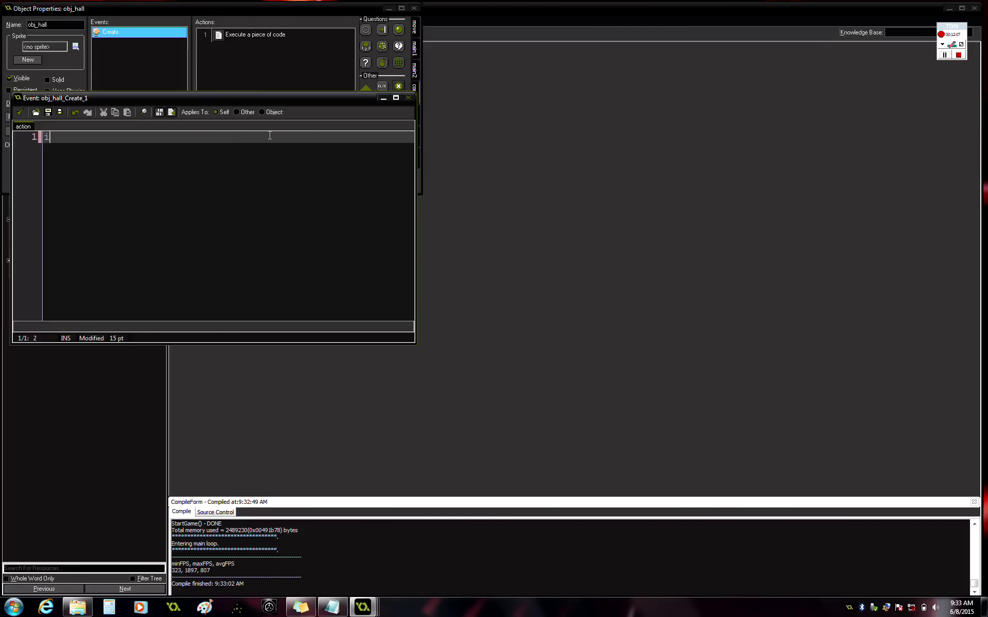
type("nstance_")
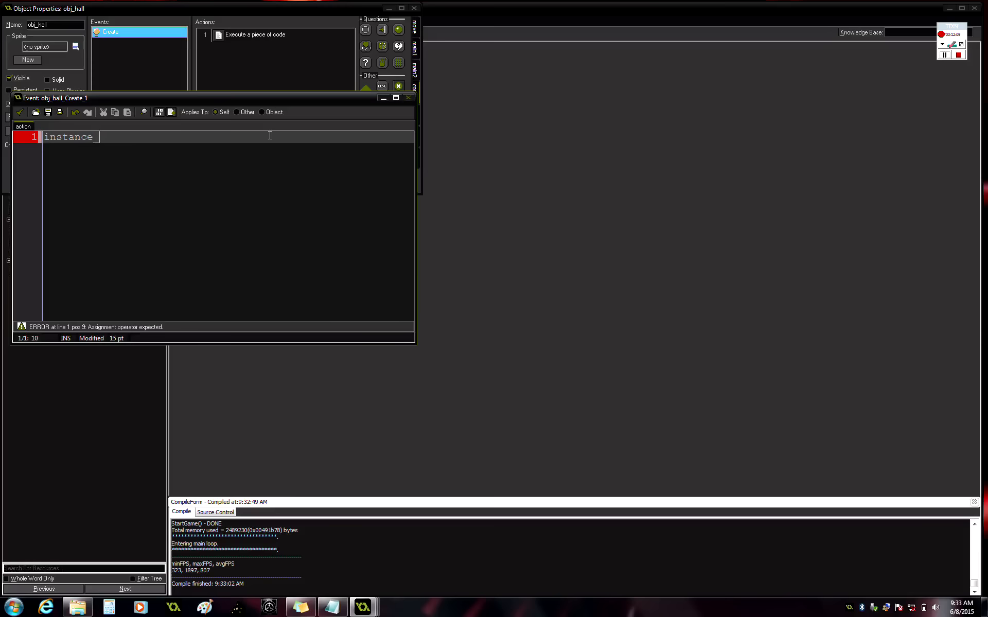
type("deactivate_")
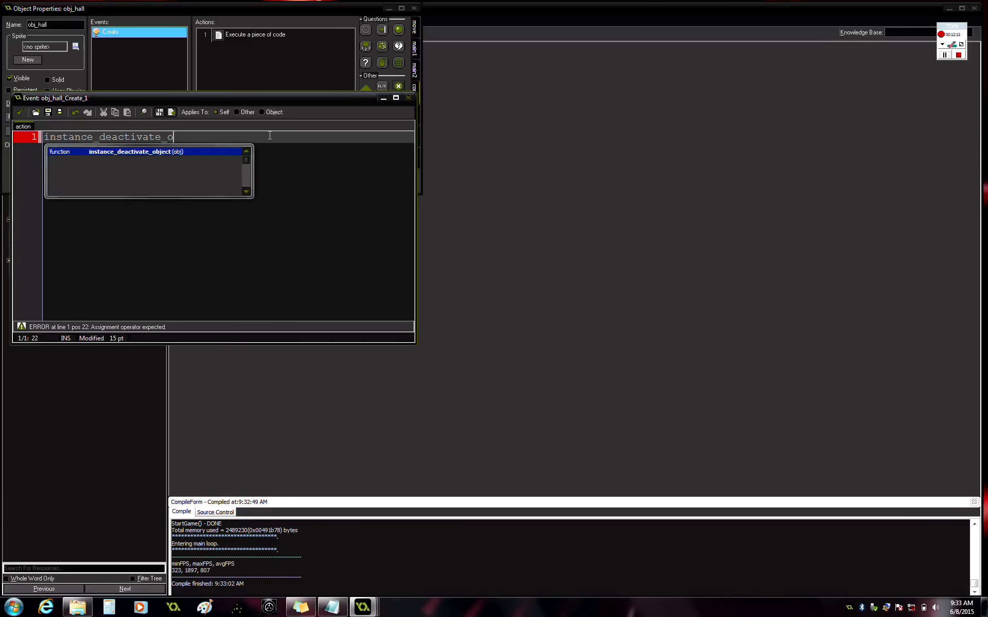
type("object()")
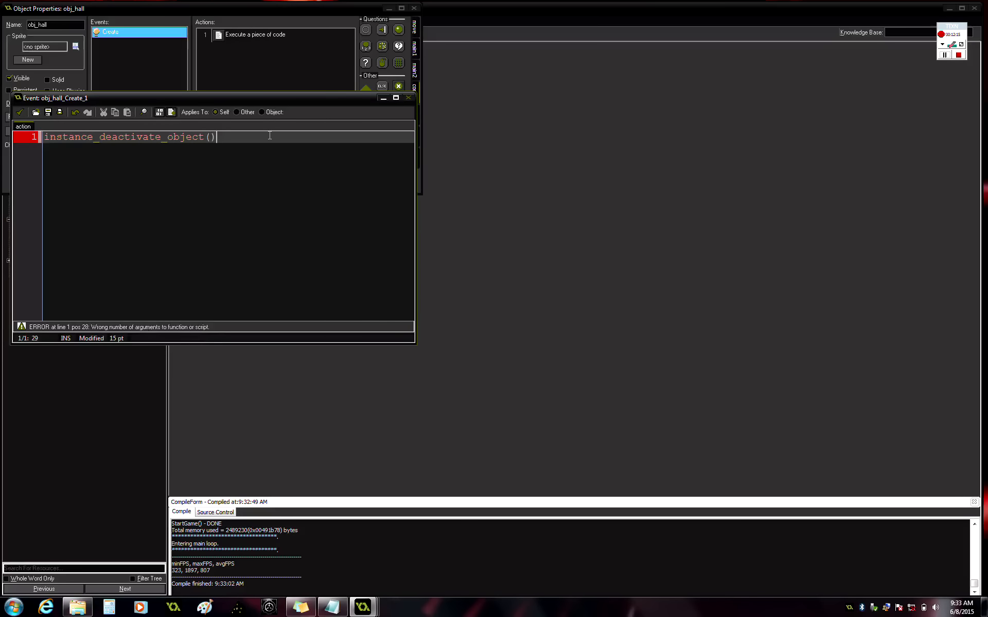
key("Left")
type("self")
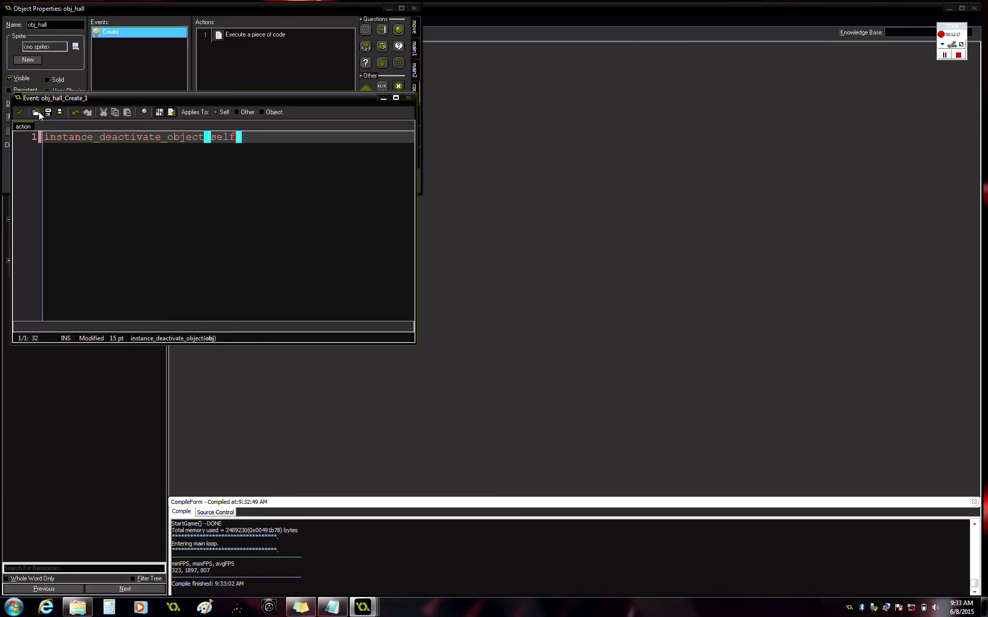
left_click(19, 112)
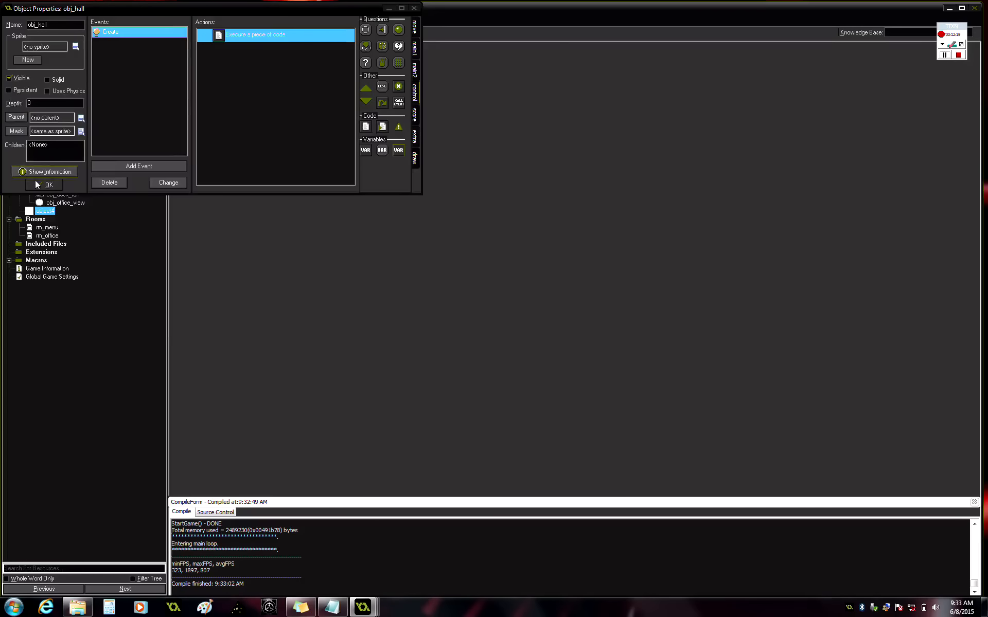
left_click(45, 184)
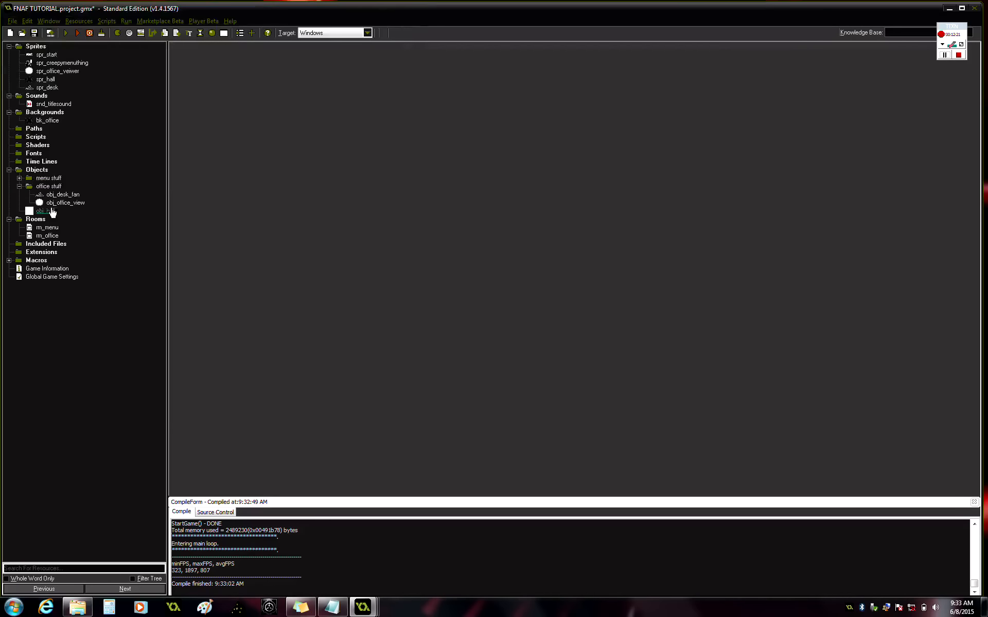
Step: Assign the spr_desk sprite to obj_hall and move the object into the office stuff group
double_click(51, 211)
left_click(77, 48)
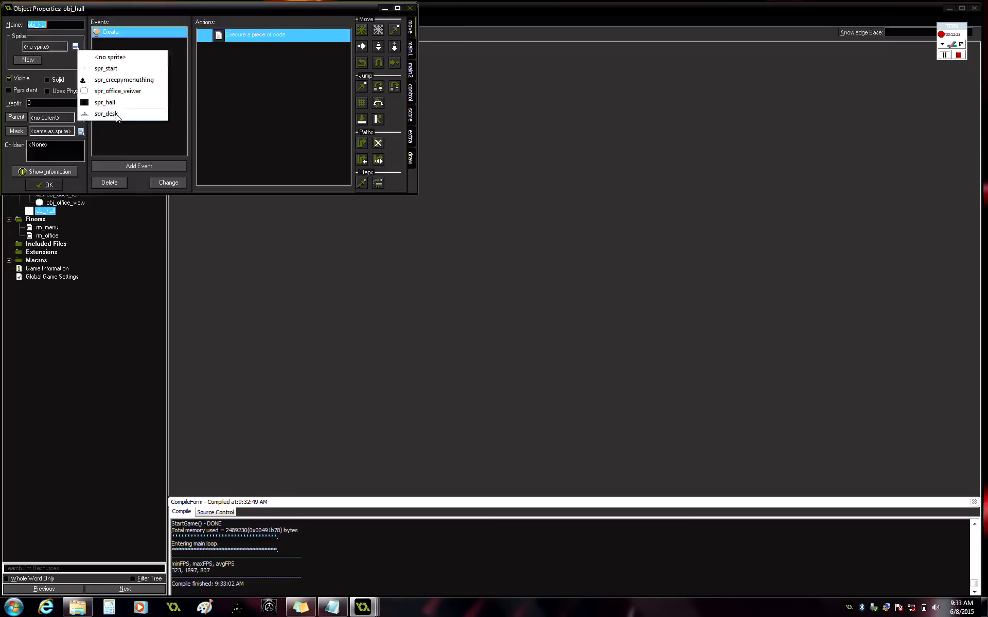
left_click(115, 113)
left_click(45, 185)
left_click_drag(49, 214, 41, 188)
left_click(19, 187)
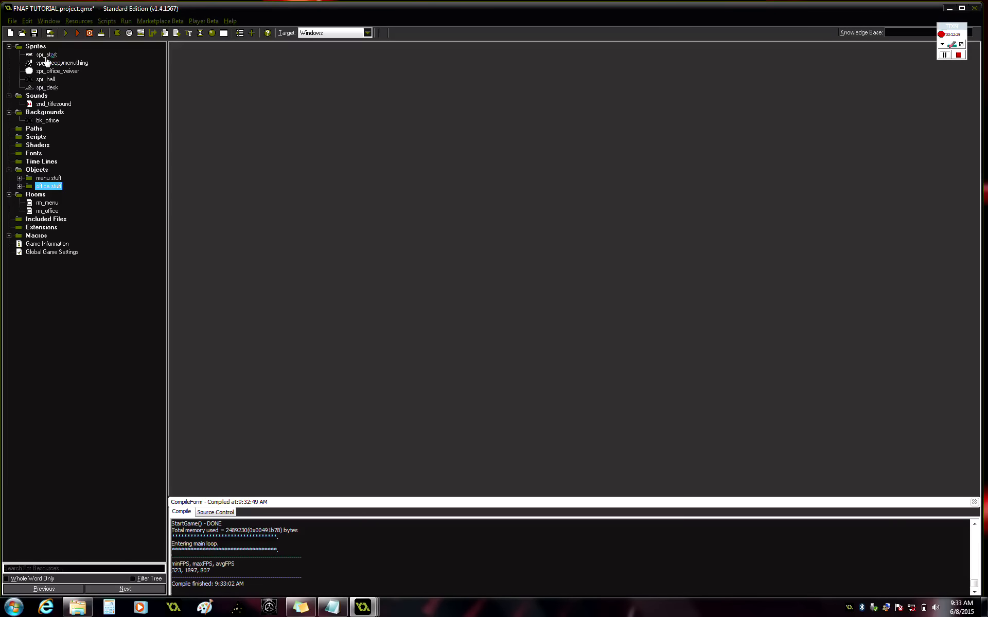
Step: Create a sprite group named menu stuff spr and move spr_start and spr_creepymenuthing into it
right_click(45, 55)
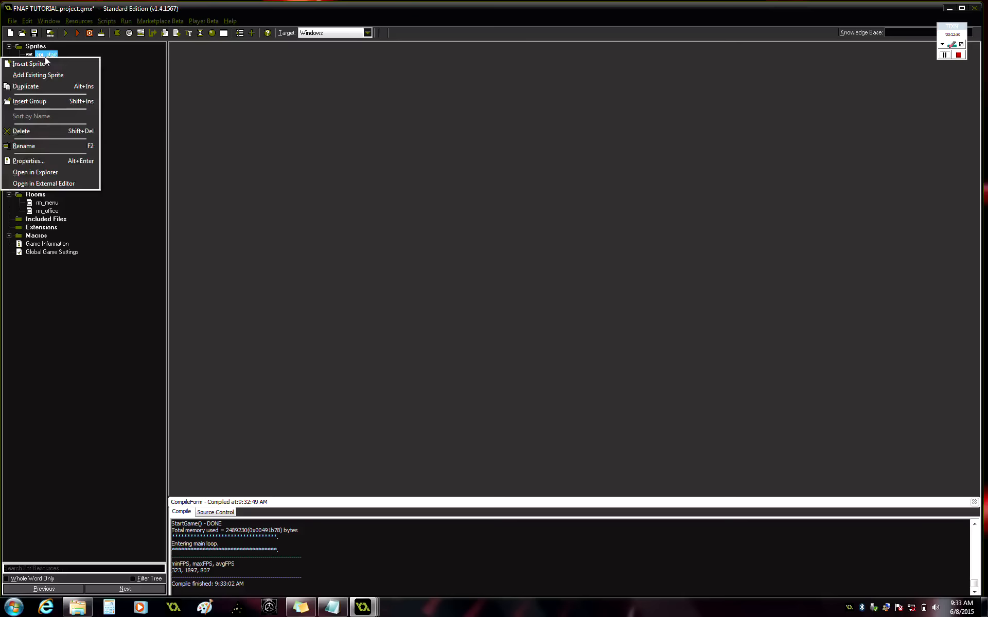
left_click(51, 101)
type("men")
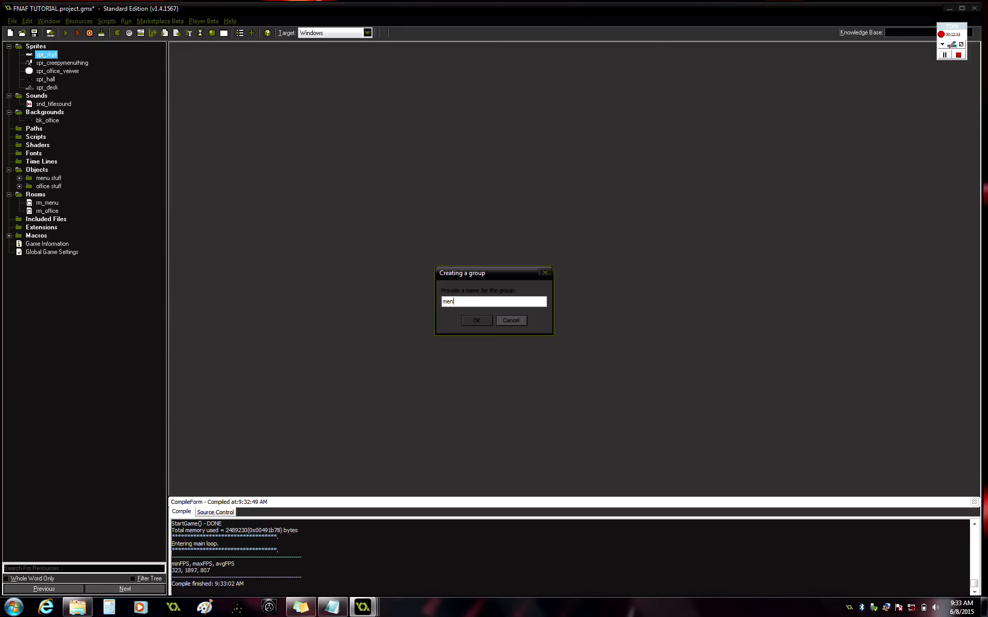
type("u stuff spr")
left_click(465, 320)
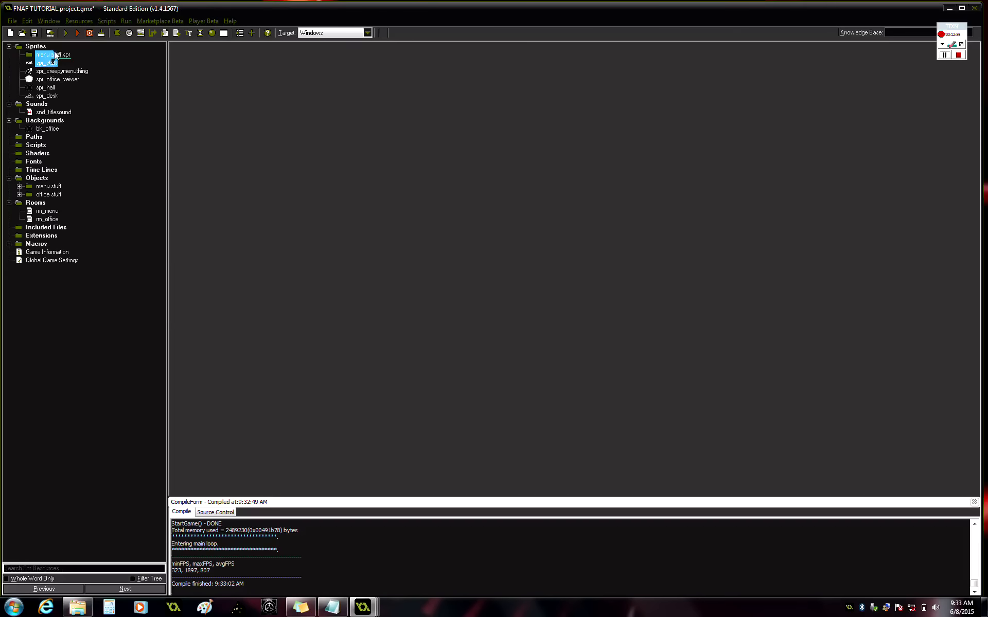
left_click_drag(58, 63, 20, 54)
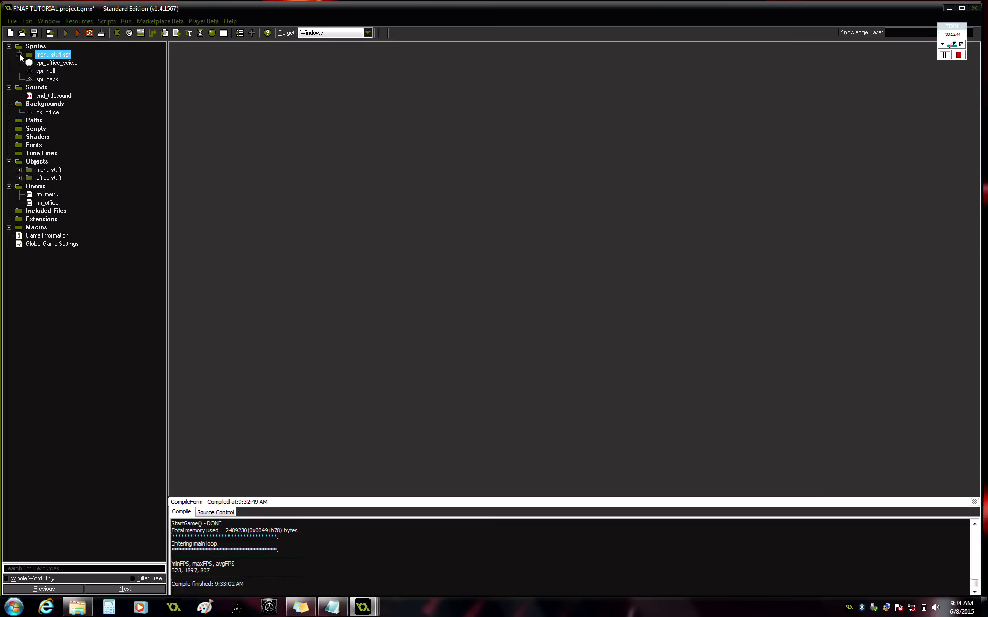
Step: Create a sprite group named office stuff spr and move spr_office_veiwer, spr_hall and spr_desk into it
right_click(47, 80)
left_click(52, 128)
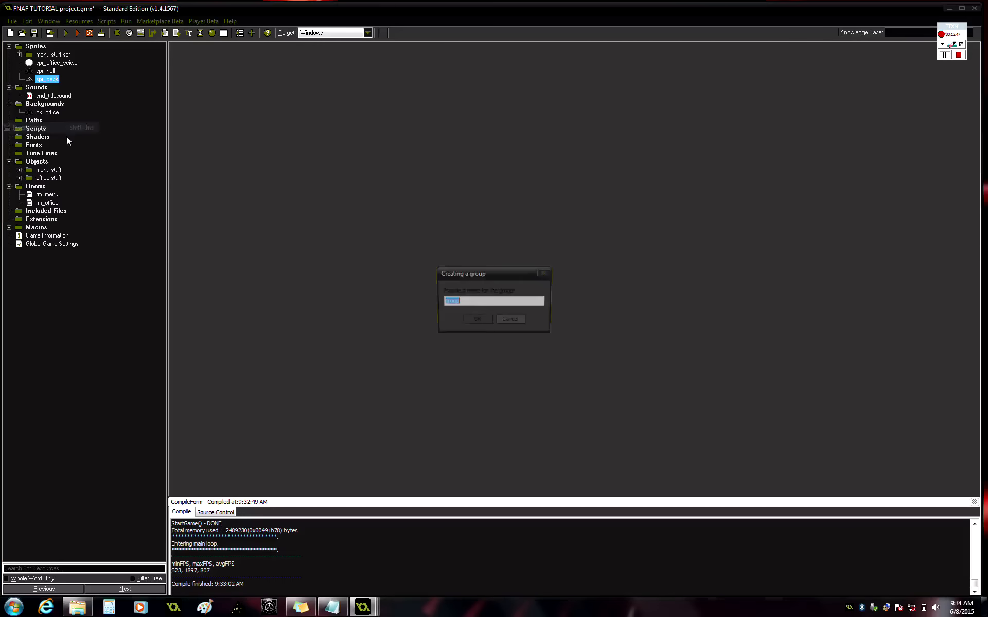
type("of")
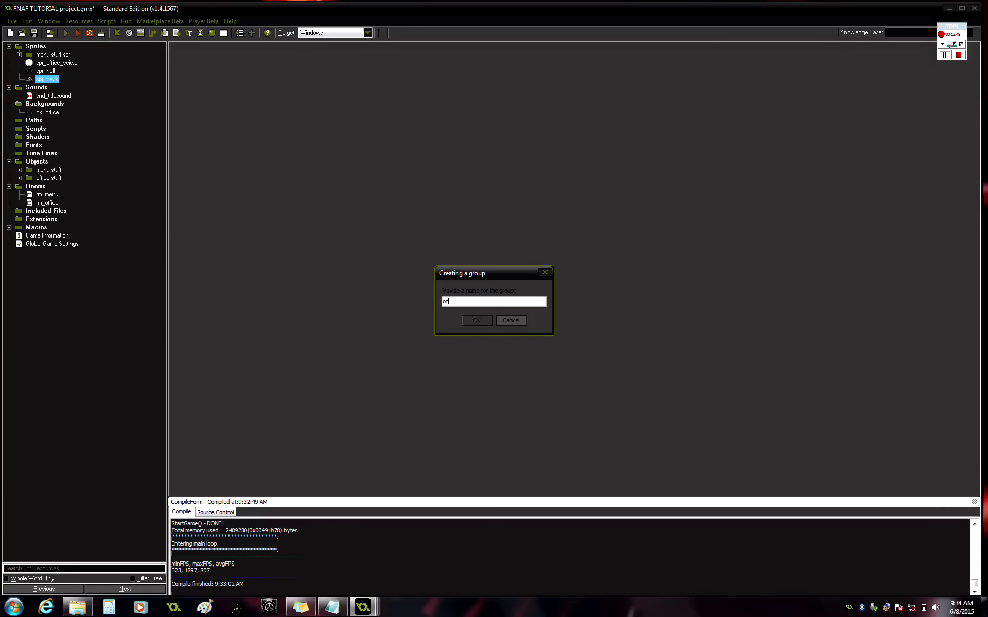
type("fice stuff spr")
left_click(473, 321)
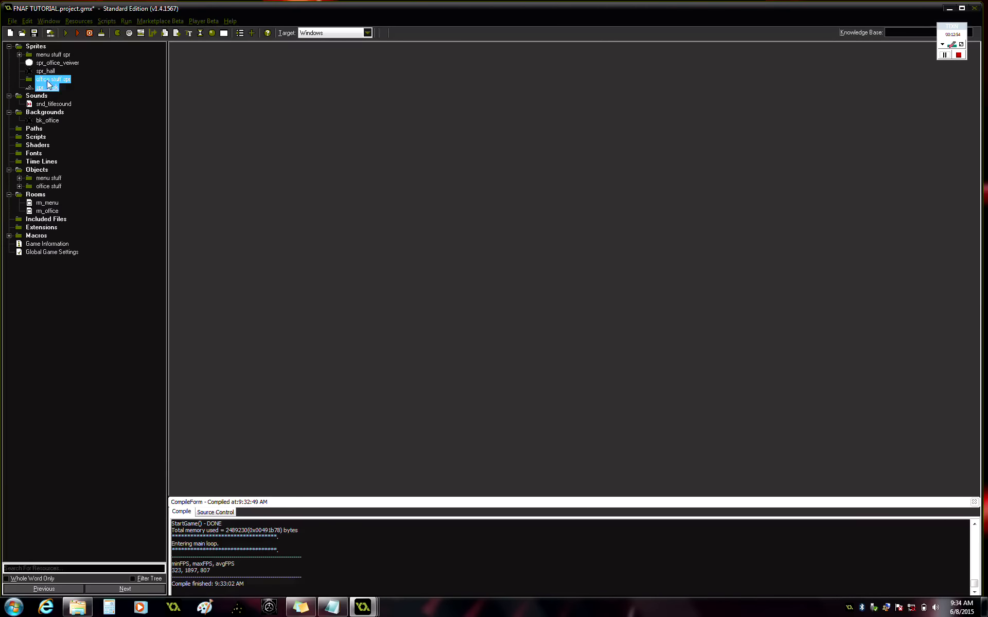
left_click_drag(46, 87, 54, 71)
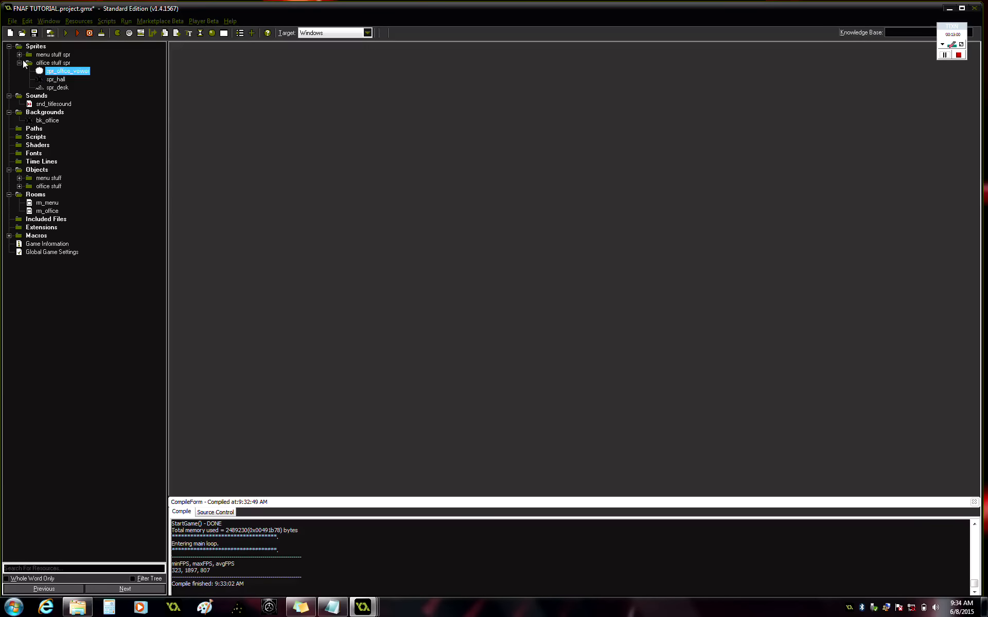
left_click(19, 63)
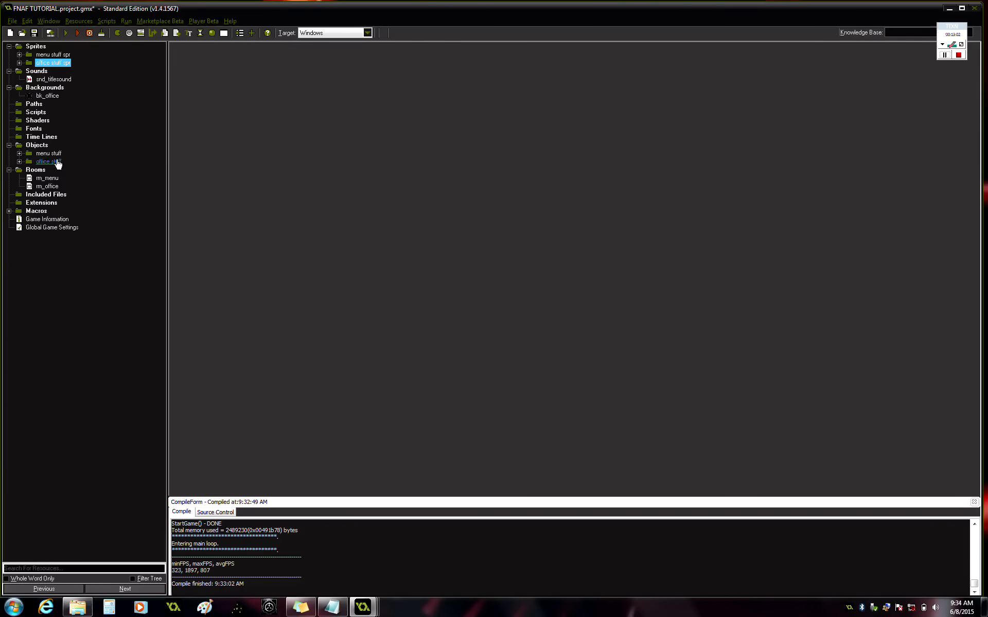
left_click(19, 162)
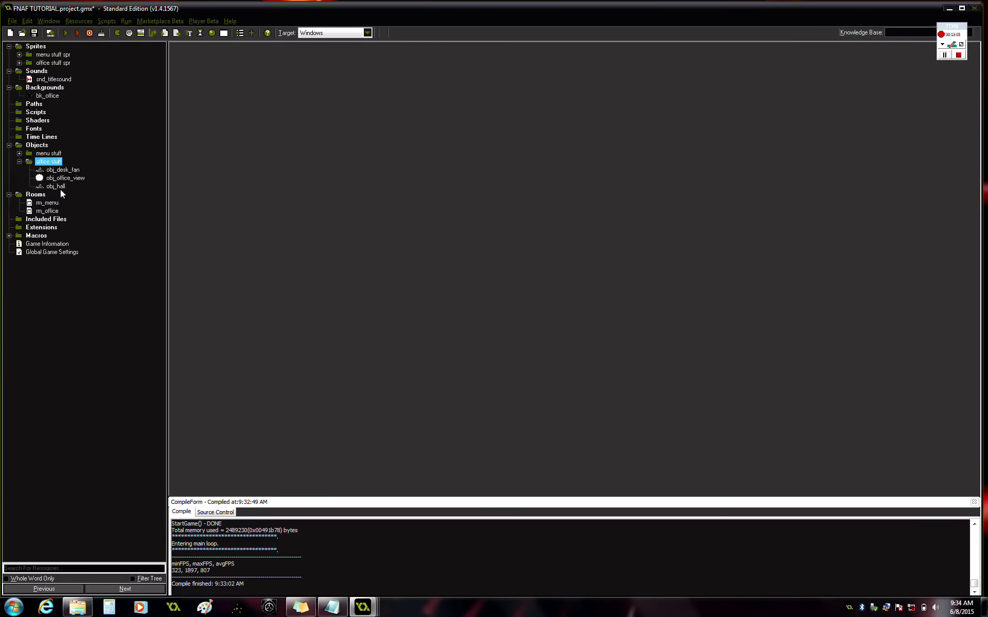
left_click(19, 162)
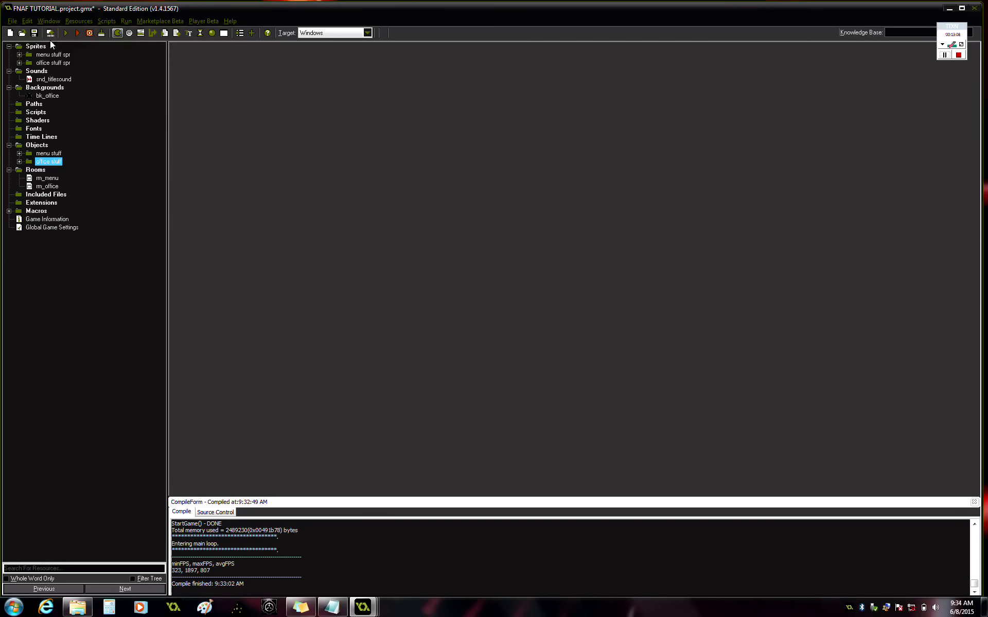
Step: Create a sprite named spr_light and load the buttons image from the fnaf rebuild folder in Pictures into it
left_click(117, 32)
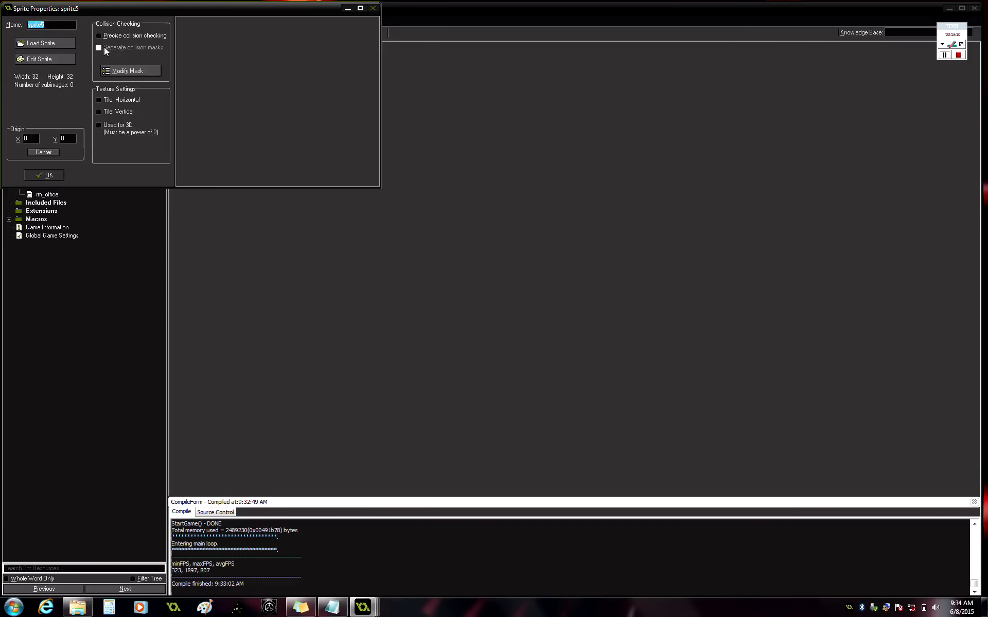
type("spr_light")
left_click(67, 57)
left_click(357, 154)
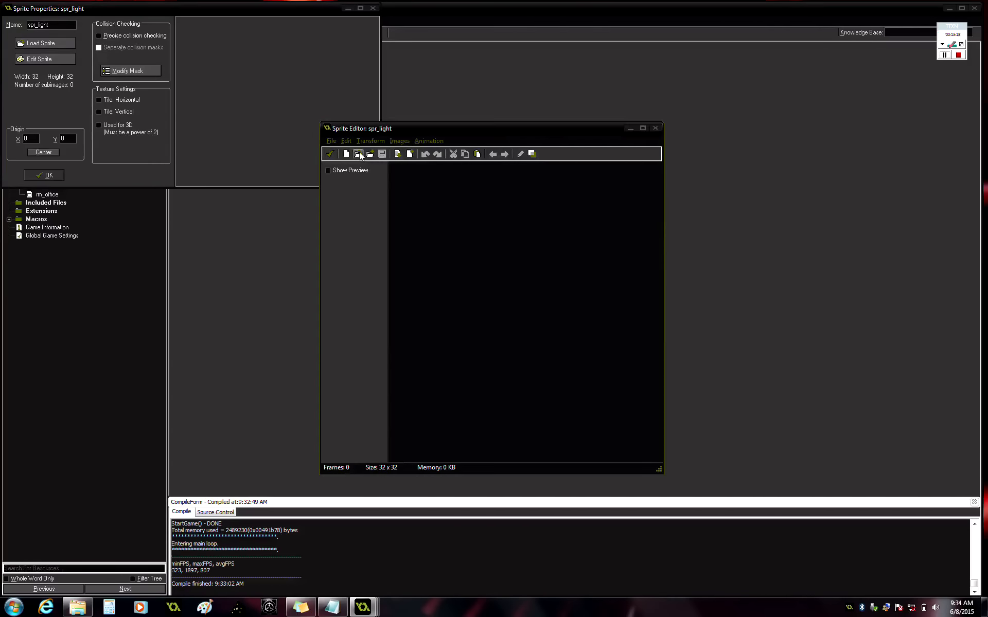
left_click(331, 245)
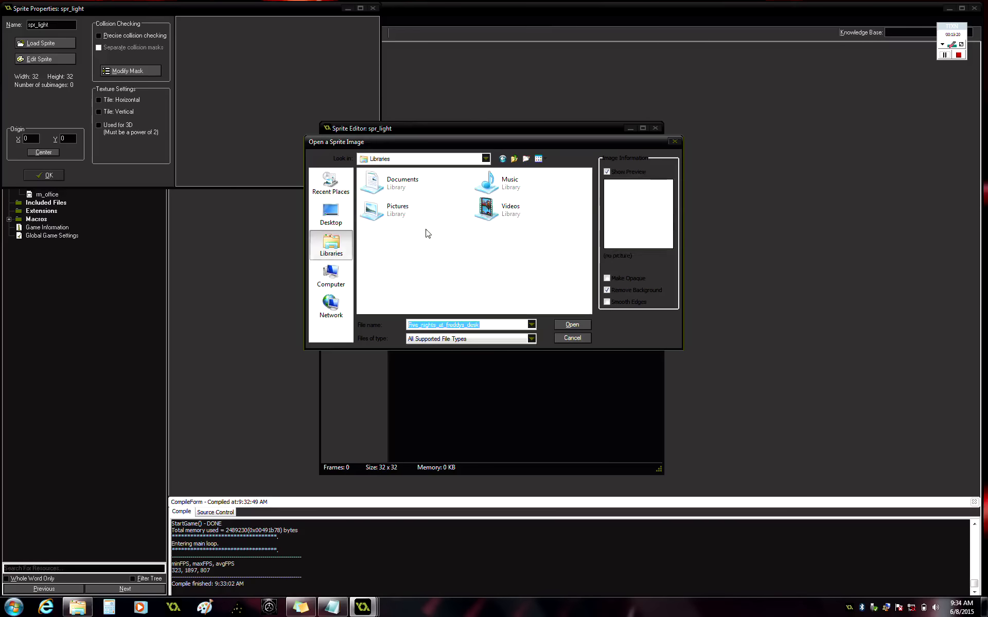
double_click(436, 216)
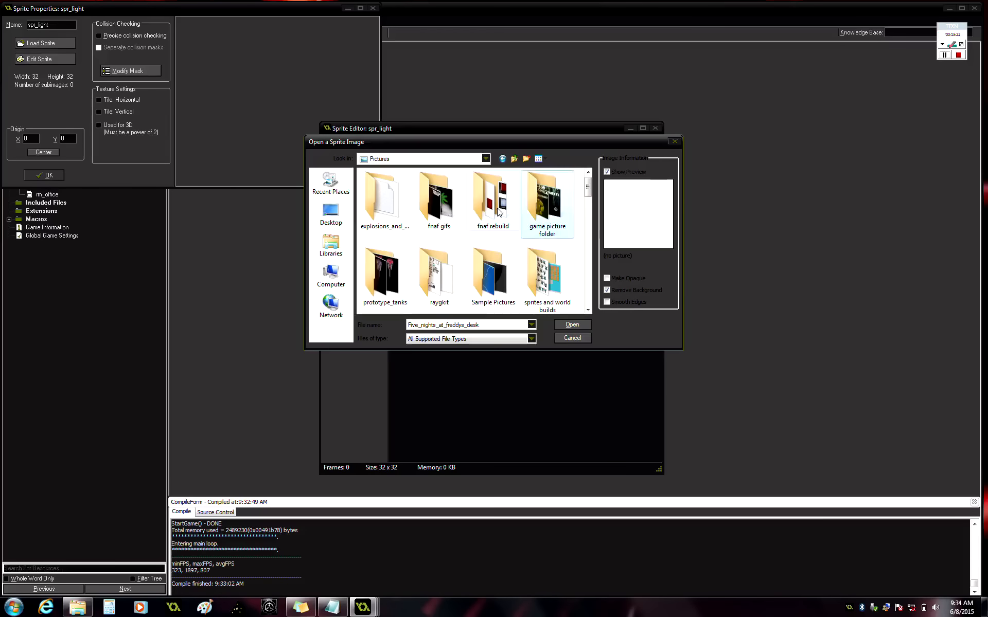
double_click(495, 213)
double_click(439, 270)
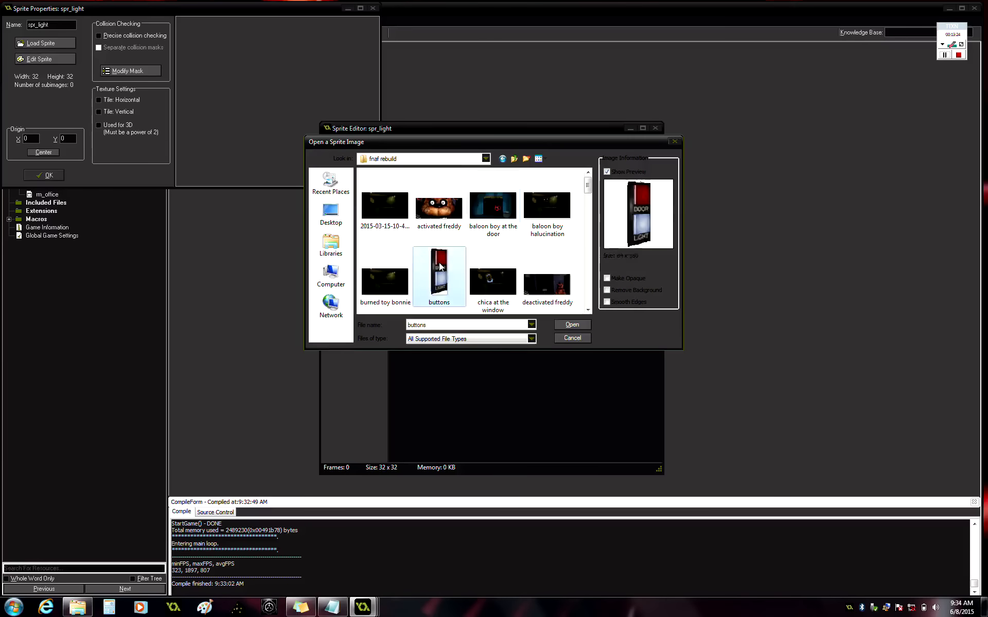
Step: Erase the white background around the button panel in spr_light's image using a magic wand selection
double_click(416, 208)
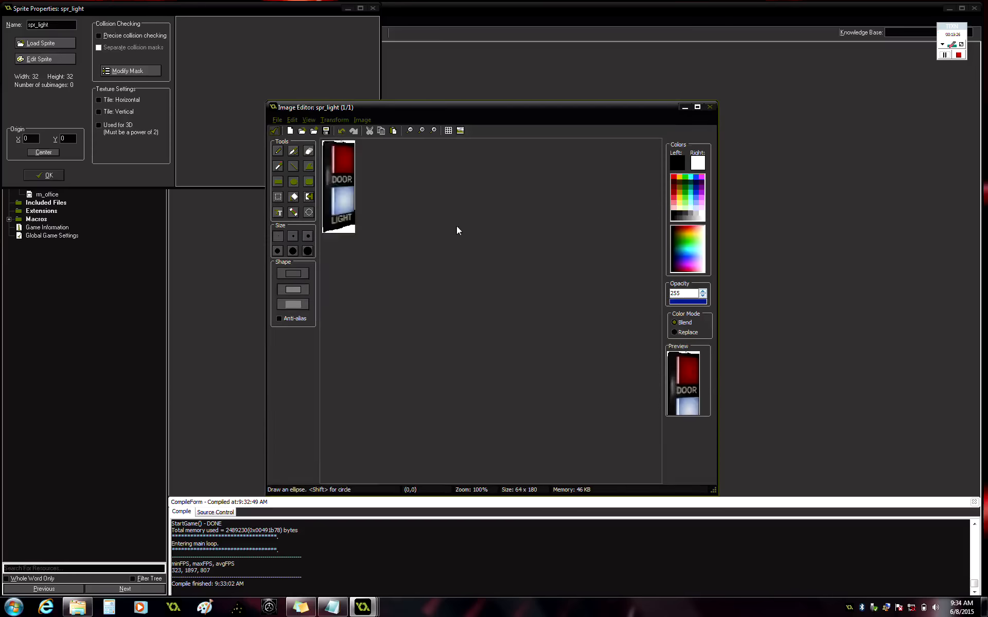
scroll(457, 228, "up", 5)
scroll(459, 230, "down", 3)
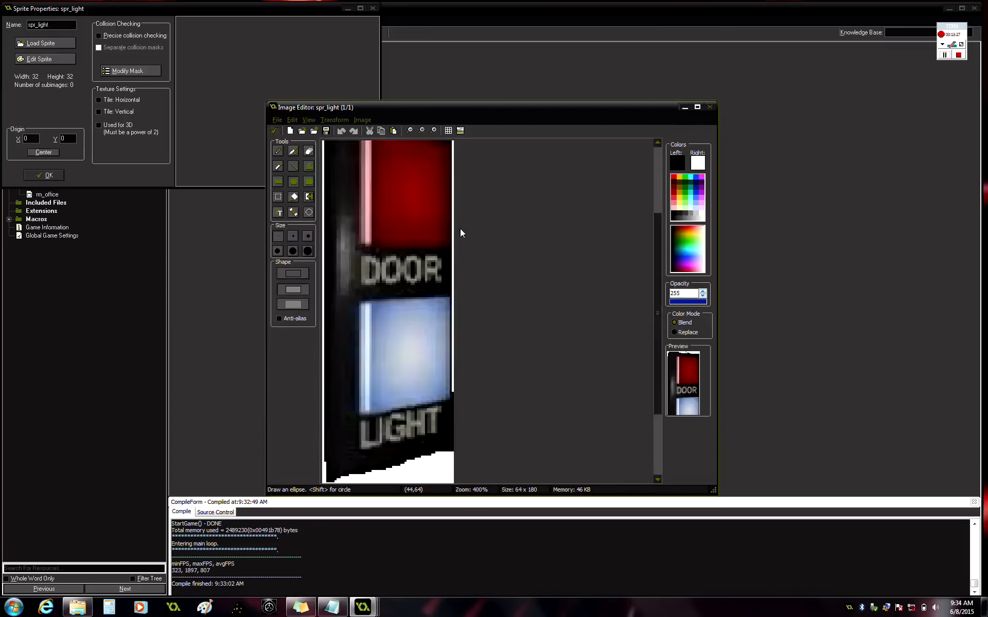
left_click(295, 214)
left_click(418, 143)
key("Delete")
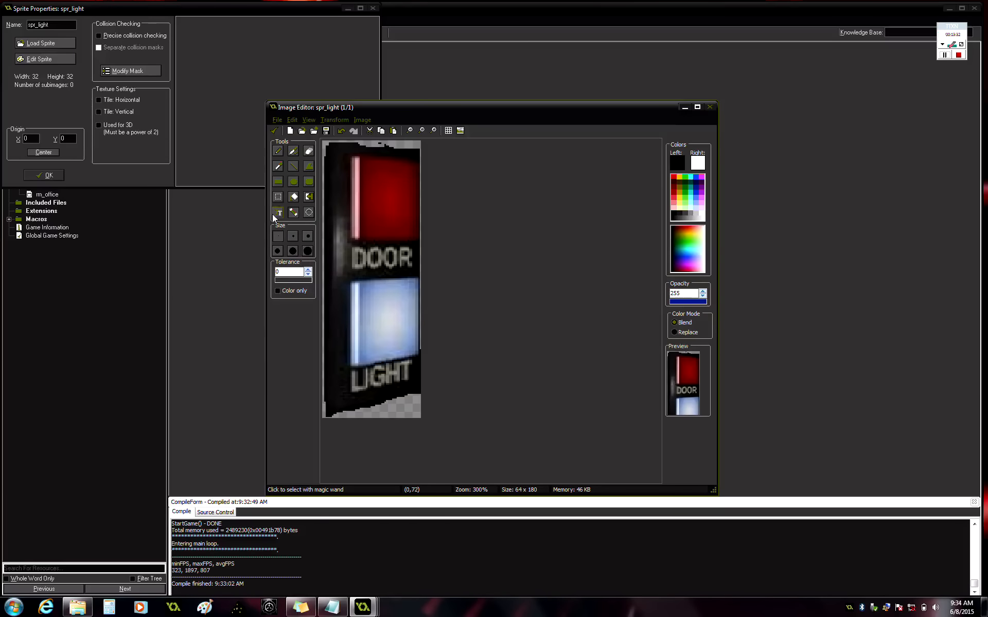
left_click(278, 197)
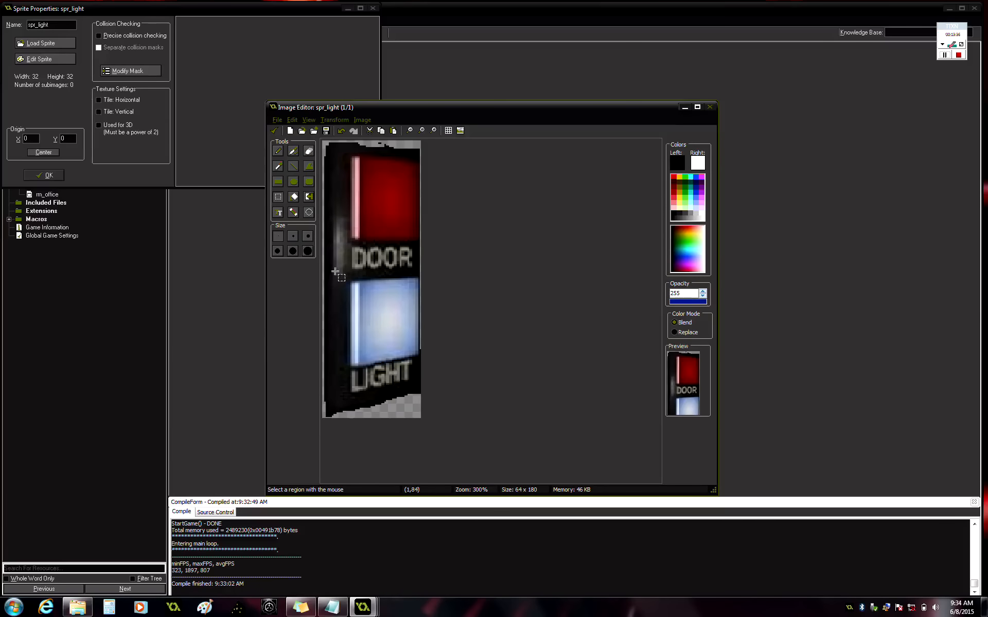
left_click_drag(325, 271, 425, 146)
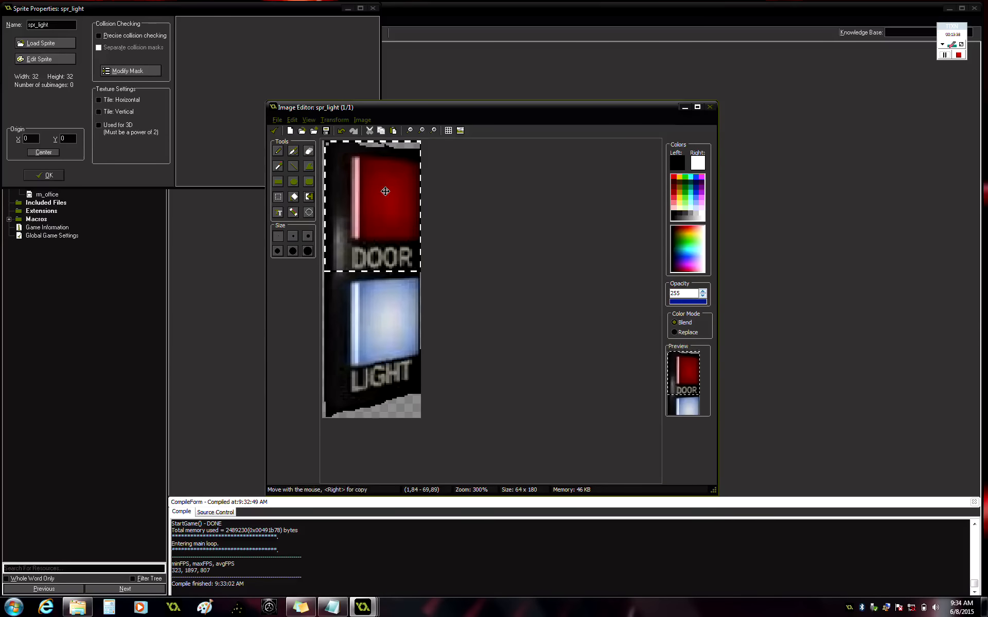
left_click(340, 131)
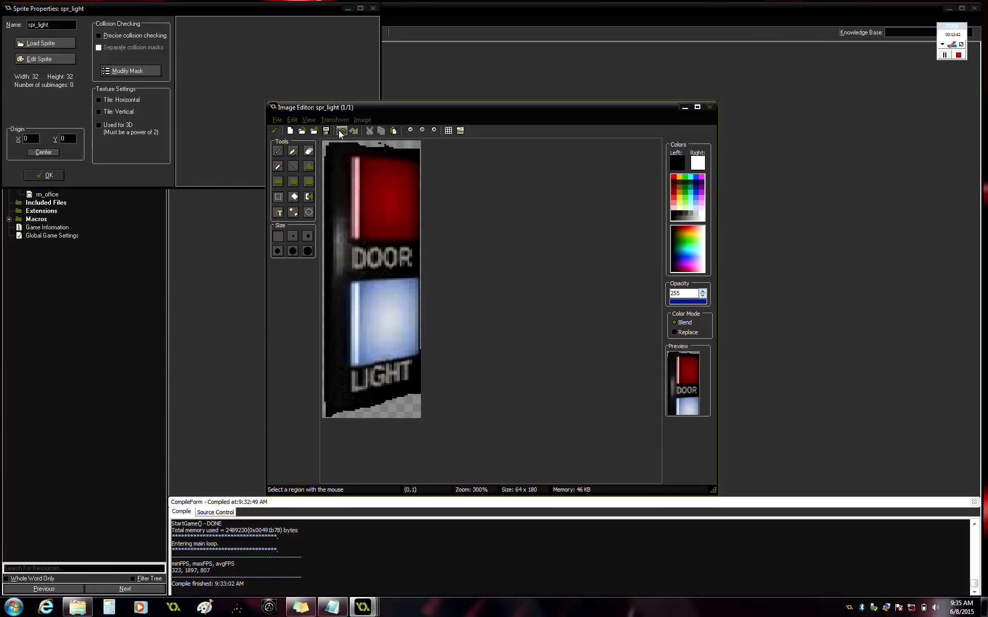
Step: Accept the edited button panel image and save the spr_light sprite
left_click(273, 130)
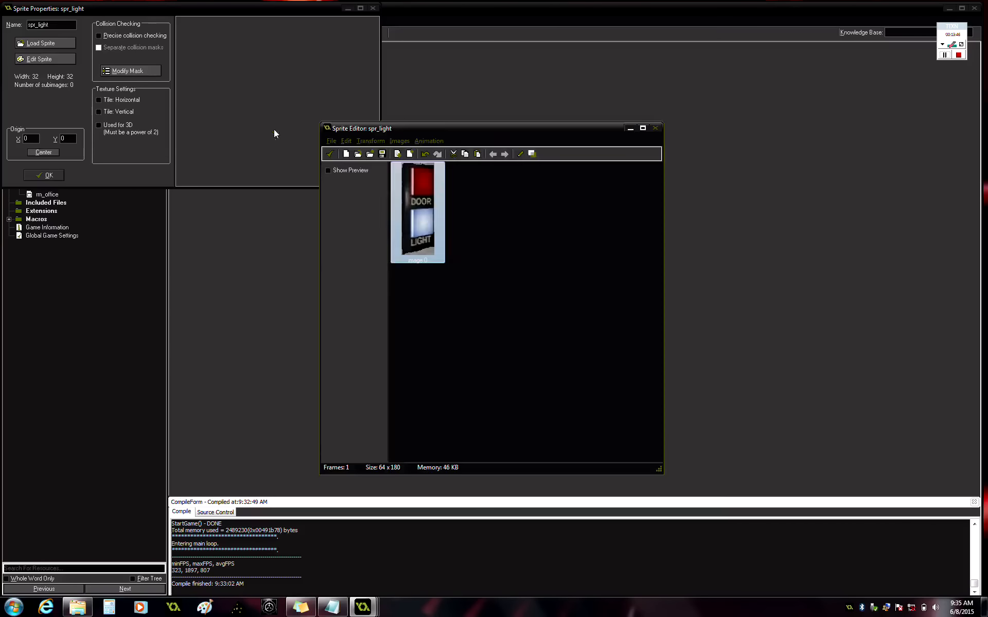
left_click(329, 156)
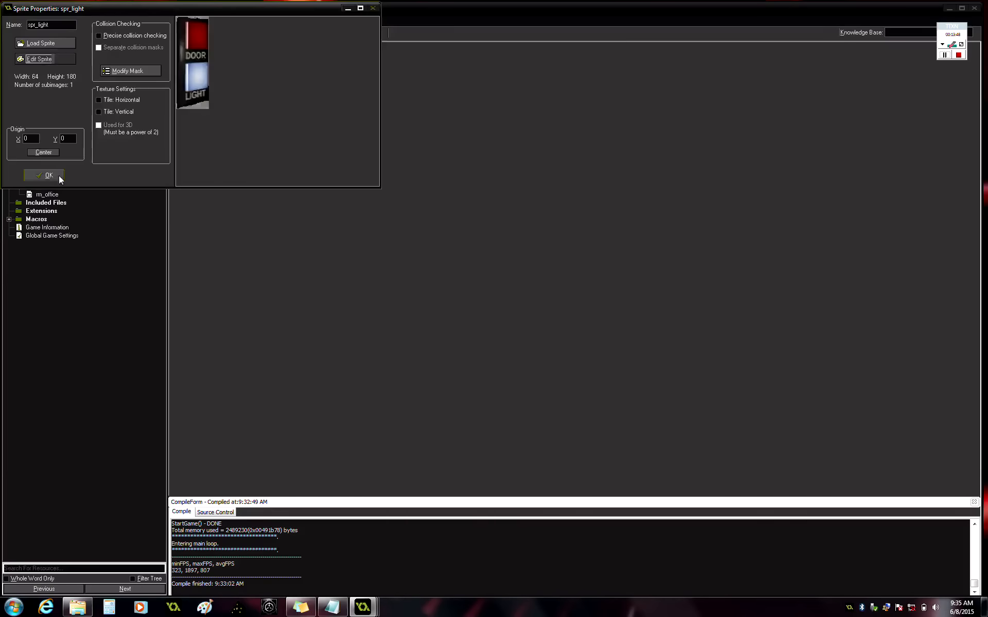
left_click(59, 175)
Step: Duplicate the spr_light sprite and name the copy spr_light_button
left_click(49, 74)
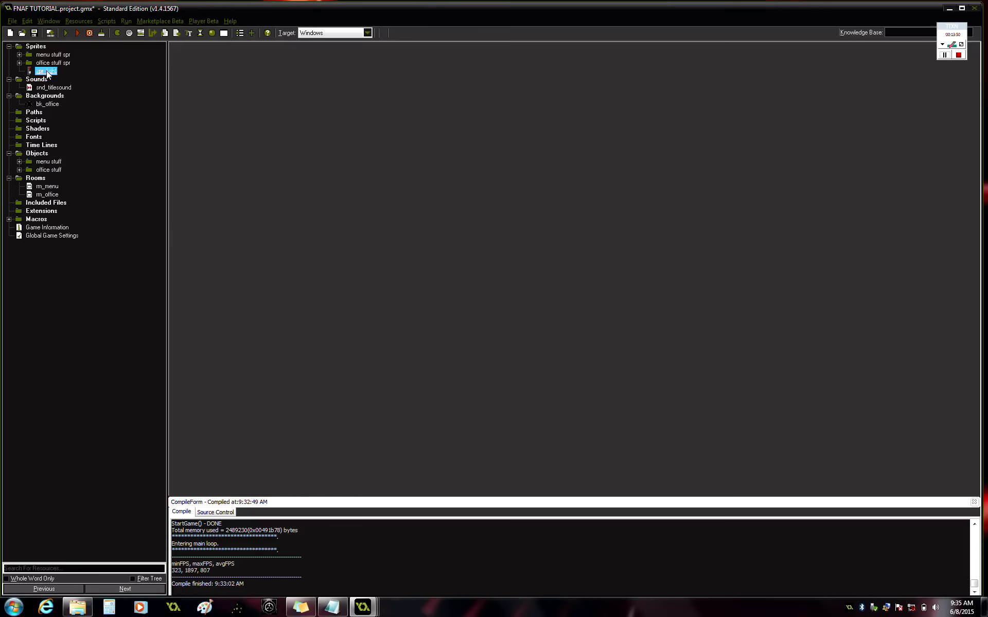
right_click(49, 74)
left_click(50, 100)
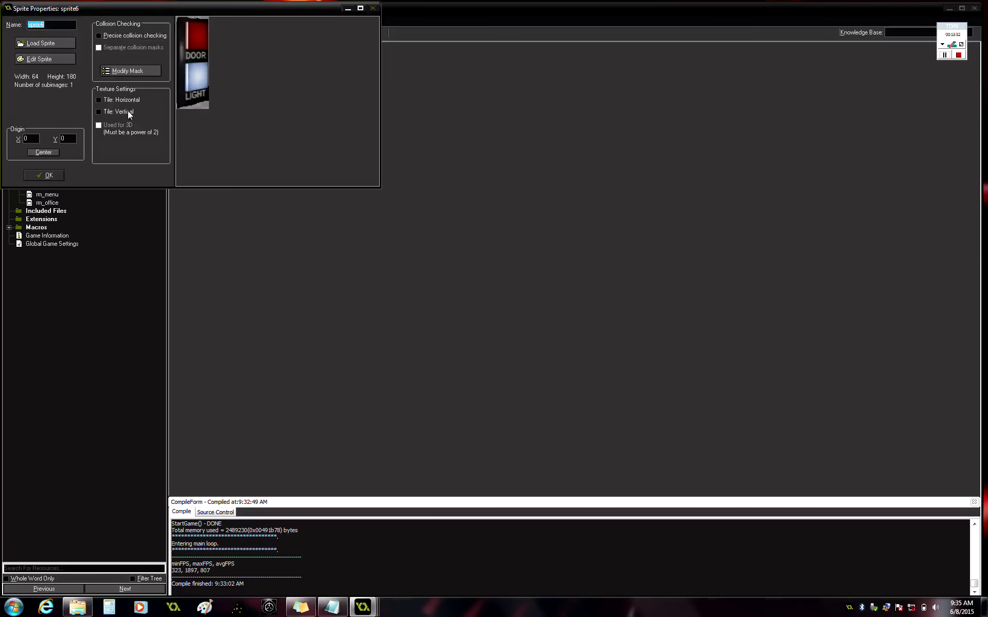
type("spr_light button")
Step: Cut the red door button out of spr_light_button's image with a small spray selection around it
left_click(42, 59)
double_click(424, 191)
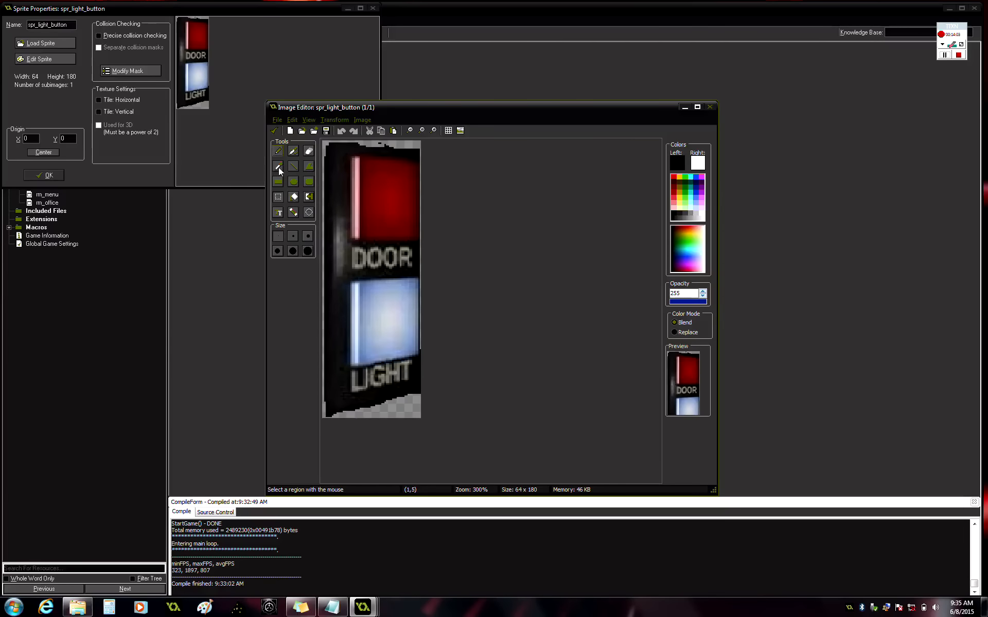
left_click(308, 212)
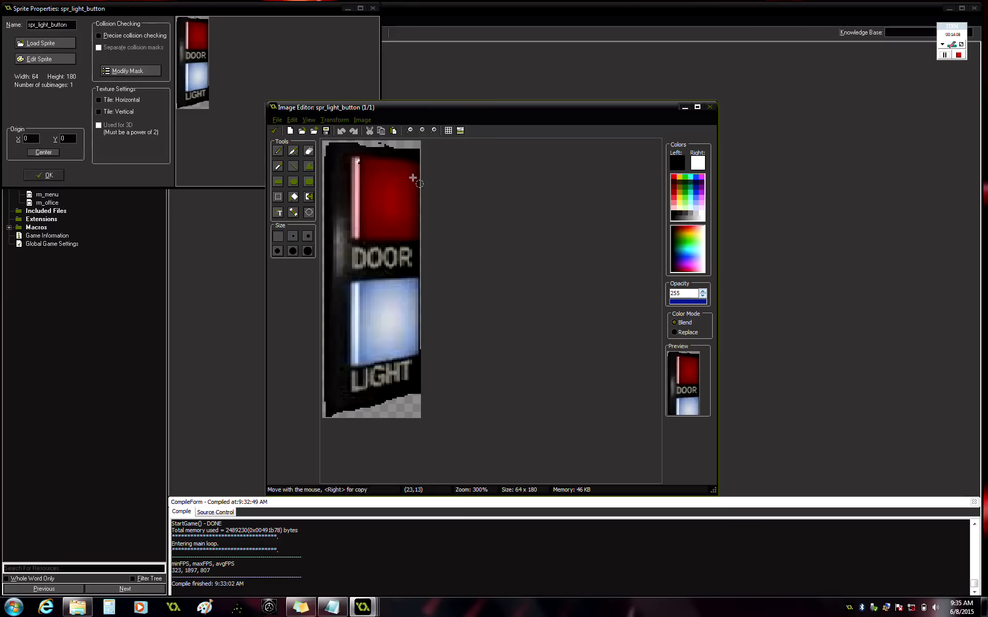
left_click(310, 237)
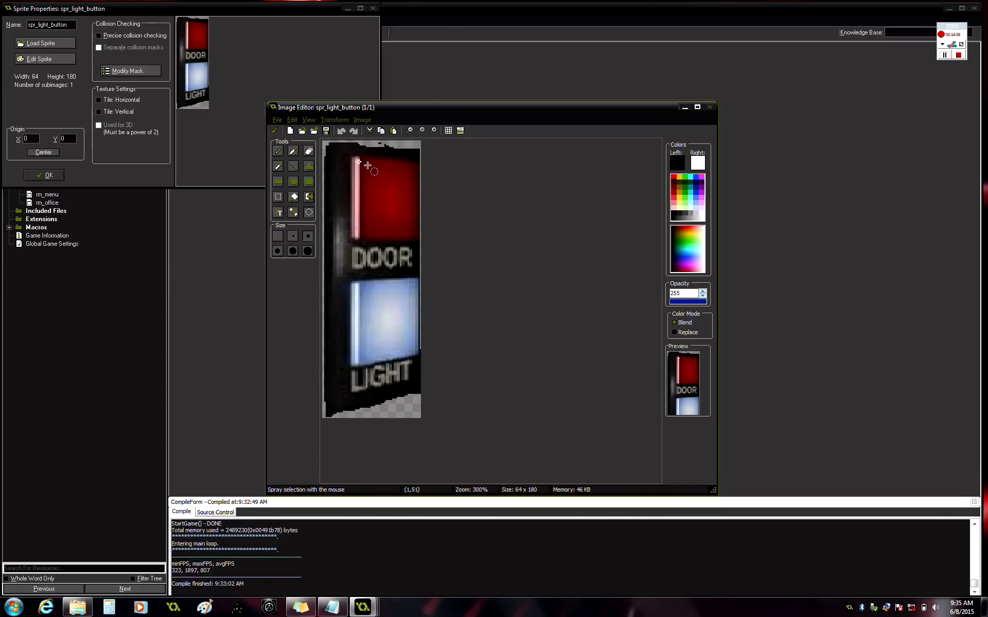
mouse_move(367, 173)
left_mouse_down()
mouse_move(355, 183)
mouse_move(363, 235)
mouse_move(416, 232)
mouse_move(415, 169)
mouse_move(355, 170)
mouse_move(407, 183)
mouse_move(409, 224)
mouse_move(391, 225)
mouse_move(380, 206)
mouse_move(387, 200)
mouse_move(403, 207)
mouse_move(380, 216)
mouse_move(385, 183)
left_mouse_up()
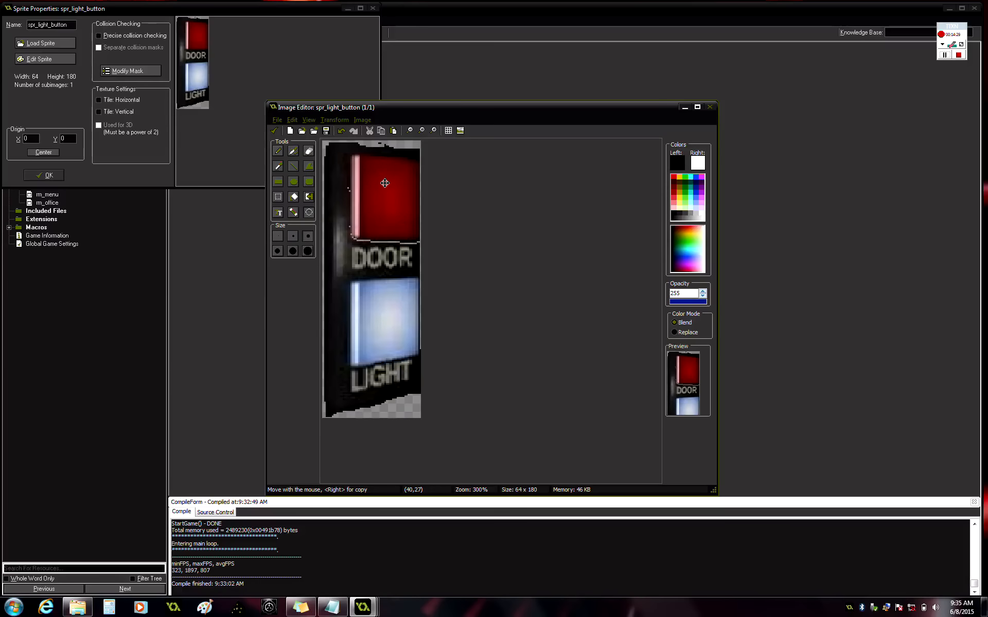
left_click(370, 131)
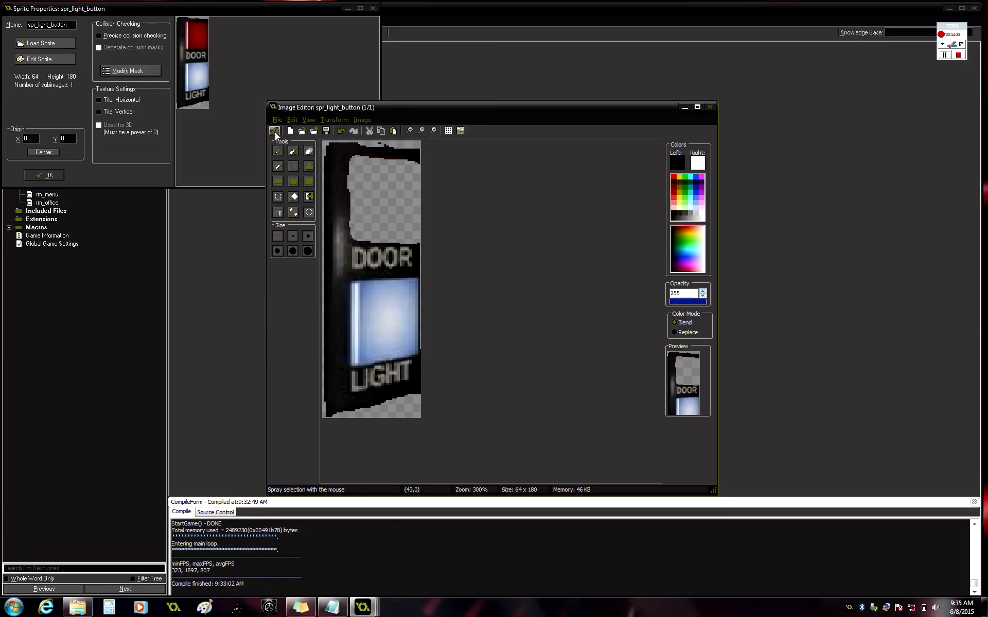
Step: Erase the rest of the panel, paste the cut red button in the middle of the canvas and accept the edited image
left_click(309, 151)
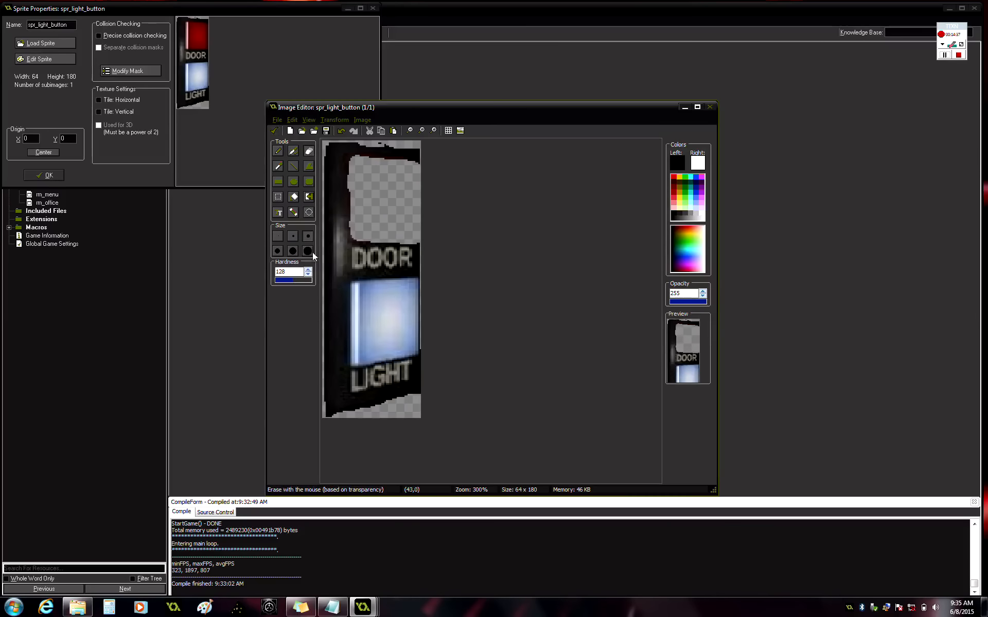
mouse_move(351, 269)
left_mouse_down()
mouse_move(294, 464)
mouse_move(313, 185)
mouse_move(417, 147)
left_mouse_up()
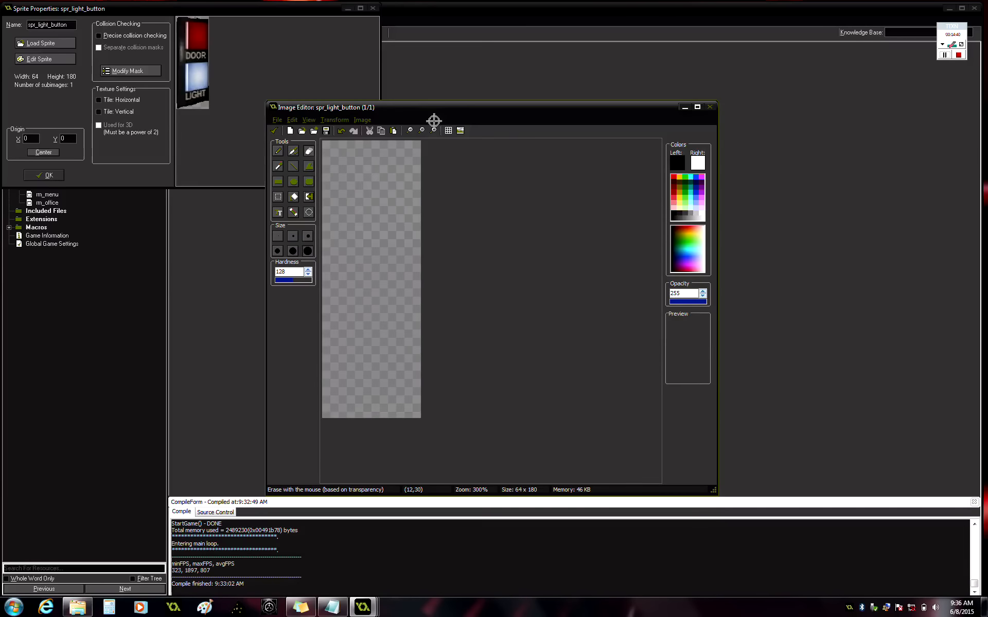
left_click(394, 130)
left_click_drag(360, 194, 372, 279)
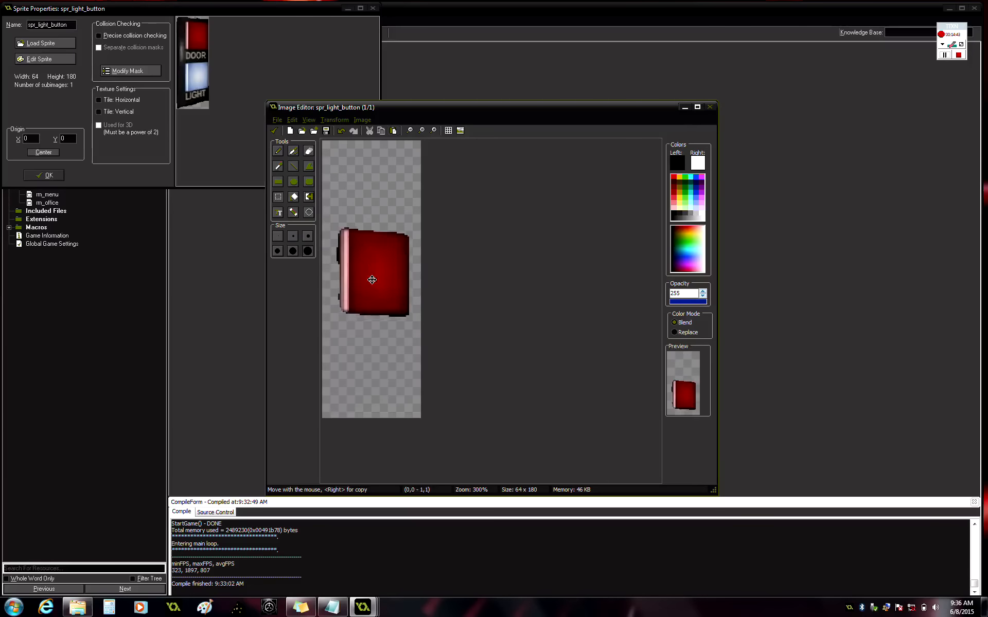
left_click(274, 131)
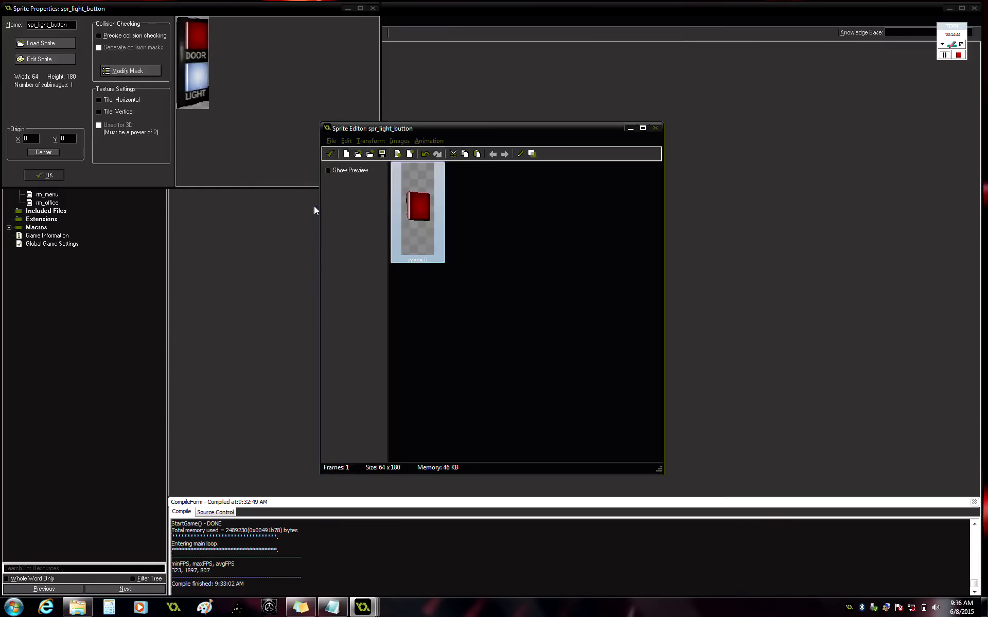
left_click(330, 154)
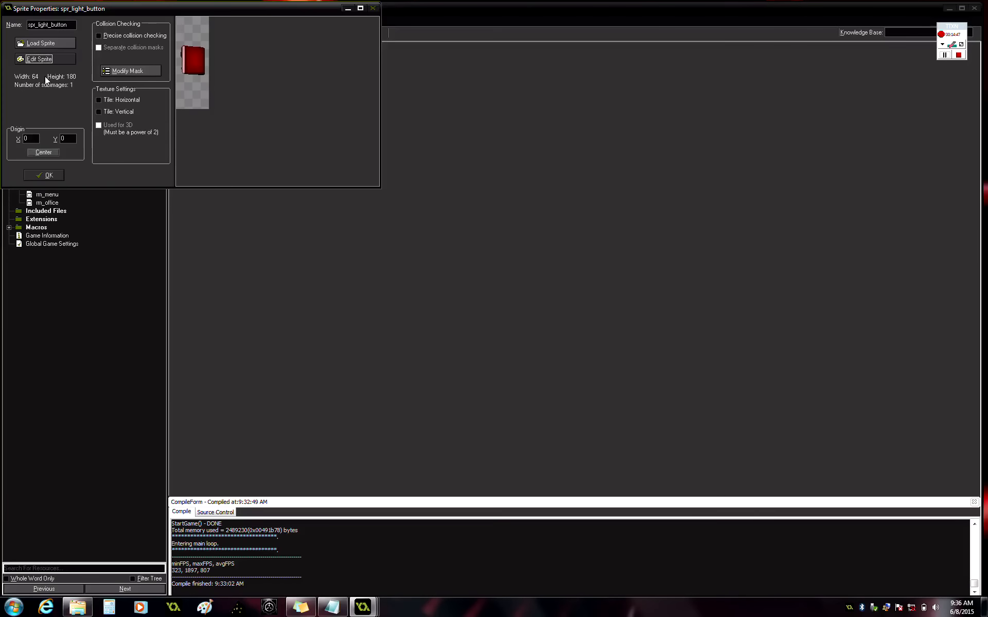
Step: Rename the red button sprite to spr_door_button and save it
left_click(47, 25)
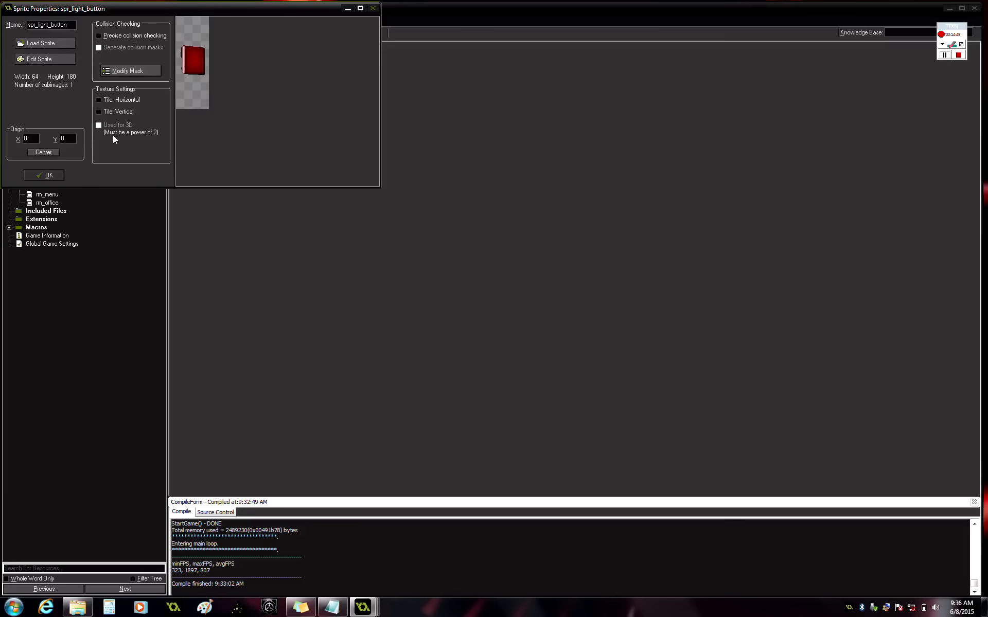
key("BackSpace")
key("BackSpace")
key("BackSpace")
key("BackSpace")
key("BackSpace")
type("door")
left_click(41, 175)
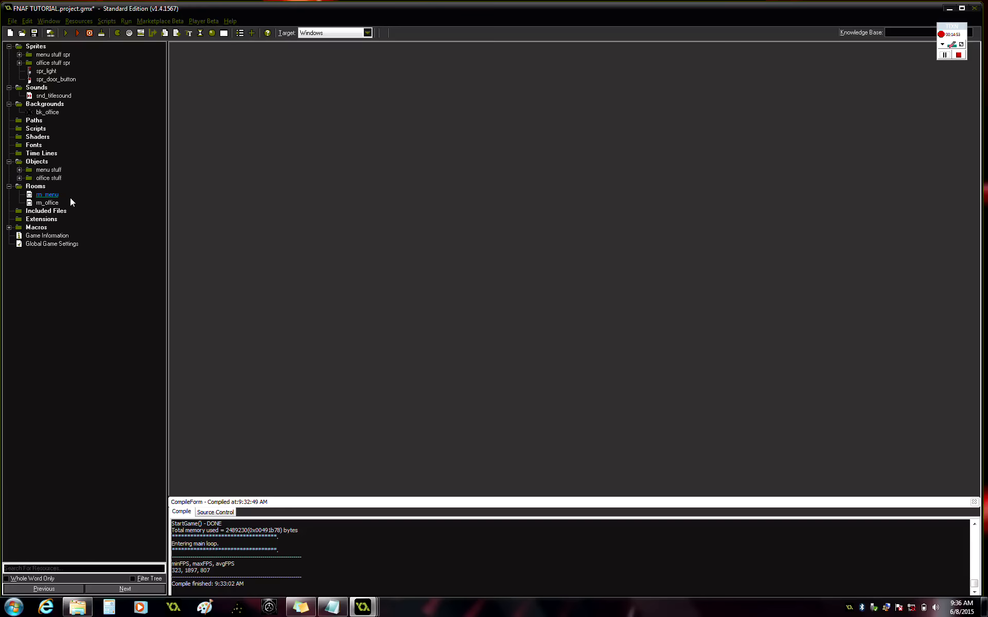
Step: Move spr_light into the office stuff spr group and duplicate it as spr_light_button
left_click(46, 71)
left_click_drag(43, 63, 55, 92)
right_click(60, 78)
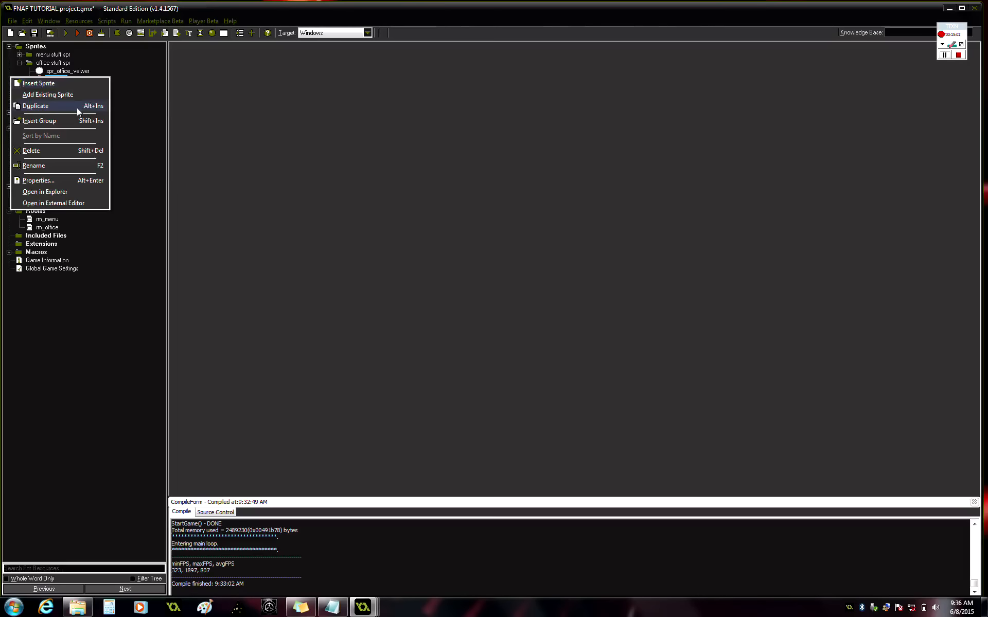
left_click(75, 107)
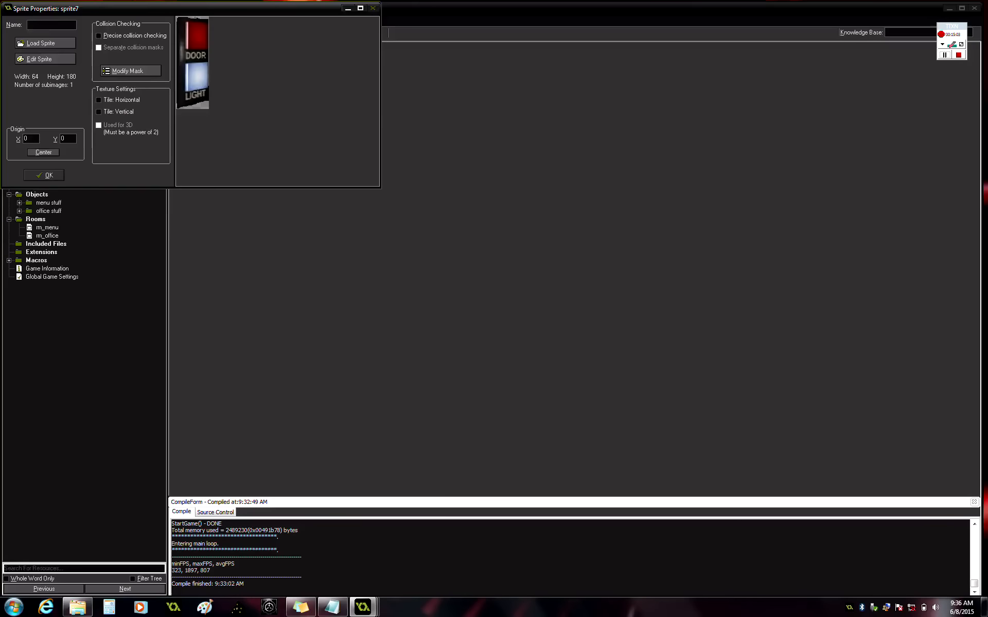
type("spr_light button")
Step: Open spr_light_button's image for editing and set up the spray selection tool with a small brush size
left_click(47, 56)
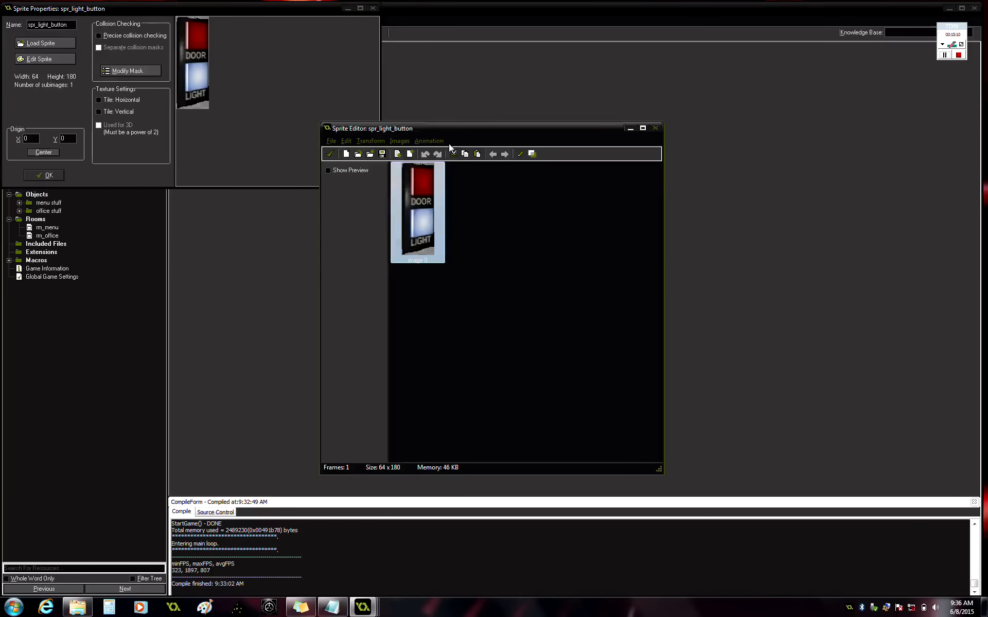
double_click(415, 217)
scroll(421, 243, "up", 3)
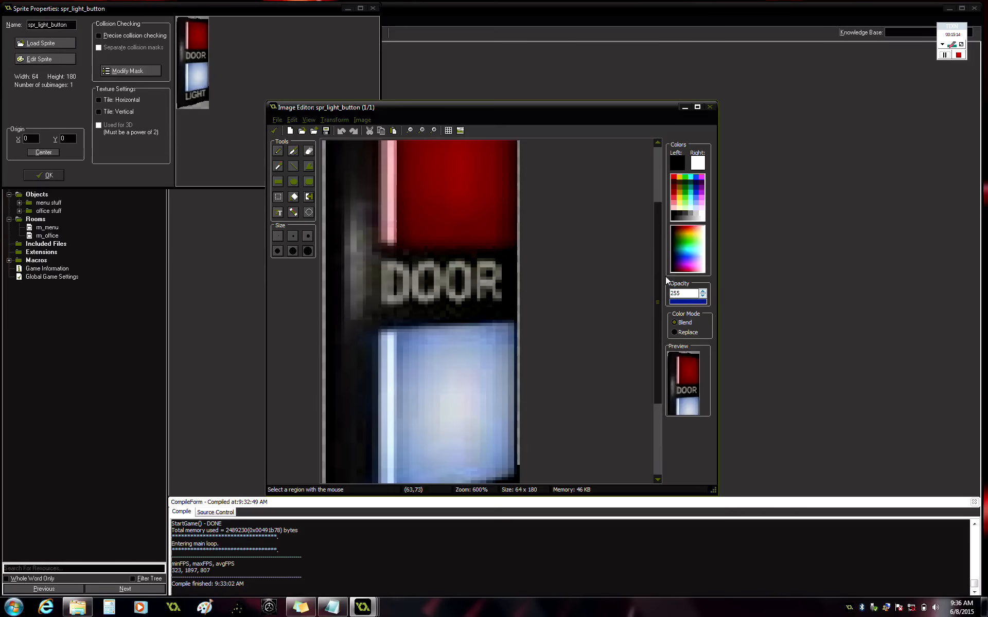
scroll(604, 320, "down", 3)
left_click(292, 213)
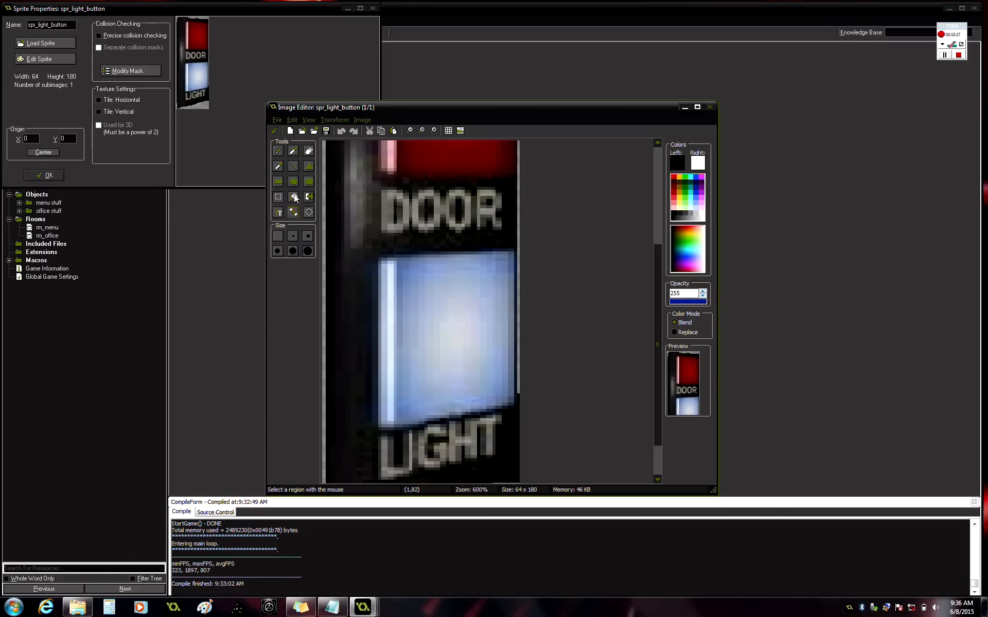
left_click(310, 213)
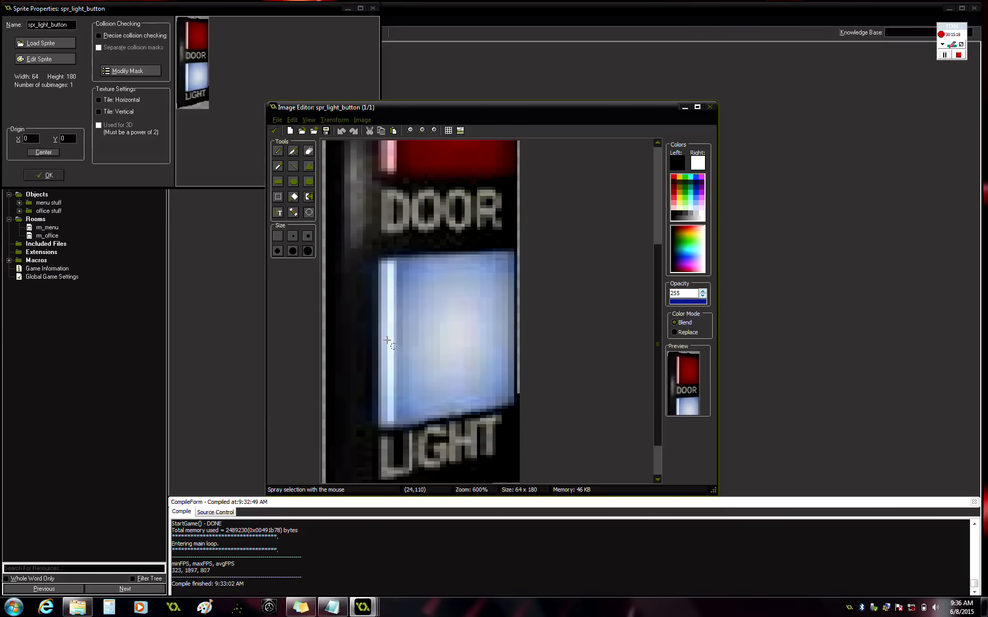
left_click(394, 382)
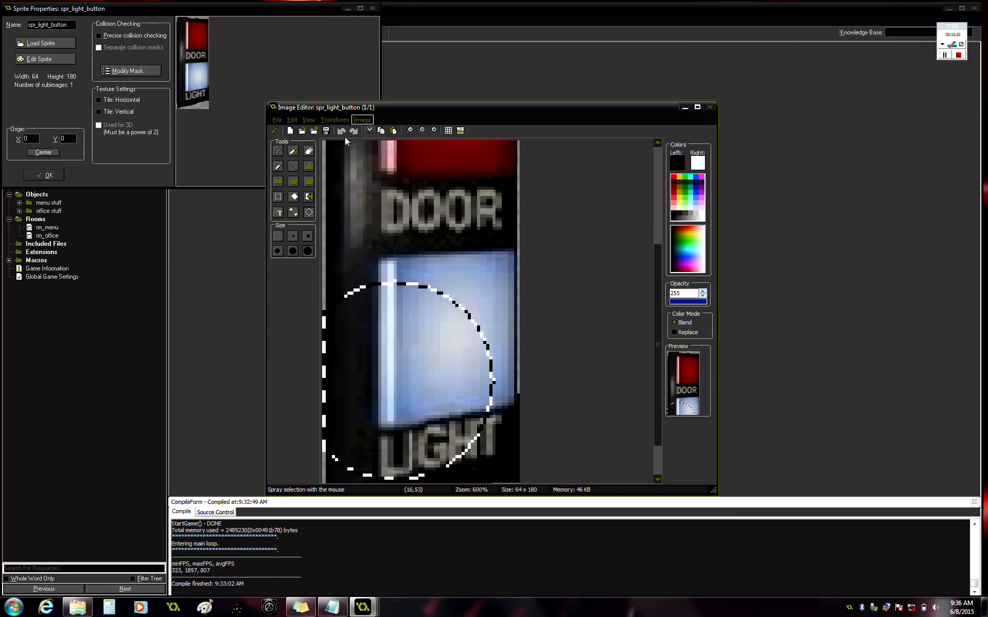
left_click(362, 186)
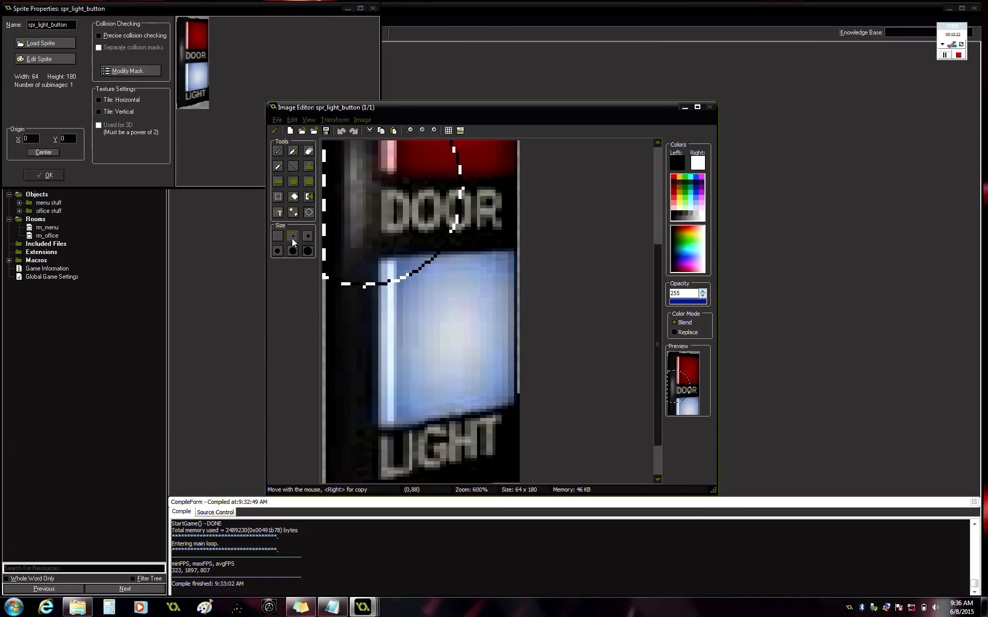
left_click(307, 238)
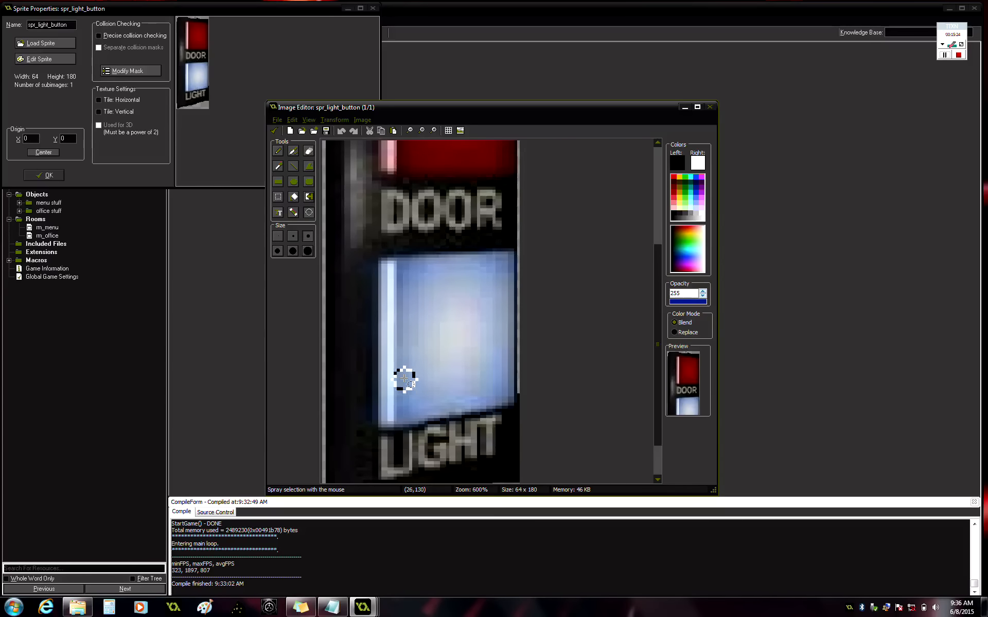
left_click(402, 383)
mouse_move(400, 396)
left_mouse_down()
mouse_move(394, 419)
mouse_move(383, 420)
mouse_move(389, 312)
left_mouse_up()
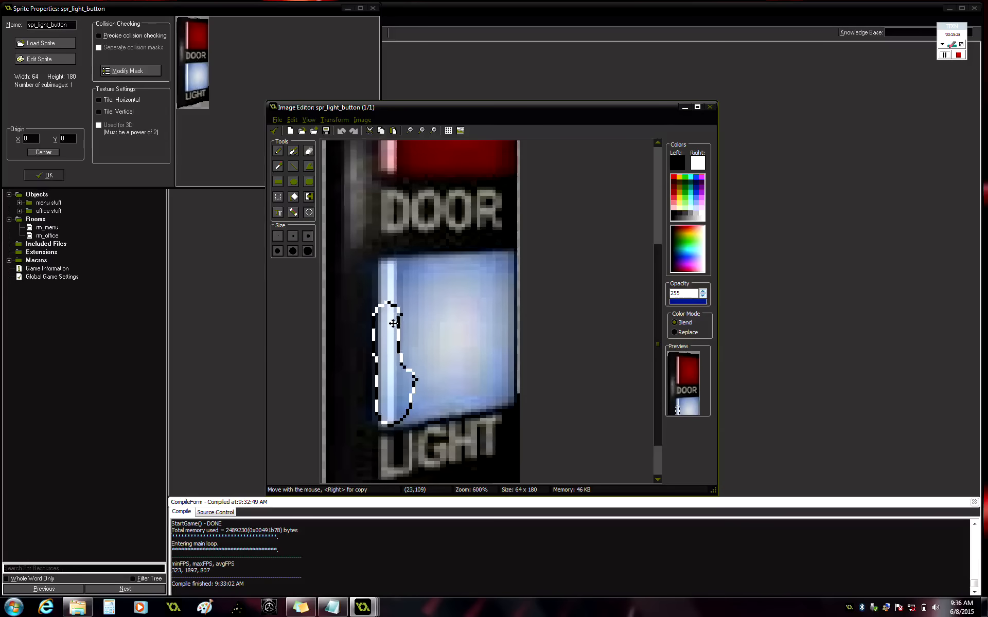
left_click(386, 312)
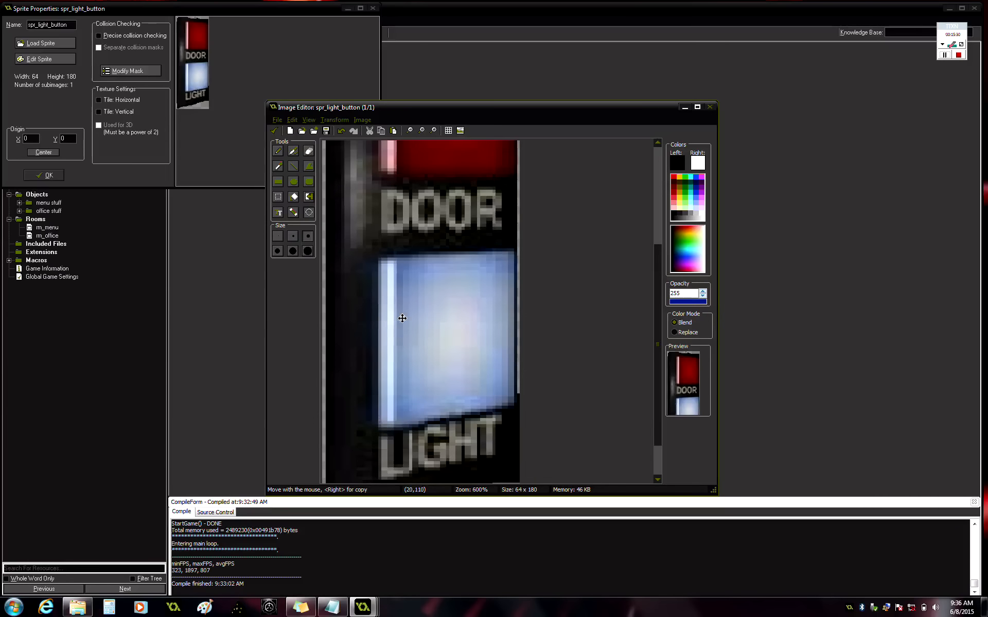
left_click(483, 313)
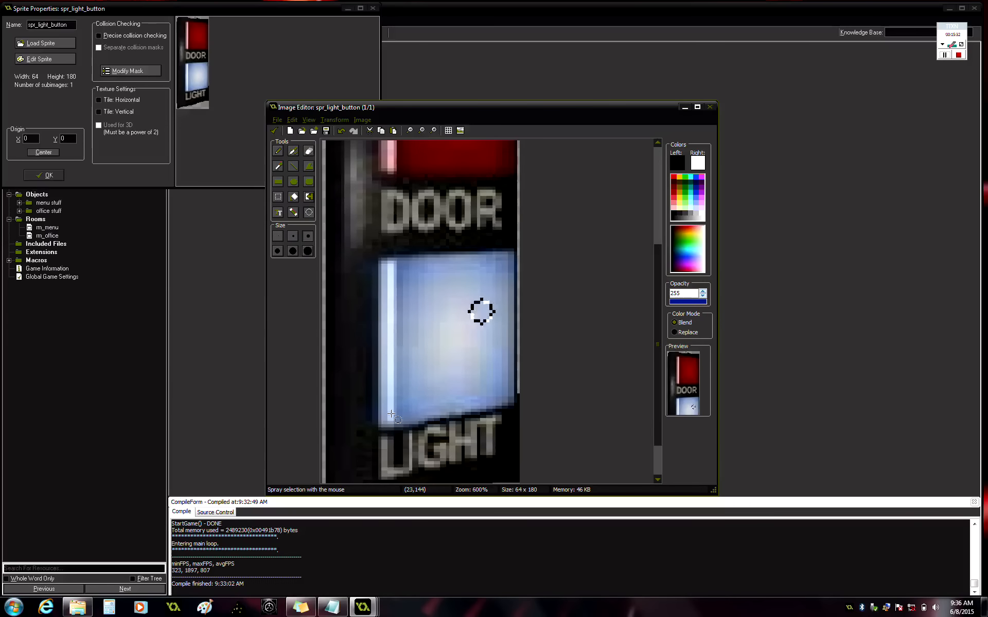
Step: Cover the whole blue light button with the spray selection and cut it out of the image
mouse_move(392, 414)
left_mouse_down()
mouse_move(390, 347)
mouse_move(437, 267)
mouse_move(493, 268)
mouse_move(463, 253)
mouse_move(507, 263)
mouse_move(518, 351)
left_mouse_up()
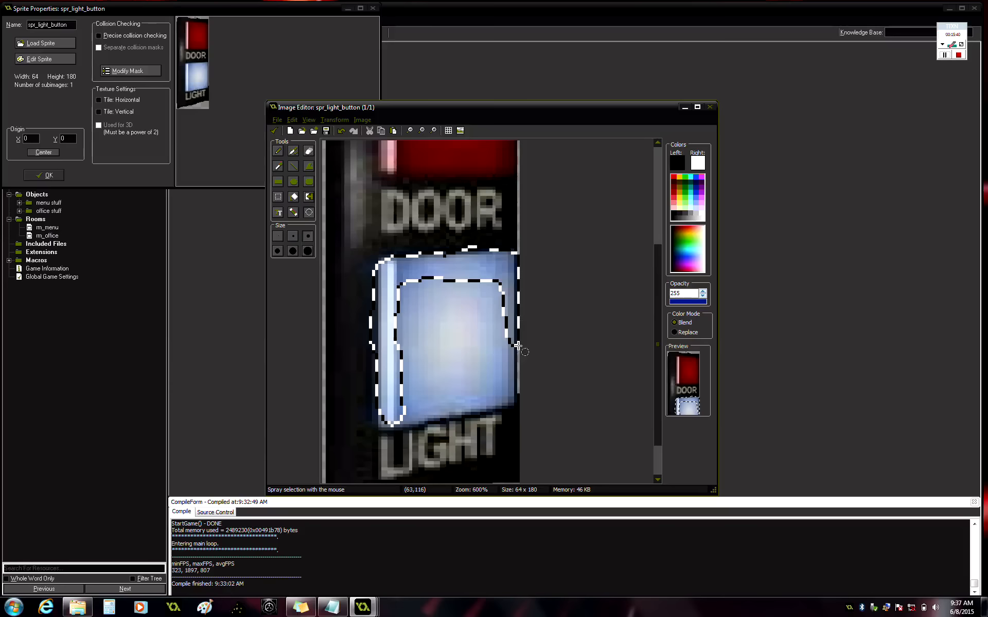
mouse_move(518, 351)
left_mouse_down()
mouse_move(512, 398)
mouse_move(393, 406)
mouse_move(404, 409)
mouse_move(427, 381)
mouse_move(435, 295)
mouse_move(406, 306)
mouse_move(443, 295)
mouse_move(486, 301)
mouse_move(489, 368)
mouse_move(441, 394)
mouse_move(435, 378)
mouse_move(481, 342)
mouse_move(447, 306)
mouse_move(441, 356)
mouse_move(451, 379)
mouse_move(449, 341)
left_mouse_up()
left_click(369, 131)
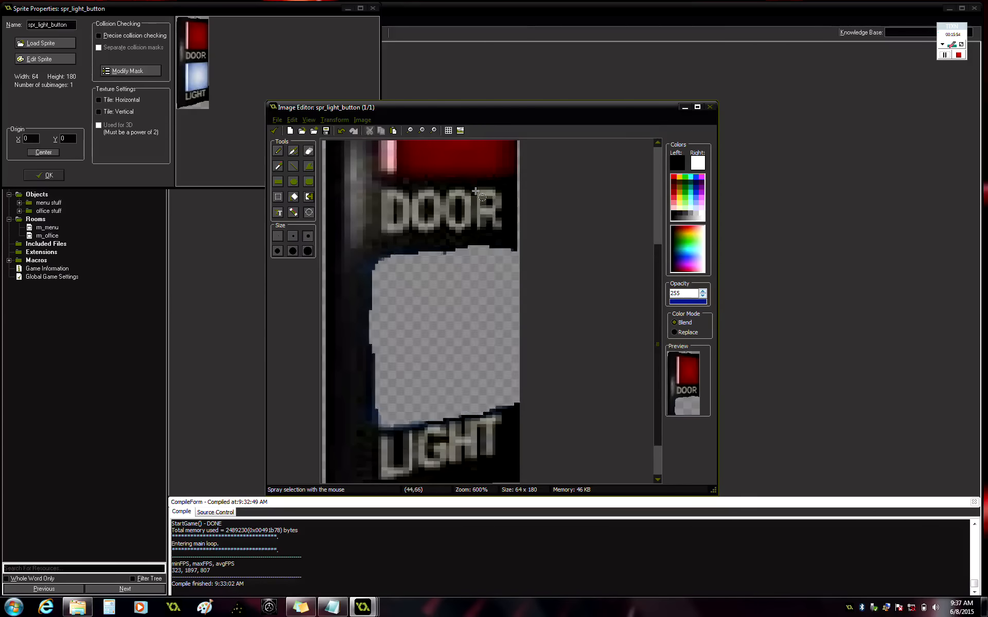
Step: Erase the rest of the panel with the largest brush and paste the cut light button in the middle of the canvas
scroll(385, 213, "down", 3)
left_click(307, 251)
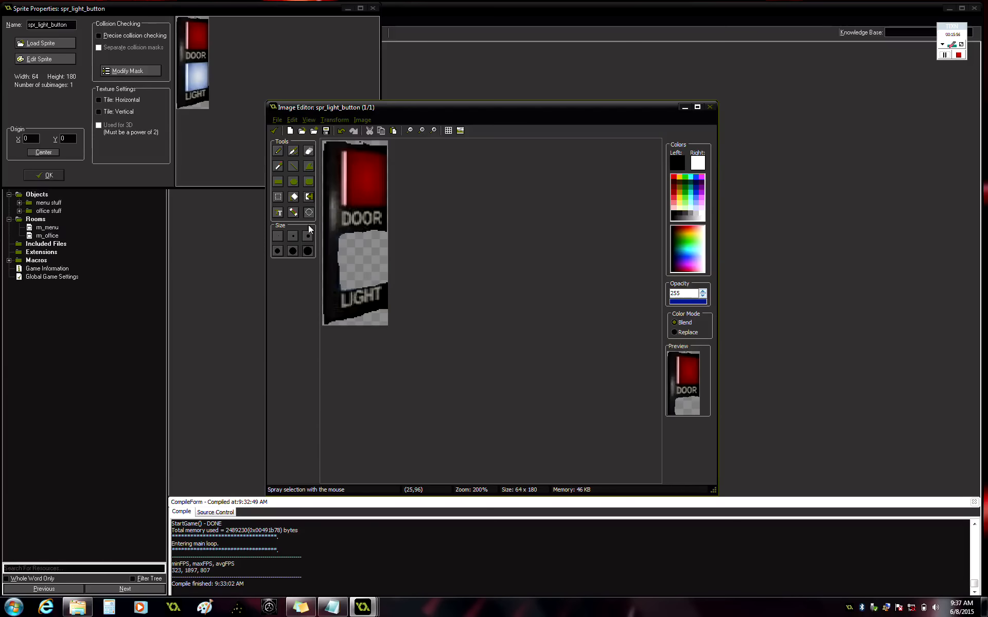
left_click(293, 212)
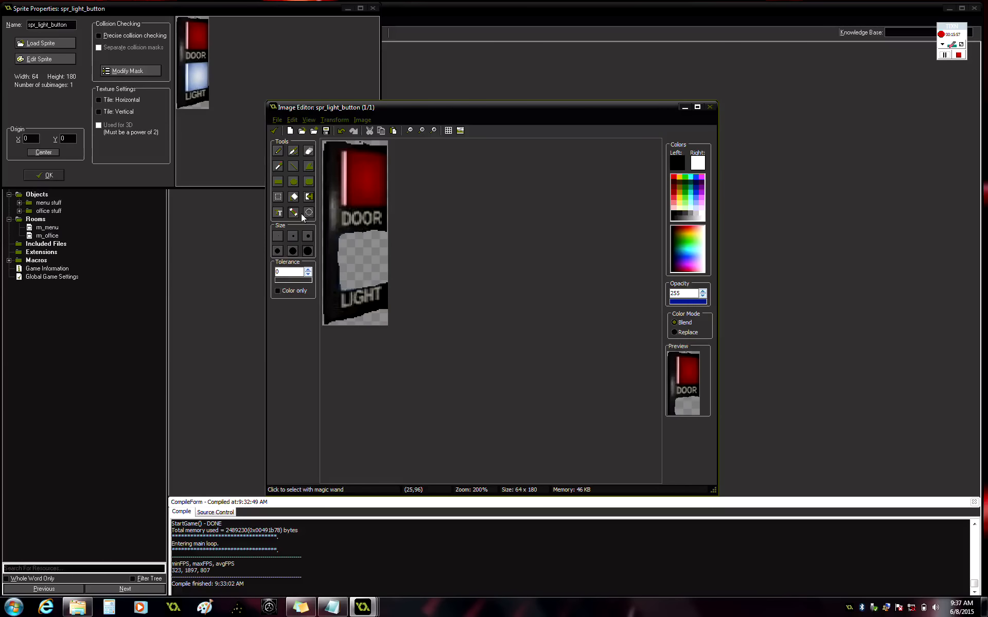
left_click(308, 154)
mouse_move(361, 167)
left_mouse_down()
mouse_move(351, 181)
mouse_move(430, 295)
mouse_move(304, 285)
mouse_move(370, 210)
mouse_move(362, 193)
mouse_move(361, 231)
left_mouse_up()
left_click(394, 131)
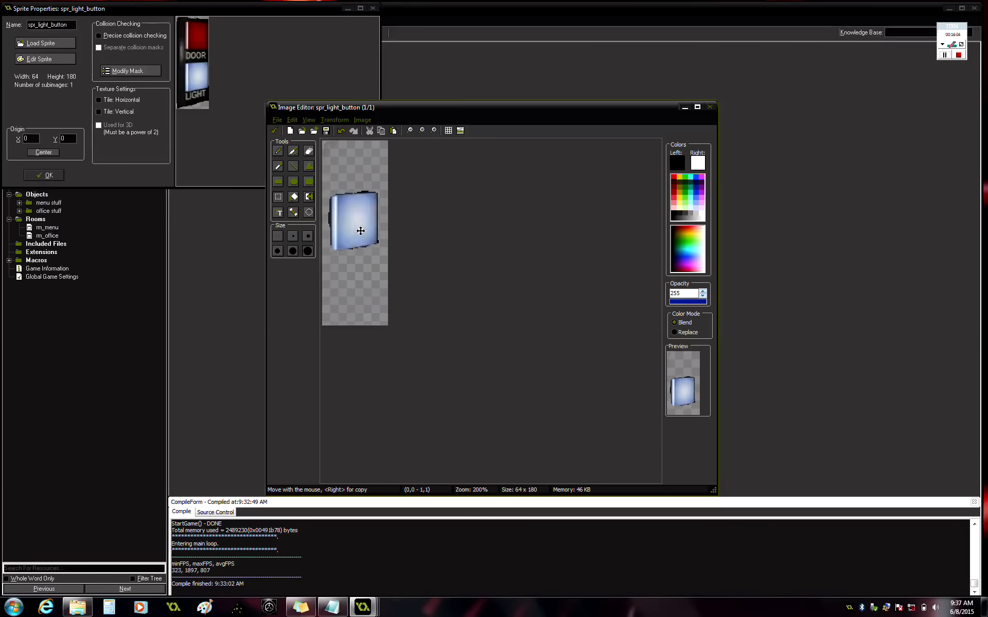
Step: Accept the edited image and save the spr_light_button sprite
left_click(273, 130)
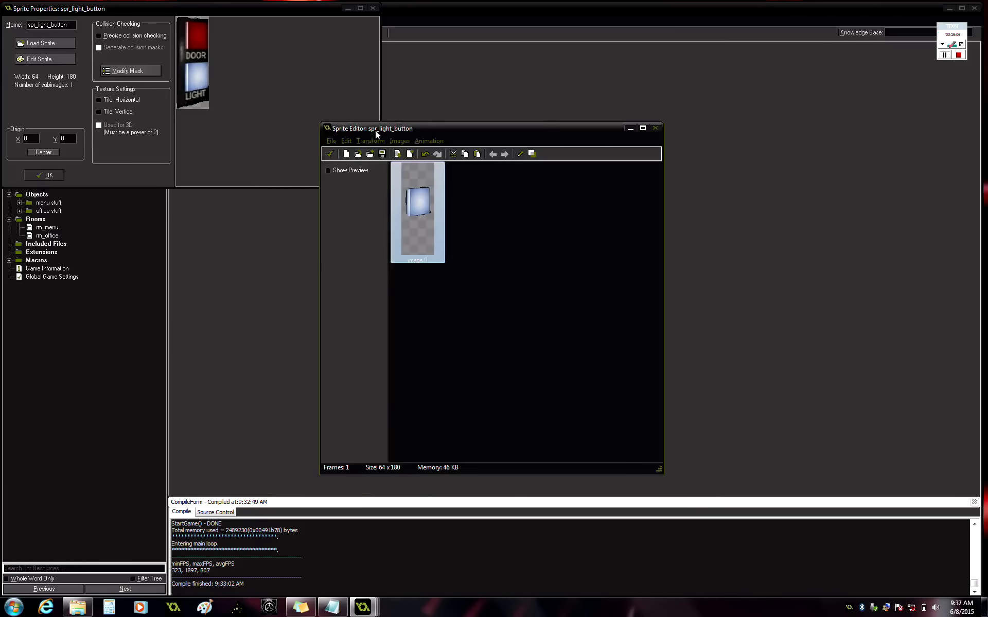
left_click(330, 154)
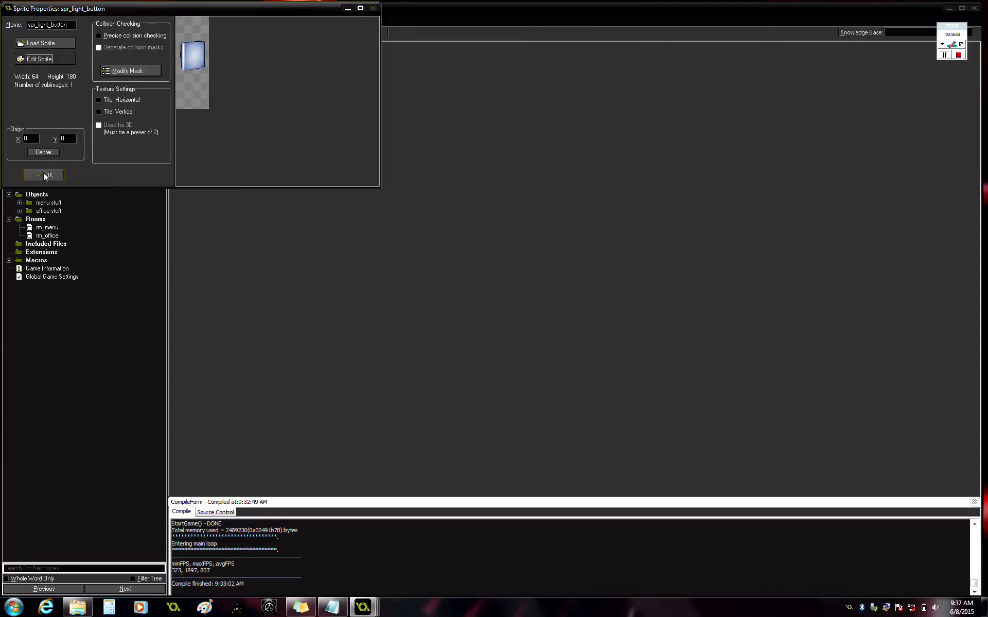
left_click(45, 175)
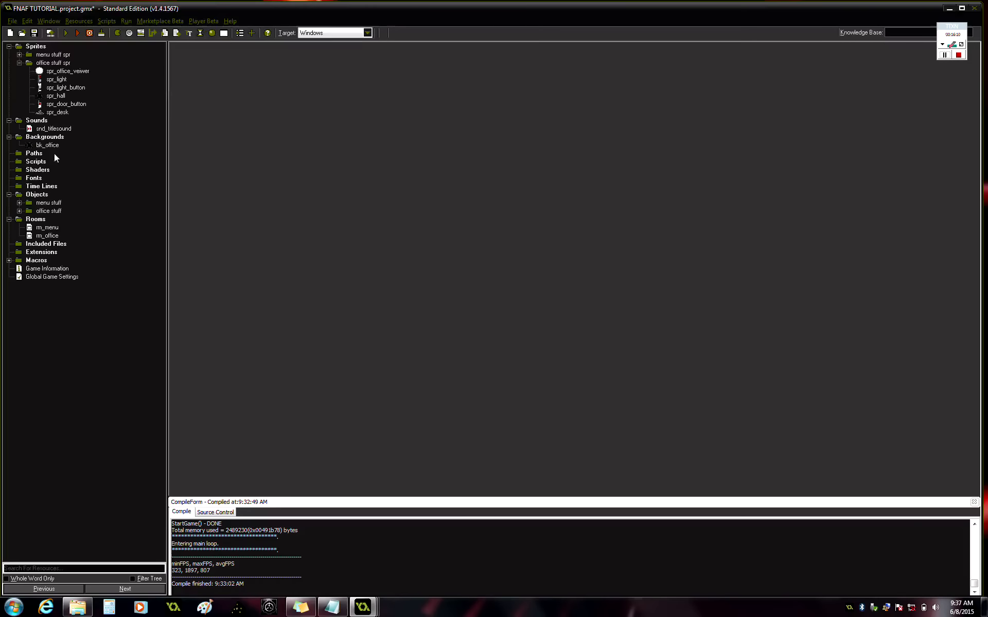
Step: Create an object named obj_light_and_door_panel in the office stuff group, using the spr_light sprite, and save it
right_click(44, 211)
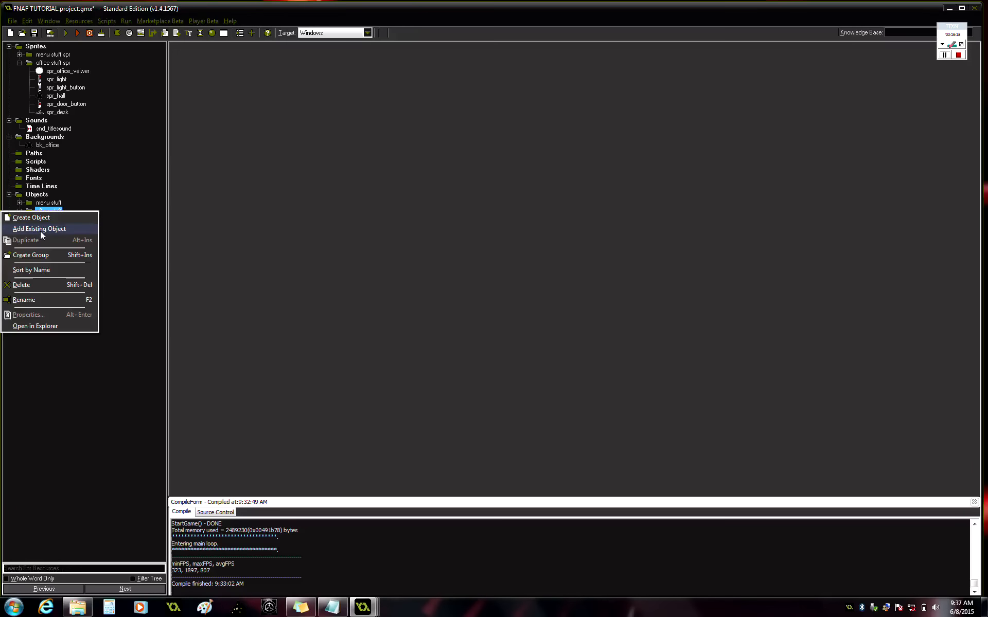
left_click(39, 218)
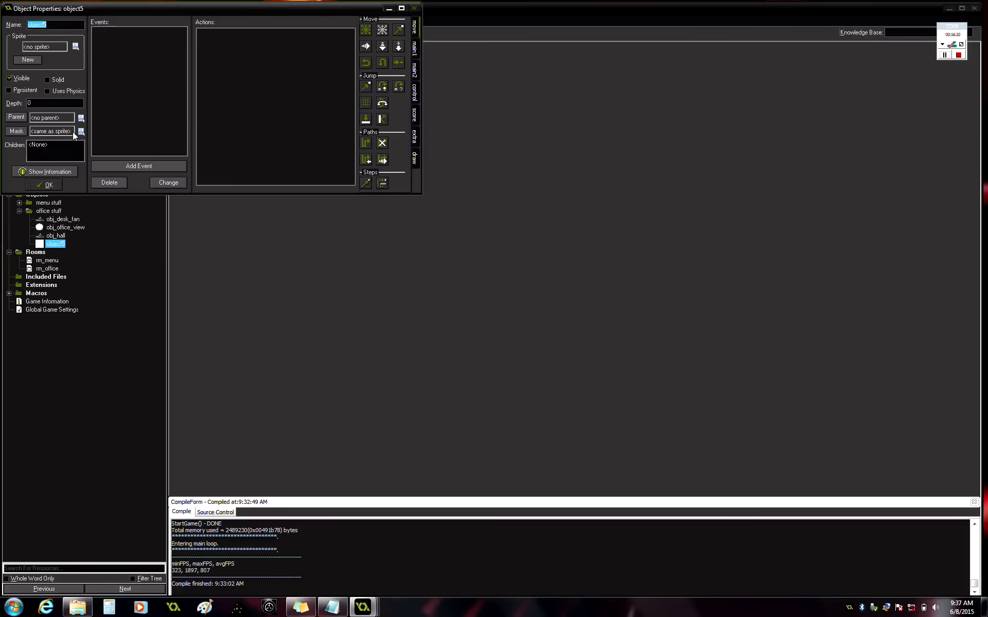
type("spl_")
key("BackSpace")
key("BackSpace")
type("olight and door pane")
left_click(75, 46)
mouse_move(108, 72)
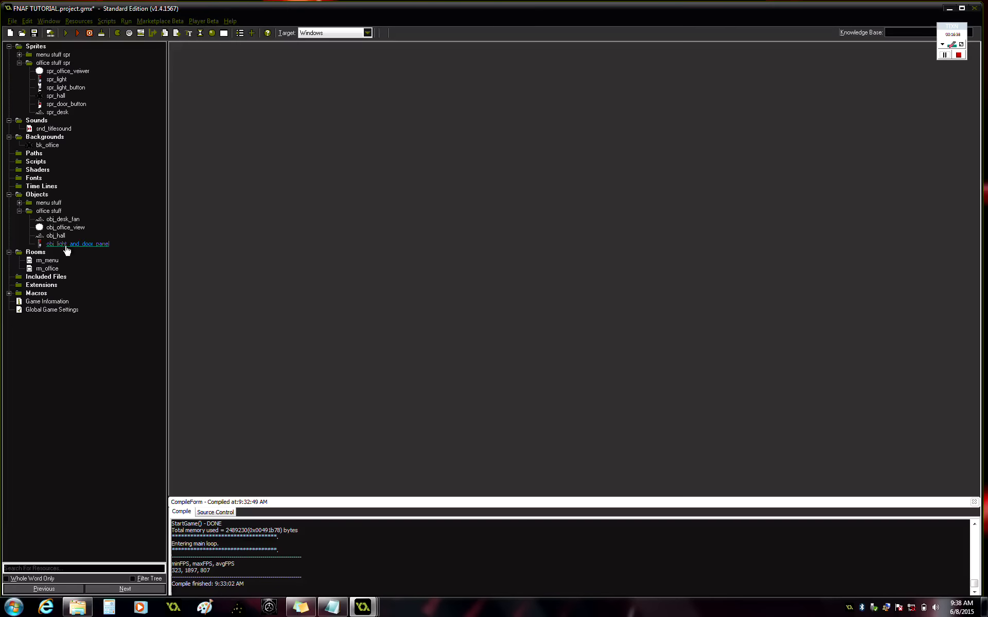
right_click(44, 210)
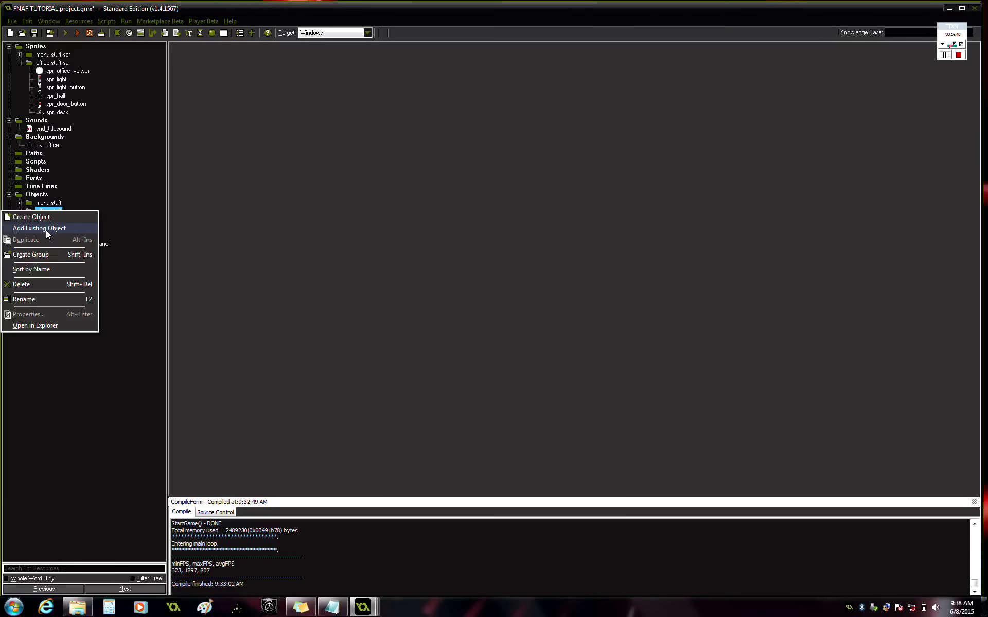
left_click(45, 230)
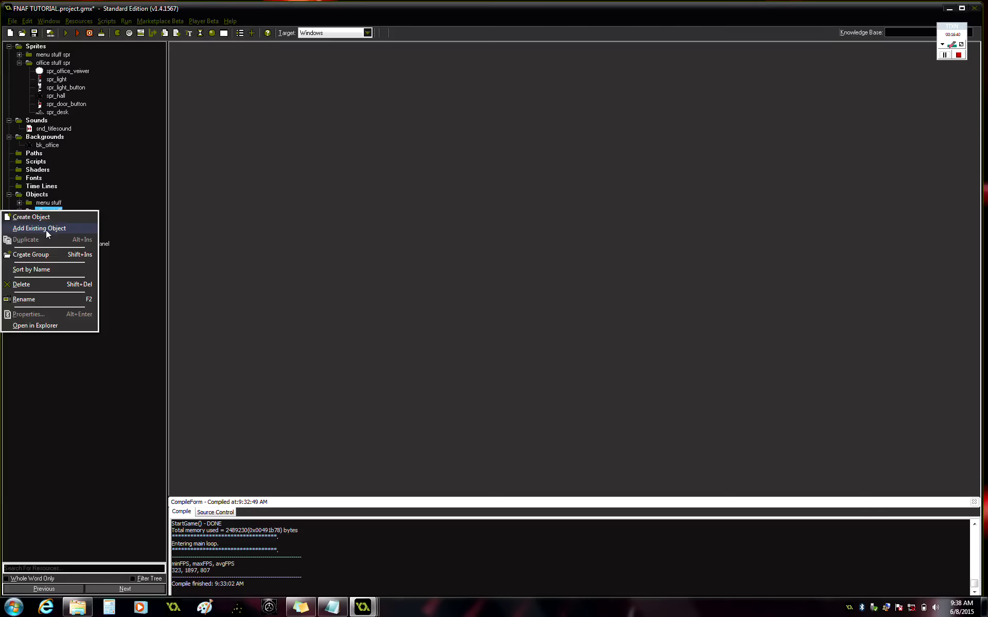
left_click(45, 230)
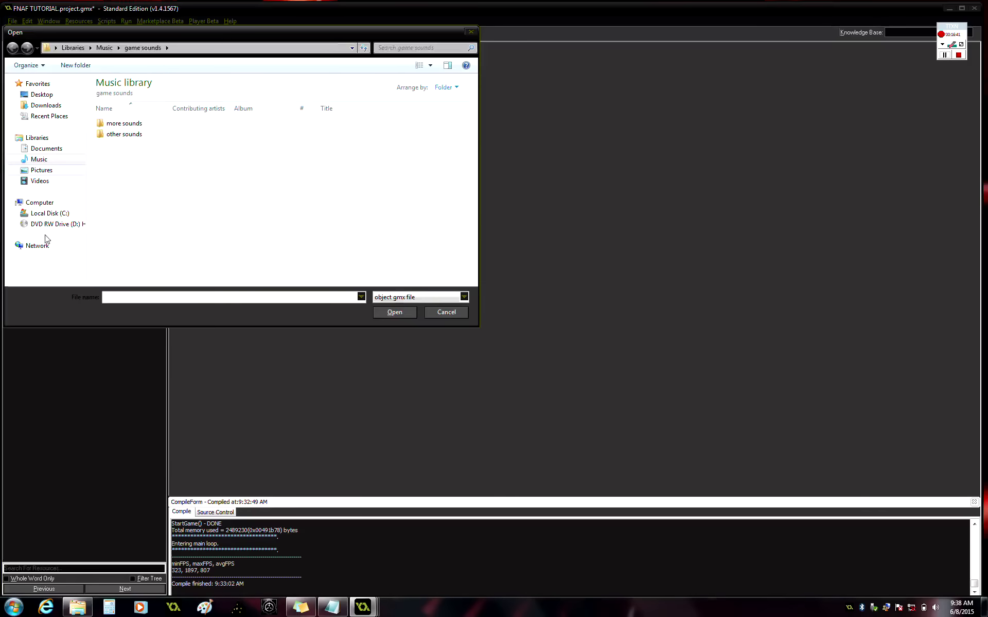
key("Escape")
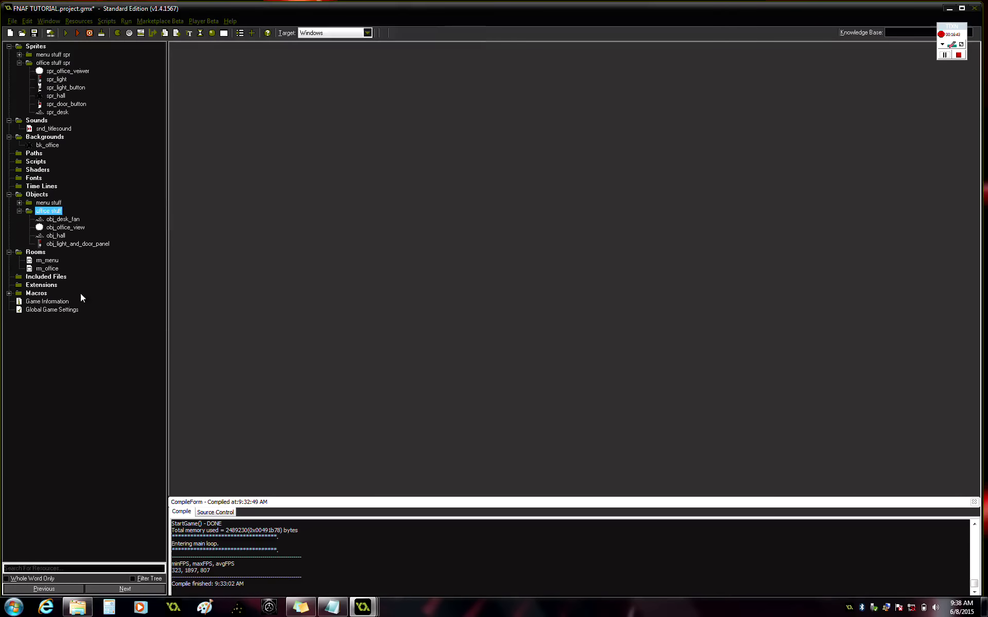
Step: Open rm_office and place obj_light_and_door_panel on the office's left wall, beside the checkered tiles
left_click(47, 268)
double_click(48, 271)
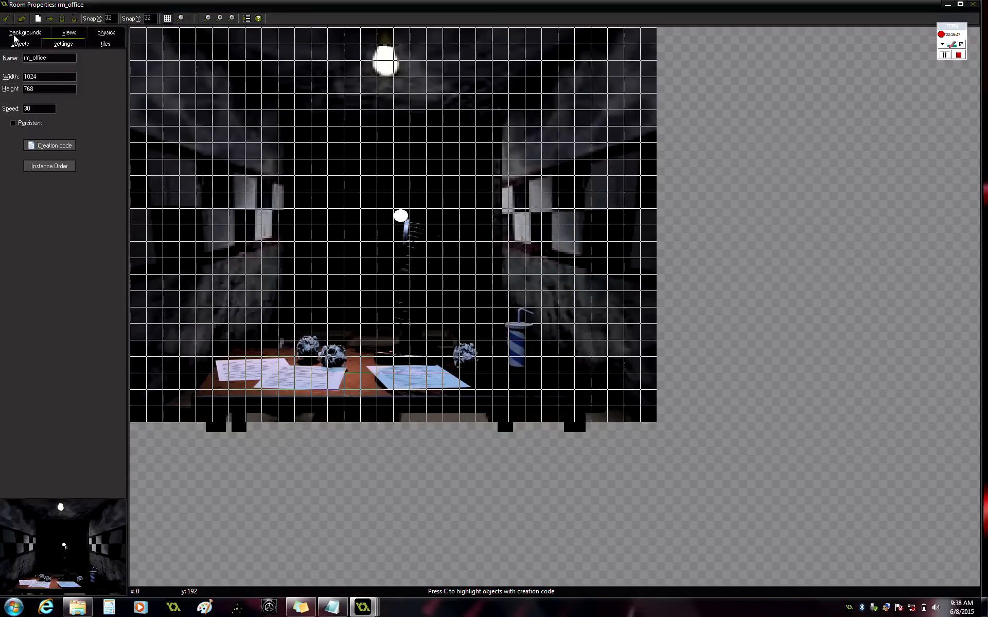
left_click(23, 81)
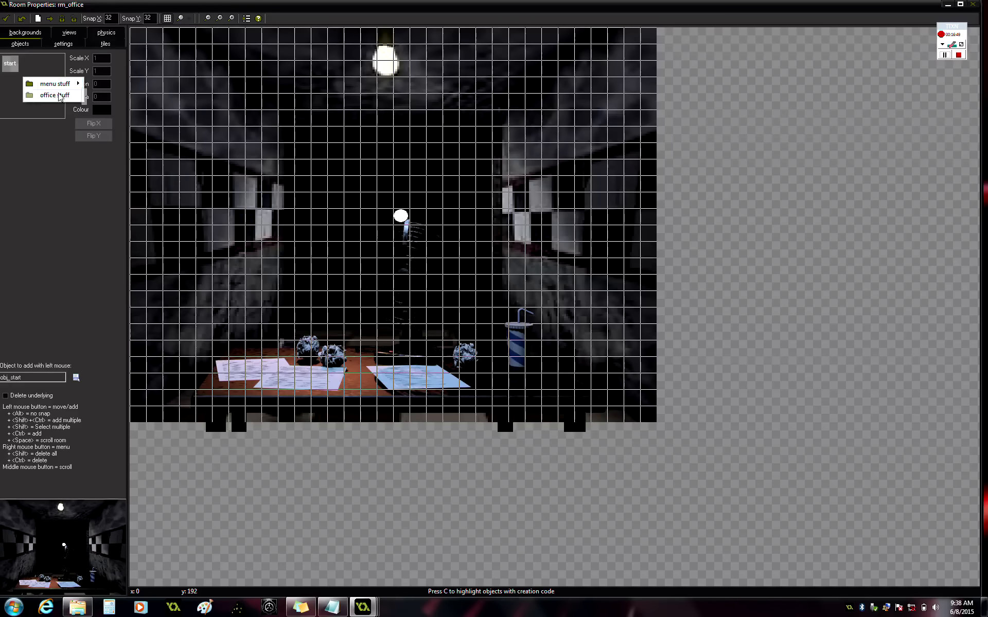
mouse_move(56, 98)
left_click(126, 129)
left_click_drag(245, 191, 167, 169)
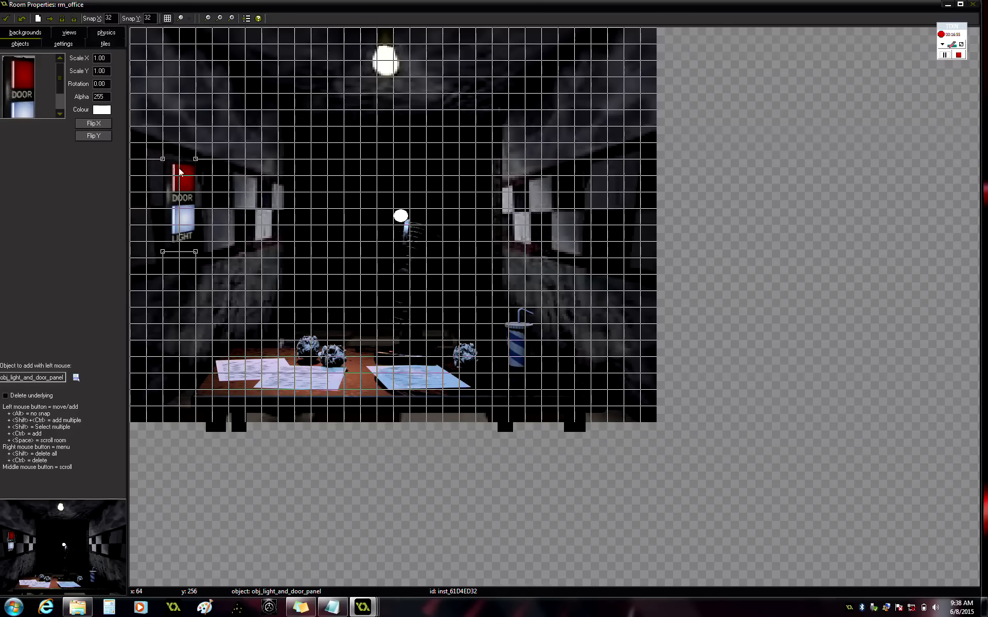
Step: Hide the room grid temporarily to check the panel's placement, and show the grid again
left_click(167, 19)
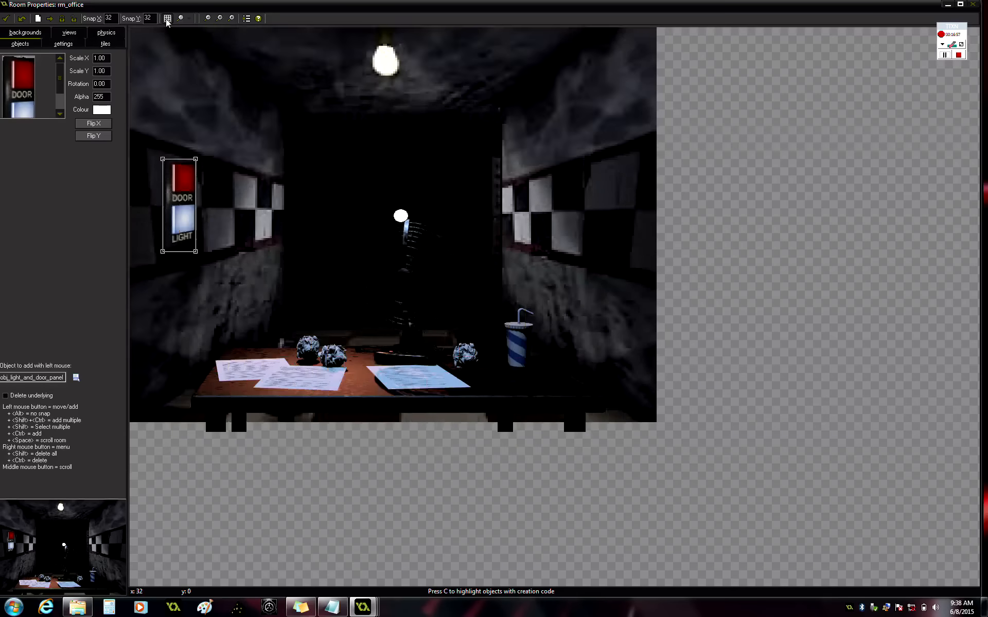
left_click(168, 18)
left_click(167, 18)
left_click(167, 19)
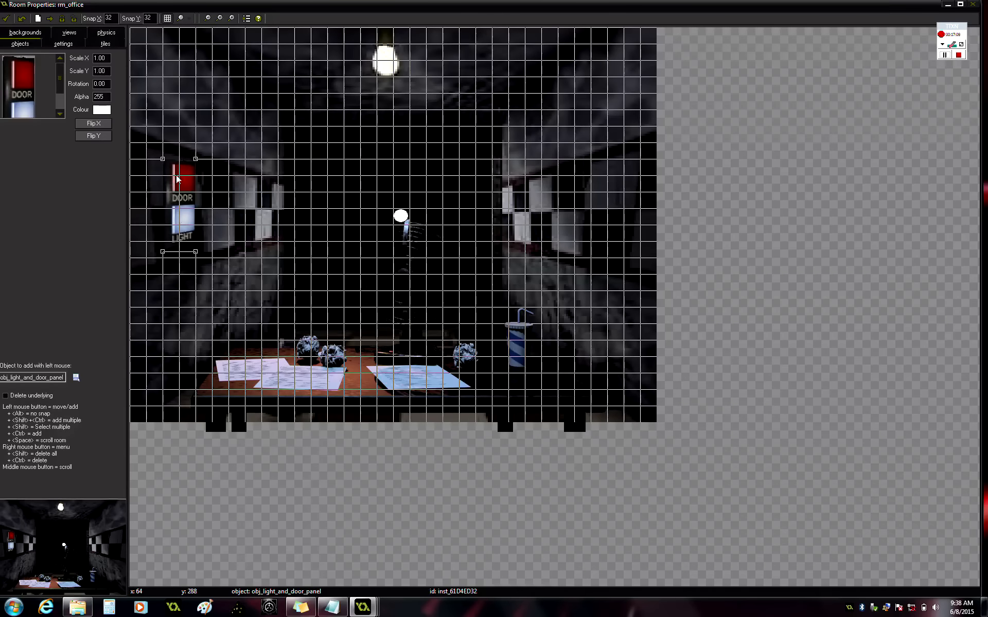
Step: Set the origin of the spr_light_button sprite on the blue button and save the sprite
left_click(948, 5)
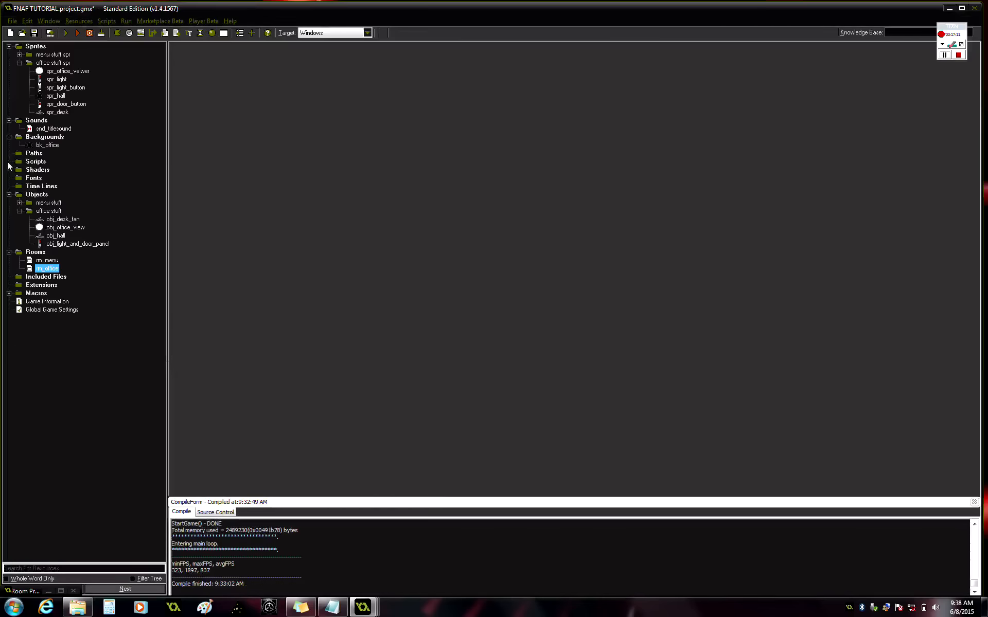
double_click(65, 87)
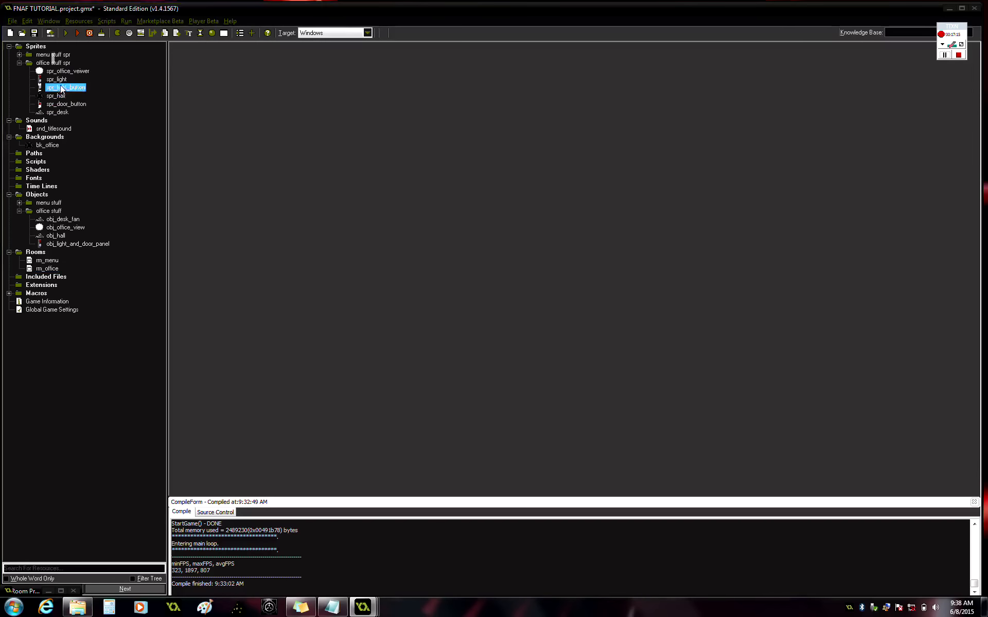
left_click(187, 47)
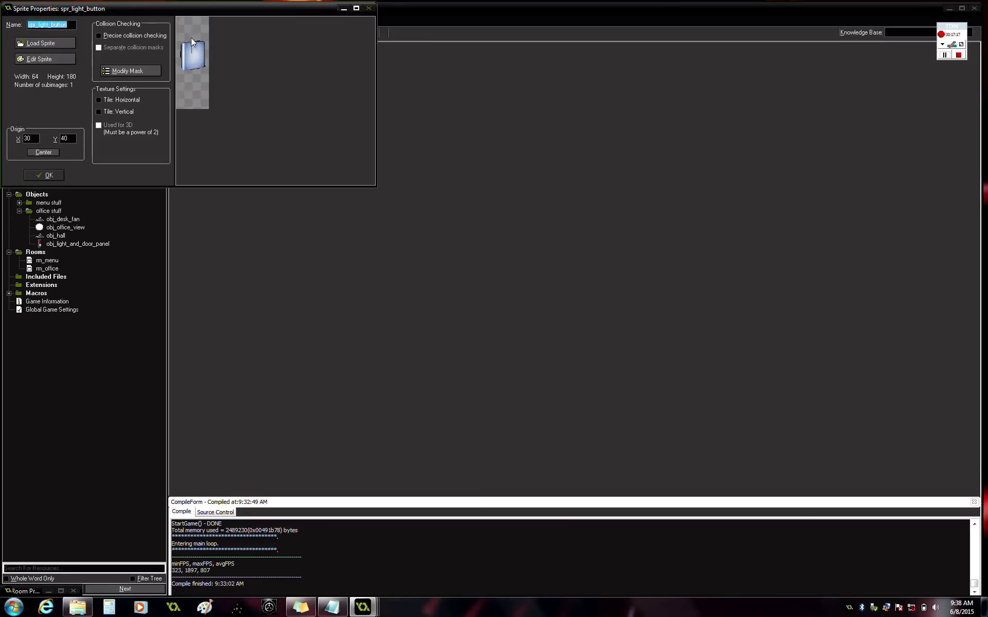
left_click(189, 48)
left_click(368, 7)
left_click(488, 321)
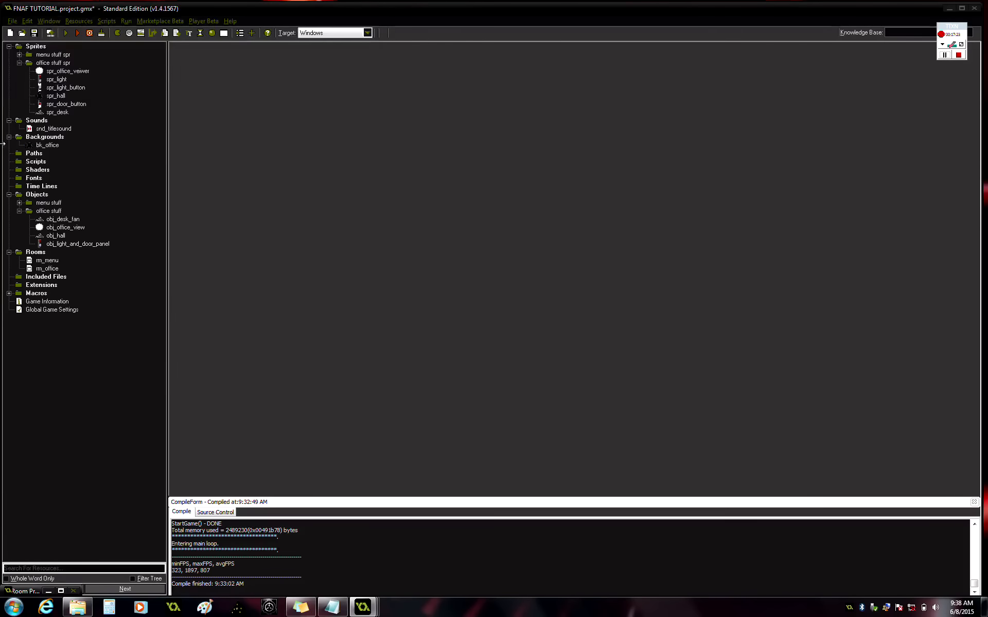
Step: Set spr_door_button's origin to X 25, Y 72, save the sprite, and check the button panel in rm_office
double_click(54, 105)
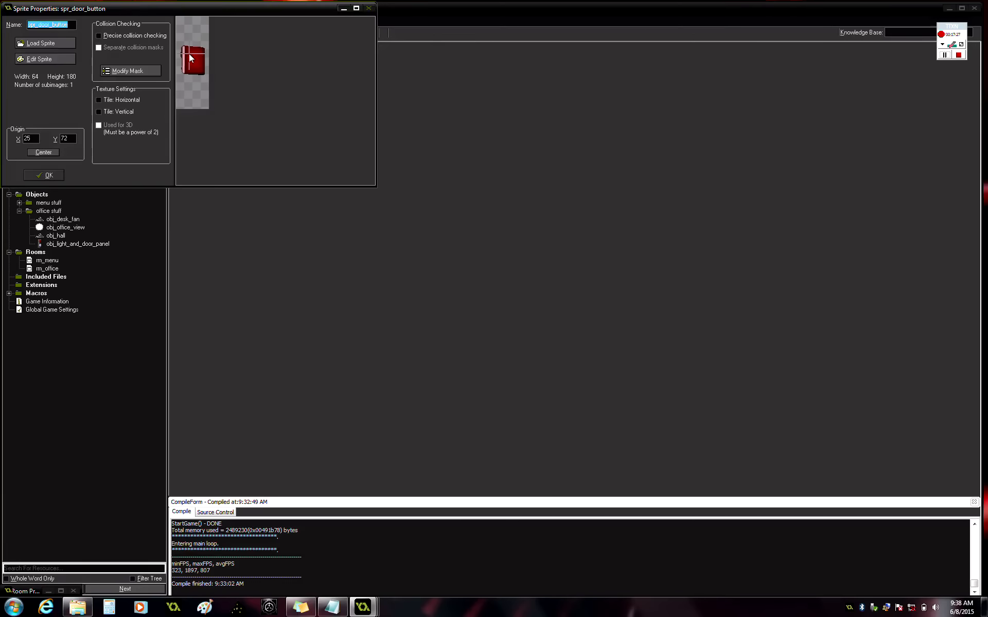
left_click(44, 174)
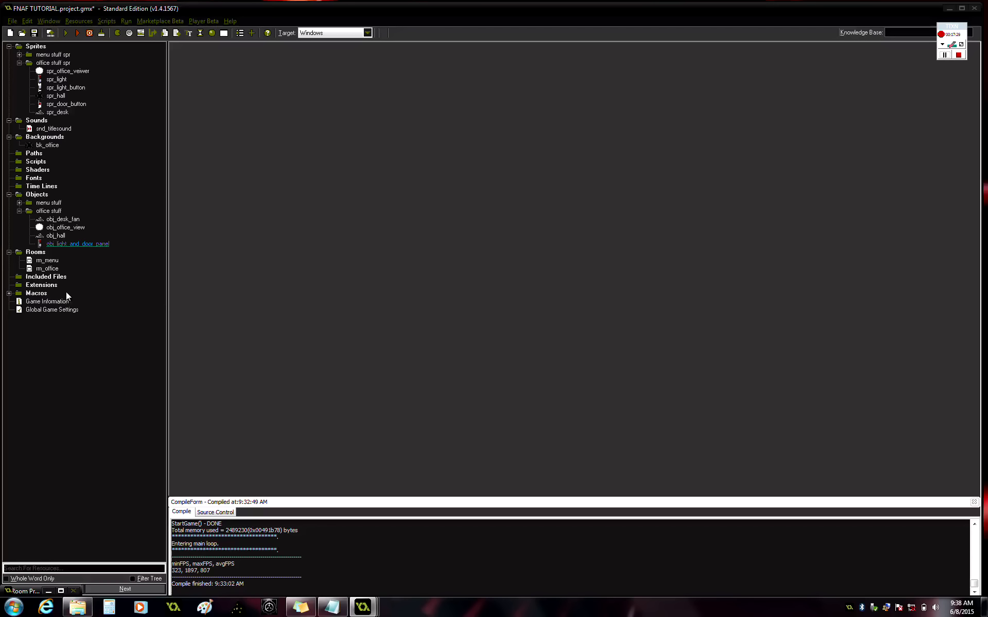
double_click(47, 593)
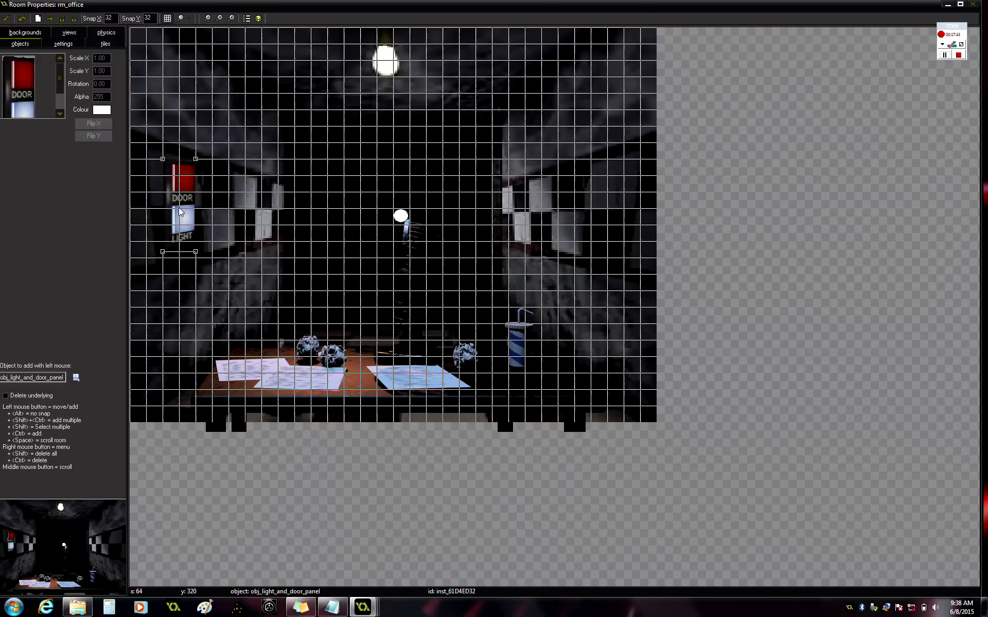
left_click(948, 5)
Step: Move the origin of the spr_door_button sprite to near the centre of the red button and save the sprite
double_click(66, 104)
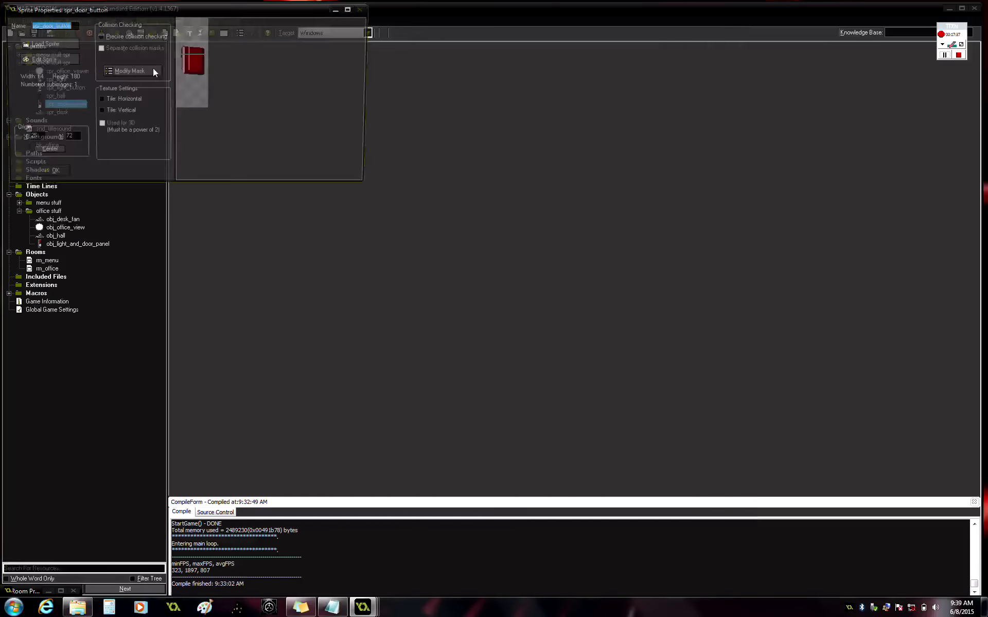
left_click(189, 61)
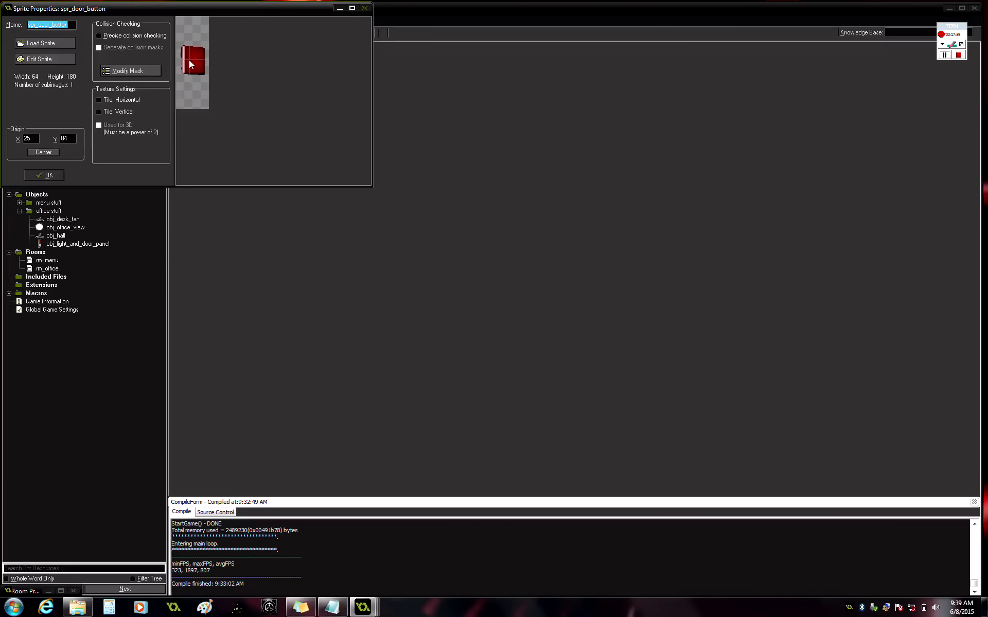
left_click(190, 59)
left_click(41, 175)
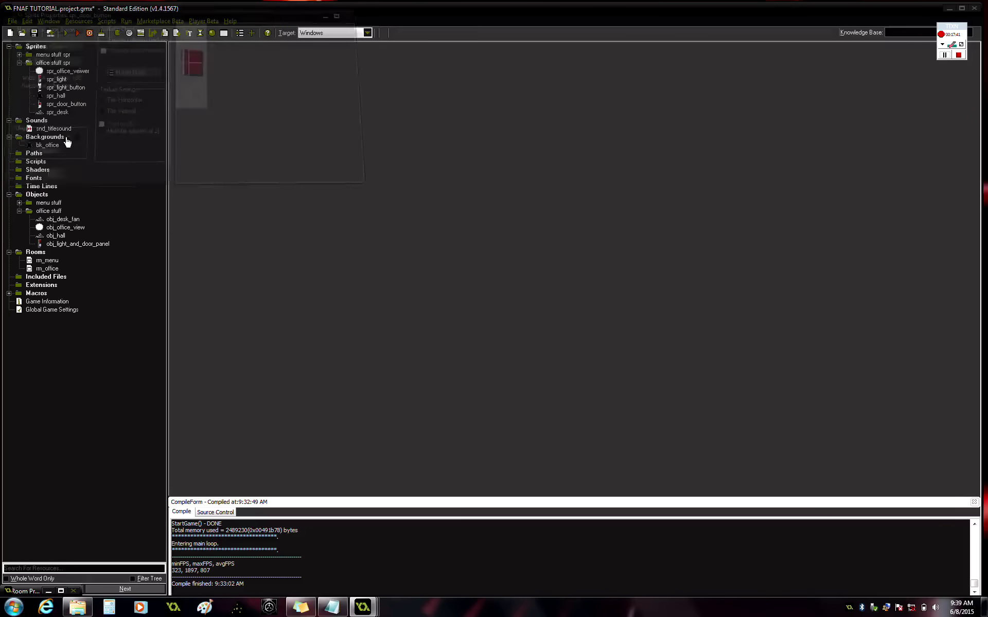
Step: Set the origin of the spr_light_button sprite to X 26, Y 61 and save the sprite
double_click(62, 88)
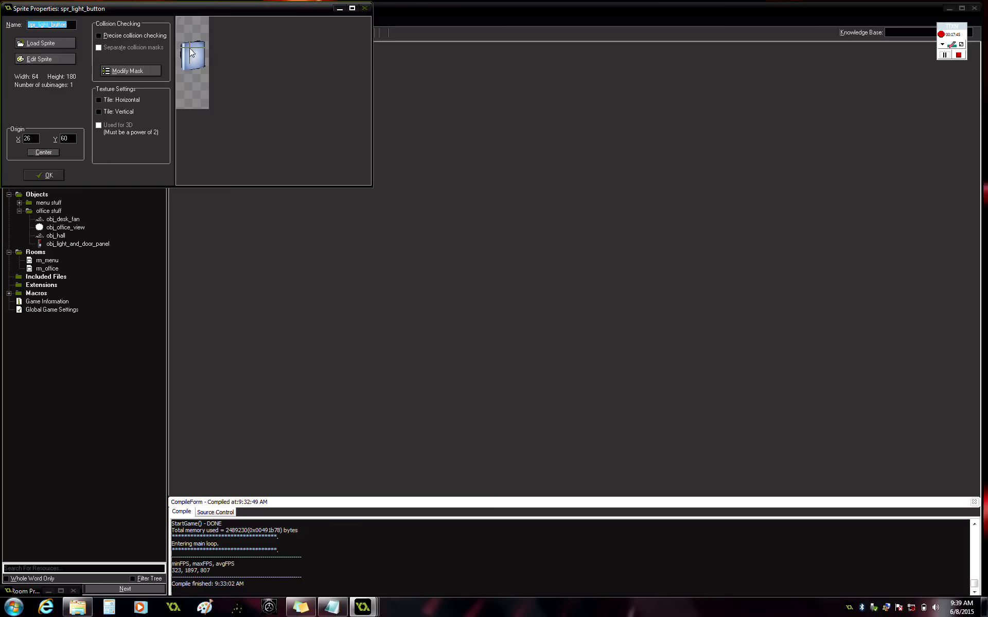
left_click(190, 49)
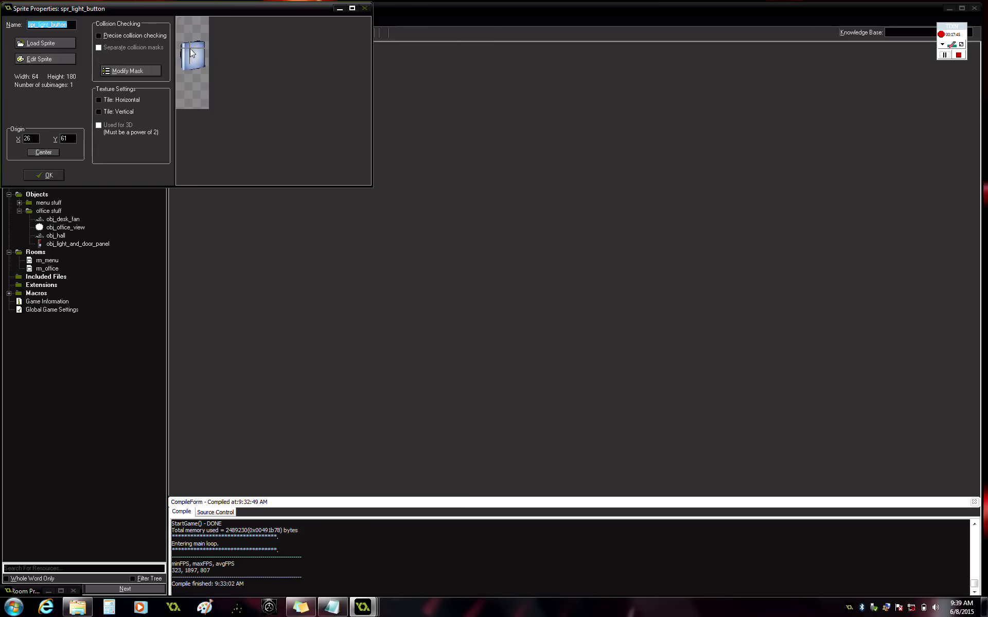
left_click(44, 175)
Step: Create an object named obj_light_button that uses the spr_light_button sprite, and save it
left_click(222, 34)
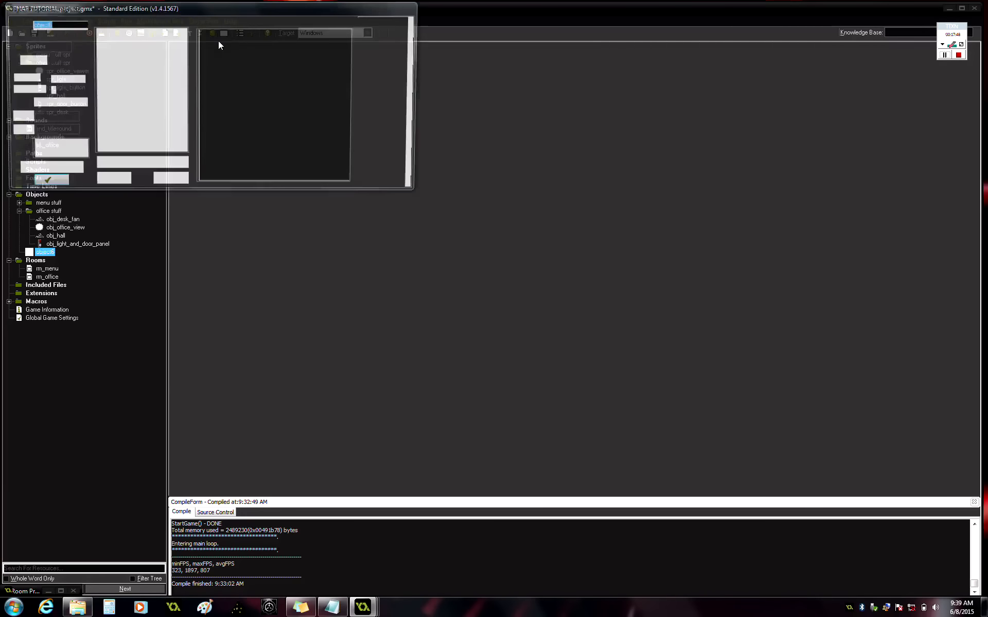
key("BackSpace")
type("obj")
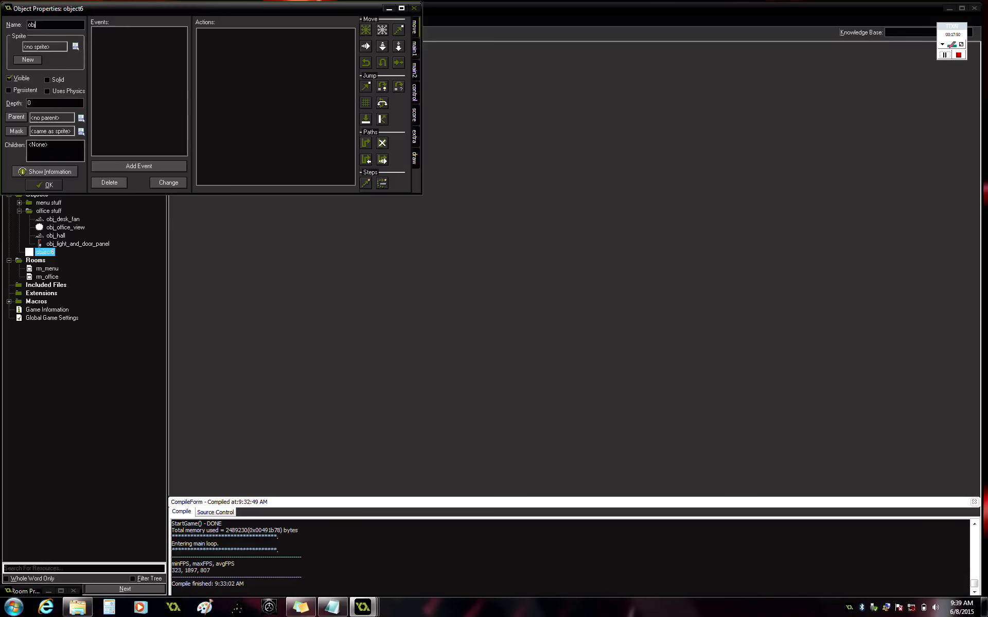
type("_light button")
left_click(75, 46)
mouse_move(107, 72)
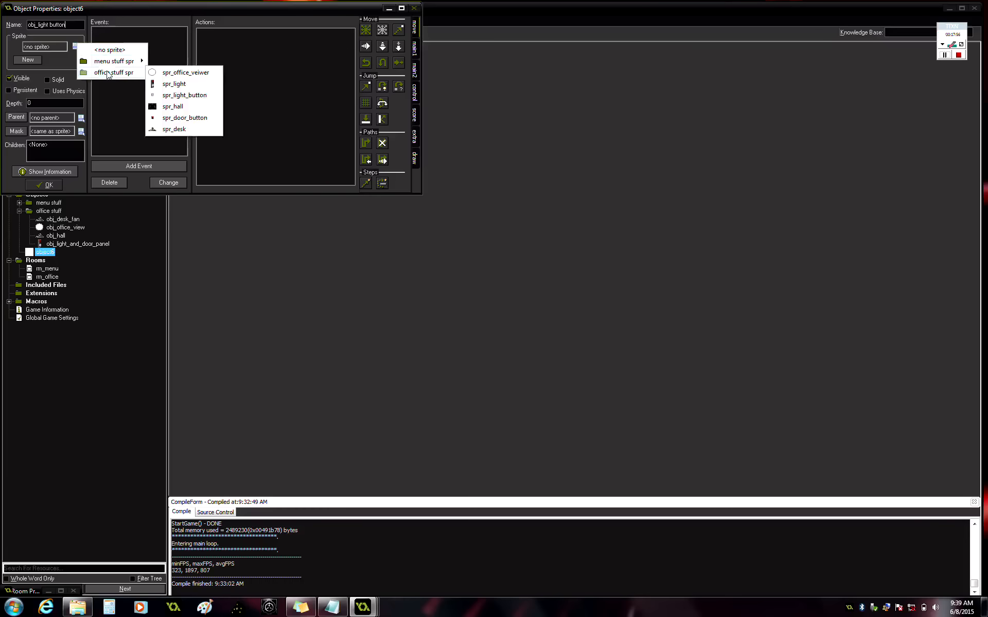
left_click(179, 95)
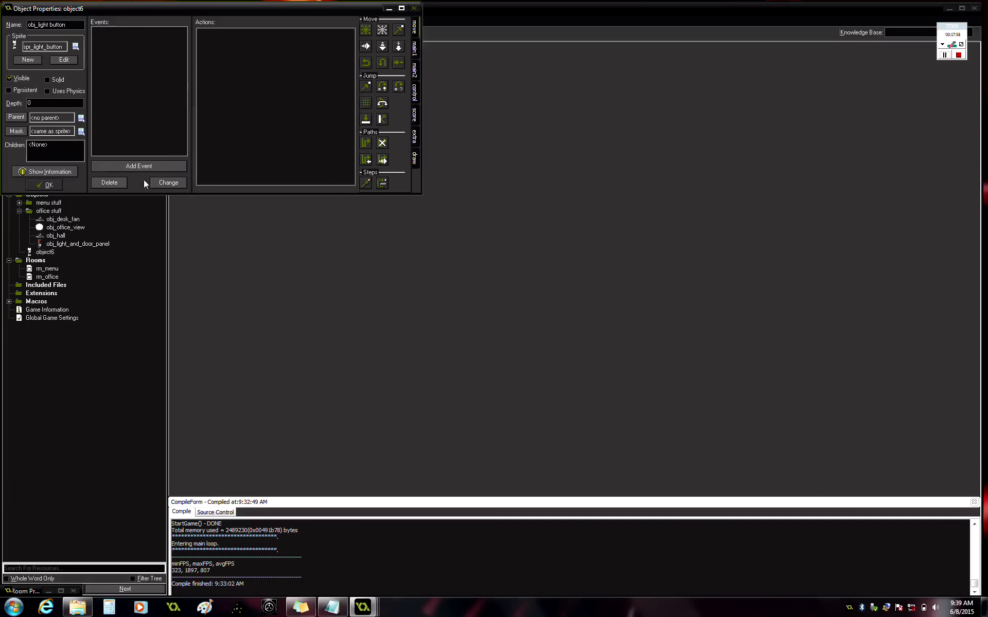
left_click(32, 185)
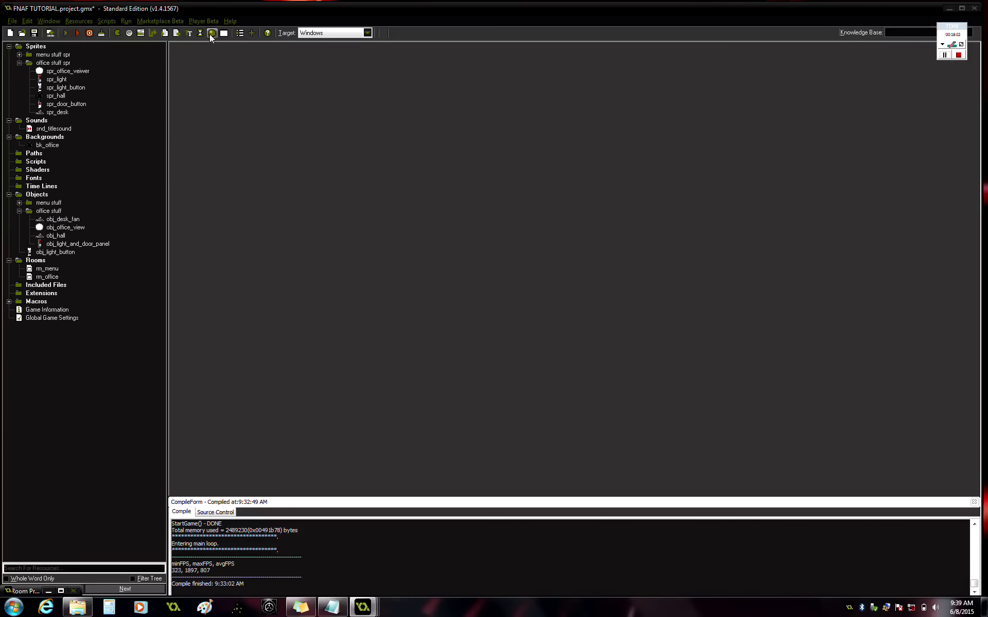
Step: Create an object named obj_doorbutton that uses the spr_door_button sprite, and save it
left_click(211, 33)
key("BackSpace")
type("o")
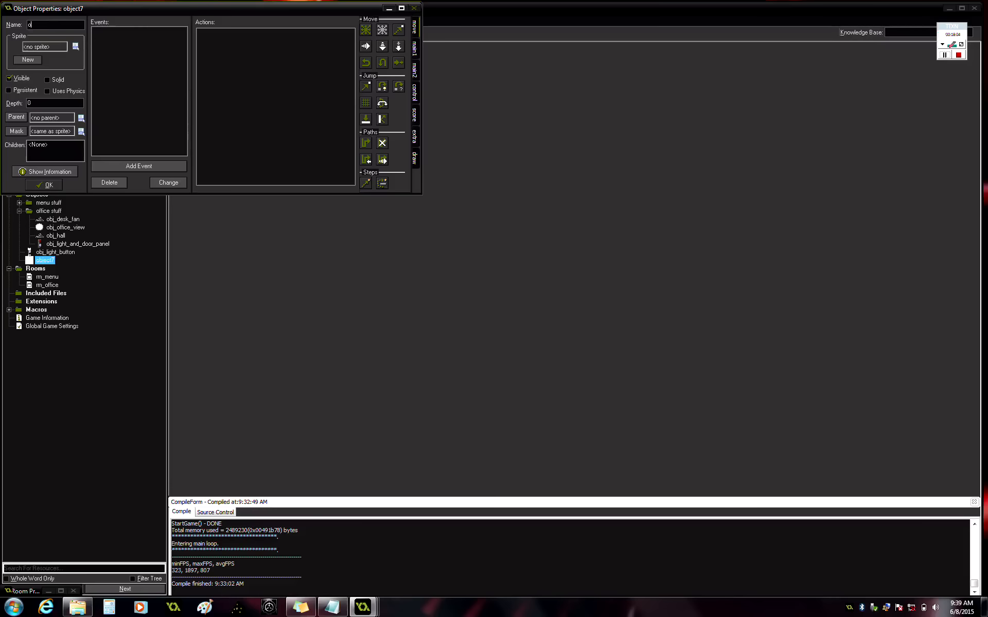
type("bj_doorbutton")
left_click(78, 47)
mouse_move(117, 77)
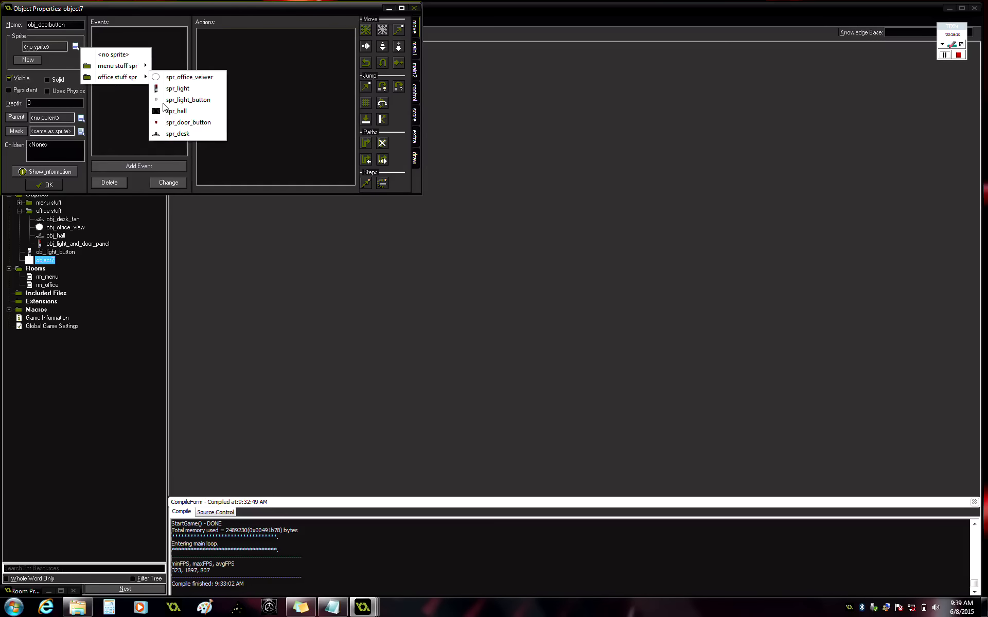
left_click(187, 123)
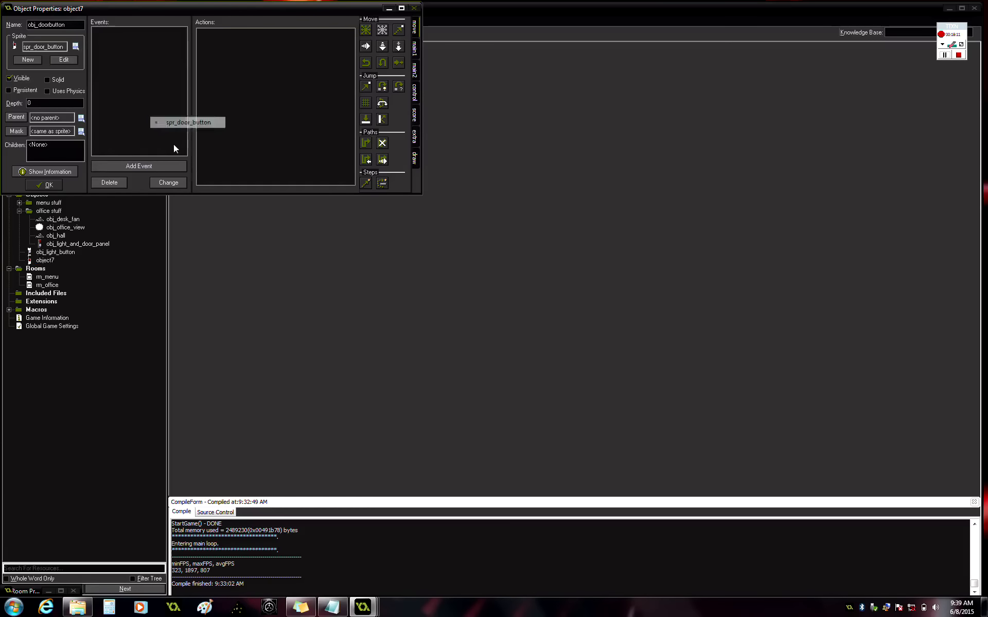
left_click(57, 185)
Step: Place obj_light_button in rm_office over the blue light button of the wall panel
double_click(45, 284)
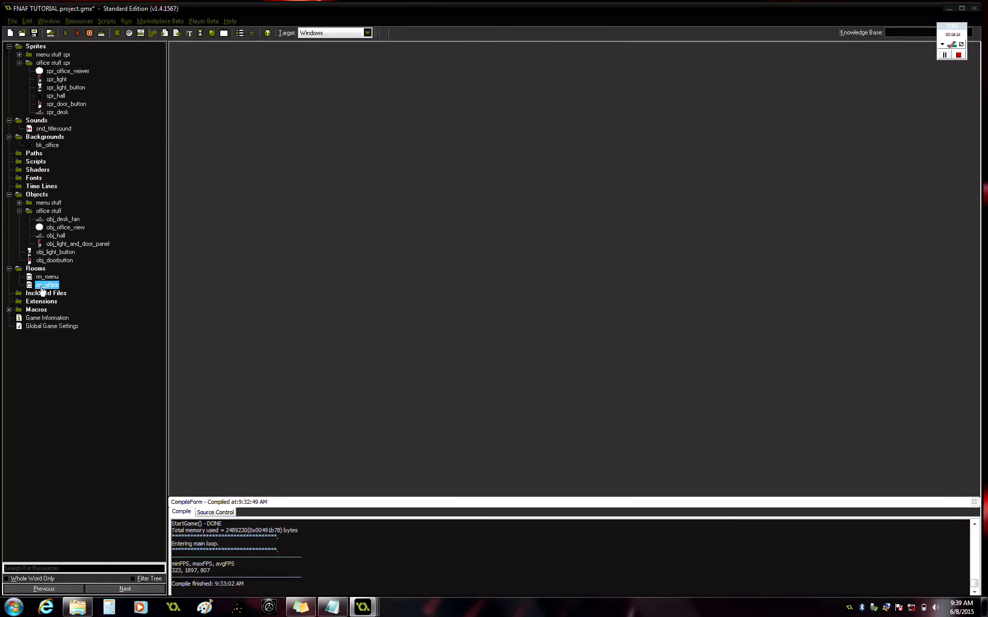
left_click(32, 70)
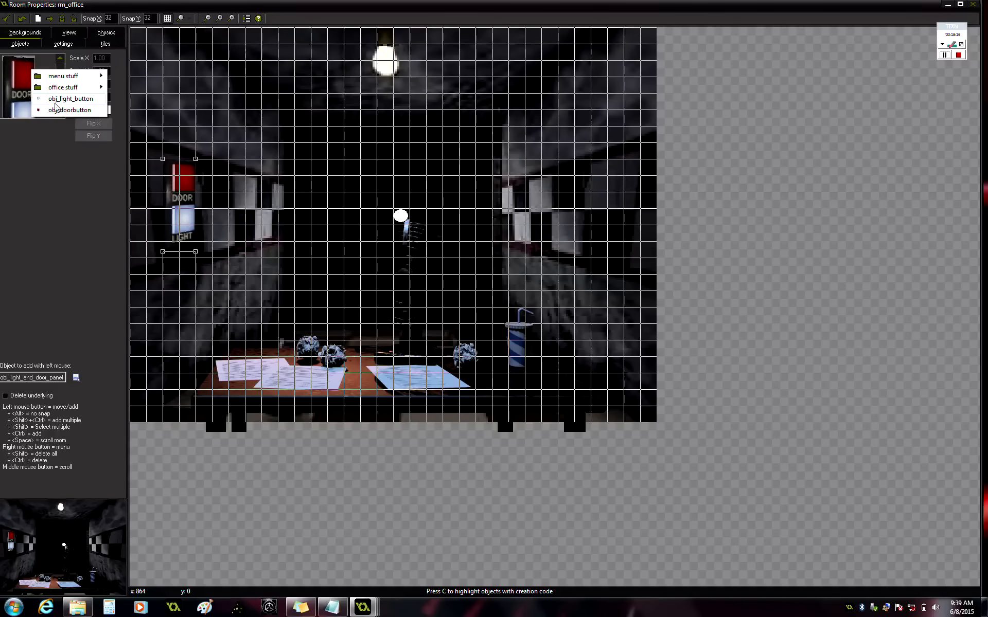
left_click(72, 99)
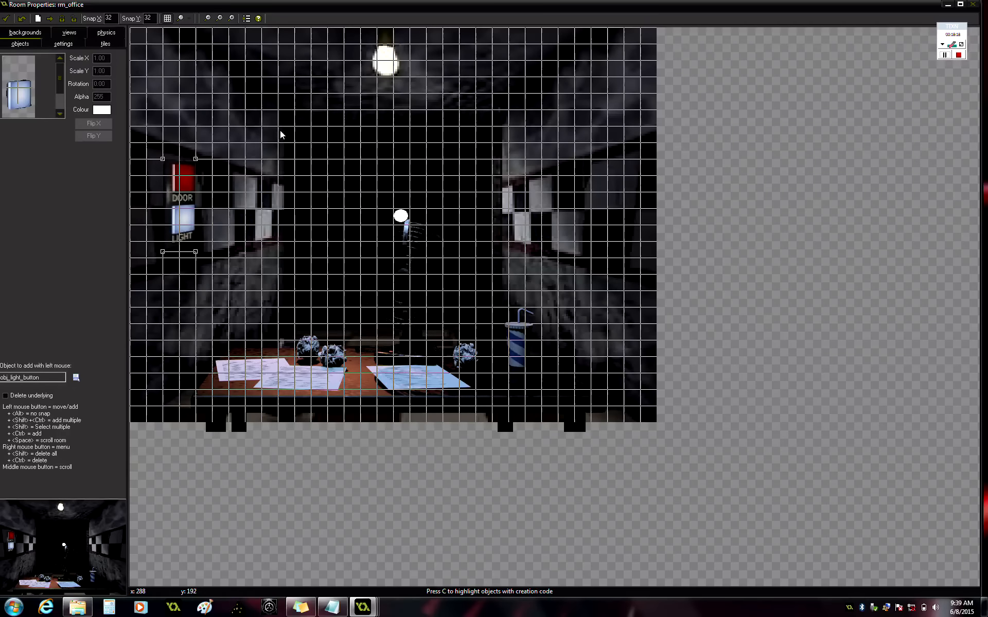
left_click(261, 153)
left_click_drag(261, 153, 190, 222)
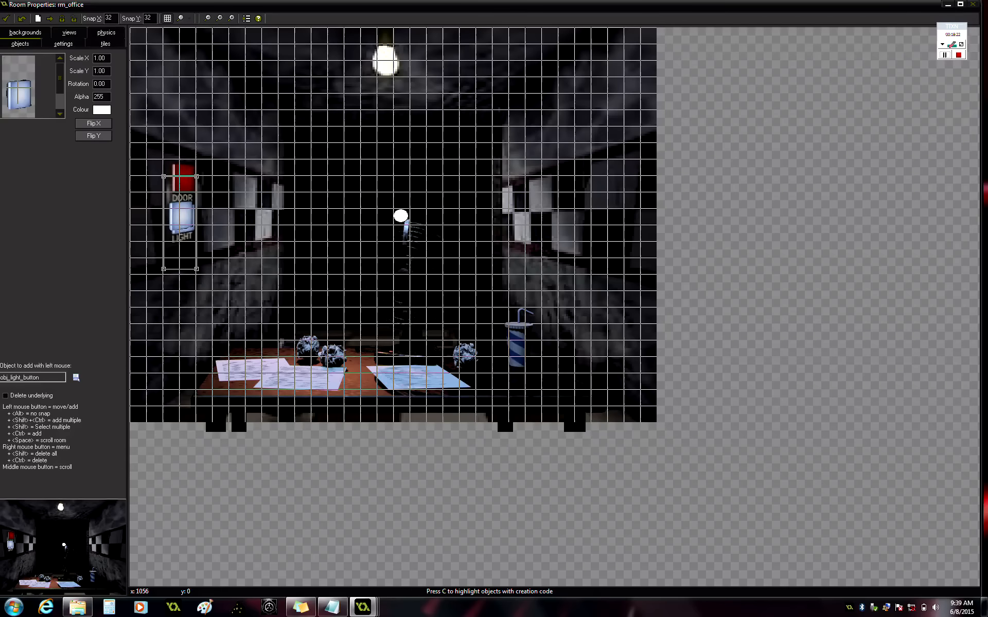
Step: Place an obj_doorbutton instance in rm_office above the left wall's checkered tiles
left_click(11, 68)
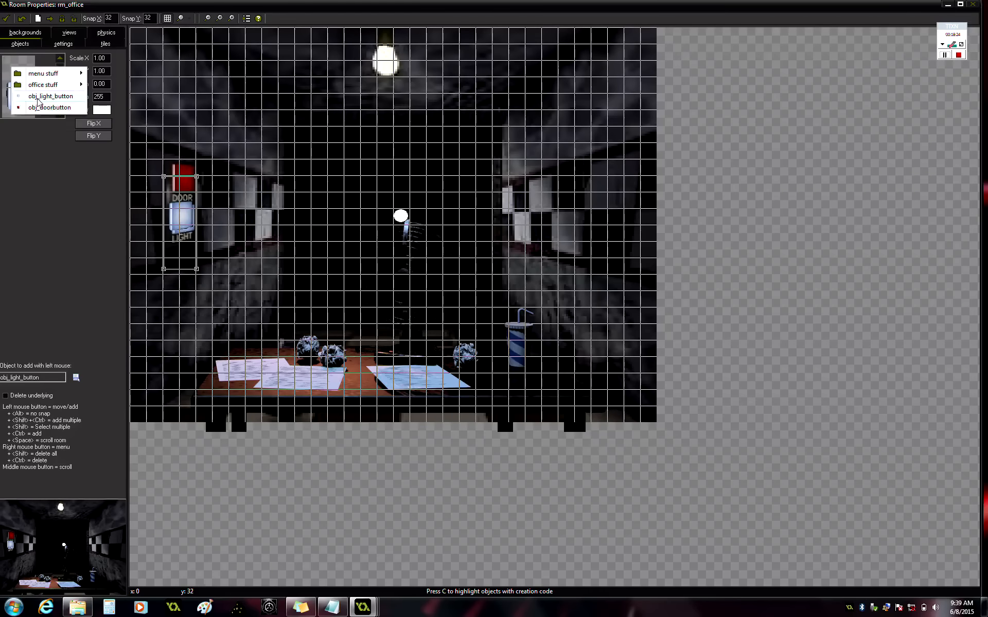
left_click(31, 114)
left_click_drag(237, 161, 264, 133)
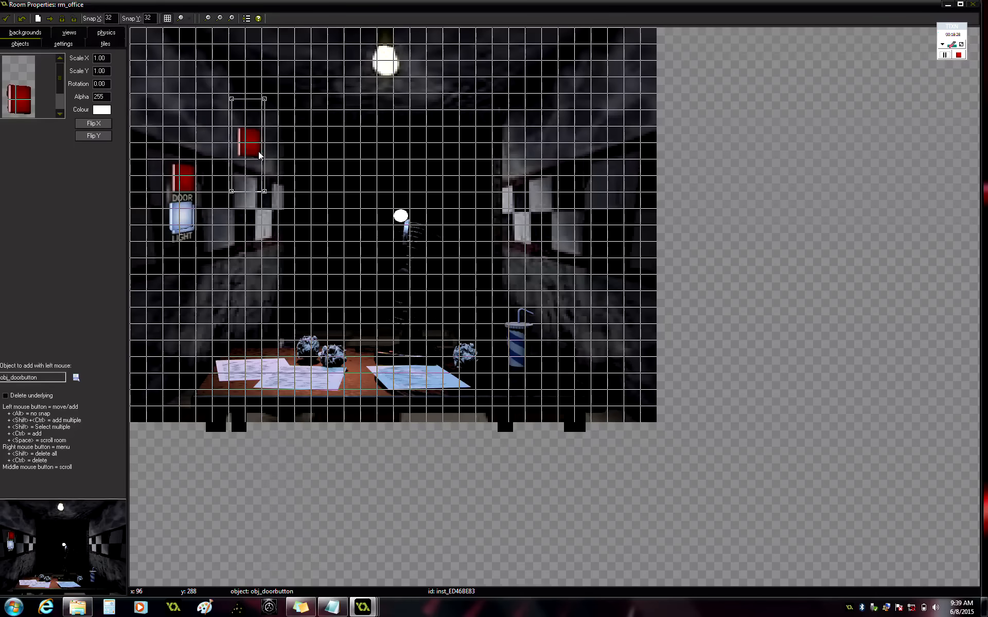
Step: Open obj_light_button, edit its depth and save the object
left_click(946, 4)
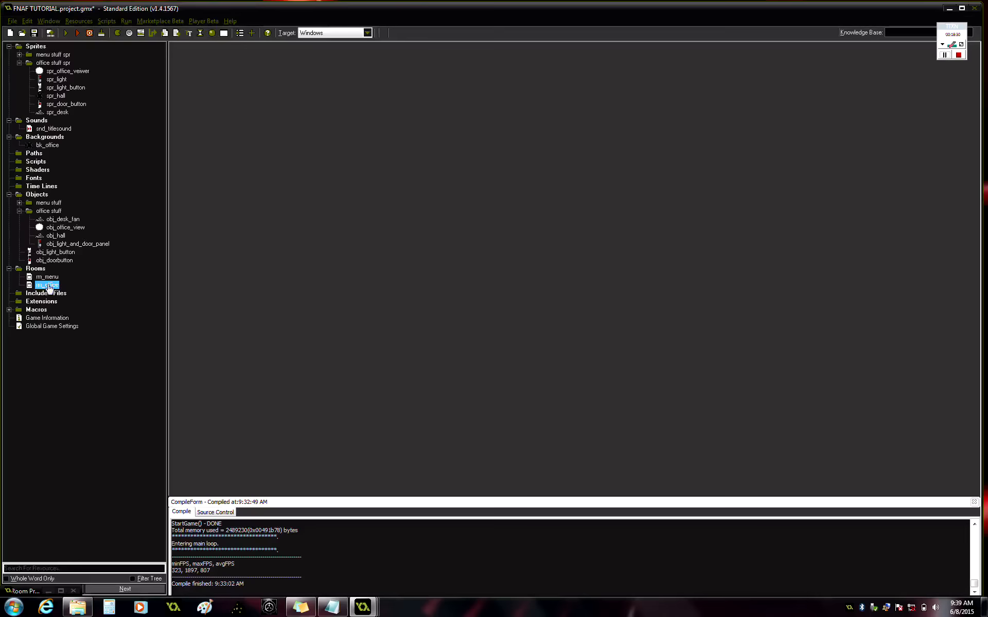
left_click(44, 253)
double_click(45, 256)
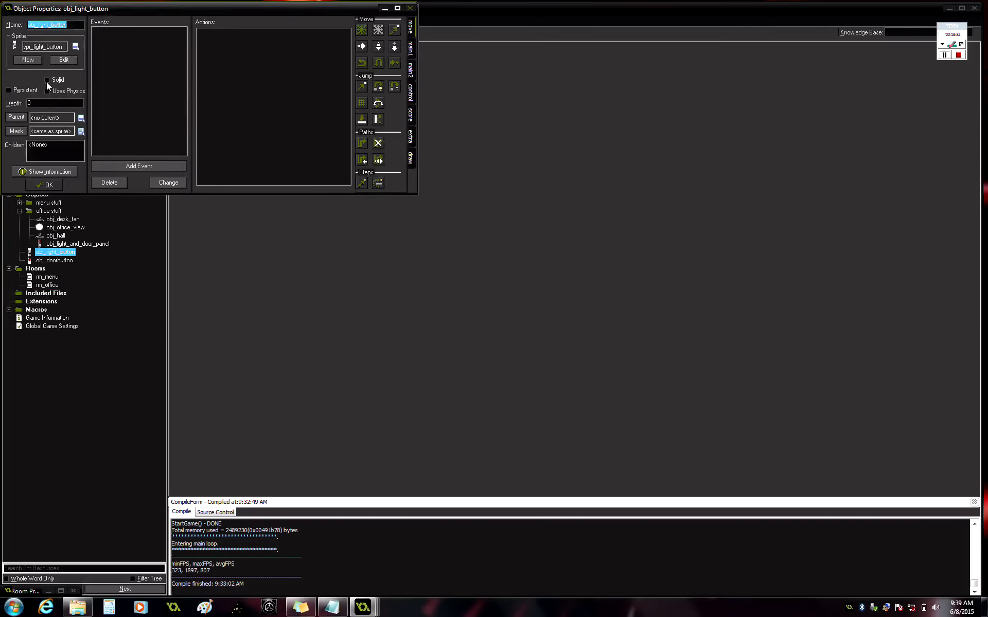
left_click(50, 103)
left_click(46, 185)
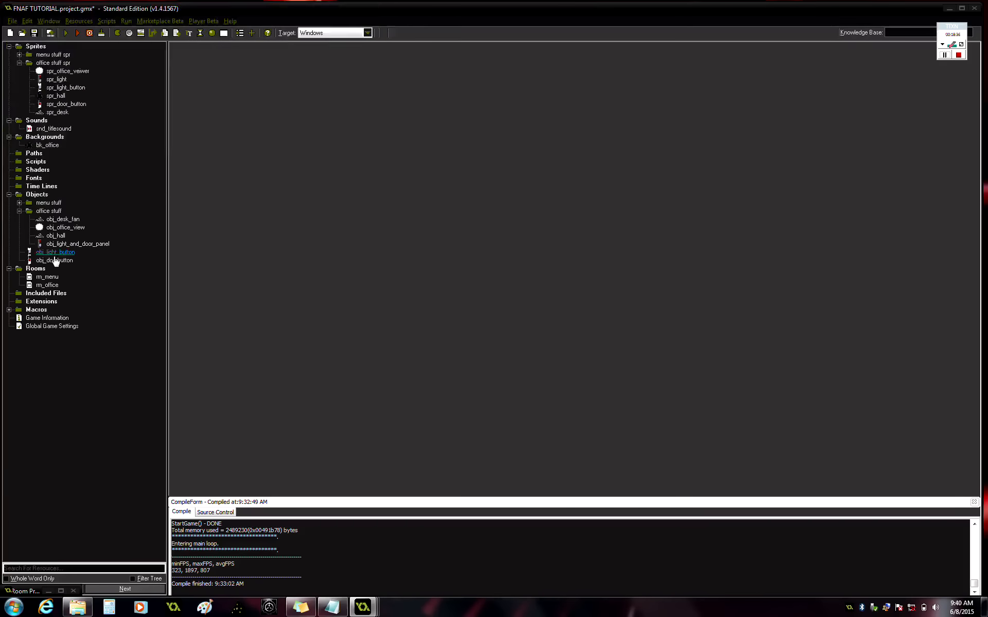
Step: Set the depth of obj_doorbutton to -1 and save the object
double_click(54, 260)
left_click(56, 104)
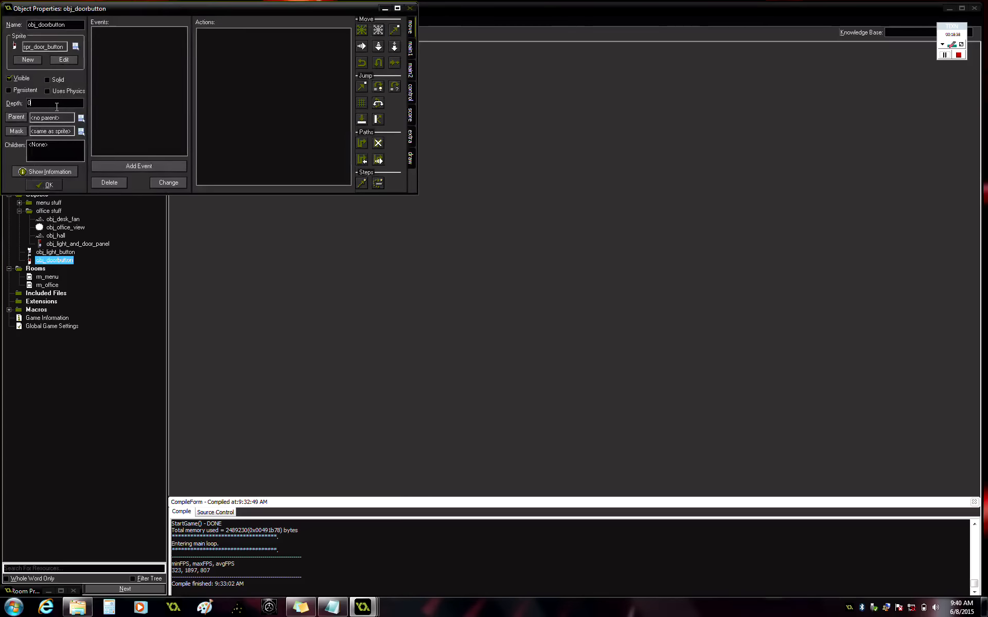
key("BackSpace")
type("-1")
left_click(47, 185)
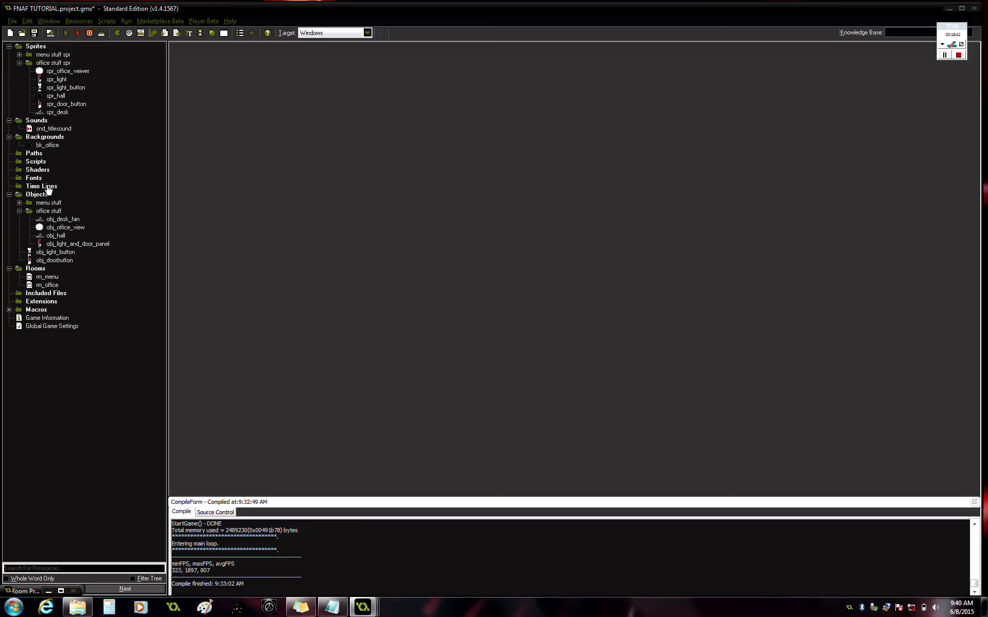
Step: Move obj_doorbutton in rm_office onto the red DOOR button of the wall panel
double_click(49, 287)
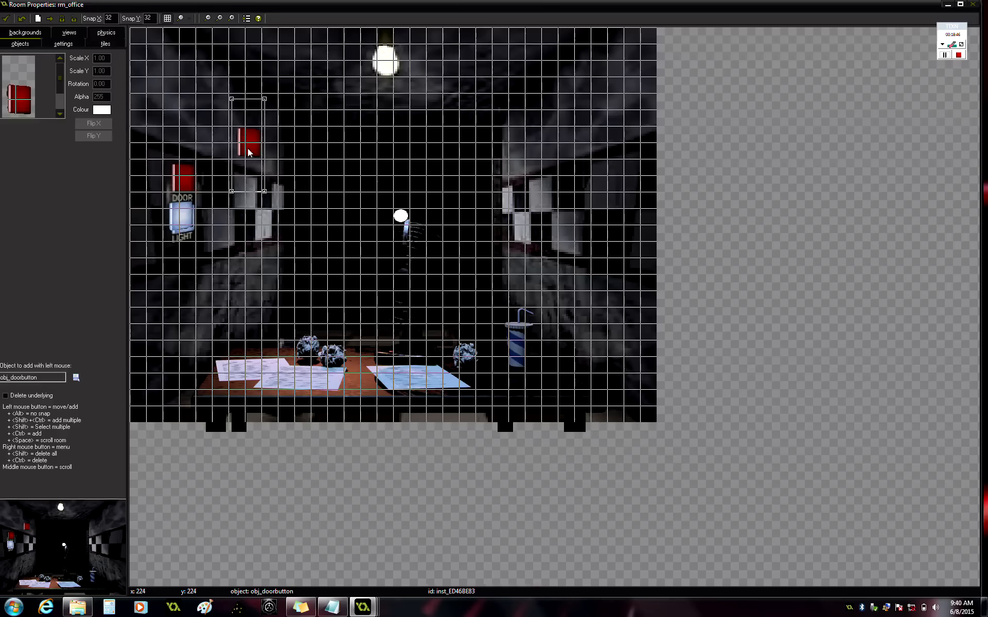
left_click_drag(234, 163, 185, 182)
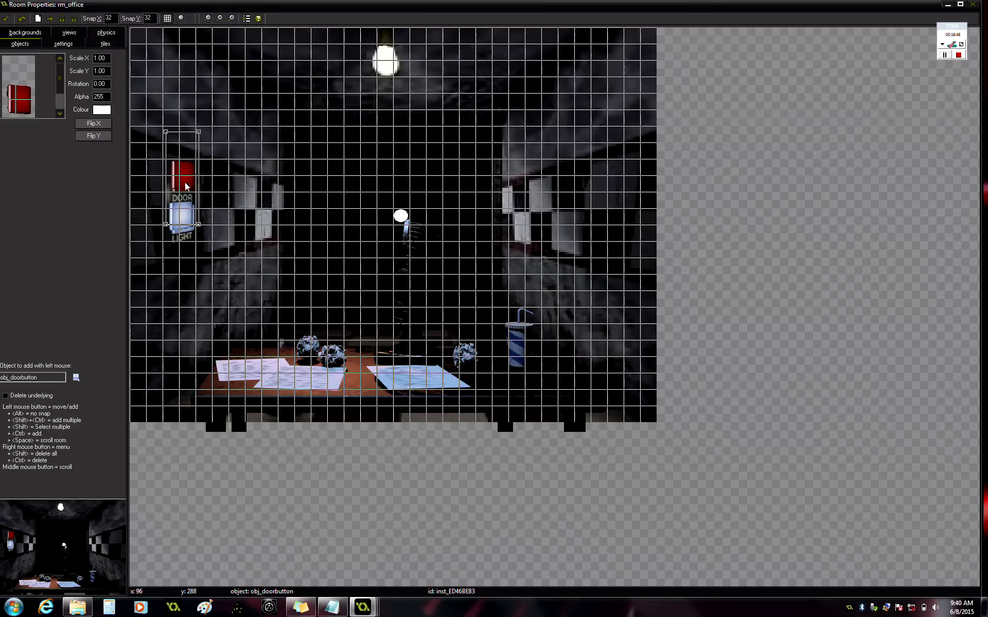
left_click(21, 94)
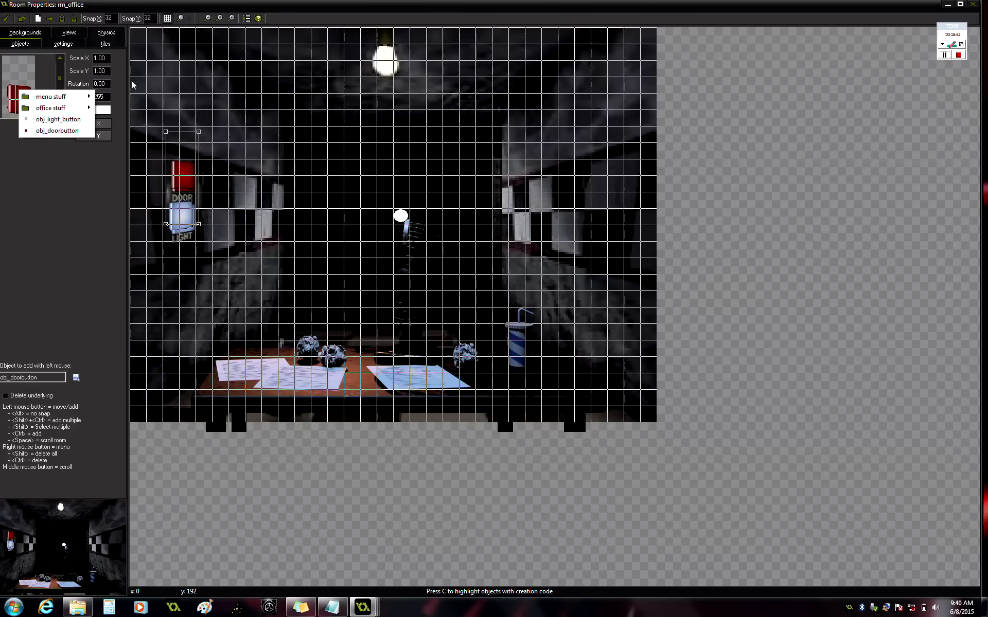
left_click(77, 183)
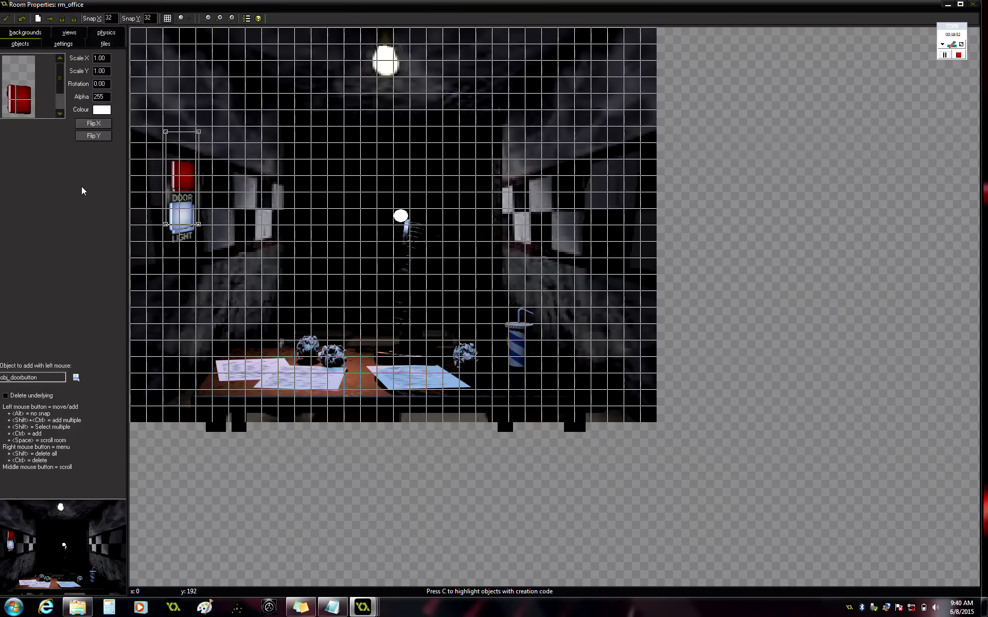
Step: Save rm_office, then set the origin of spr_light_button to X 28, Y 64 on the blue button and save the sprite
left_click(5, 18)
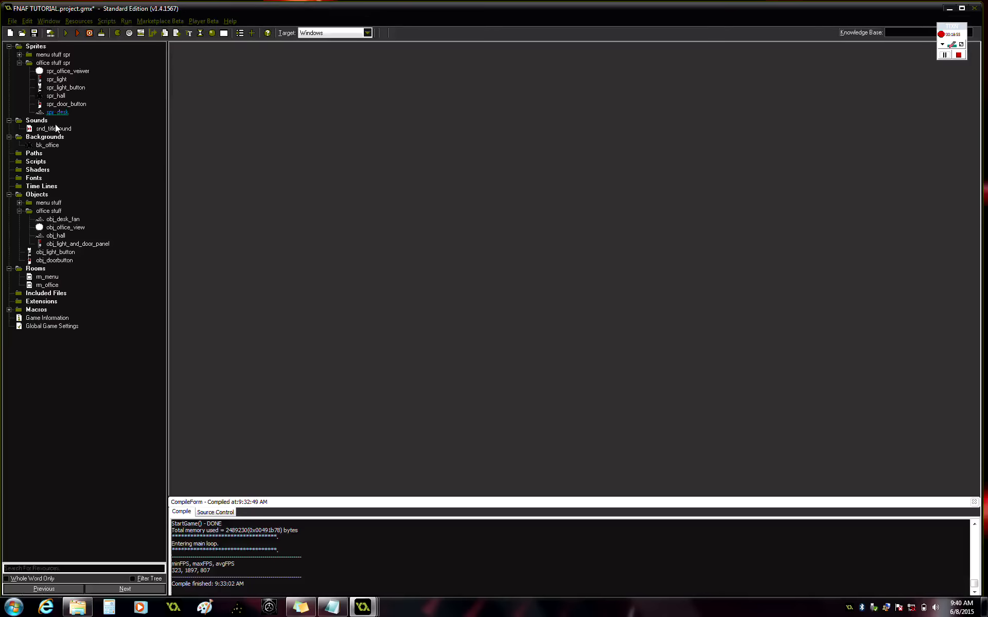
left_click(56, 80)
double_click(63, 88)
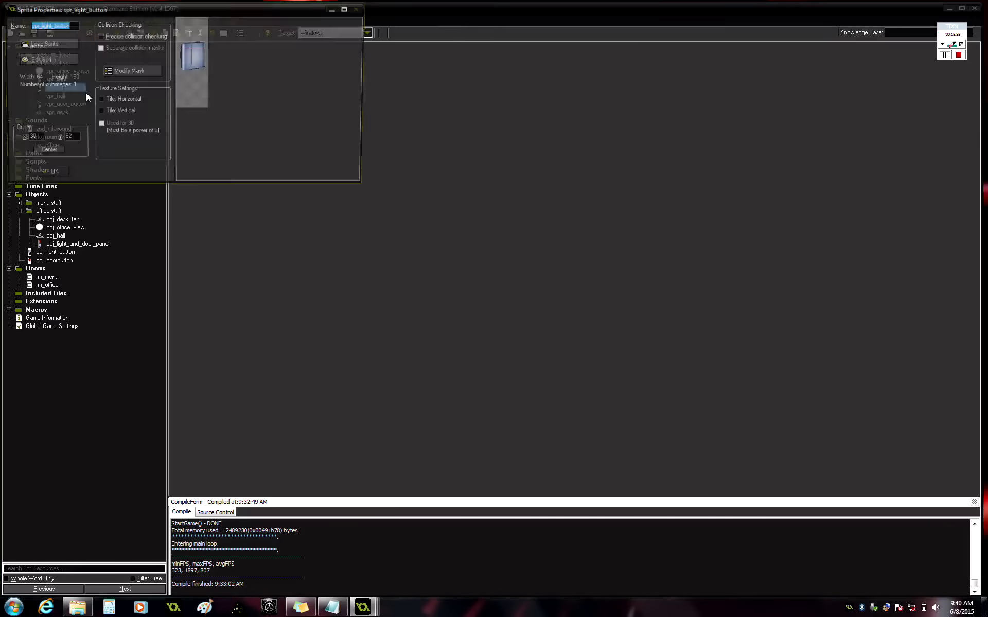
left_click(190, 51)
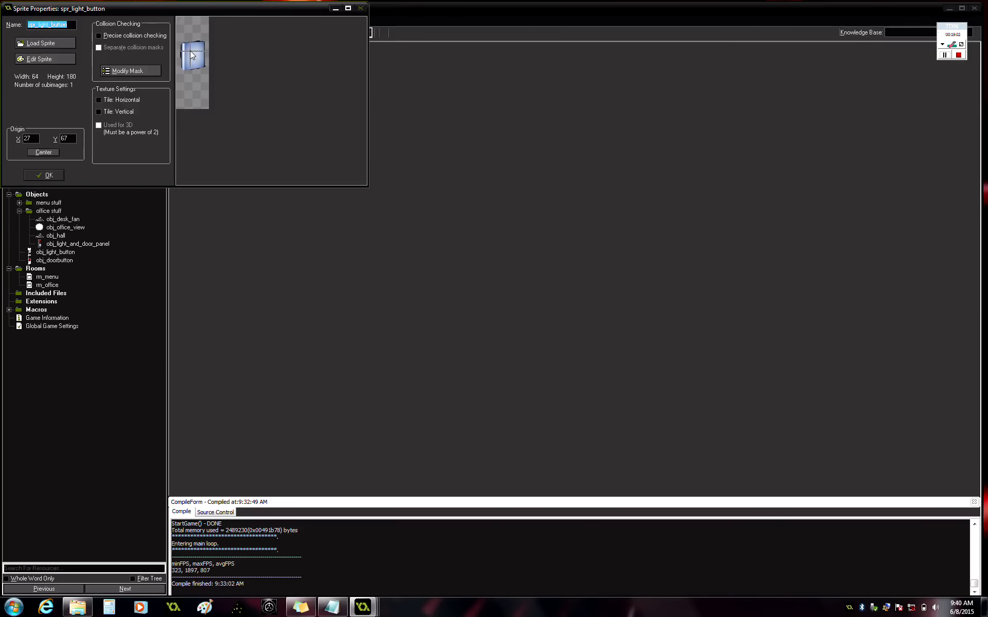
left_click(191, 54)
left_click(43, 175)
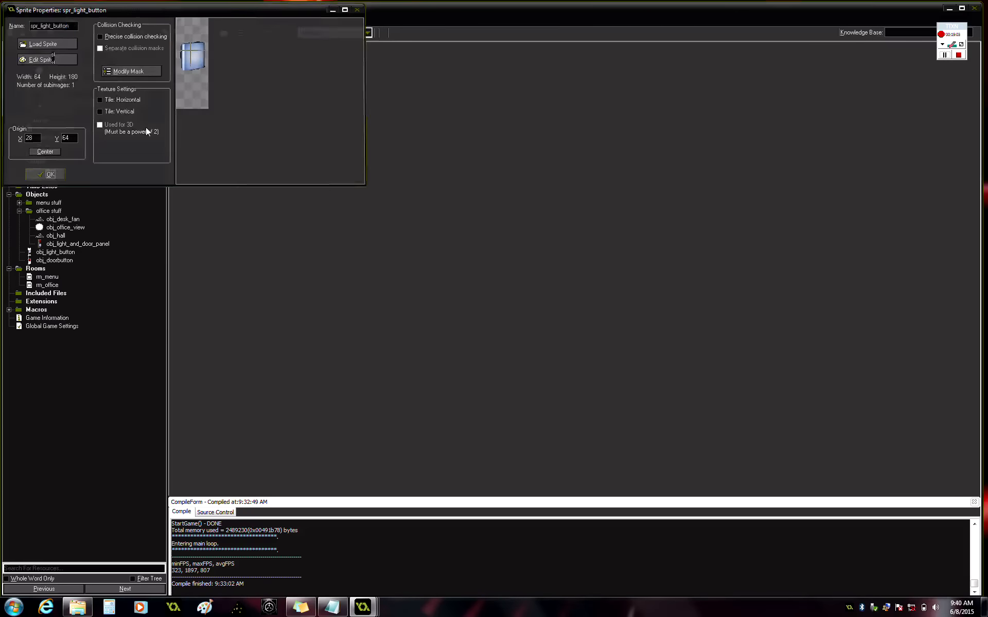
Step: Reopen rm_office for editing its button instances
left_click(46, 286)
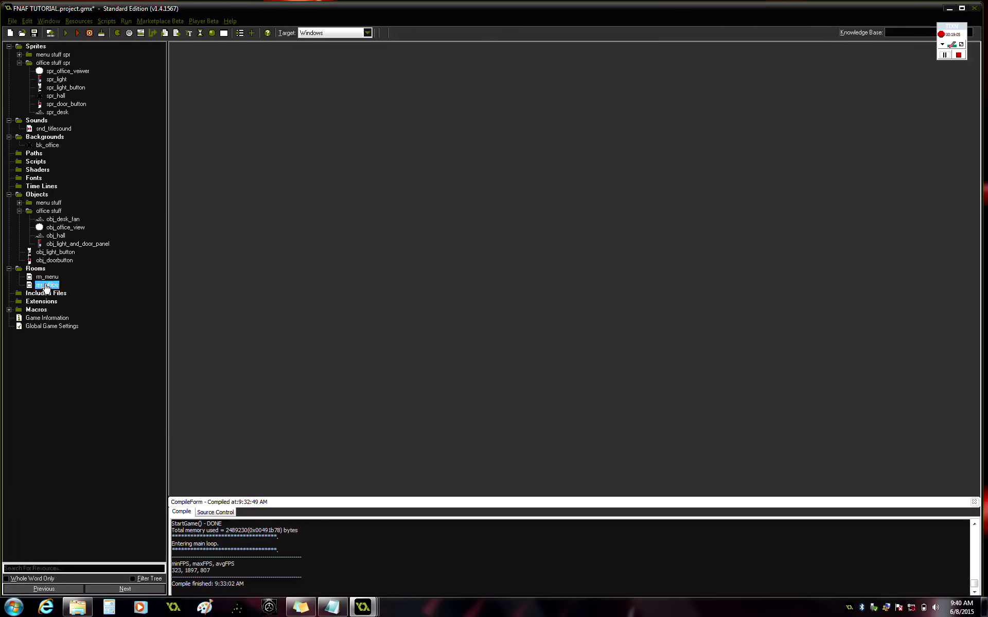
double_click(47, 286)
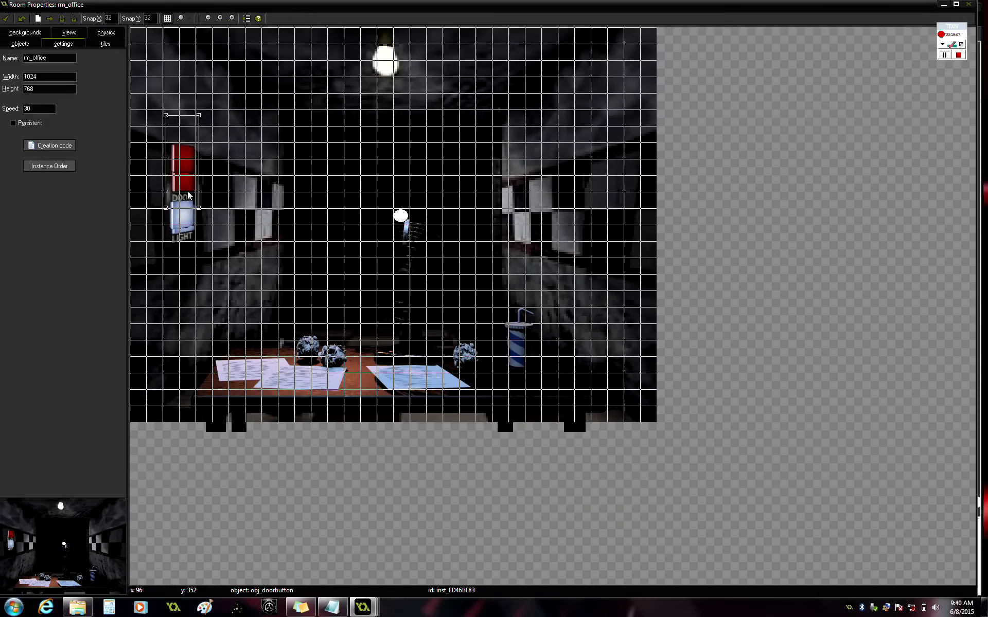
Step: Move the door and light buttons down onto the wall panel in rm_office and save the room
mouse_move(189, 196)
left_mouse_down()
mouse_move(183, 160)
mouse_move(184, 177)
left_mouse_up()
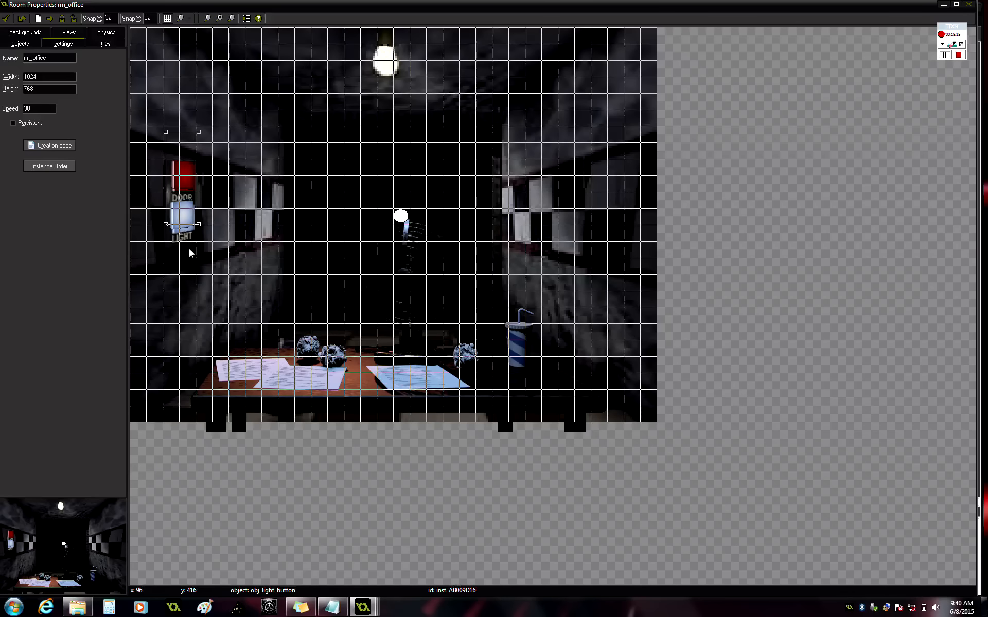
mouse_move(189, 249)
left_mouse_down()
mouse_move(208, 246)
mouse_move(200, 250)
mouse_move(223, 260)
mouse_move(197, 251)
left_mouse_up()
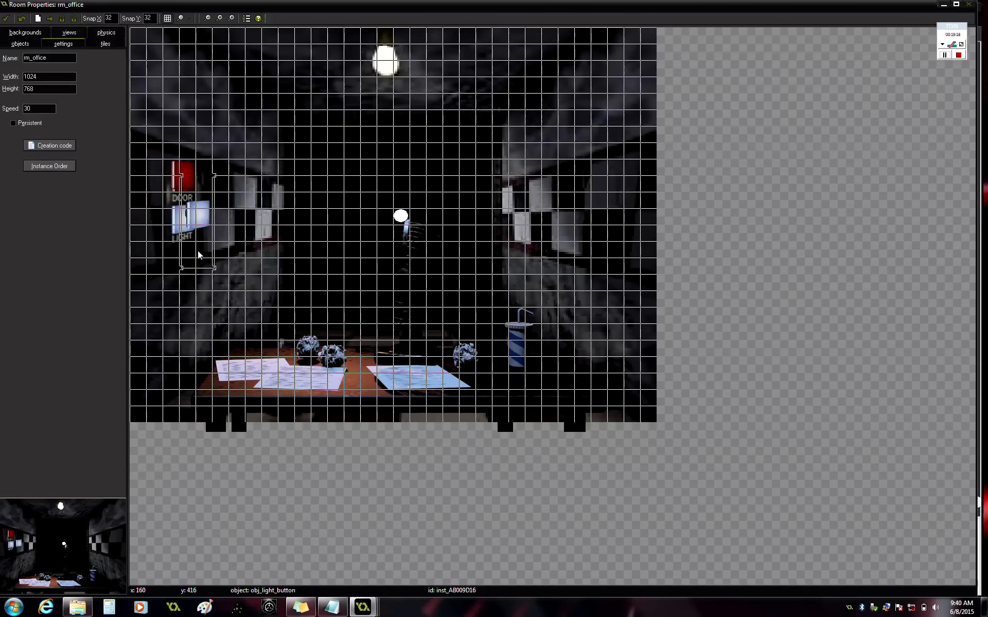
left_click(6, 18)
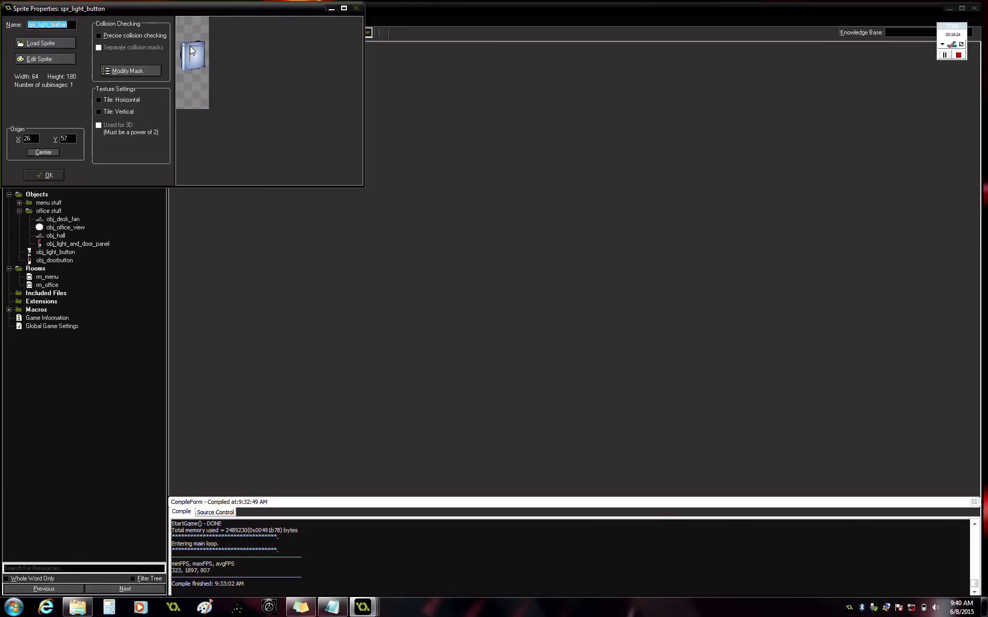
Step: Place the origin of spr_light_button on its button graphic and check the light button's alignment in rm_office
left_click(191, 46)
left_click(47, 175)
left_click(50, 285)
left_click(50, 284)
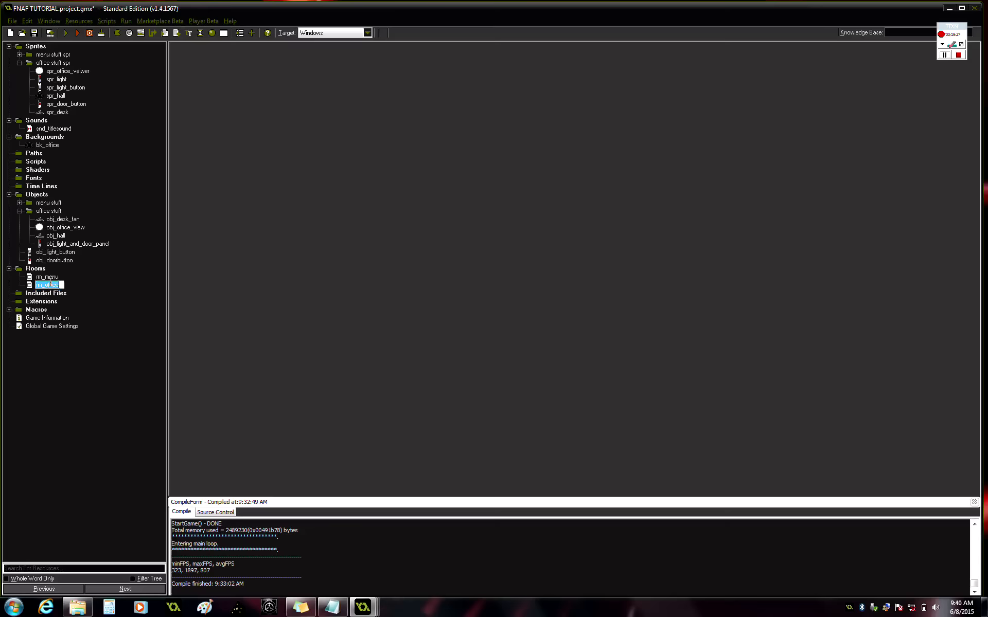
left_click(107, 292)
double_click(48, 285)
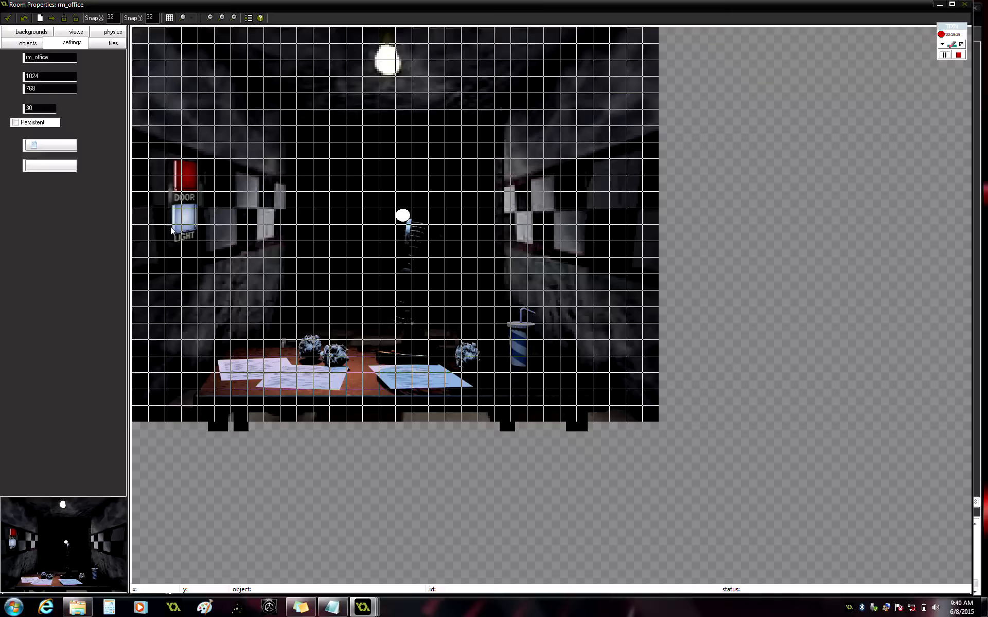
left_click(80, 46)
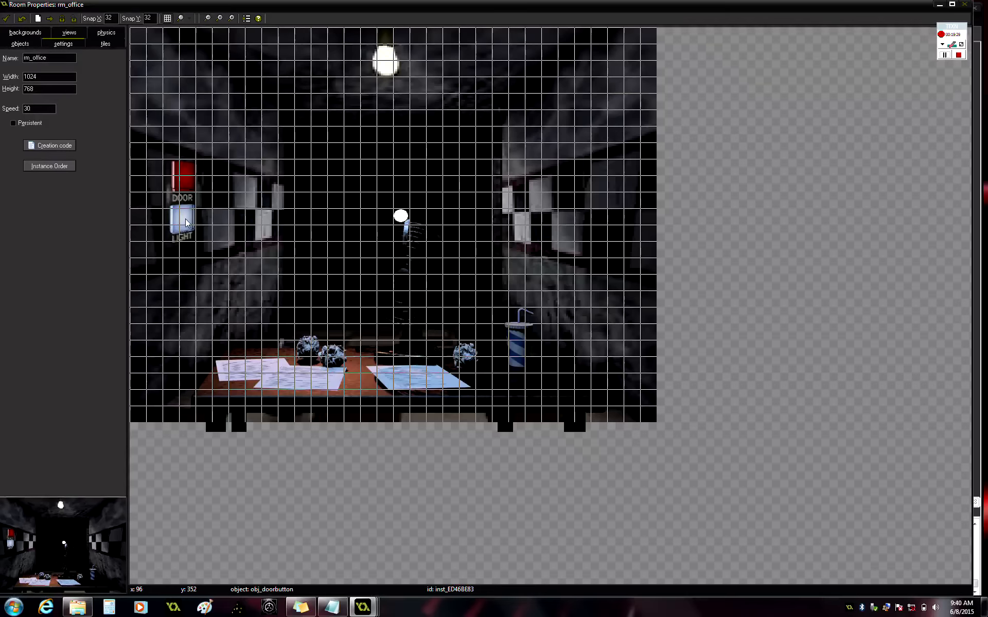
left_click(5, 18)
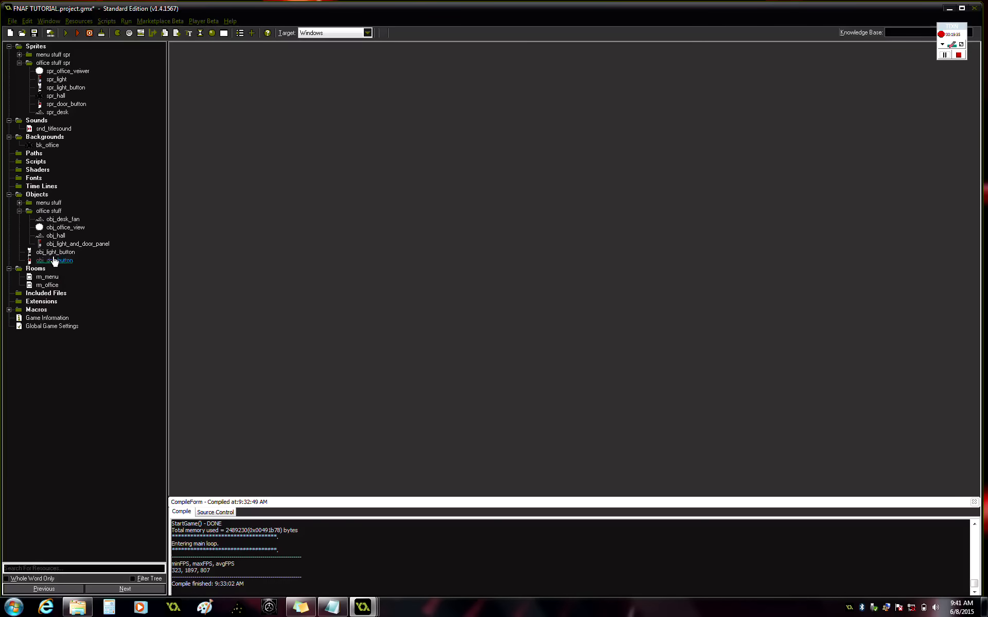
Step: Move obj_light_button and obj_doorbutton into the office stuff object group
mouse_move(58, 260)
left_mouse_down()
mouse_move(63, 238)
mouse_move(69, 244)
left_mouse_up()
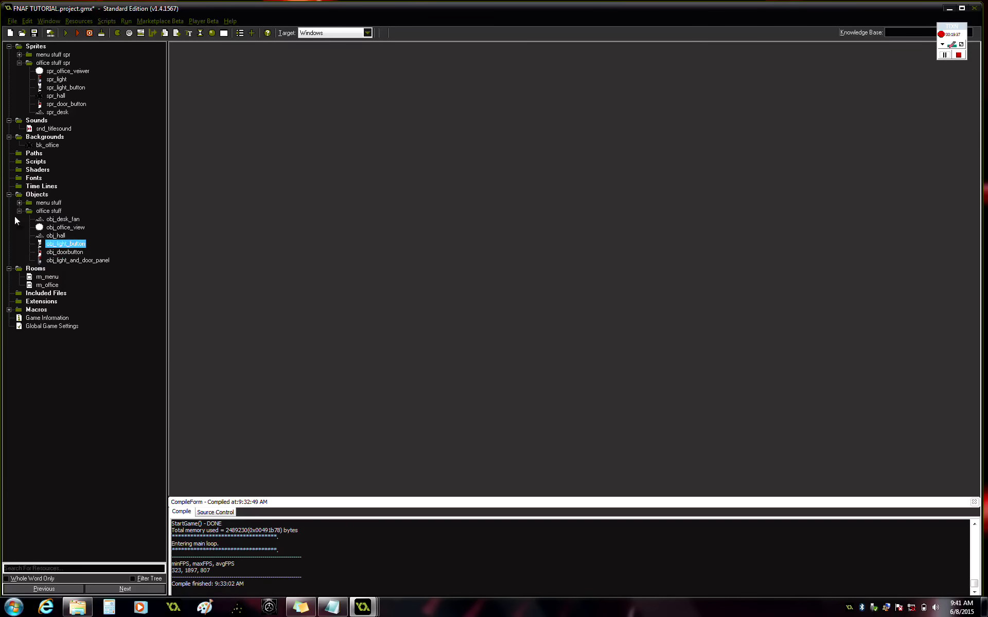
left_click(212, 33)
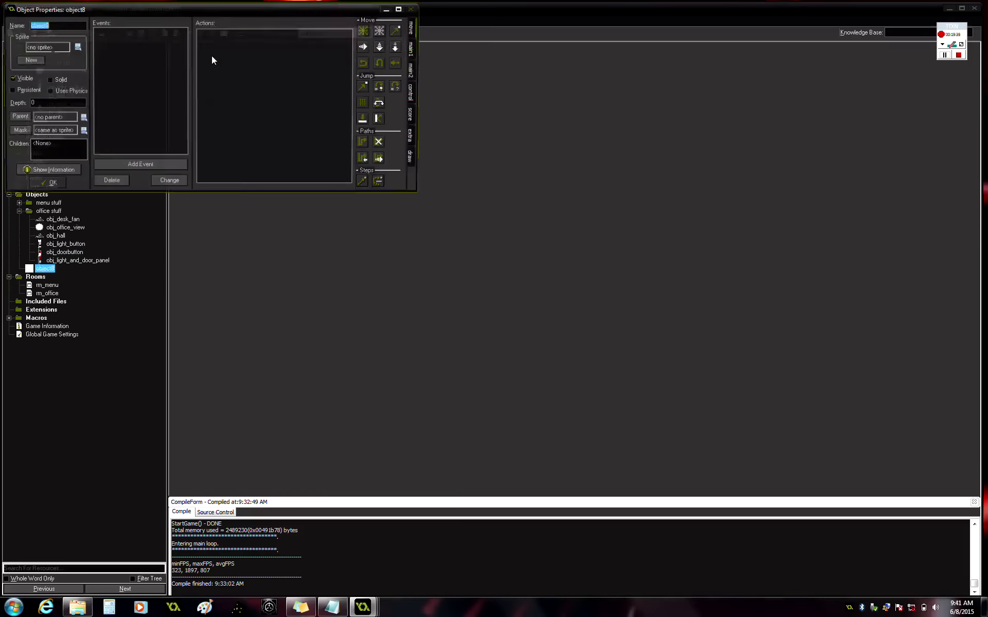
key("BackSpace")
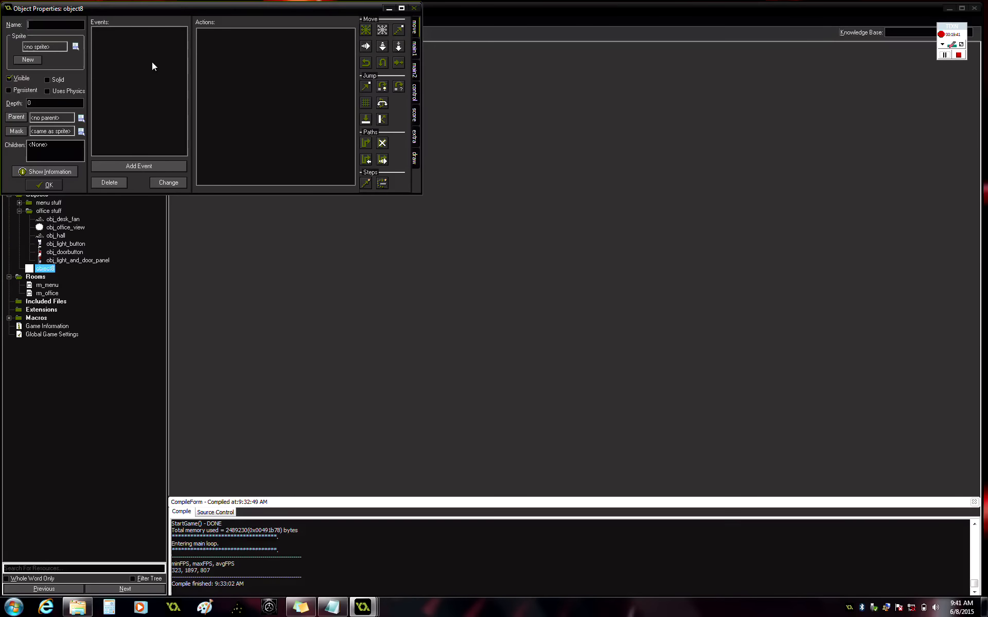
left_click(416, 8)
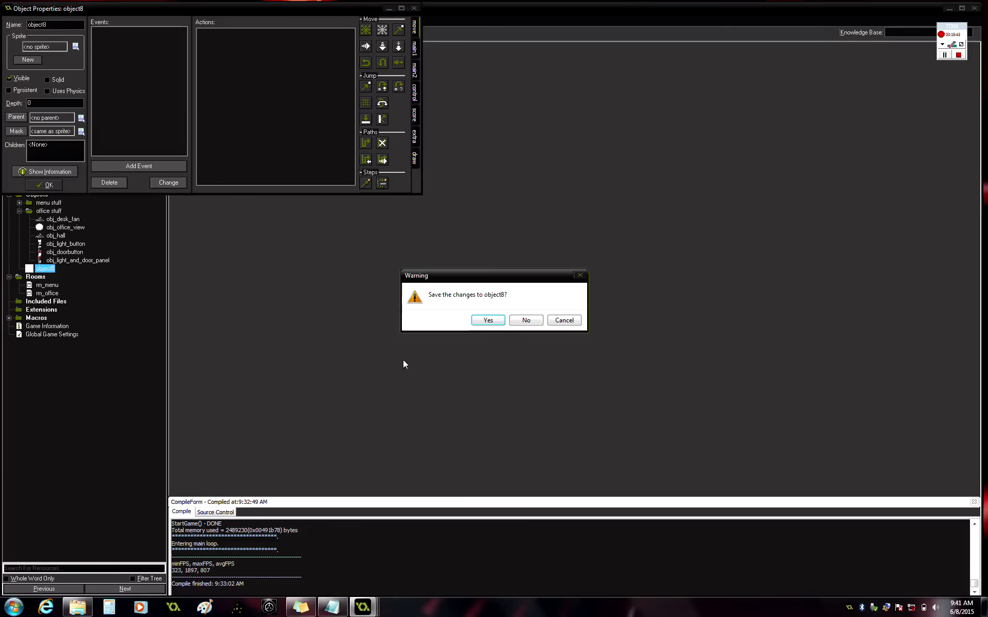
left_click(487, 320)
right_click(41, 268)
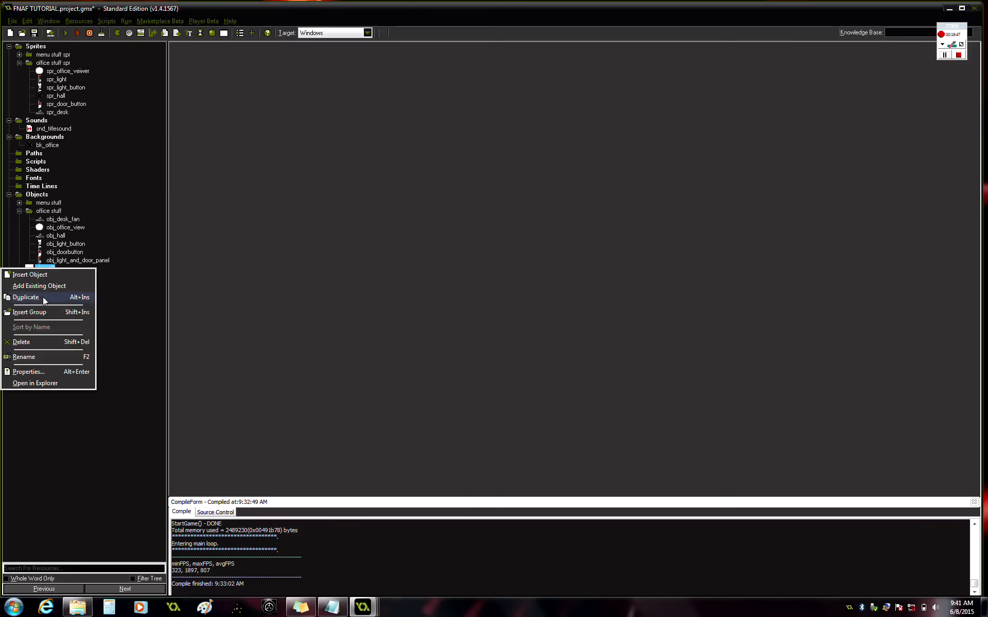
left_click(47, 340)
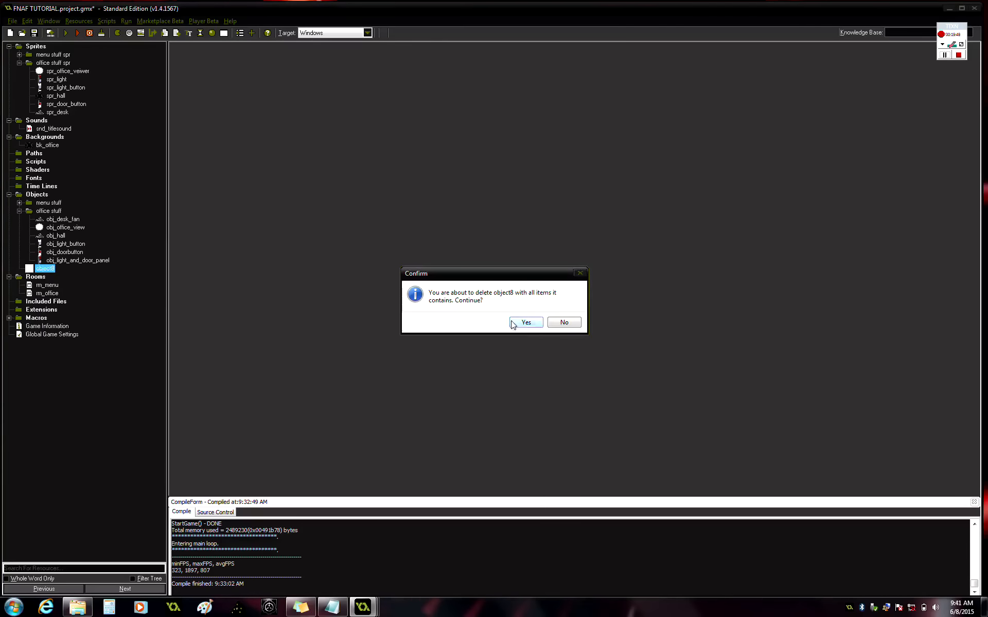
left_click(524, 322)
Step: Try to place an obj_hall instance in rm_office, then discard the room changes
left_click(47, 287)
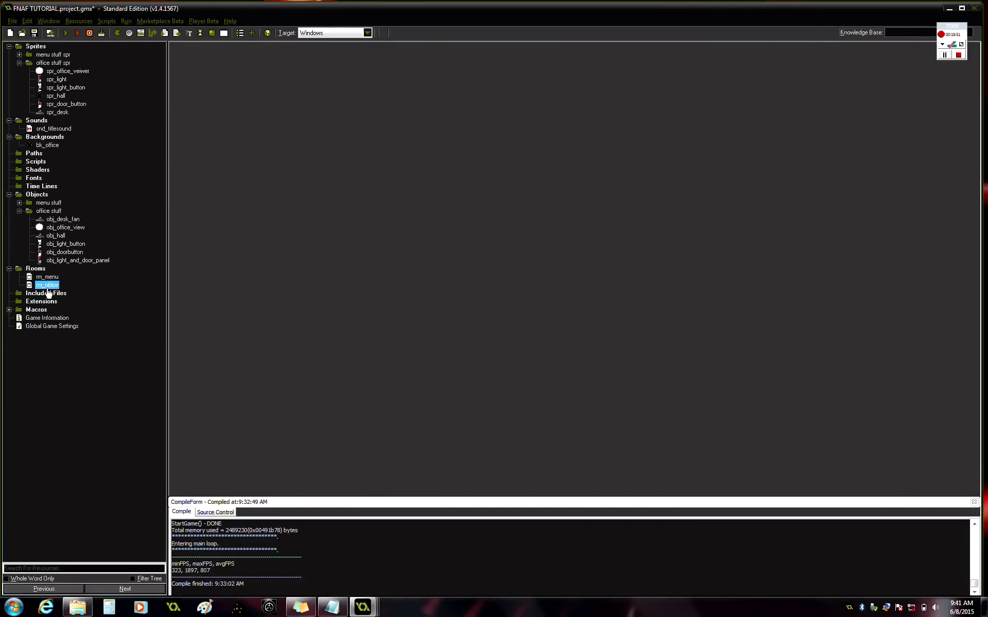
double_click(47, 286)
left_click(57, 107)
left_click(129, 124)
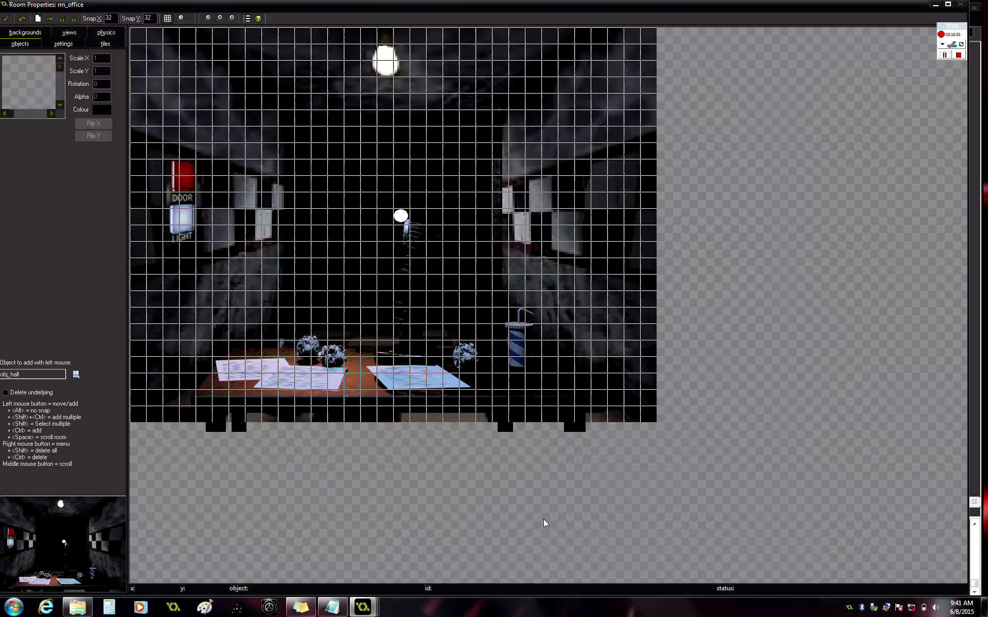
left_click_drag(553, 519, 420, 399)
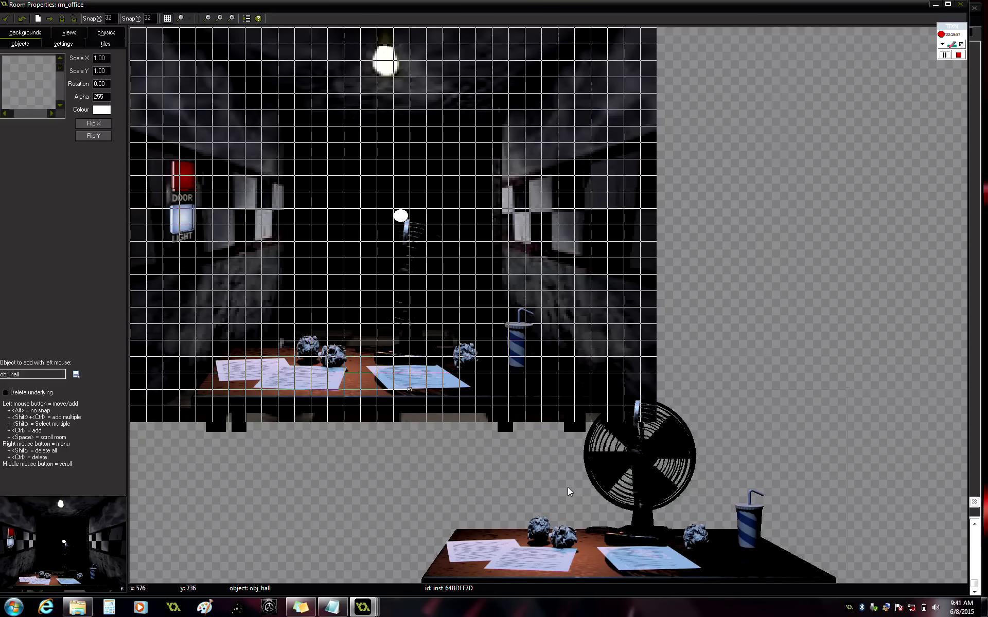
right_click(593, 515)
left_click(616, 435)
right_click(591, 513)
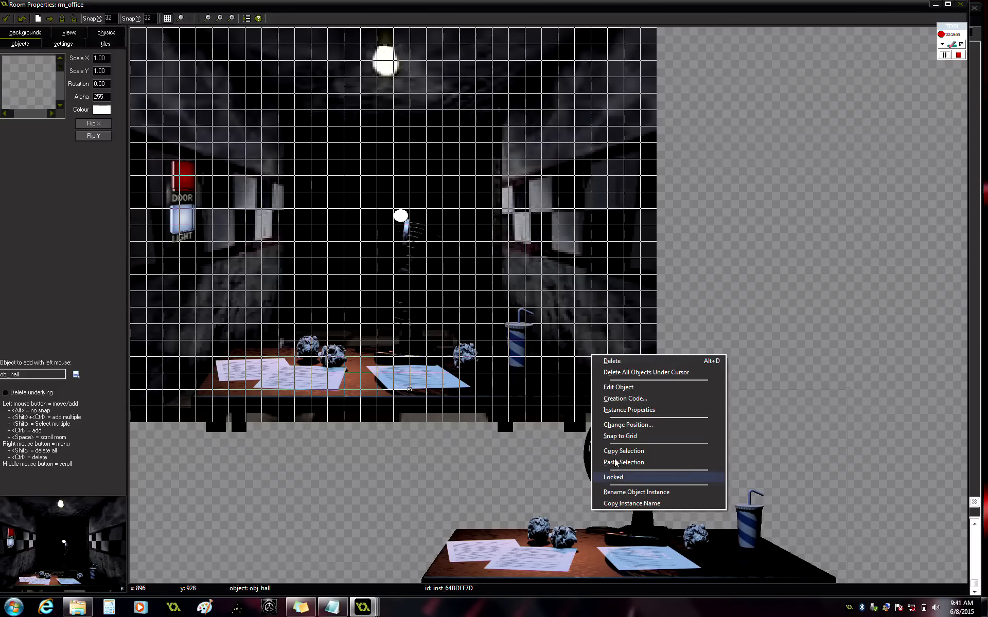
left_click(613, 362)
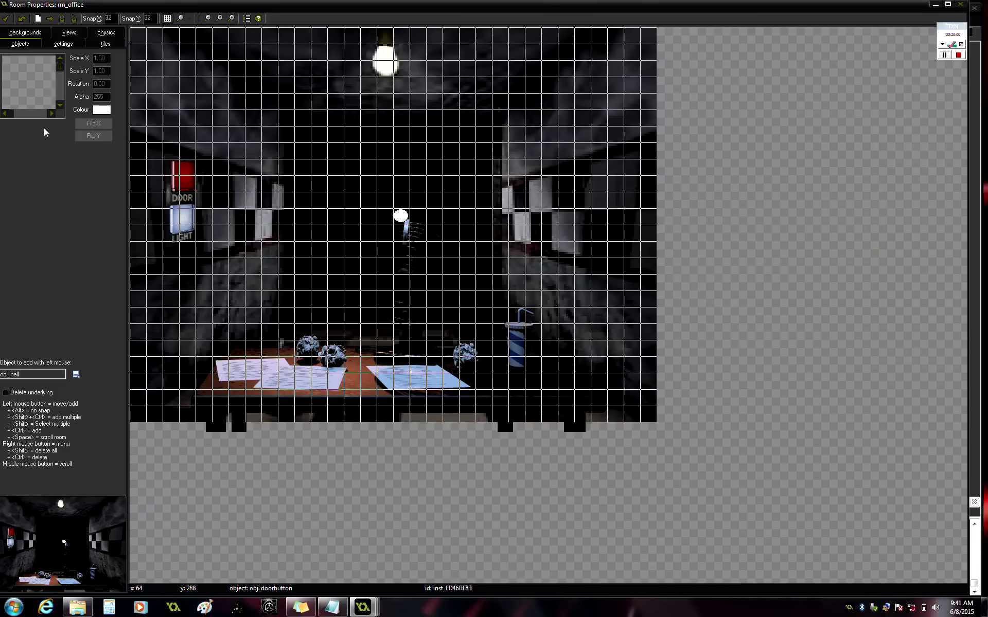
left_click(23, 83)
mouse_move(50, 103)
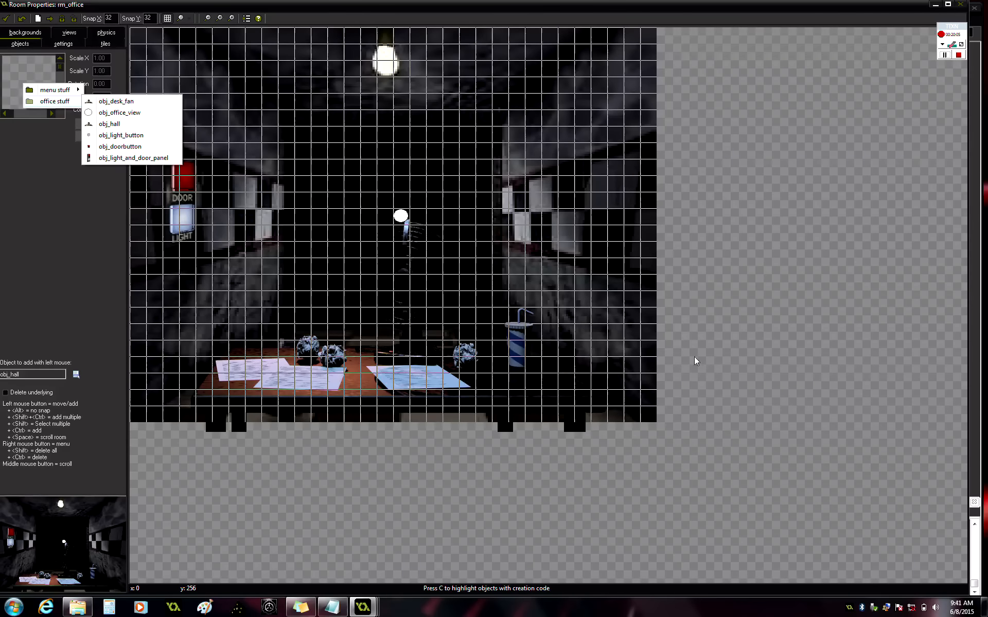
left_click(961, 6)
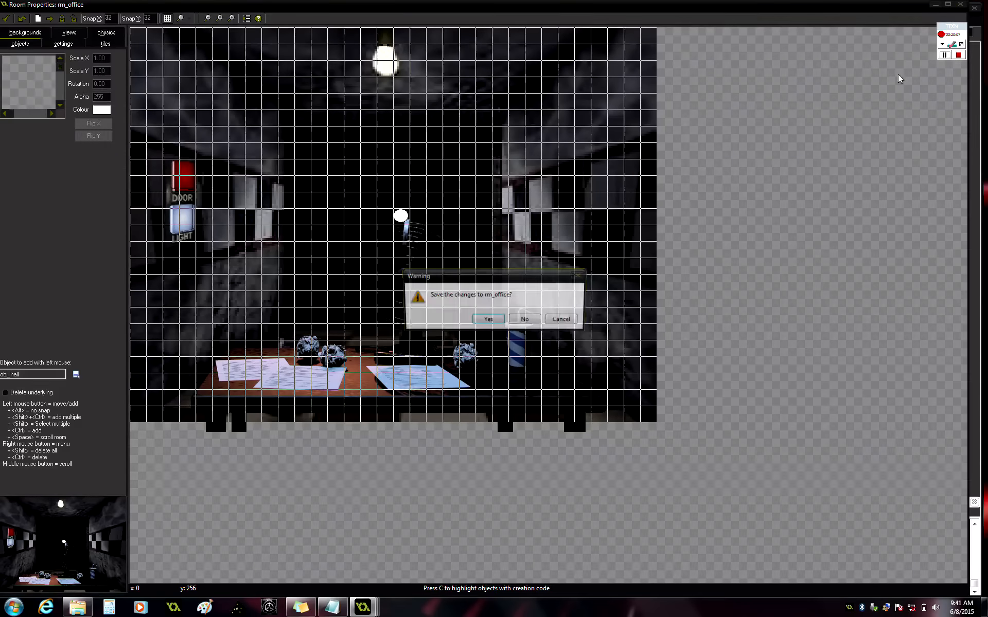
left_click(526, 320)
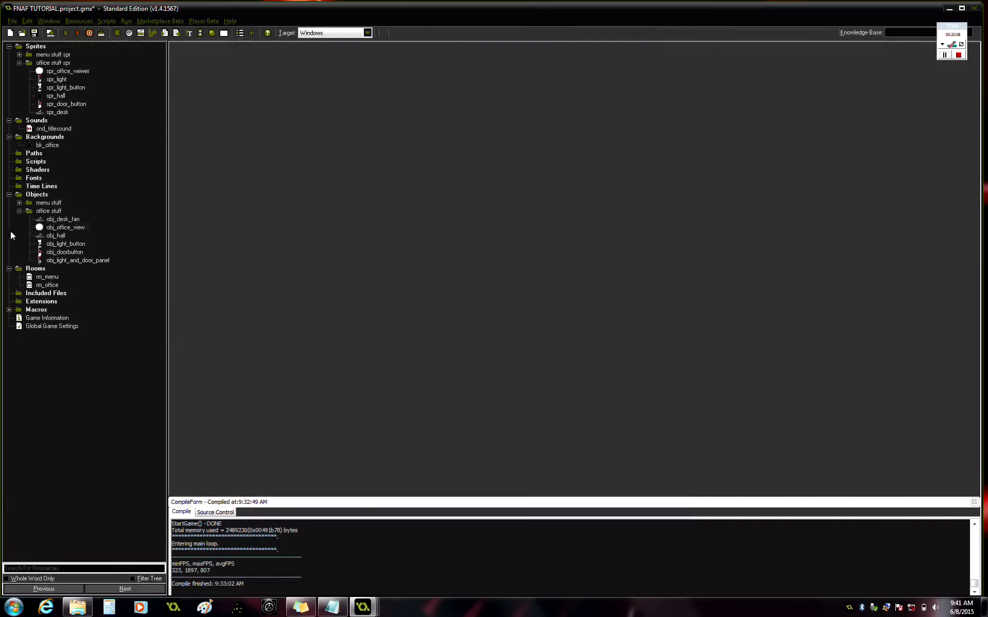
Step: Assign the spr_hall sprite to obj_hall and save the object
double_click(56, 236)
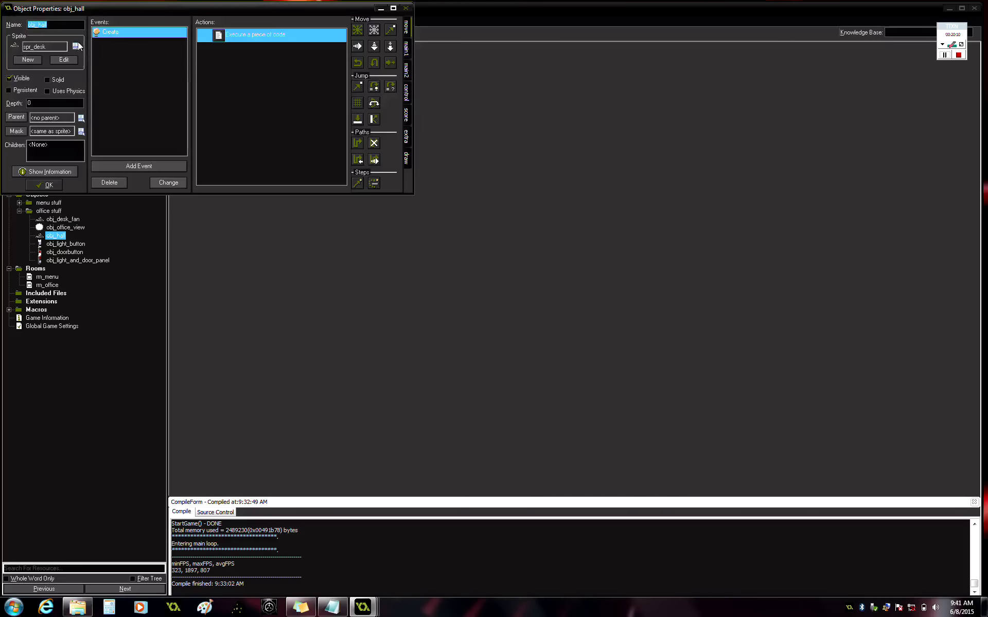
left_click(76, 46)
mouse_move(115, 72)
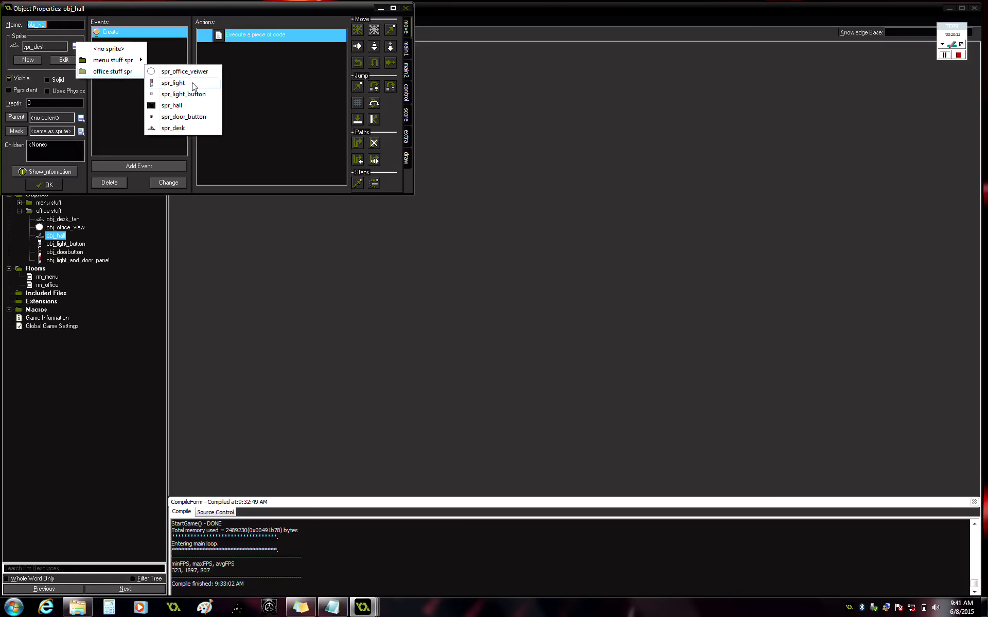
left_click(172, 105)
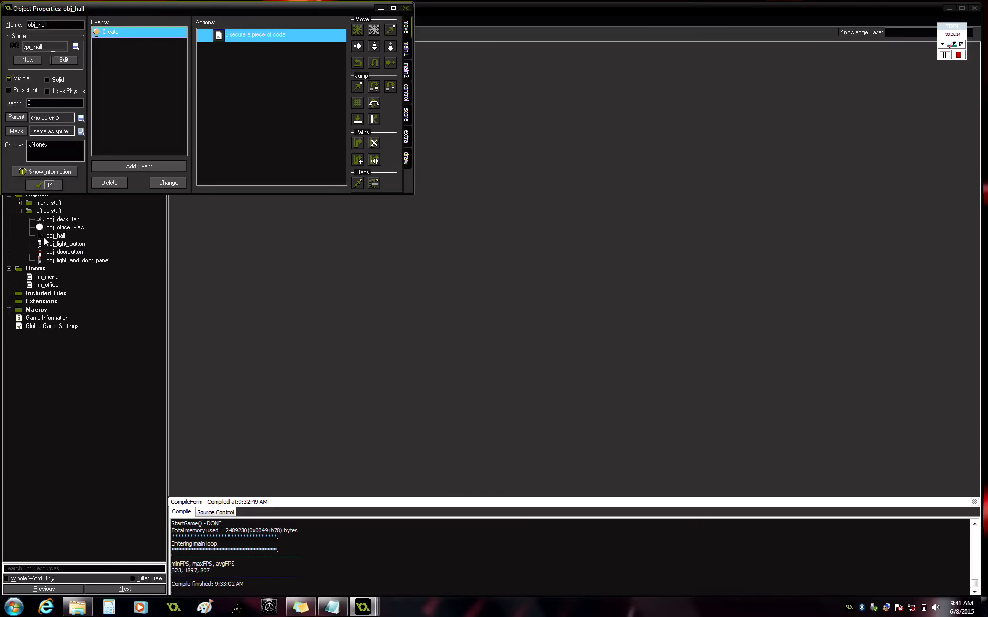
key("Return")
Step: Place an obj_hall instance over the dark central hallway opening in rm_office
double_click(47, 285)
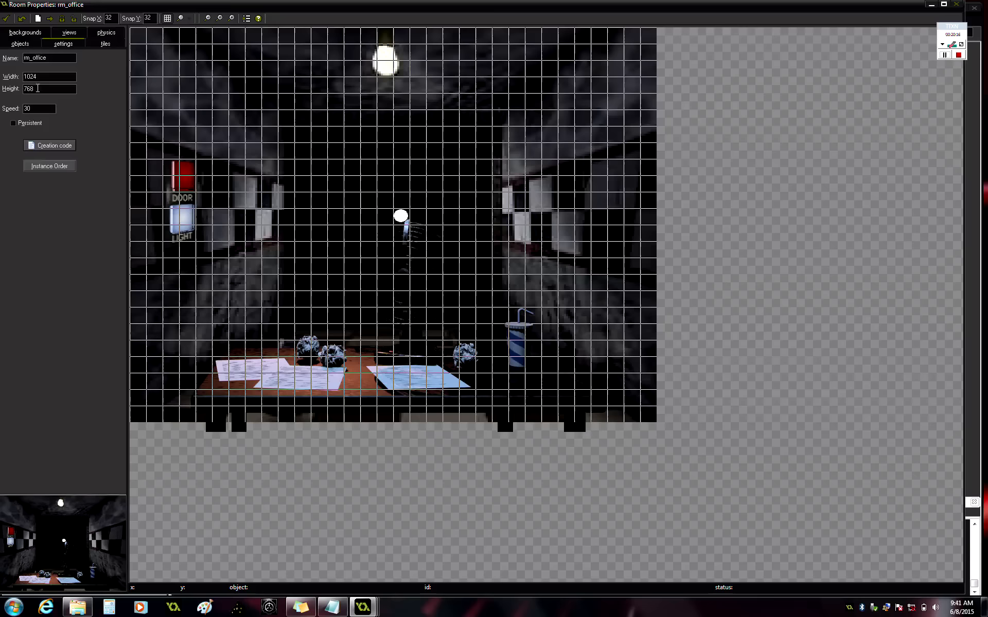
left_click(20, 44)
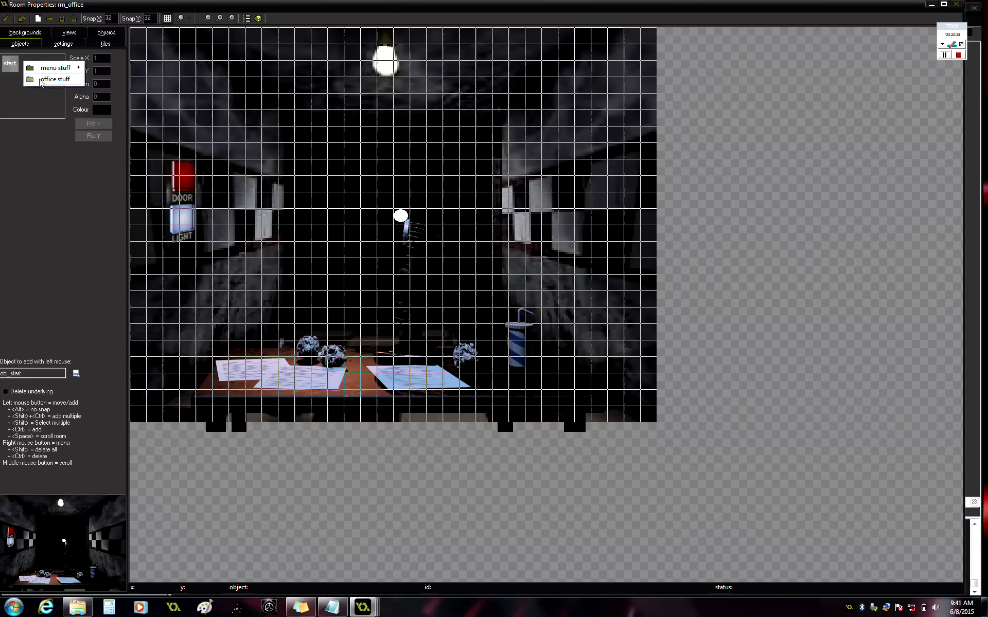
mouse_move(54, 78)
left_click(111, 102)
left_click(285, 134)
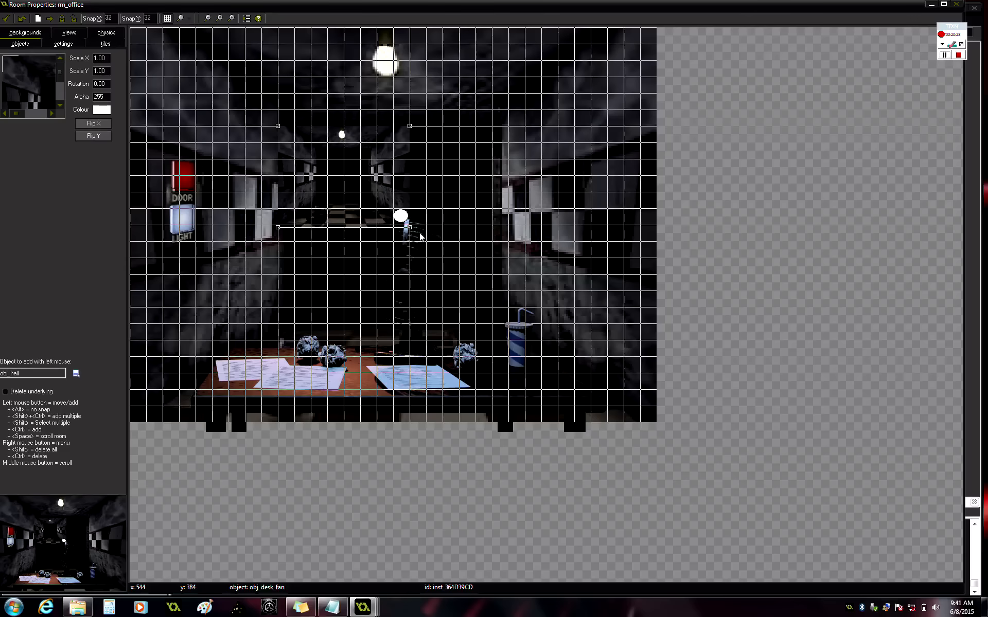
Step: Enlarge the obj_hall instance to about 1.63 by 1.95 scale to fill the hallway opening, and save the room
left_click_drag(410, 227, 492, 315)
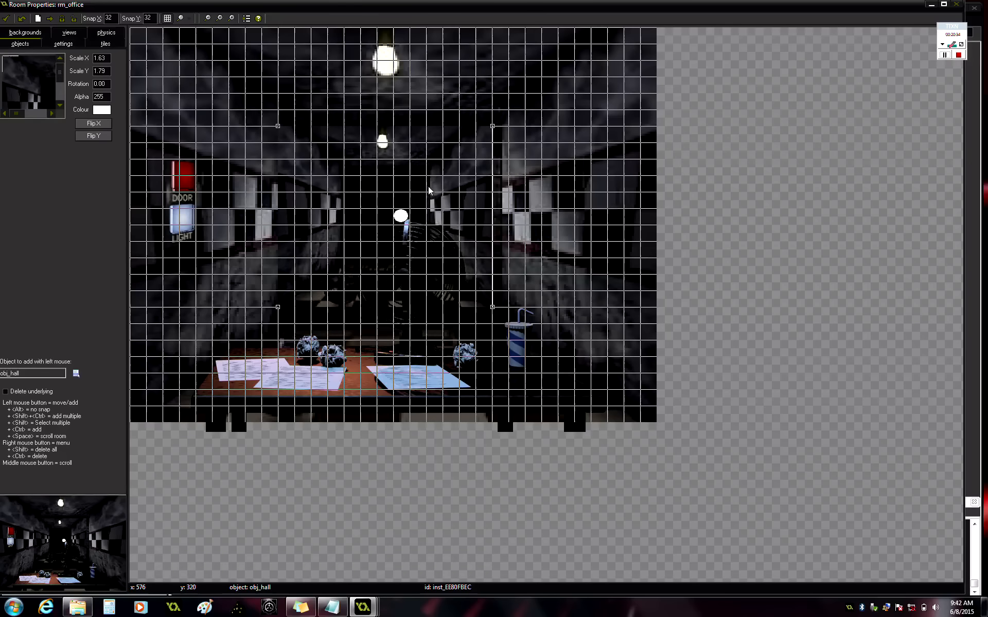
left_click_drag(435, 192, 435, 190)
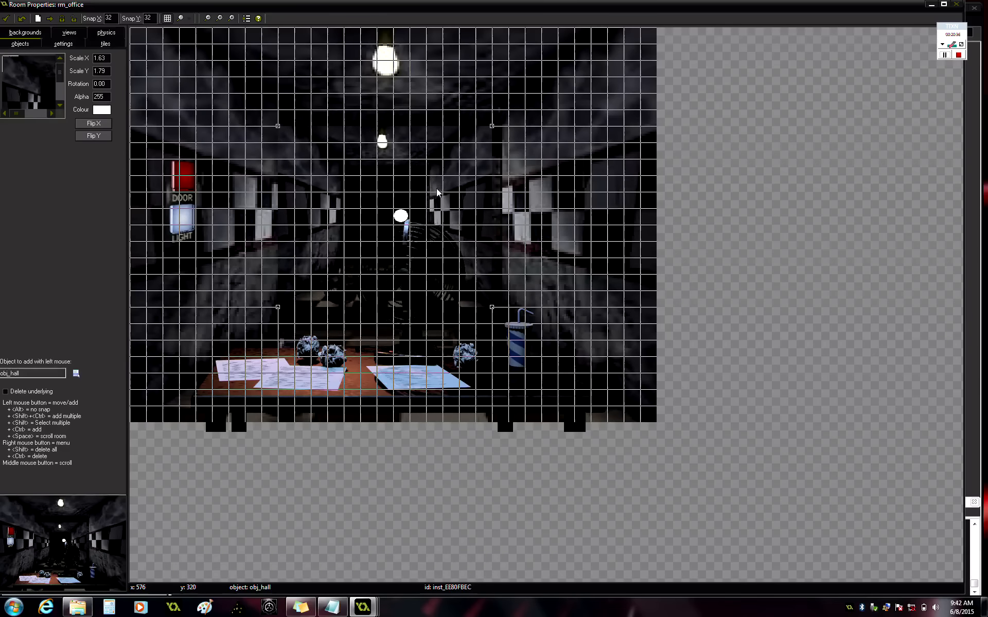
left_click_drag(491, 307, 484, 301)
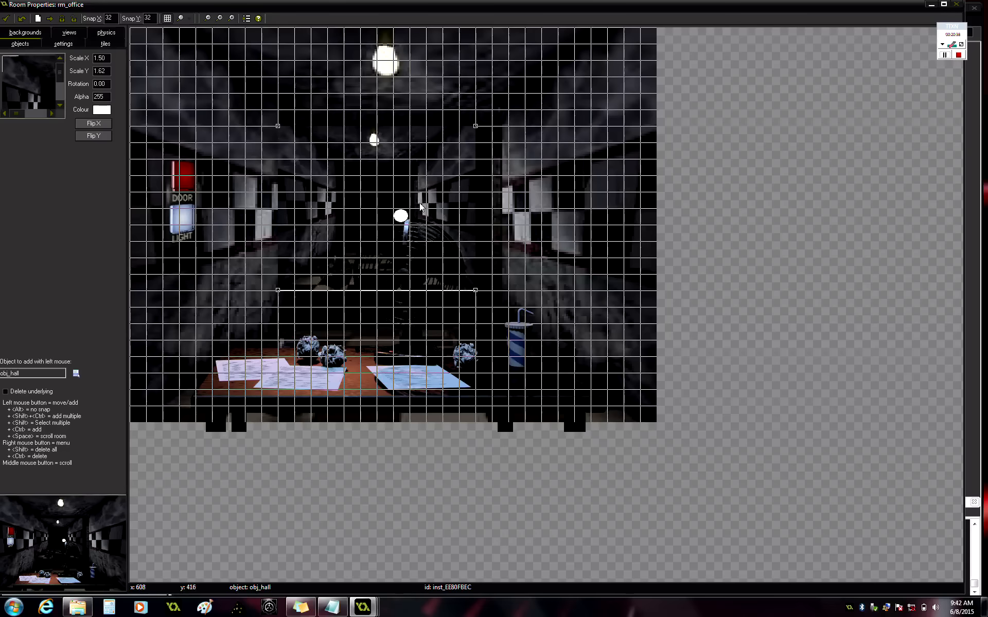
mouse_move(417, 201)
left_mouse_down()
mouse_move(433, 231)
mouse_move(414, 204)
left_mouse_up()
left_click_drag(476, 291, 493, 327)
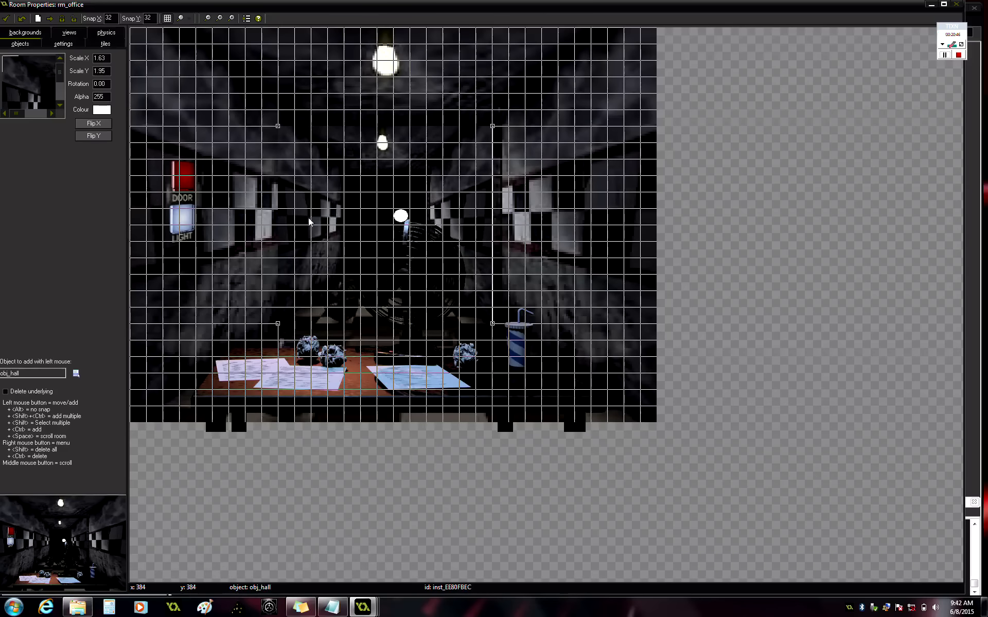
left_click(6, 18)
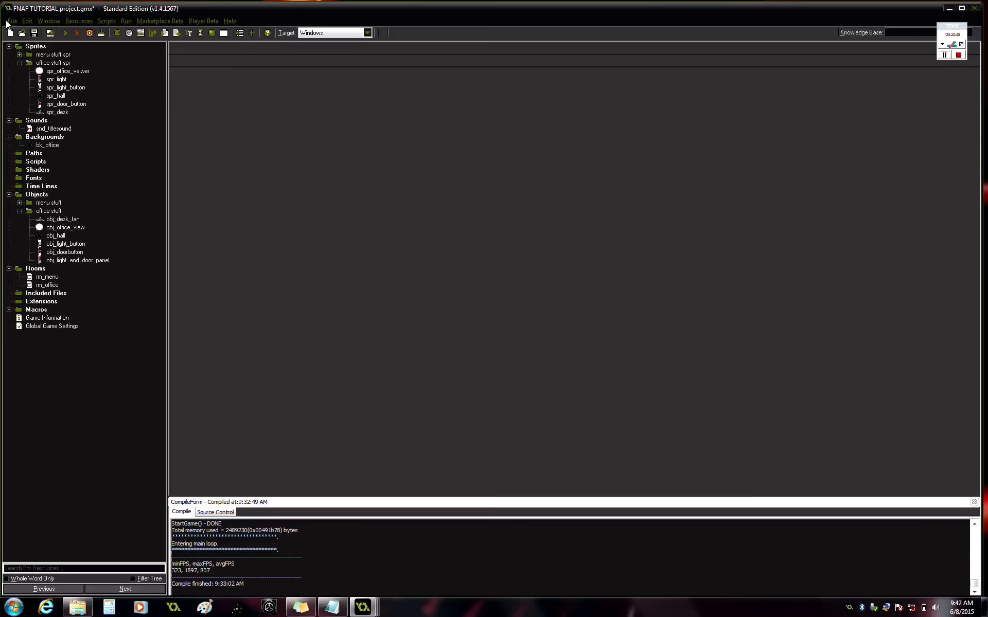
Step: Open obj_light_button, add a Left Released mouse event, and give it an Execute Code action
double_click(65, 244)
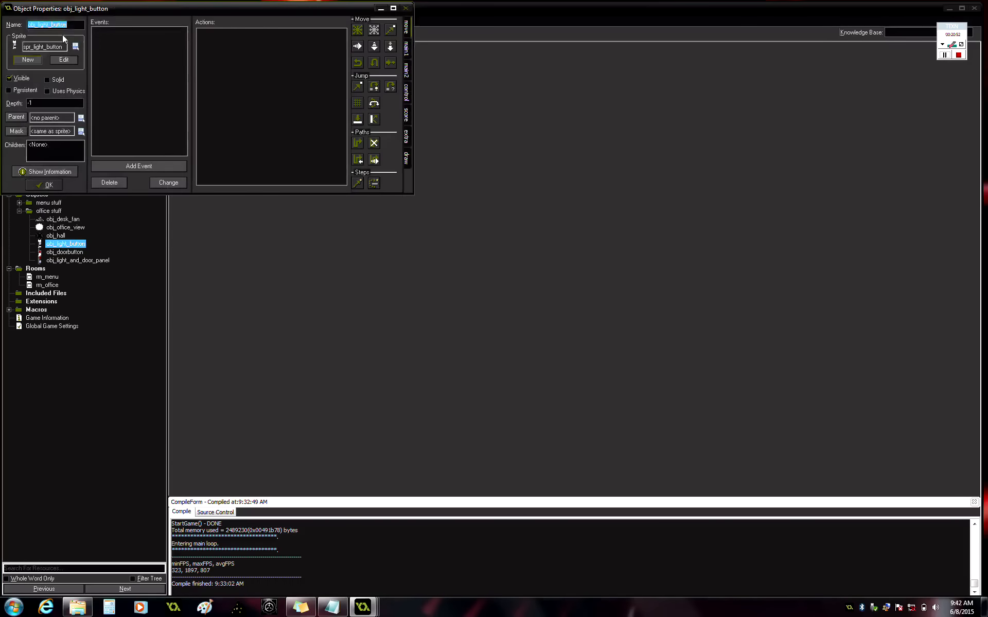
left_click(143, 168)
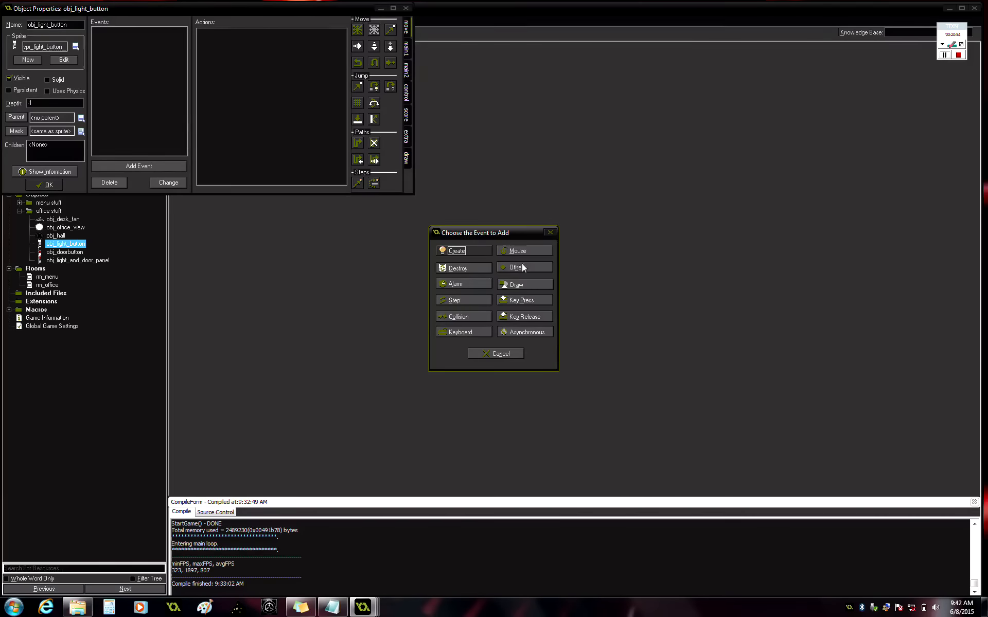
left_click(525, 248)
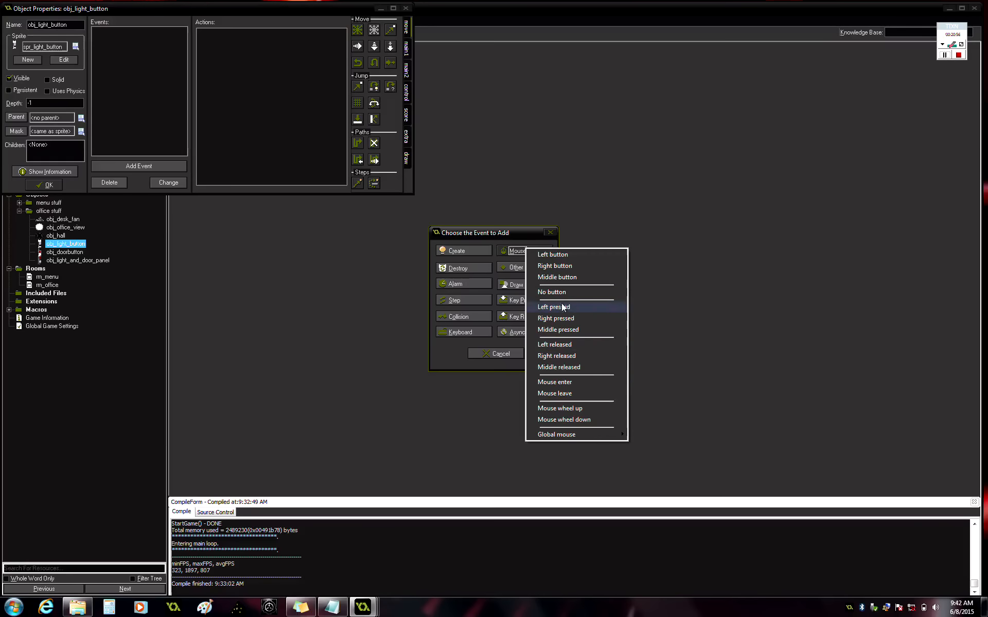
left_click(564, 345)
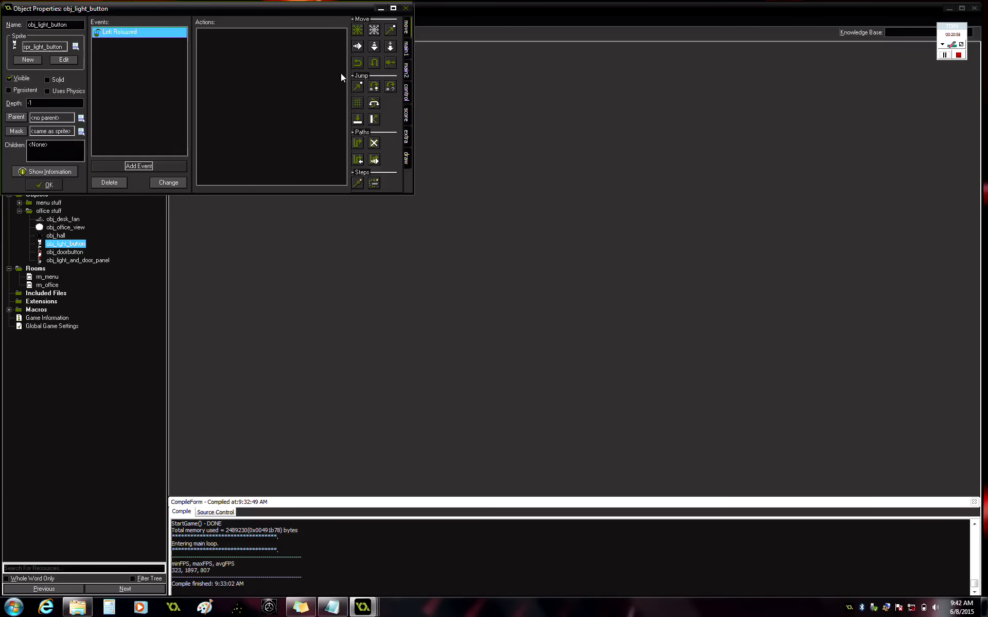
left_click(408, 56)
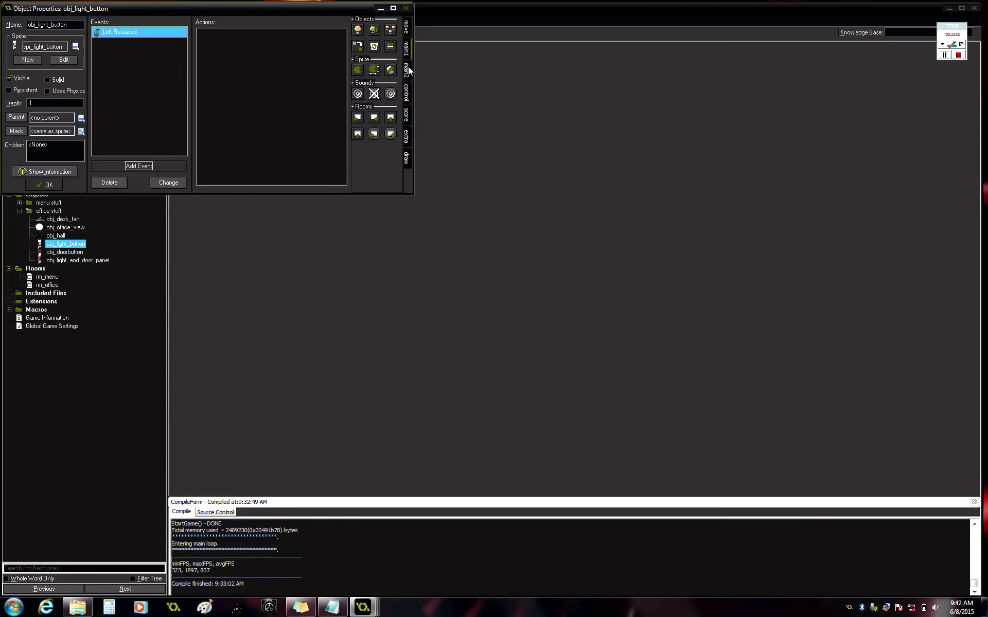
left_click(408, 95)
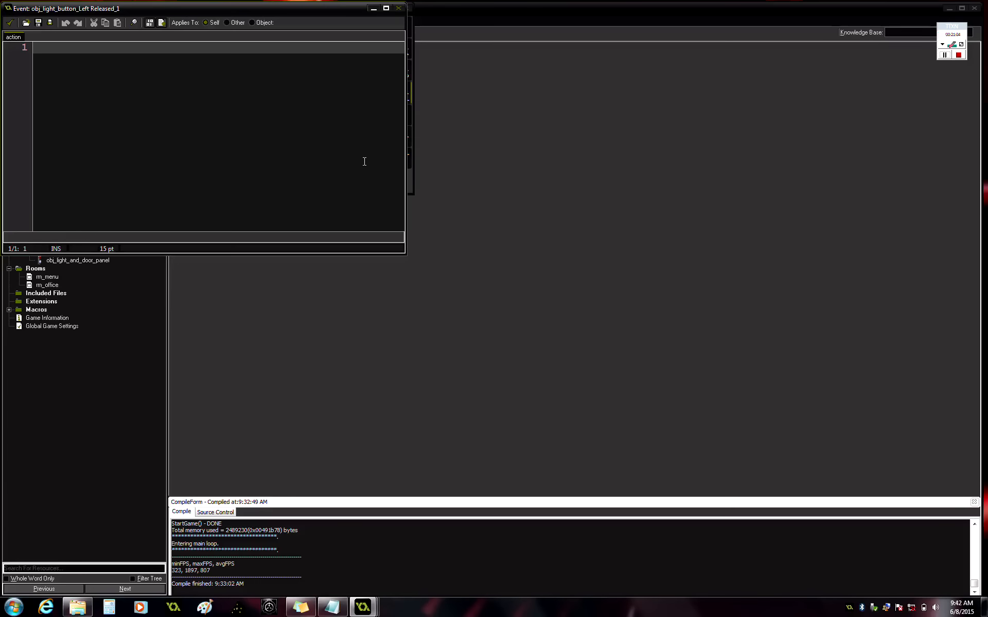
Step: Write an instance_activate_object() call with empty parentheses in the Left Released code
type("instanc")
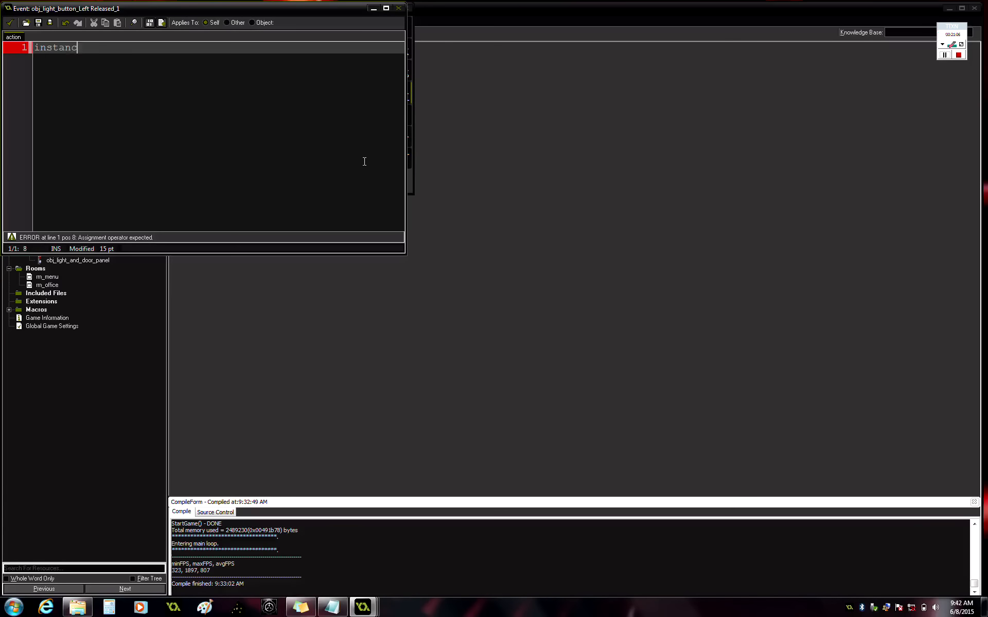
type("e_activate)object")
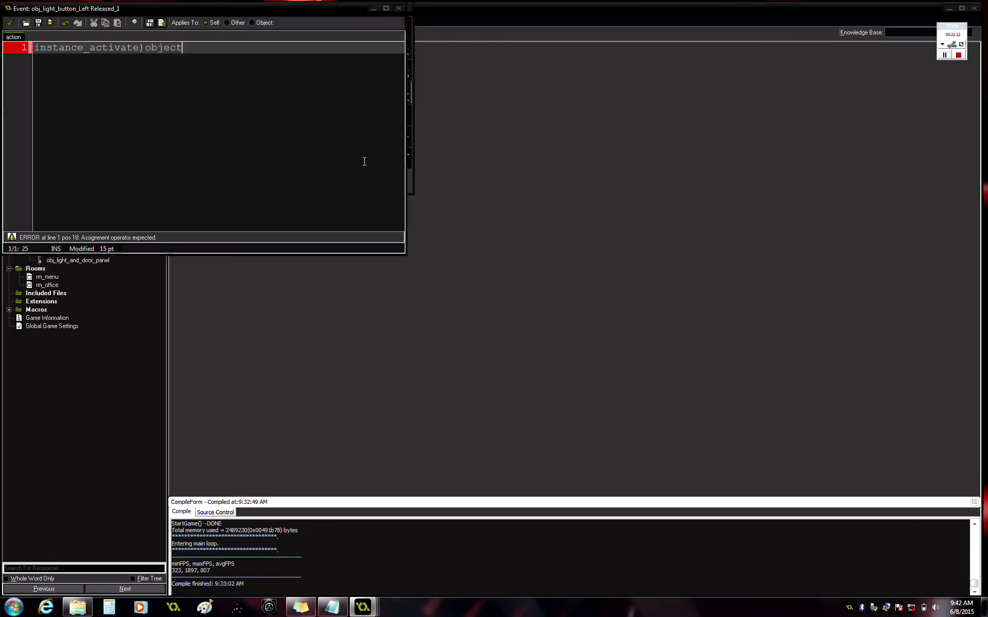
type("(")
key("Left")
key("Left")
key("Left")
key("Left")
key("Left")
key("Left")
key("Left")
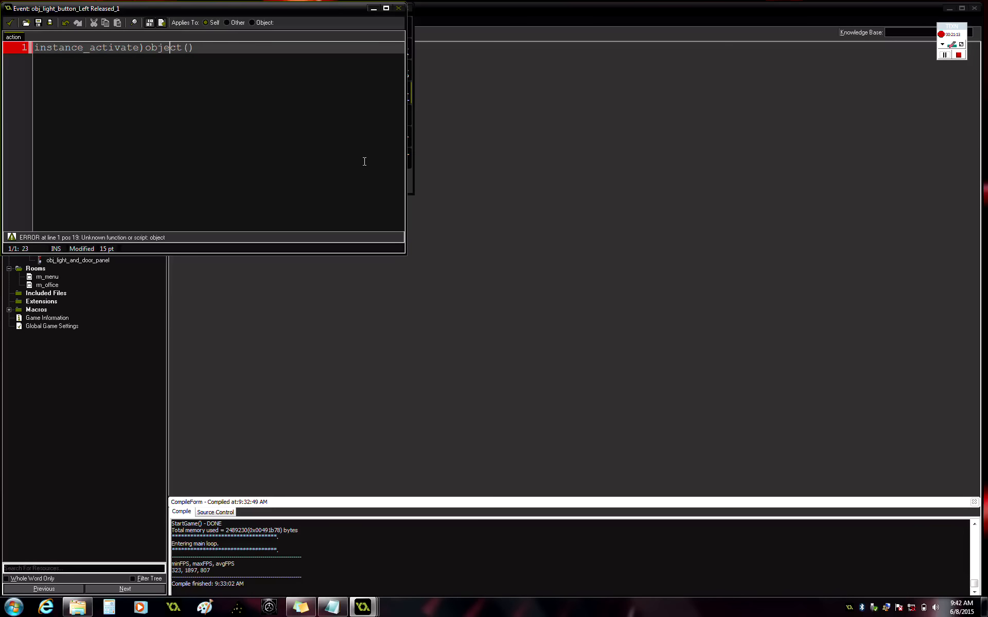
key("BackSpace")
type("_")
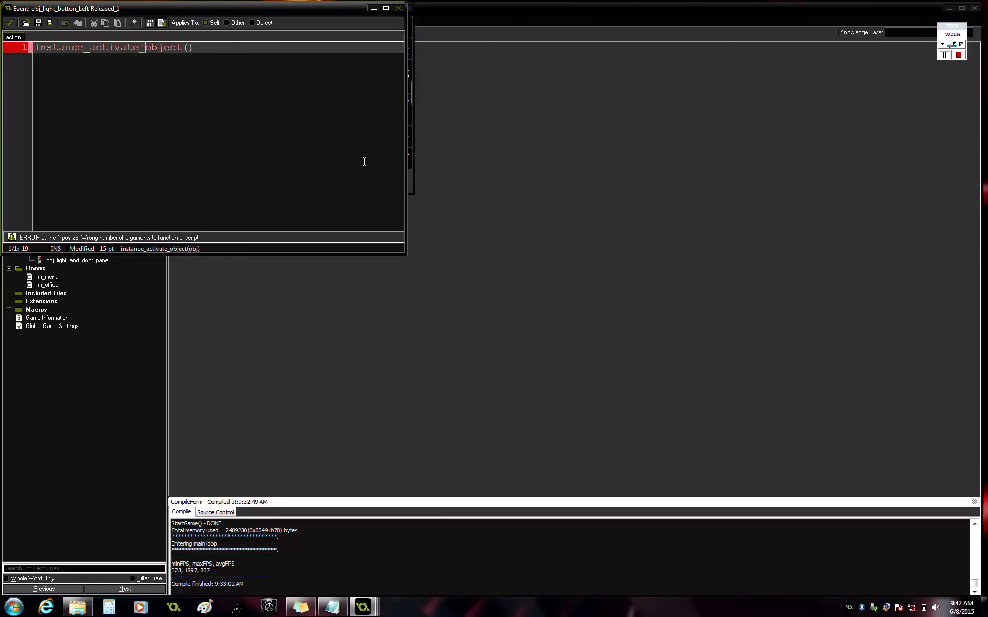
Step: Pass obj_hall as the argument of instance_activate_object and save the code
key("Right")
key("Right")
key("Right")
key("Right")
key("Right")
key("Right")
key("Right")
left_click_drag(225, 5, 494, 242)
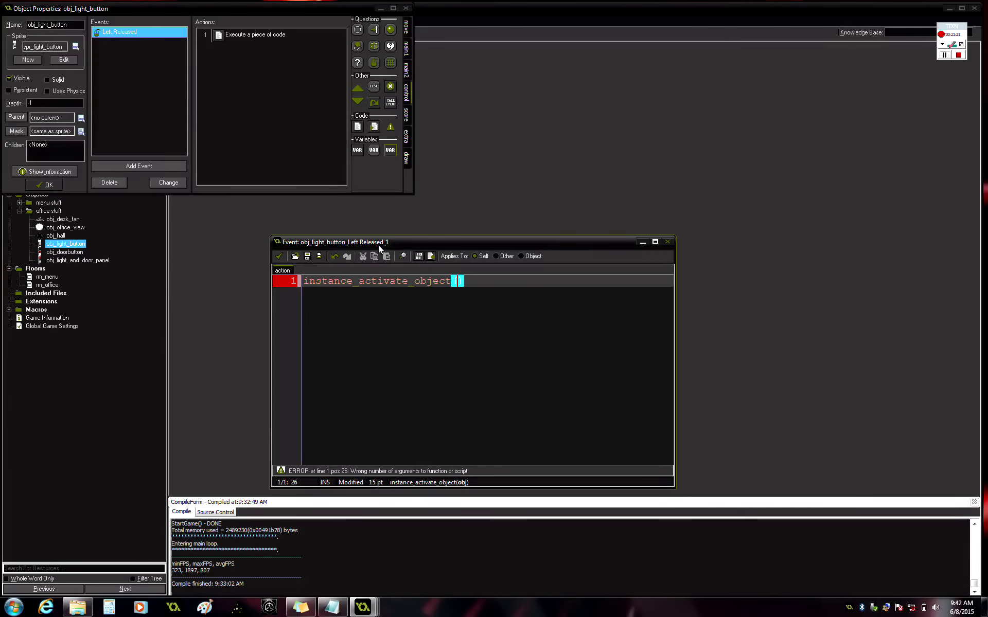
type("obj")
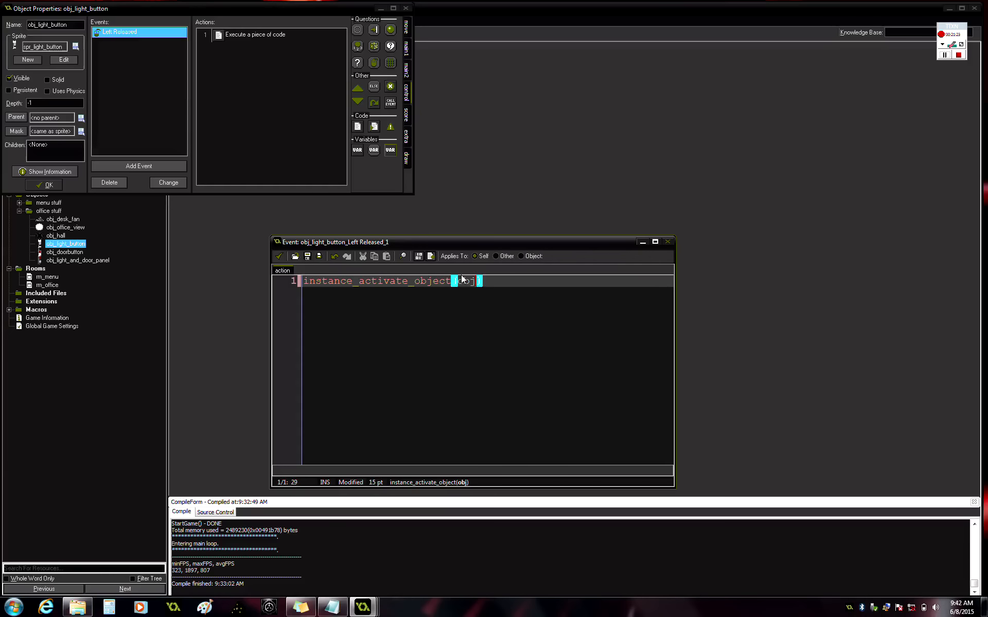
type("_hall")
key("ctrl+a")
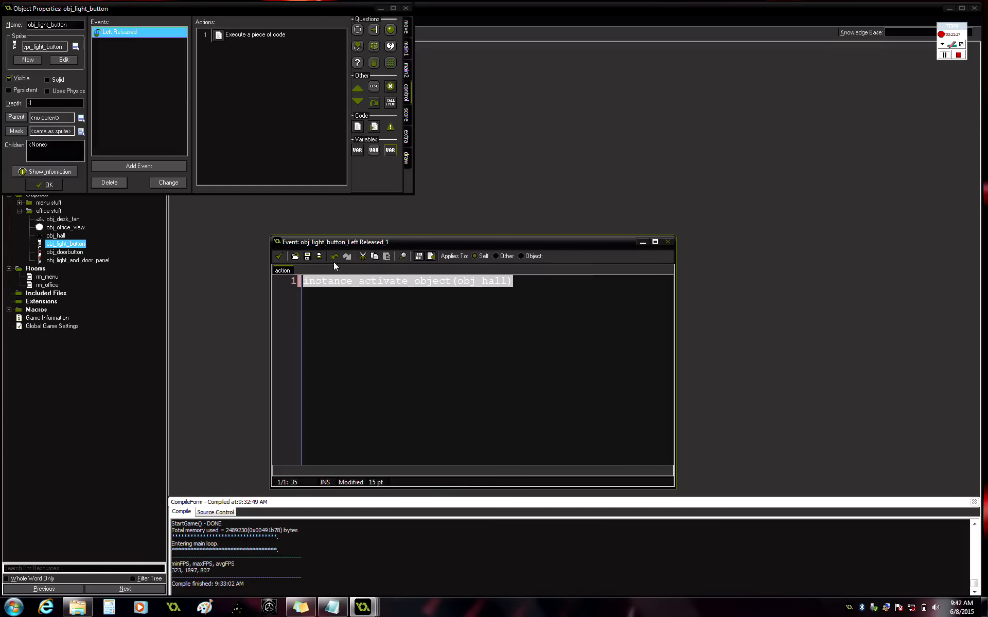
left_click(280, 258)
left_click(135, 165)
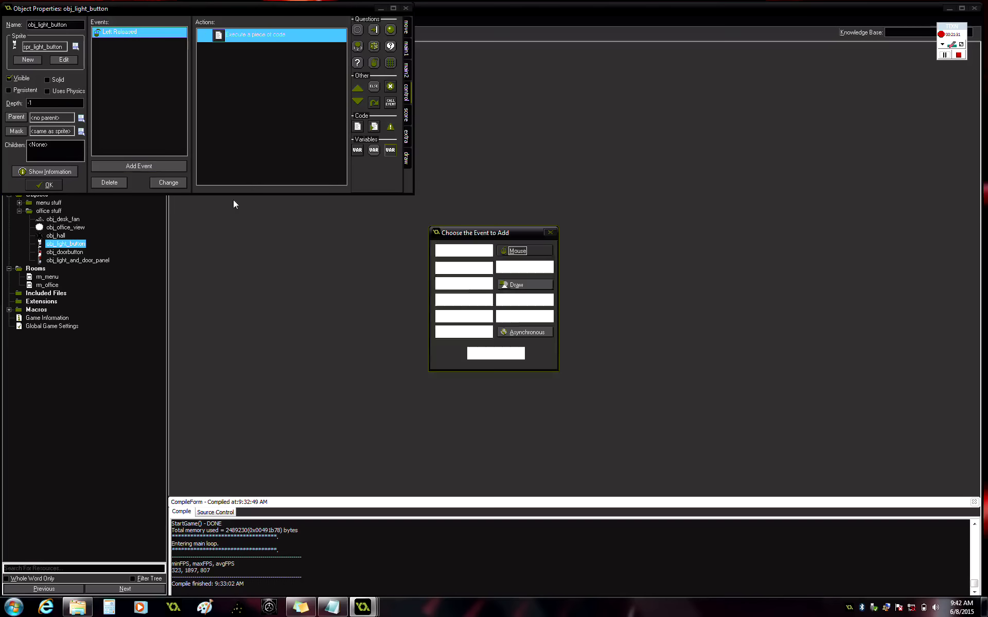
left_click(517, 251)
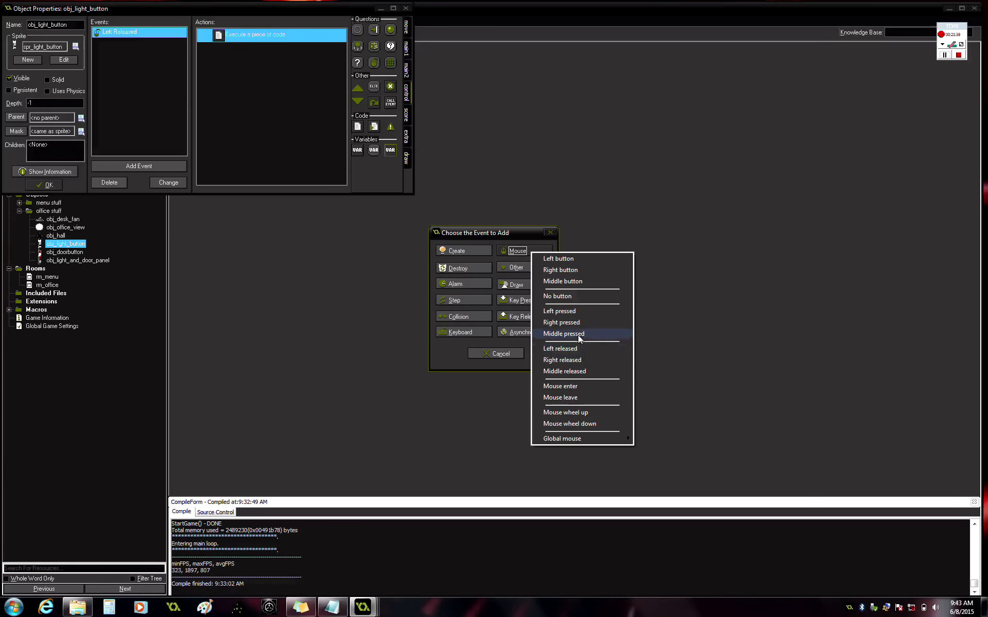
left_click(489, 353)
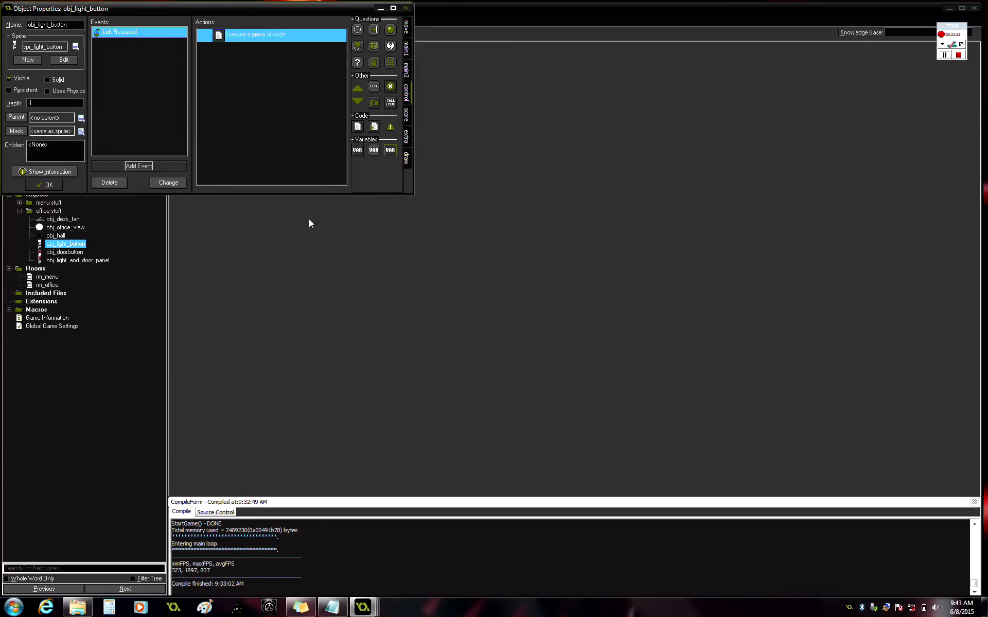
Step: Duplicate the Left Released event of obj_light_button as a Left Pressed mouse event
right_click(164, 35)
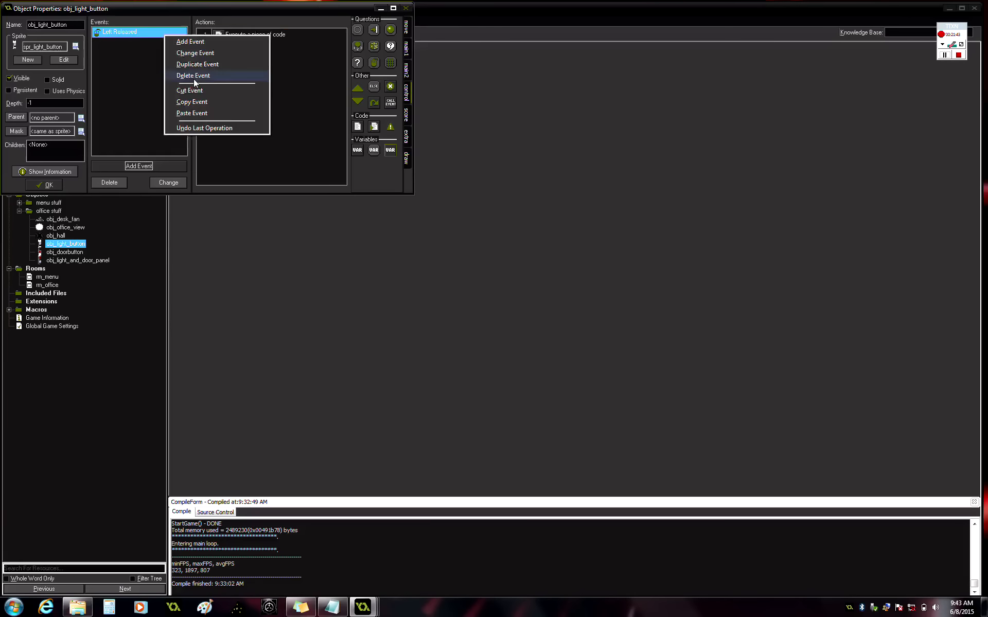
left_click(204, 64)
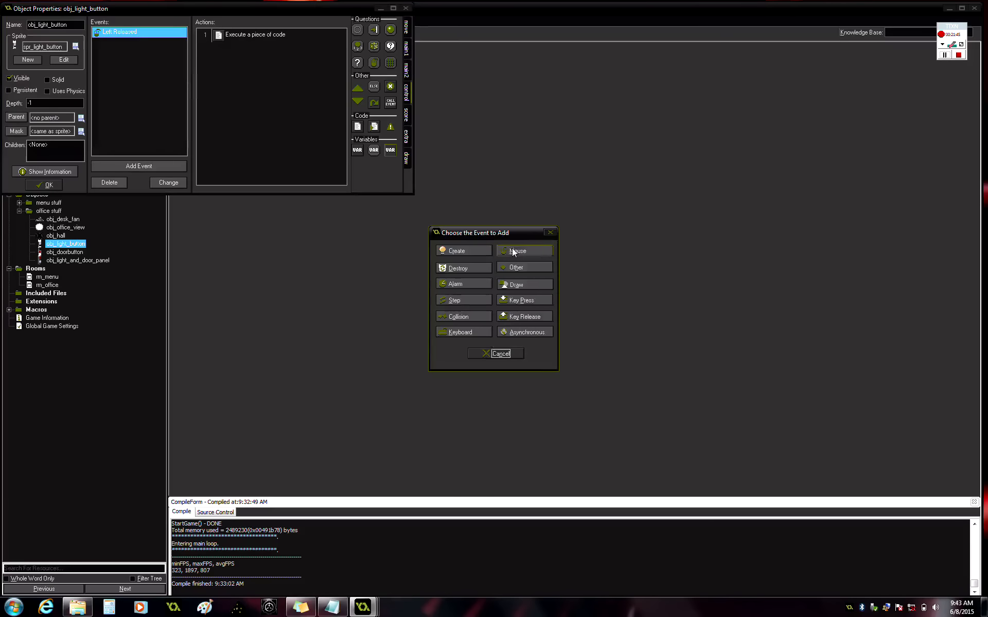
left_click(513, 250)
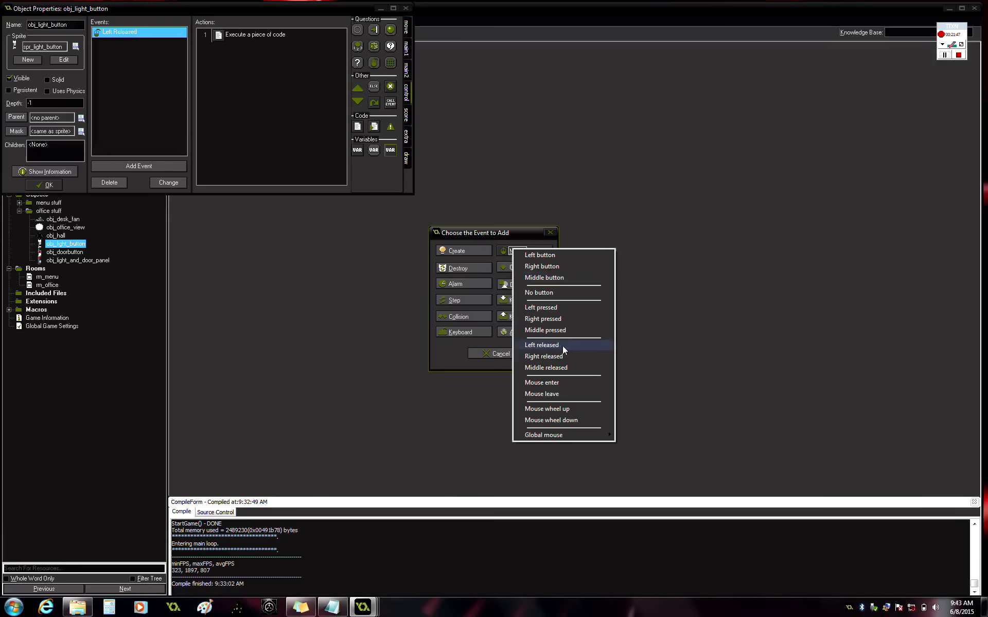
left_click(560, 309)
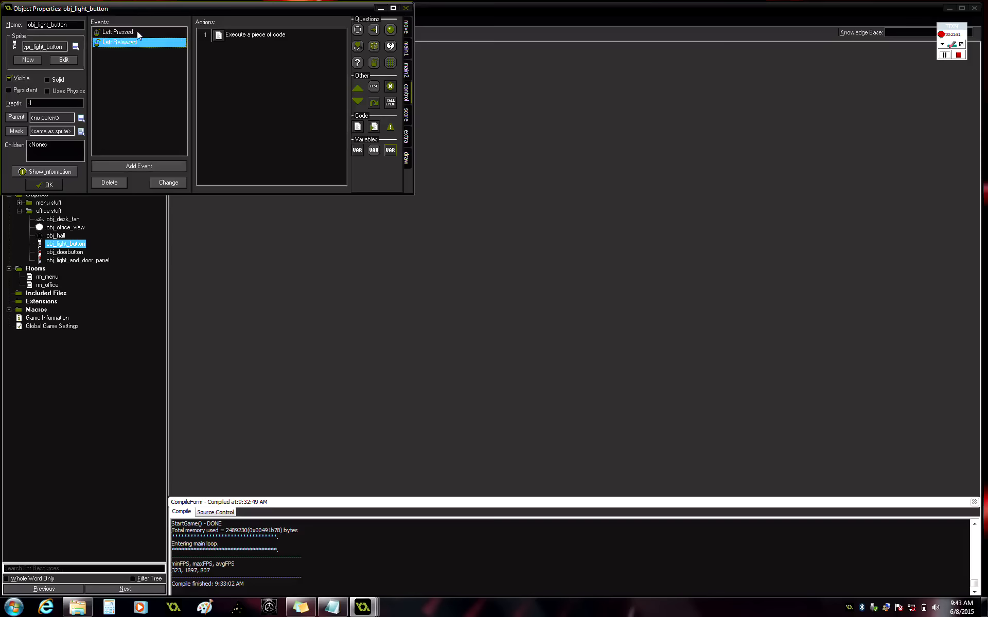
Step: Check the code in the Left Released event and save the obj_light_button object
left_click(172, 42)
double_click(235, 40)
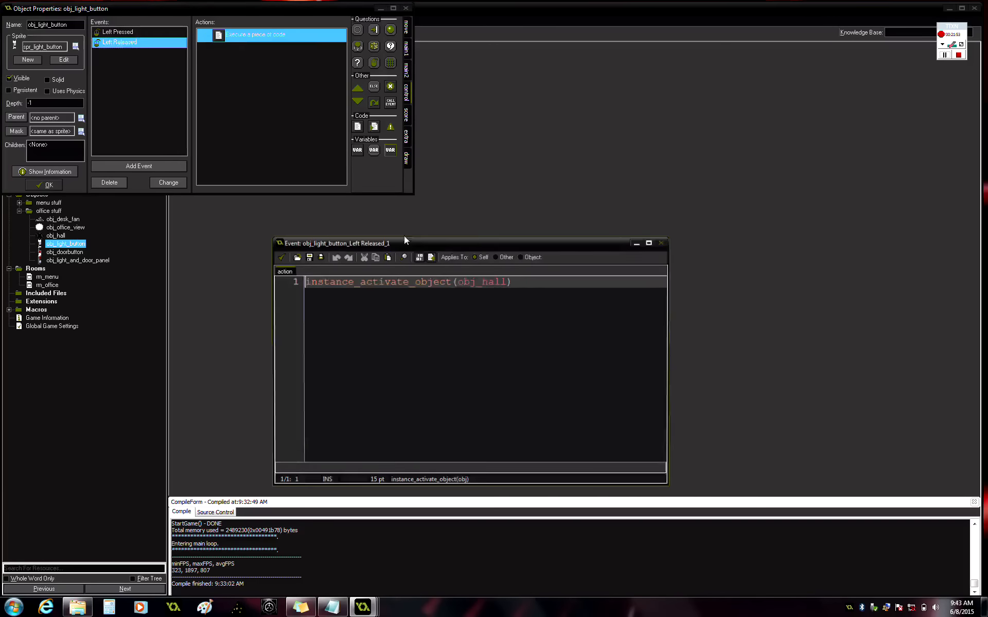
left_click(279, 255)
left_click(53, 183)
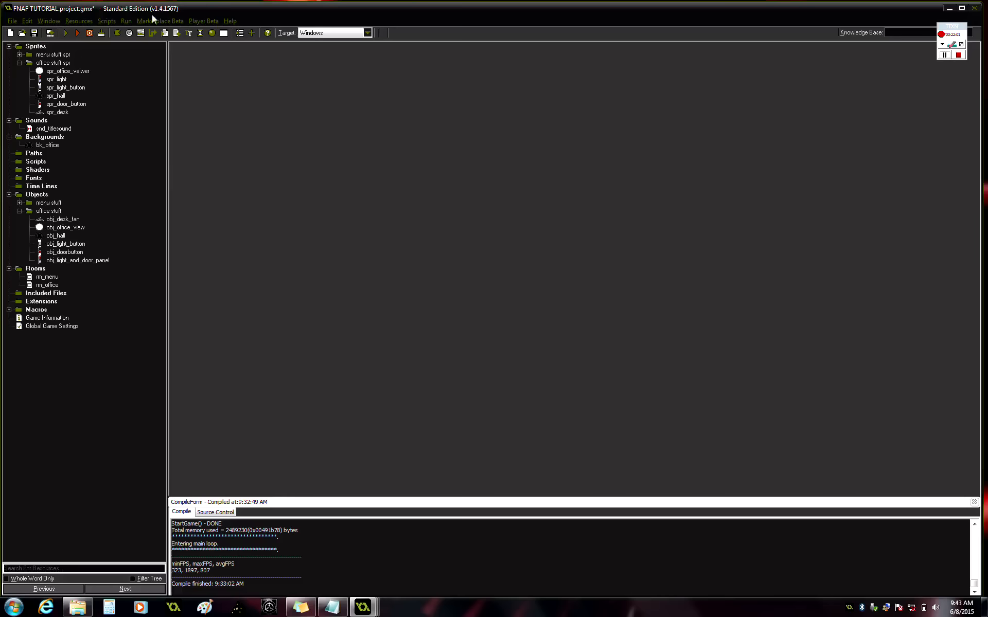
Step: Create a sprite named spr_door with a ten-frame closing-door animation at 90 x 160 and save it
left_click(118, 34)
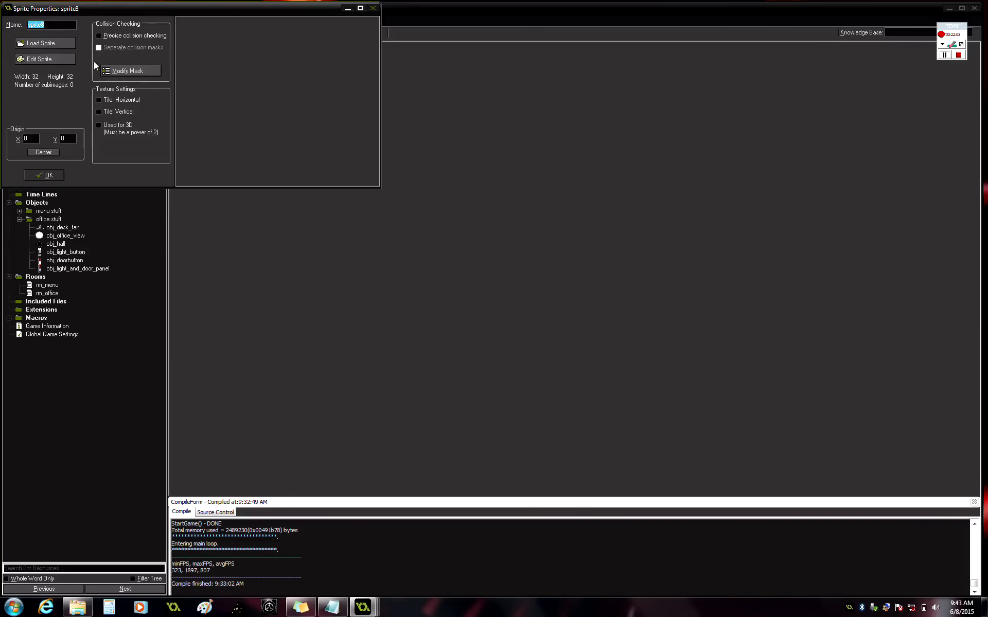
type("spr_door")
left_click(52, 58)
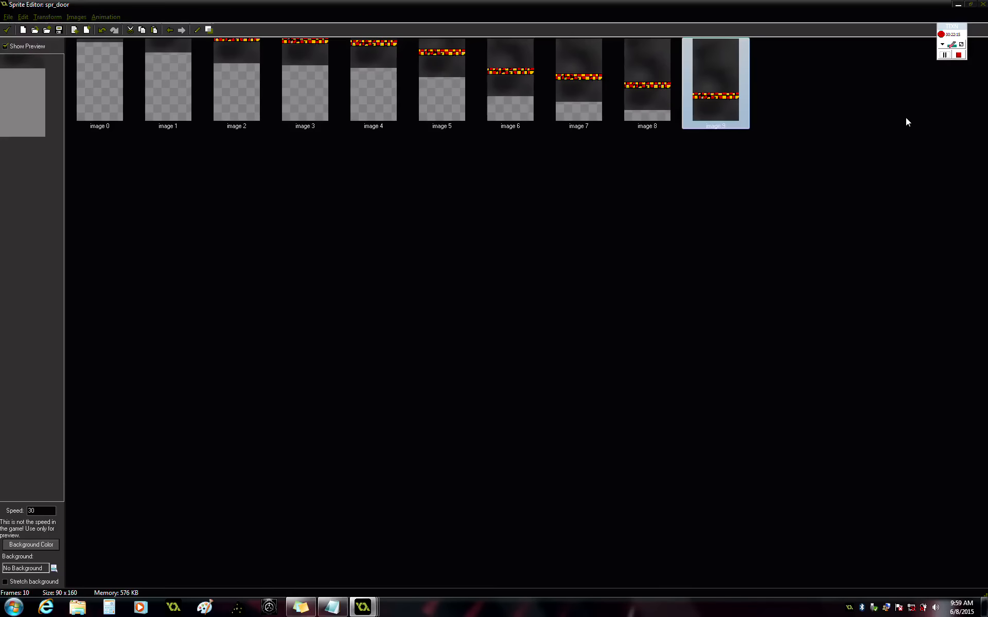
left_click(8, 30)
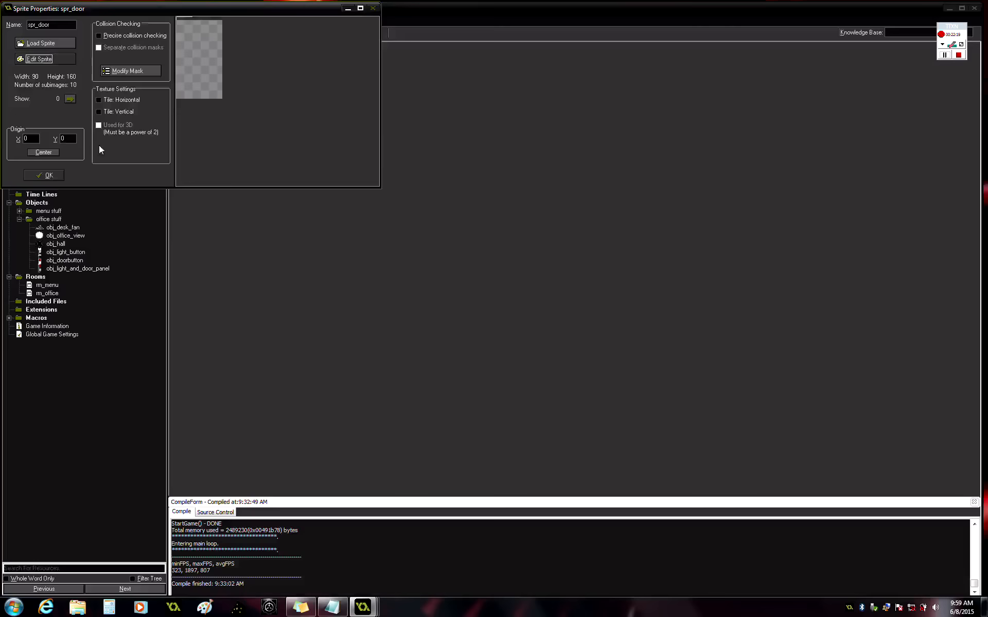
left_click(47, 177)
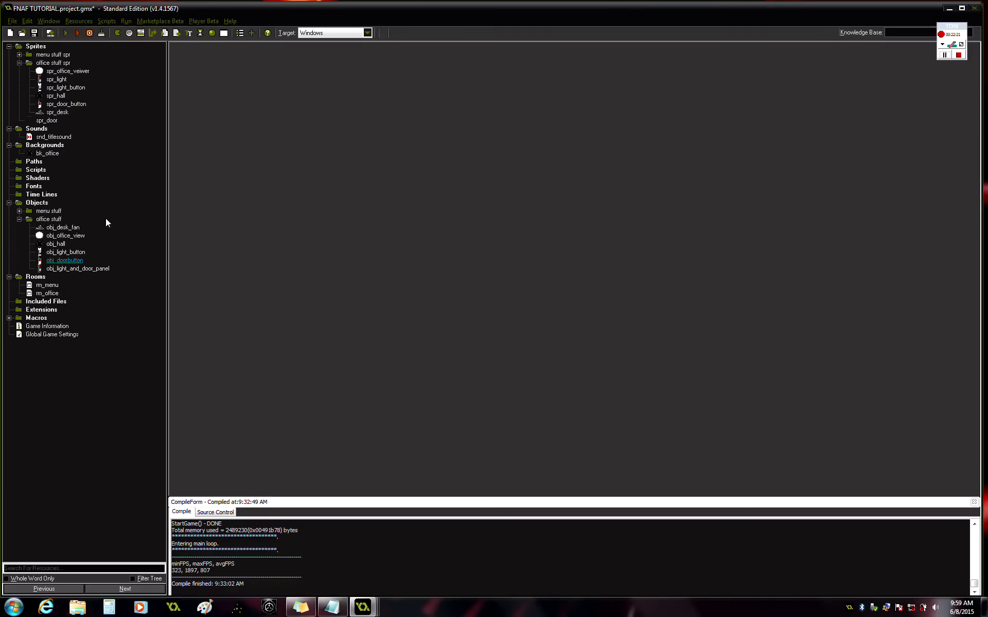
Step: Create an object named obj_door_close, assign it the spr_door sprite, and save it
left_click(212, 34)
type("ob")
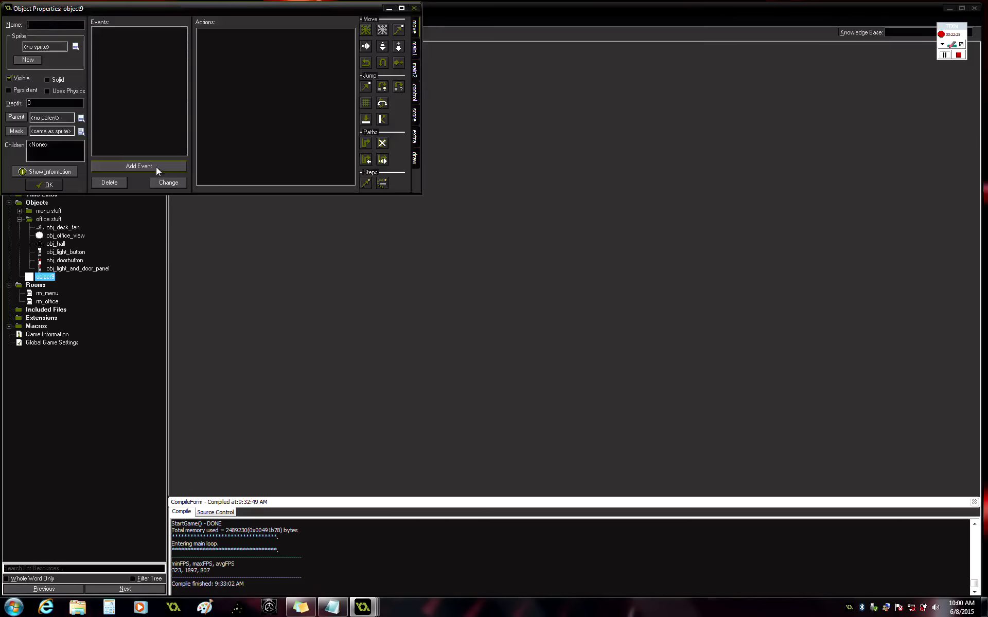
type("j_door close")
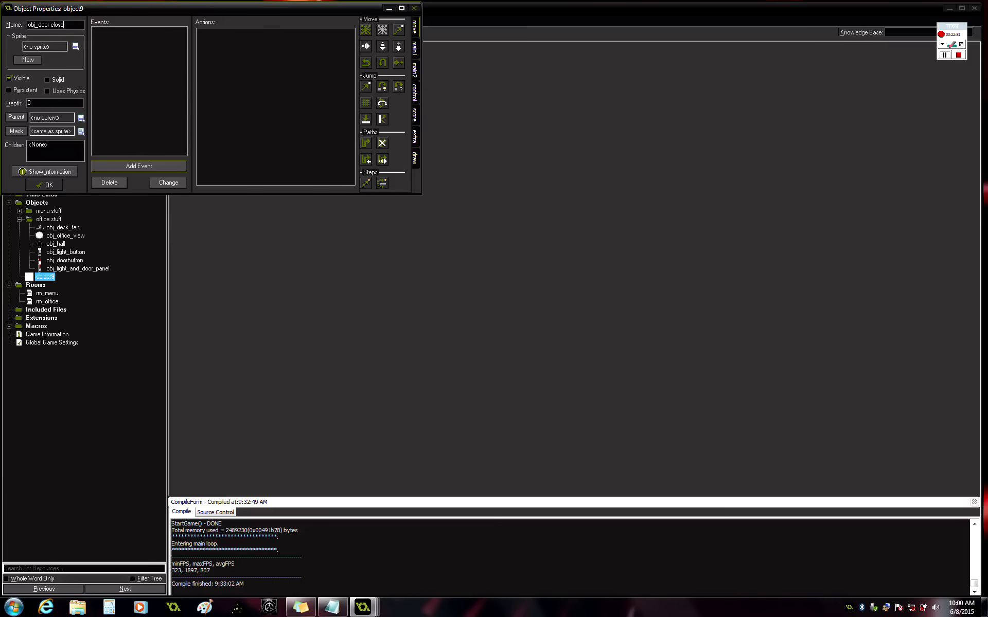
left_click(75, 46)
left_click(108, 82)
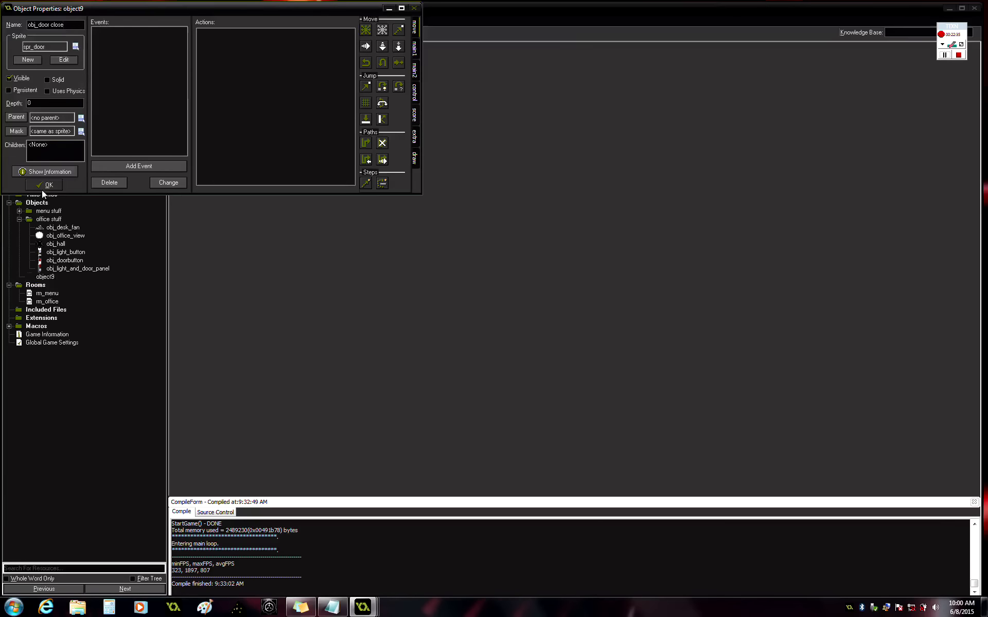
left_click(42, 187)
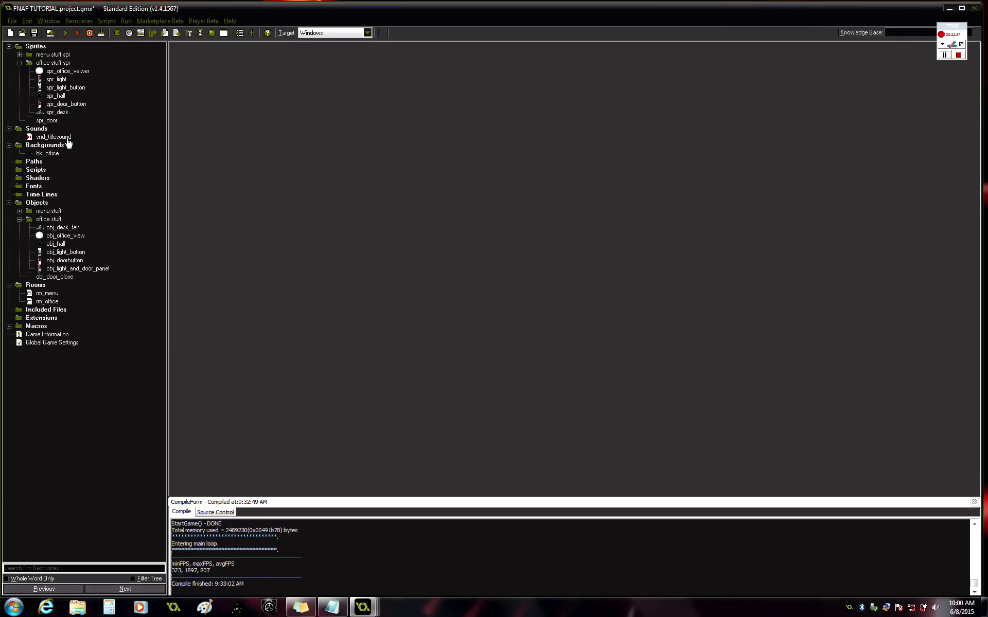
Step: Create a group named doors inside the office stuff spr sprite group and move spr_door into it
left_click(18, 62)
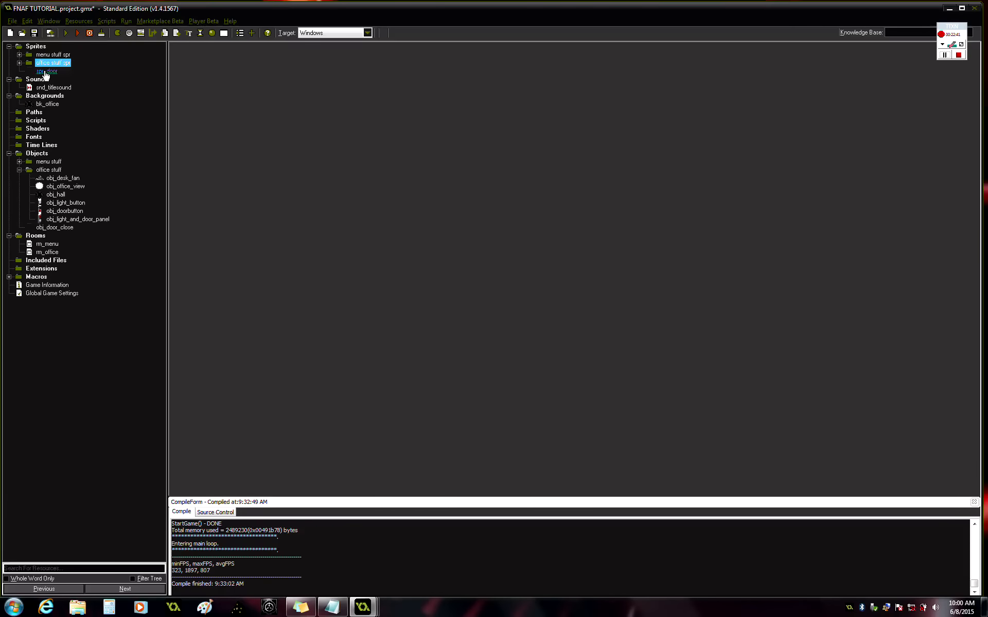
right_click(45, 72)
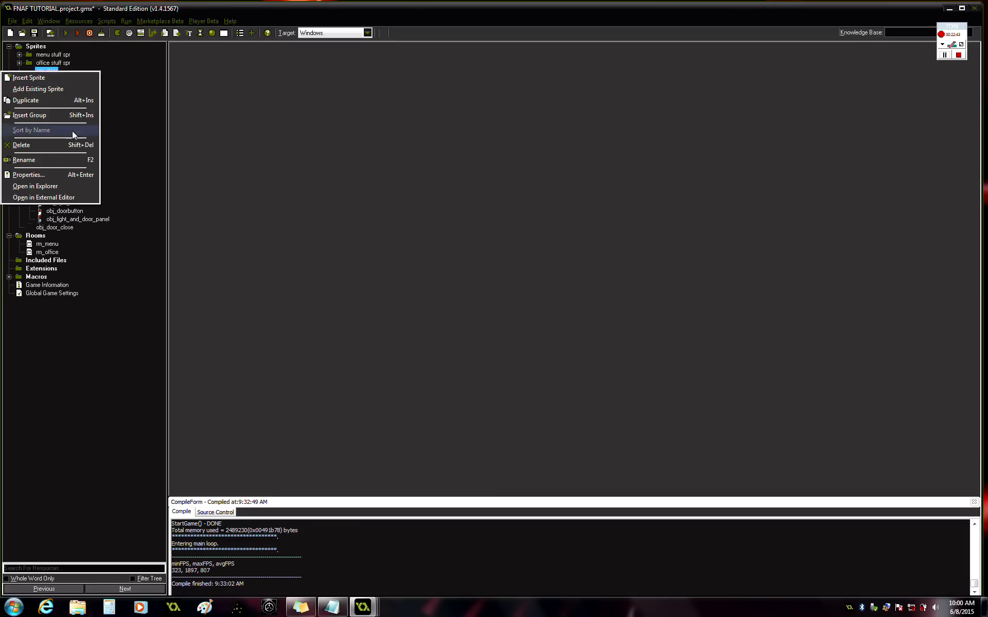
left_click(116, 93)
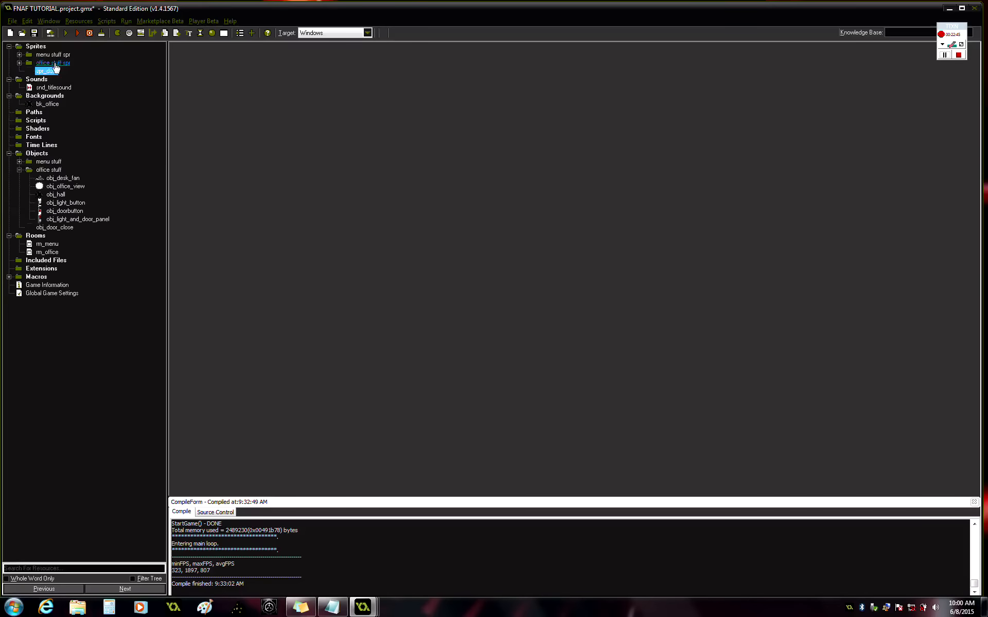
right_click(54, 64)
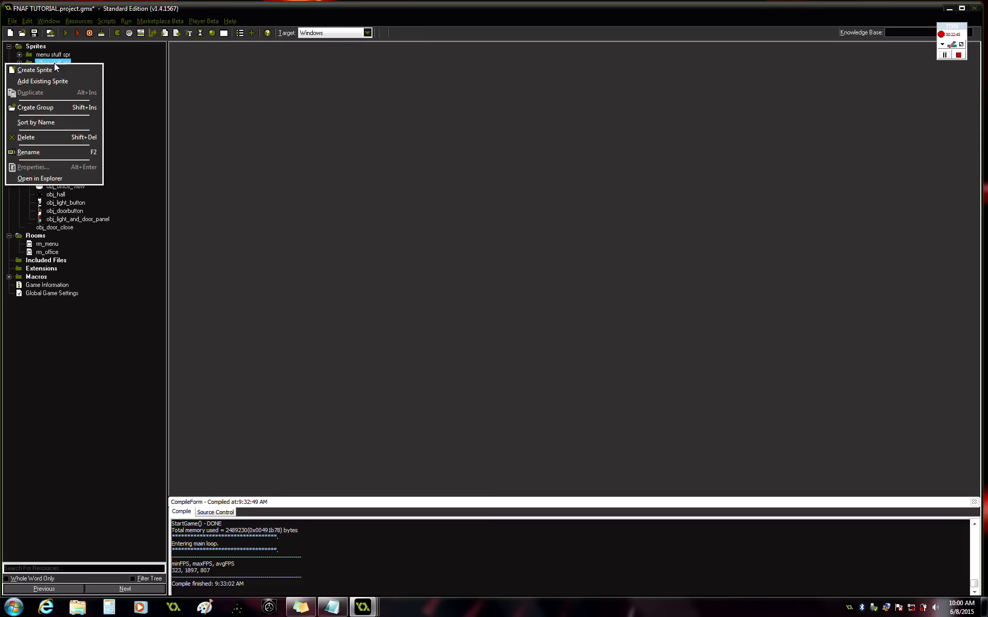
left_click(61, 108)
key("BackSpace")
type("d")
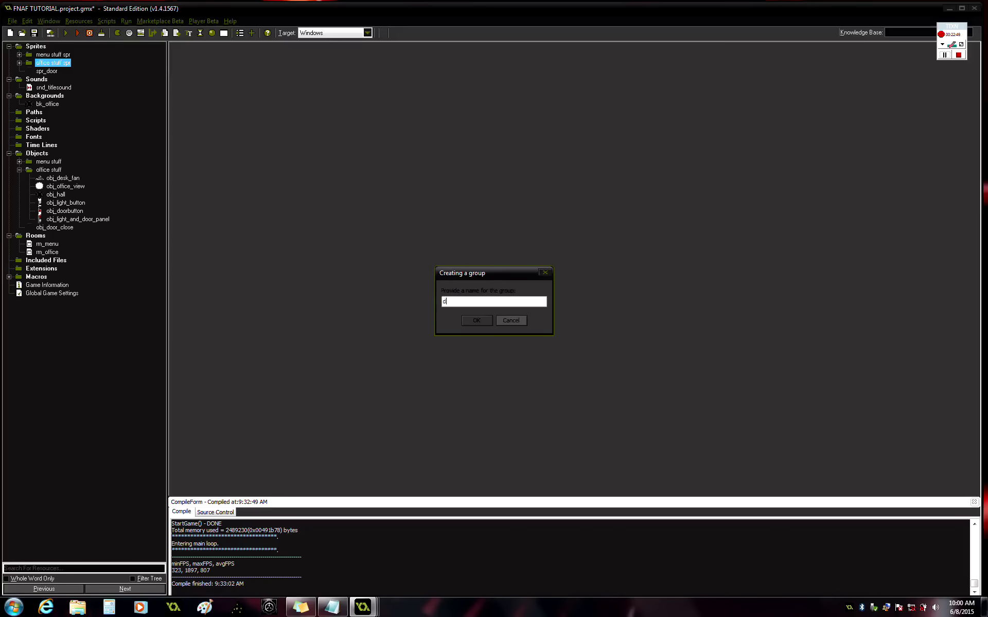
type("oors")
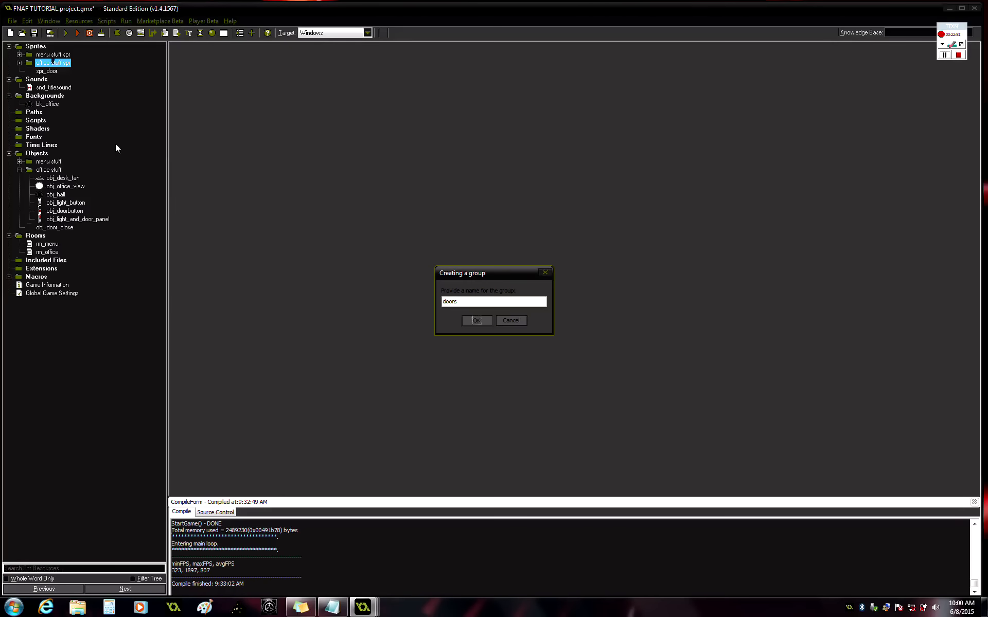
key("Return")
left_click_drag(46, 129, 51, 121)
left_click(30, 121)
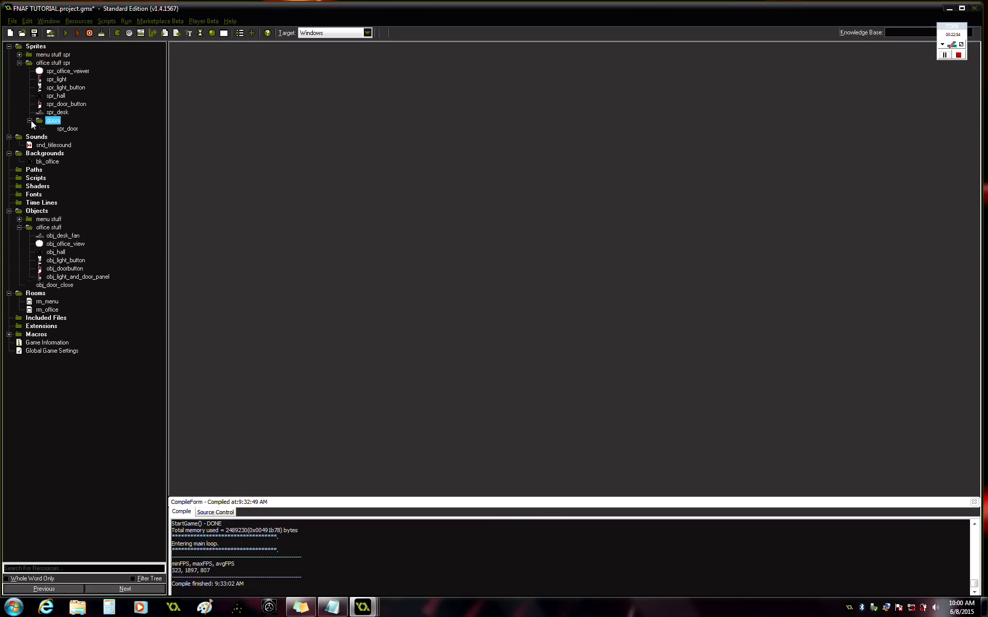
left_click(19, 63)
left_click(19, 63)
Step: Duplicate spr_door as spr_door_opening, reverse its animation frames, copy the fully closed door frame, and save the sprite
right_click(67, 128)
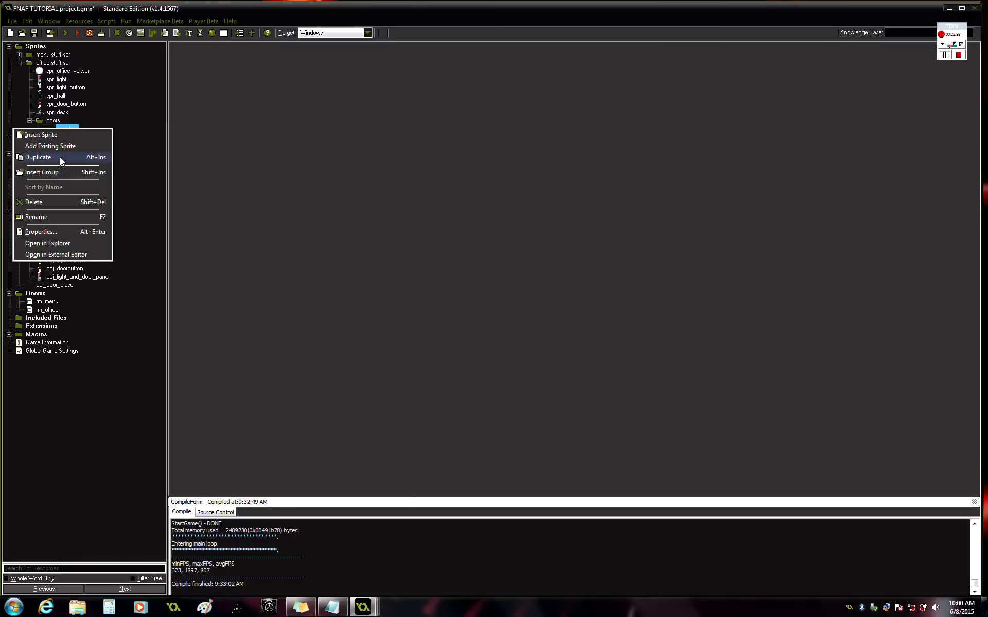
left_click(60, 156)
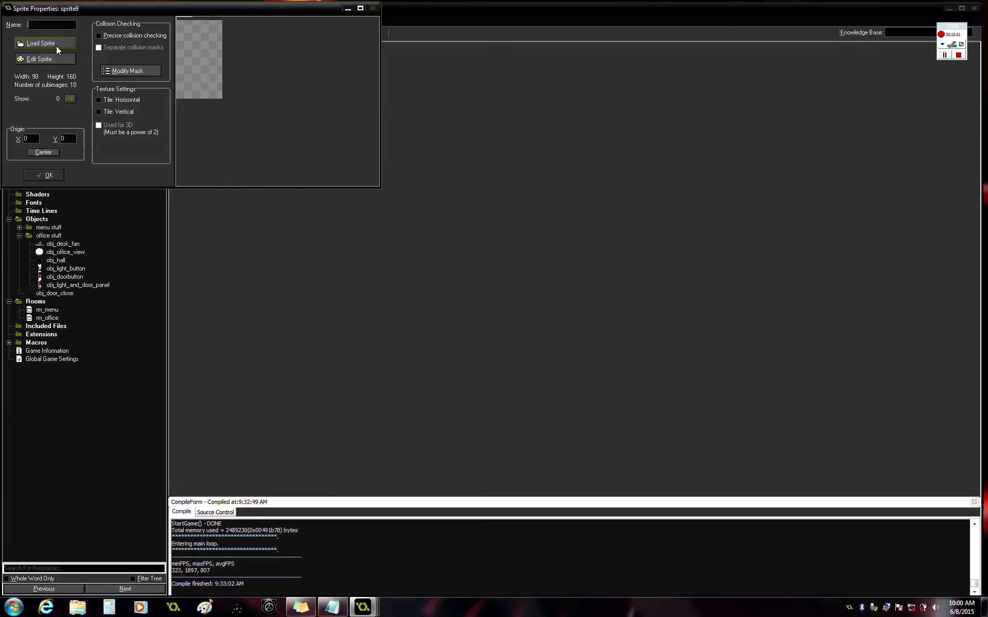
key("BackSpace")
type("spr_door open")
left_click(42, 63)
left_click(106, 17)
left_click(121, 56)
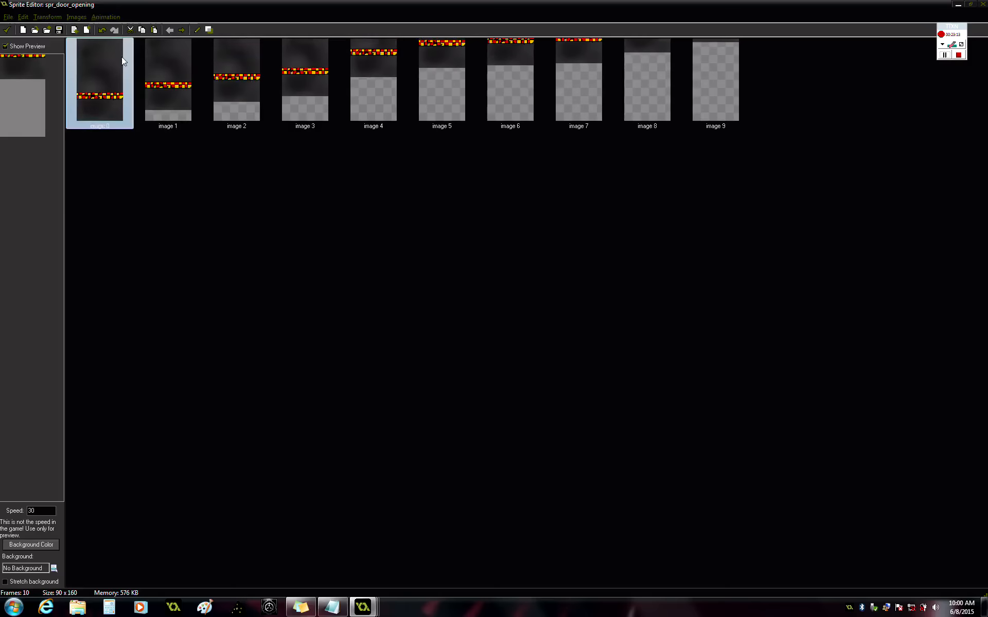
left_click(7, 30)
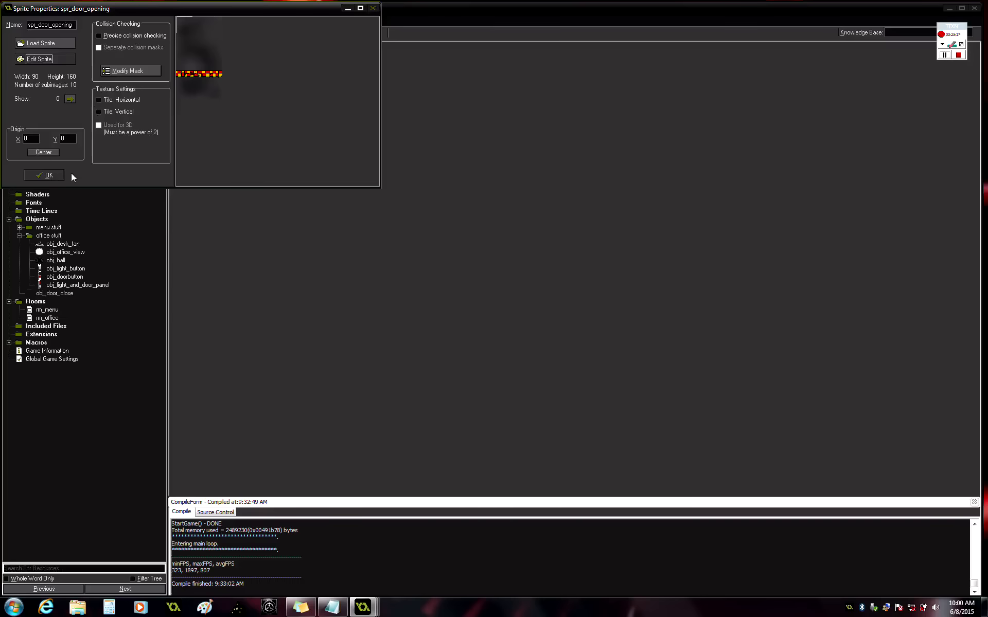
left_click(51, 175)
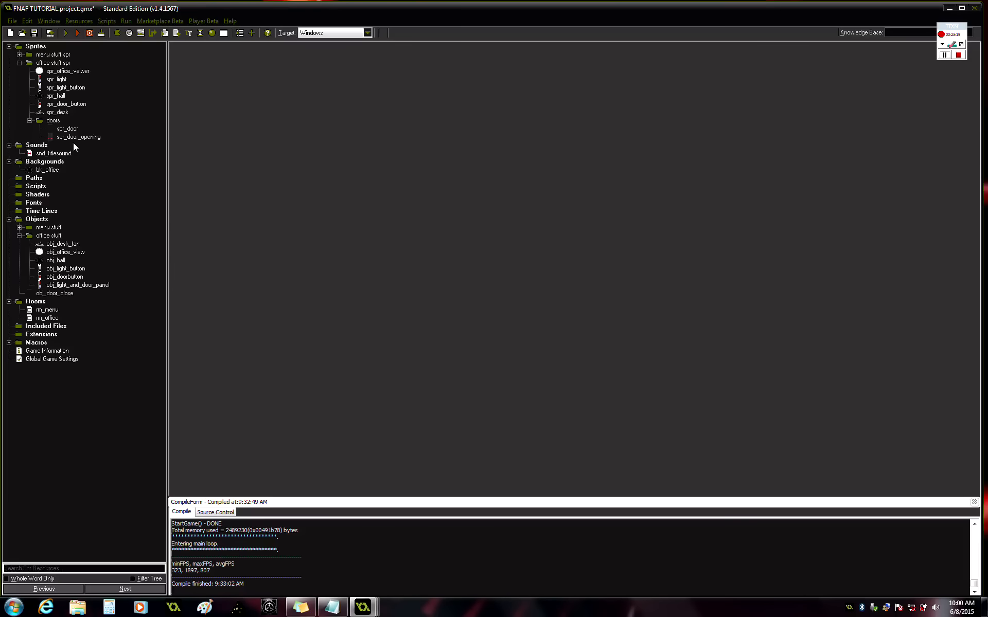
Step: Create a sprite named spr_door_closed, paste the copied closed door frame as its only image, and save it
right_click(75, 139)
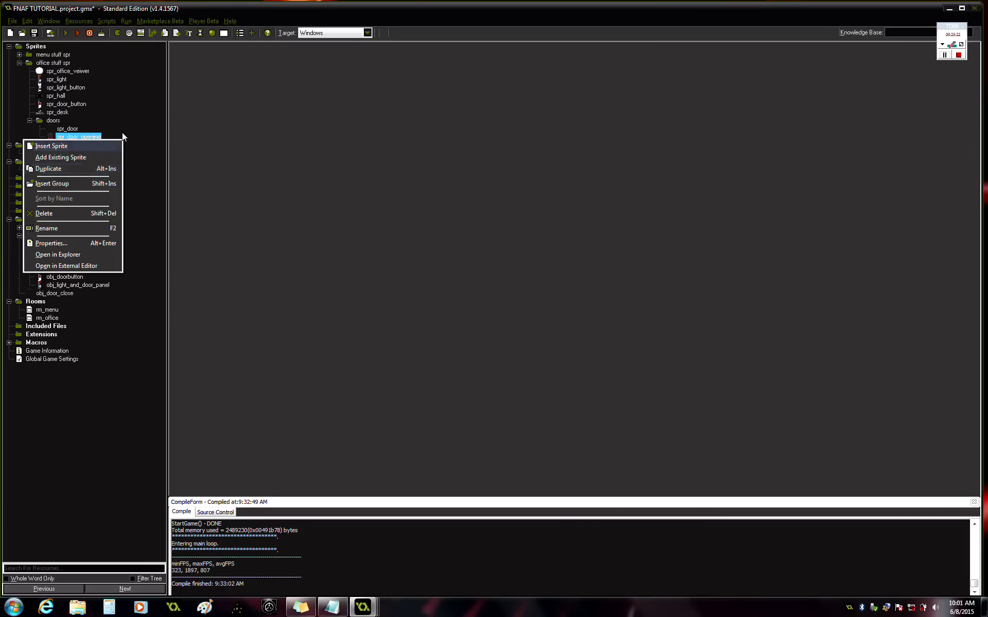
key("Return")
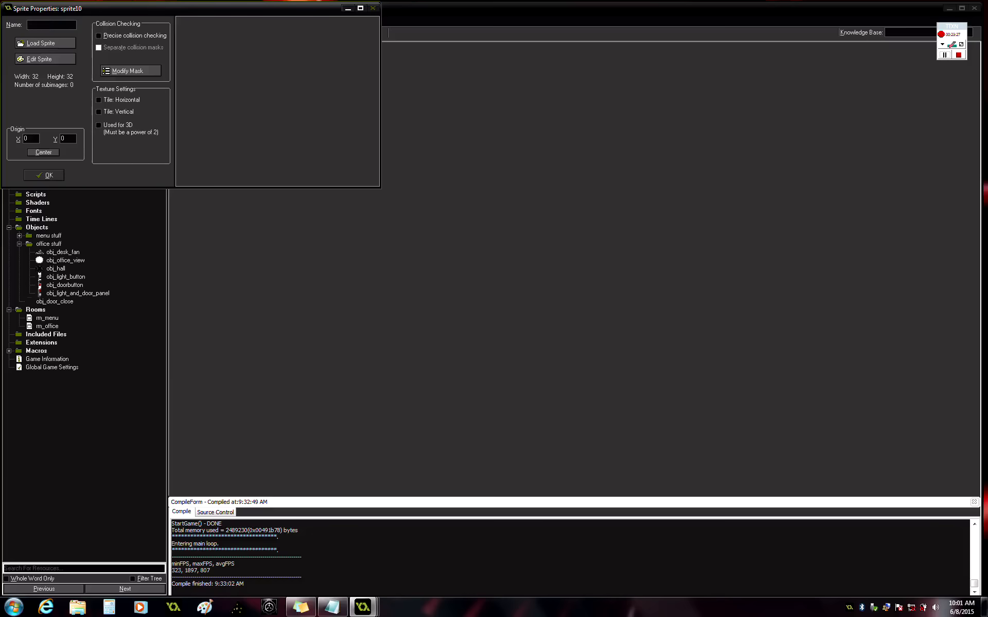
type("spr_door_clos")
key("BackSpace")
key("BackSpace")
key("BackSpace")
key("BackSpace")
type("closed")
left_click(39, 58)
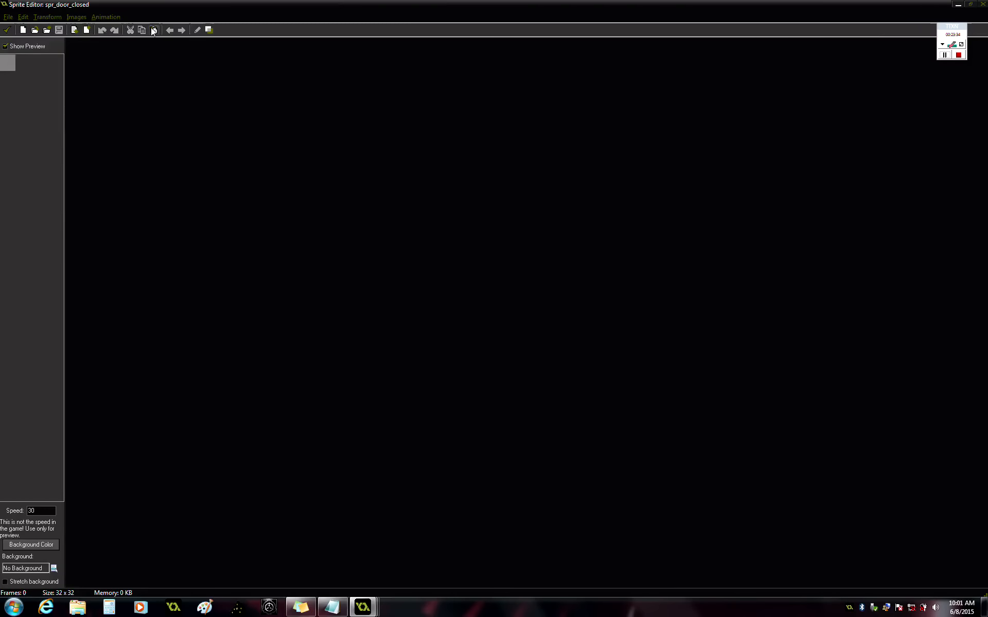
left_click(153, 31)
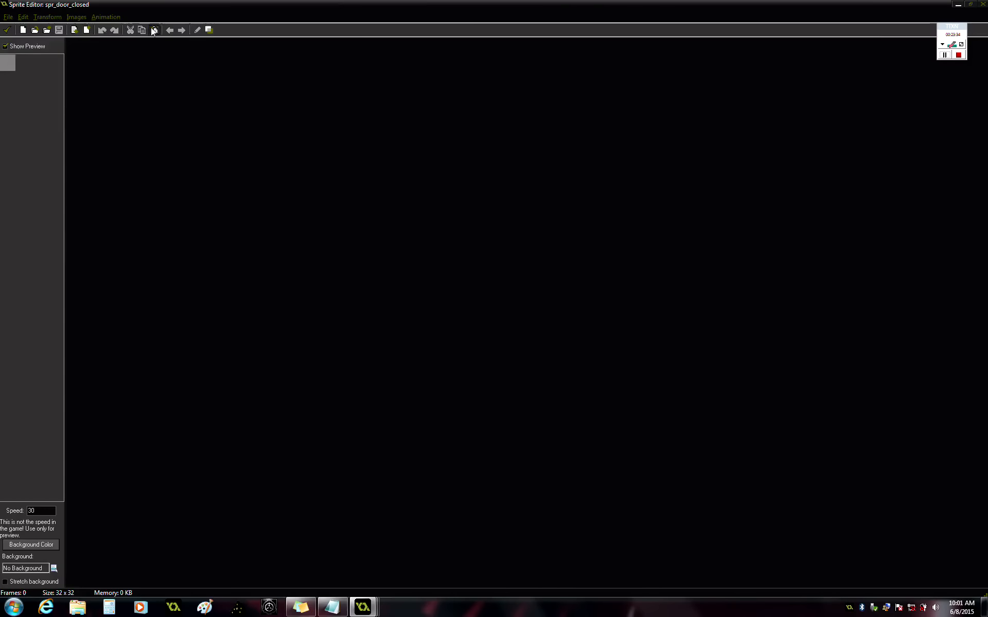
left_click(7, 29)
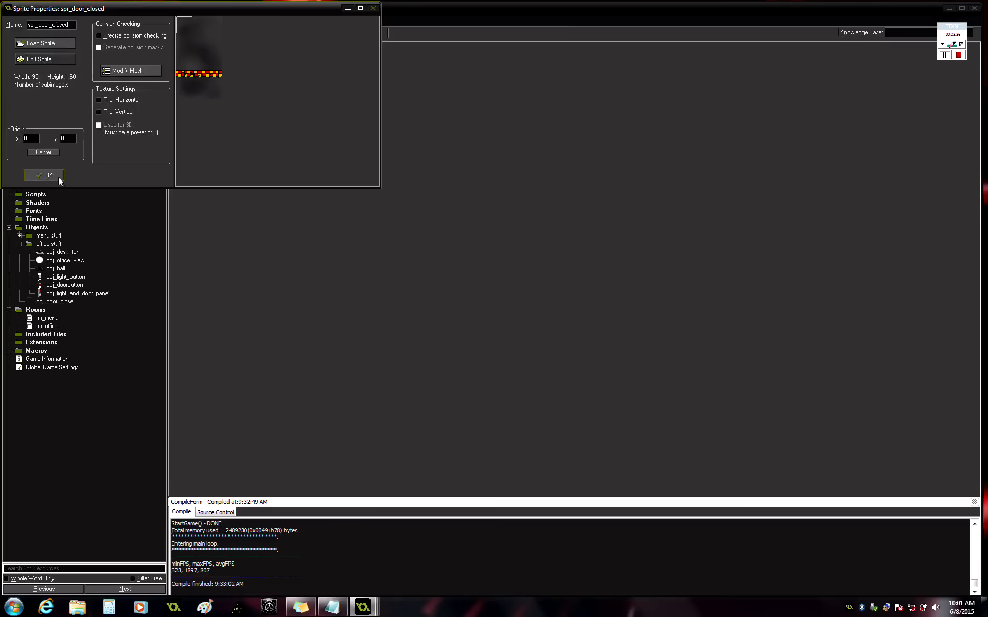
left_click(57, 177)
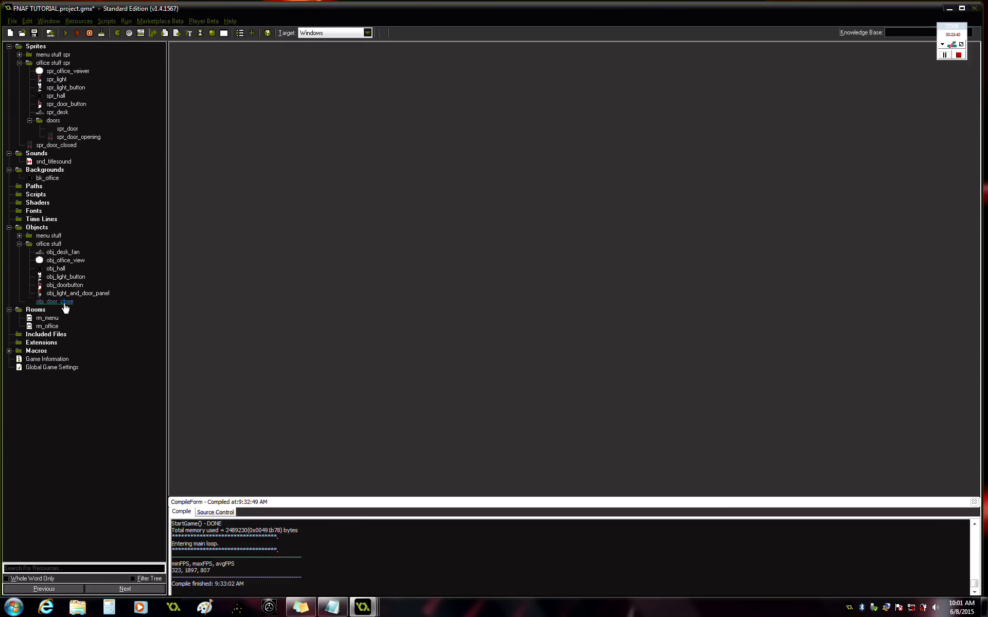
Step: Create a group named doors inside the office stuff object group and move obj_door_close into it
right_click(64, 304)
left_click(138, 298)
right_click(79, 294)
left_click(73, 336)
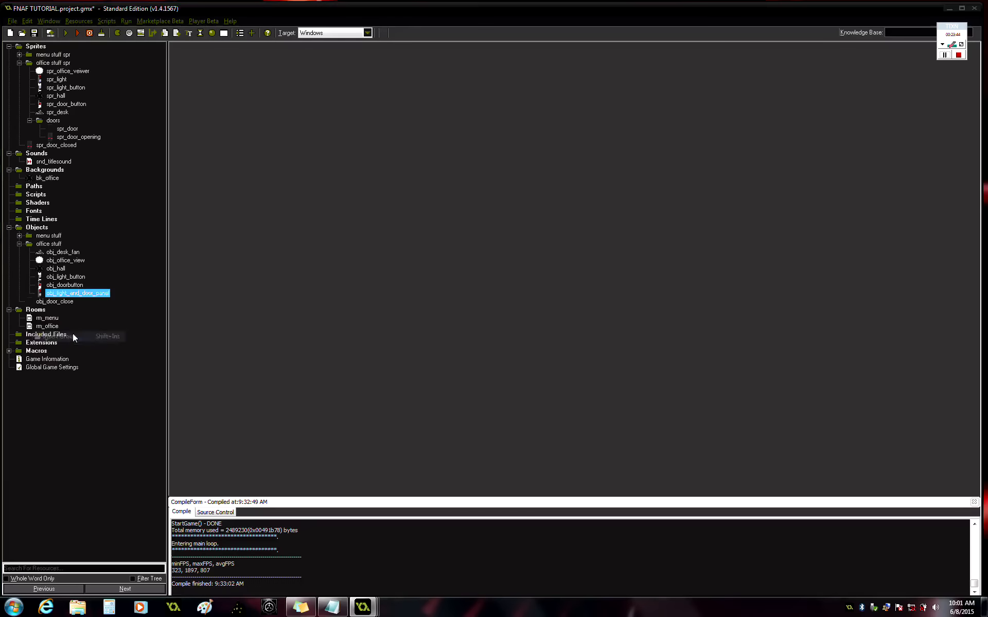
key("BackSpace")
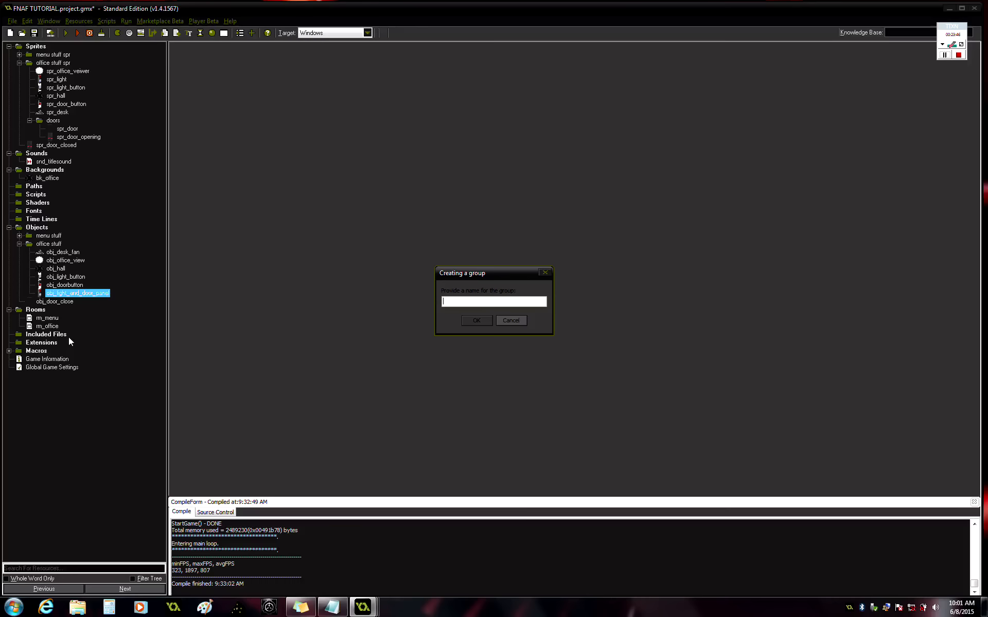
type("doors")
left_click(467, 319)
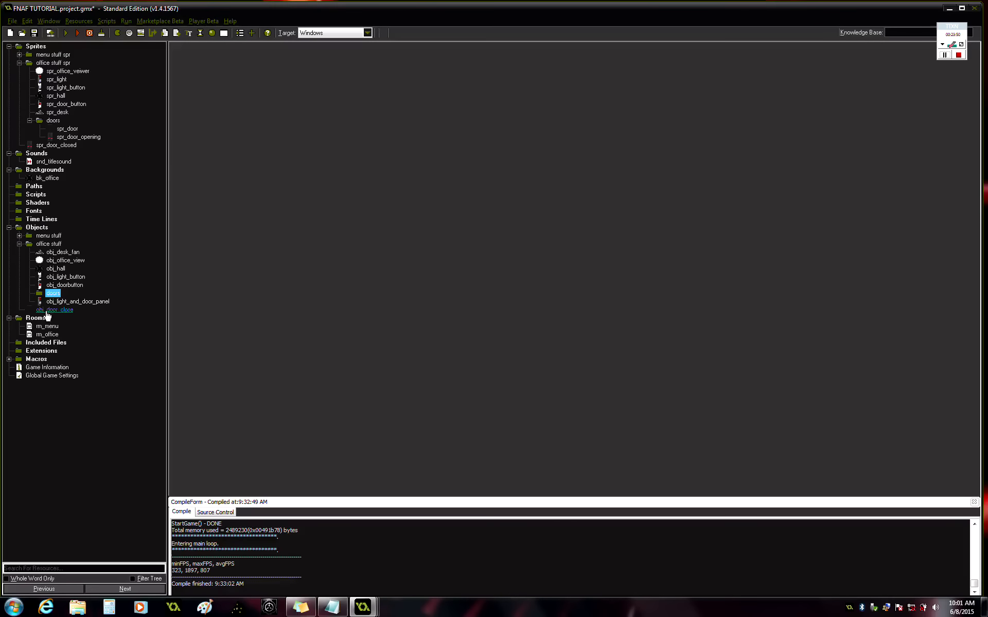
left_click_drag(47, 312, 53, 294)
Step: Duplicate obj_door_close as obj_door, assign it the spr_door_closed sprite, and save it
right_click(83, 304)
left_click(105, 329)
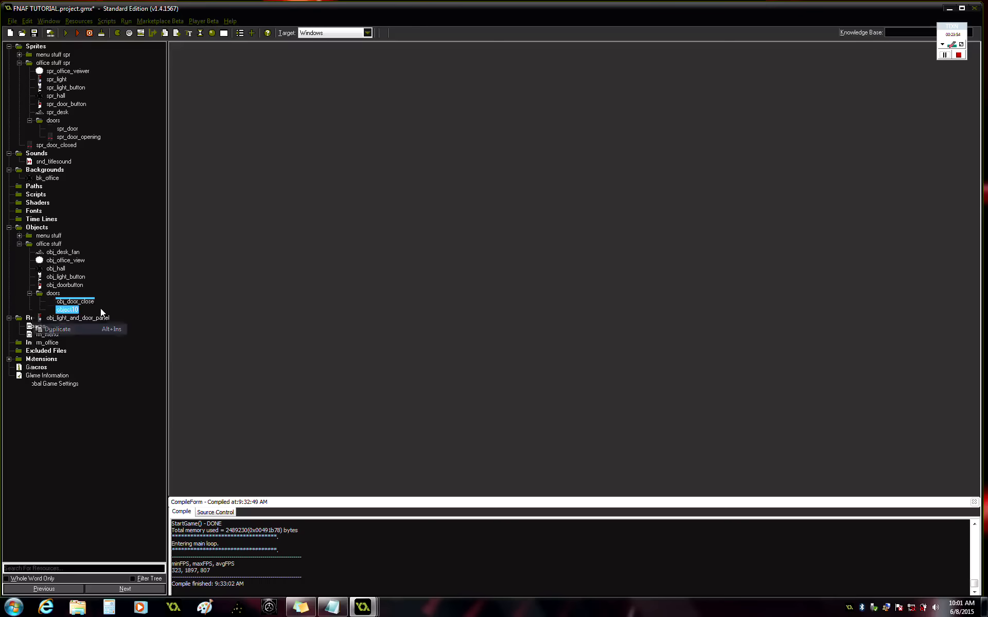
key("BackSpace")
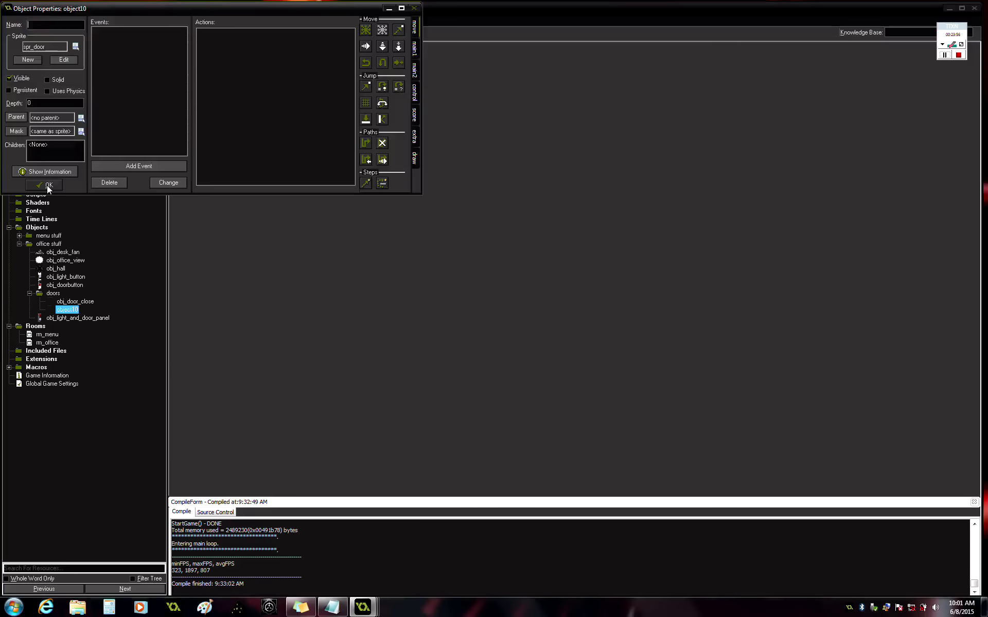
type("obj_door")
left_click(75, 46)
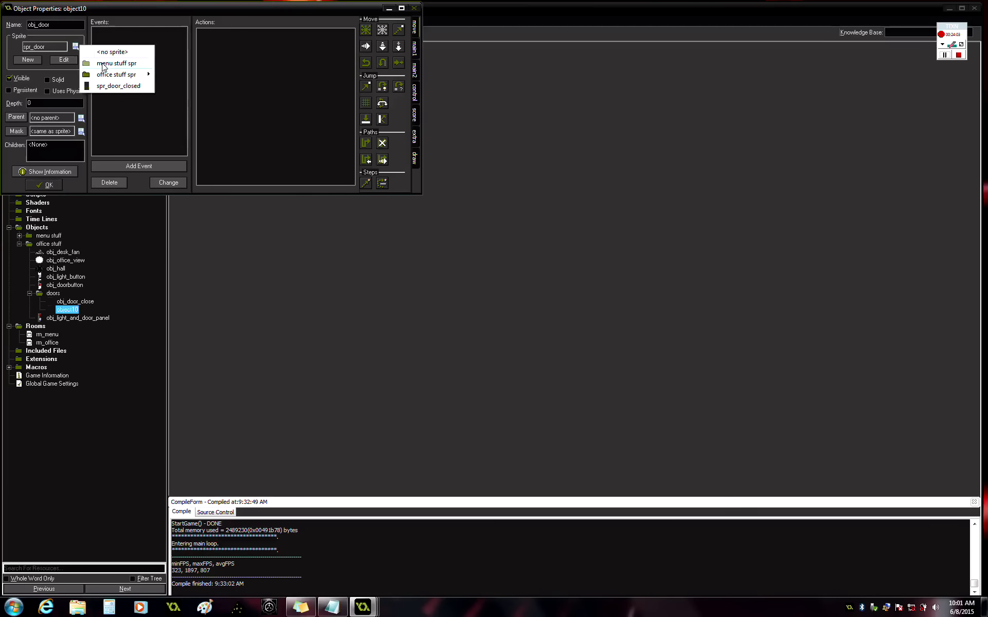
left_click(124, 88)
left_click(49, 184)
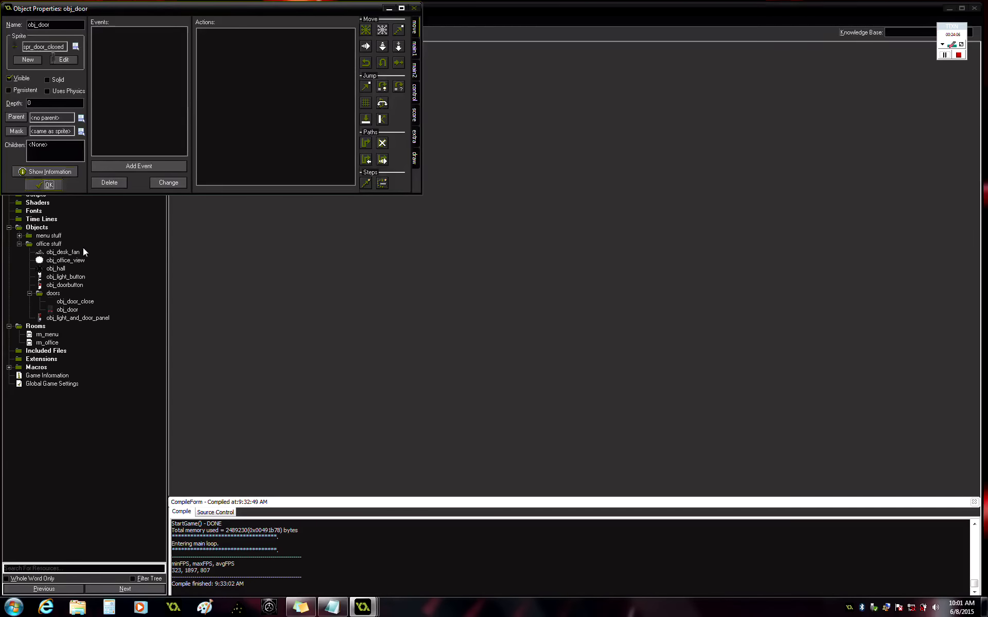
Step: Duplicate obj_door as obj__door_open, keeping the spr_door_closed sprite, and save it
right_click(66, 312)
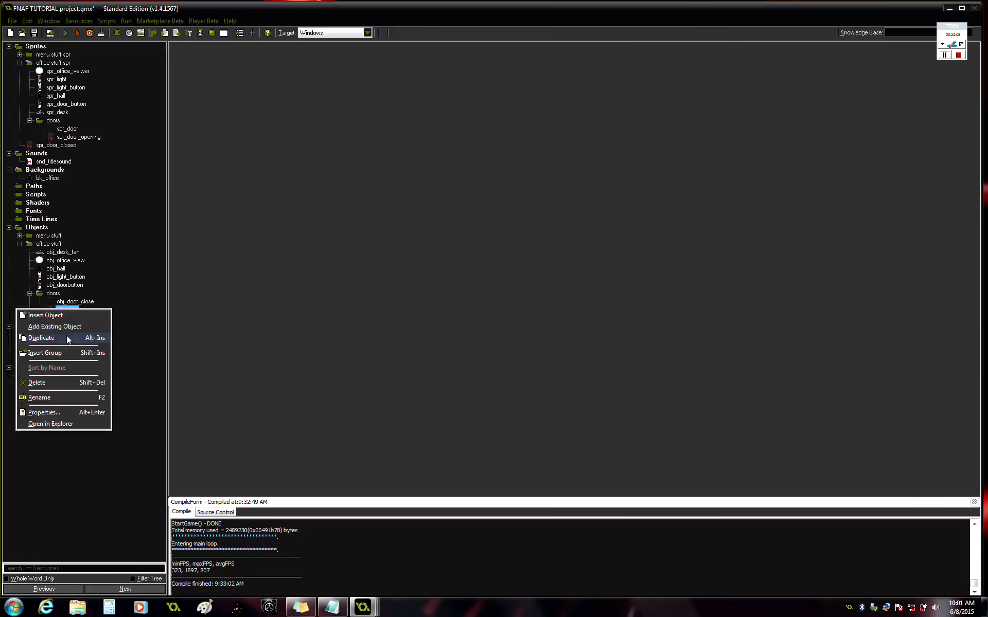
left_click(67, 338)
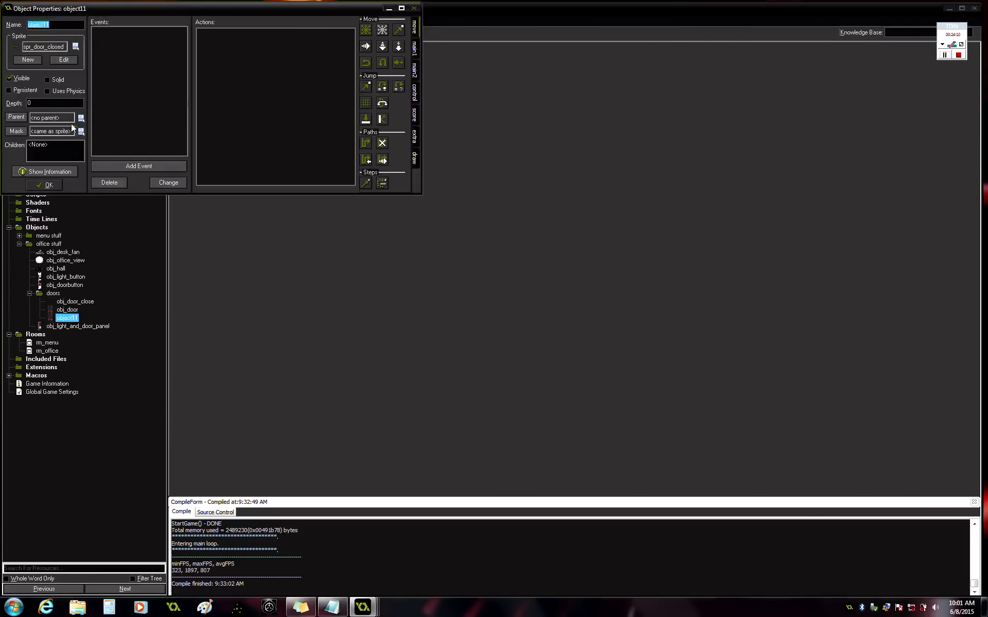
type("obj+_door open")
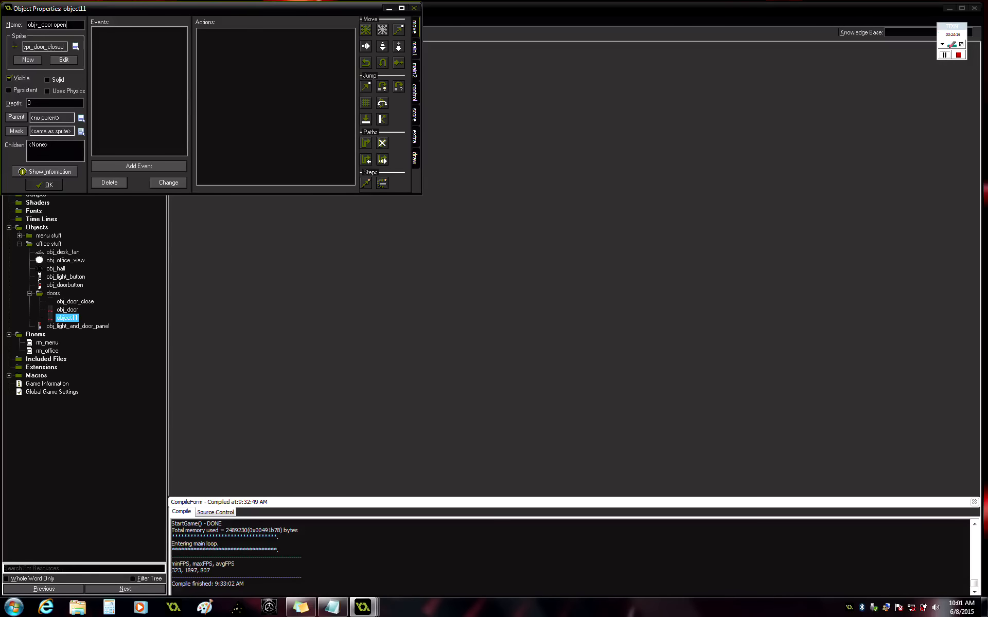
left_click(45, 184)
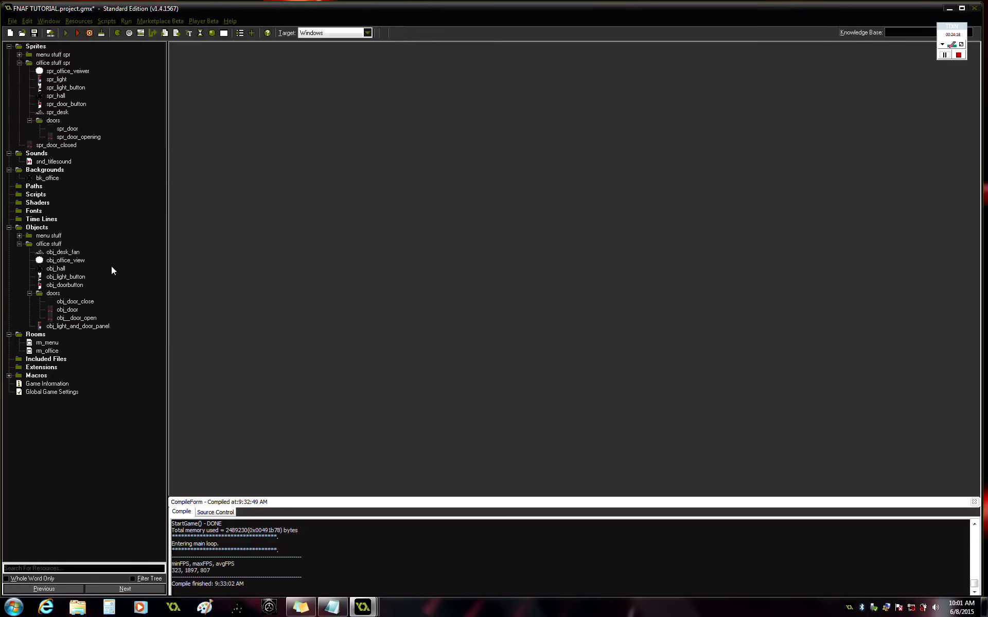
Step: Open rm_office and place an instance of obj_door_close over the upper part of the hallway
left_click(56, 351)
double_click(56, 348)
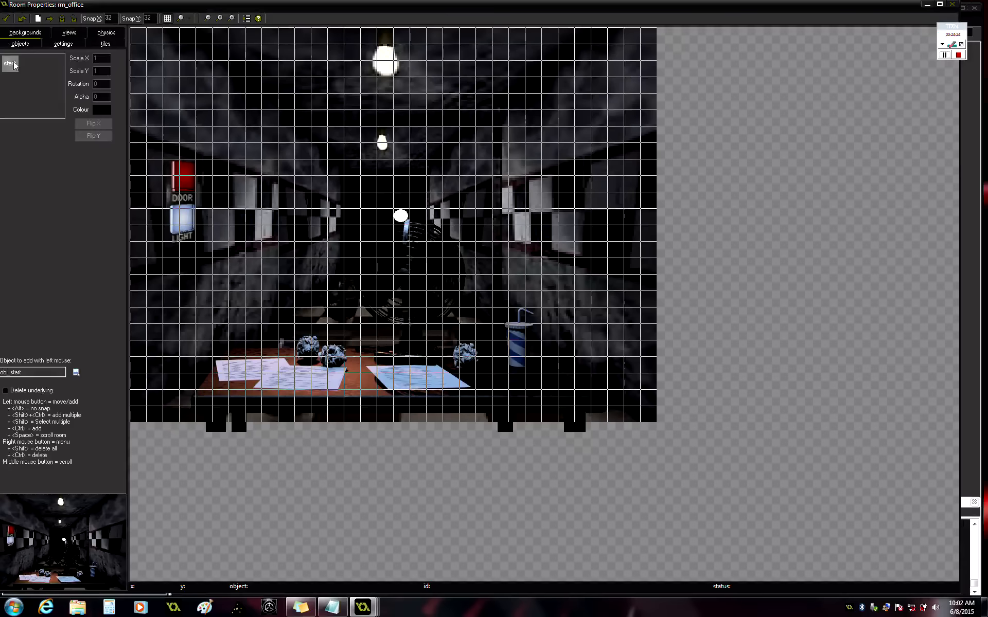
left_click(14, 64)
mouse_move(43, 77)
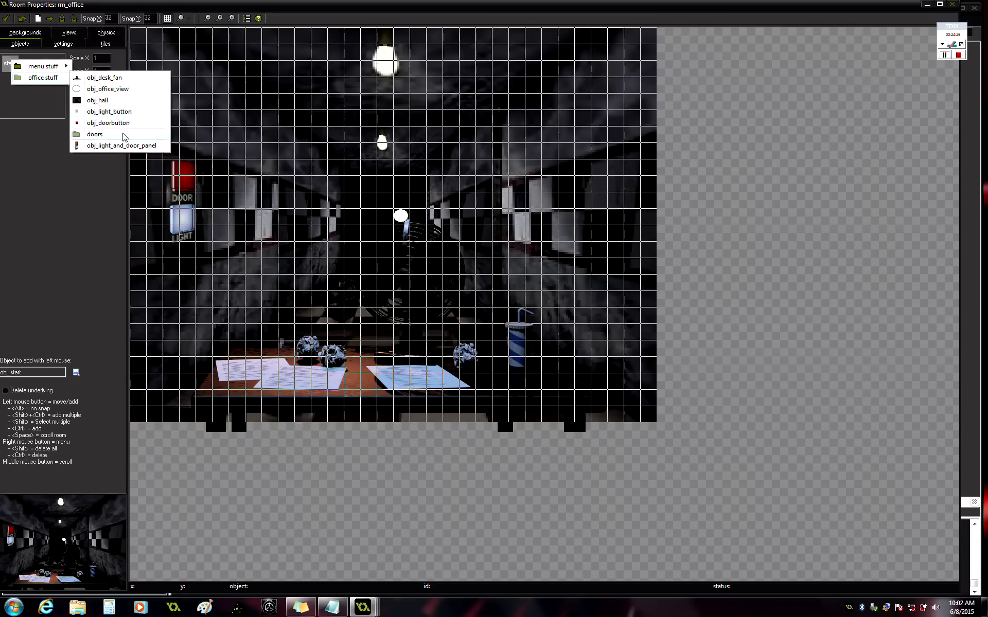
mouse_move(124, 136)
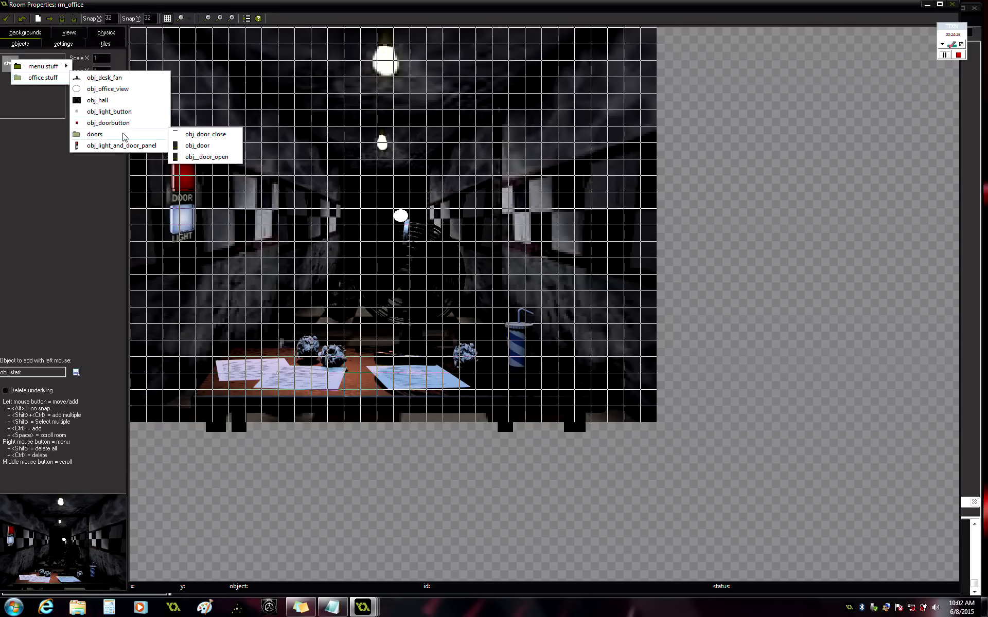
left_click(202, 134)
left_click_drag(294, 142, 294, 127)
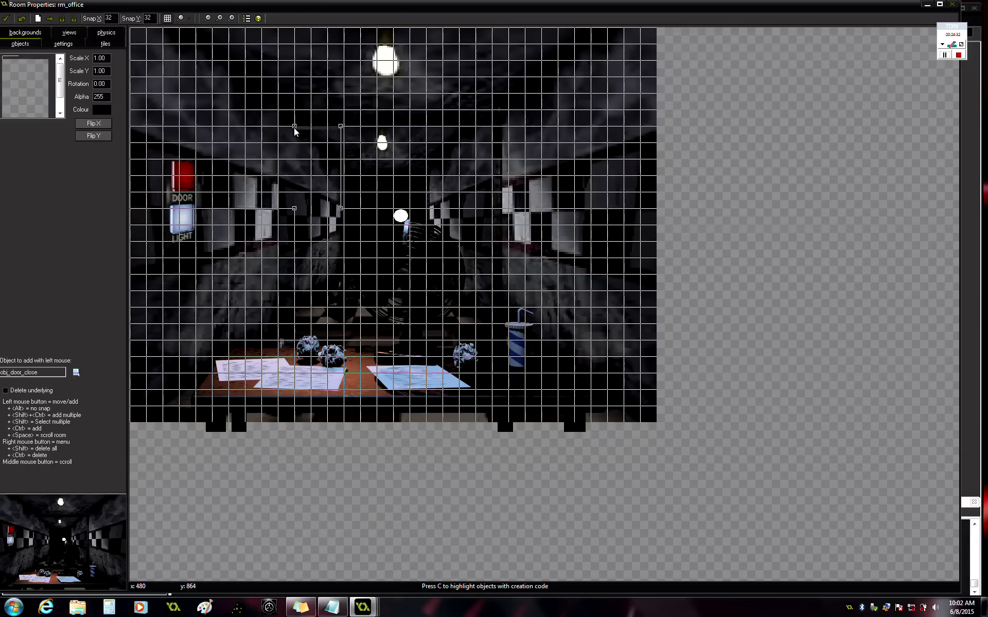
Step: Stretch the obj_door_close instance across the hallway opening to about 4.62 horizontal and 2.60 vertical scale
left_click(325, 207)
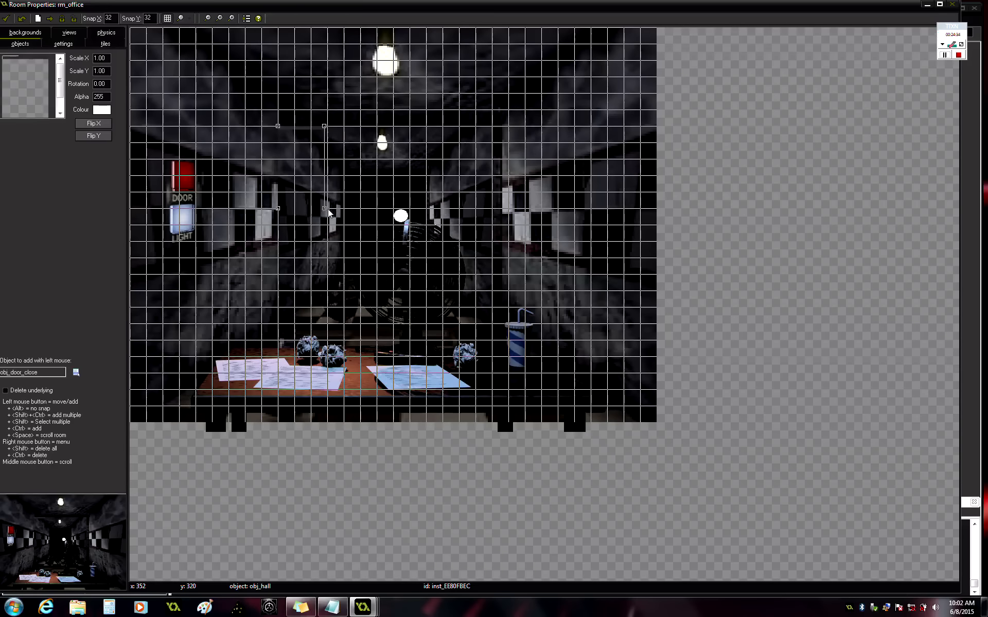
left_click_drag(328, 209, 322, 204)
left_click_drag(367, 238, 497, 358)
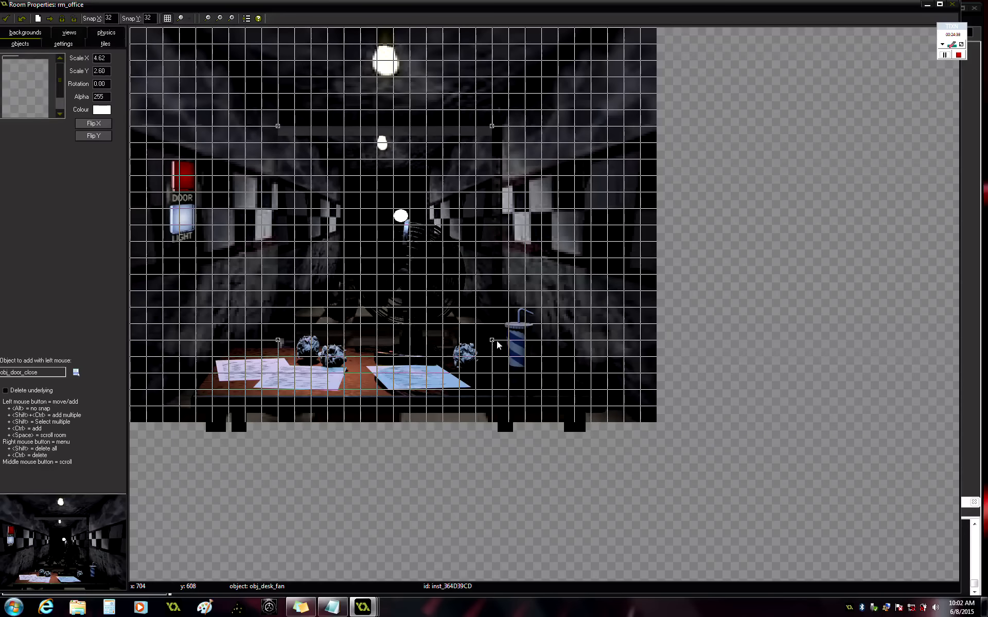
Step: Save the rm_office layout and set the depth of obj_door_close to -3
left_click(5, 18)
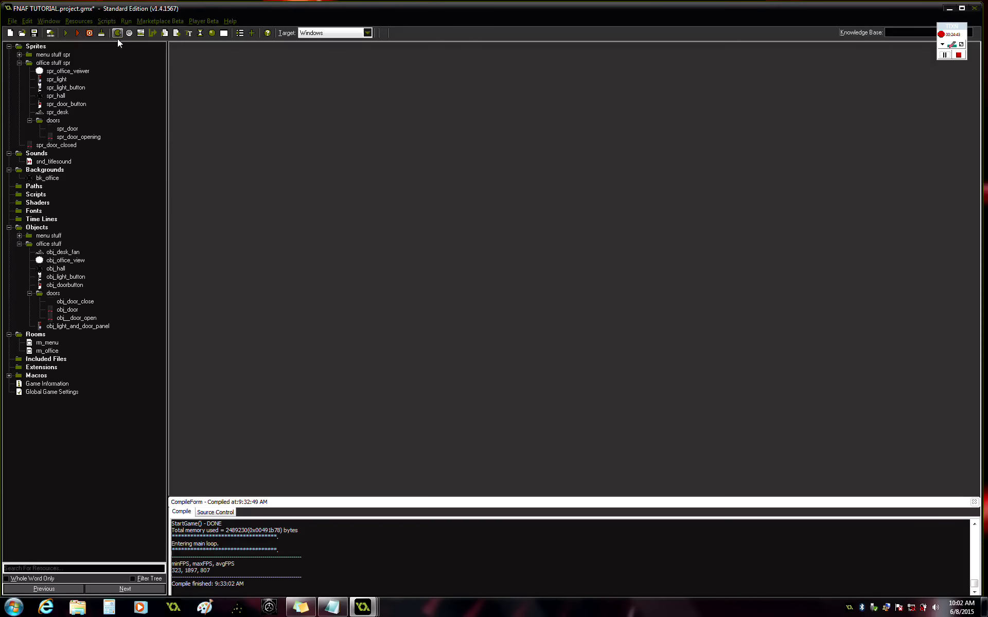
double_click(75, 301)
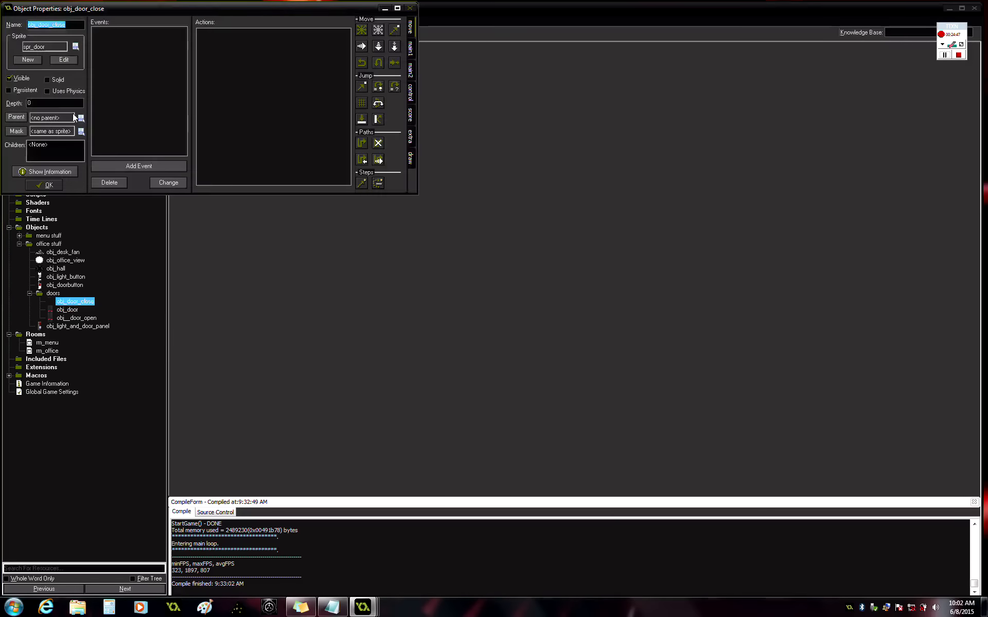
left_click(73, 103)
key("BackSpace")
type("-1")
left_click(45, 184)
Step: Set the depth of obj_desk_fan to -4 and save the object
left_click(68, 311)
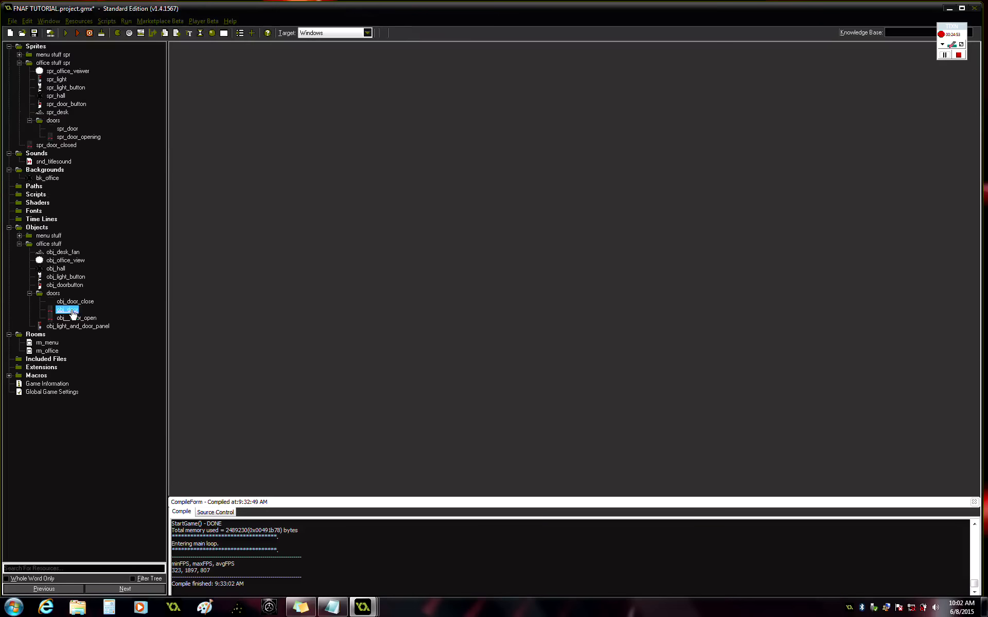
double_click(56, 252)
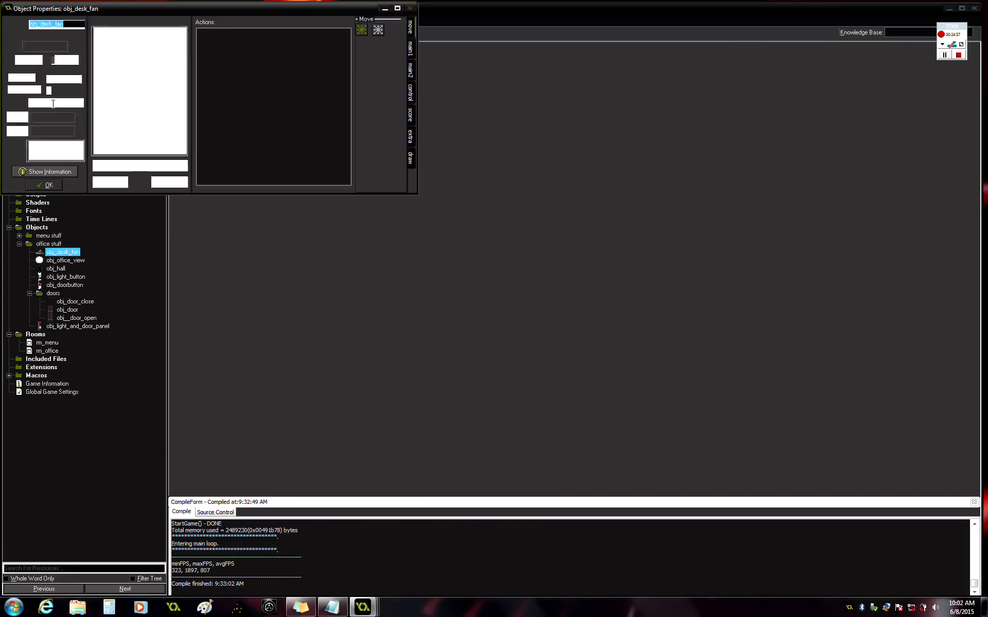
type("-4")
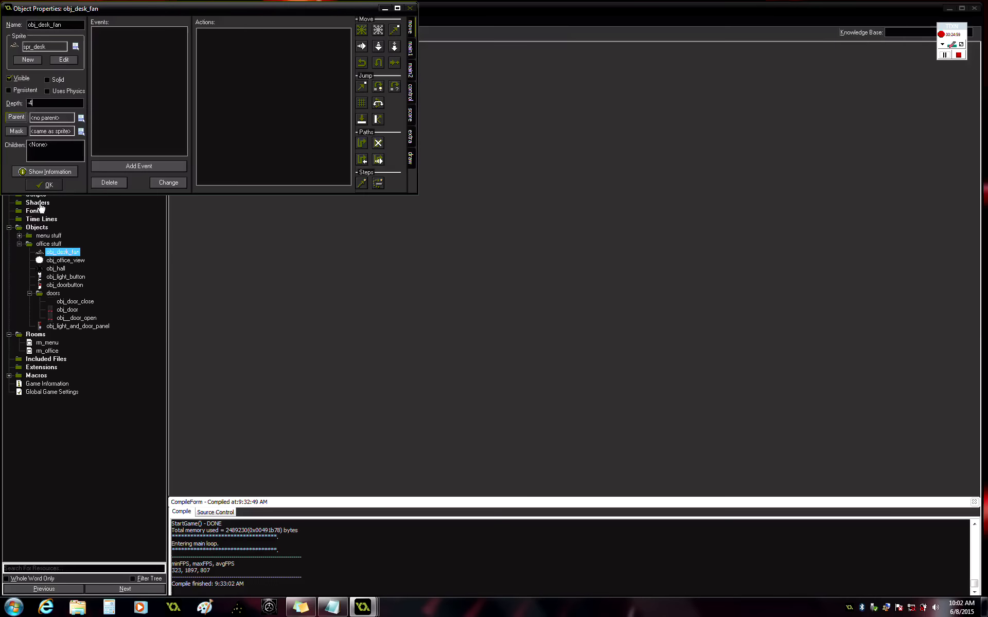
left_click(49, 189)
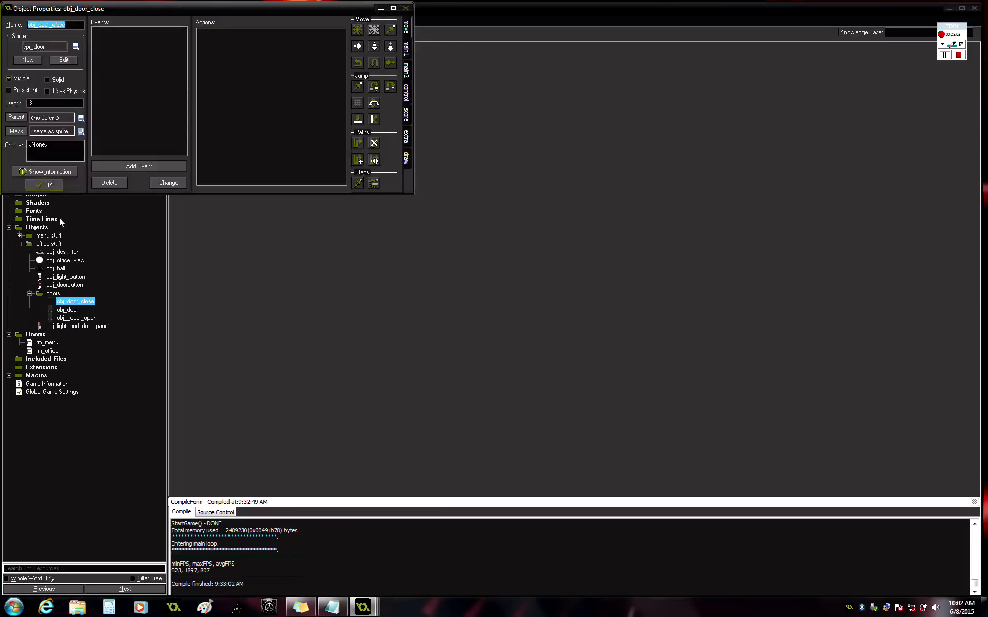
Step: Set the depth of obj_door to -3 and save the object
left_click(75, 314)
double_click(74, 315)
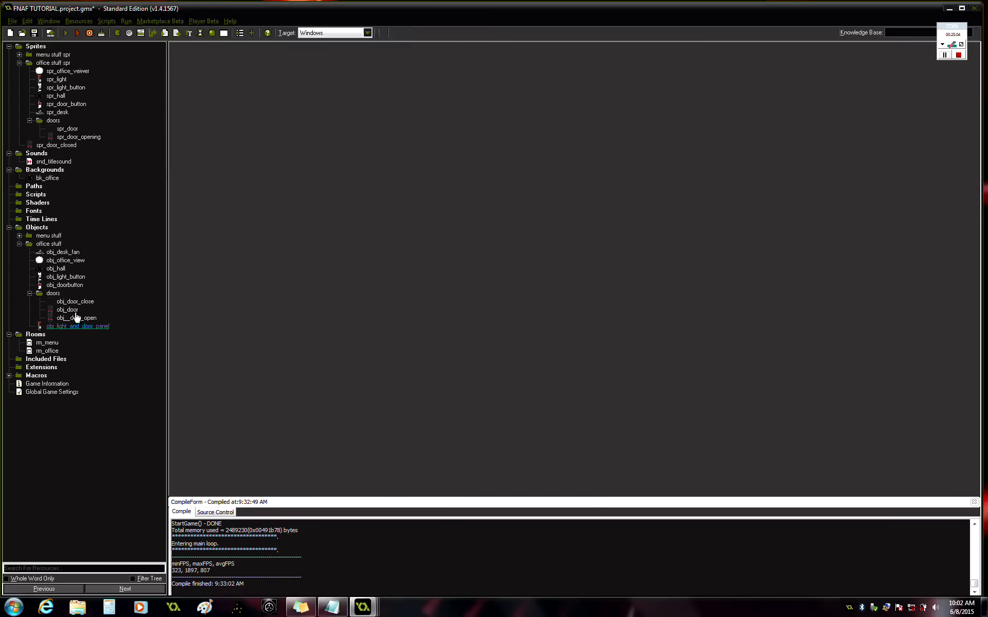
double_click(74, 313)
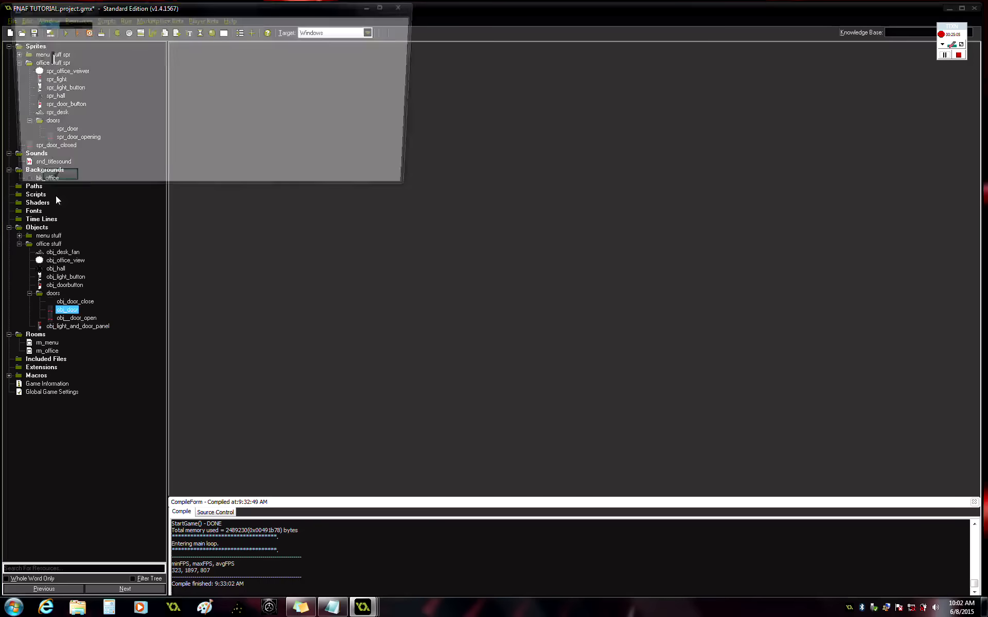
left_click(45, 103)
key("BackSpace")
type("-3")
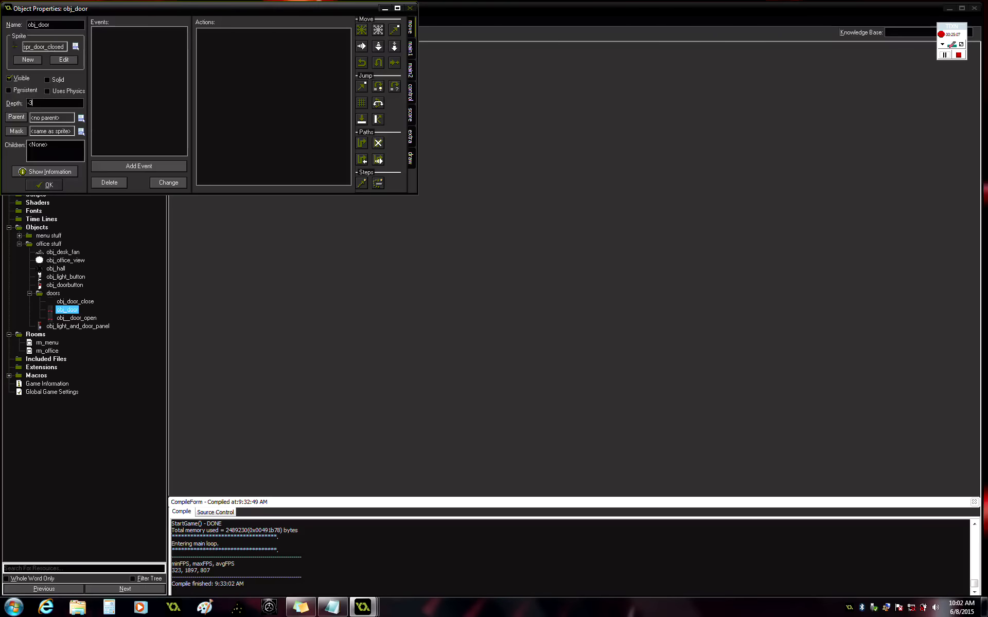
left_click(46, 185)
Step: Set the depth of obj__door_open to -3 and save the object
left_click(90, 319)
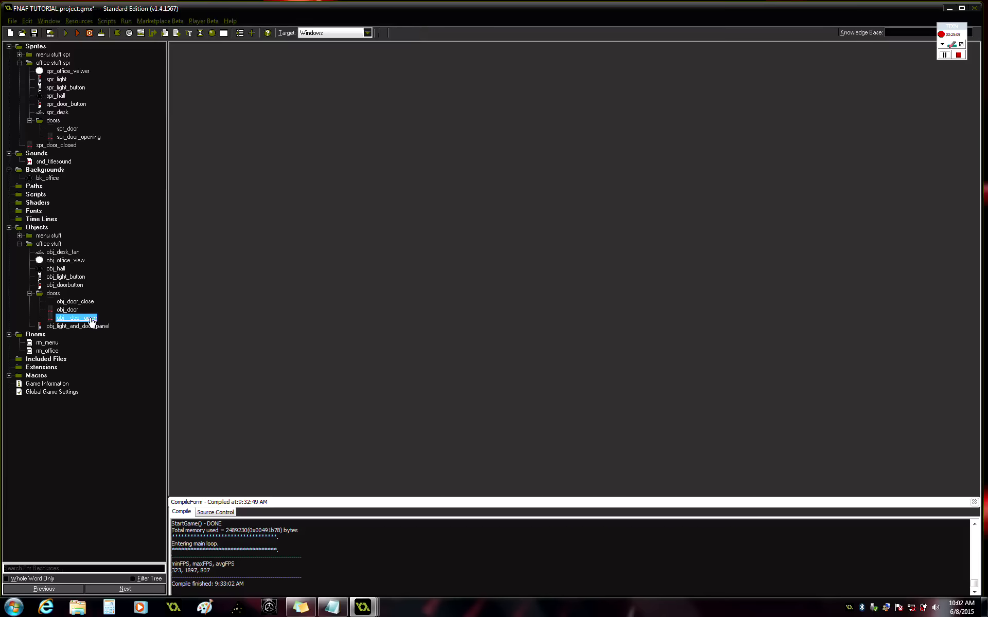
double_click(91, 319)
left_click(47, 102)
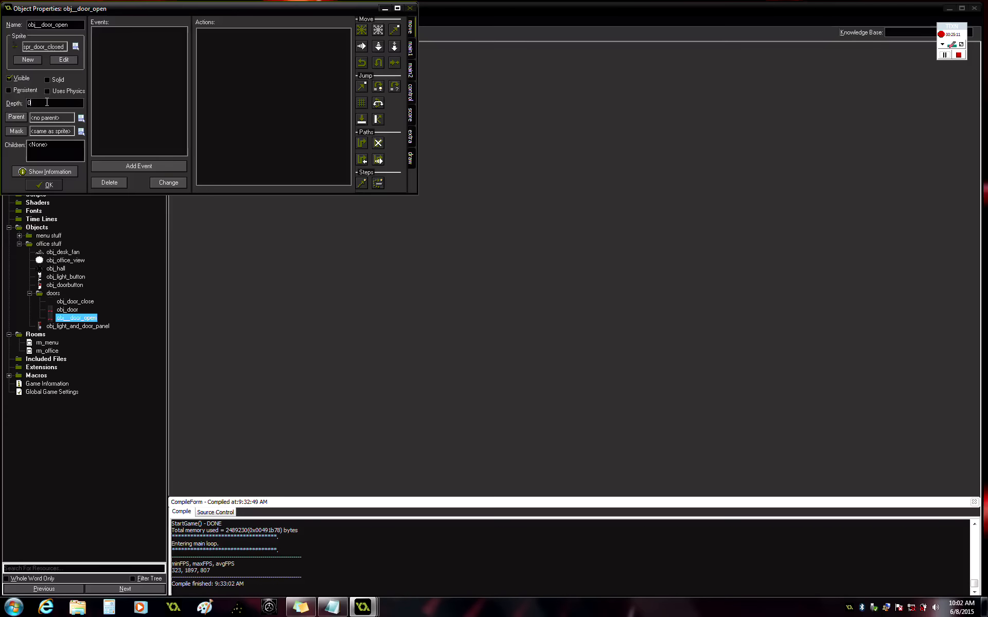
type("-3")
left_click(45, 185)
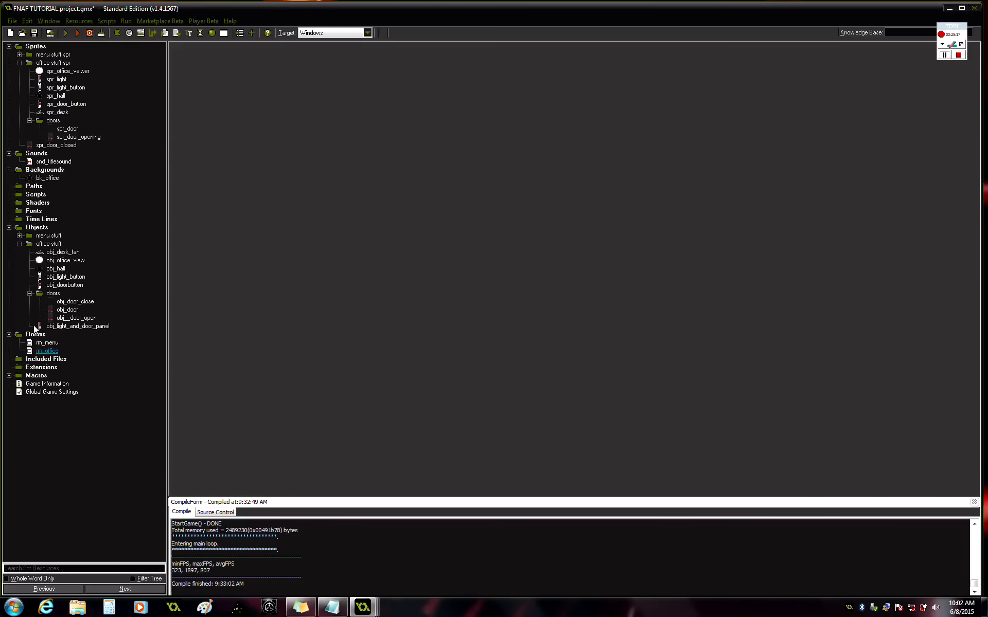
Step: Place an obj_door instance over the hallway in rm_office and stretch it to about 4.98 horizontal and 2.60 vertical scale
left_click(51, 351)
double_click(60, 353)
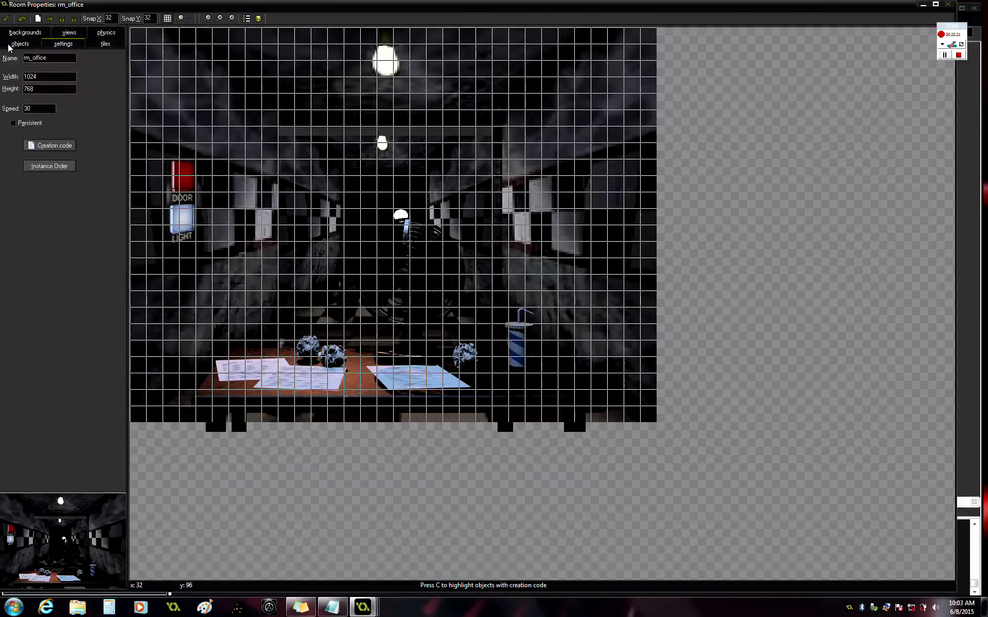
left_click(20, 44)
left_click(33, 82)
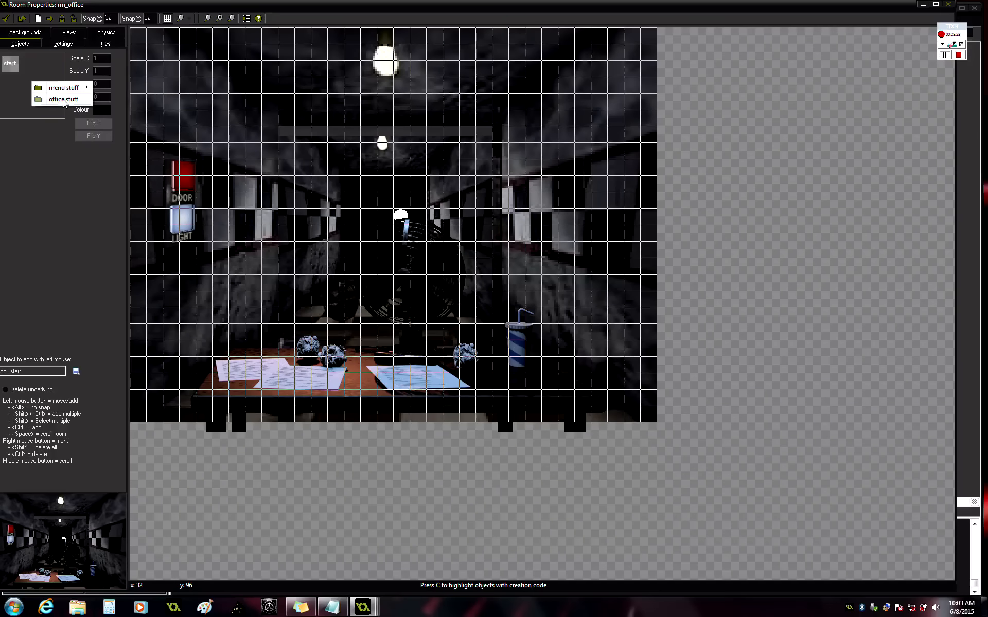
mouse_move(65, 102)
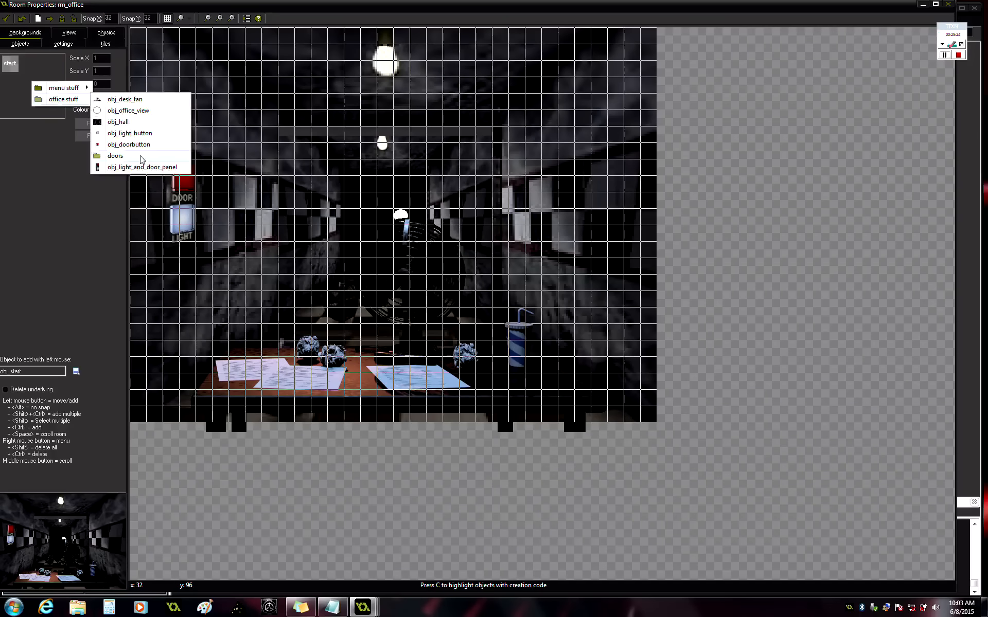
left_click(219, 161)
left_click(304, 517)
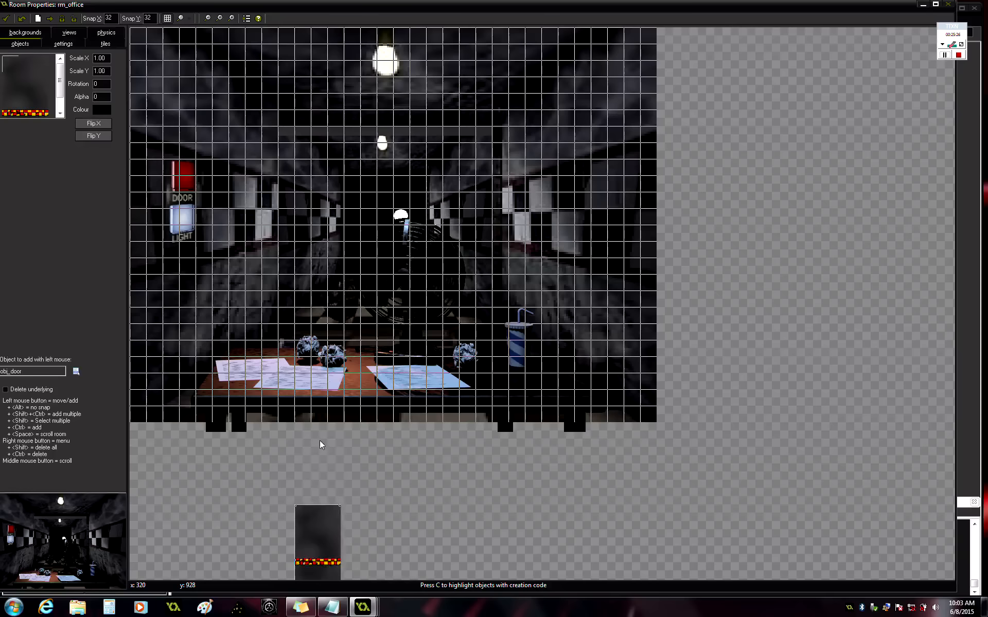
left_click_drag(305, 517, 288, 137)
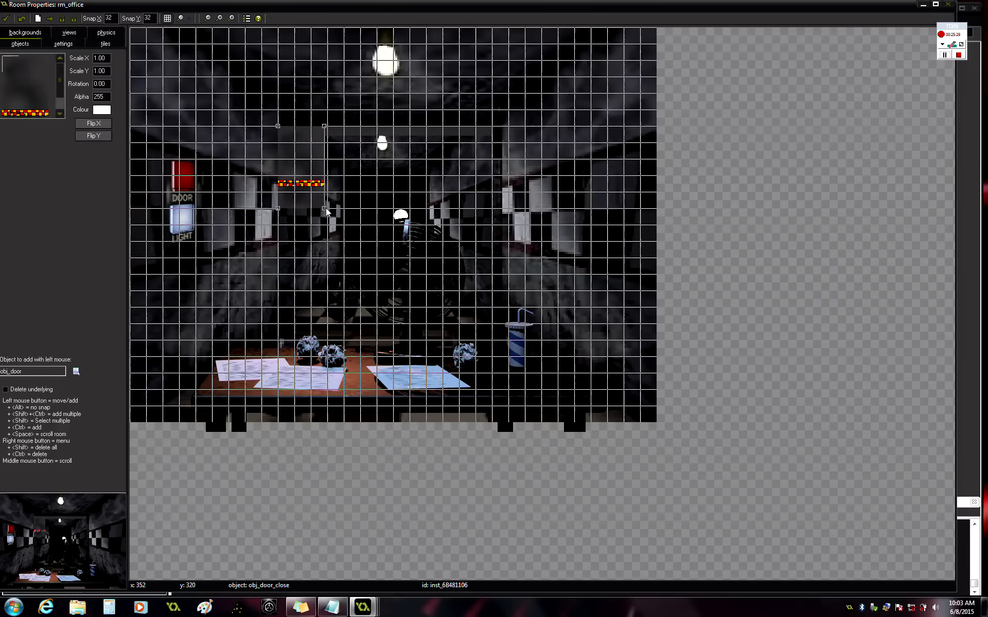
left_click_drag(325, 208, 508, 344)
Step: Place an obj__door_open instance exactly over the closed door, stretch it to about 4.98 by 2.60 scale, and save the room
left_click(28, 78)
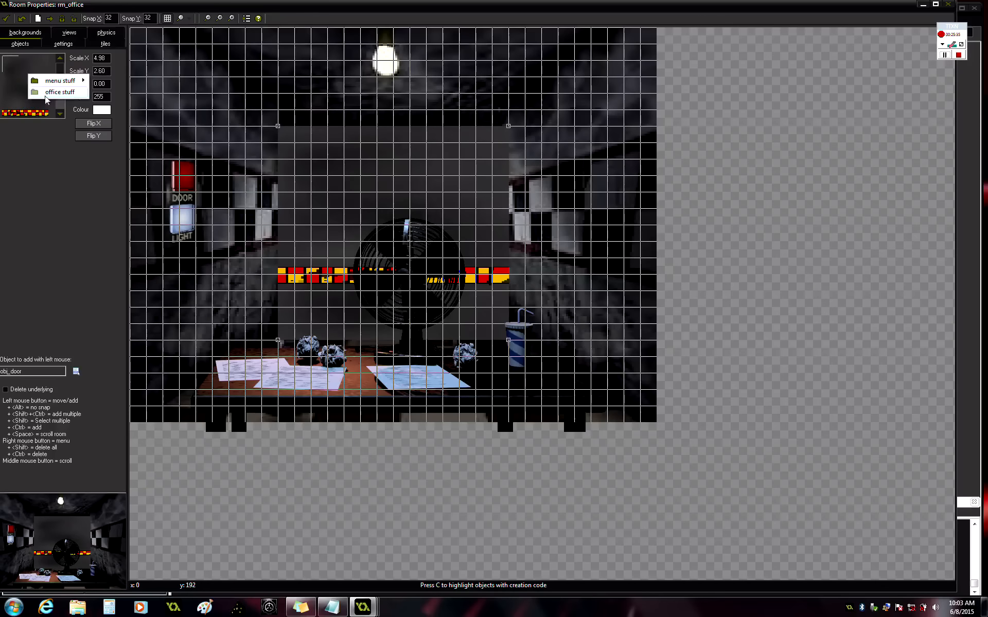
mouse_move(57, 92)
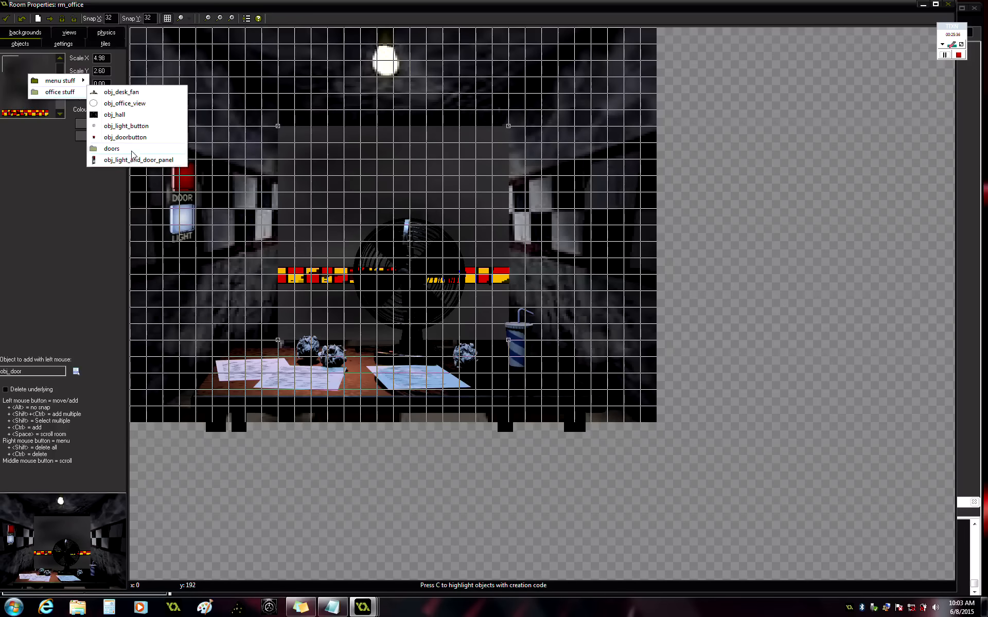
mouse_move(132, 154)
left_click(219, 168)
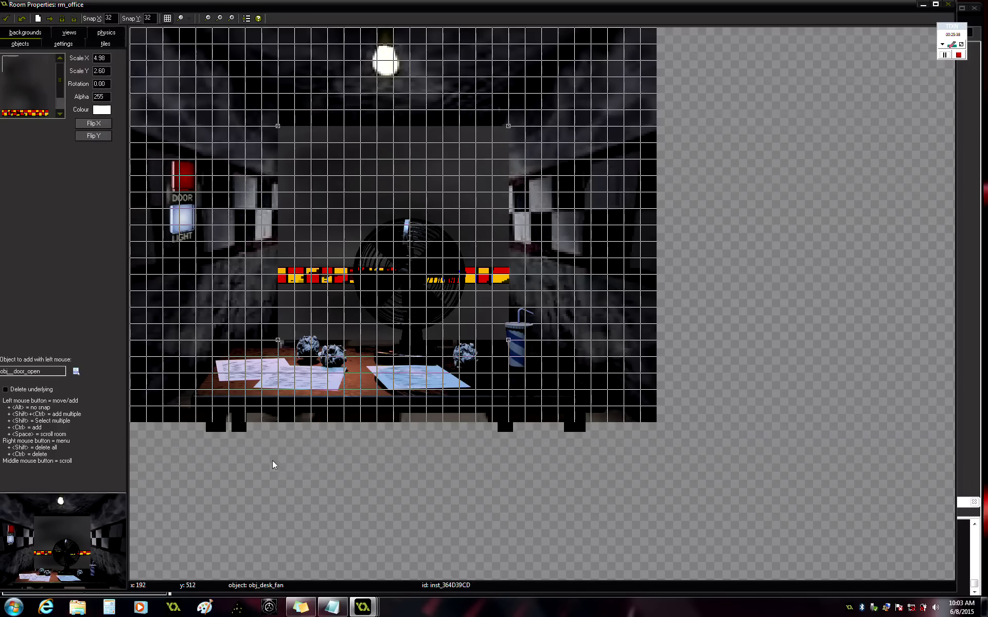
left_click(272, 495)
left_click_drag(280, 397, 283, 133)
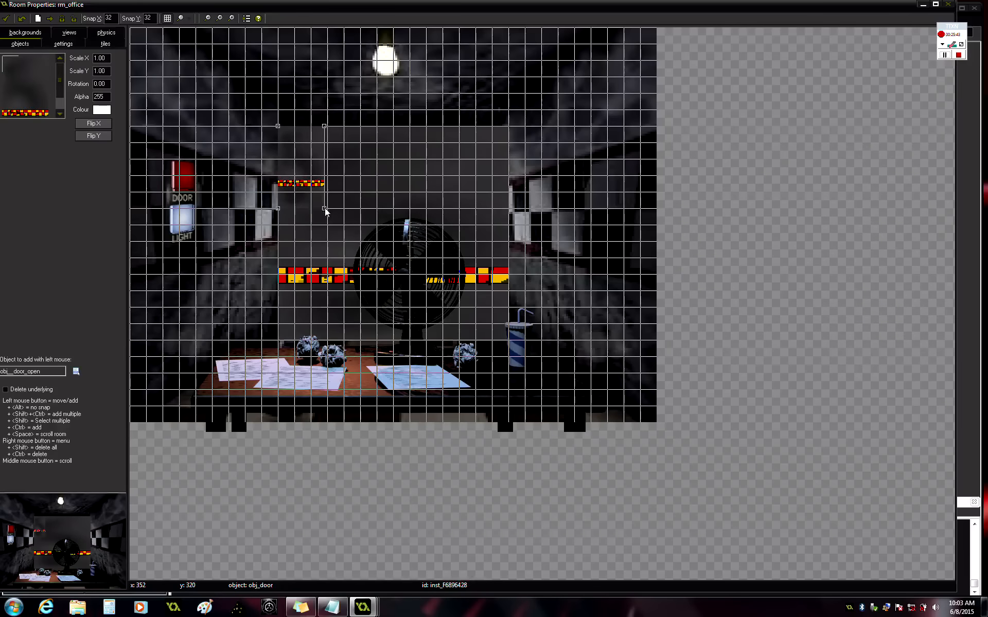
left_click_drag(324, 207, 508, 340)
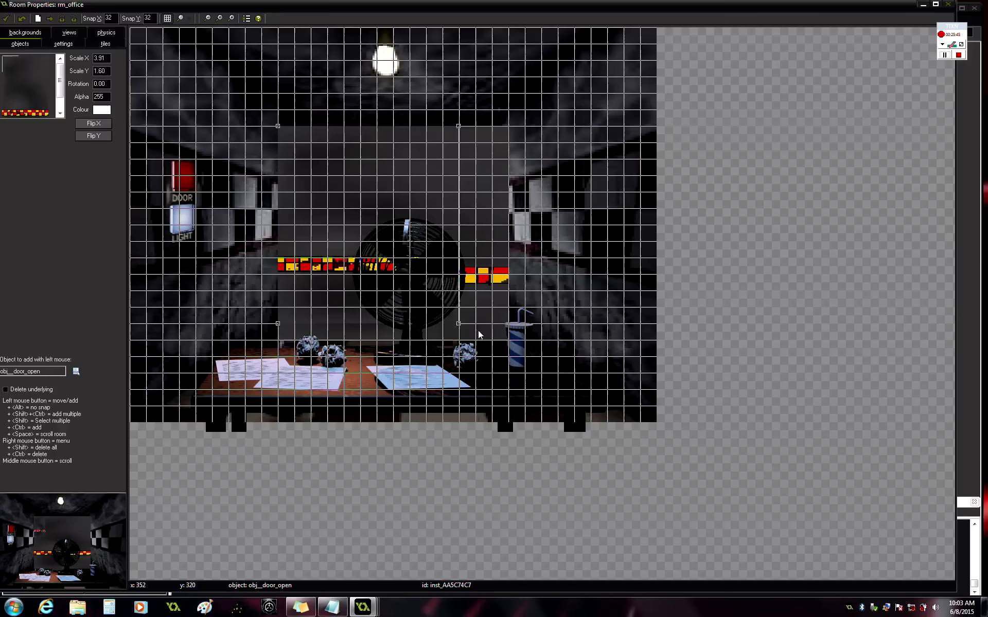
left_click_drag(477, 330, 508, 340)
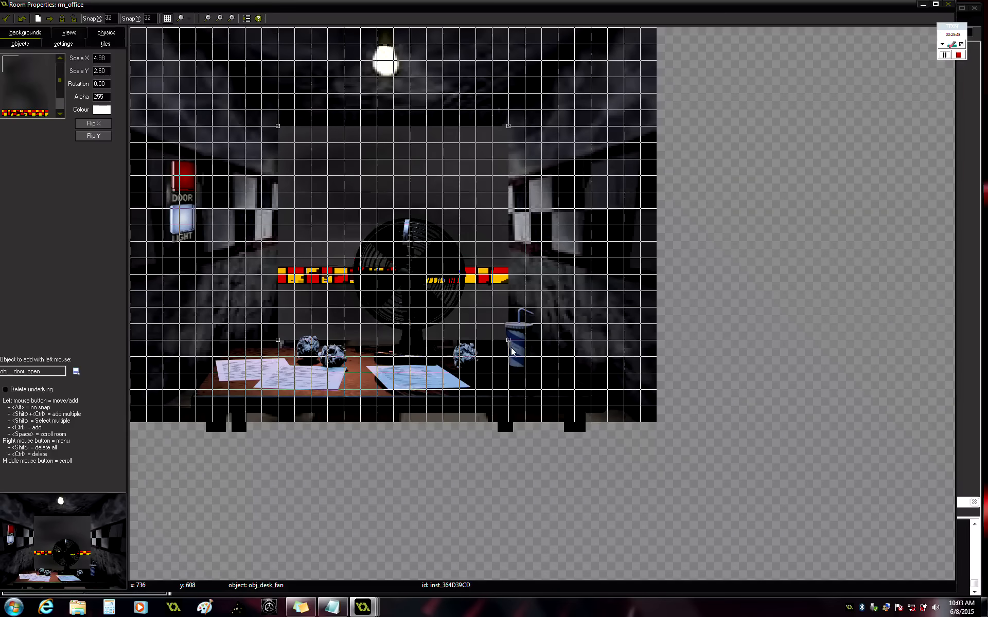
left_click(5, 18)
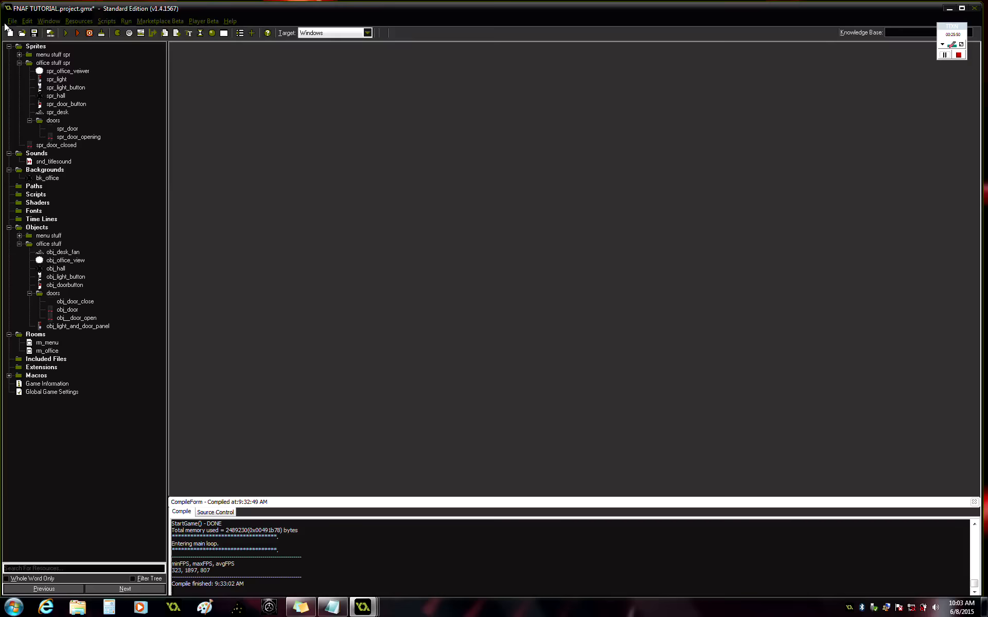
Step: Add a Create event with an Execute Code action to obj_door_close
left_click(85, 305)
double_click(86, 306)
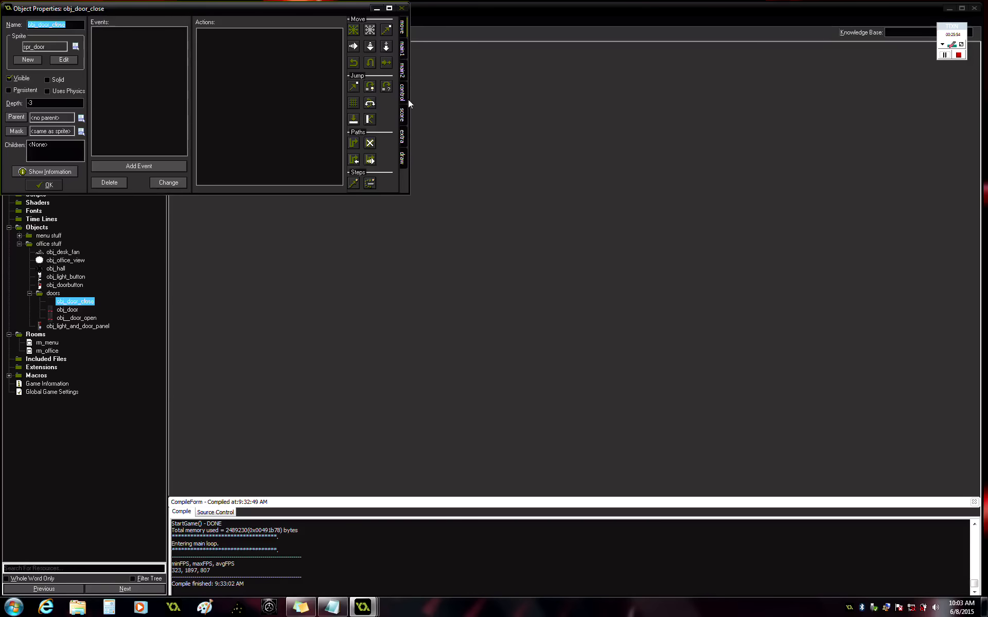
left_click(403, 93)
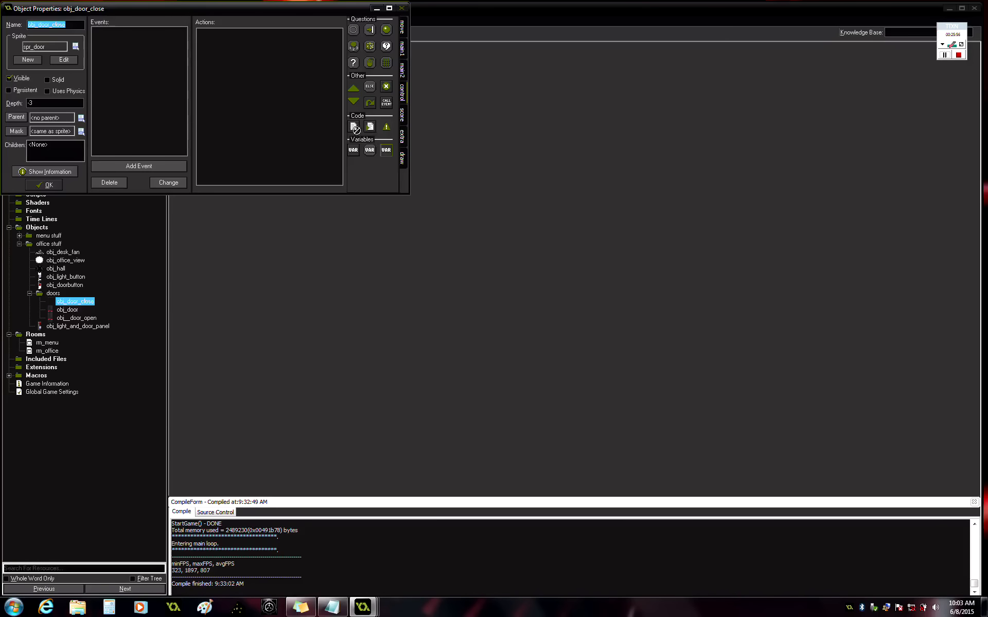
left_click(125, 164)
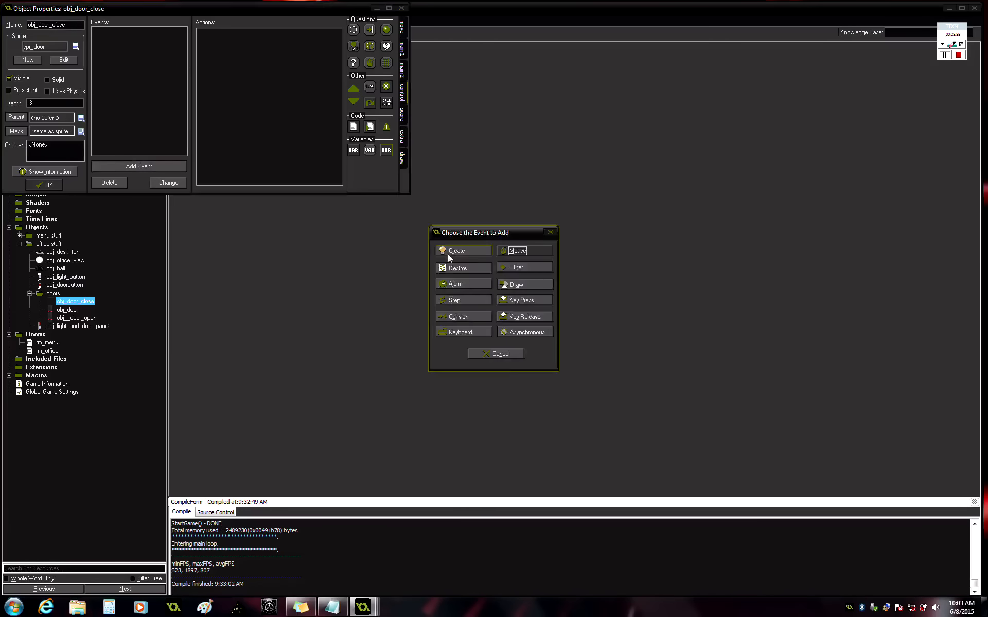
left_click(456, 251)
left_click_drag(347, 126, 267, 124)
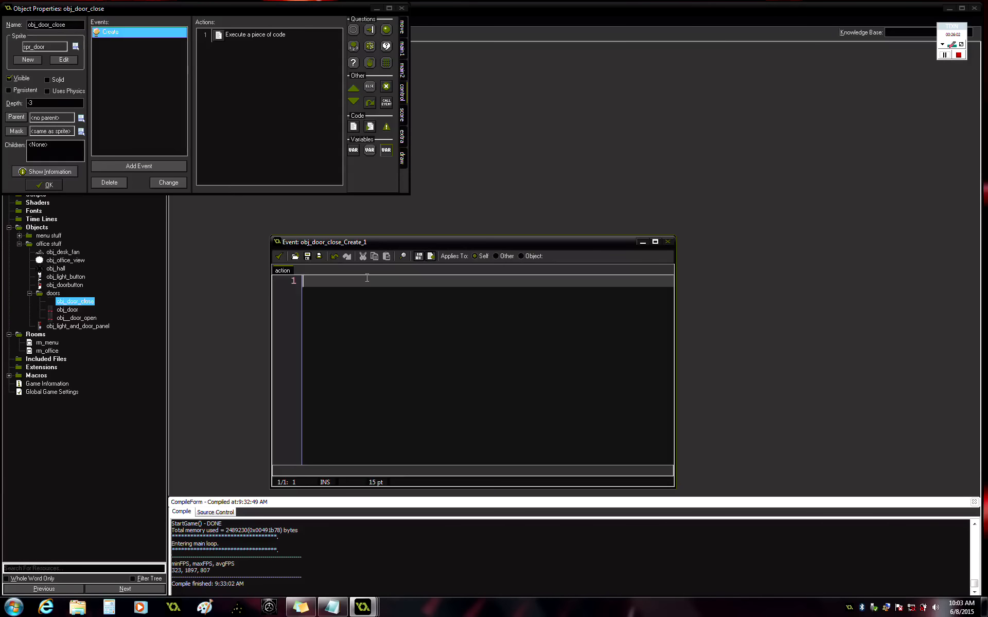
Step: Write instance_deactivate_object(self) in the Create code of obj_door_close, copy the line, and save the code
type("ins")
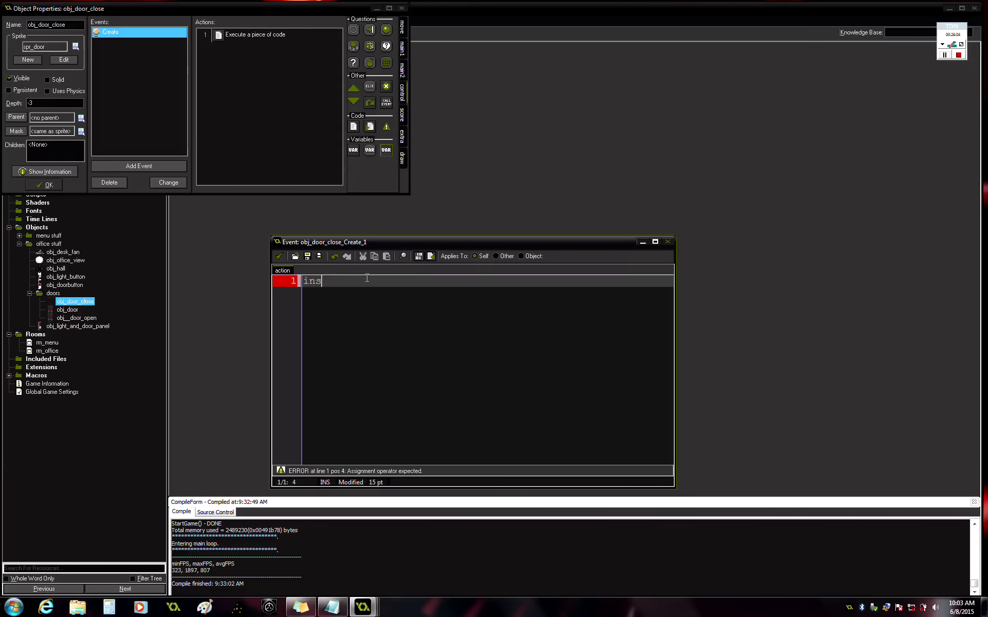
type("tance_deactivate")
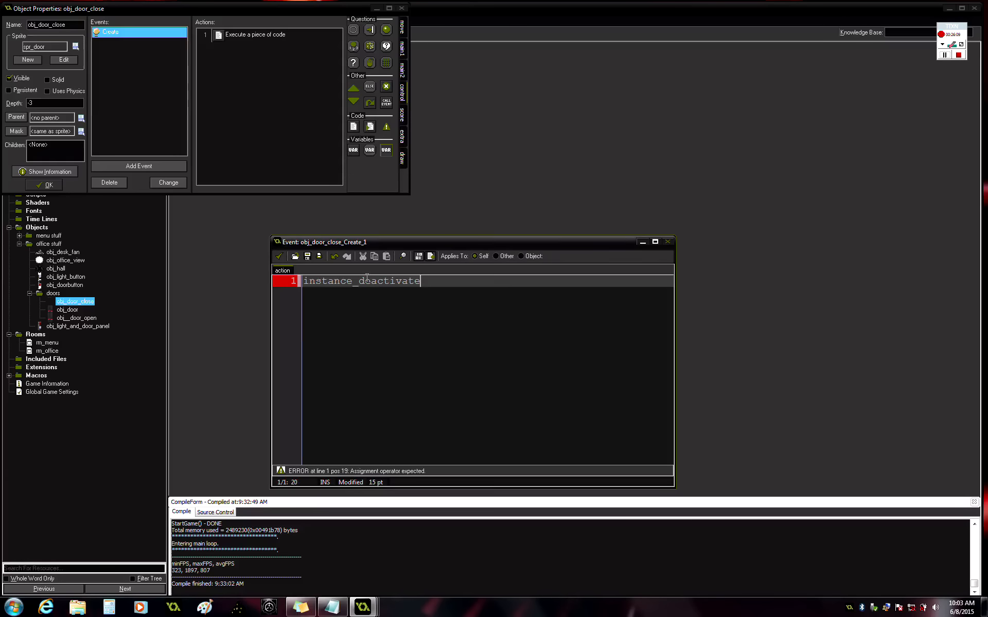
type("_object()")
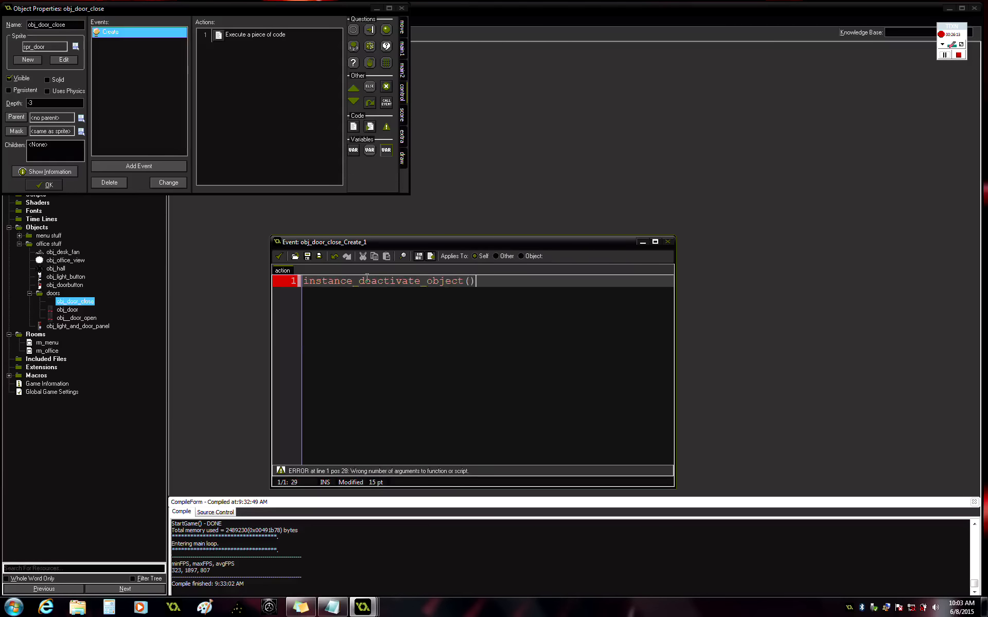
key("Left")
type("self")
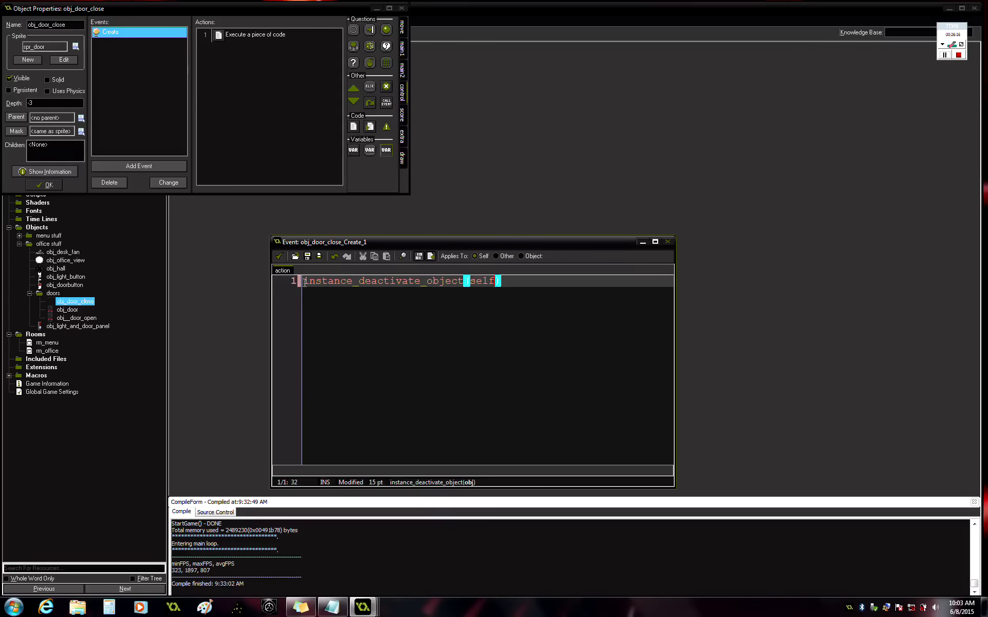
left_click_drag(305, 283, 502, 282)
key("ctrl+c")
left_click(374, 257)
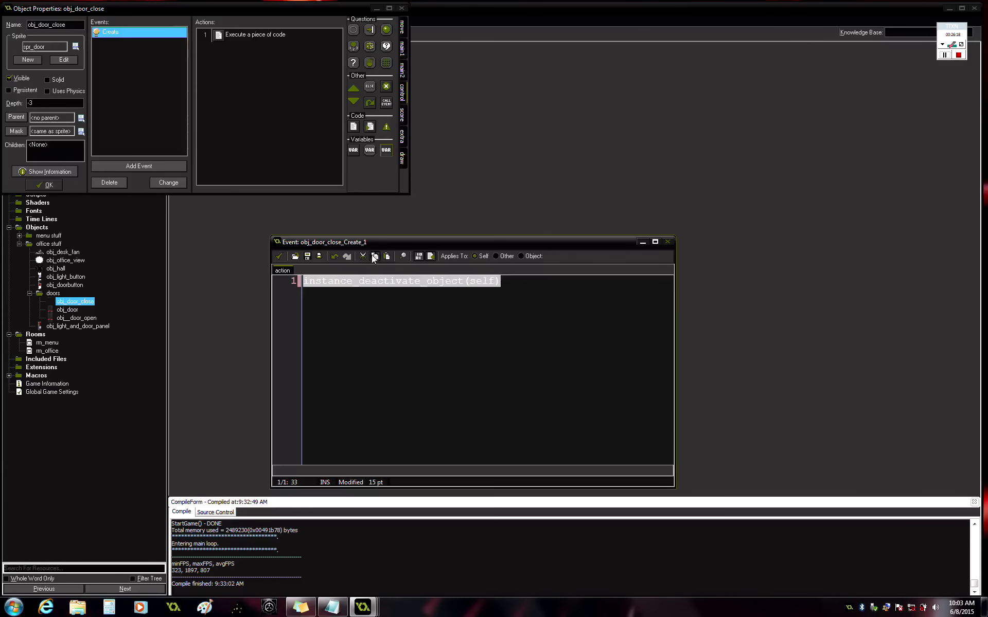
left_click(279, 256)
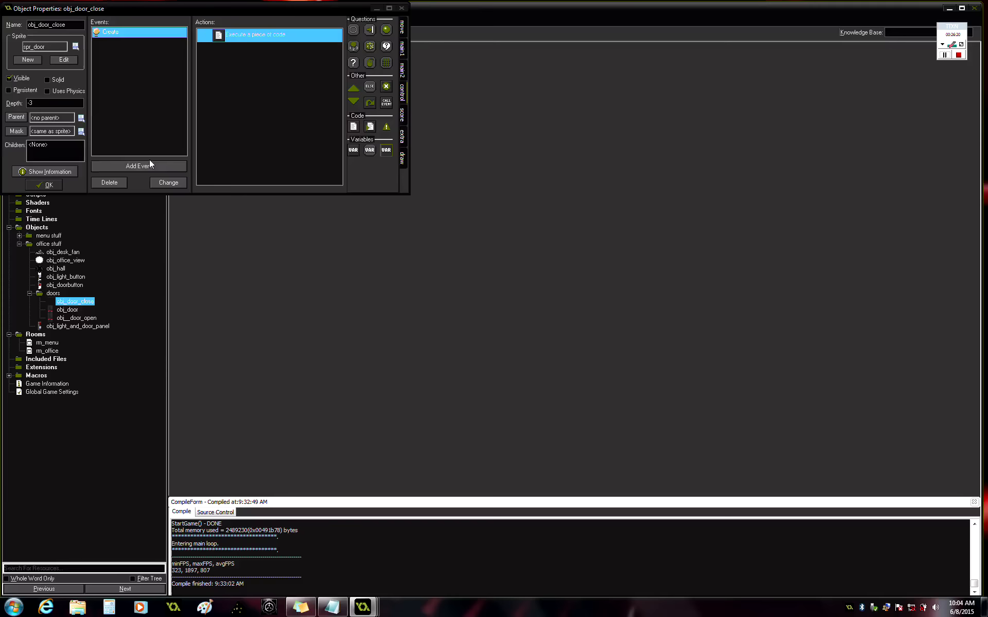
left_click(404, 50)
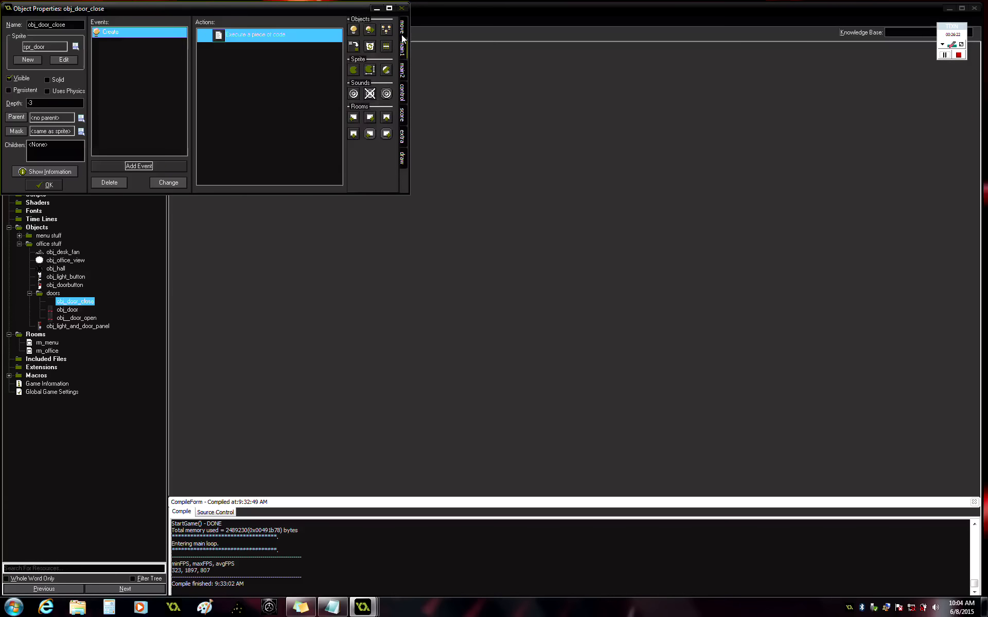
Step: Add an Animation End event with an Execute Code action to obj_door_close
left_click(403, 28)
left_click(134, 167)
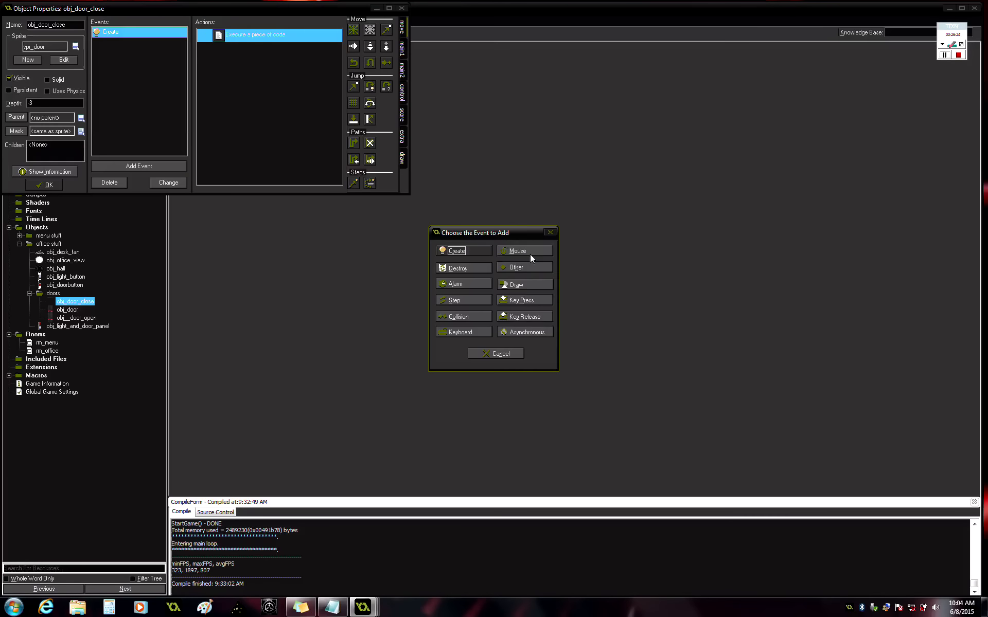
left_click(525, 254)
left_click(516, 269)
left_click(514, 268)
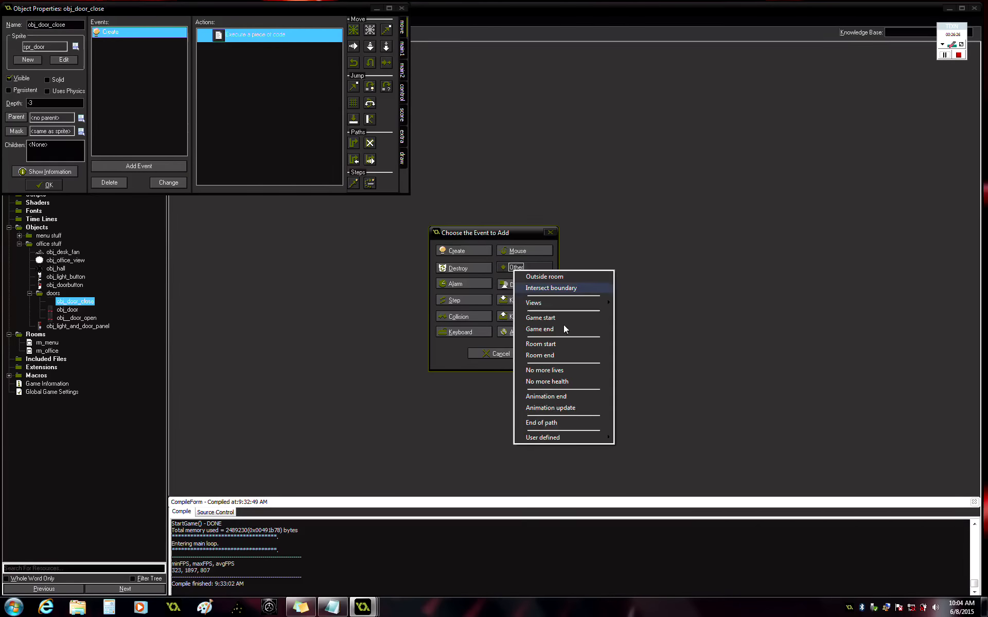
left_click(546, 397)
left_click(404, 88)
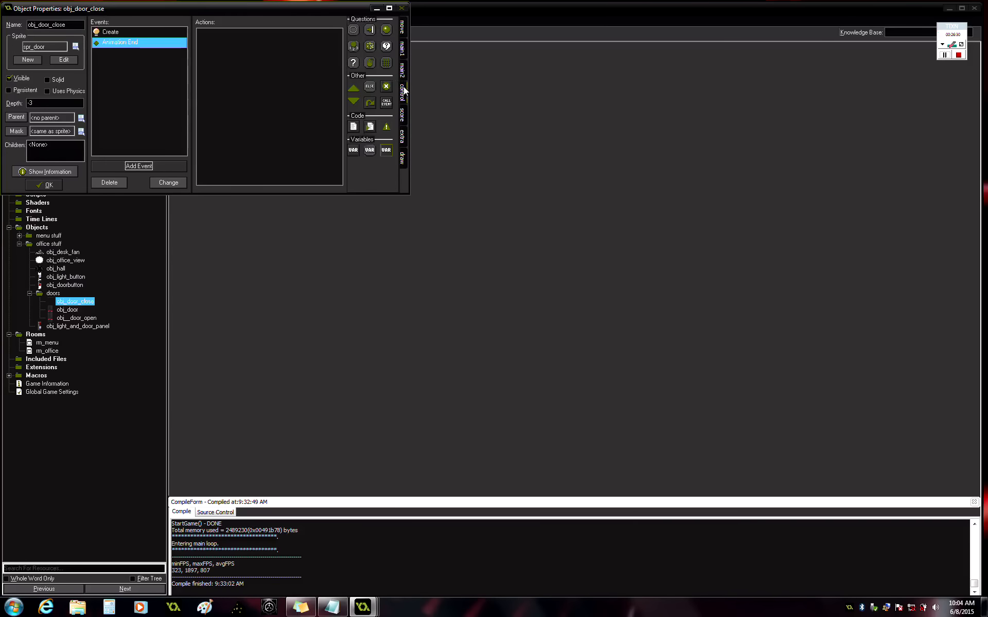
left_click_drag(353, 126, 301, 149)
Step: Write instance_deactivate_object(self) and, on a second line, instance_activate_object(self) in the Animation End code of obj_door_close
left_click(387, 256)
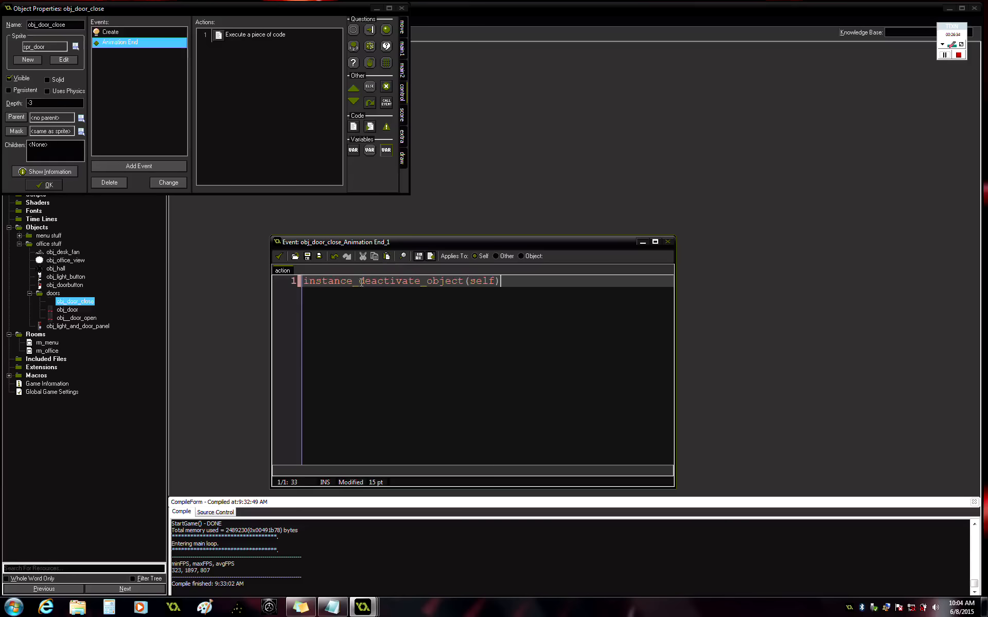
key("Return")
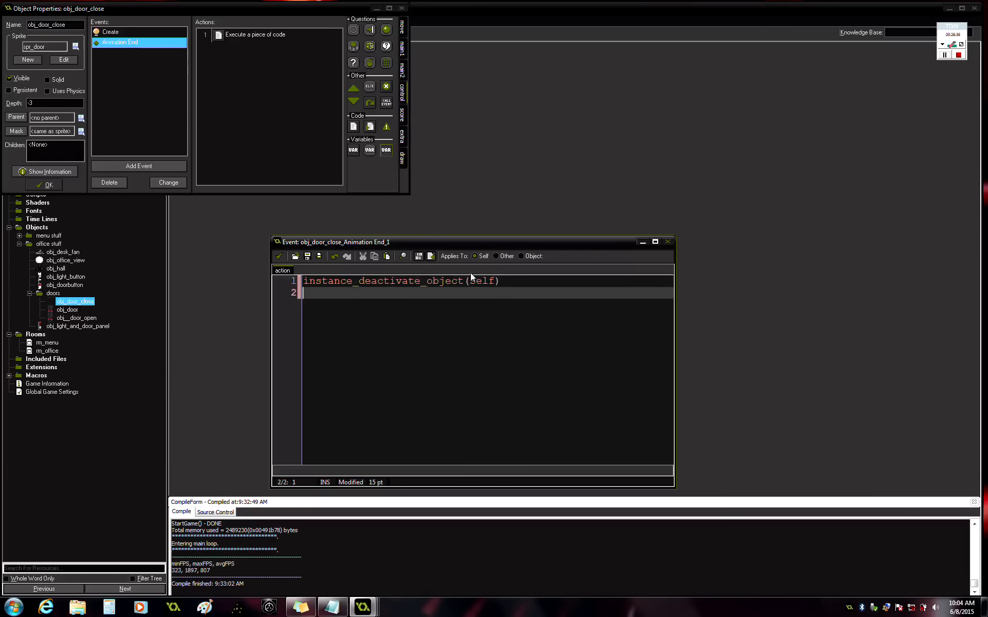
left_click(387, 257)
left_click(371, 295)
key("BackSpace")
key("BackSpace")
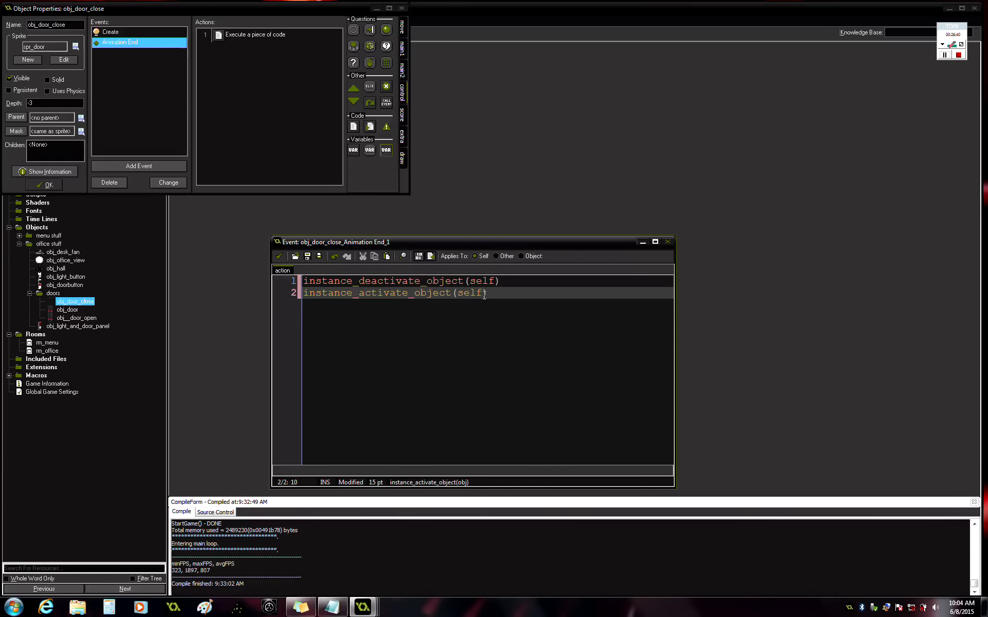
Step: Change the argument of instance_activate_object on the second line to obj_door, and save the code and obj_door_close
left_click(484, 295)
key("BackSpace")
key("BackSpace")
key("BackSpace")
key("BackSpace")
key("BackSpace")
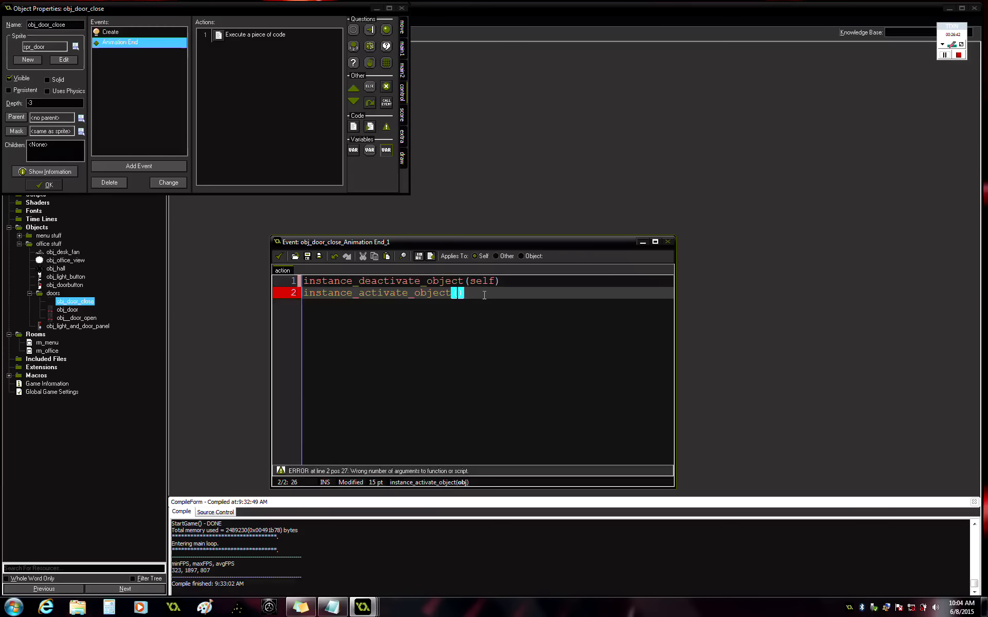
type("obj_door")
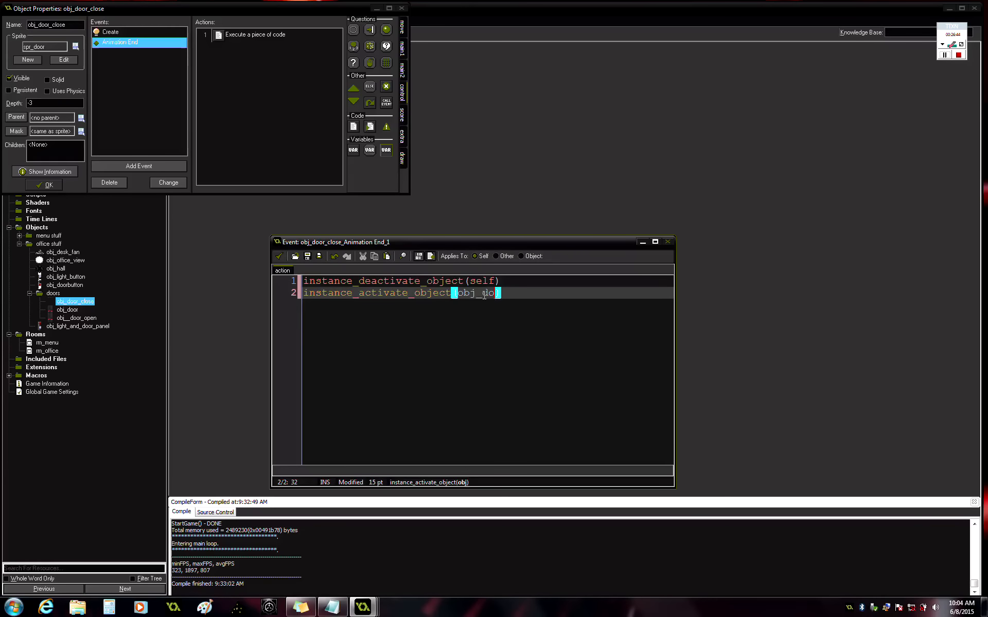
left_click(277, 256)
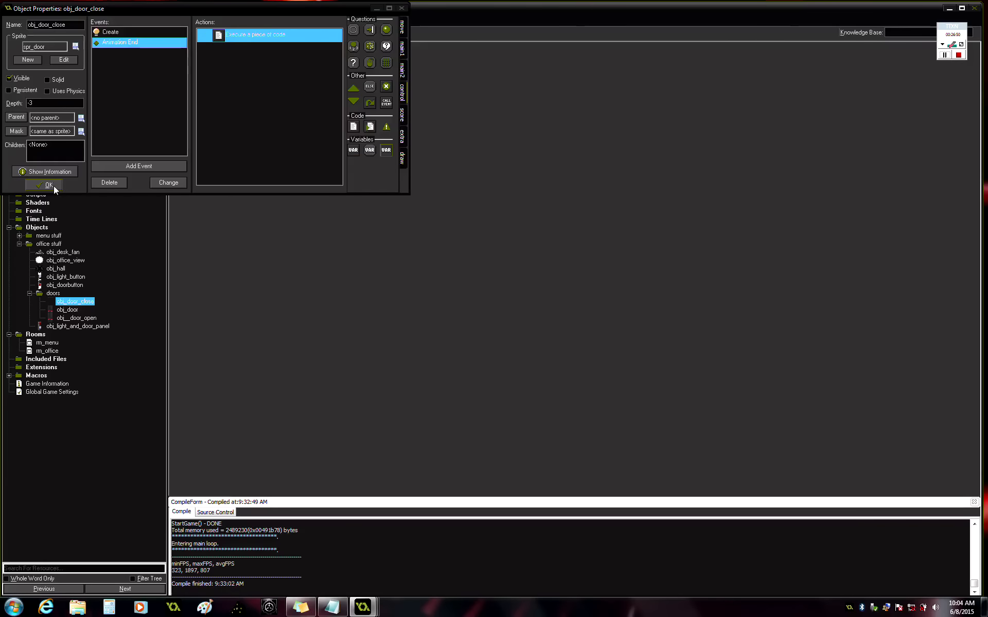
left_click(53, 186)
left_click(74, 318)
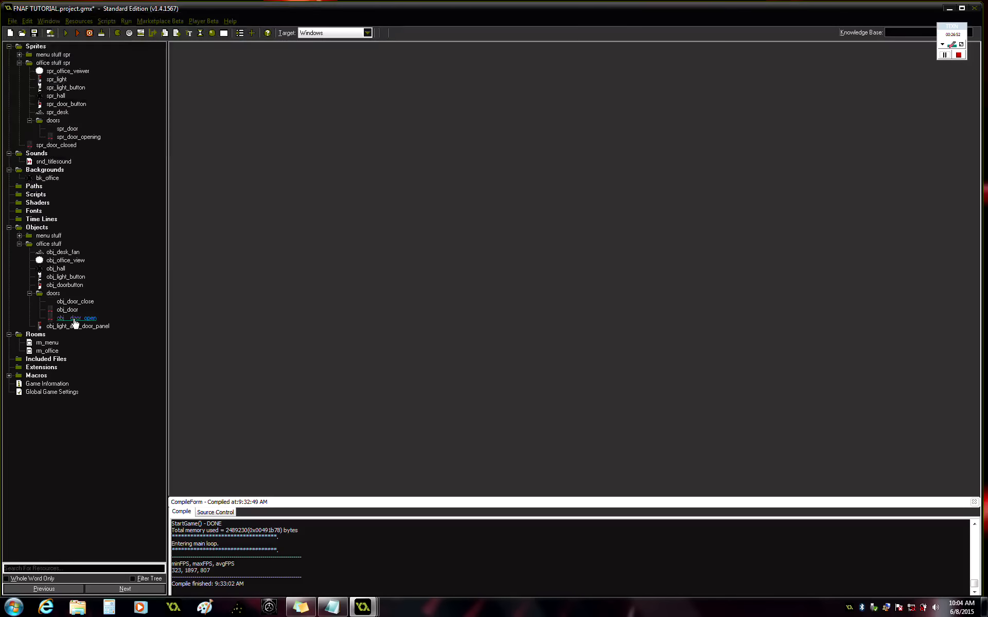
double_click(75, 318)
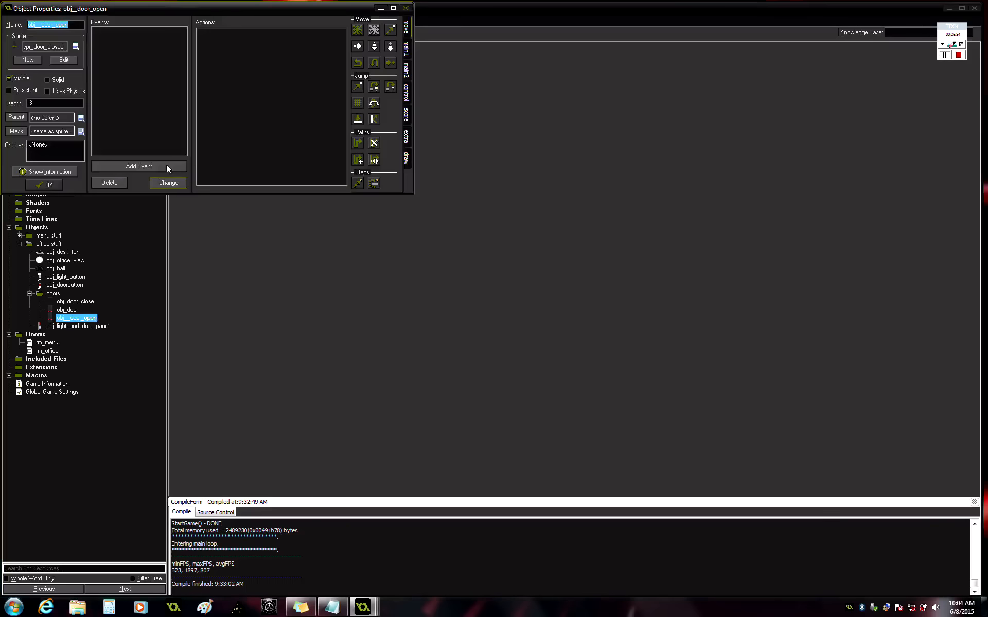
left_click(41, 185)
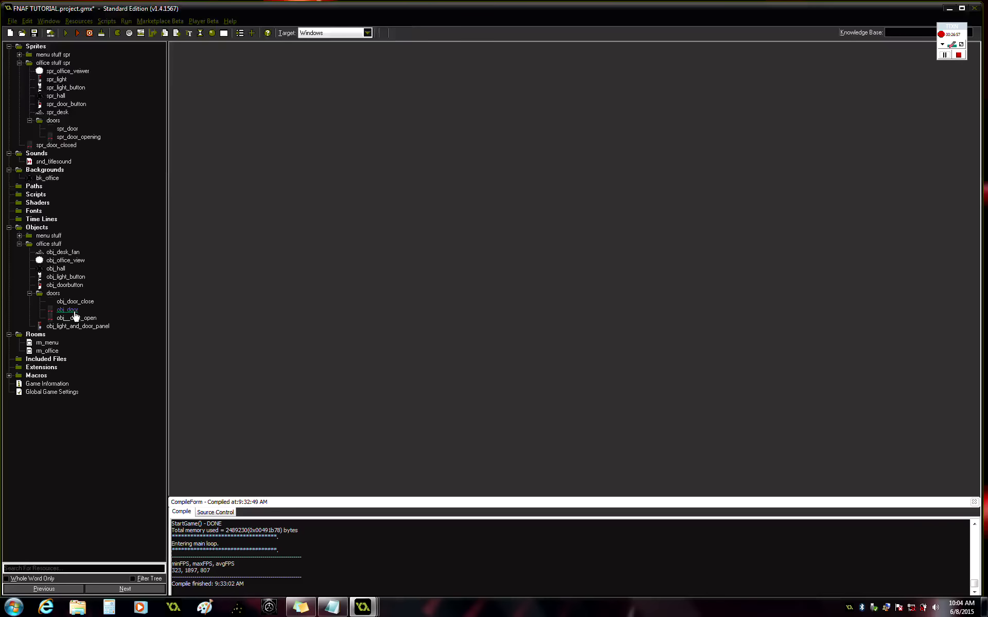
Step: Add a Create event with an Execute Code action to obj_door, and save the code and the object
double_click(75, 311)
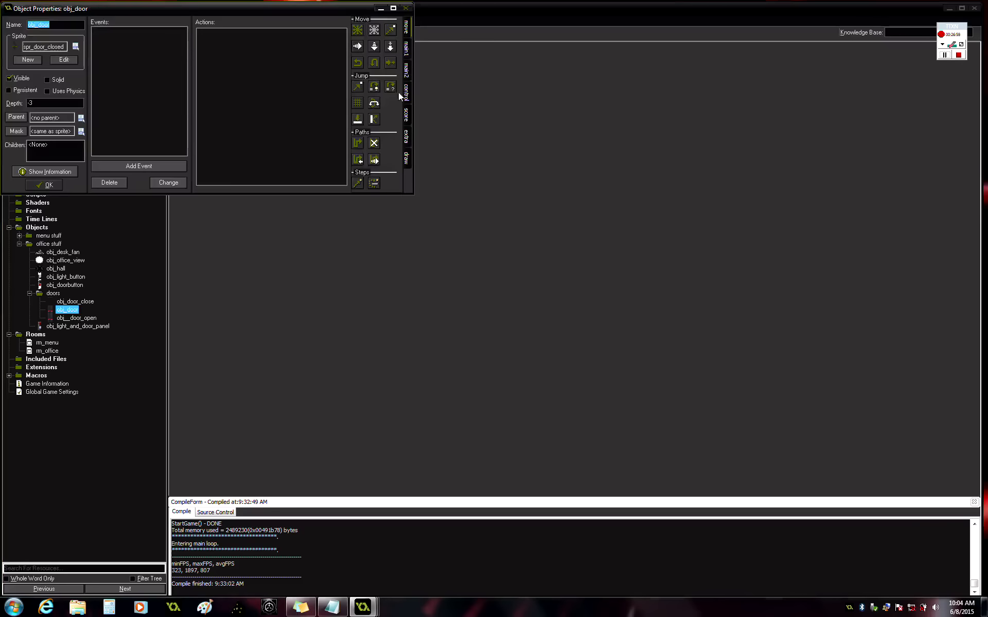
left_click(405, 93)
left_click(139, 166)
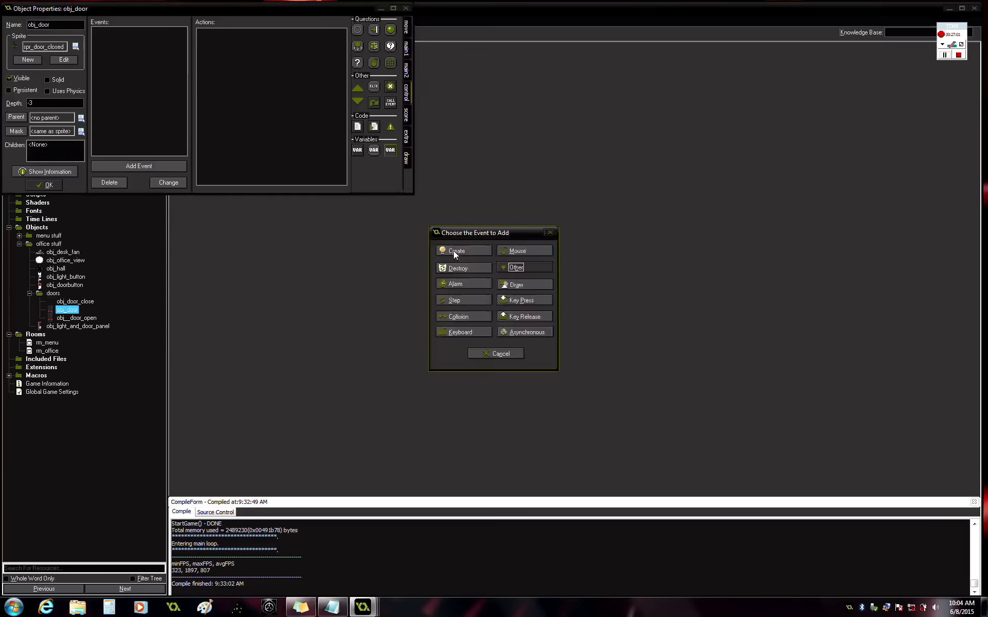
left_click(454, 252)
left_click_drag(357, 126, 268, 61)
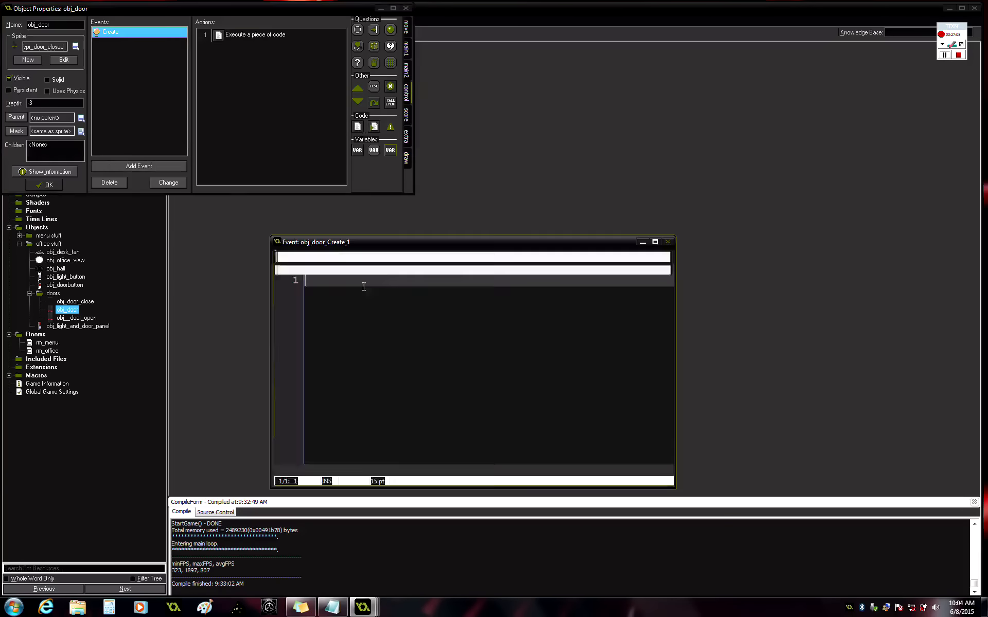
left_click(278, 257)
left_click(45, 185)
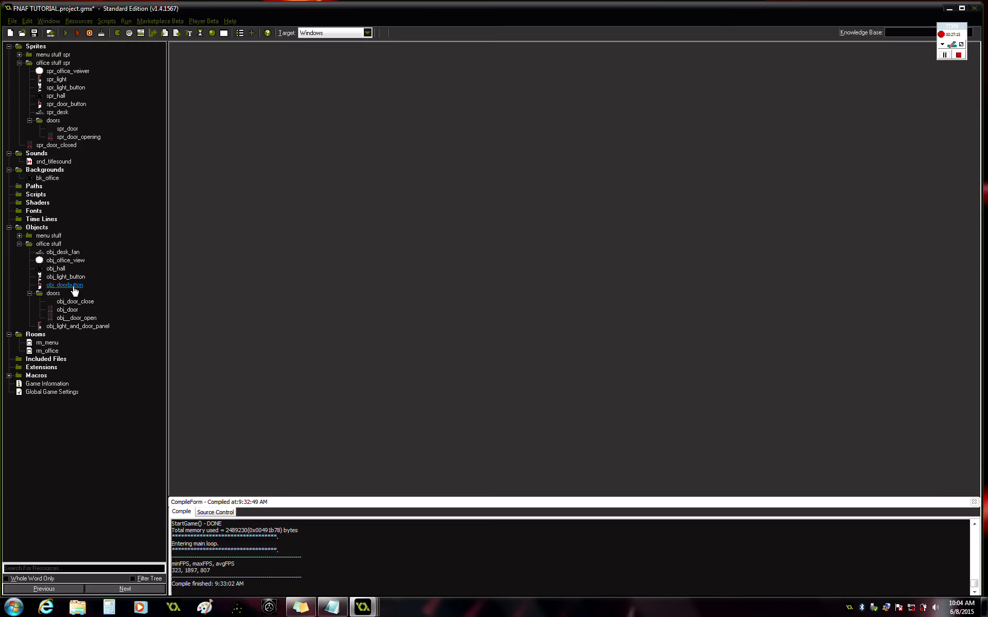
Step: Add a Create event to obj__door_open that executes the code instance_deactivate_object(self), and save the code
left_click(89, 319)
double_click(89, 319)
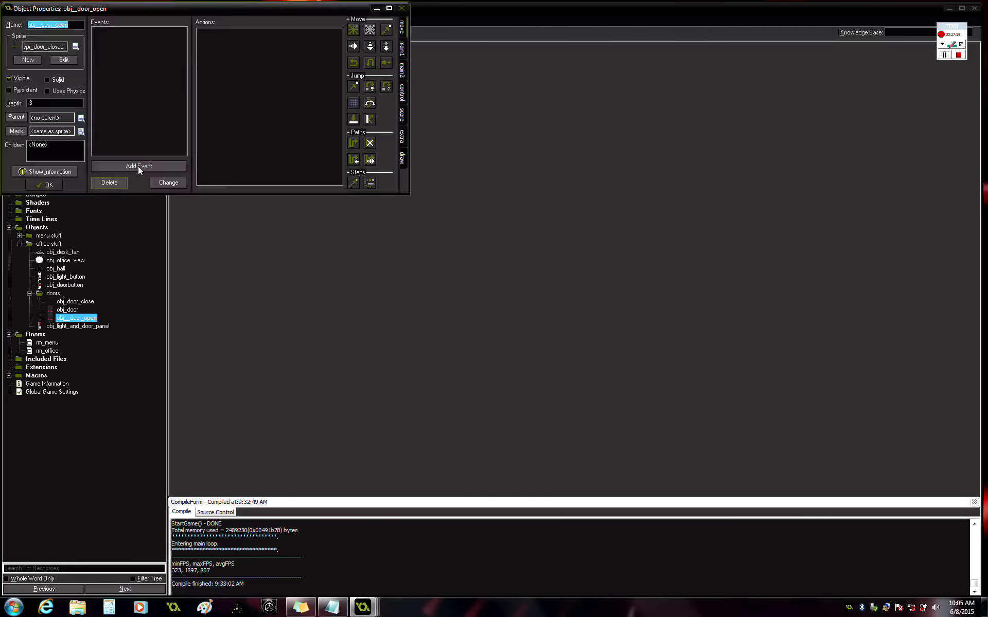
left_click(138, 166)
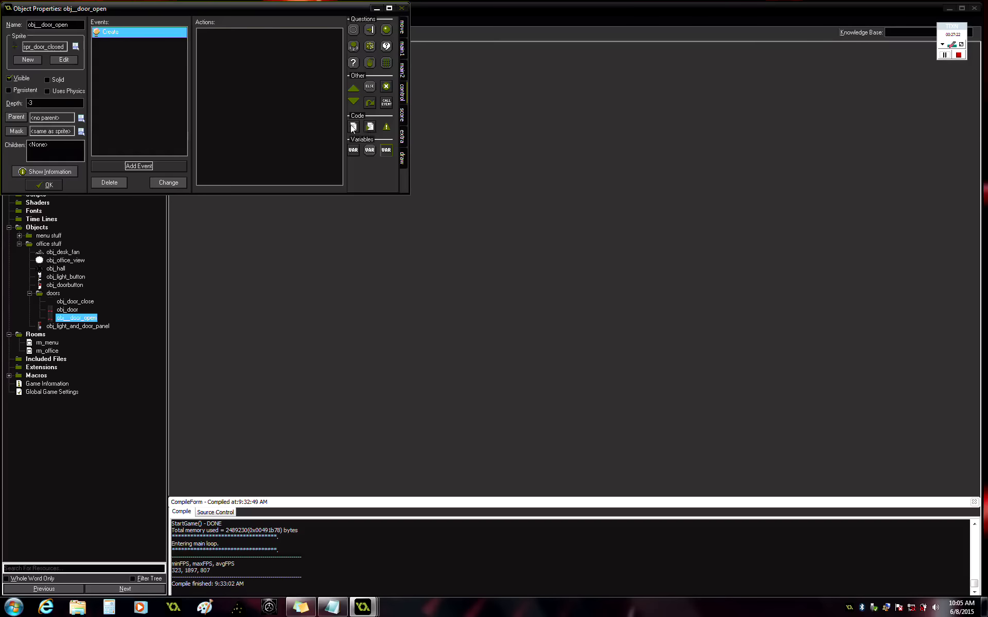
right_click(351, 127)
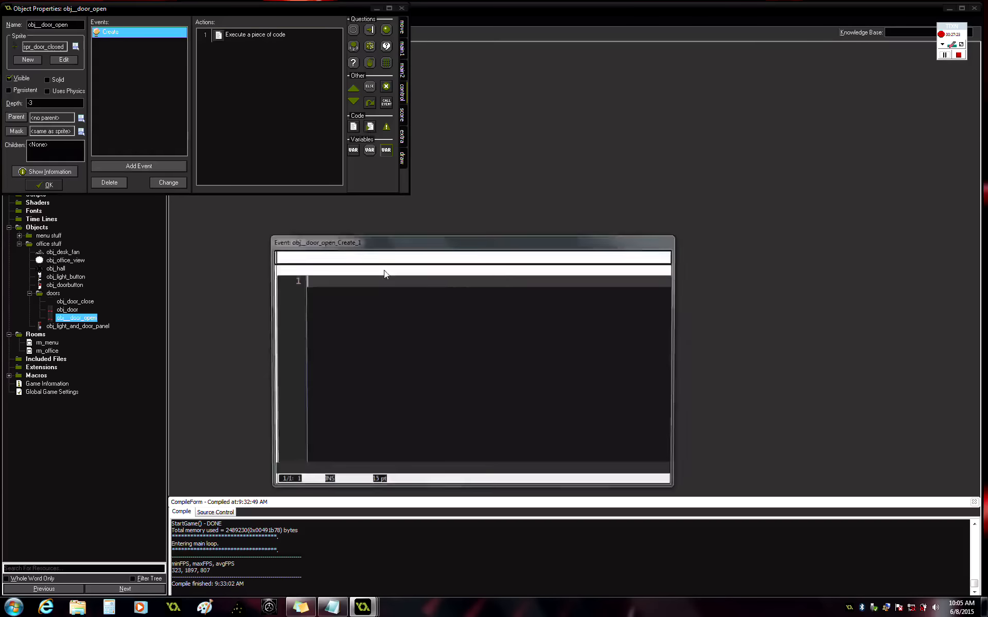
type("instance_deactivate_object(self)")
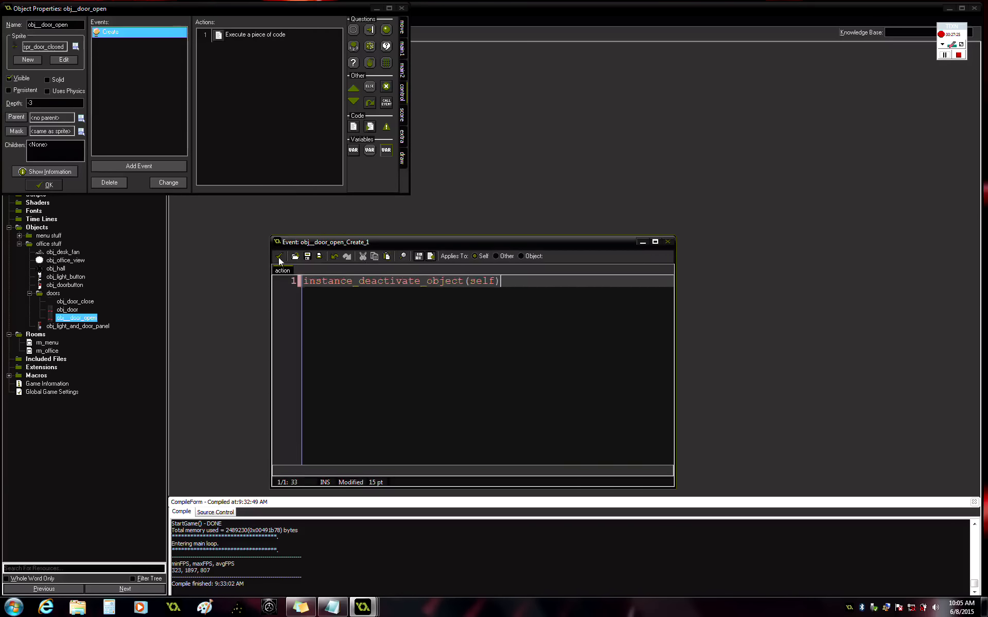
left_click(278, 257)
Step: Add an Animation End event to obj__door_open that executes instance_deactivate_object(self), and save the code and the object
left_click(171, 167)
left_click(550, 232)
left_click(168, 167)
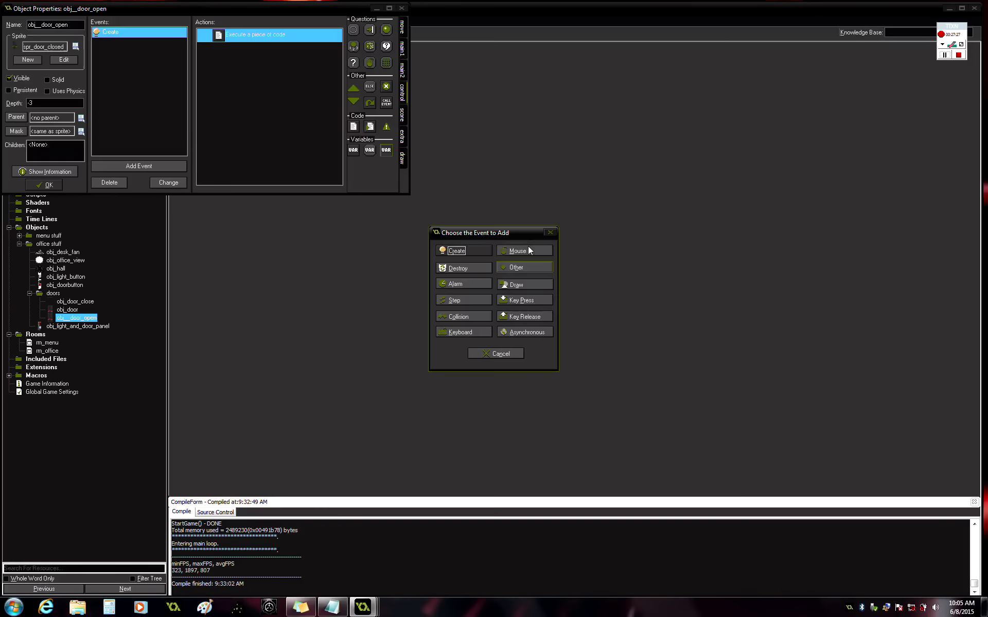
left_click(528, 248)
left_click(495, 264)
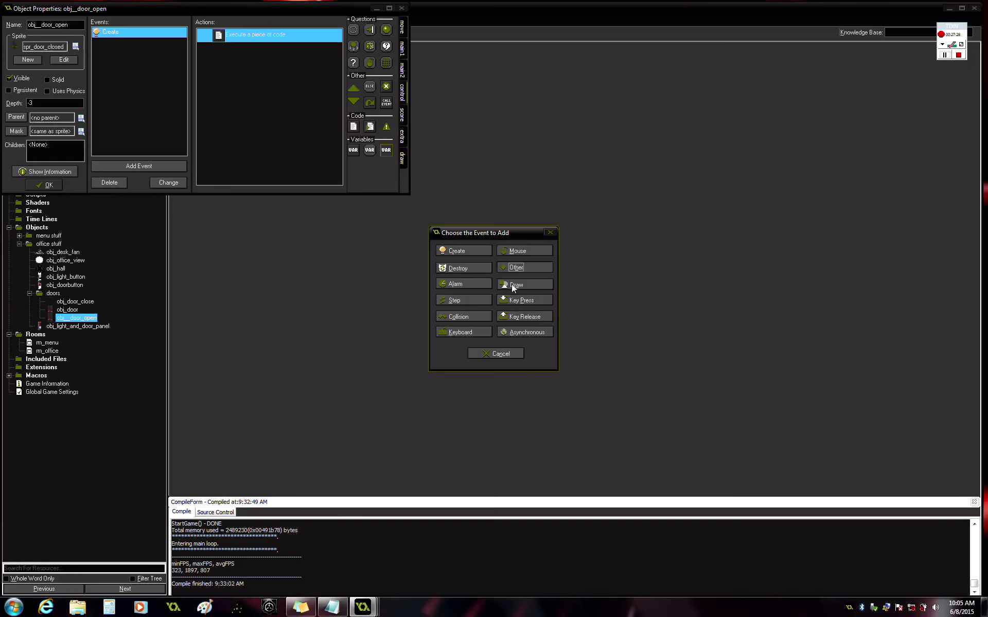
left_click(512, 267)
left_click(542, 394)
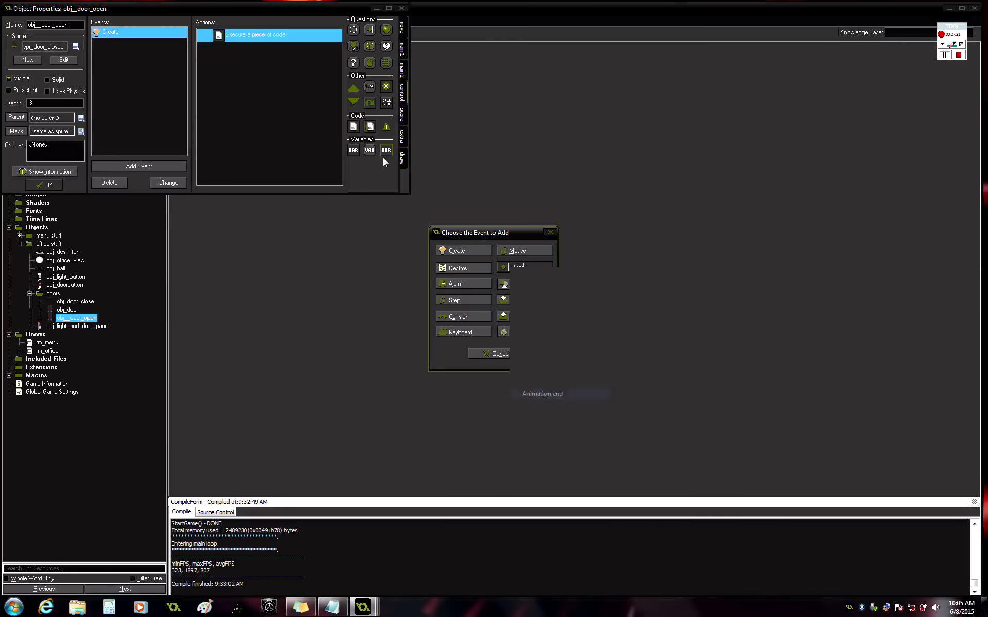
left_click_drag(352, 126, 338, 143)
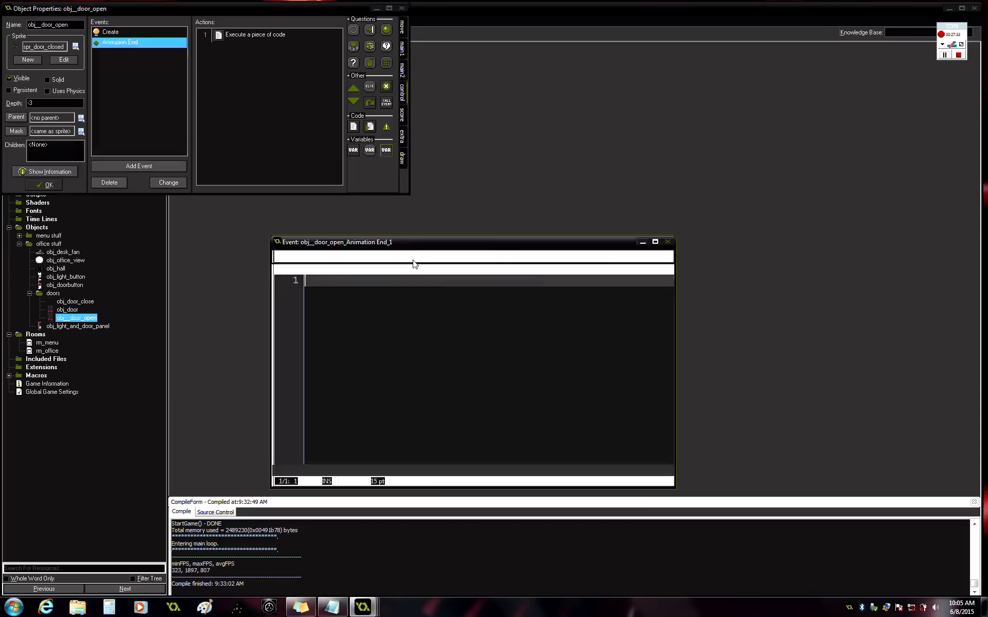
type("instance_deactivate_object(self)")
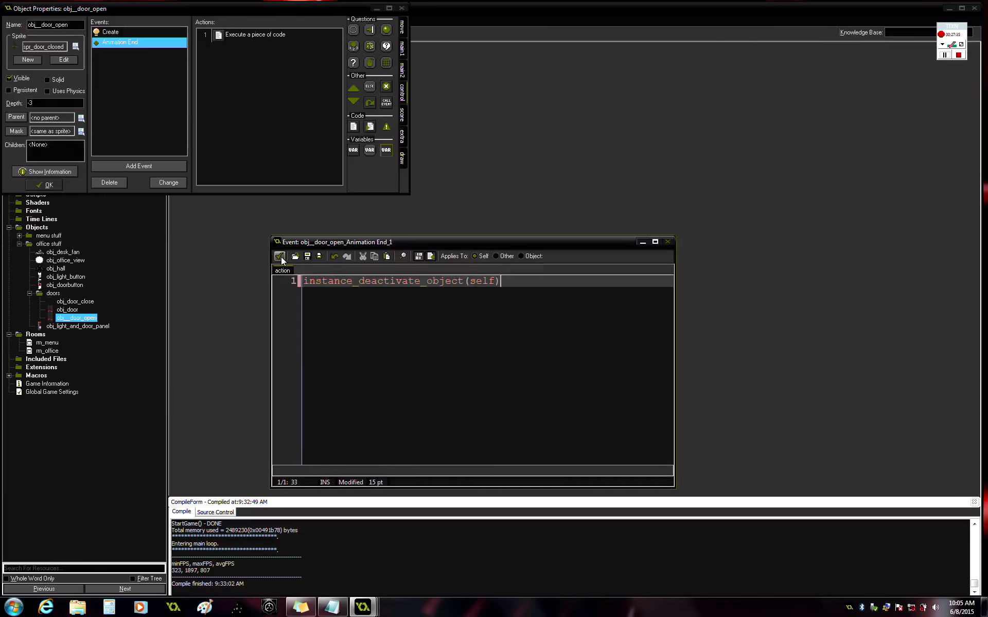
left_click(279, 256)
left_click(58, 186)
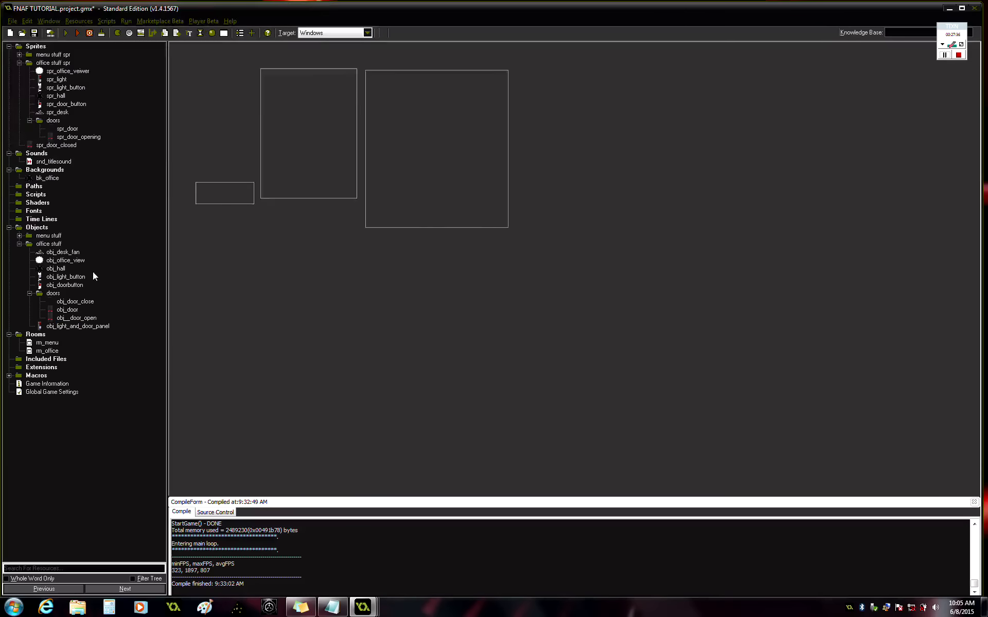
Step: Add a Left Pressed mouse event with an Execute Code action to obj_doorbutton
double_click(64, 285)
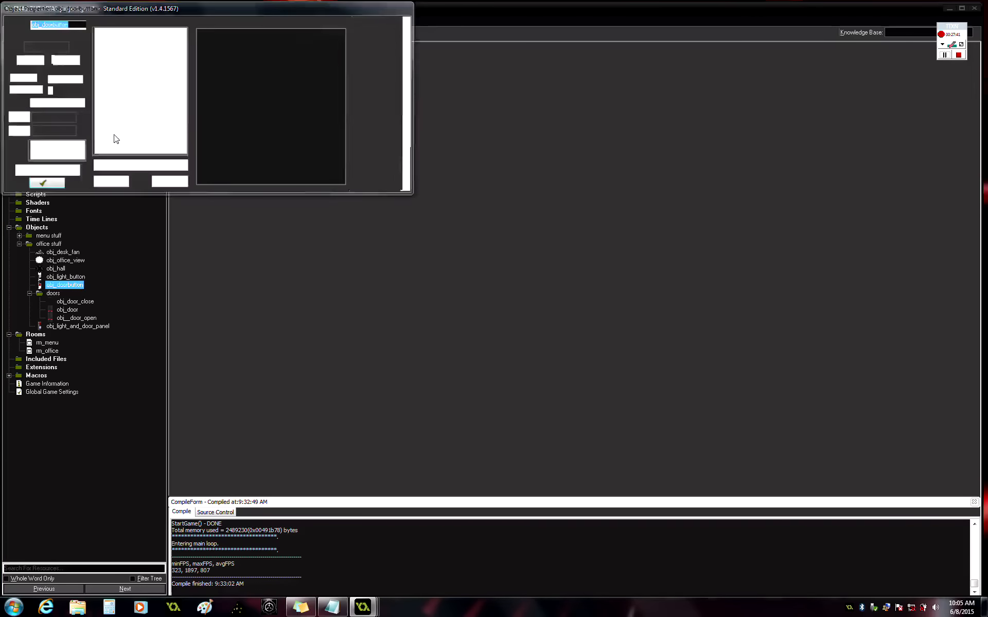
left_click(156, 166)
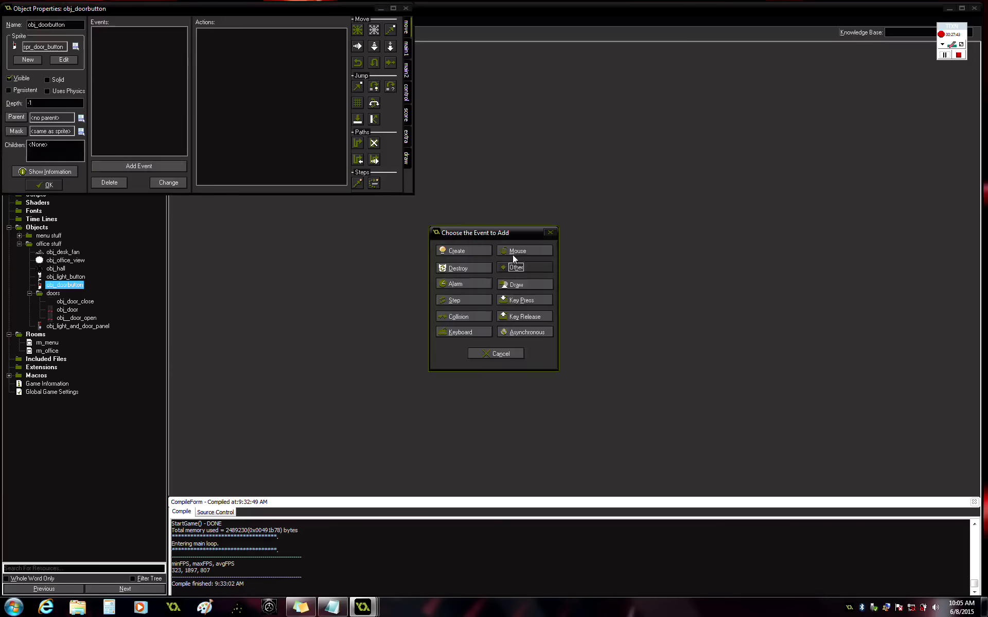
left_click(516, 251)
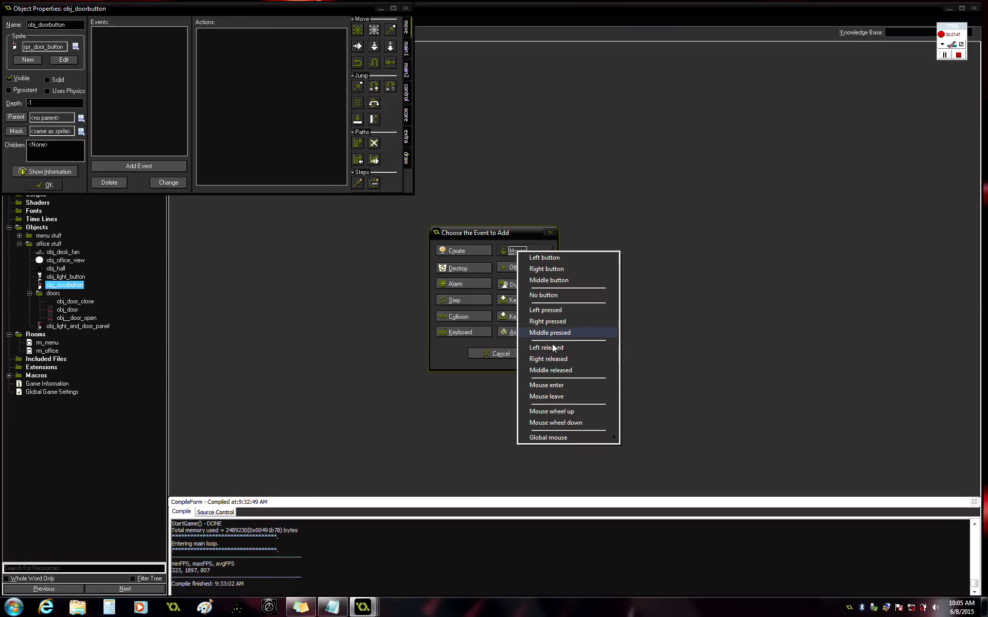
left_click(546, 309)
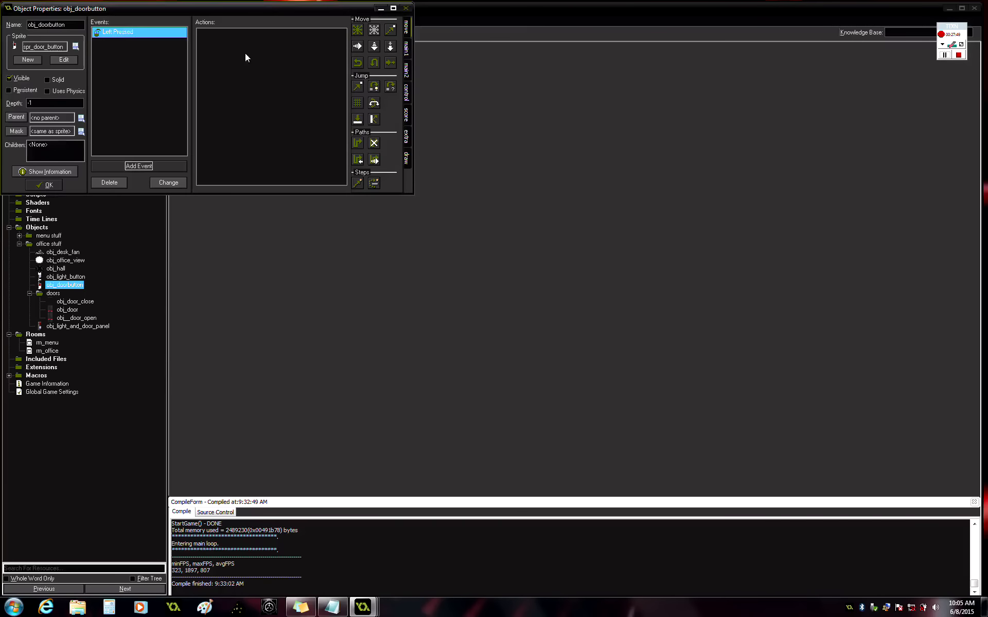
left_click(407, 74)
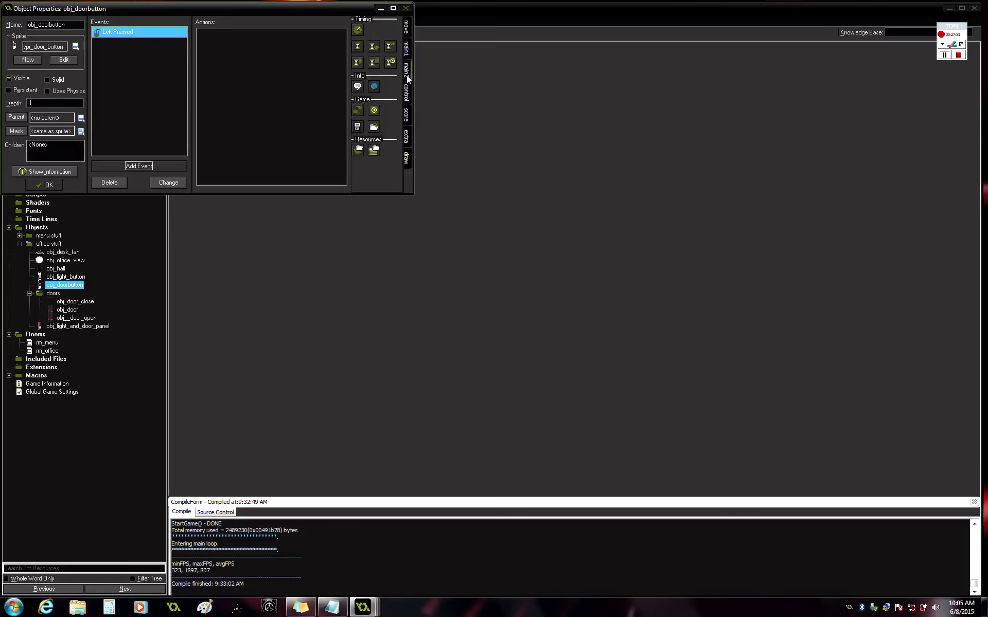
left_click(406, 89)
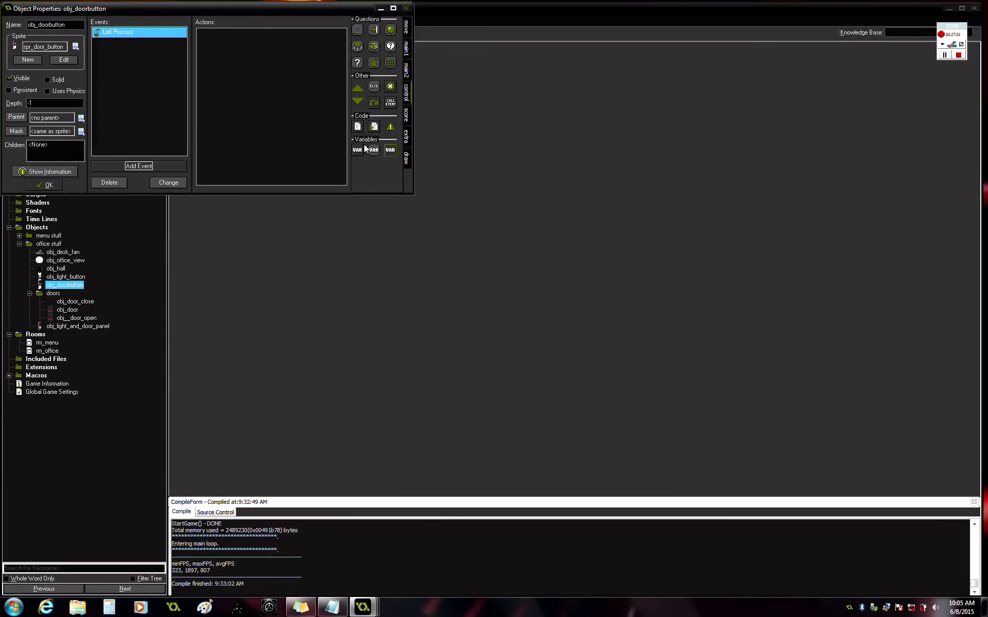
right_click(358, 127)
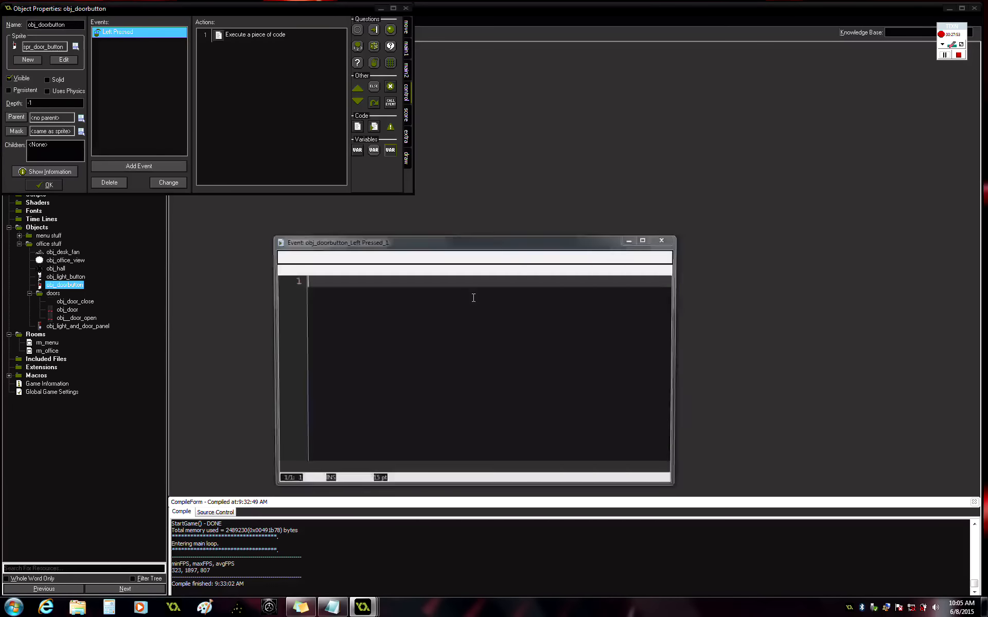
Step: Enter instance_activate_object(self) as the code of obj_doorbutton's Left Pressed event
type("instance_deactivate_object(self)")
left_click(372, 281)
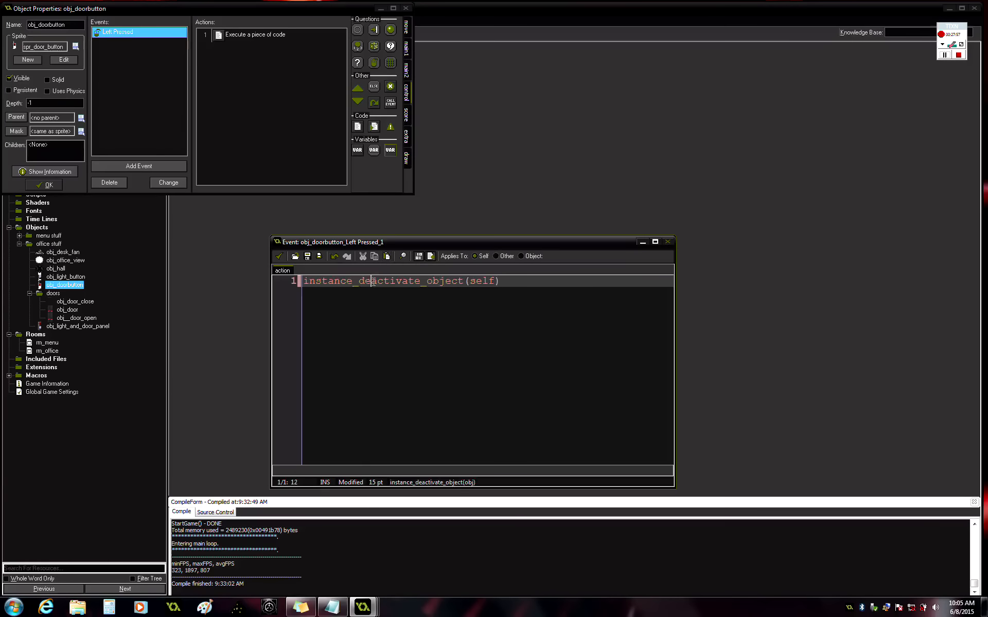
key("BackSpace")
key("BackSpace")
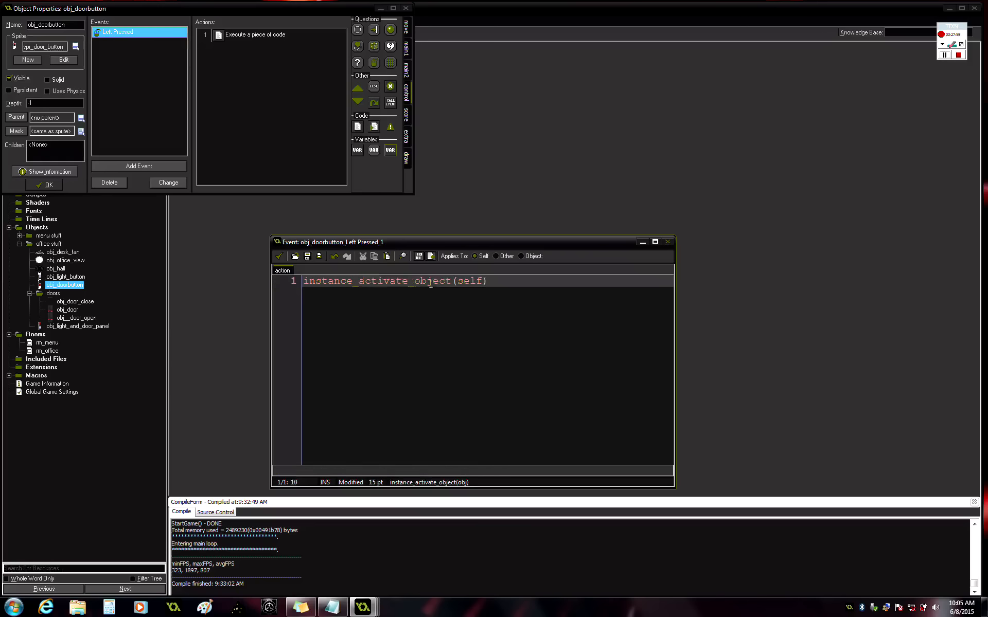
Step: Replace the argument self with obj_door_close in the activation call, and save the code and the object
left_click(484, 281)
key("BackSpace")
key("BackSpace")
key("BackSpace")
key("BackSpace")
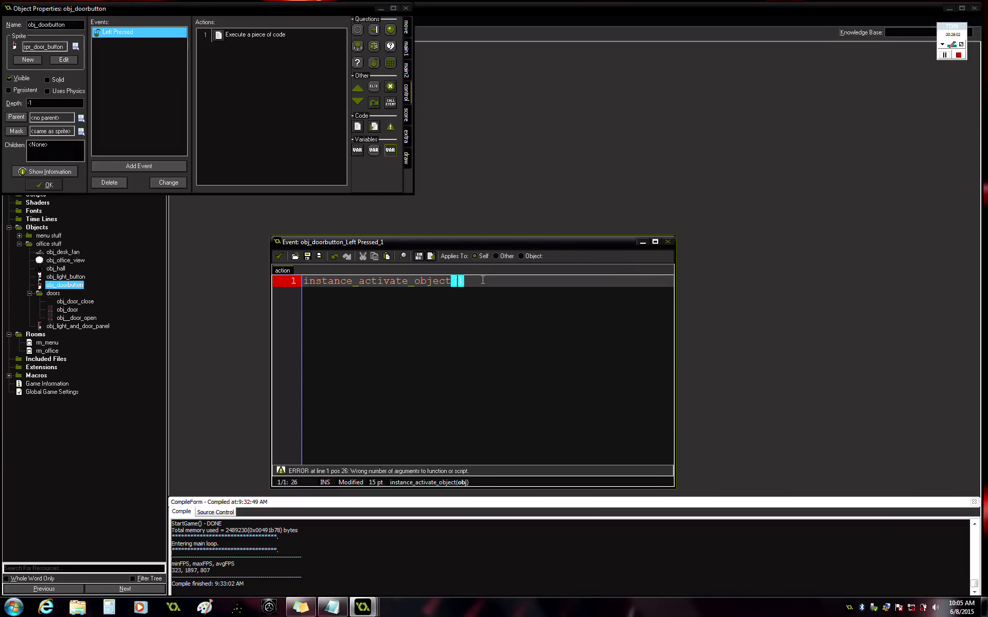
type("obj")
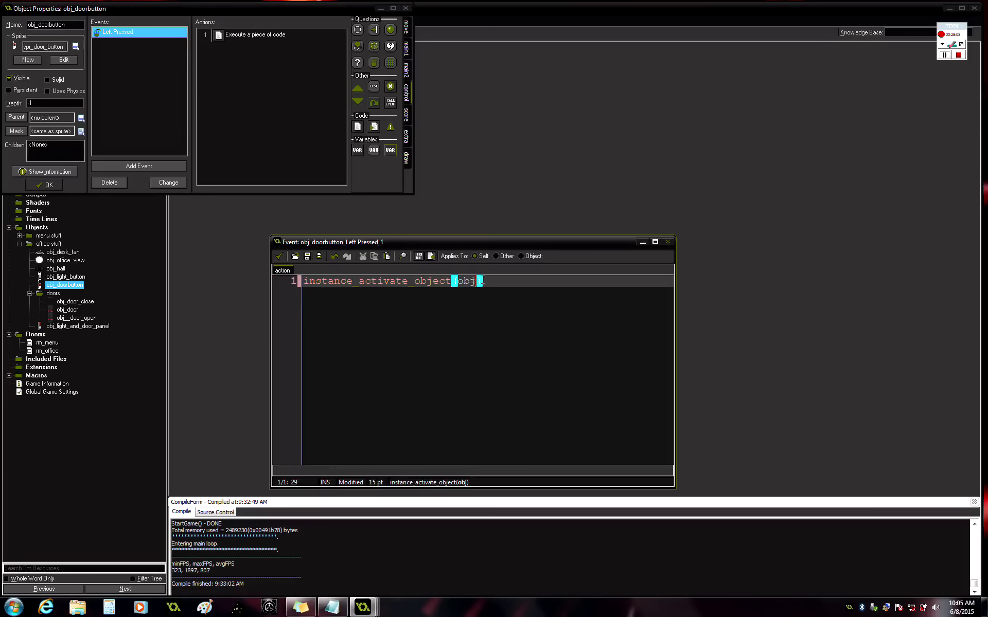
type("_door")
key("BackSpace")
key("BackSpace")
key("BackSpace")
key("BackSpace")
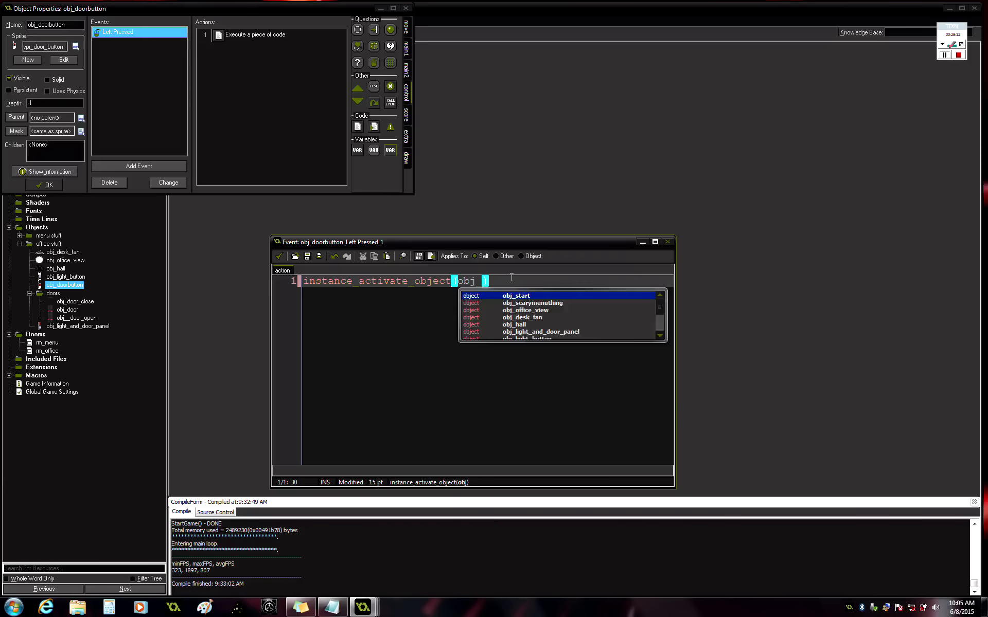
type("door")
type("_clos")
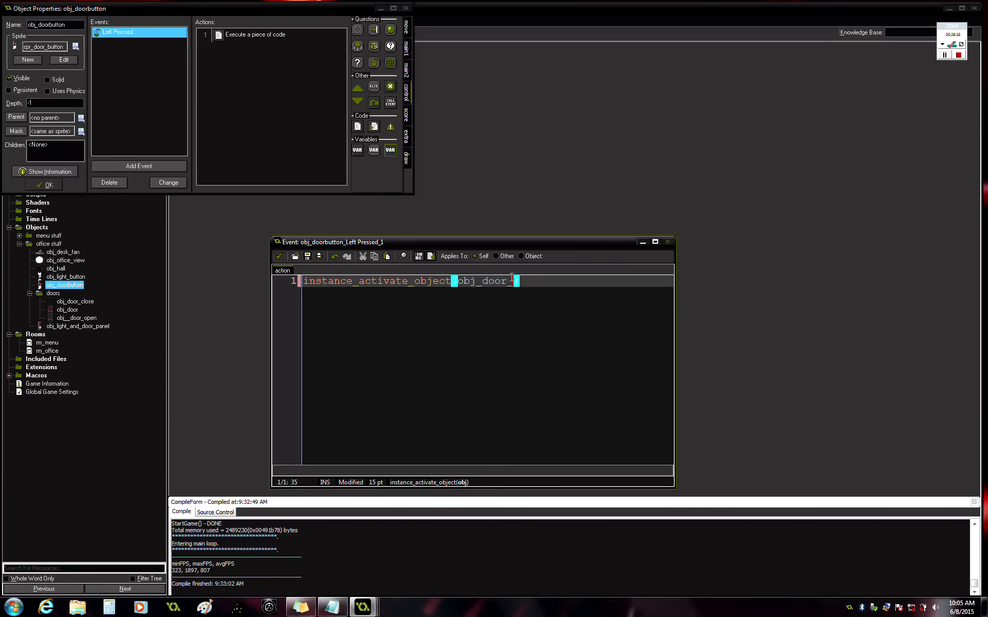
left_click(279, 256)
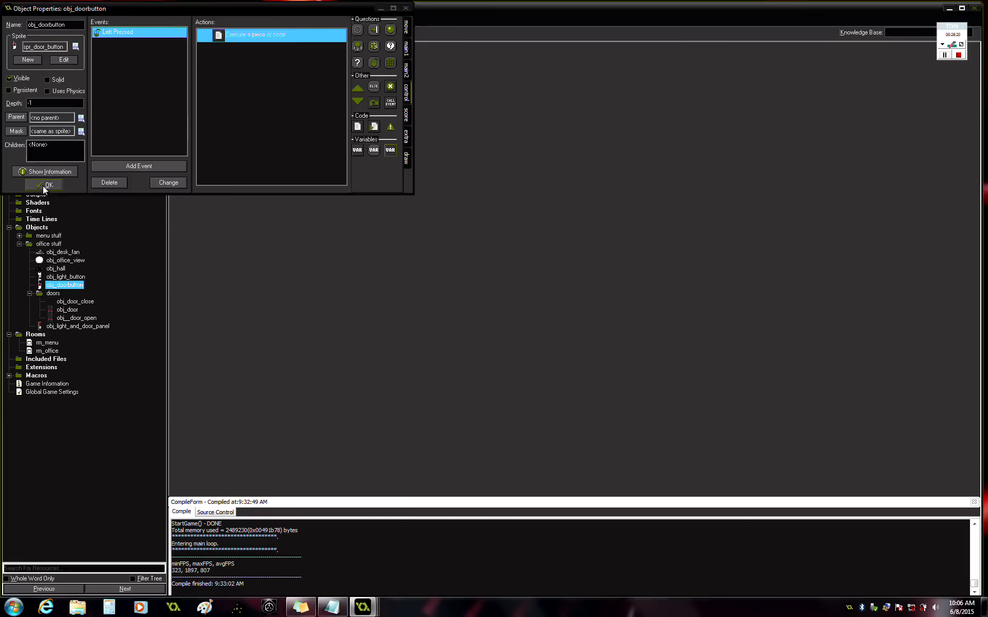
left_click(44, 186)
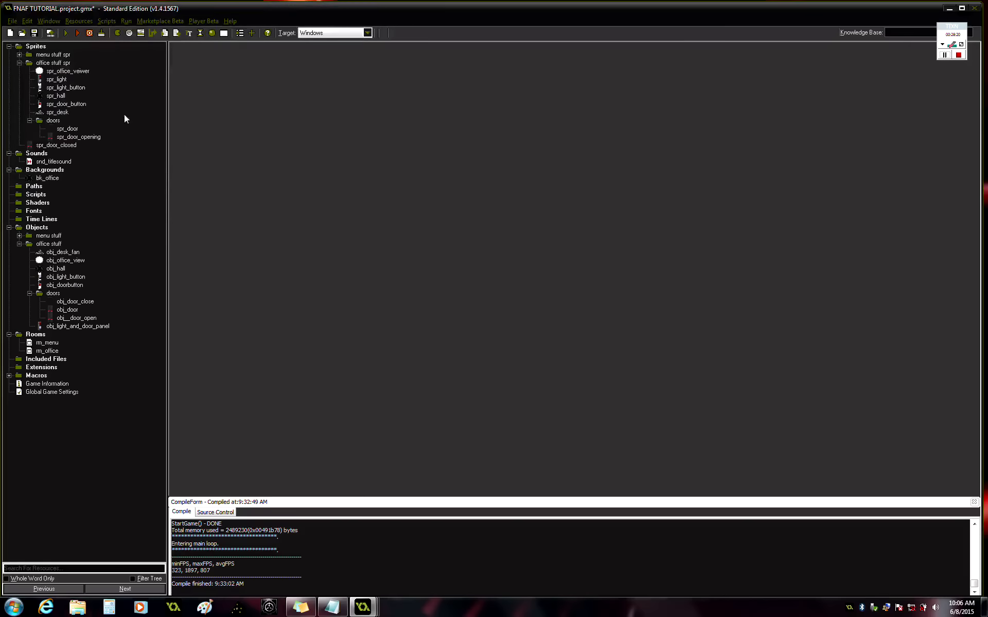
Step: Run the game to test the office room, and close the game window
left_click(66, 31)
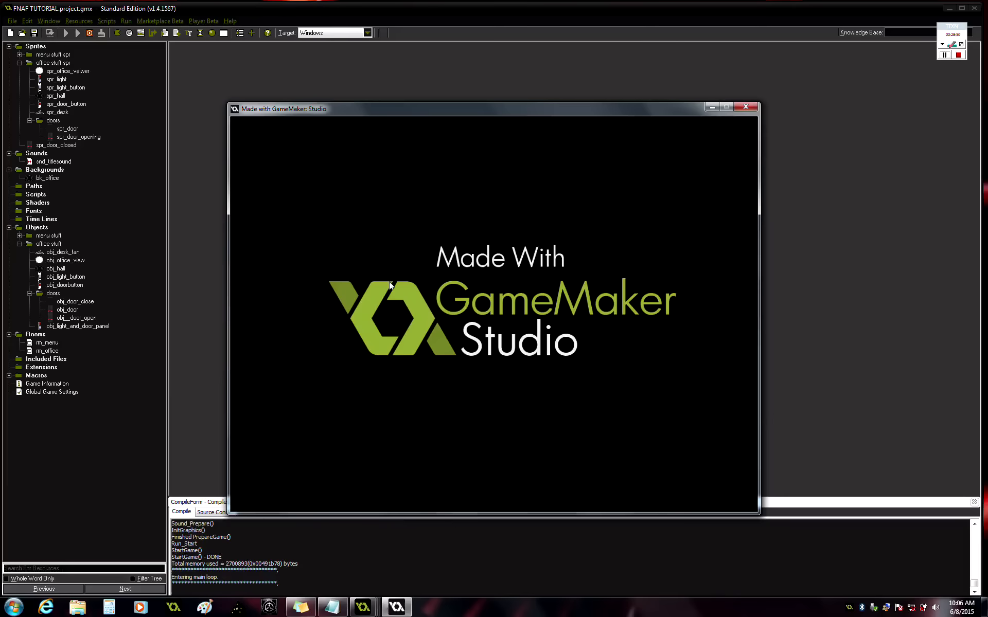
left_click(260, 305)
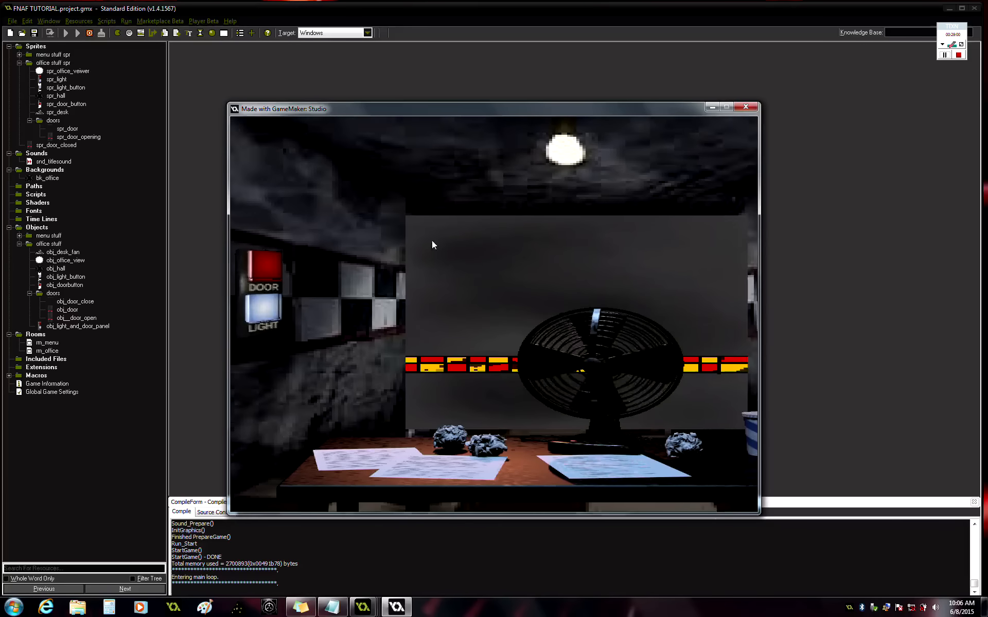
left_click(745, 106)
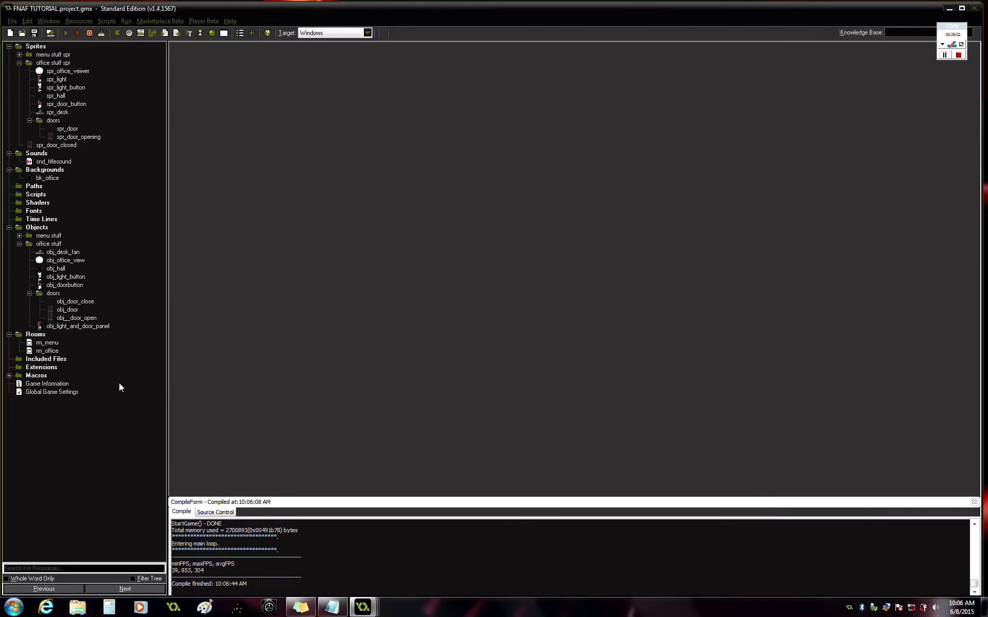
Step: Duplicate obj_doorbutton and name the copy obj_door_button_open
right_click(72, 285)
left_click(73, 315)
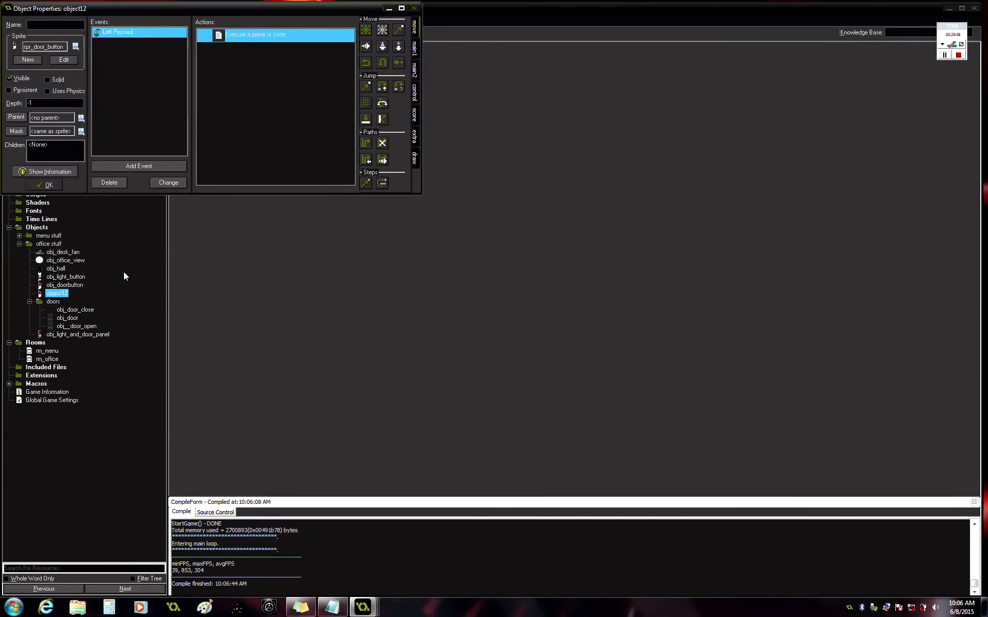
type("obj_door_button_ open")
Step: Change the object activated by obj_door_button_open's Left Pressed code to obj_door_open
double_click(274, 33)
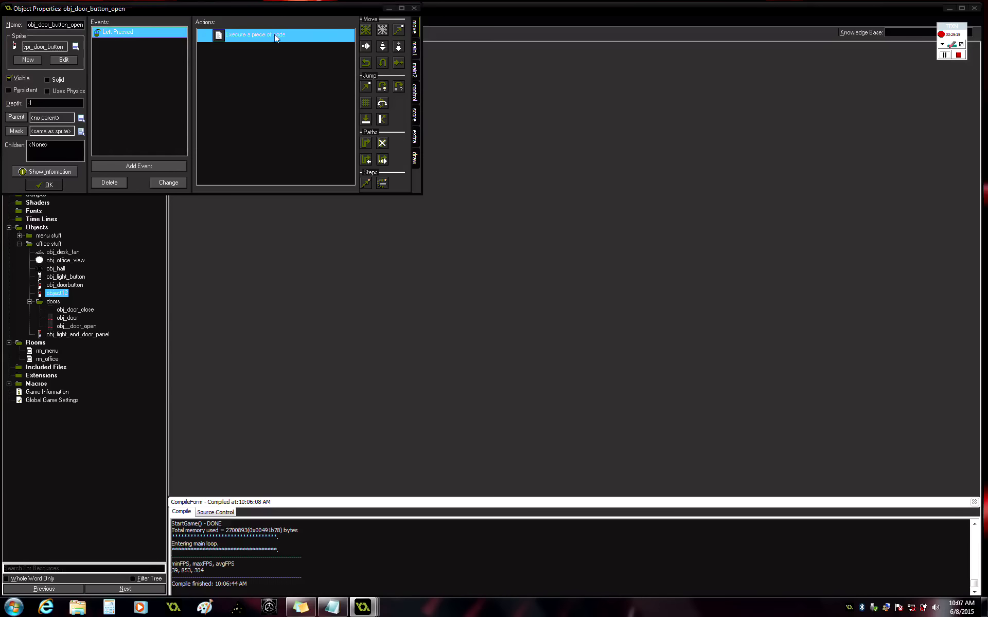
left_click(541, 295)
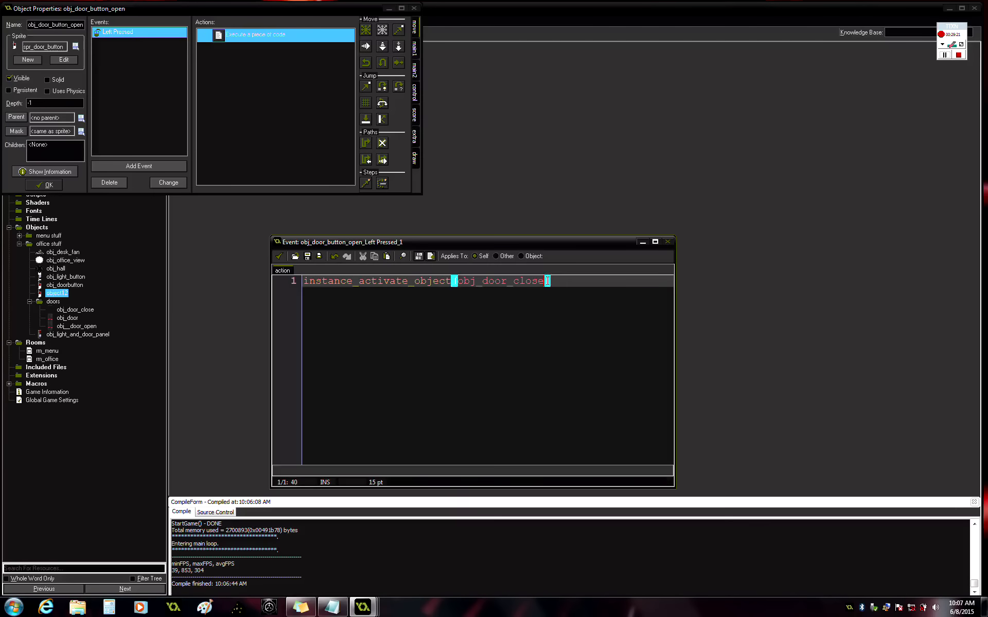
key("BackSpace")
key("BackSpace")
key("BackSpace")
key("BackSpace")
key("BackSpace")
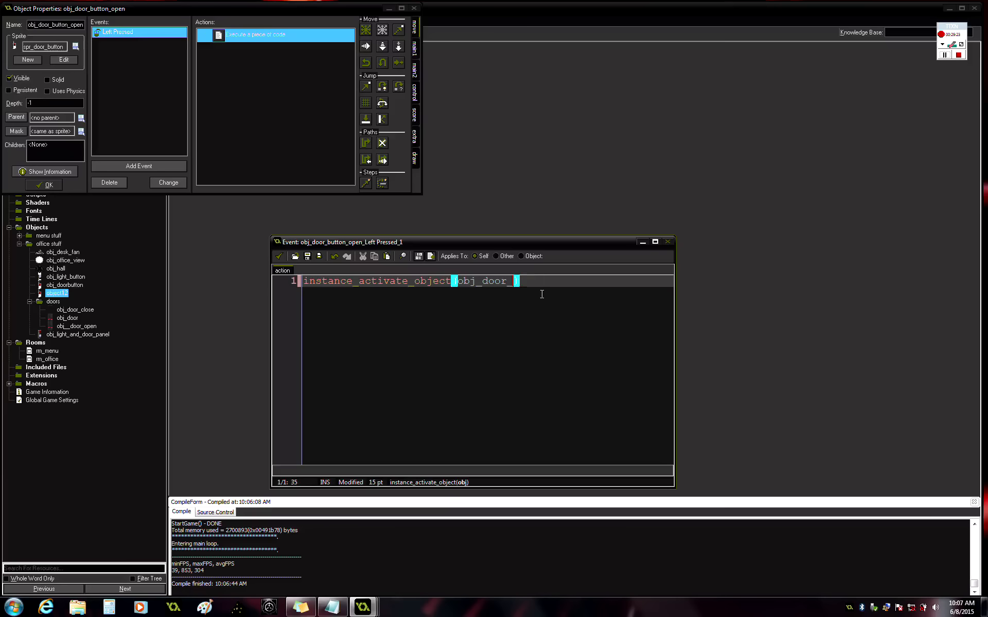
type("open")
Step: Clear the activation call's argument, re-enter it as obj_door_open, and save the code and the object
key("Left")
key("Left")
key("Left")
key("Left")
key("Left")
left_click(544, 282)
key("BackSpace")
key("BackSpace")
key("BackSpace")
key("BackSpace")
key("BackSpace")
key("BackSpace")
key("BackSpace")
key("BackSpace")
key("BackSpace")
key("BackSpace")
key("BackSpace")
key("BackSpace")
key("BackSpace")
key("BackSpace")
type("obj_")
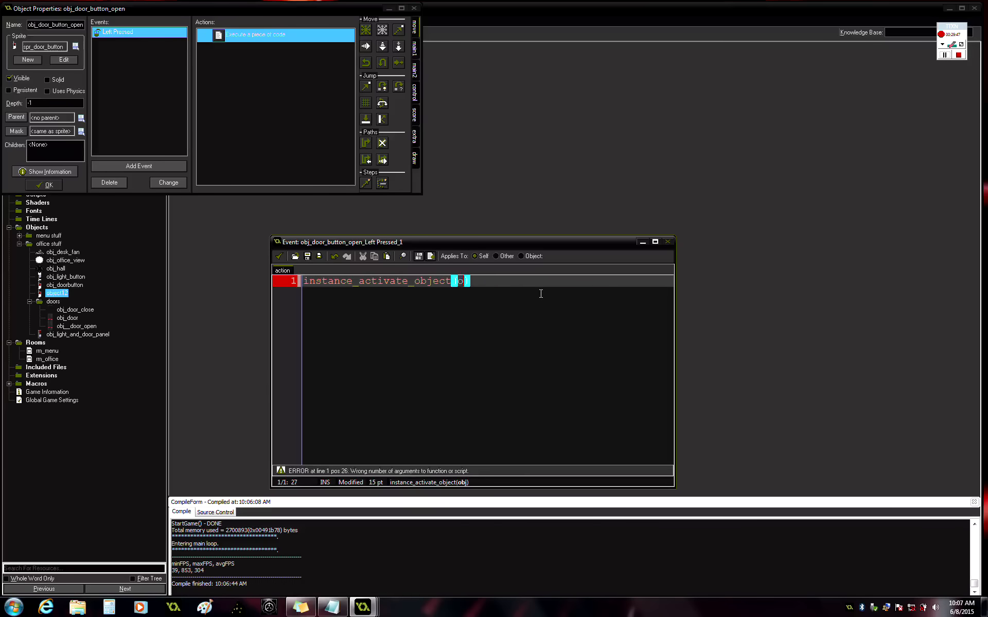
type("door")
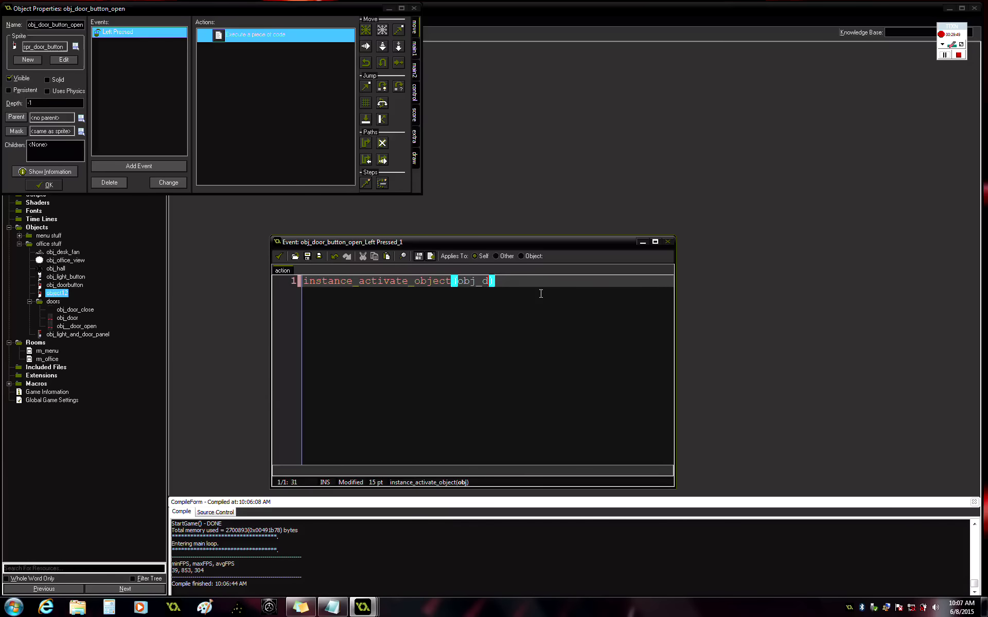
type("_")
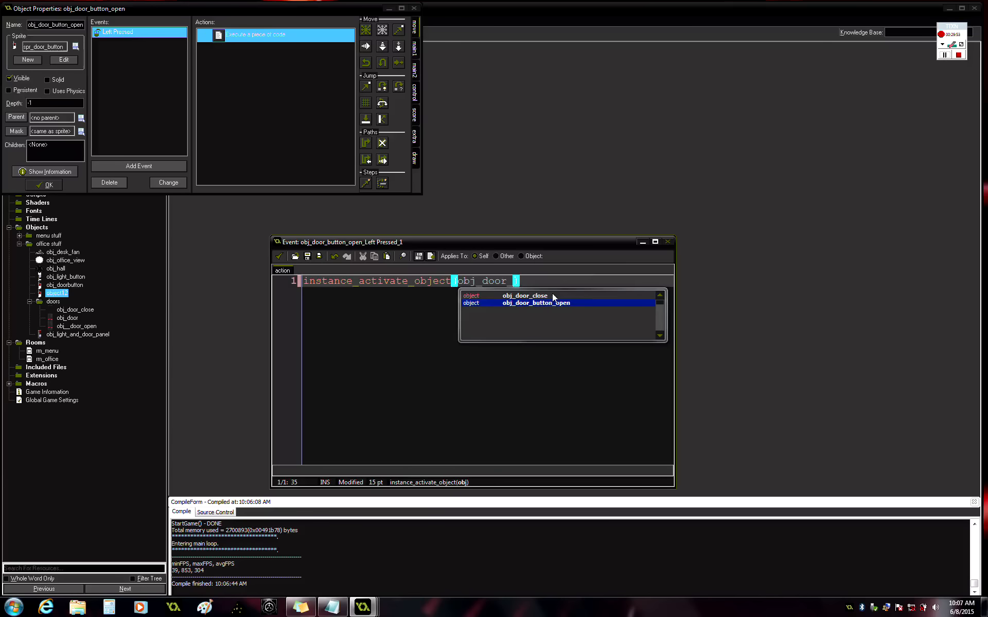
key("Up")
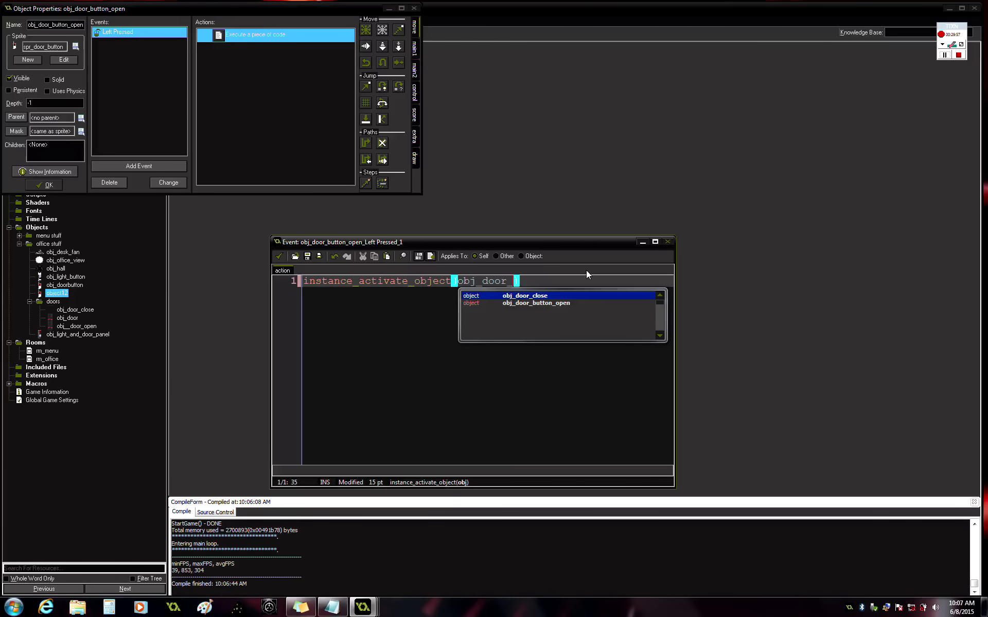
key("Down")
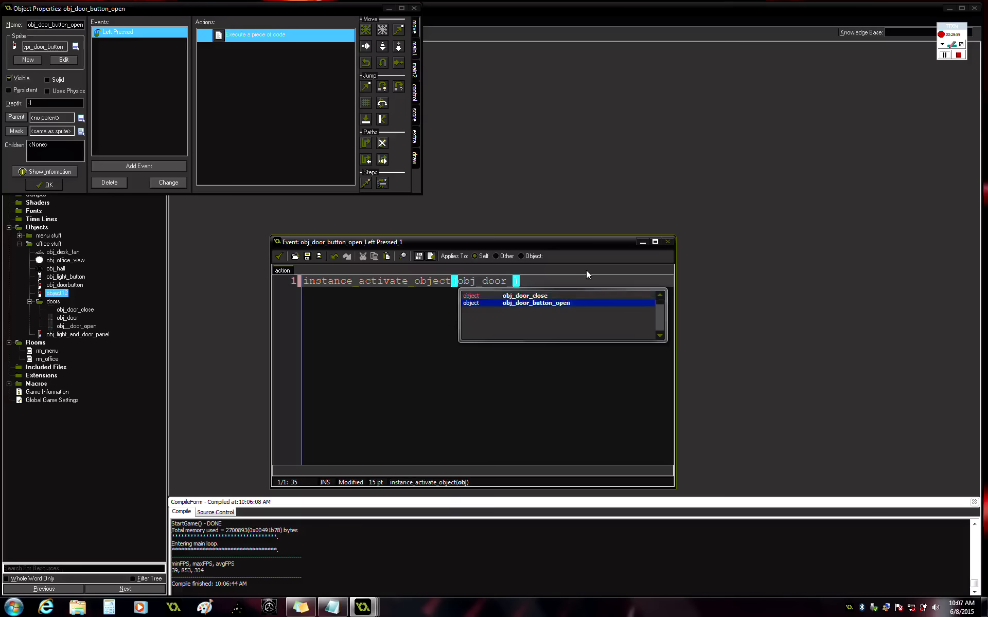
key("Up")
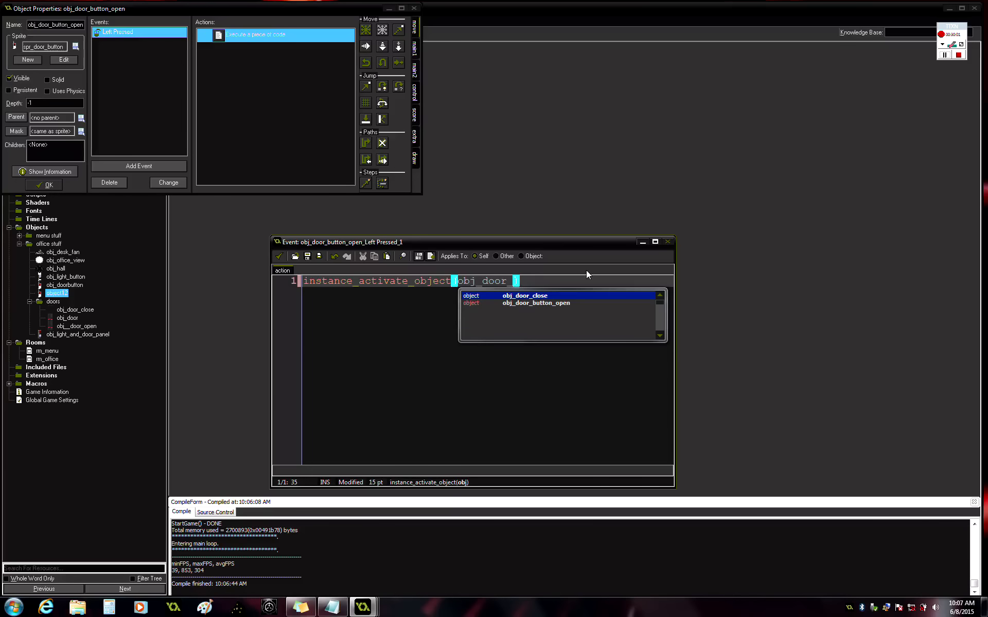
type("open")
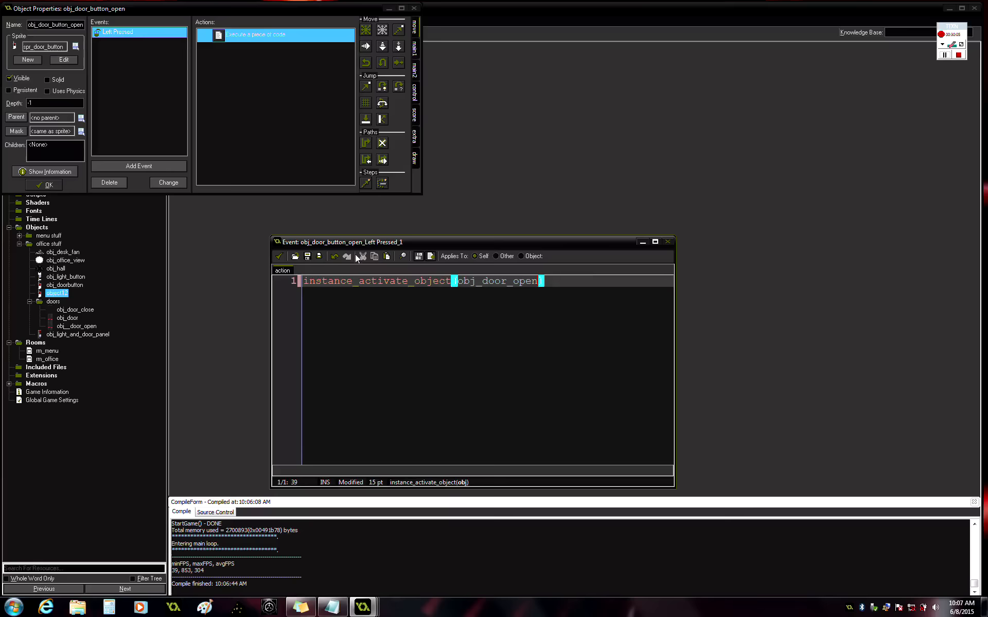
left_click(280, 257)
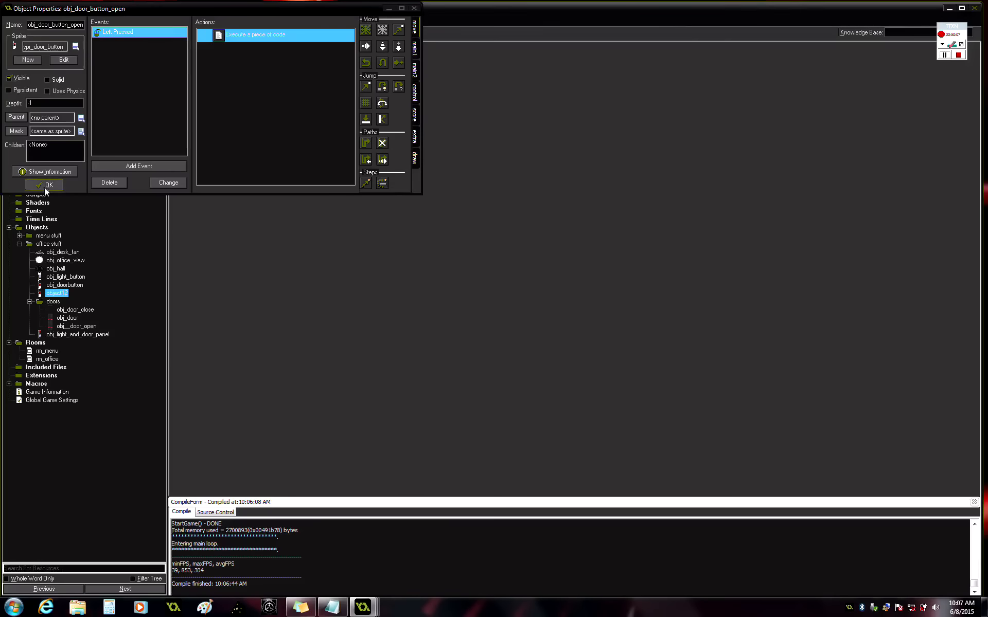
left_click(45, 187)
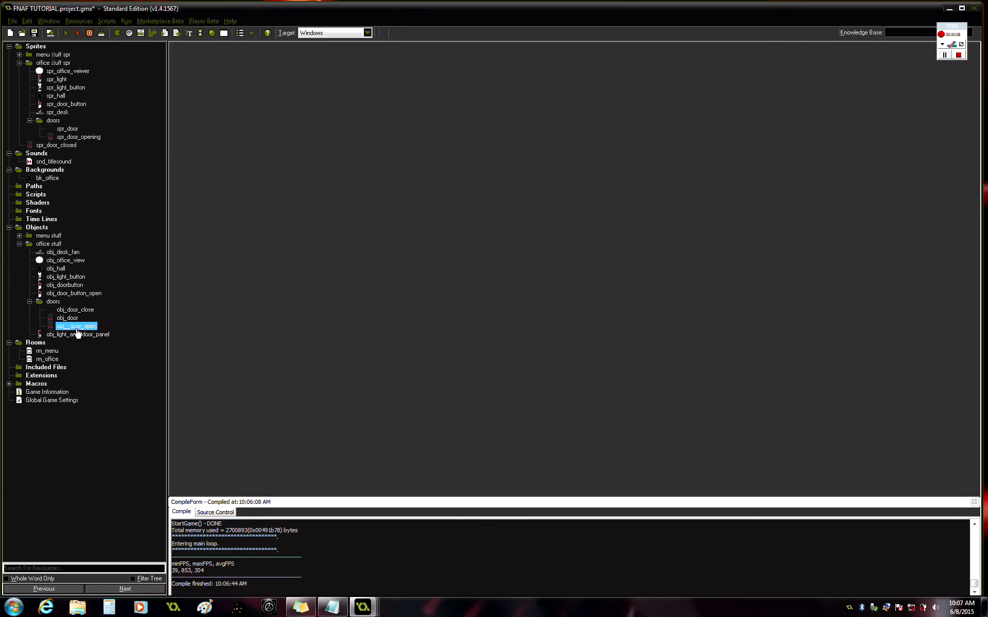
Step: Check the obj__door_open and obj_door_close settings, assign the sprite spr_door_opening to obj__door_open, and save it
double_click(76, 327)
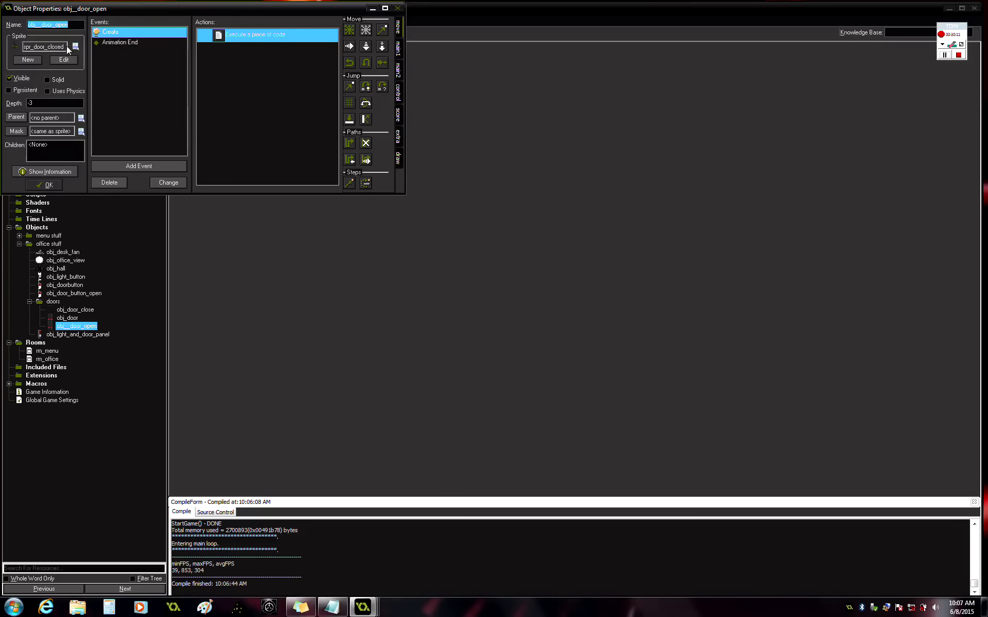
left_click(72, 25)
left_click(44, 184)
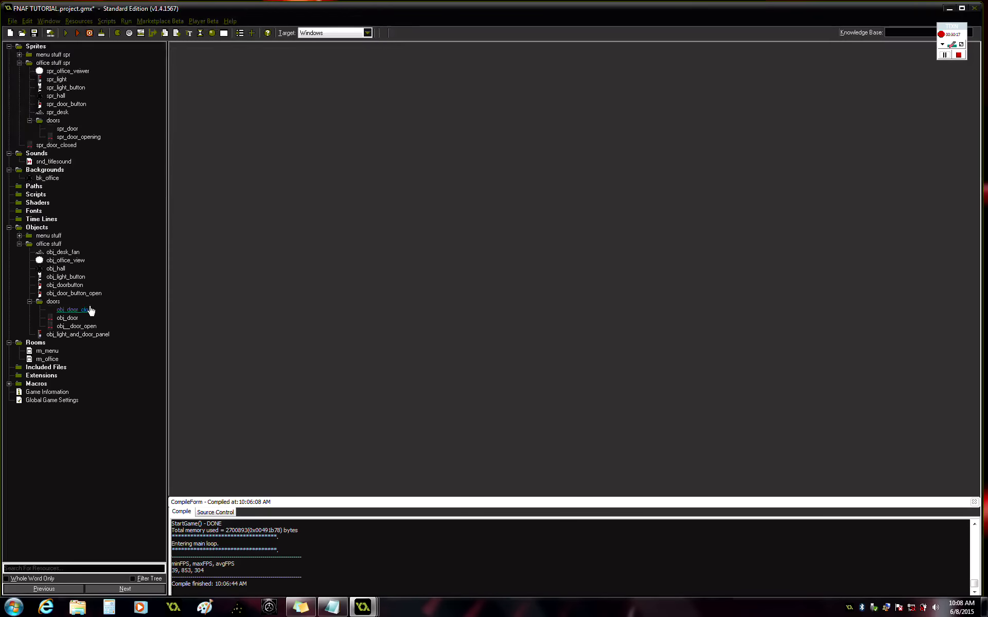
double_click(88, 310)
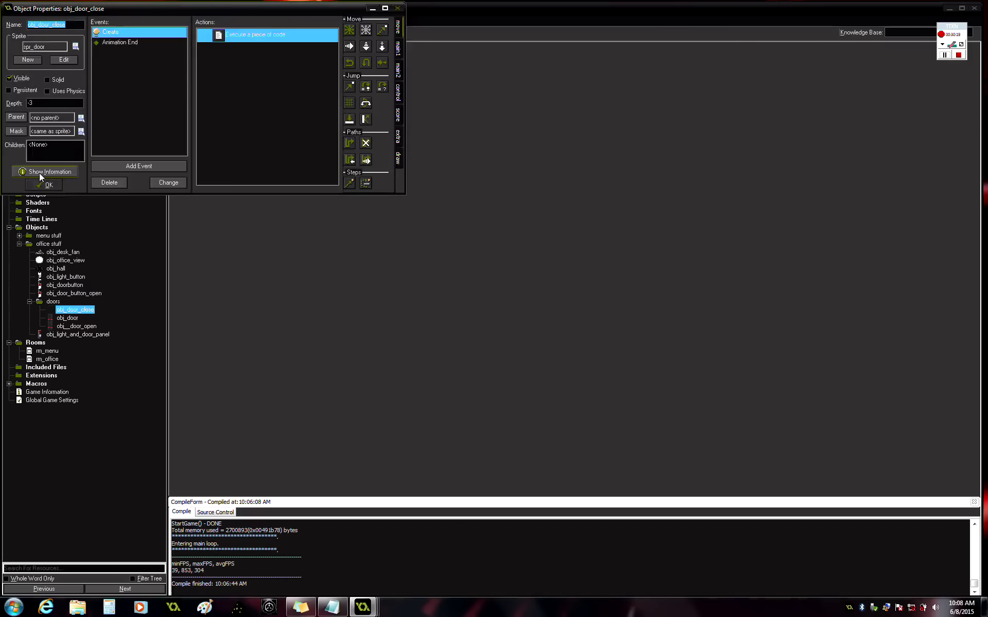
left_click(44, 184)
double_click(83, 327)
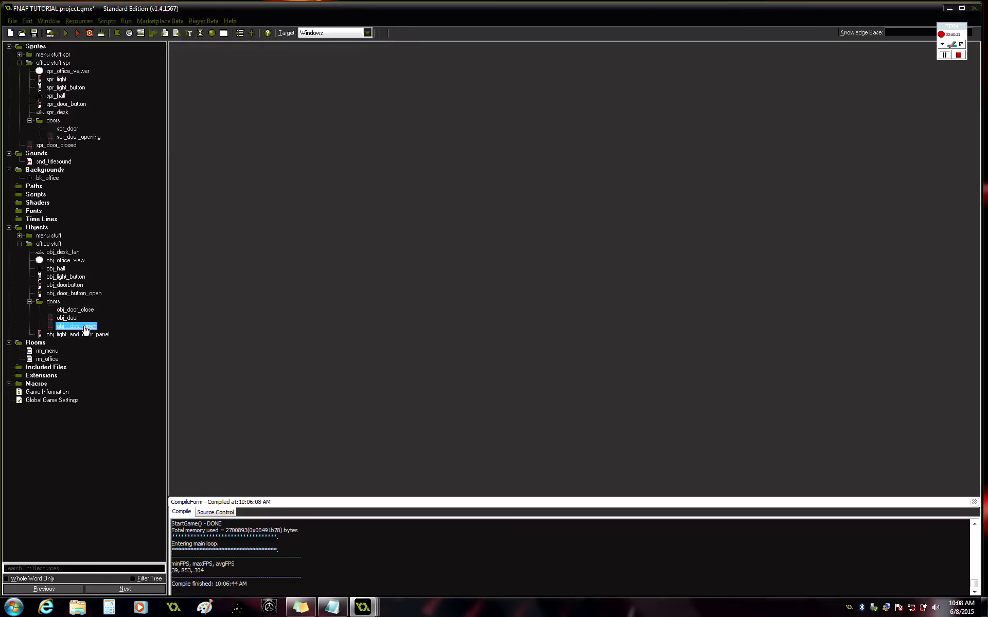
left_click(73, 47)
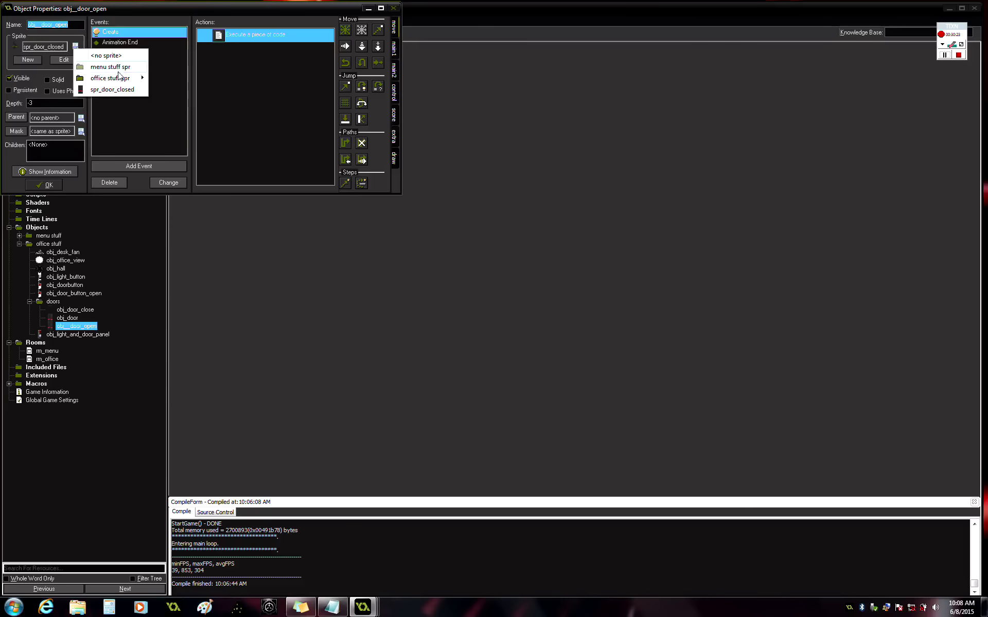
mouse_move(122, 80)
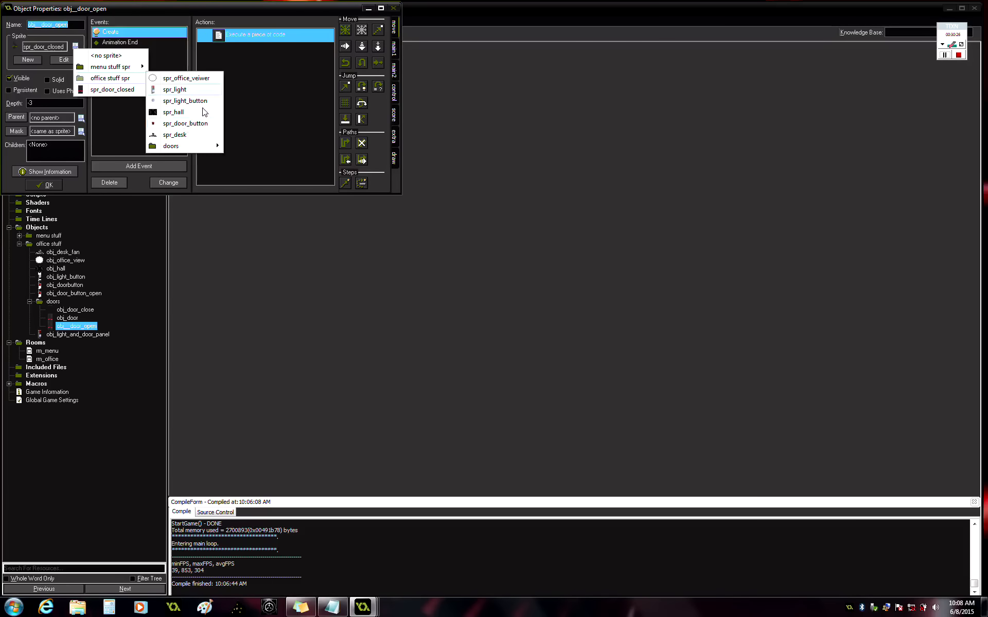
mouse_move(194, 148)
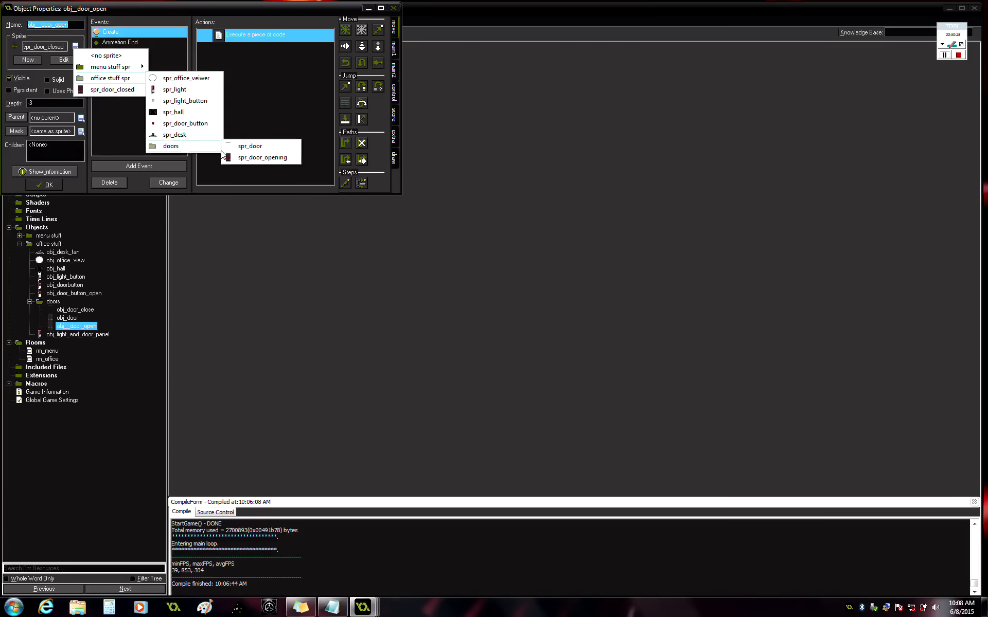
left_click(256, 157)
left_click(45, 185)
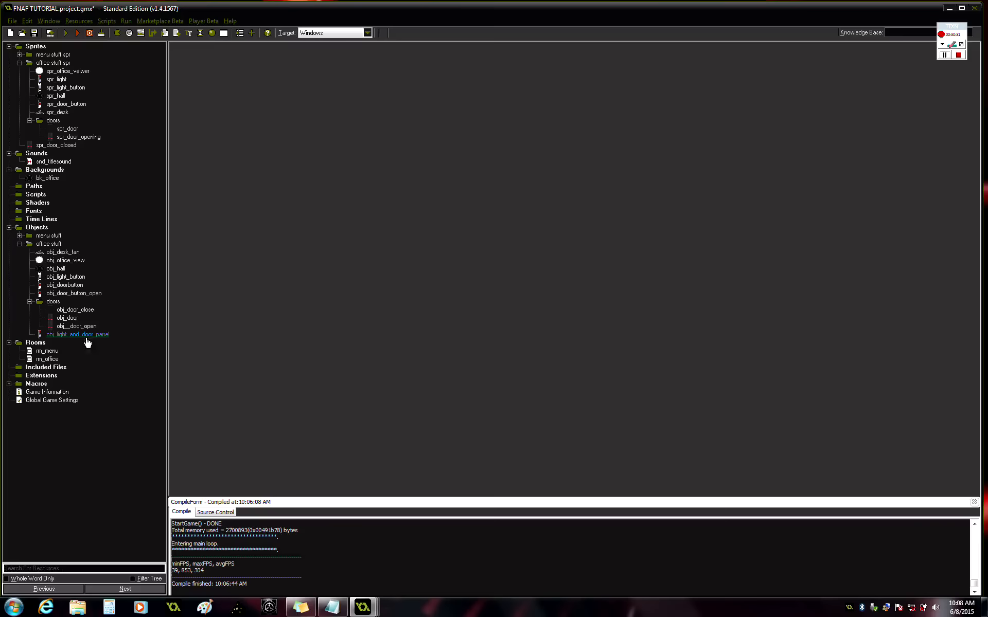
Step: Correct the activated object in obj_door_button_open's Left Pressed code to obj__door_open, and save the code and the object
left_click(81, 294)
double_click(81, 294)
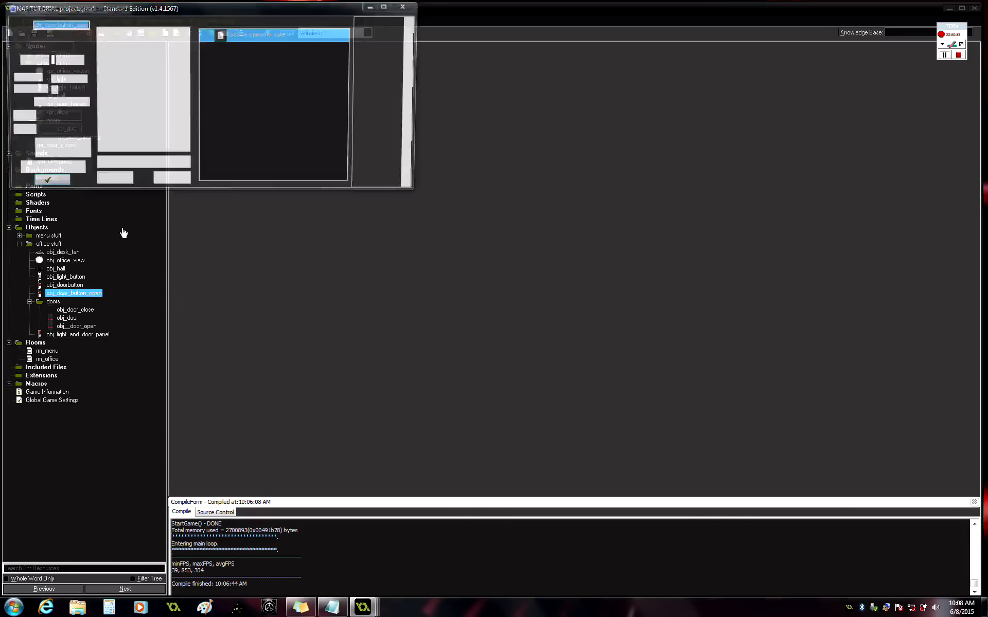
double_click(246, 39)
double_click(81, 294)
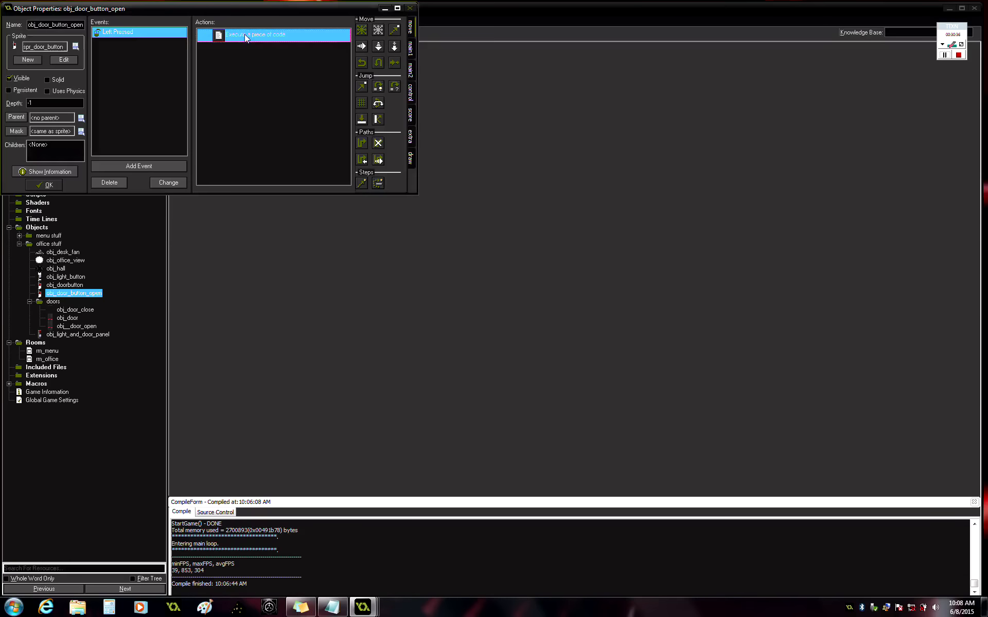
double_click(246, 39)
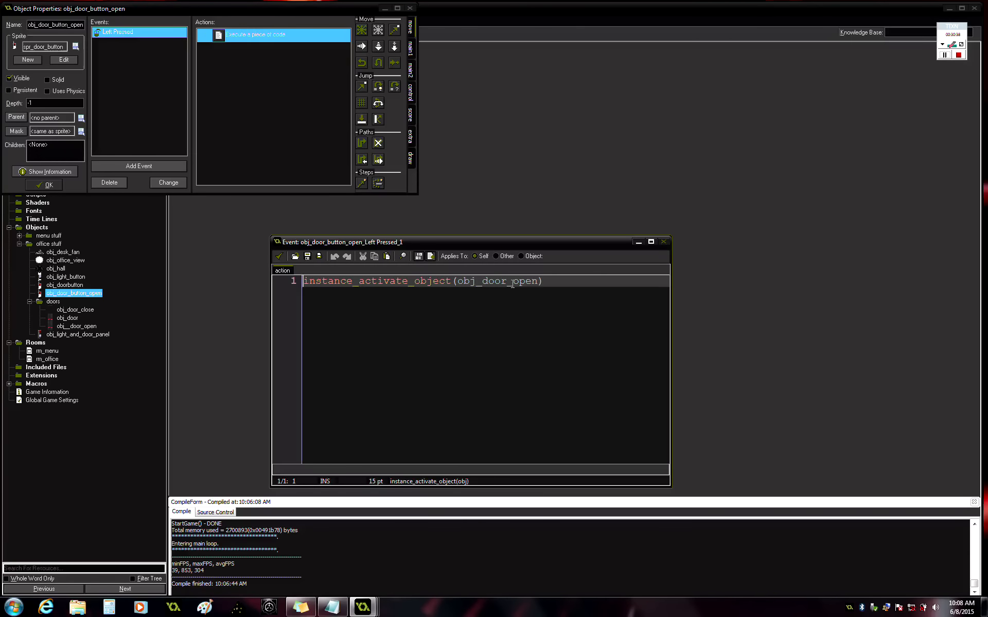
left_click(482, 285)
type("_")
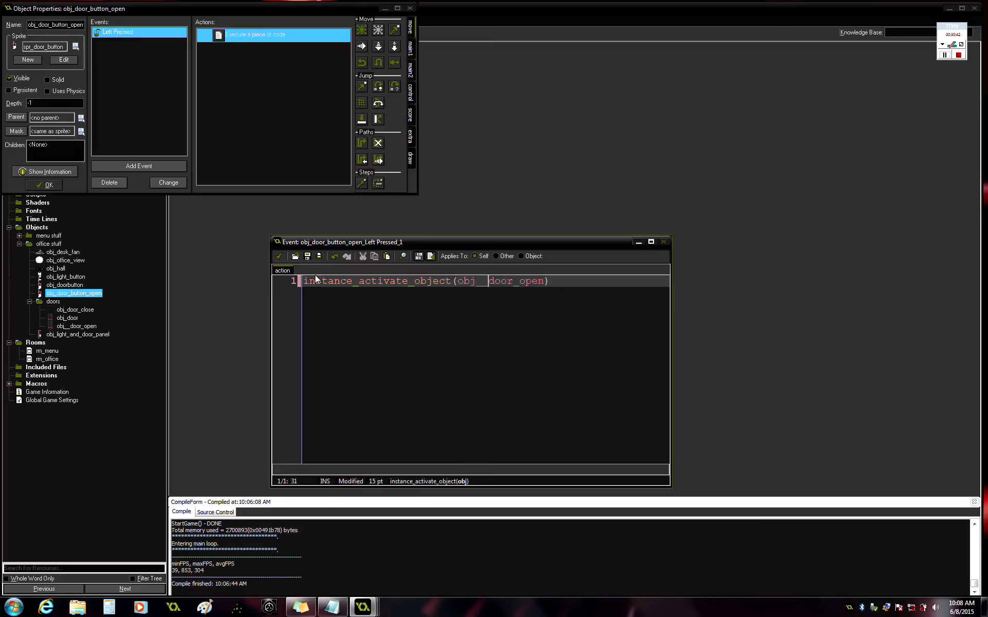
left_click(276, 253)
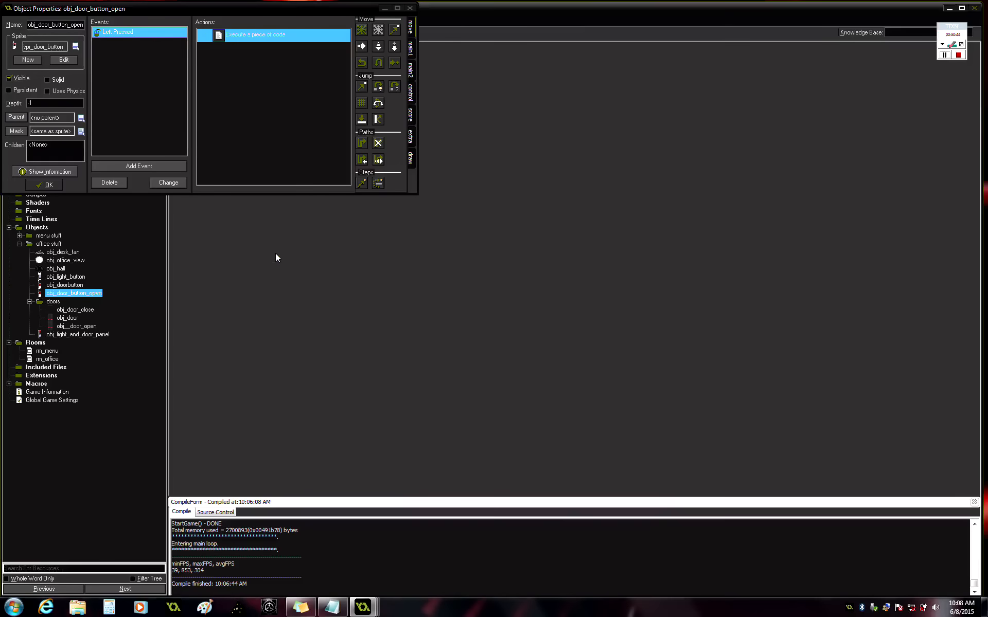
left_click(50, 184)
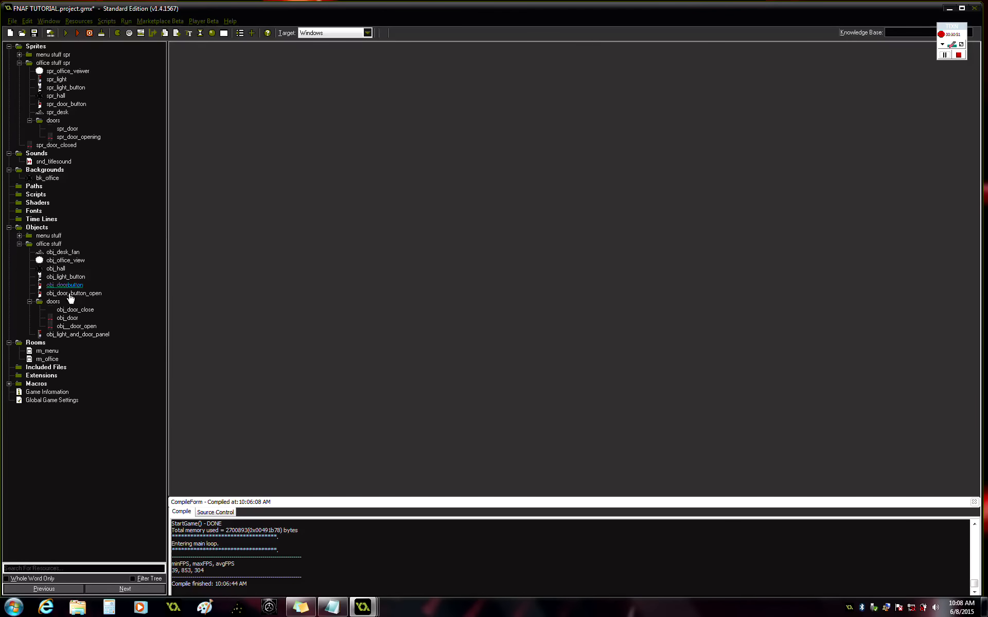
Step: Add the line instance_deactivate_object(self) to obj_doorbutton's Left Pressed code, and save the code and the object
left_click(72, 287)
double_click(72, 286)
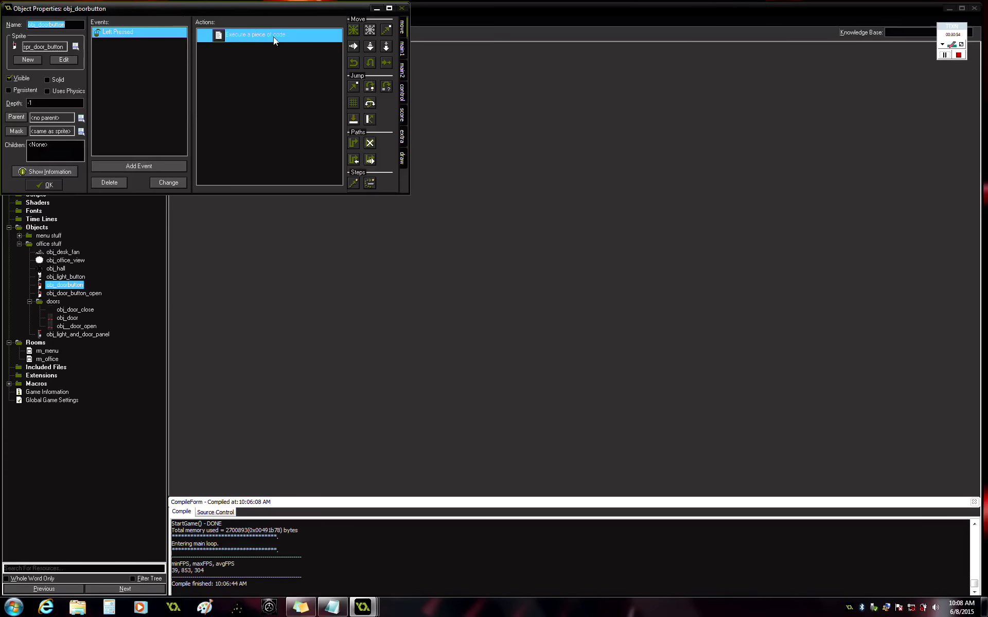
double_click(261, 36)
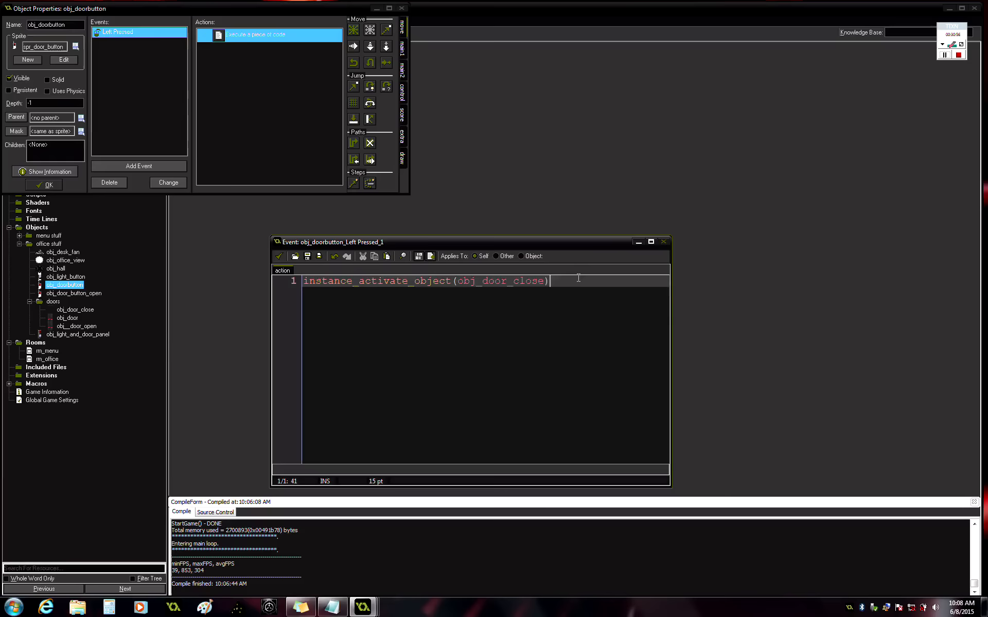
key("Return")
type("instance_deactivate_object(self)")
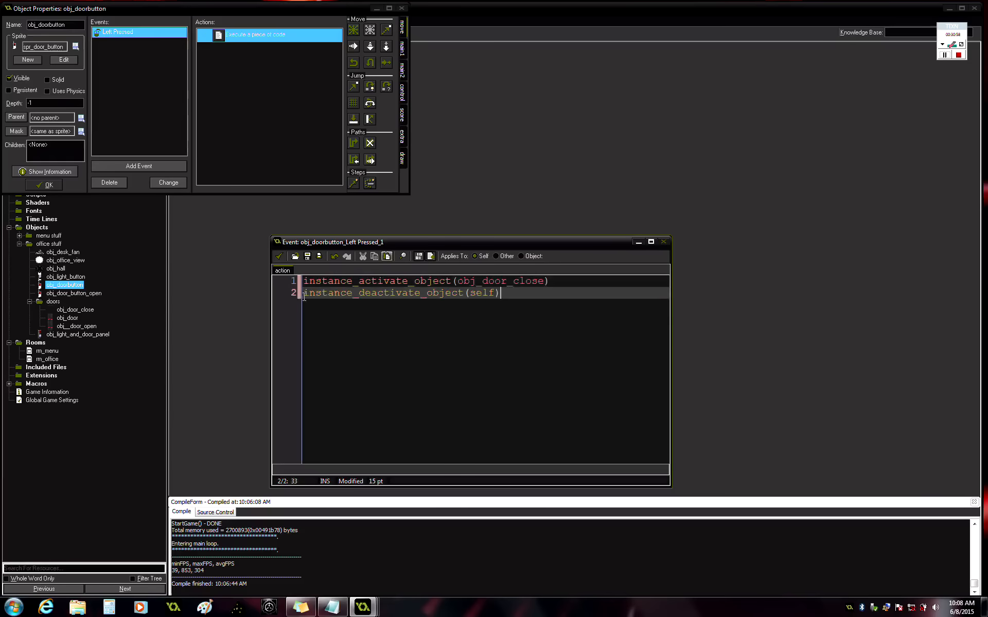
left_click(277, 256)
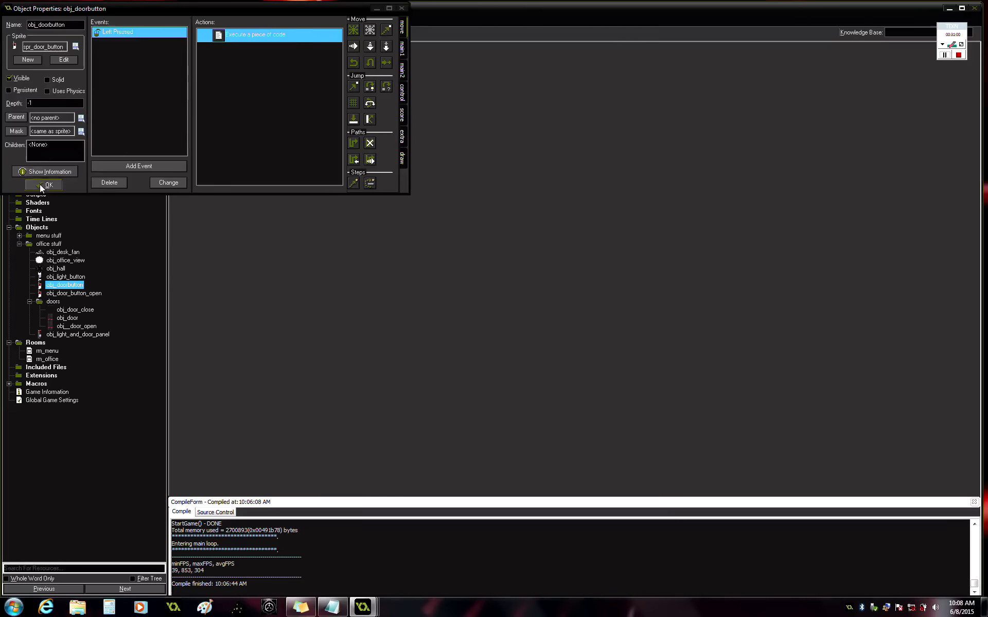
left_click(39, 185)
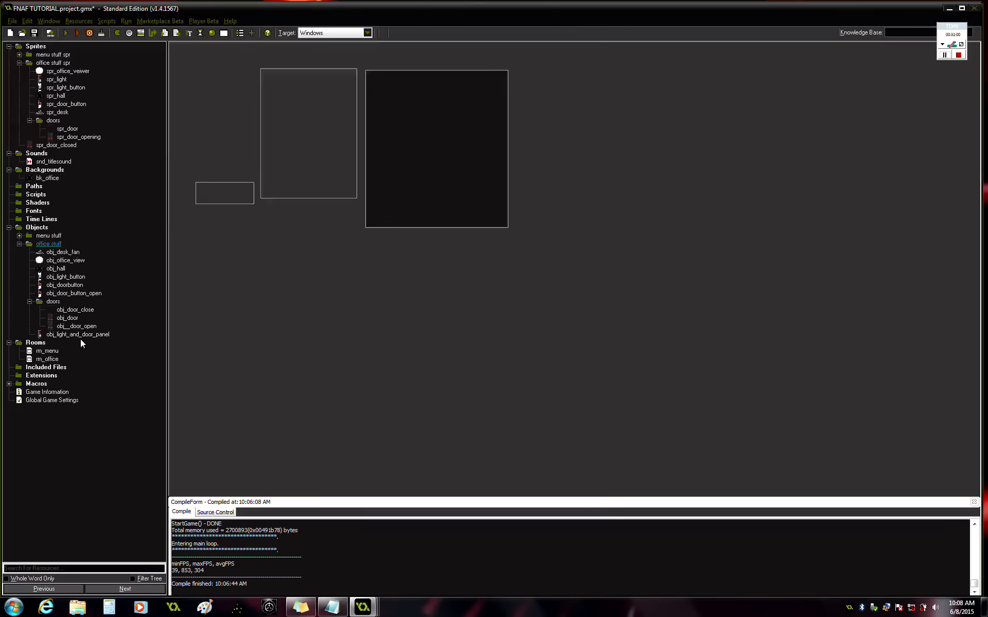
Step: Paste the deactivation call as a third line in obj_doorbutton's Left Pressed code and turn it into instance_activate_object
left_click(72, 286)
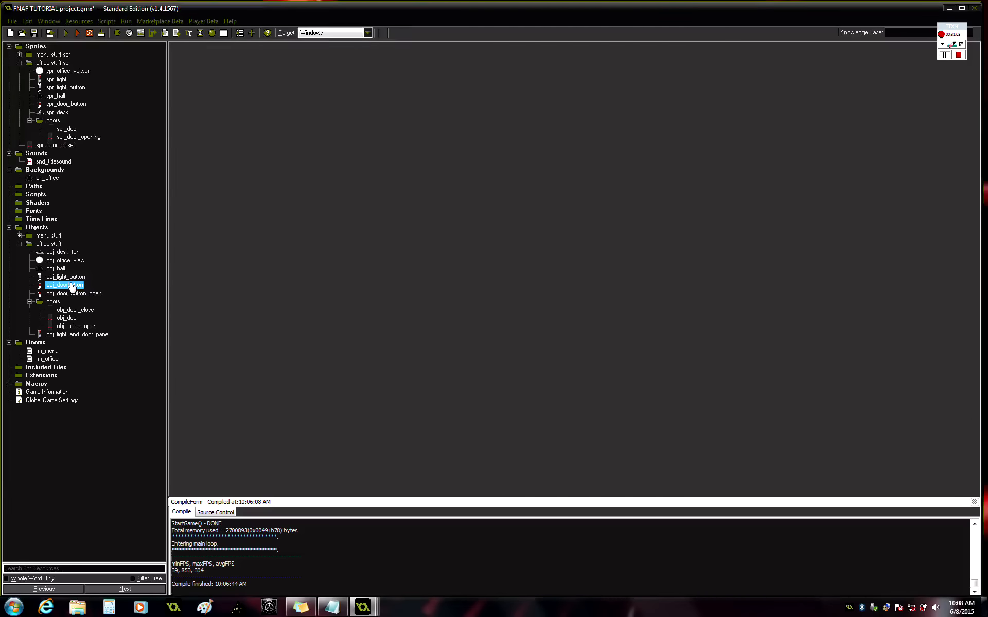
double_click(72, 286)
double_click(226, 36)
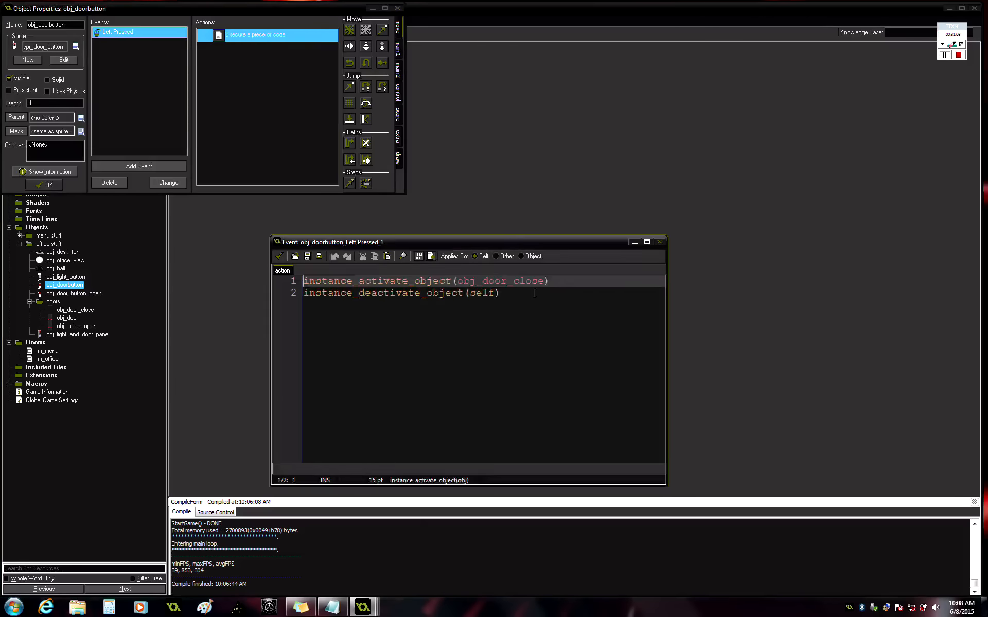
left_click(534, 293)
key("Return")
left_click(388, 259)
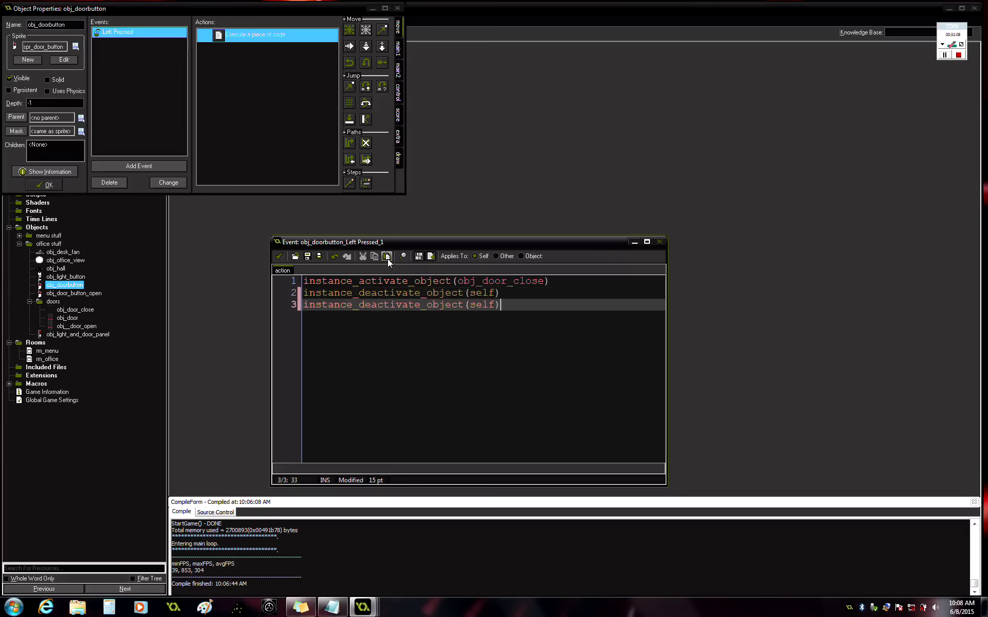
left_click(377, 306)
key("BackSpace")
key("BackSpace")
Step: Replace the third line's argument with obj_door_button_open, and save the code and obj_doorbutton
left_click(479, 305)
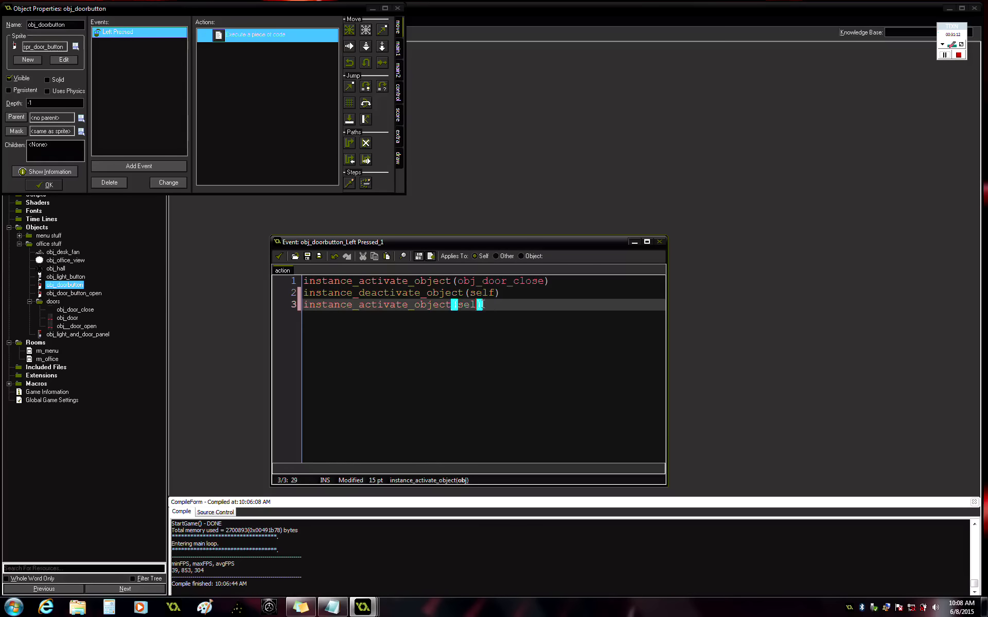
key("BackSpace")
key("BackSpace")
key("BackSpace")
type("obj_")
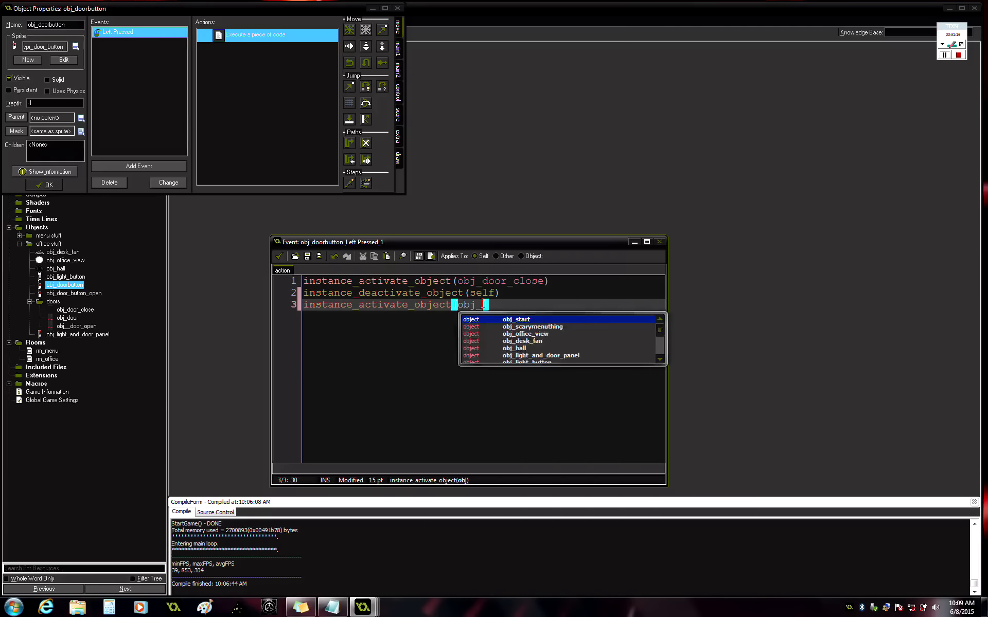
type("door")
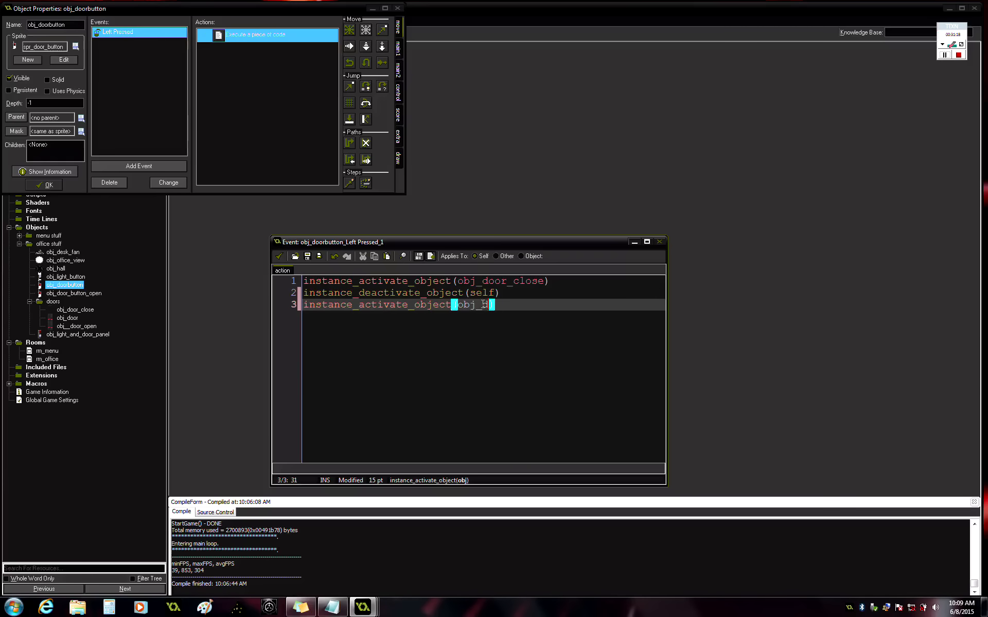
type("_button_open")
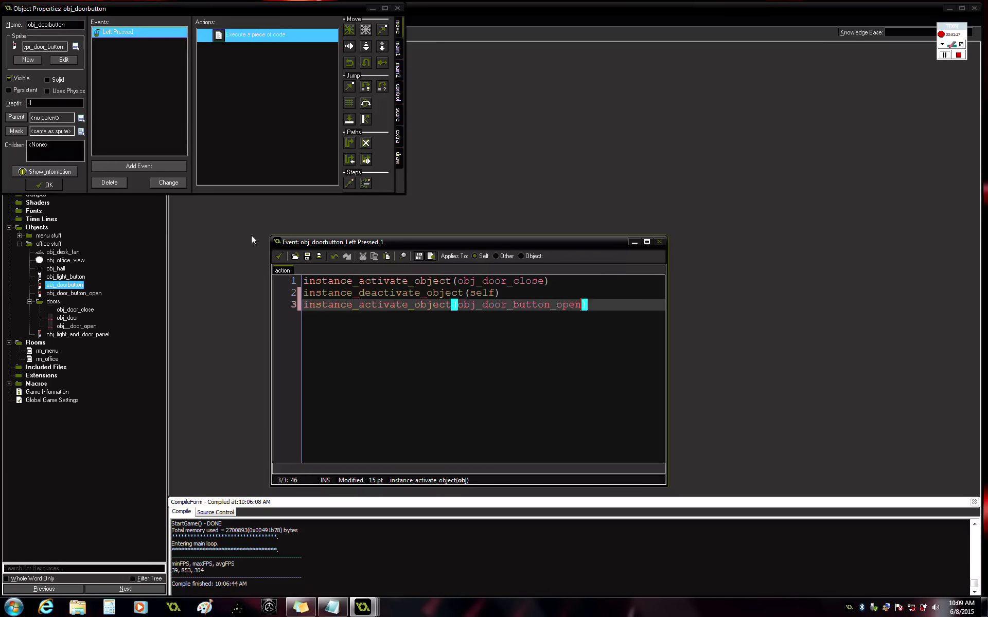
left_click(279, 256)
left_click(36, 184)
Step: Check the settings of obj_door_button_open and close them
left_click(88, 294)
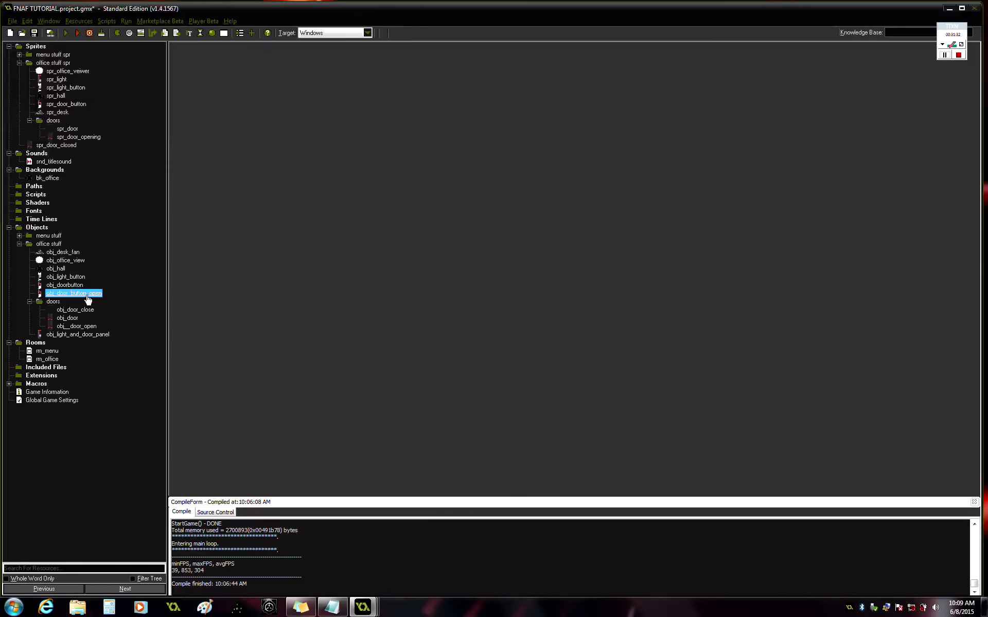
double_click(88, 295)
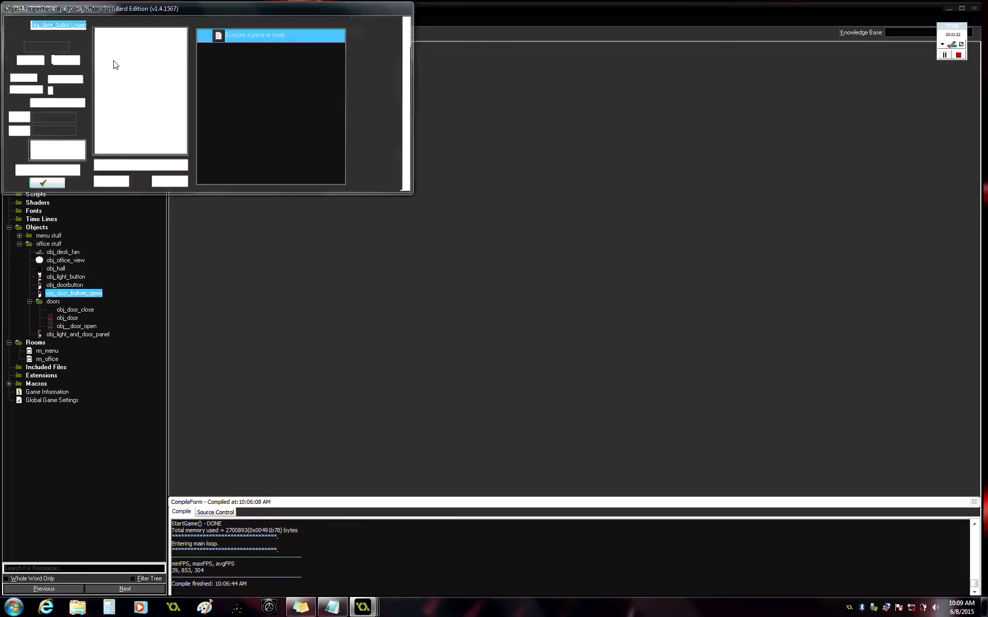
left_click(46, 184)
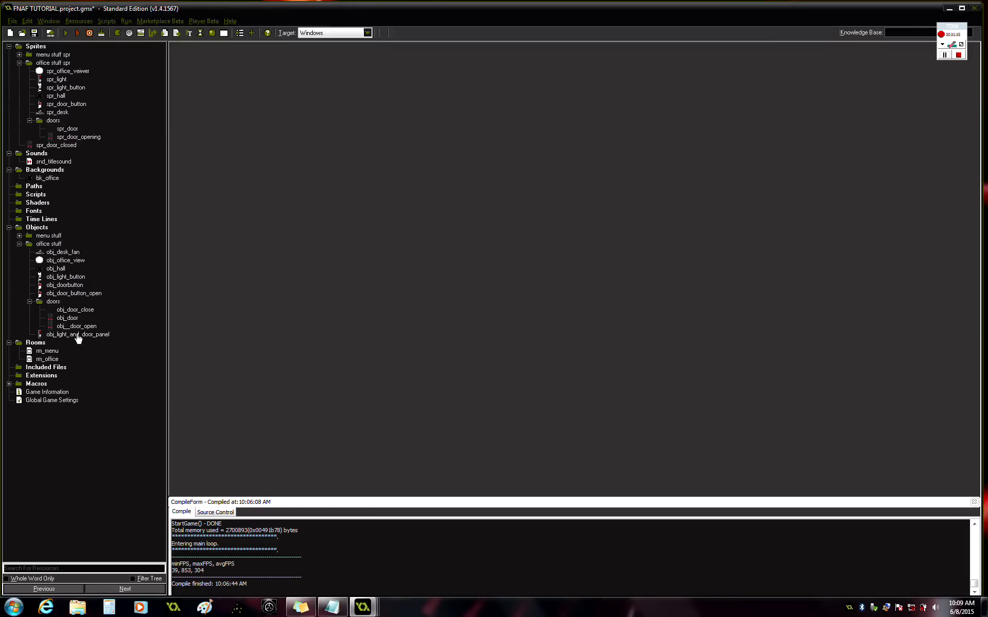
Step: Place an obj_door_button_open instance over the red door button in rm_office, and save the room
double_click(45, 360)
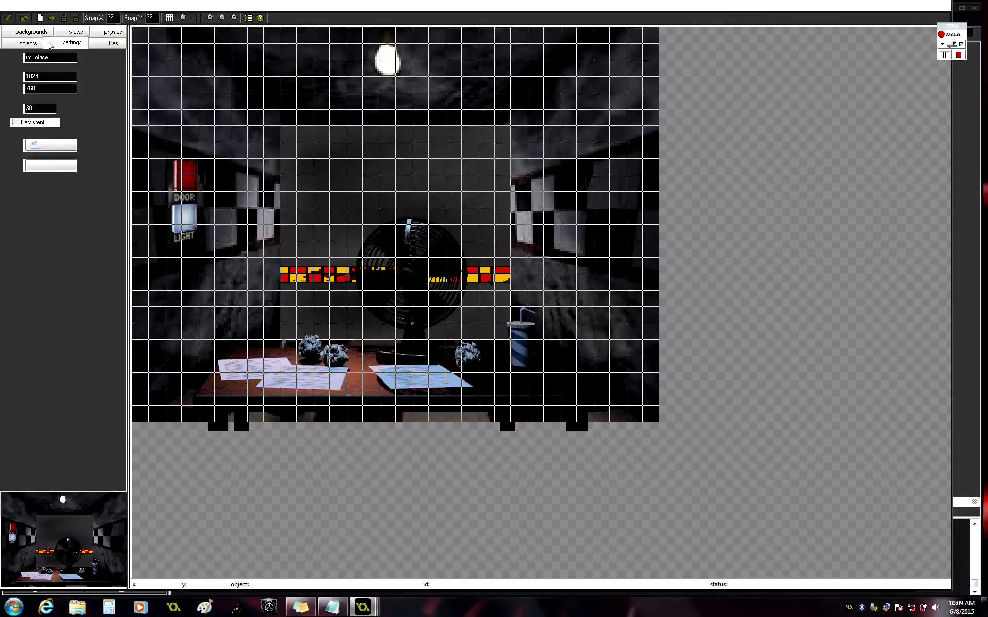
left_click(26, 44)
left_click(12, 64)
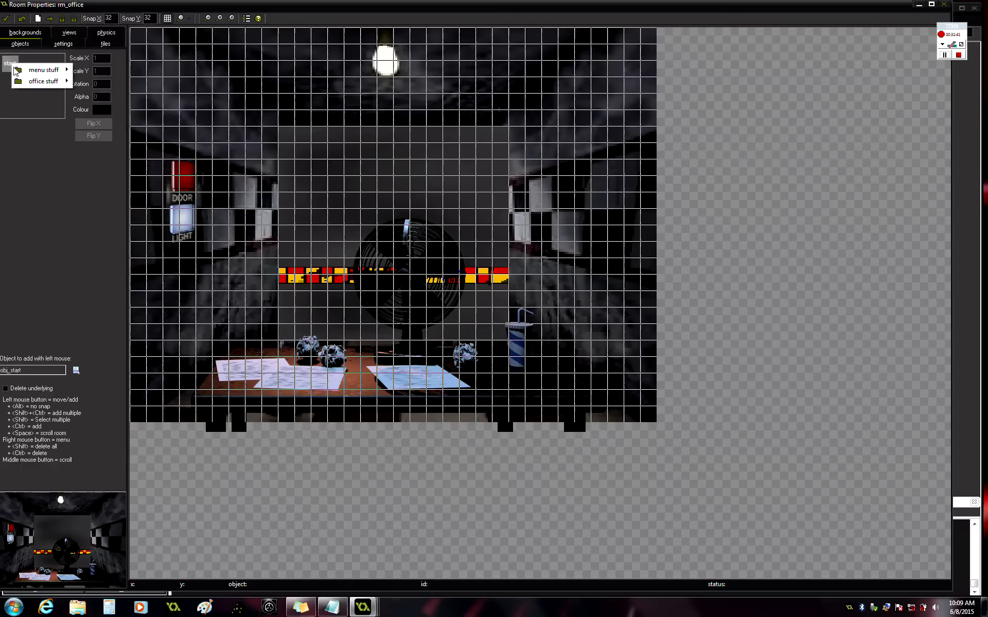
mouse_move(33, 83)
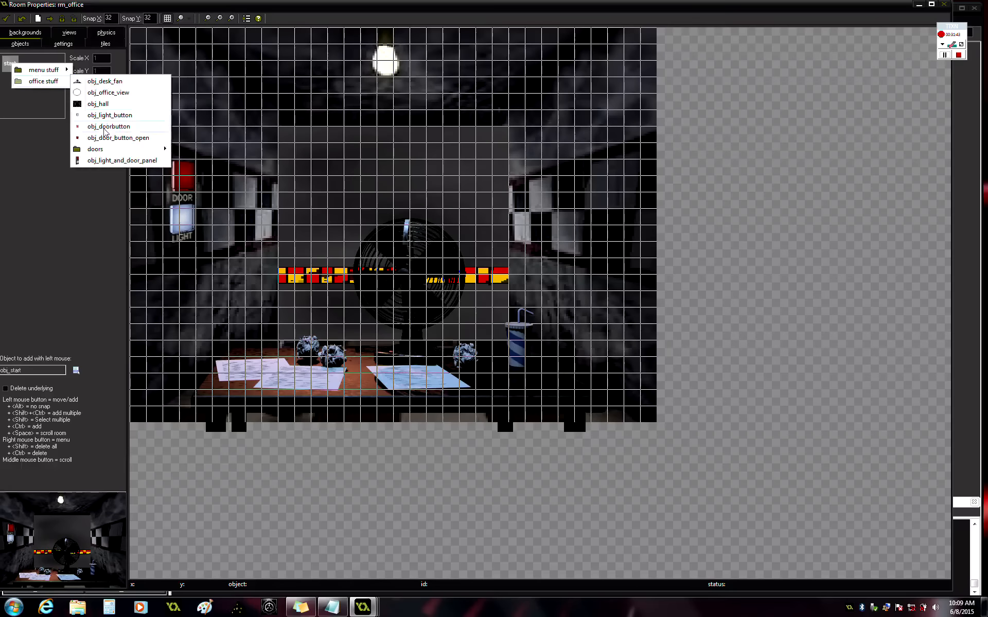
left_click(108, 138)
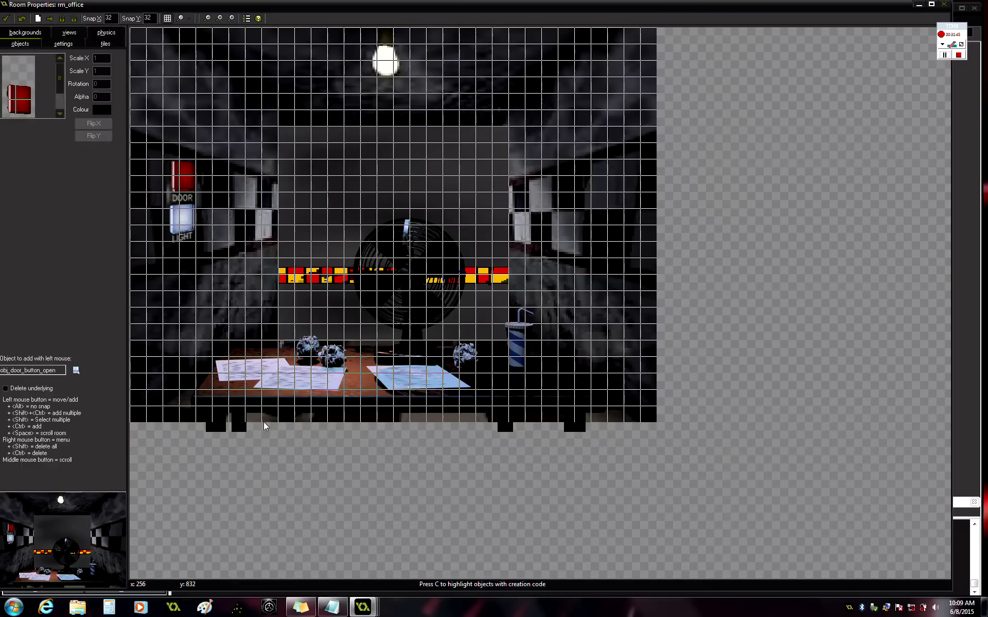
left_click(264, 442)
left_click_drag(155, 142, 183, 181)
left_click(6, 19)
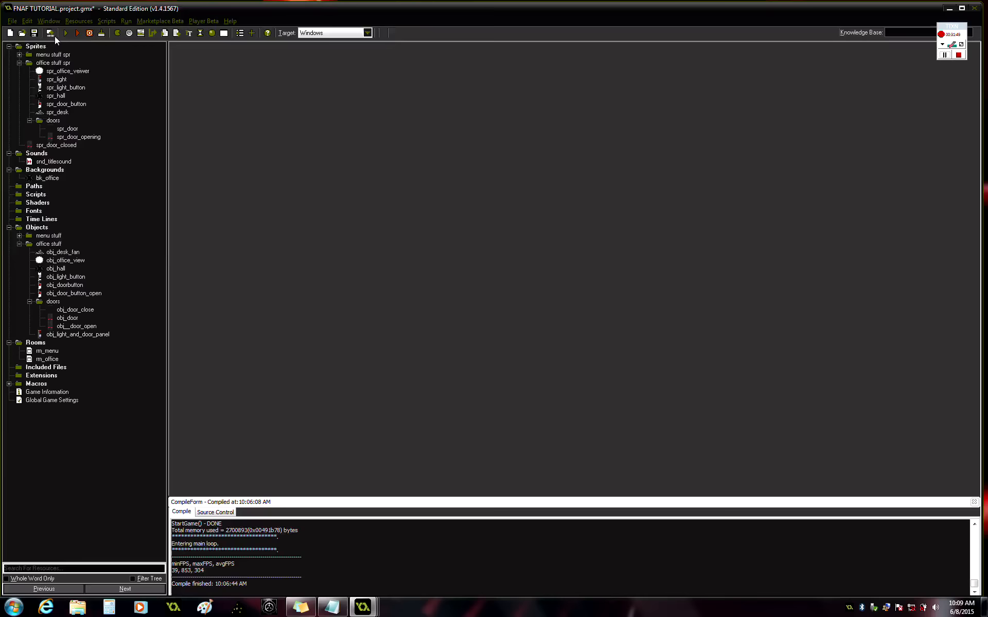
Step: Run the game to test the door button in the office, and quit it
left_click(65, 33)
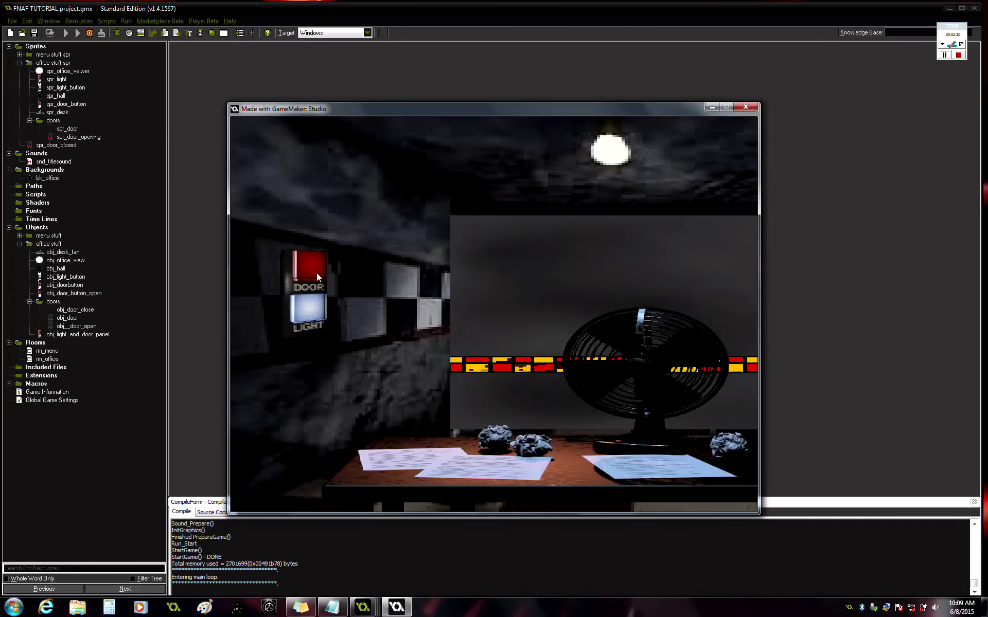
key("Escape")
Step: Check the sprite and event settings of obj_door_close and obj__door_open
left_click(83, 311)
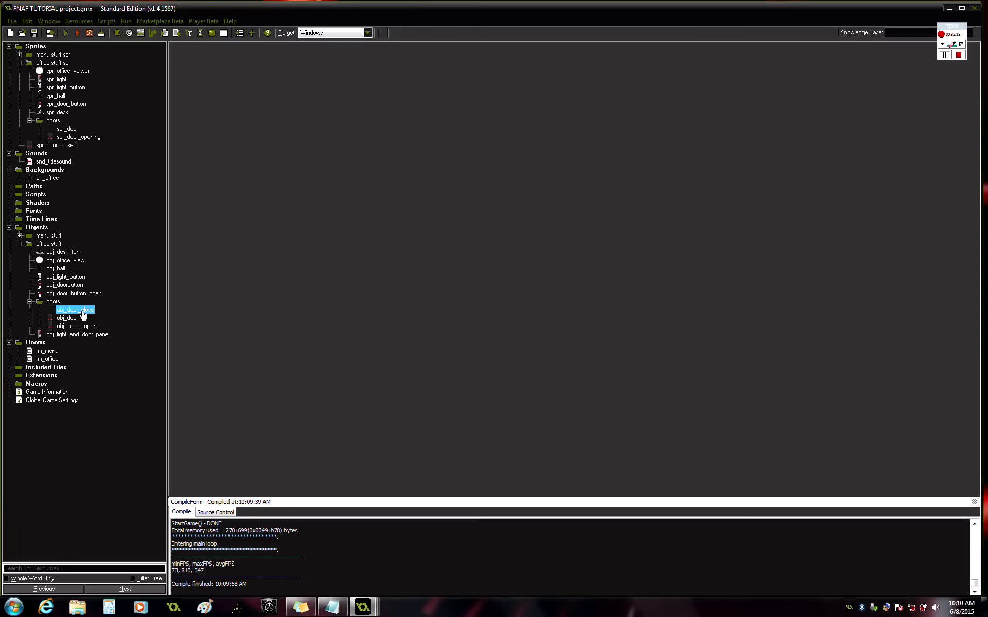
double_click(83, 313)
left_click(43, 186)
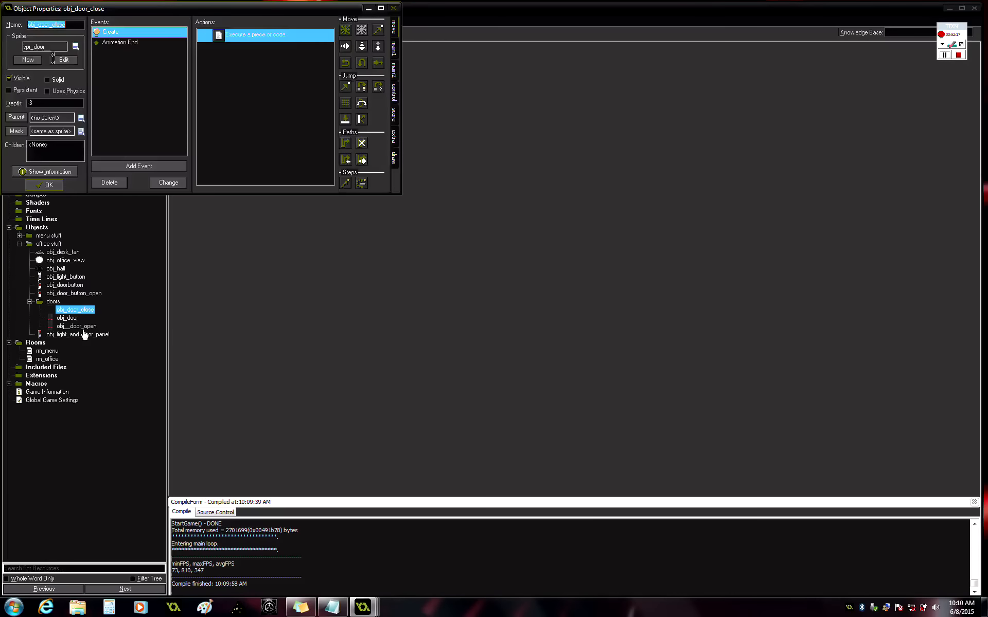
double_click(82, 328)
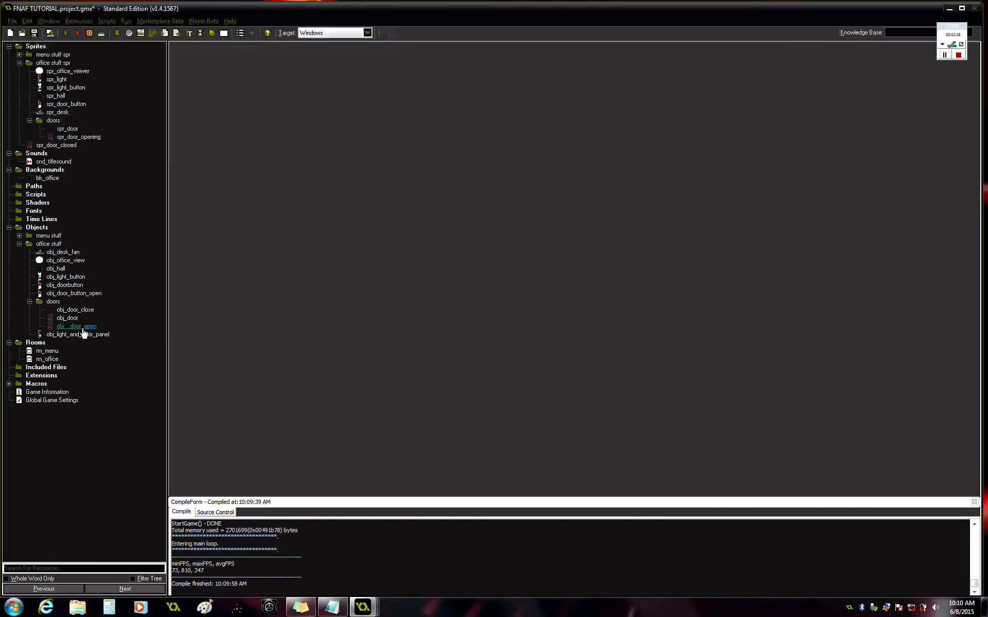
double_click(82, 327)
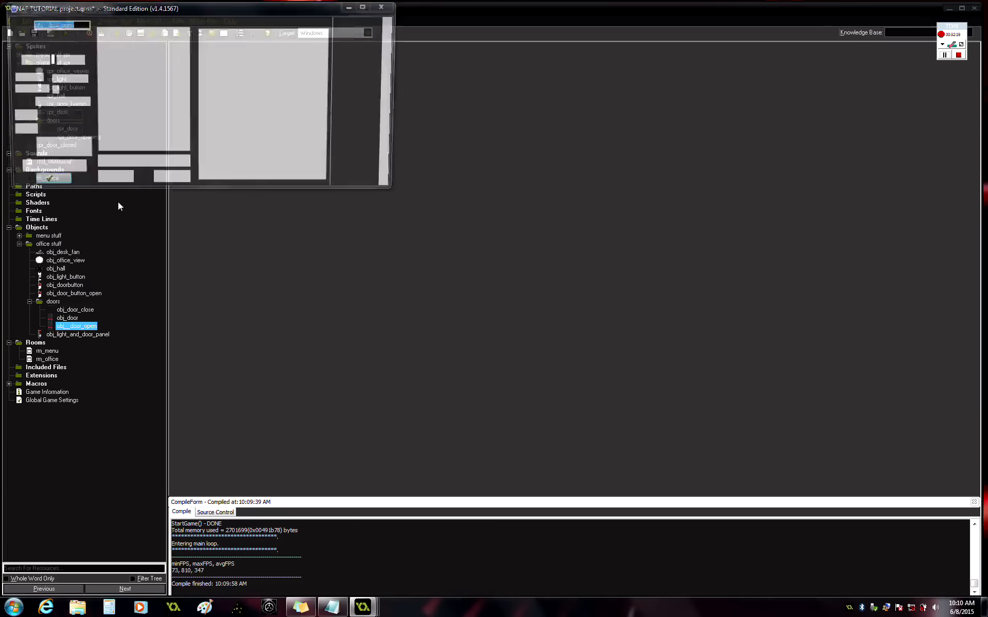
left_click(75, 45)
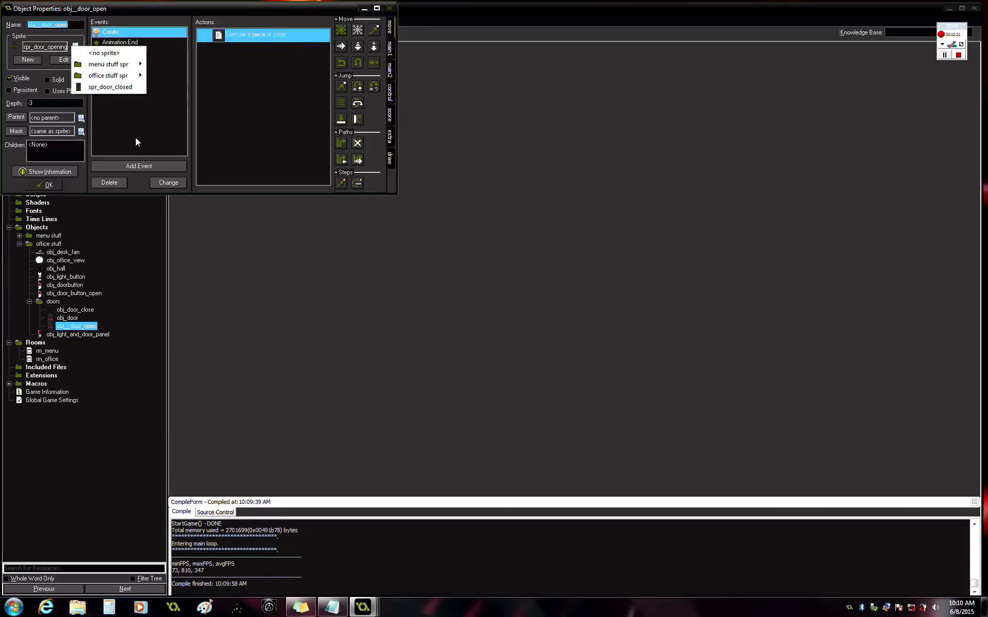
left_click(60, 183)
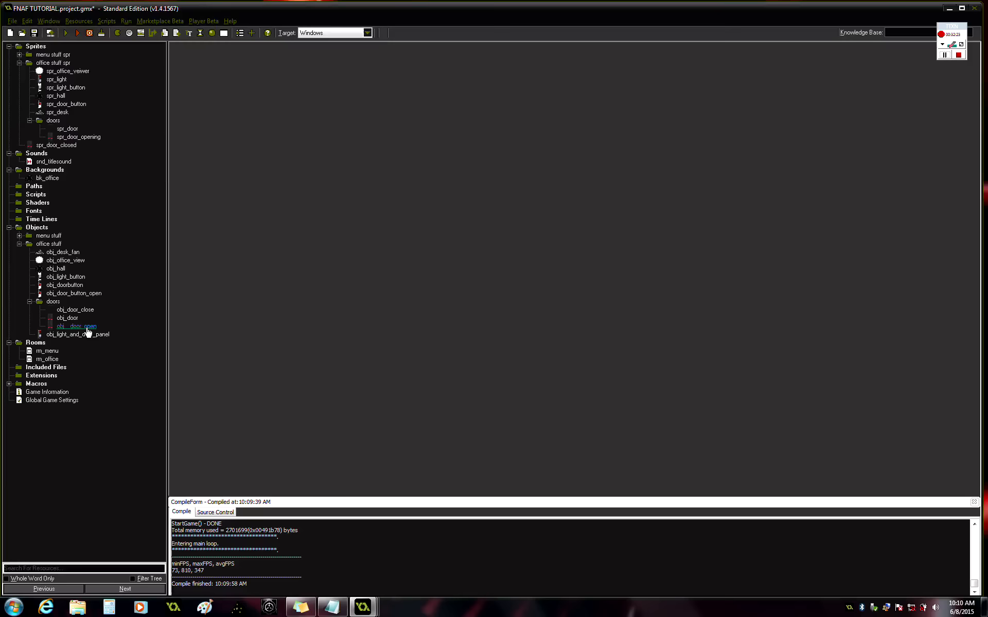
double_click(82, 327)
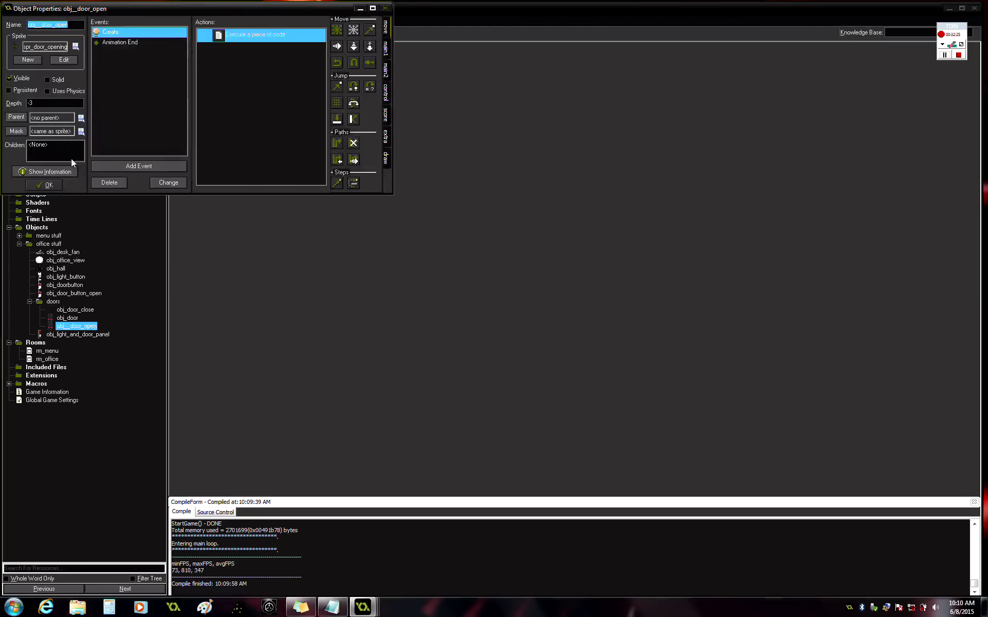
left_click(49, 184)
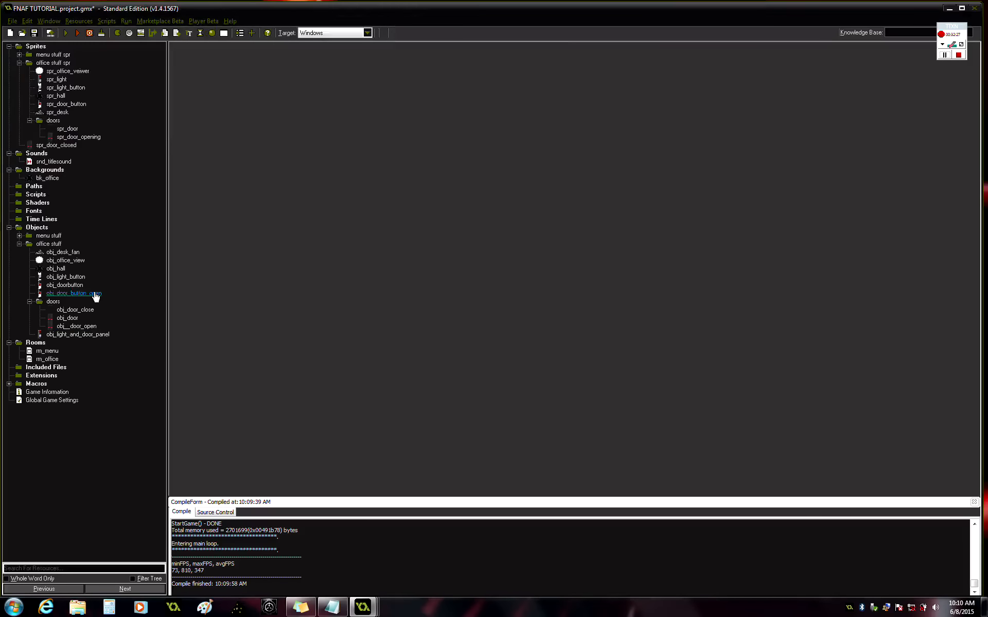
Step: Insert instance_deactivate_object(self) above the existing line in the Left Pressed code of obj_door_button_open
left_click(93, 294)
key("Return")
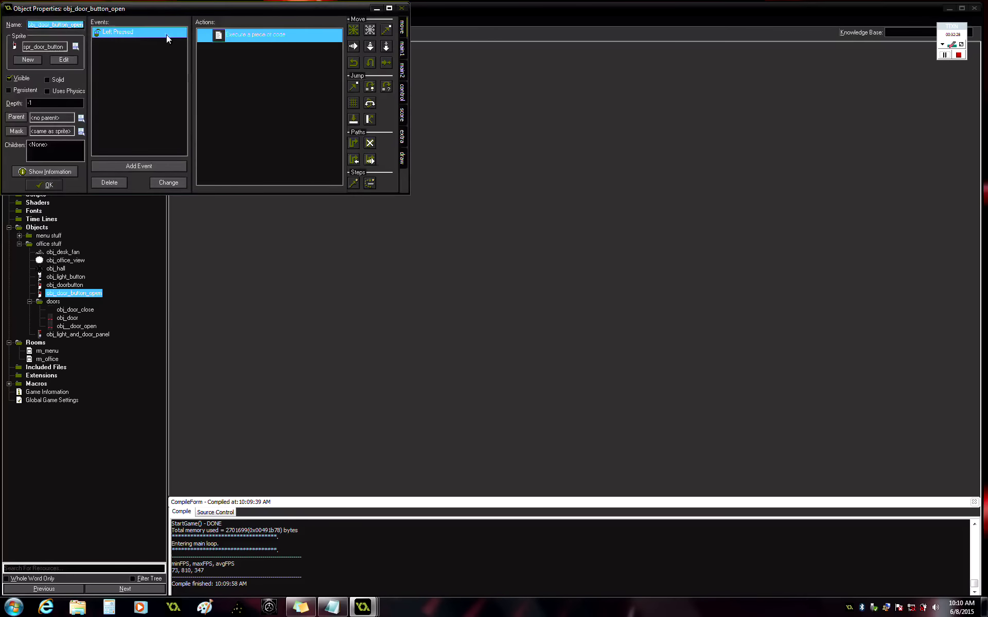
left_click(226, 39)
double_click(226, 39)
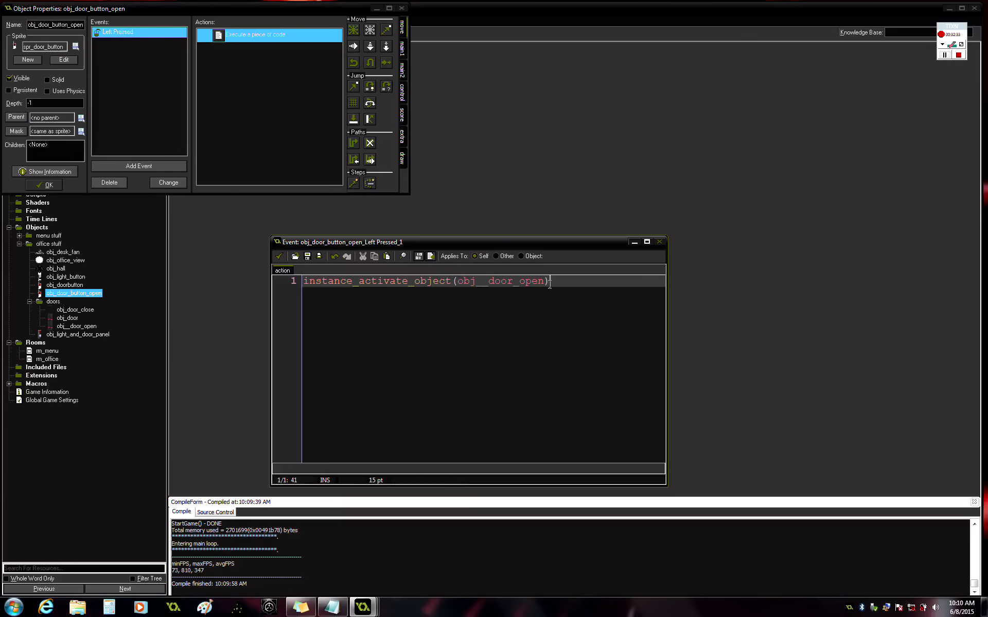
key("Left")
key("Left")
key("Left")
key("Left")
key("Left")
key("Left")
key("Left")
key("Home")
key("Return")
key("Up")
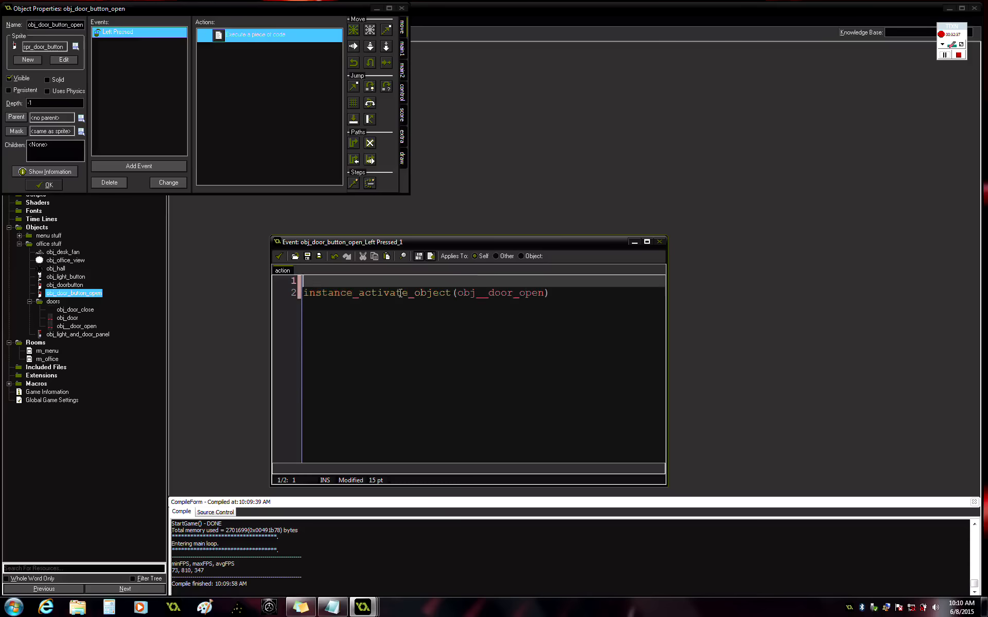
type("instance_deactivate_object(self)")
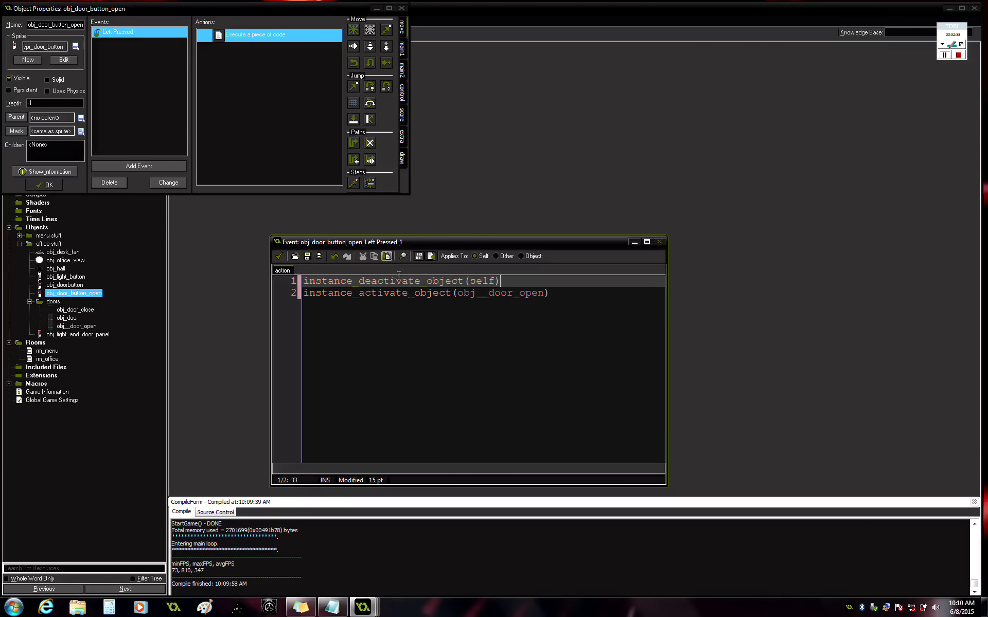
Step: Make the deactivate call target obj_door, and save the code and the obj_door_button_open object
key("Left")
key("BackSpace")
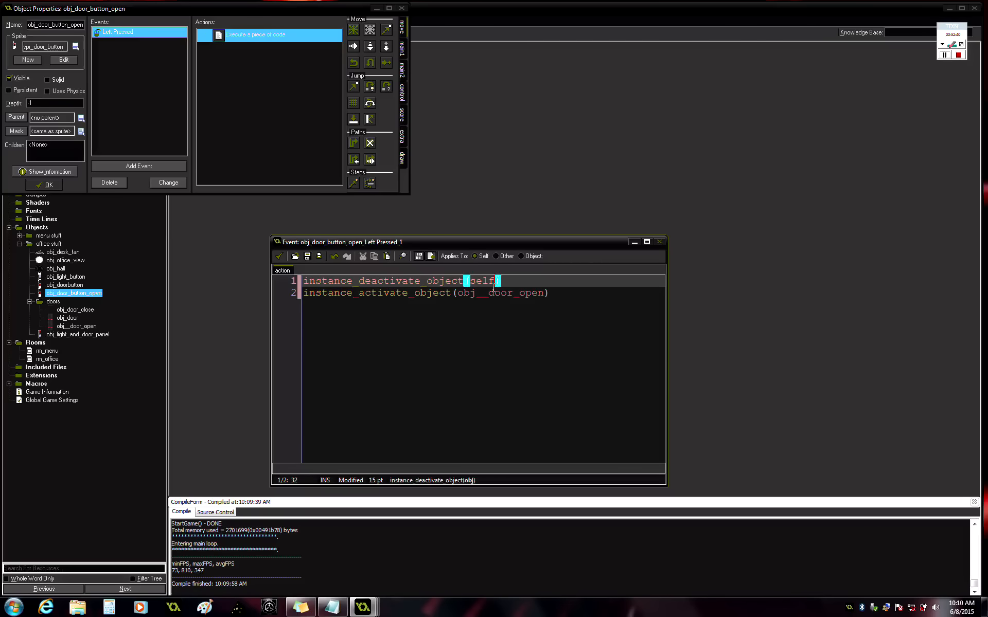
key("BackSpace")
key("BackSpace")
key("BackSpace")
type("obj_door")
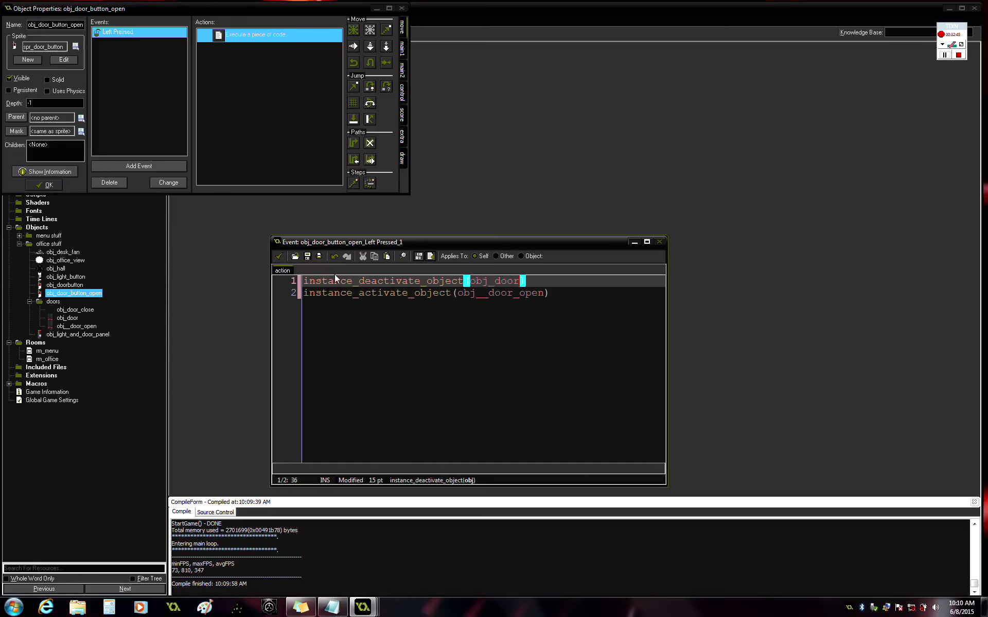
left_click(45, 186)
Step: Change the trigger event of obj_door_button_open to Left Released, and save the object
double_click(90, 295)
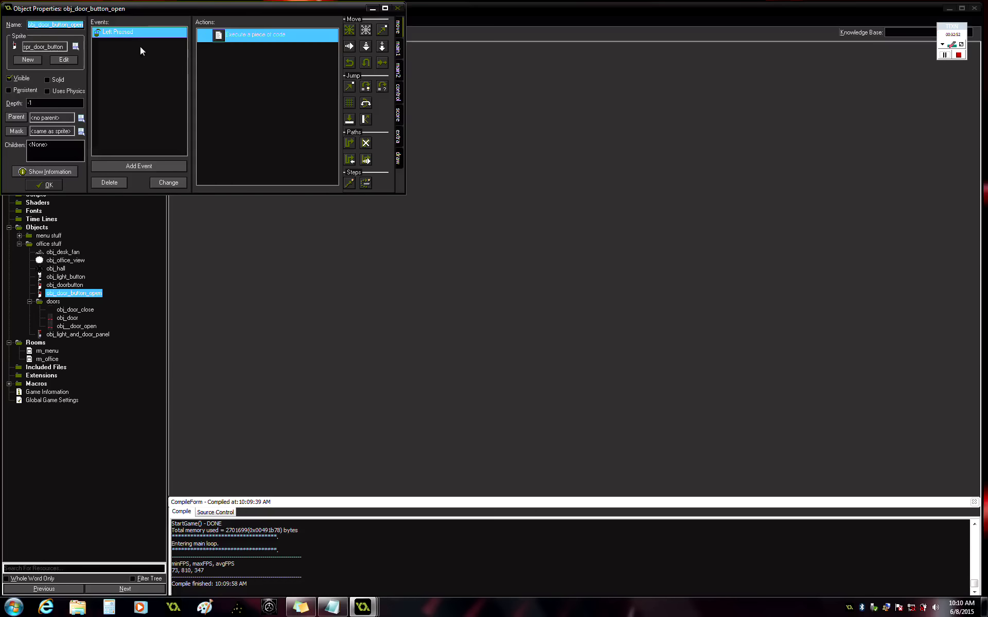
left_click(165, 181)
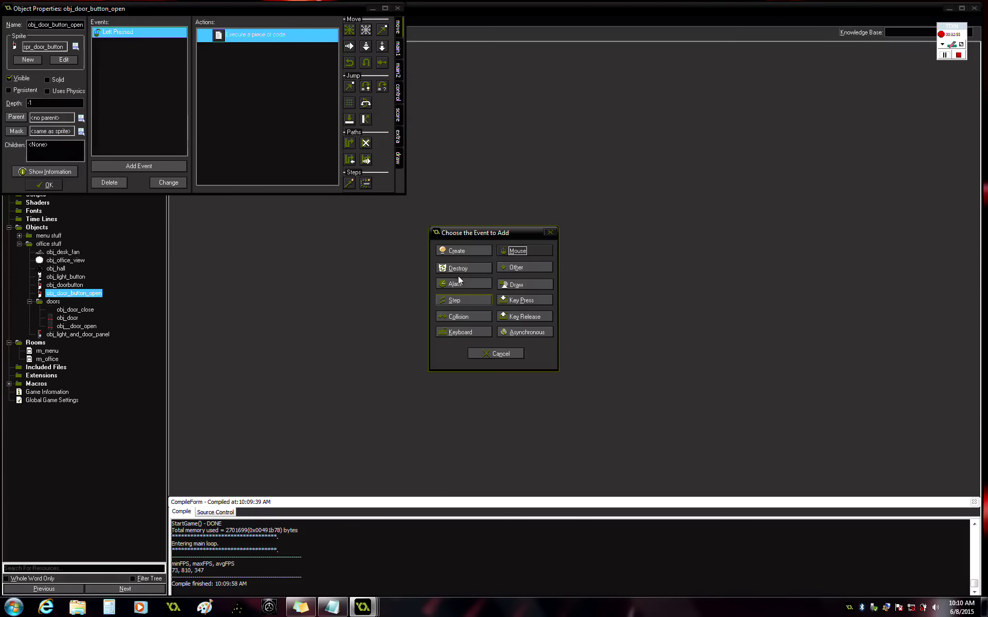
left_click(513, 252)
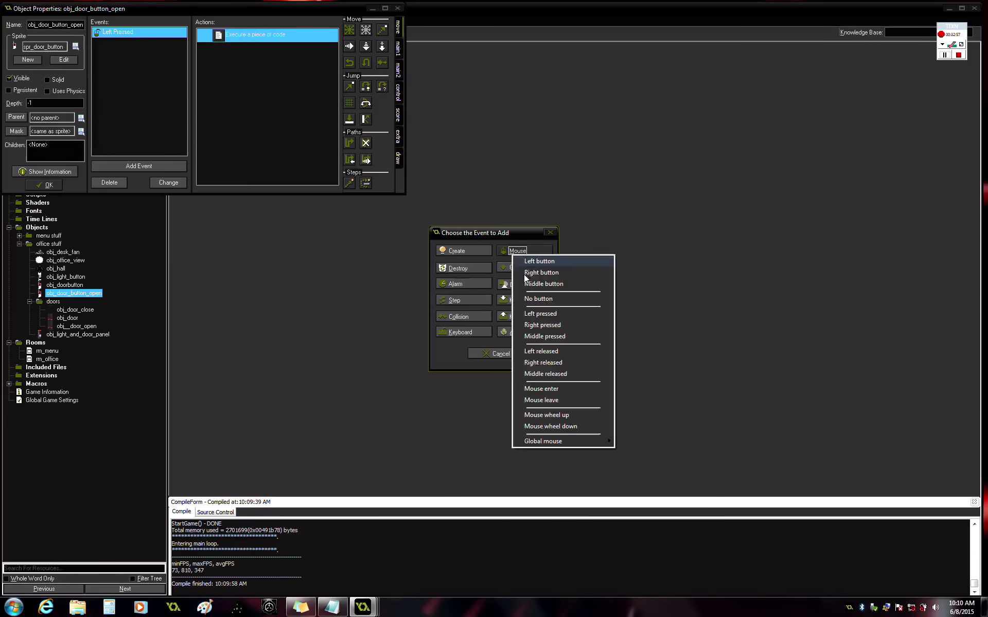
left_click(551, 351)
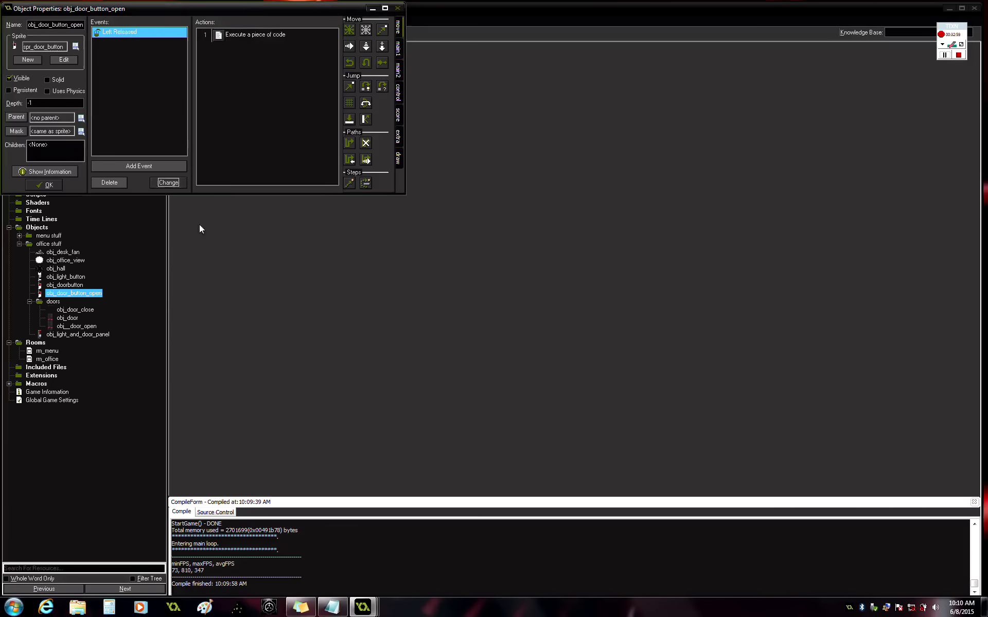
left_click(44, 184)
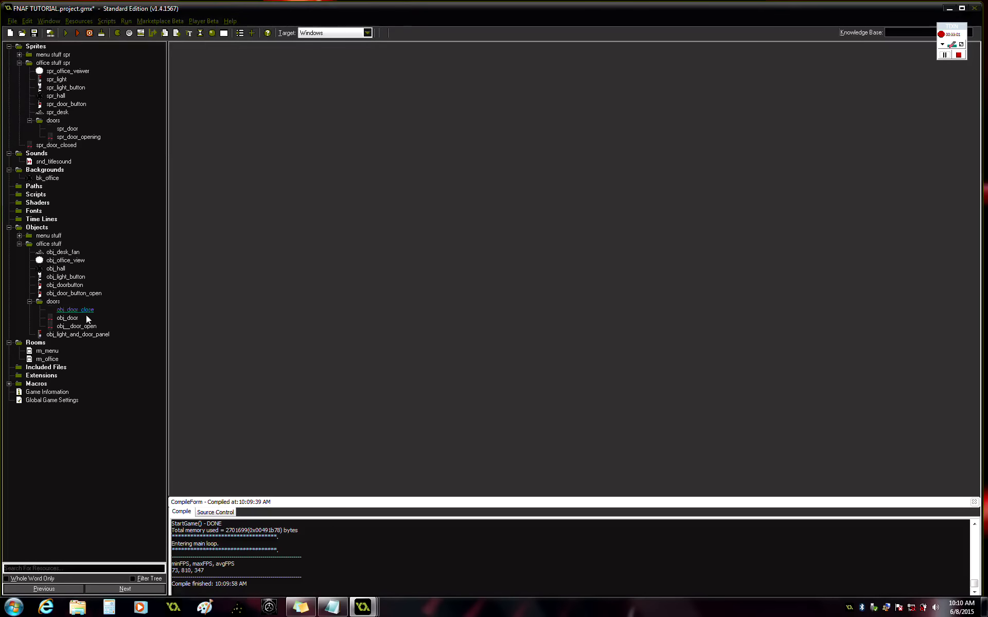
Step: Change the trigger event of obj_doorbutton to Left Released, and save the object
double_click(72, 286)
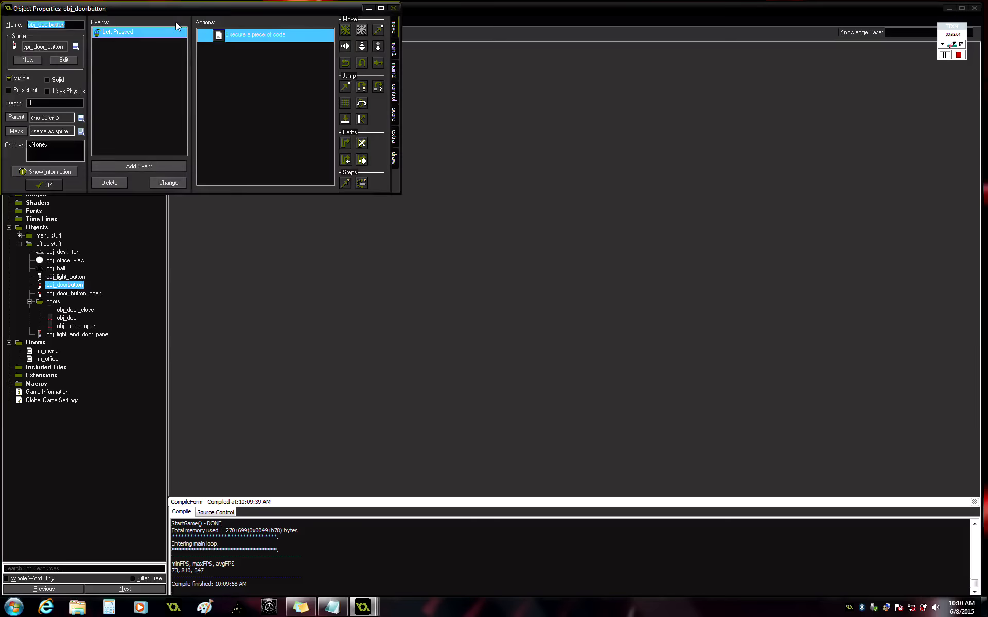
left_click(171, 183)
left_click(524, 251)
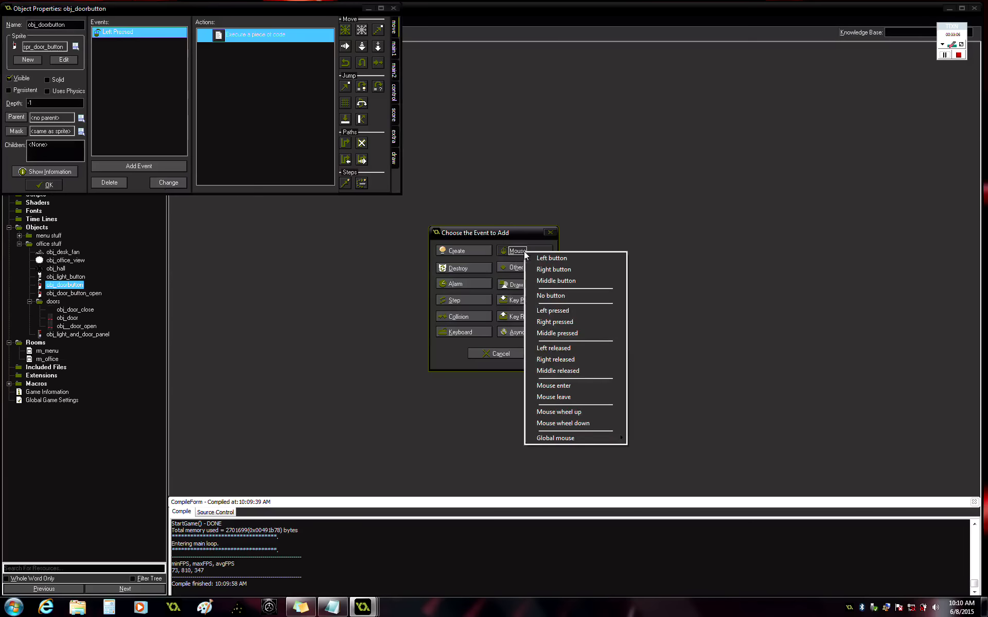
left_click(551, 311)
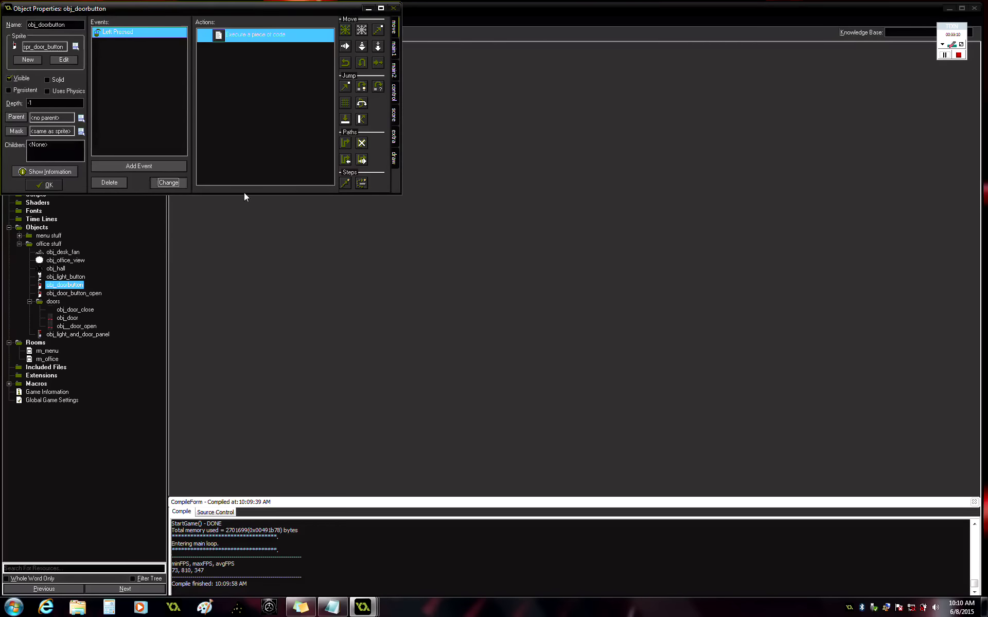
left_click(169, 183)
left_click(520, 253)
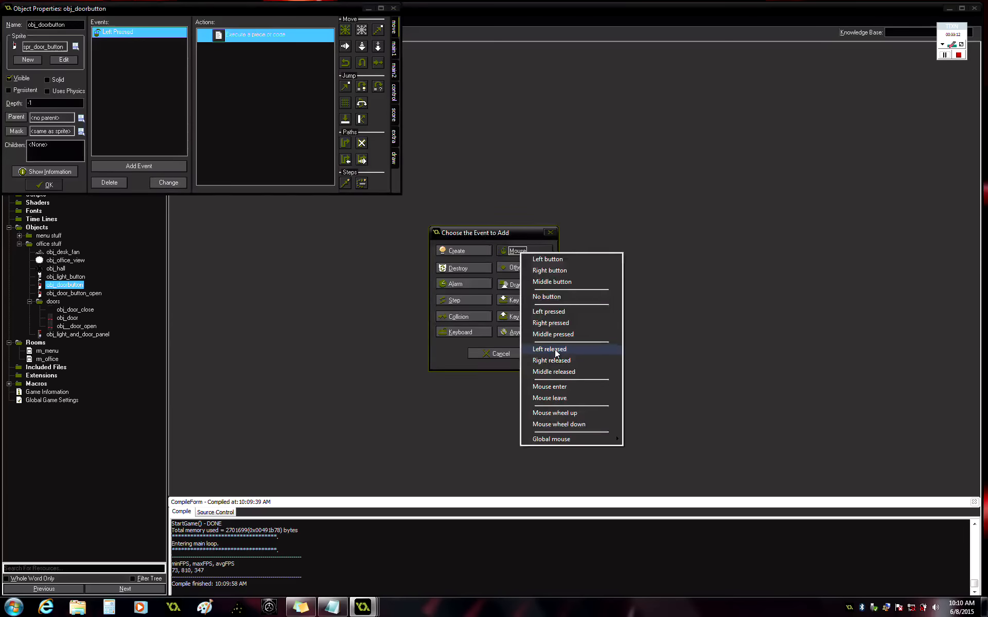
left_click(554, 349)
left_click(34, 183)
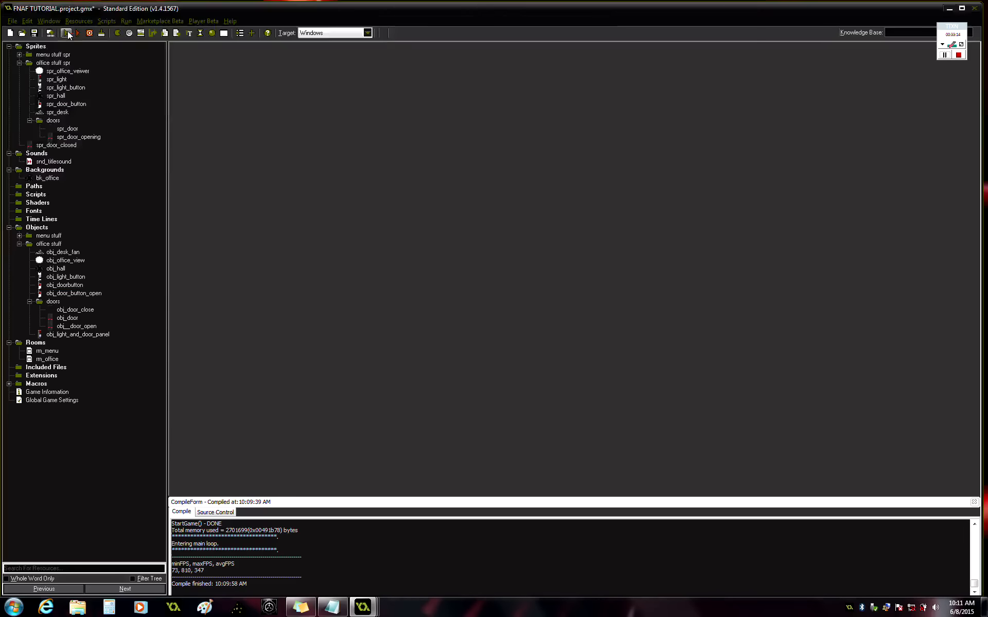
Step: Run the game, start it to test the door button with the Left Released events, and quit it
left_click(67, 33)
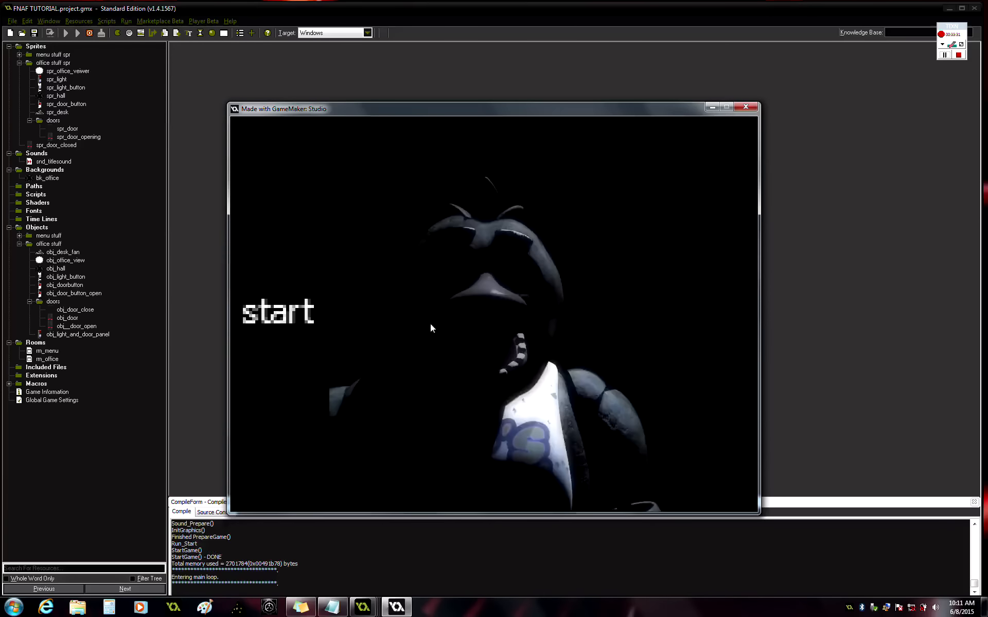
left_click(304, 309)
left_click(304, 272)
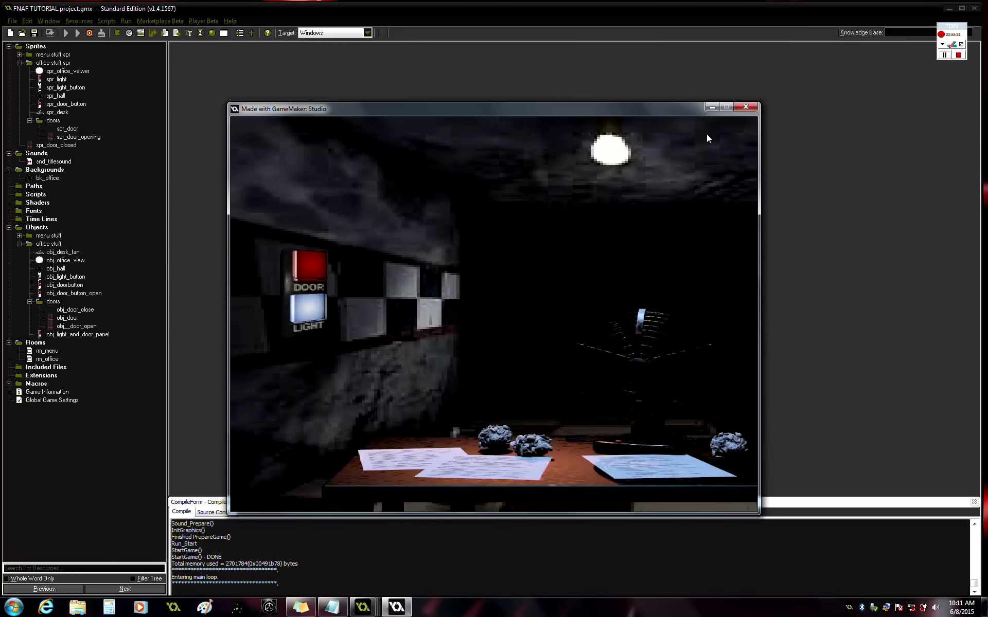
left_click(744, 107)
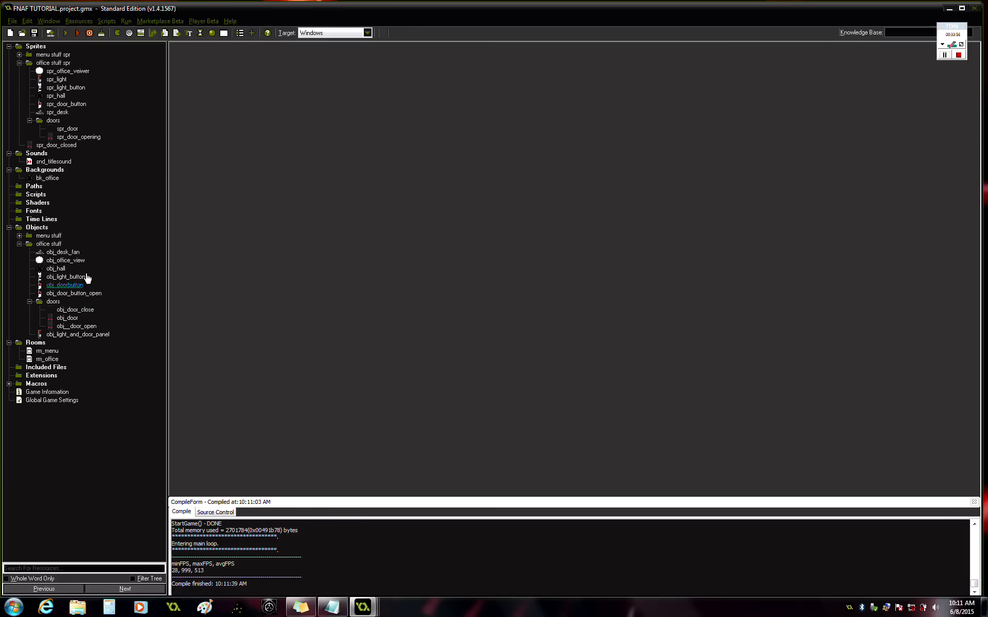
Step: Review the Left Released code of obj_doorbutton, and close the object
double_click(77, 286)
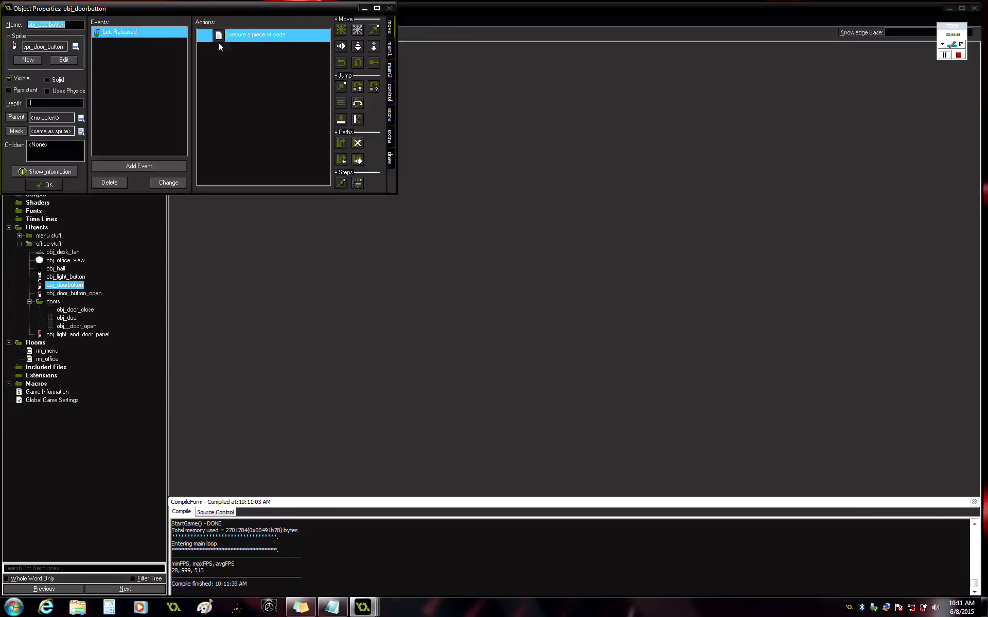
double_click(236, 38)
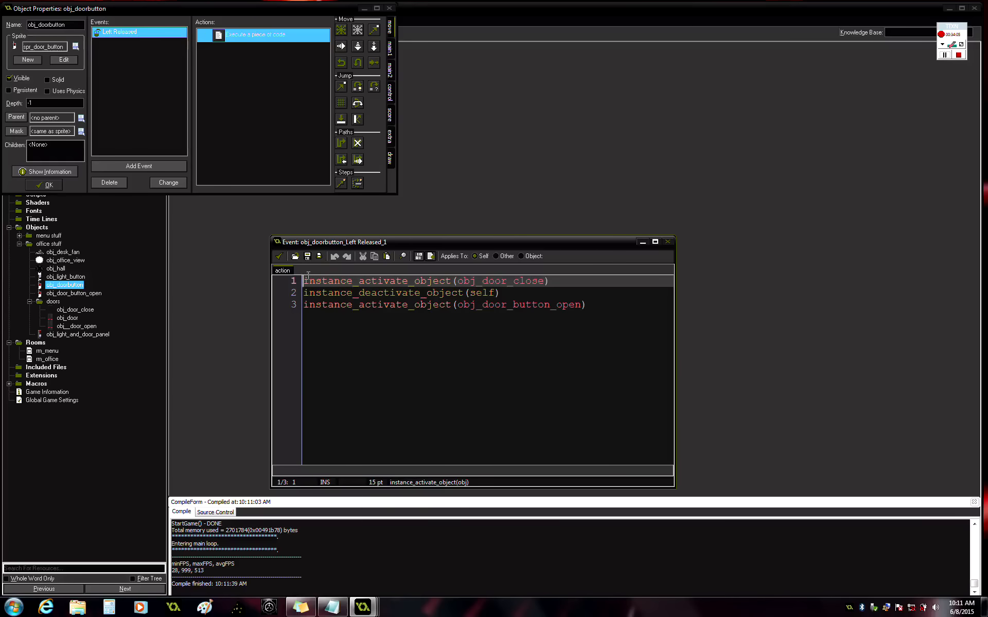
left_click(280, 258)
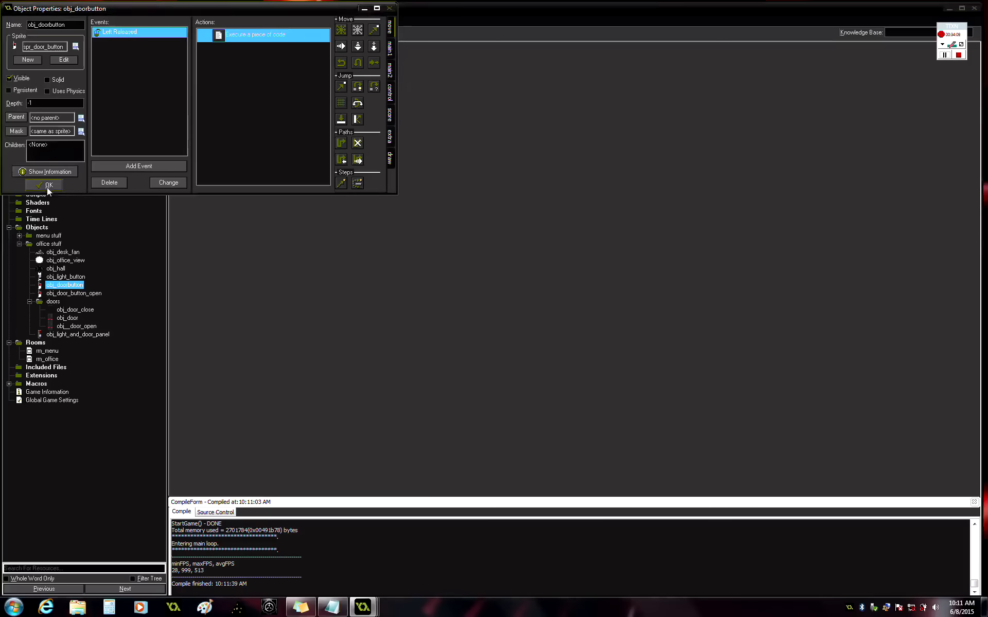
left_click(48, 188)
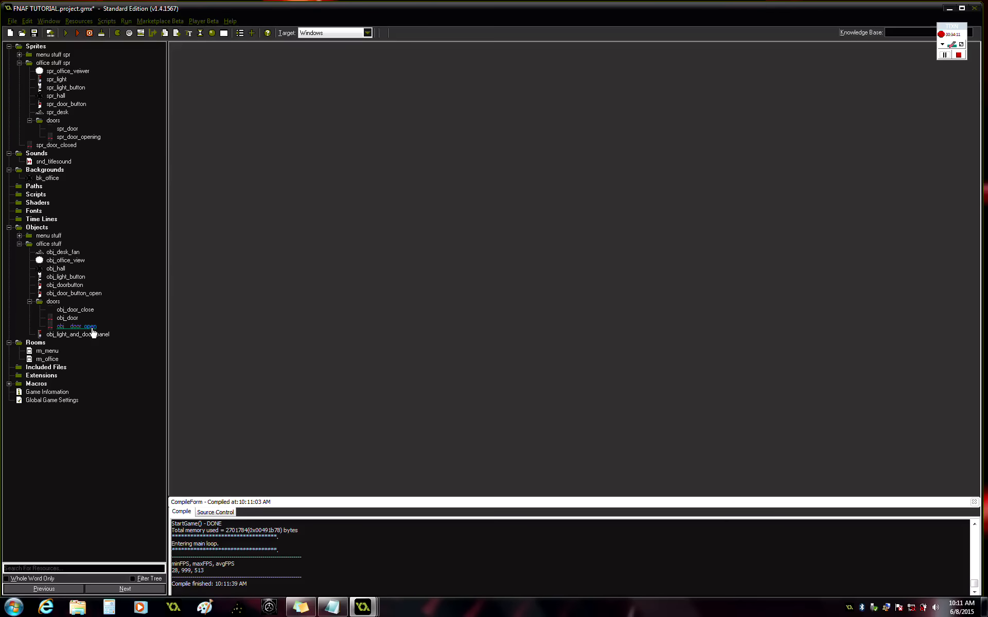
Step: Set the trigger event of obj_door_button_open to Left Pressed, and save the object
double_click(93, 329)
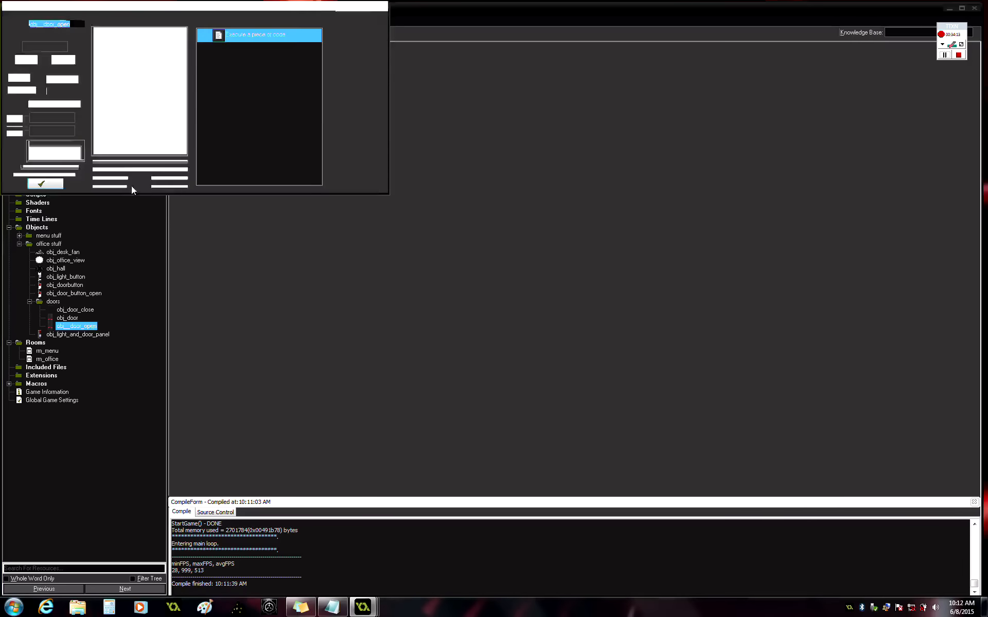
double_click(74, 293)
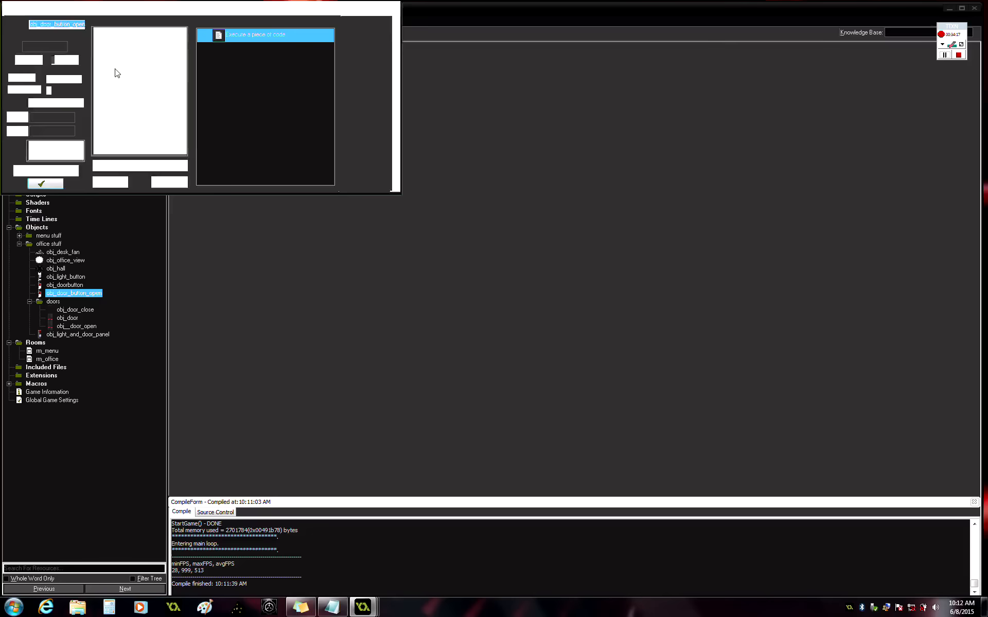
left_click(164, 181)
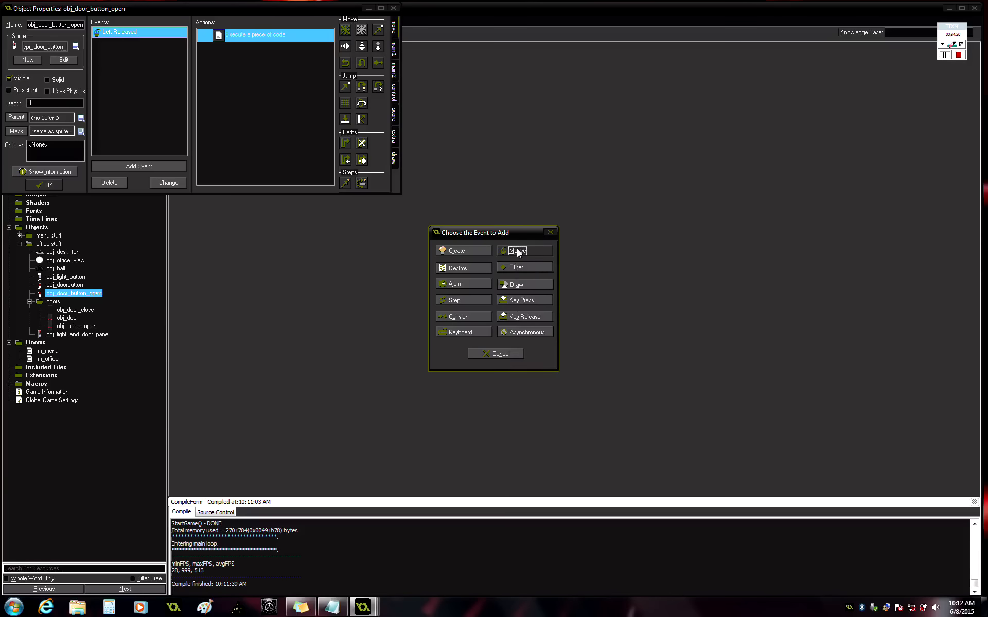
left_click(518, 251)
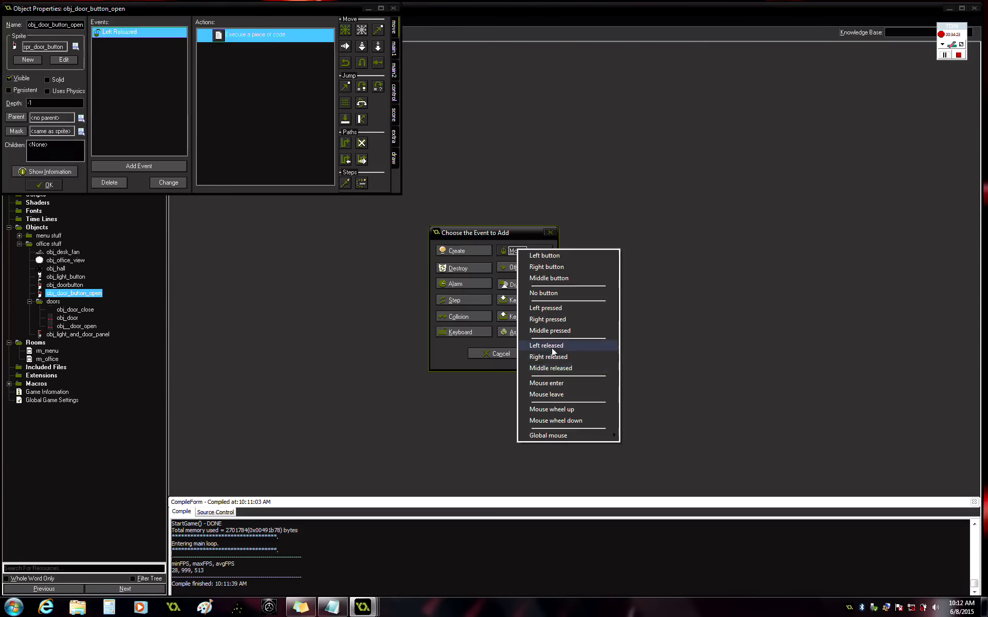
left_click(554, 310)
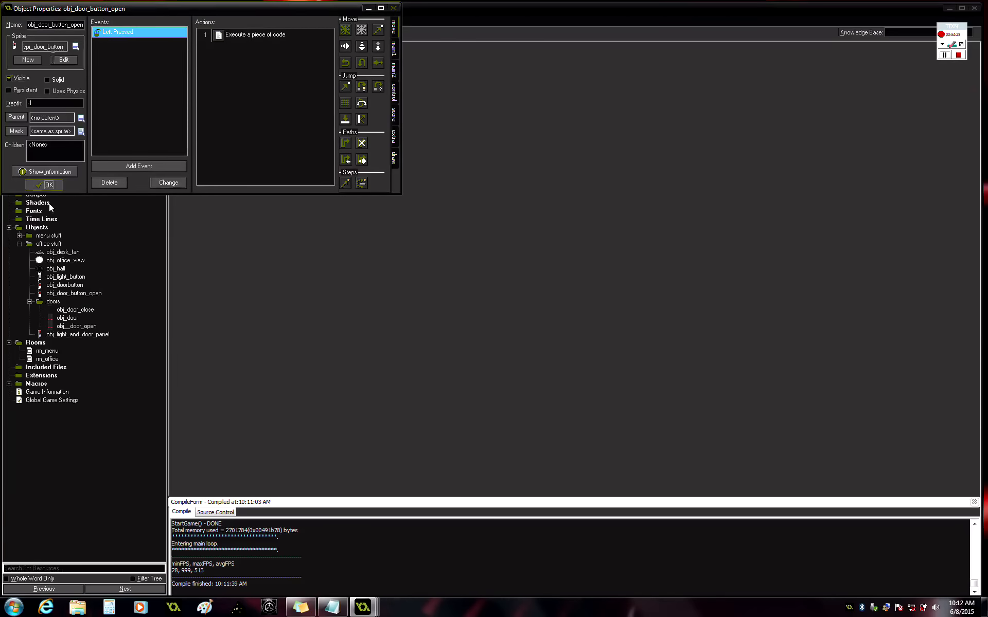
left_click(46, 185)
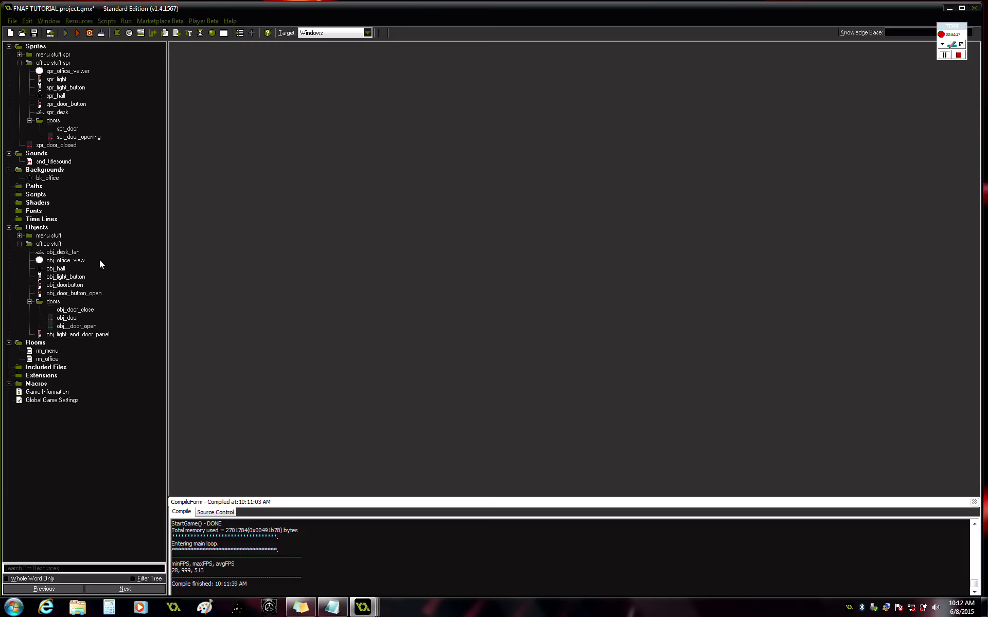
Step: Run the game, operate the red door button repeatedly to test closing and opening, and quit it
left_click(66, 33)
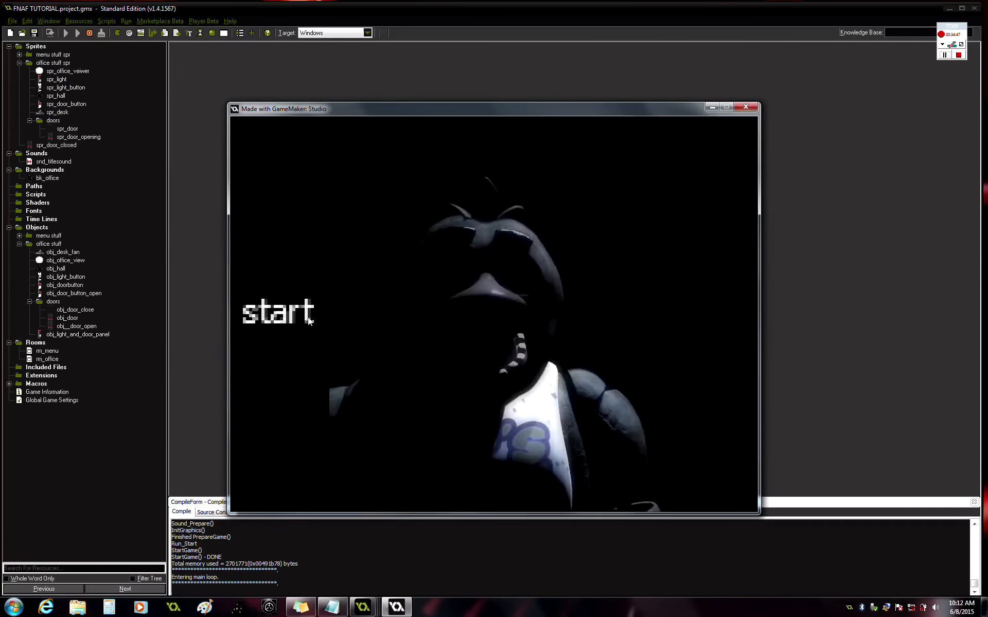
left_click(307, 317)
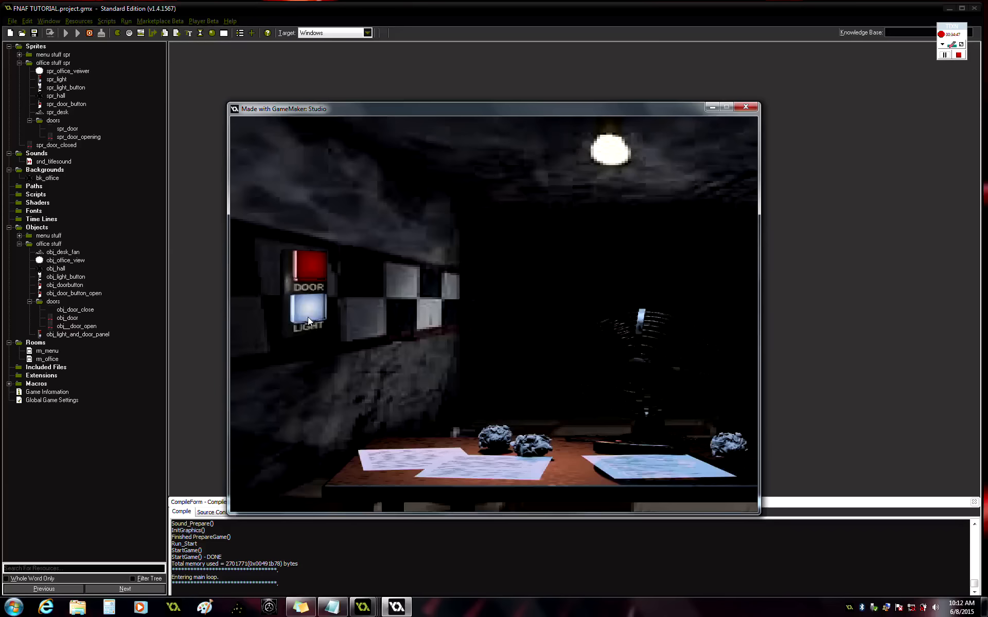
left_click(304, 264)
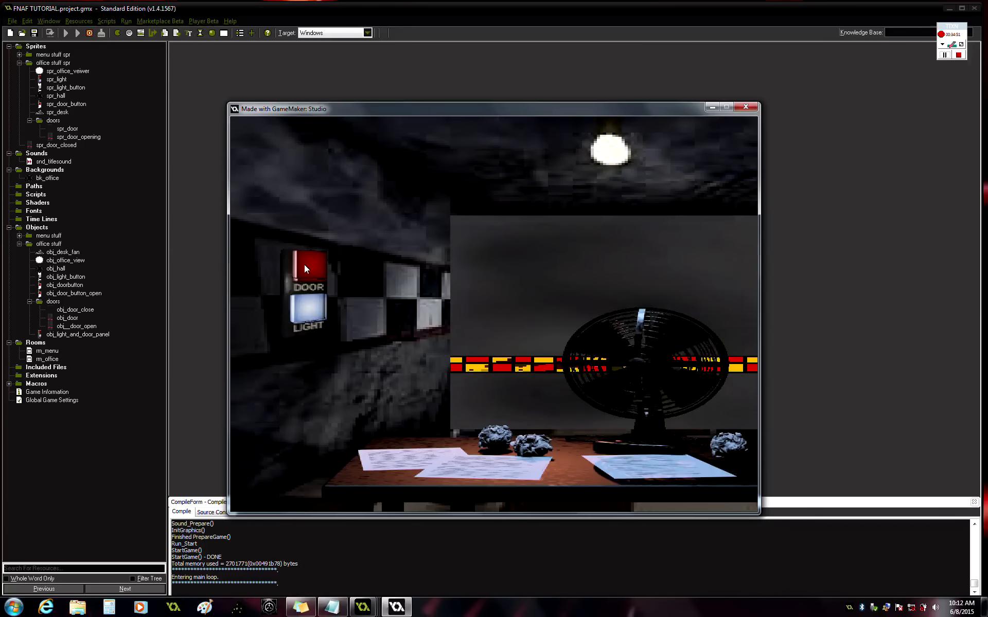
left_click(304, 264)
left_click(304, 264)
left_click(304, 265)
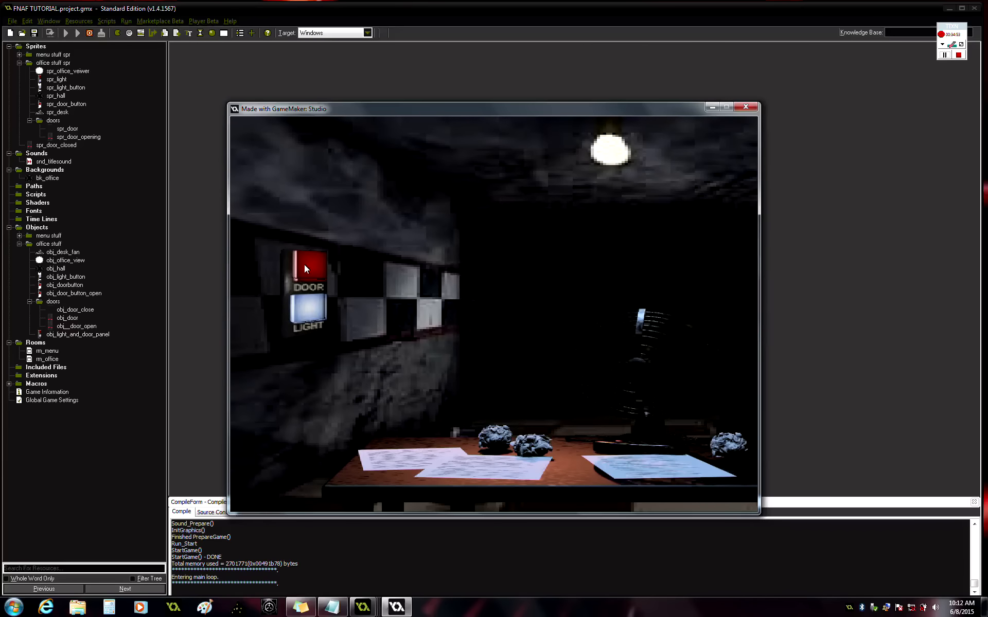
left_click(319, 262)
left_click(318, 263)
left_click(739, 108)
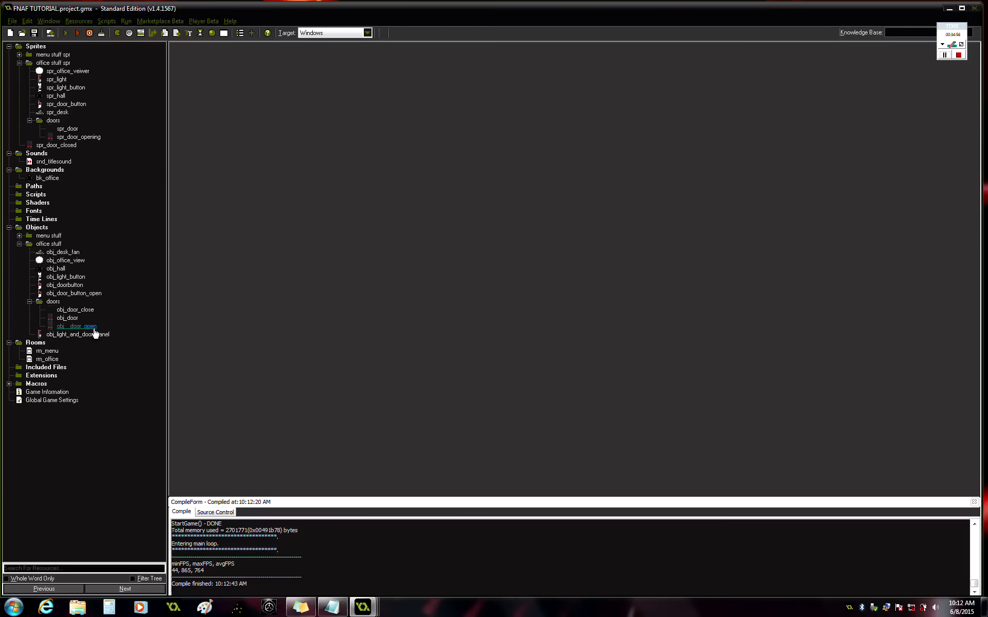
Step: Insert instance_deactivate_object(self) as the first line of obj_door_button_open's Left Pressed code, and save the code and the object
double_click(92, 295)
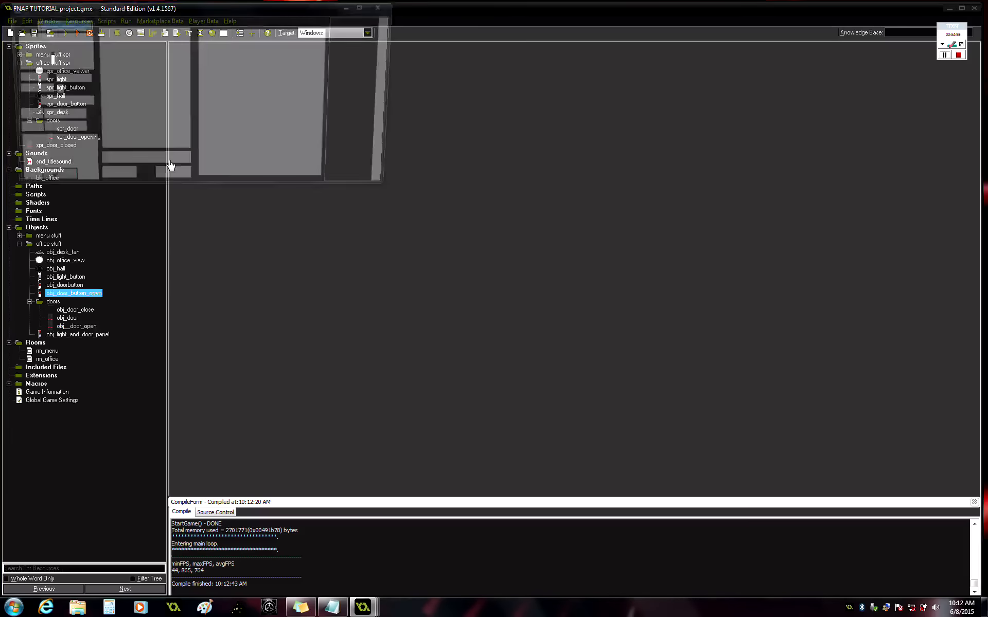
double_click(240, 36)
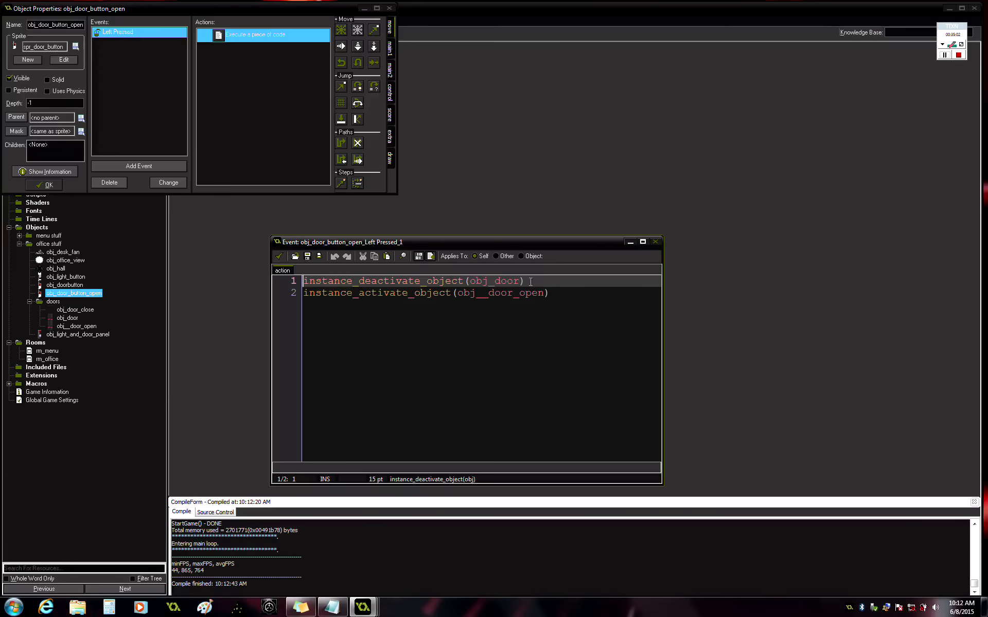
left_click(553, 285)
key("Left")
key("Left")
key("Left")
key("Left")
key("Left")
key("Left")
key("Left")
key("Left")
key("Left")
key("Left")
key("Left")
key("Left")
key("Left")
key("Left")
key("Left")
key("Home")
key("Return")
key("Up")
left_click(387, 257)
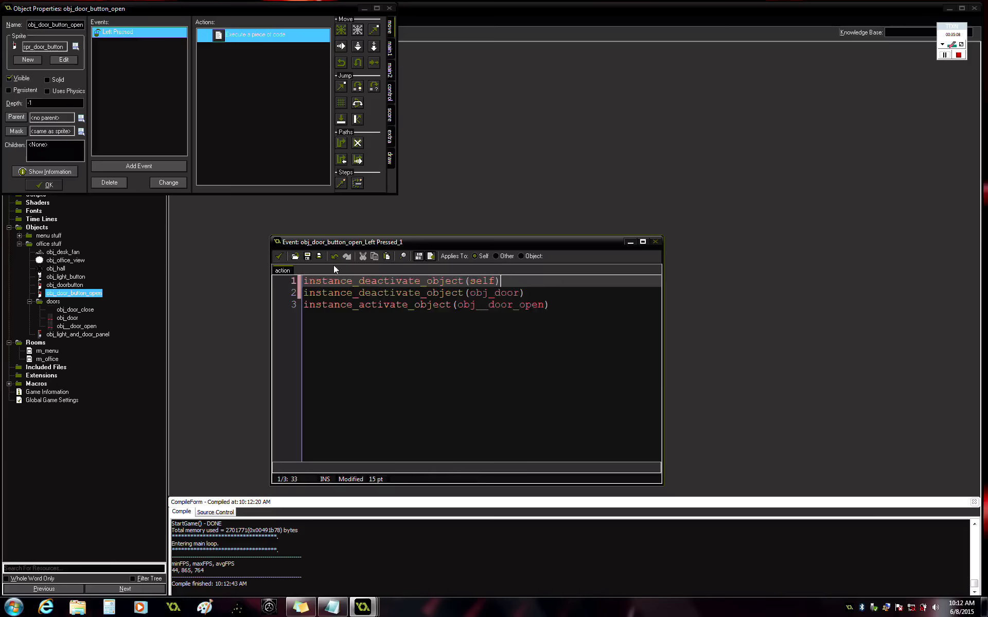
left_click(278, 256)
left_click(59, 187)
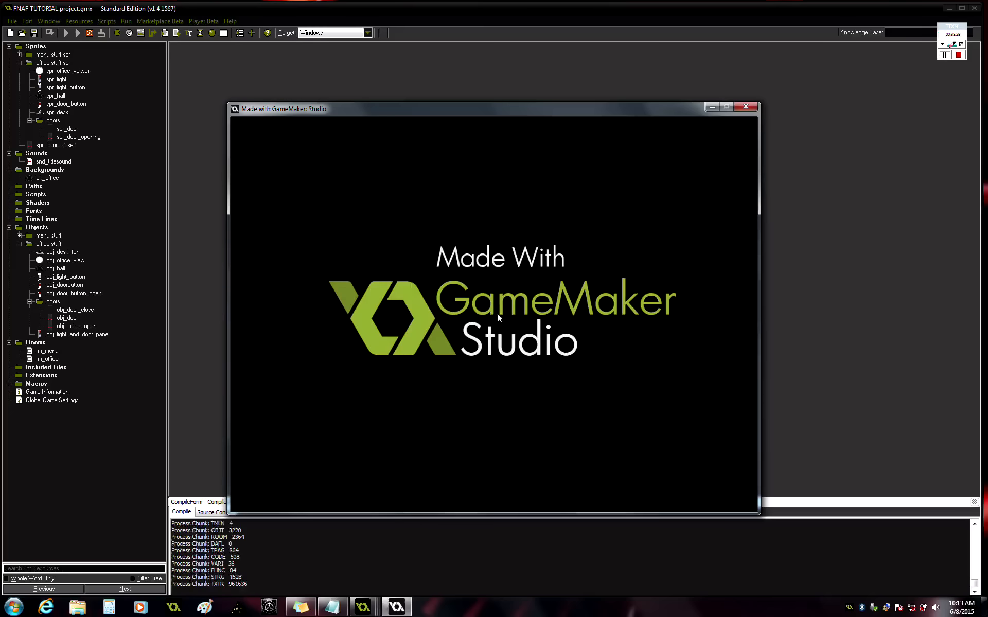
Step: Start the running game, operate the red door button repeatedly to test the self-deactivating open button, and quit it
left_click(298, 305)
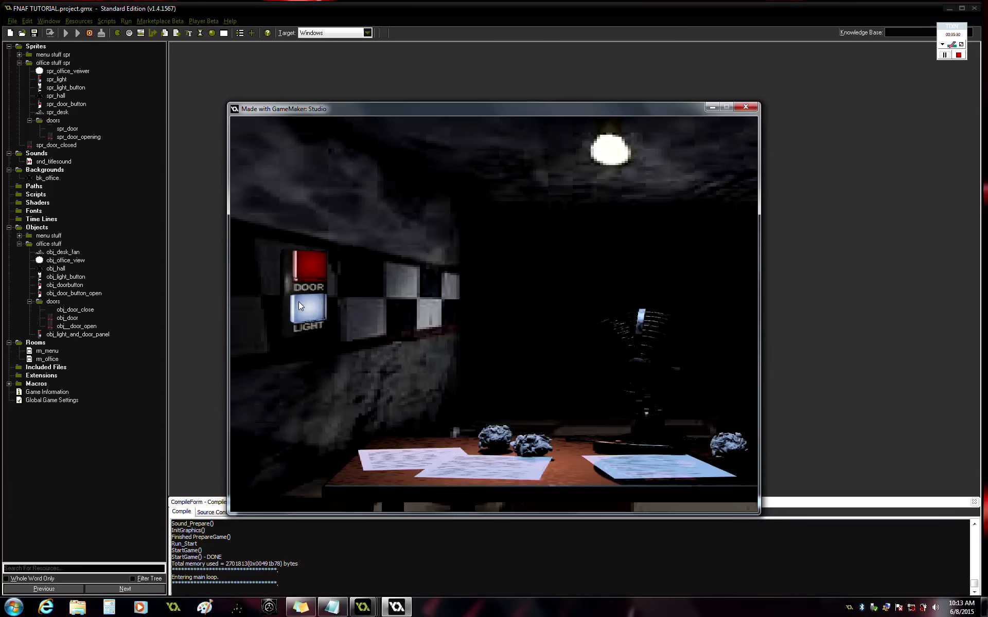
left_click(316, 267)
left_click(316, 267)
left_click(318, 272)
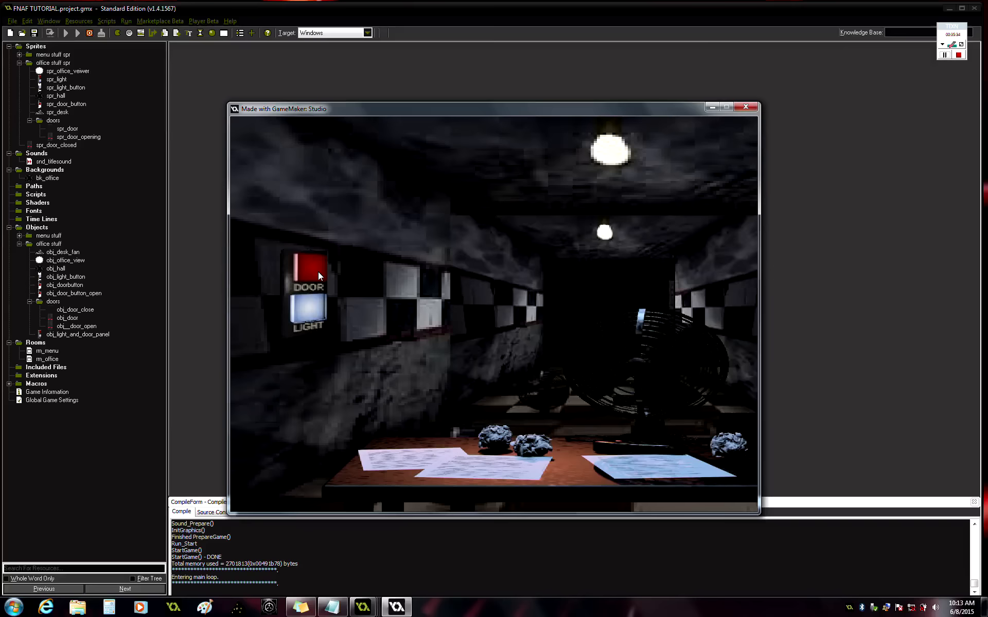
left_click(746, 110)
Step: Add a fourth line, instance_activate_object(self), to the Left Pressed code of obj_door_button_open
left_click(73, 294)
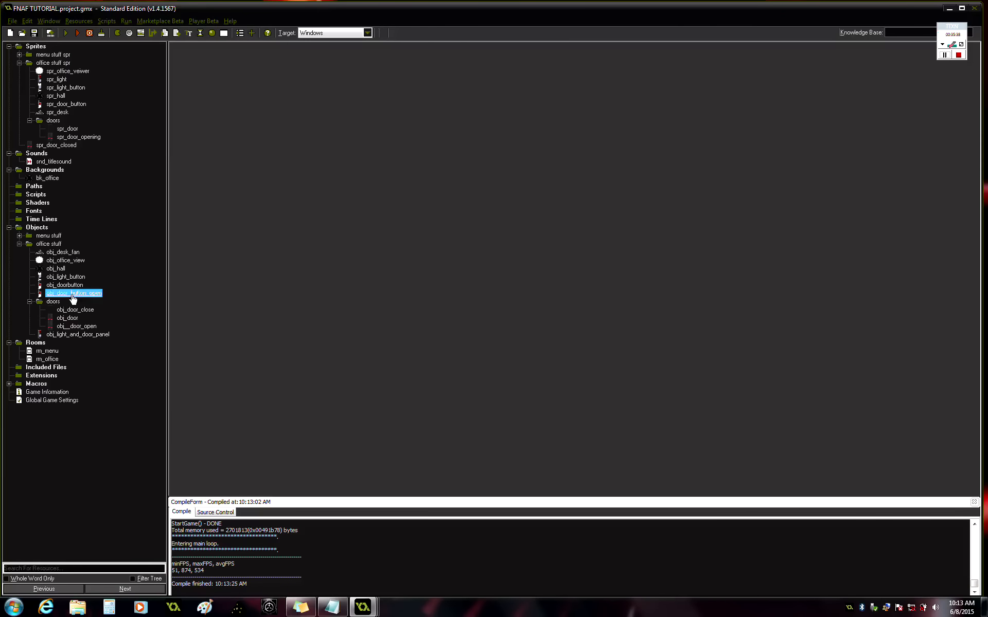
double_click(72, 296)
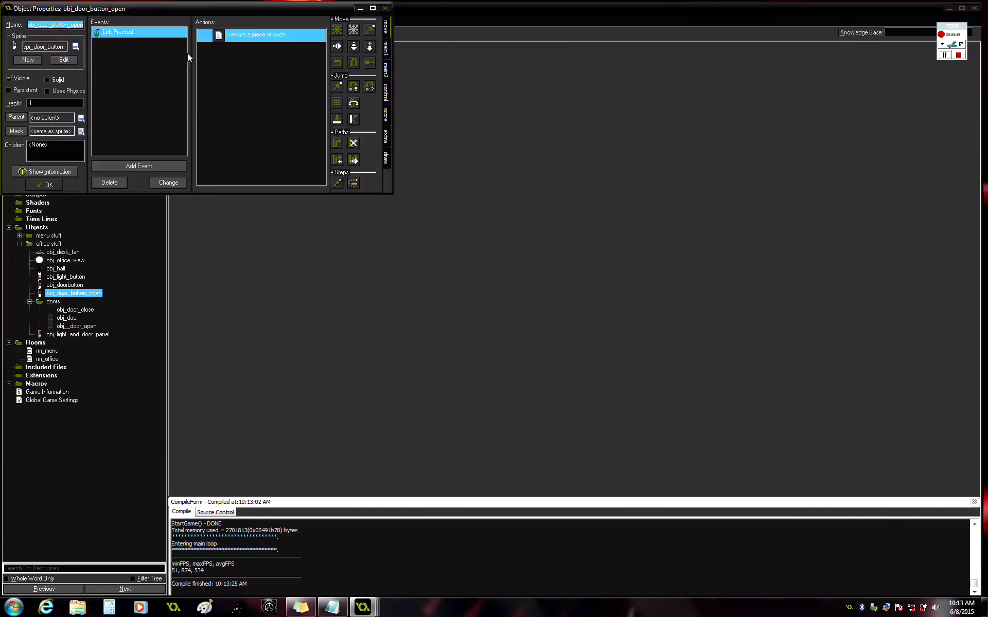
double_click(240, 34)
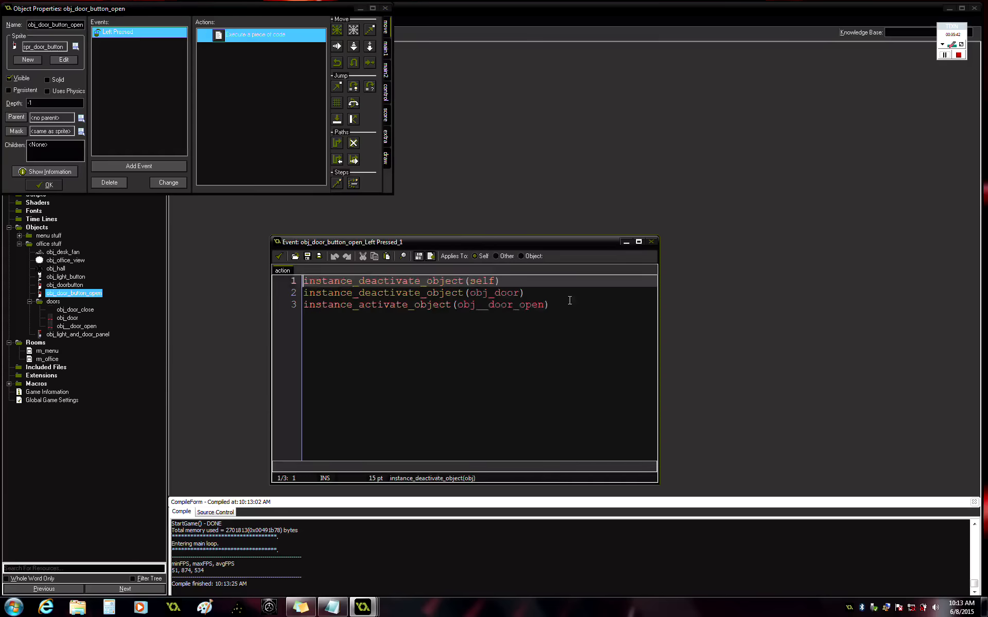
left_click(569, 301)
key("Return")
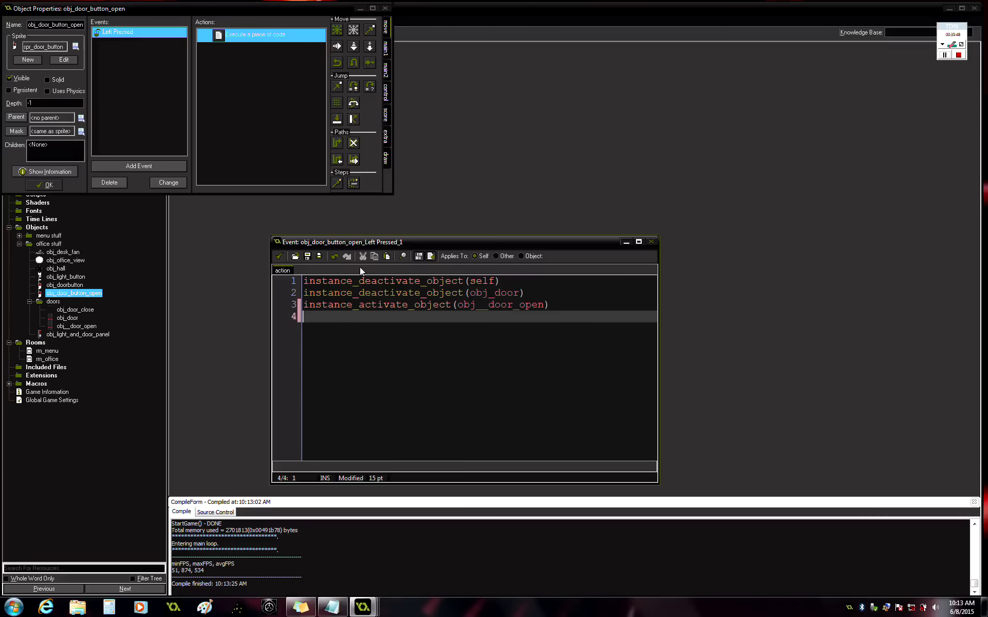
left_click(389, 257)
left_click(371, 317)
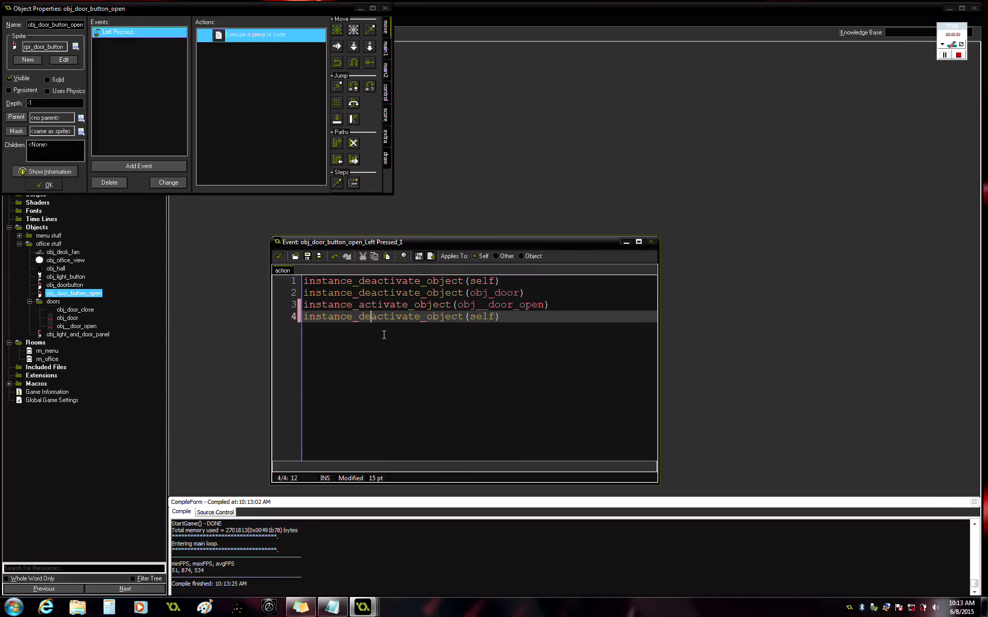
key("BackSpace")
key("BackSpace")
Step: Change the argument of the fourth code line to obj_doorbutton, and save the code and the object
left_click(483, 318)
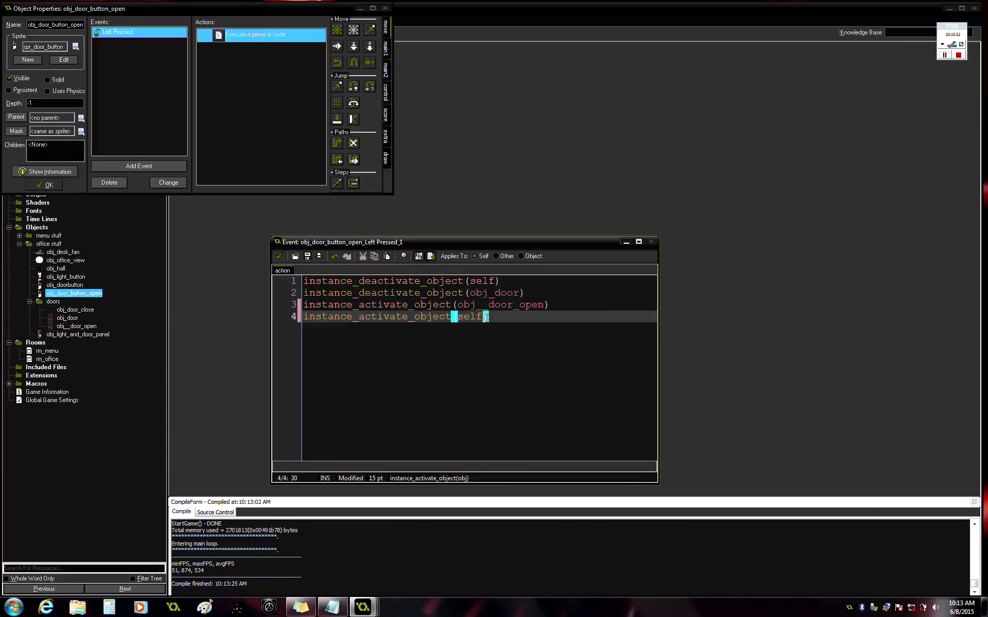
key("BackSpace")
key("BackSpace")
key("BackSpace")
key("BackSpace")
type("obj_door_button")
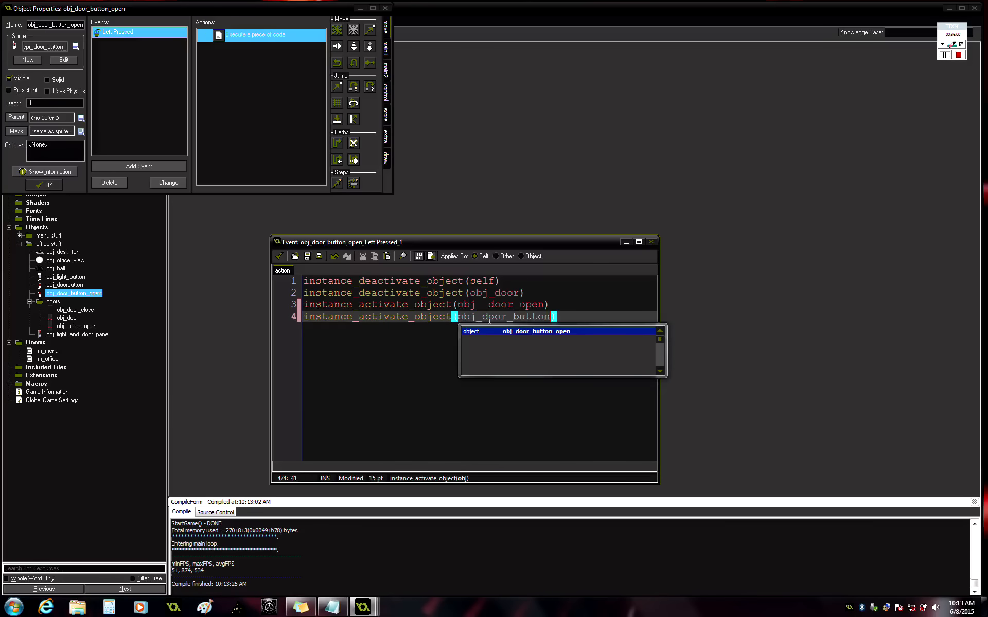
key("Left")
key("Left")
key("Left")
key("Left")
key("Left")
key("Escape")
key("BackSpace")
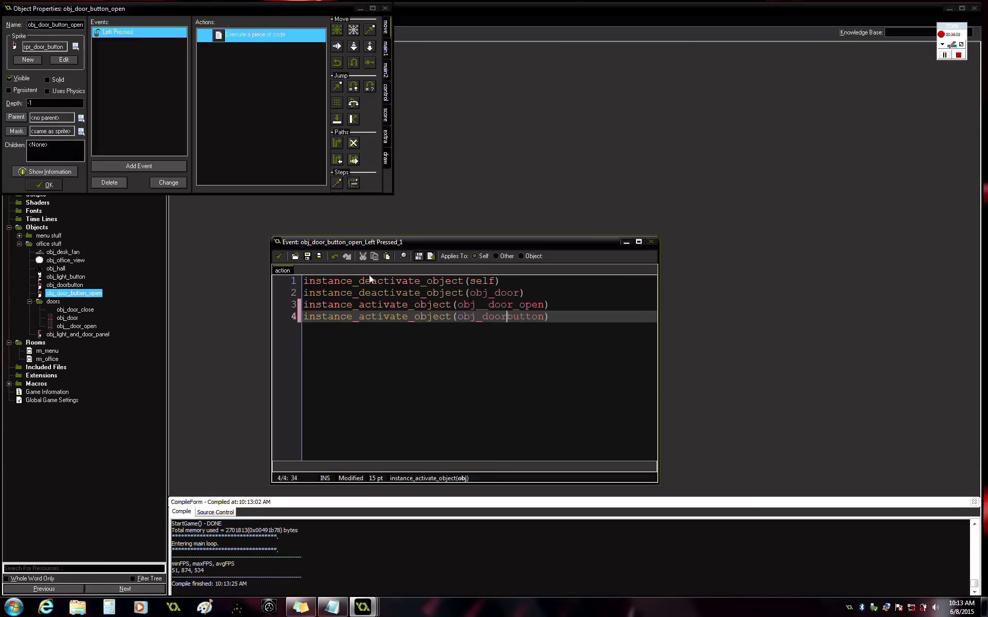
left_click(278, 255)
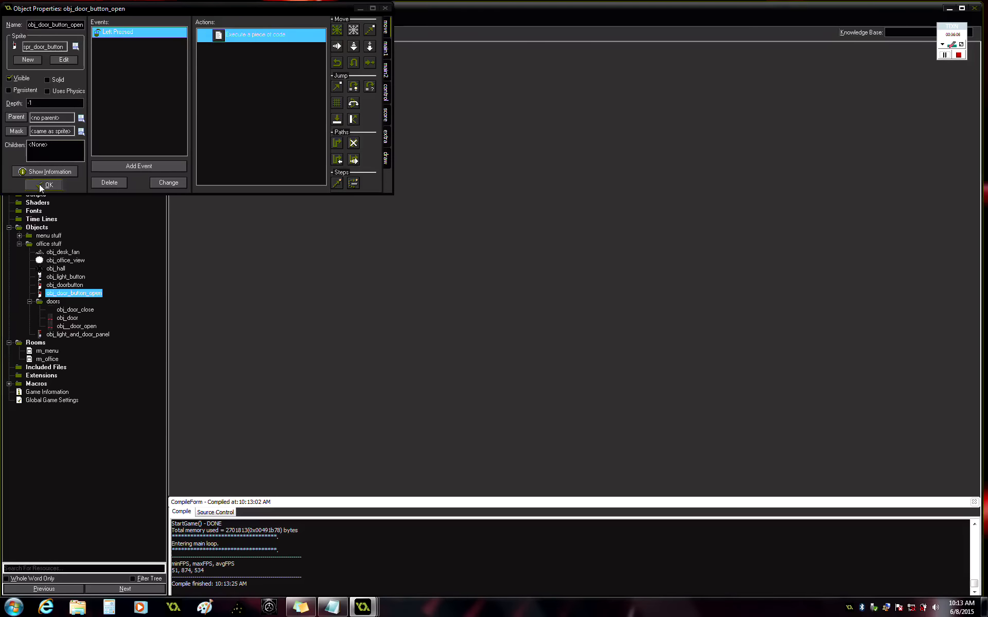
left_click(39, 184)
Step: Run the game, start it to test the door buttons with the new activation line, and quit it
left_click(64, 33)
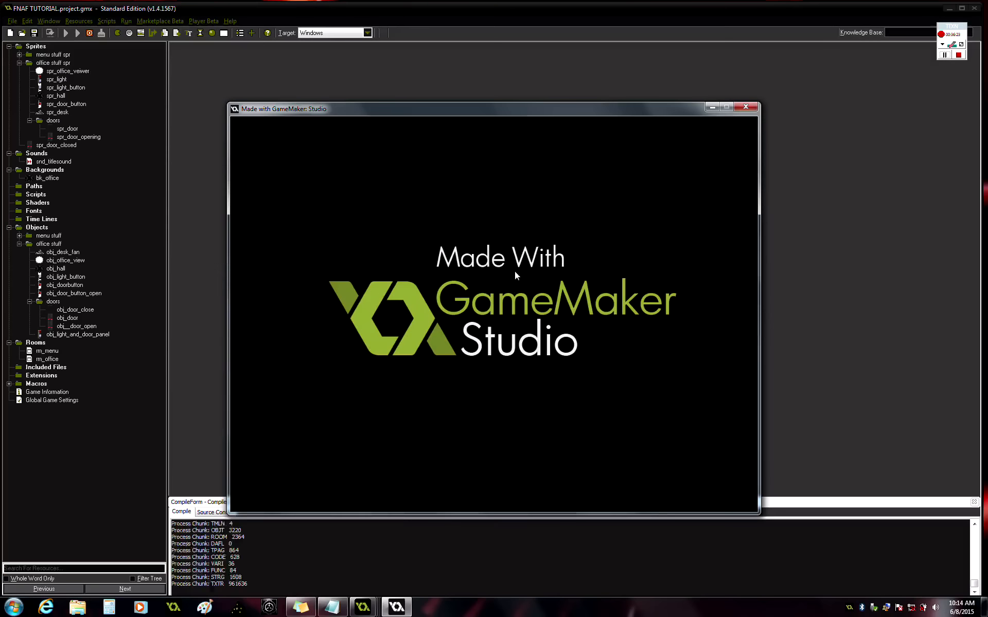
left_click(298, 316)
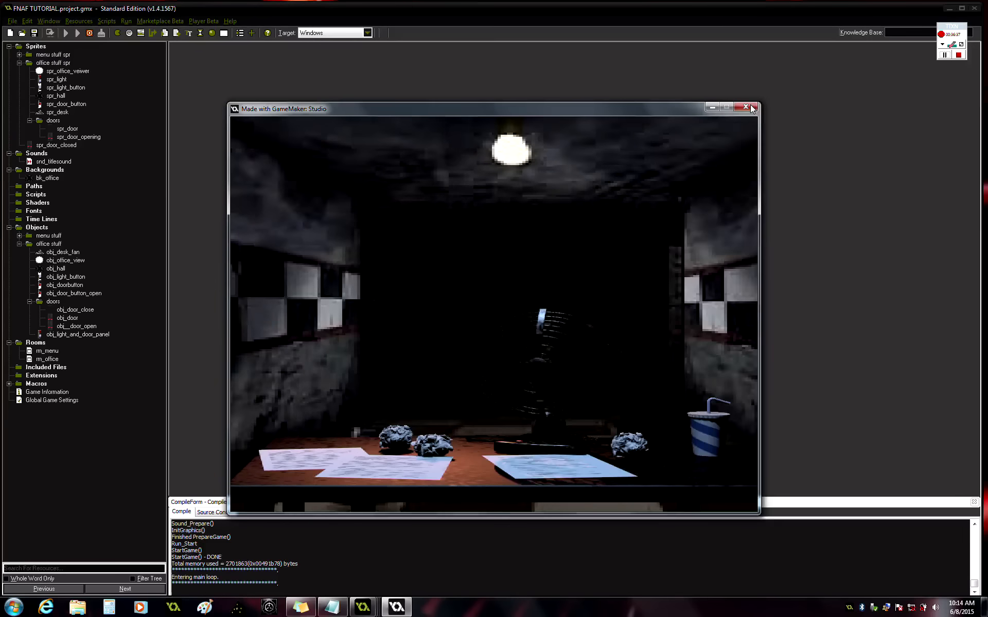
key("Escape")
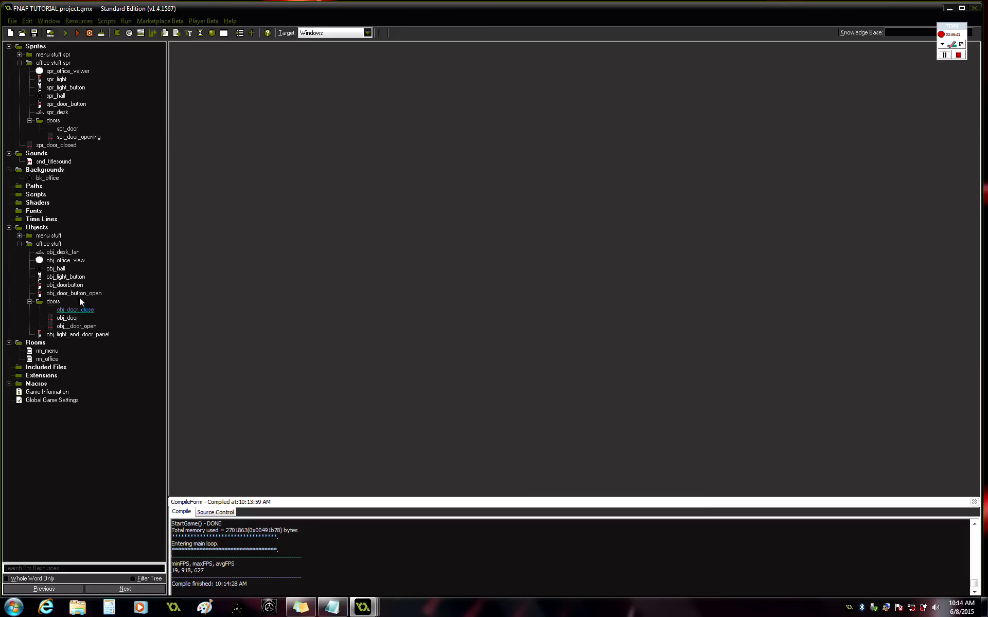
Step: Change the trigger event of obj_door_button_open to Left Released, and save the object
left_click(517, 252)
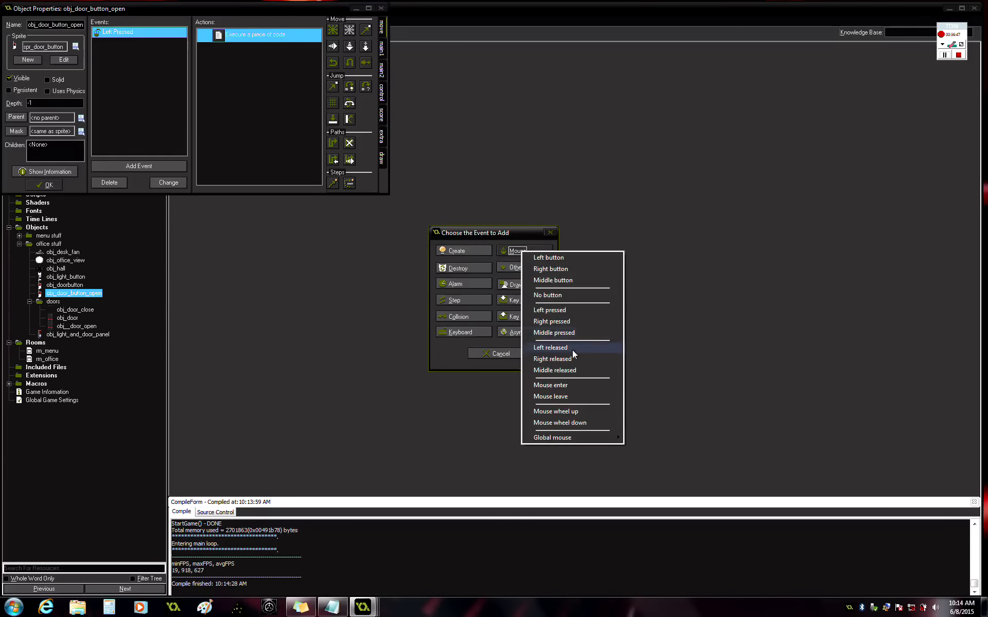
left_click(552, 347)
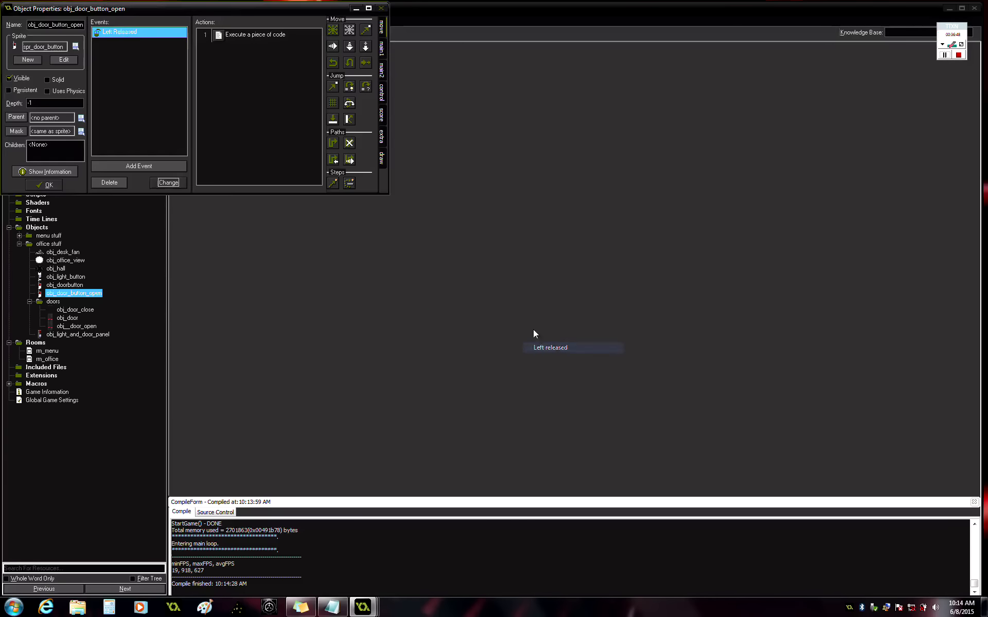
left_click(43, 186)
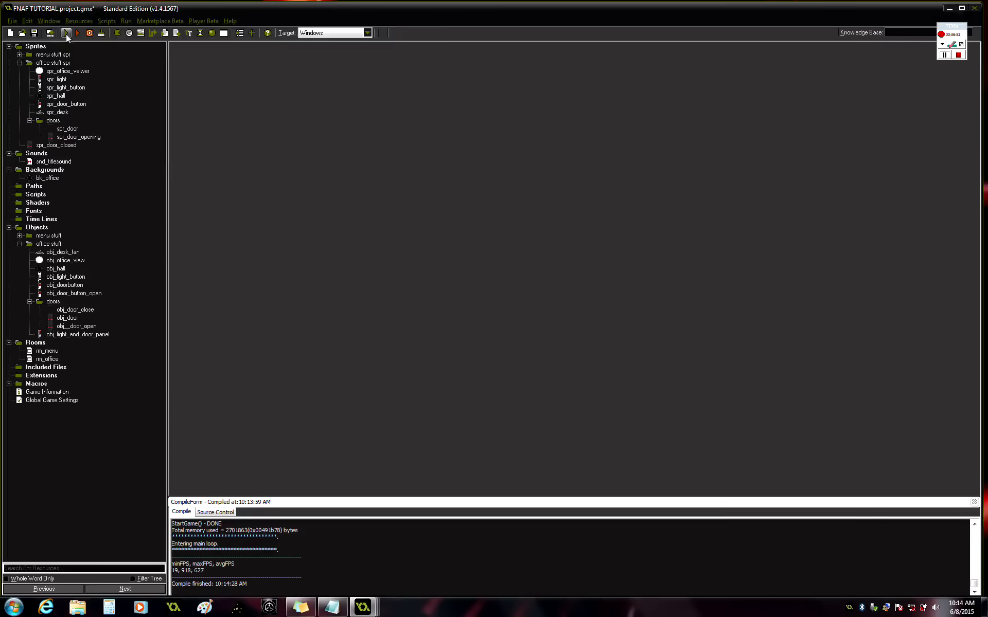
Step: Run the game, test the red door button and the light button several times in the office, and quit it
left_click(66, 33)
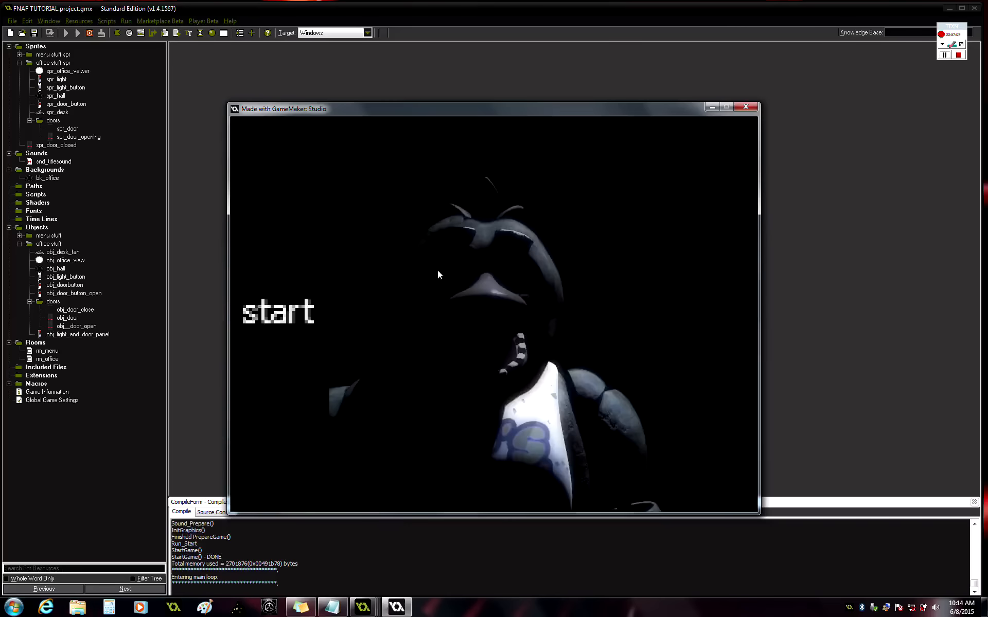
left_click(311, 310)
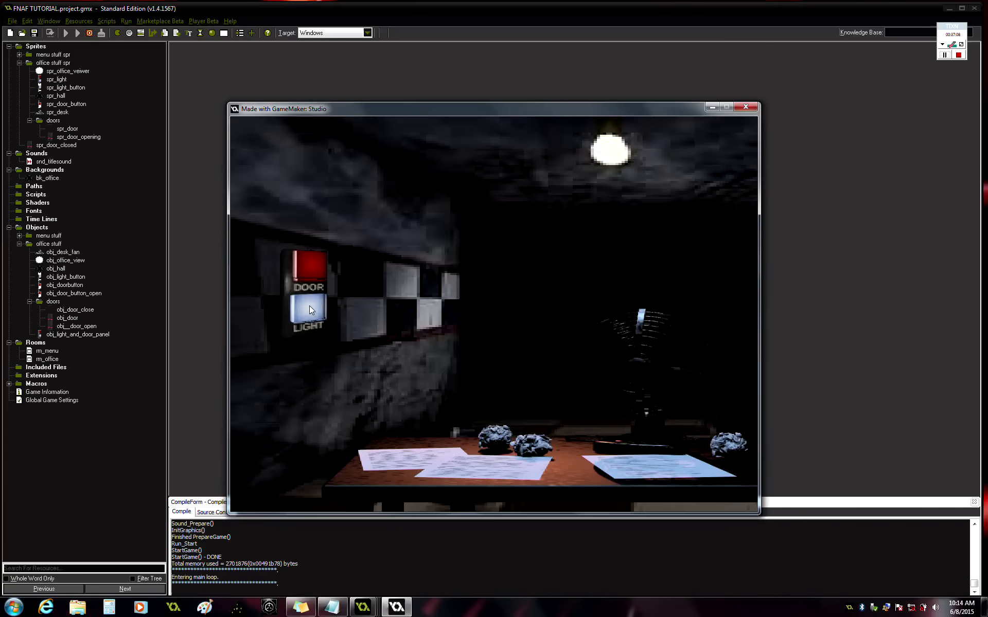
left_click(300, 264)
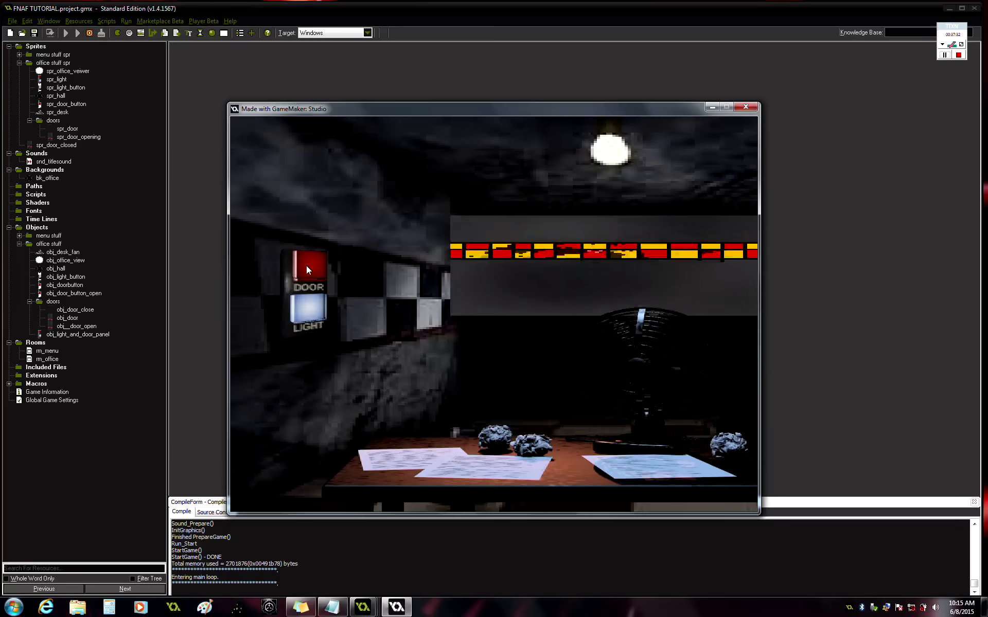
left_click(309, 301)
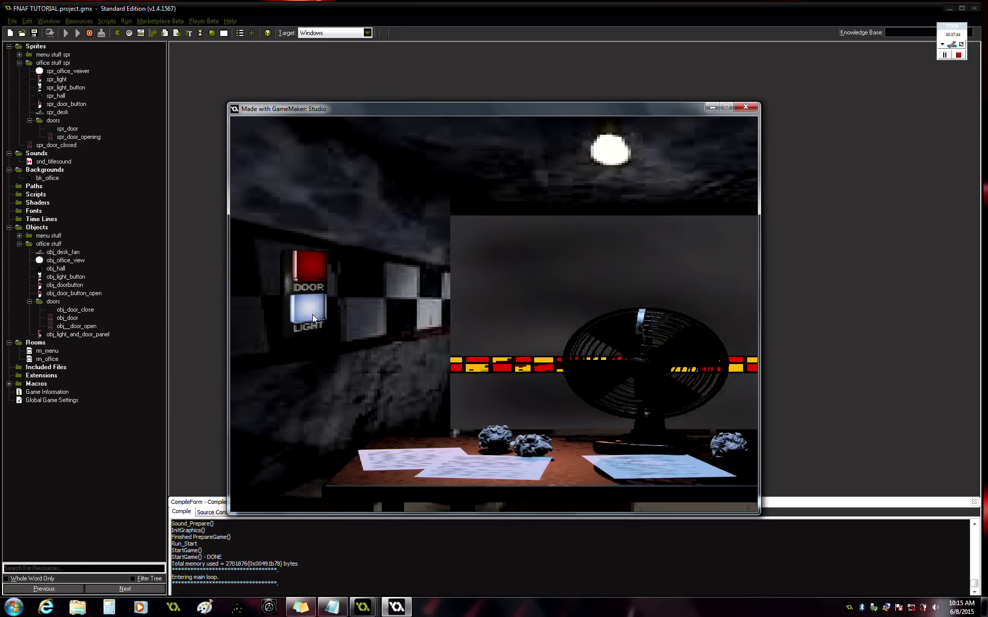
left_click(303, 273)
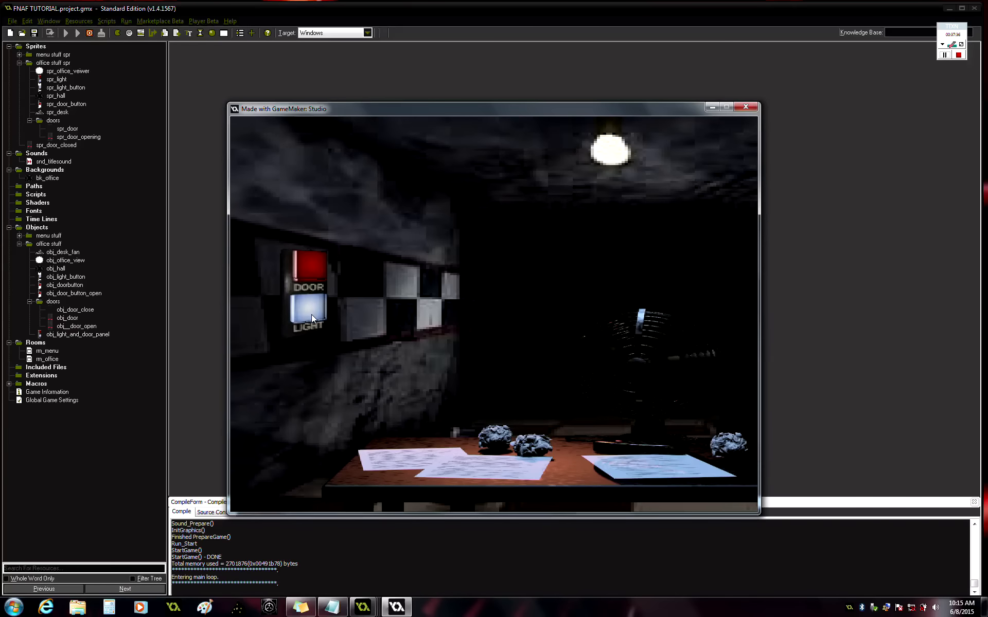
left_click(316, 278)
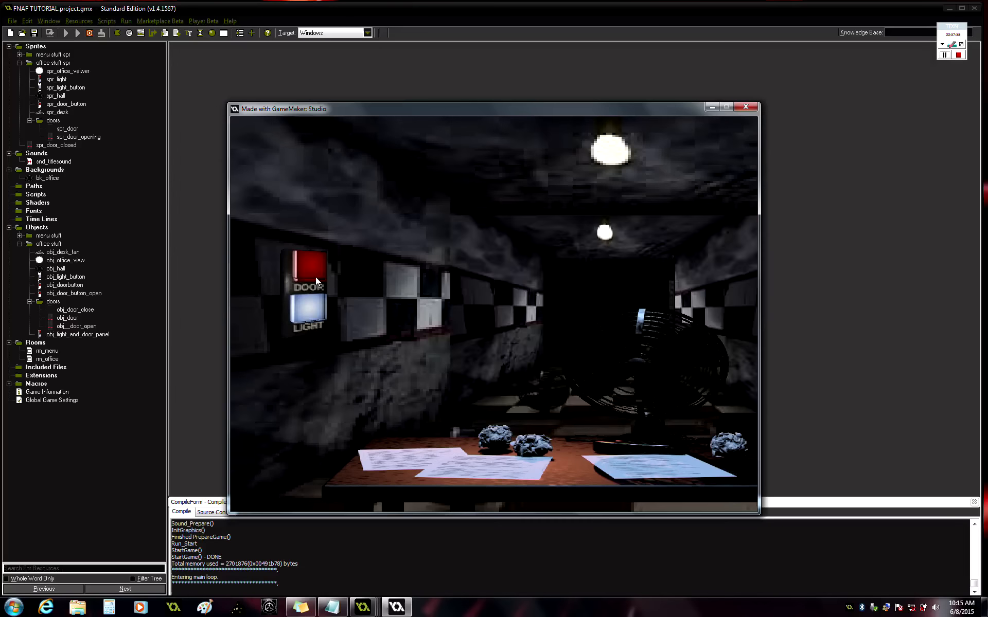
left_click(313, 272)
left_click(304, 308)
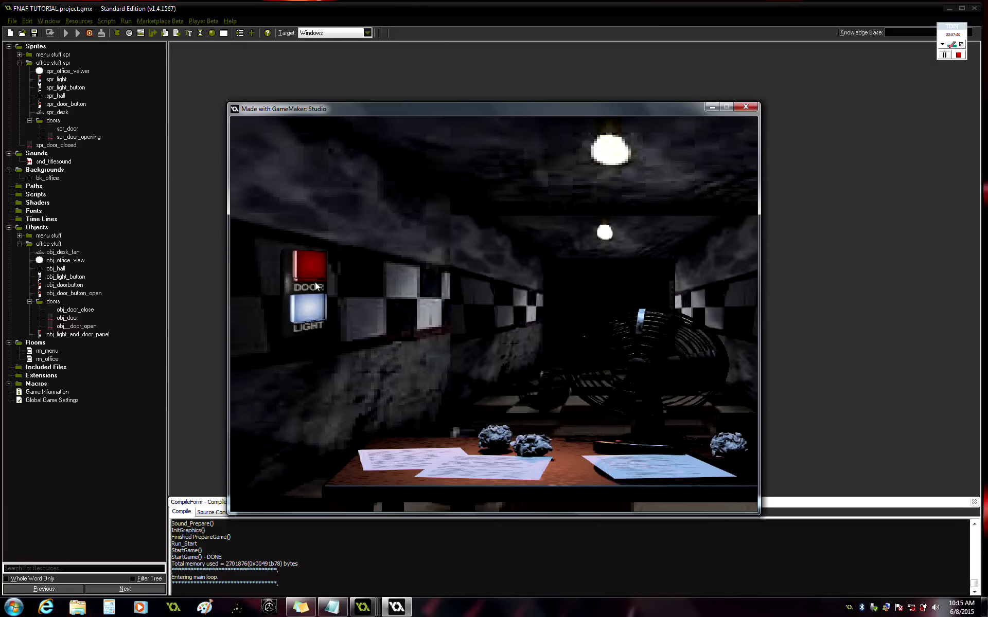
left_click(313, 270)
left_click(310, 261)
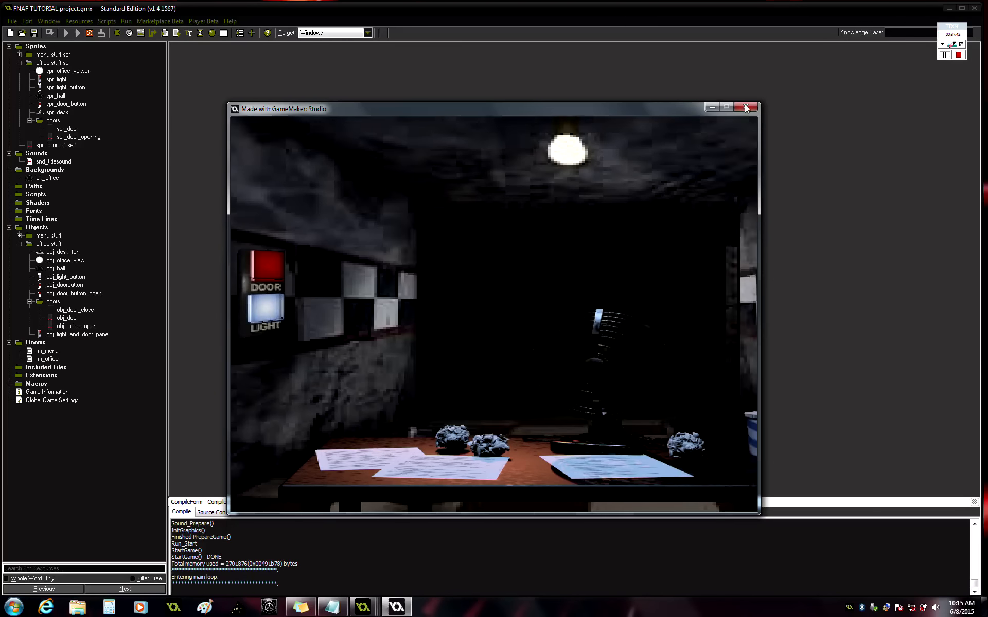
left_click(750, 108)
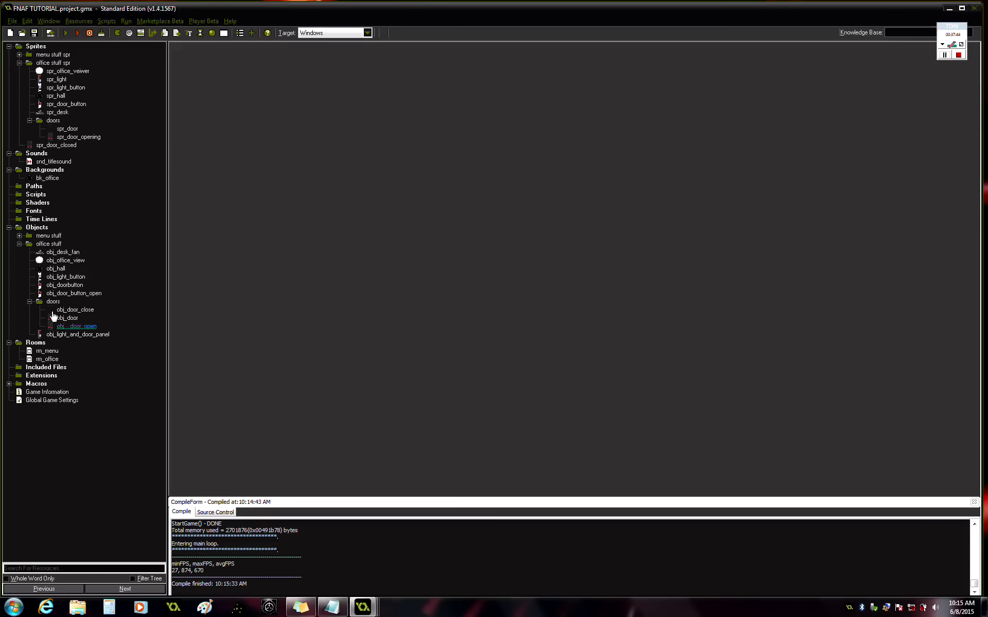
double_click(59, 88)
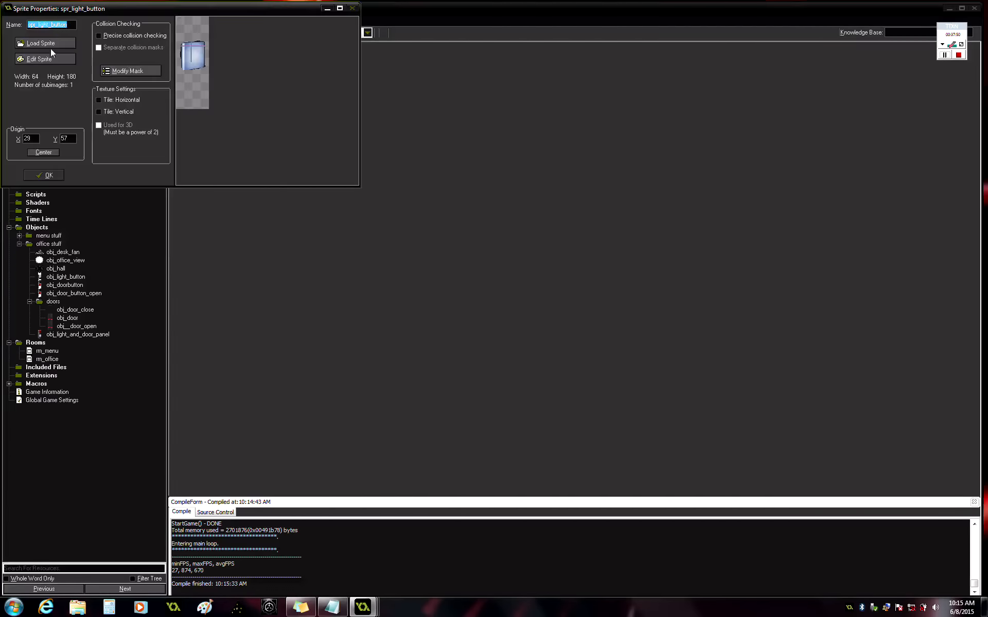
left_click(50, 62)
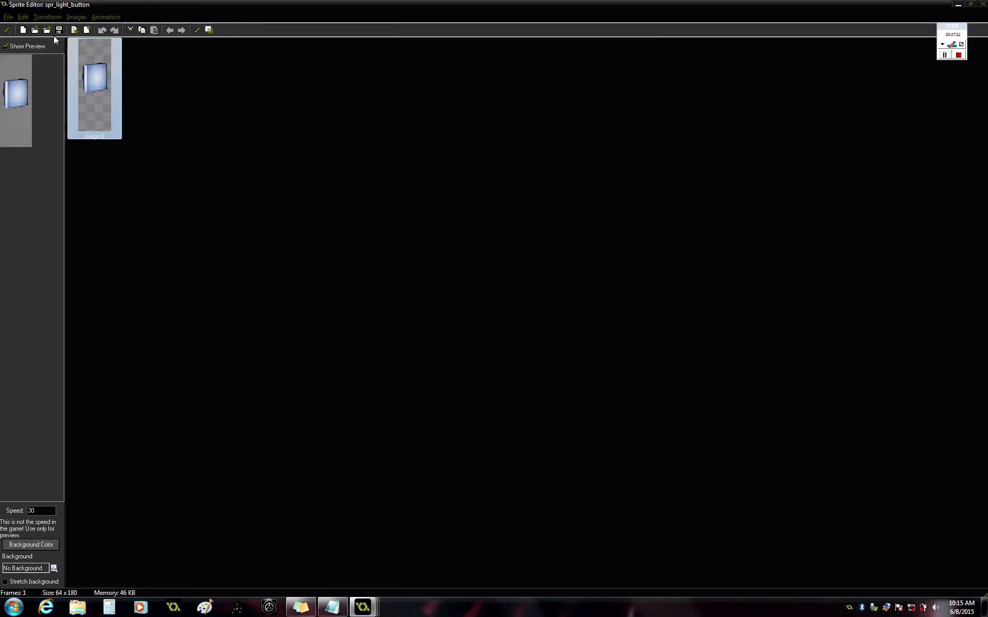
left_click(20, 17)
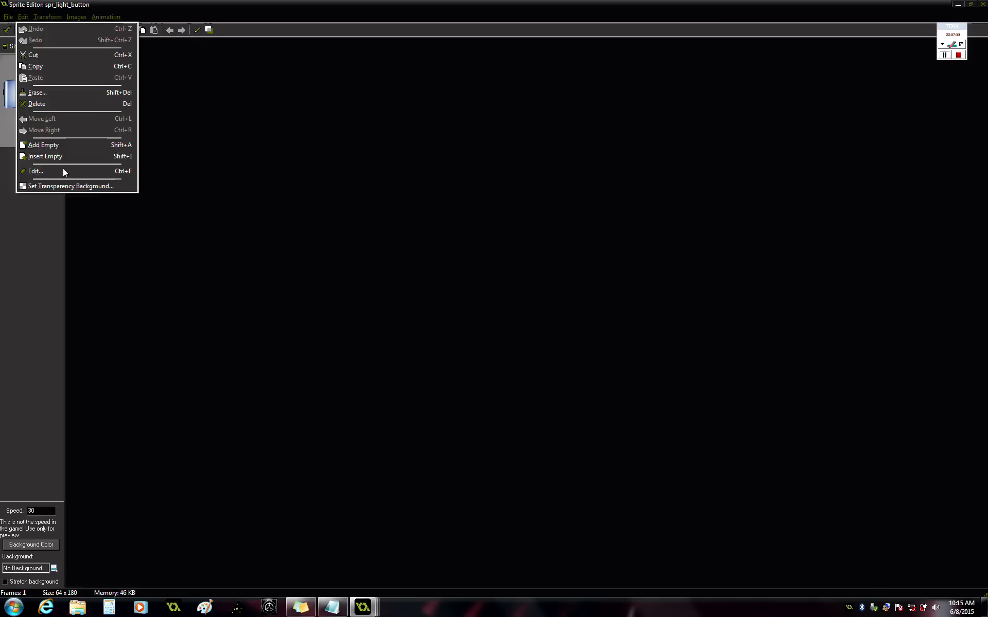
mouse_move(46, 19)
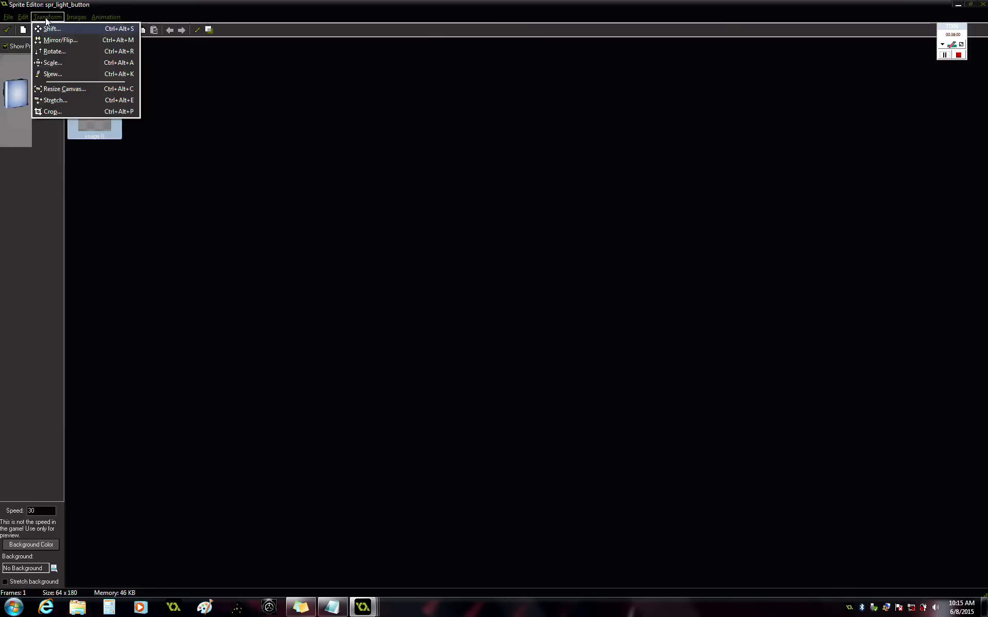
left_click(66, 88)
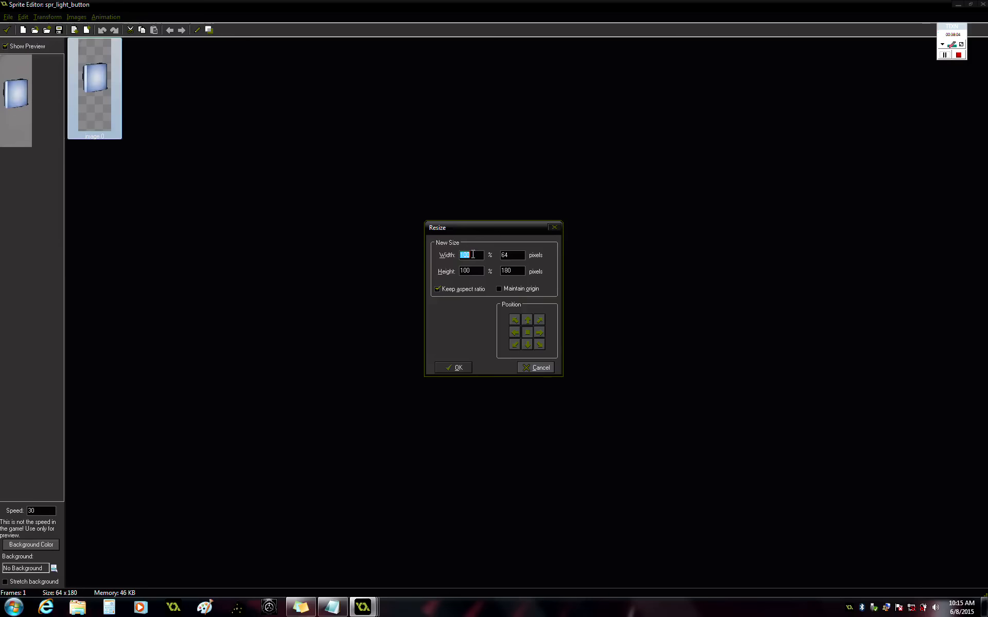
left_click(514, 332)
left_click(527, 331)
left_click(472, 255)
left_click(550, 366)
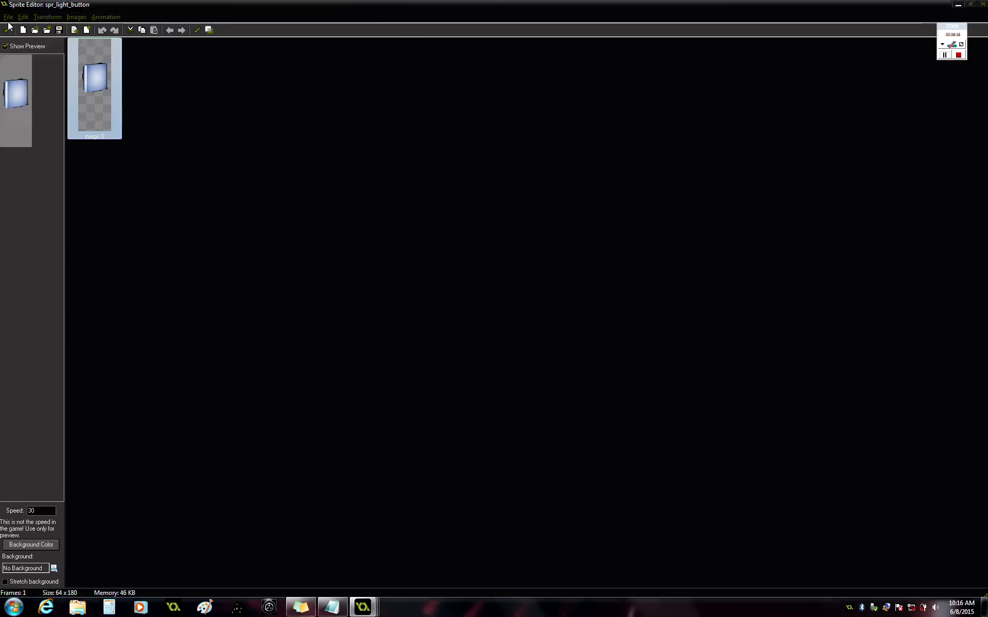
left_click(8, 27)
left_click(47, 175)
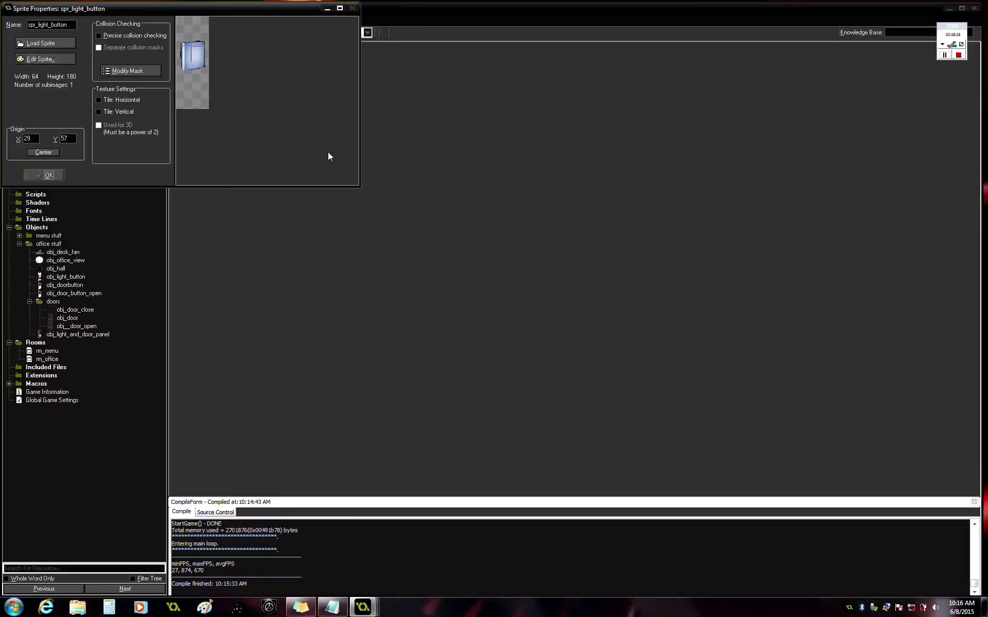